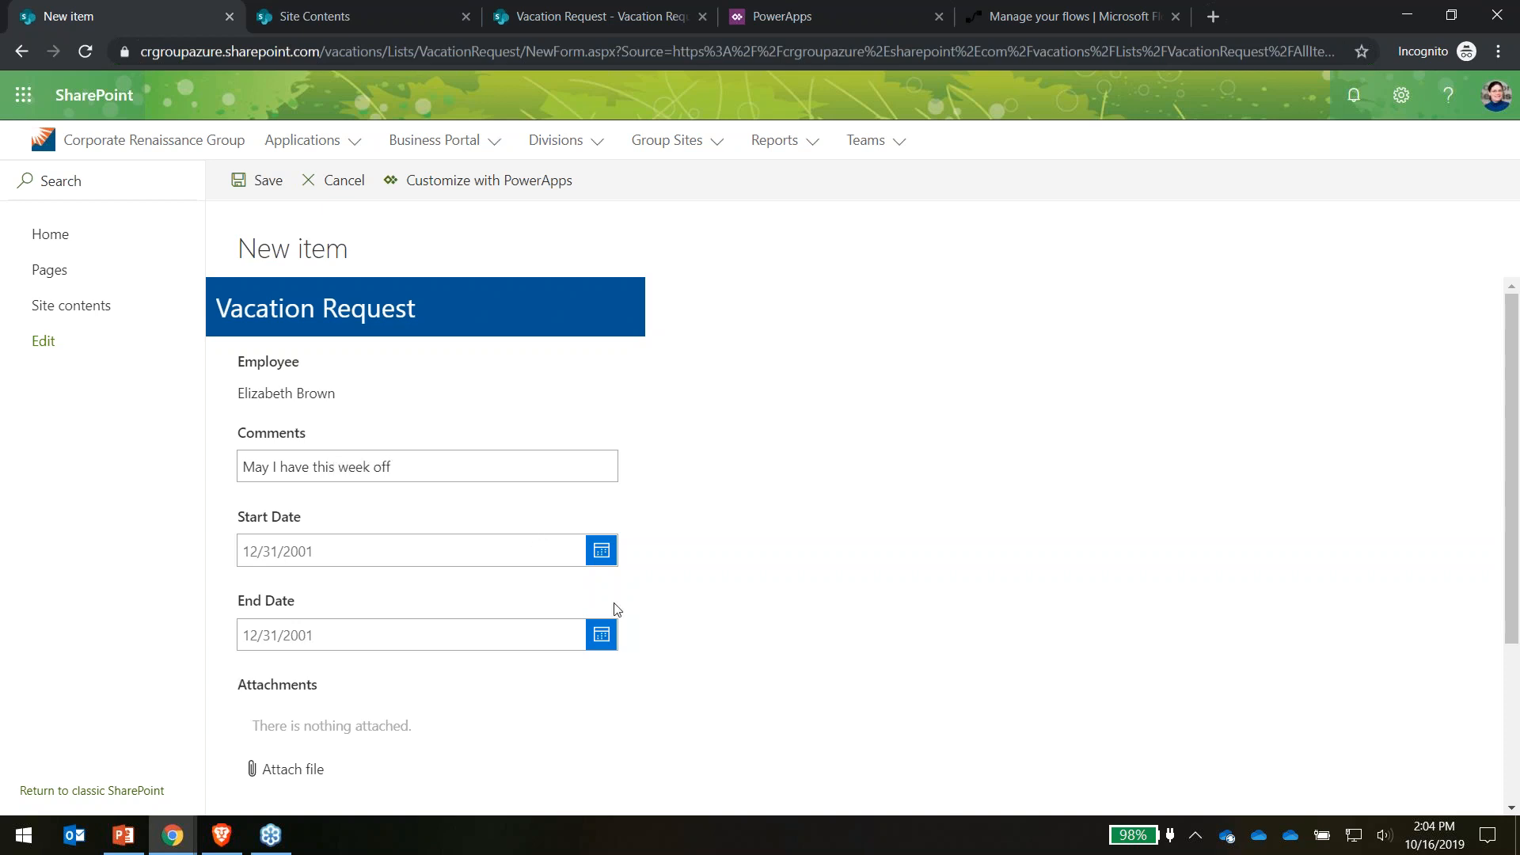
Set the start date of the new vacation request to March 30, 2020
click(602, 552)
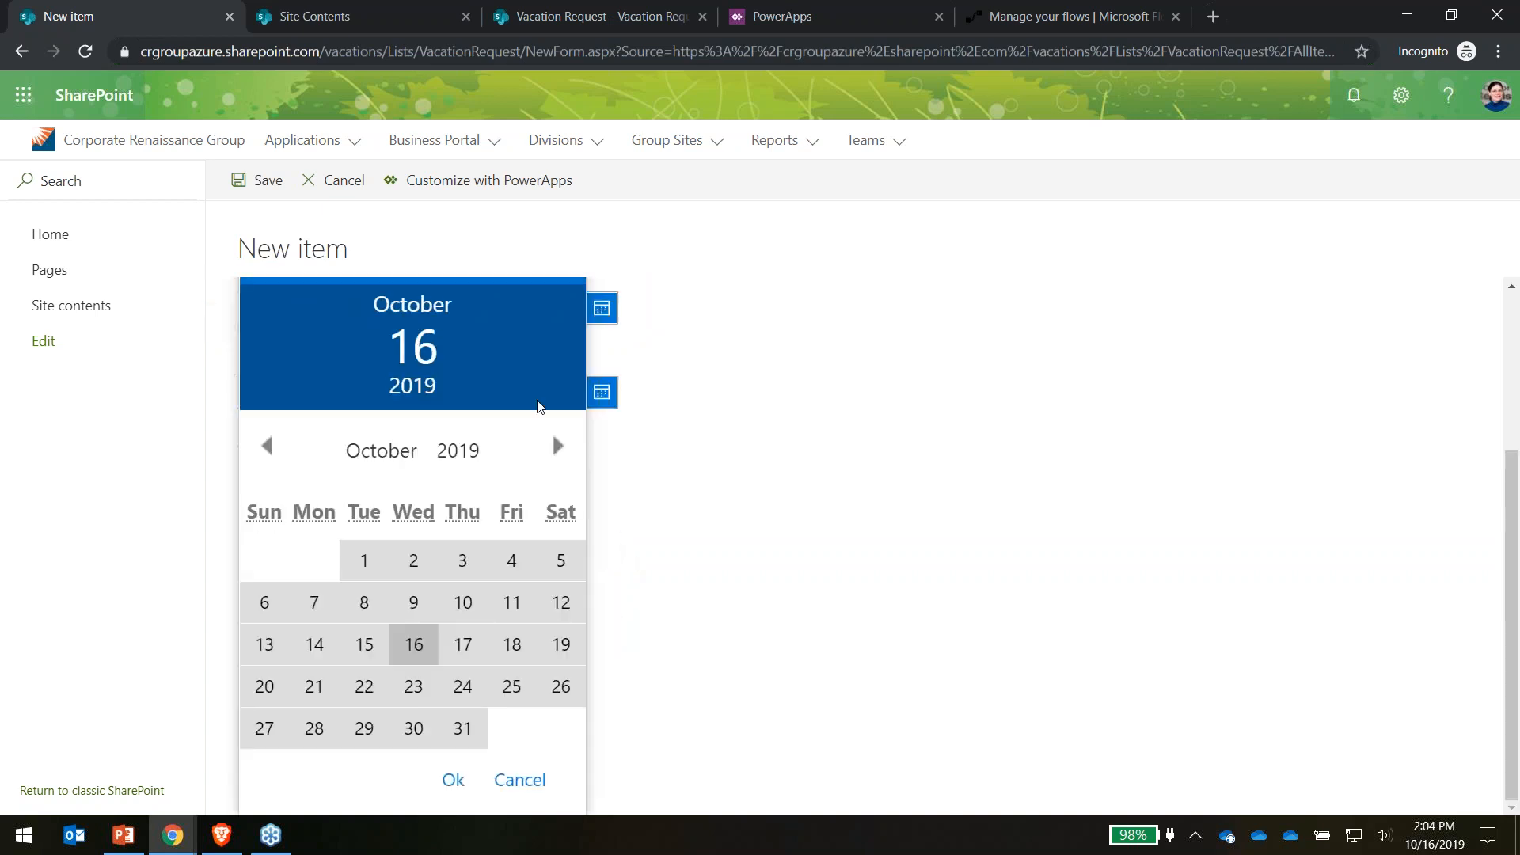
click(556, 445)
click(556, 445)
click(556, 446)
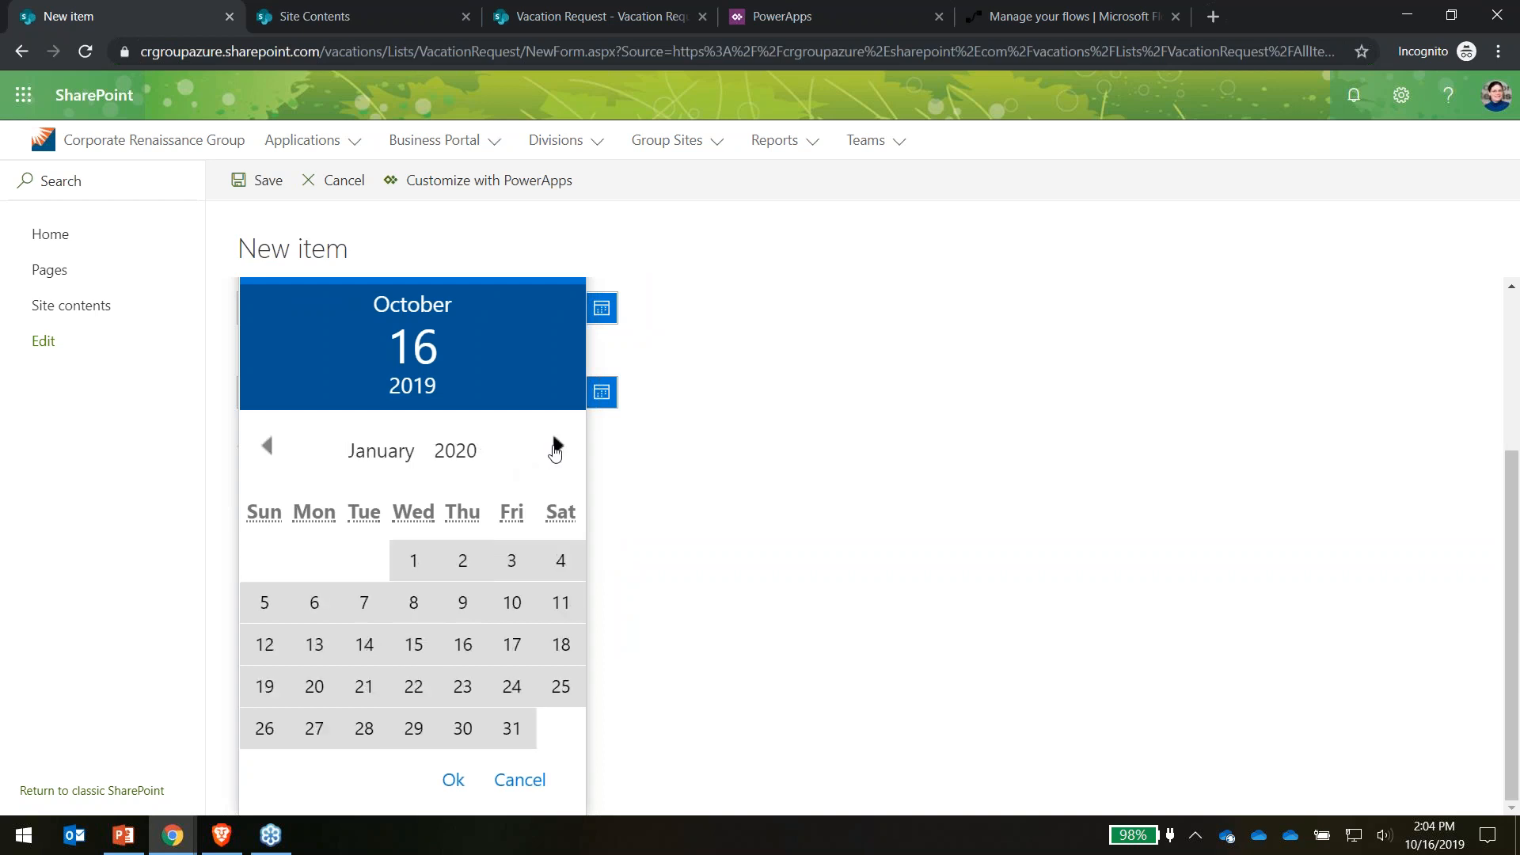
click(555, 446)
click(556, 446)
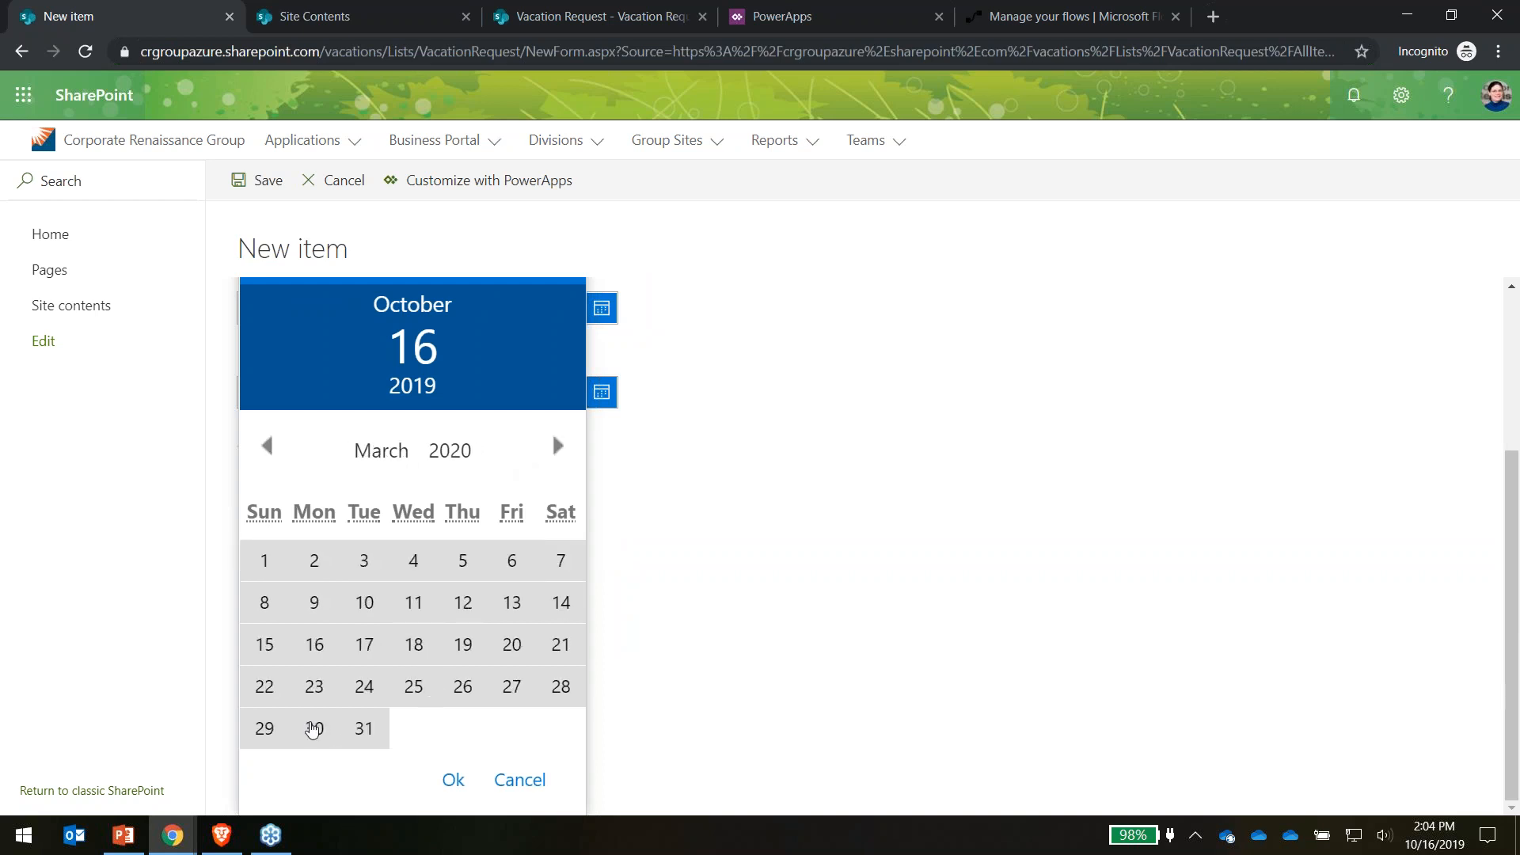
click(313, 731)
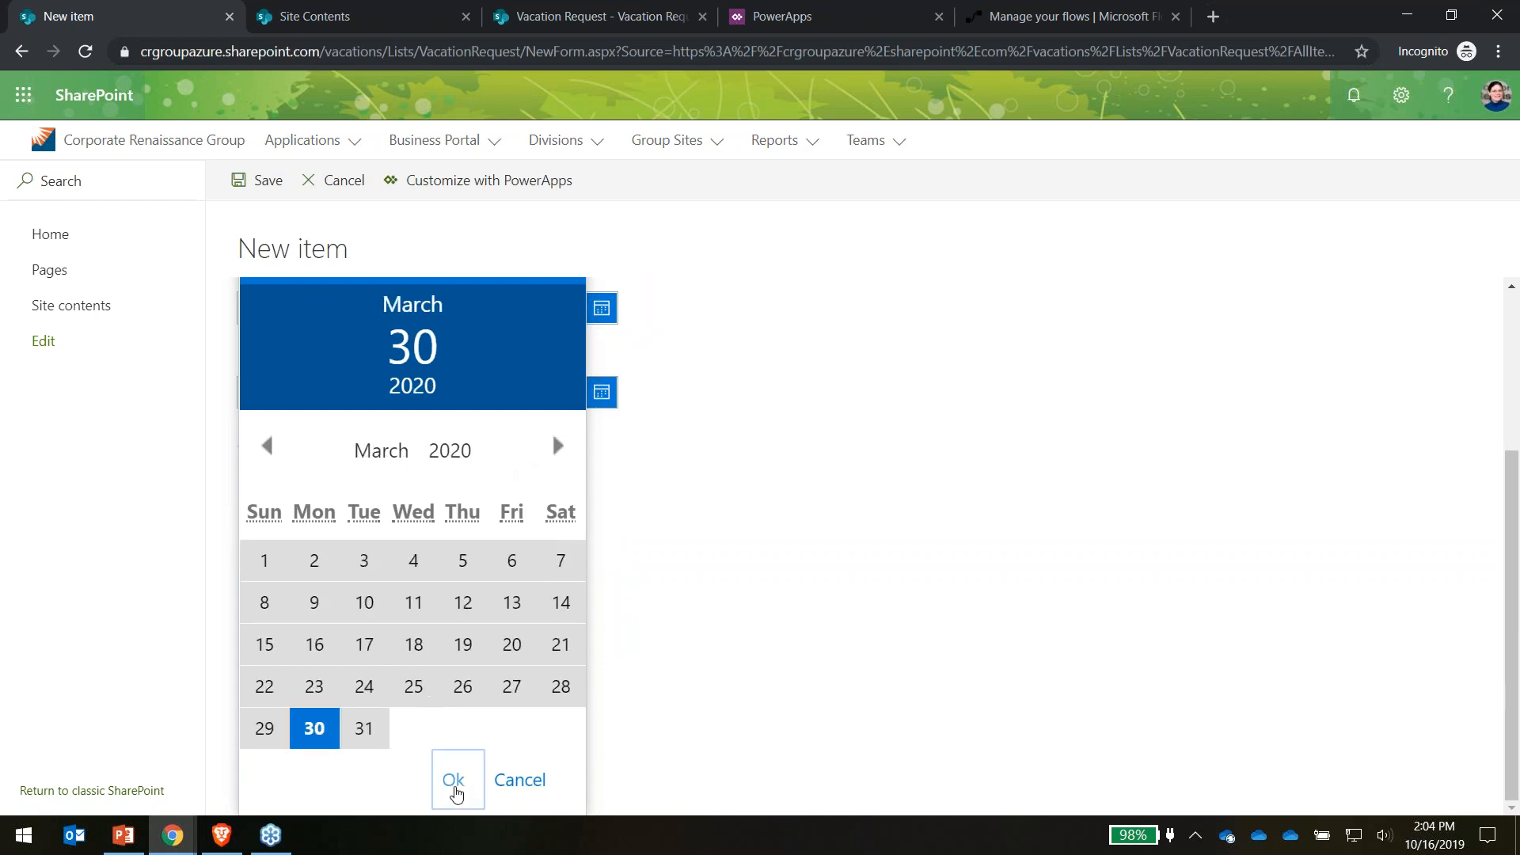
click(452, 781)
Set the vacation request's end date to April 3, 2020 and save the new item
click(601, 393)
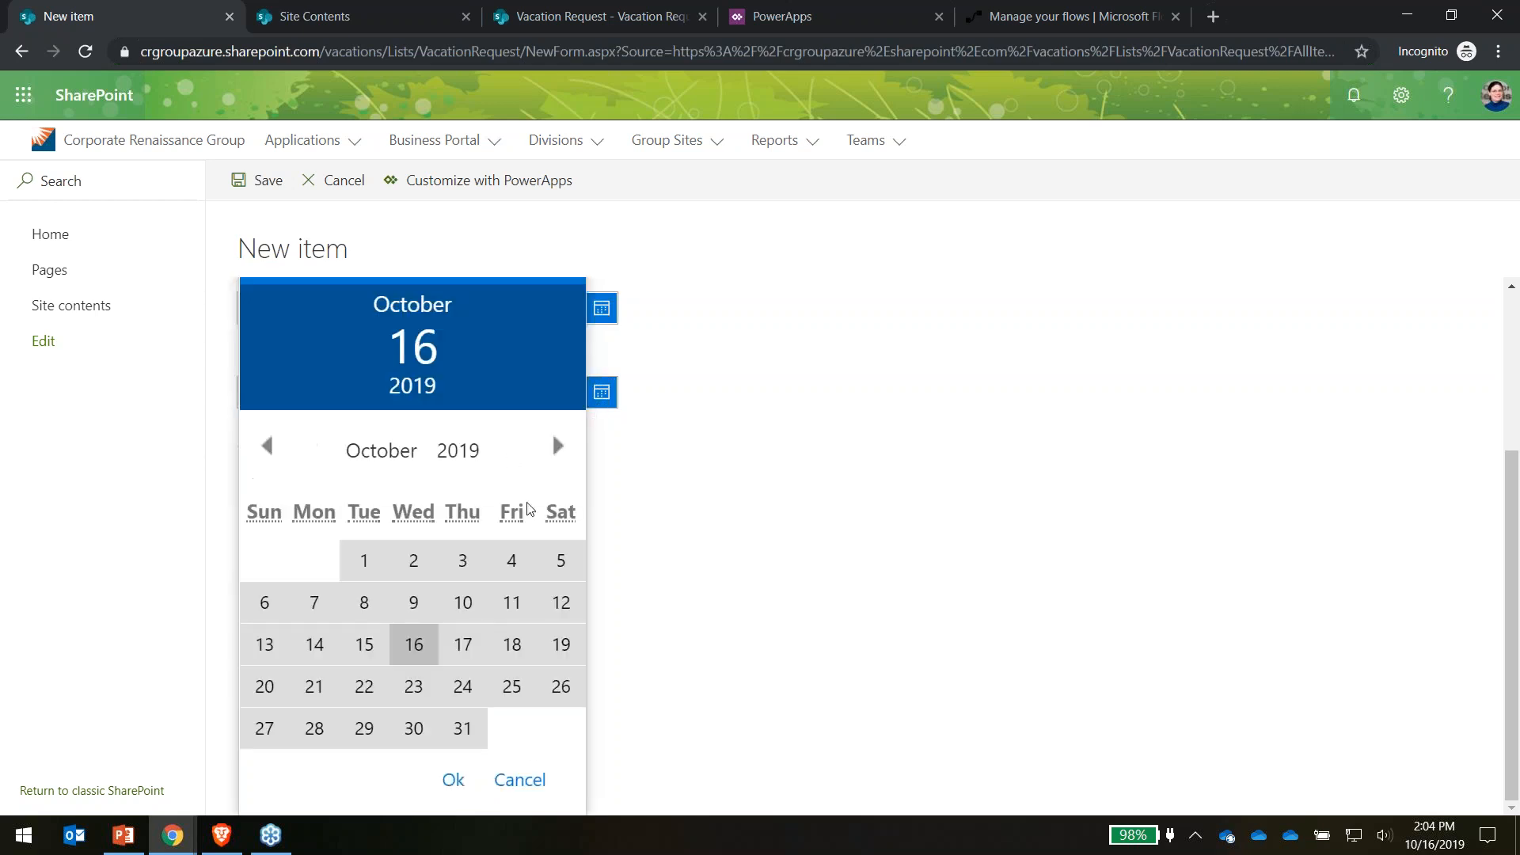
click(557, 459)
click(556, 459)
click(558, 458)
click(557, 458)
click(558, 456)
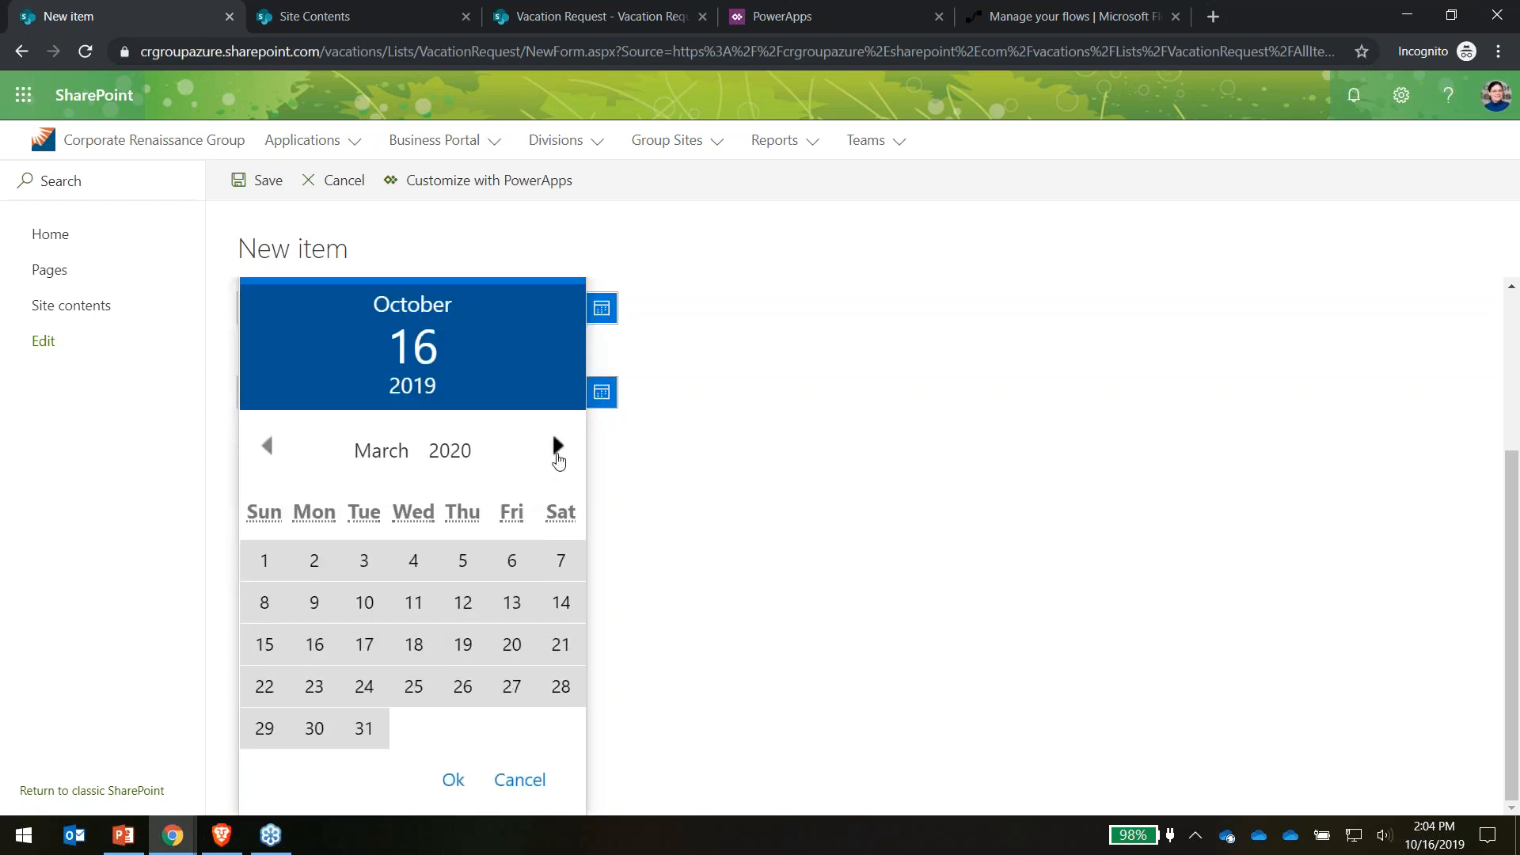
click(557, 445)
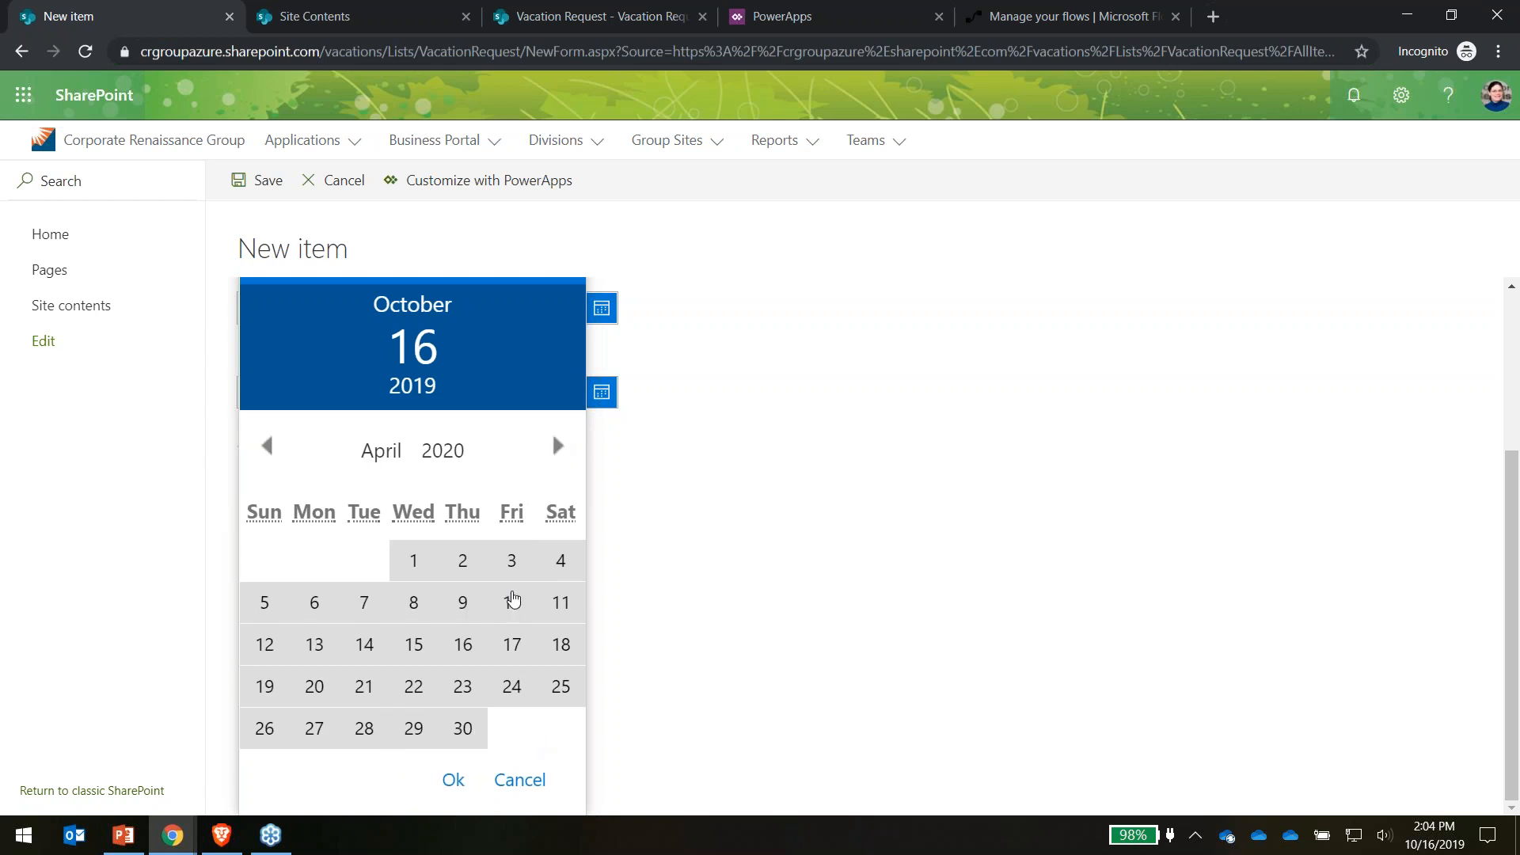
click(512, 562)
click(453, 780)
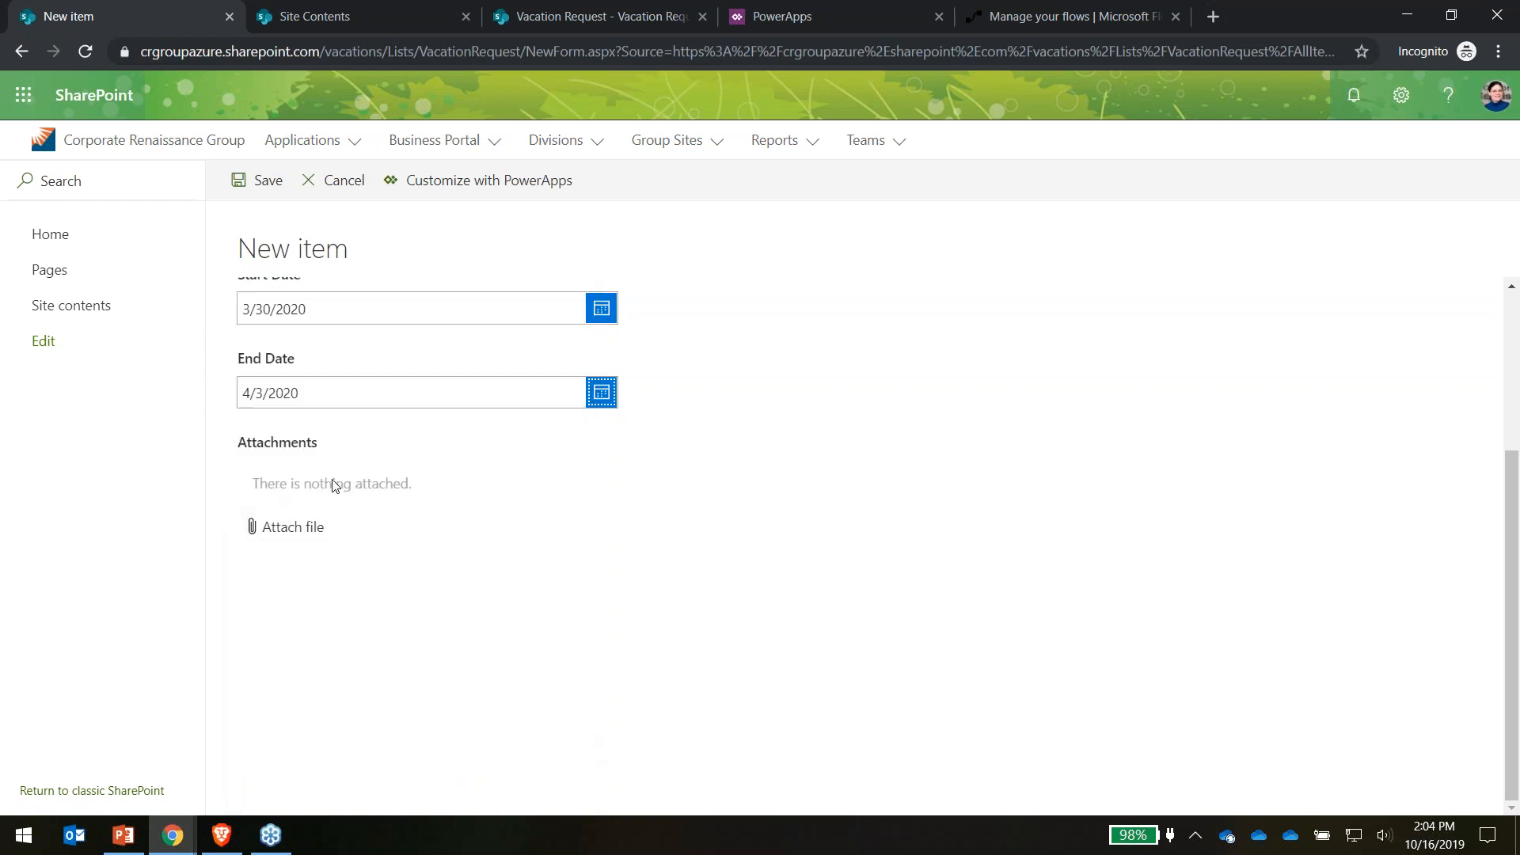
scroll(617, 671, up, 3)
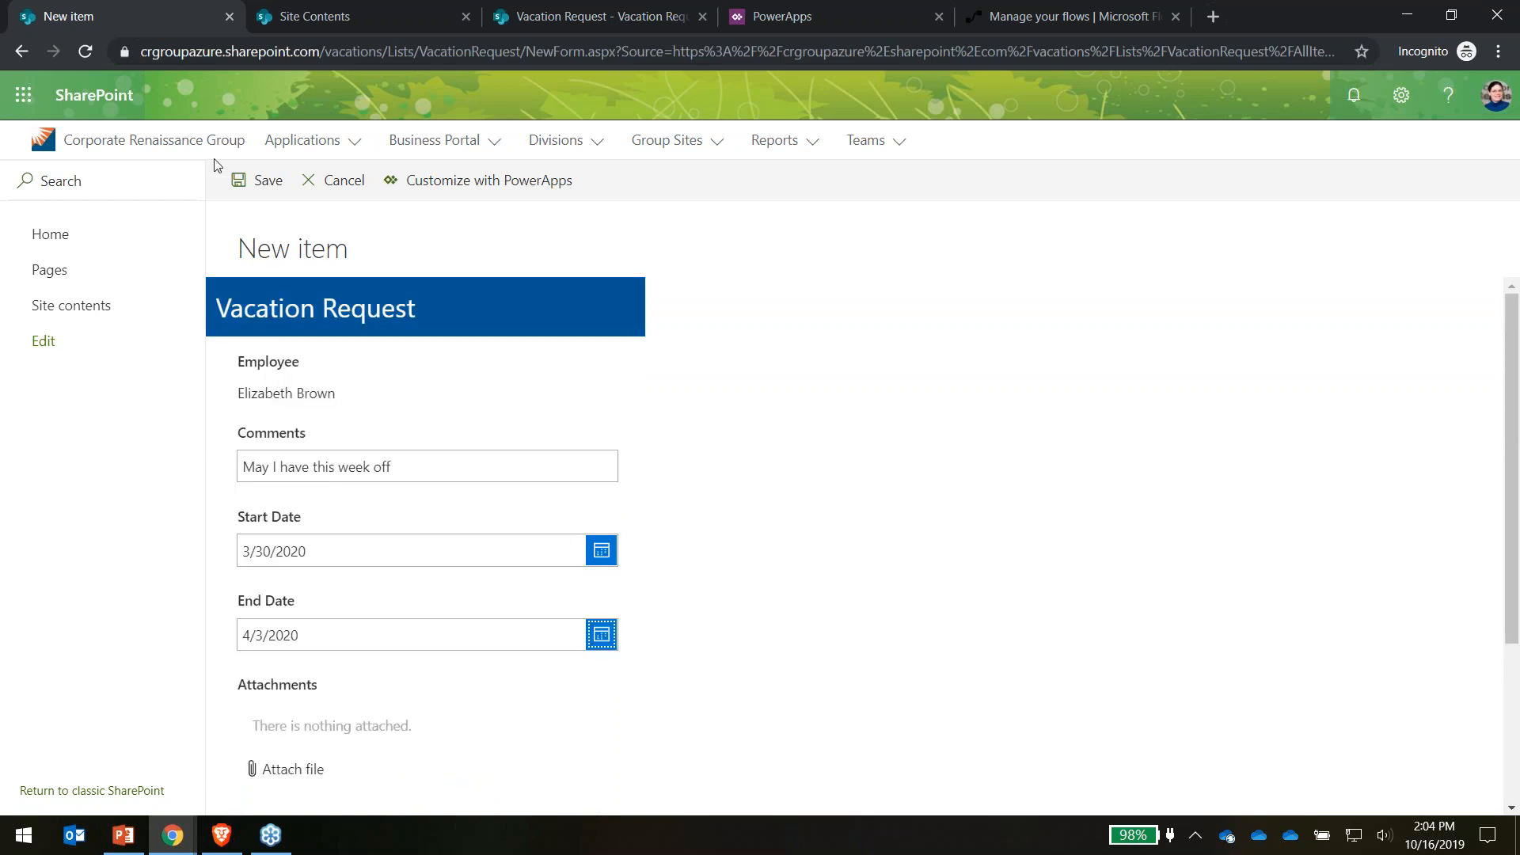
click(255, 186)
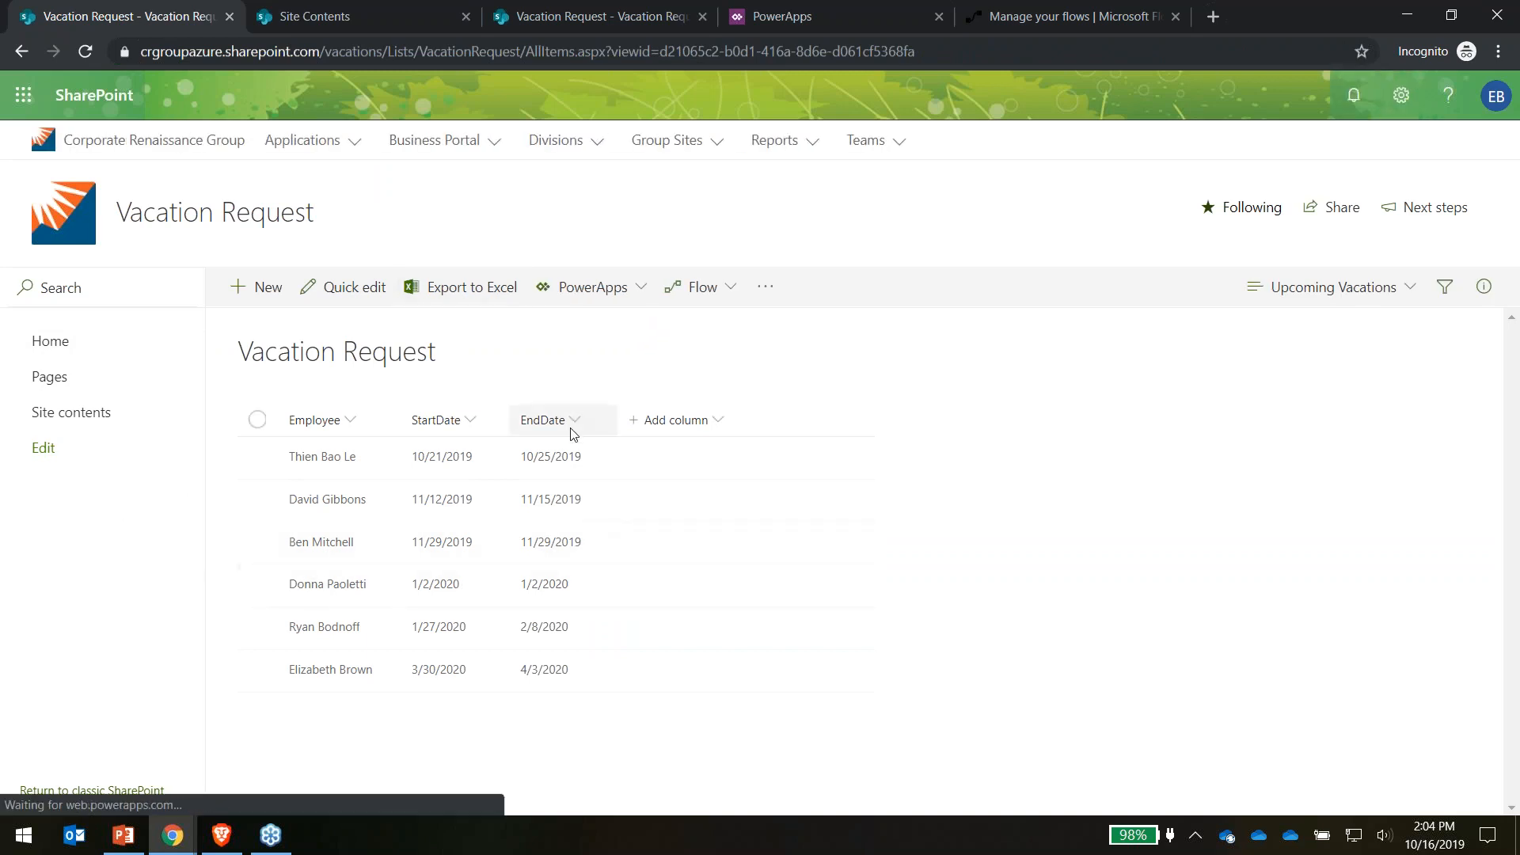
Review the site contents and the All Items view of the Vacation Request list
click(339, 17)
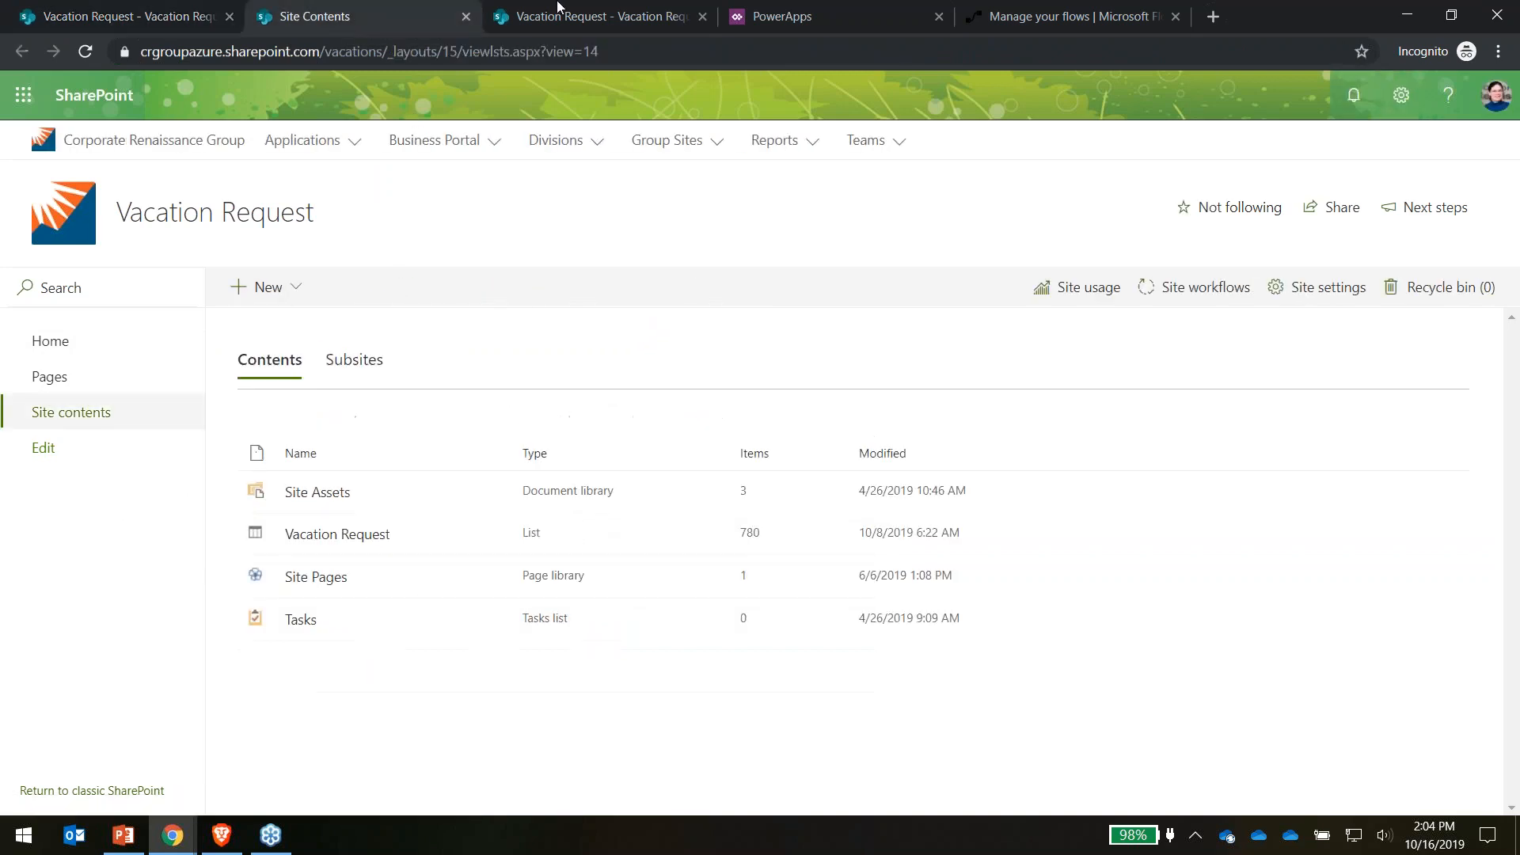
click(598, 19)
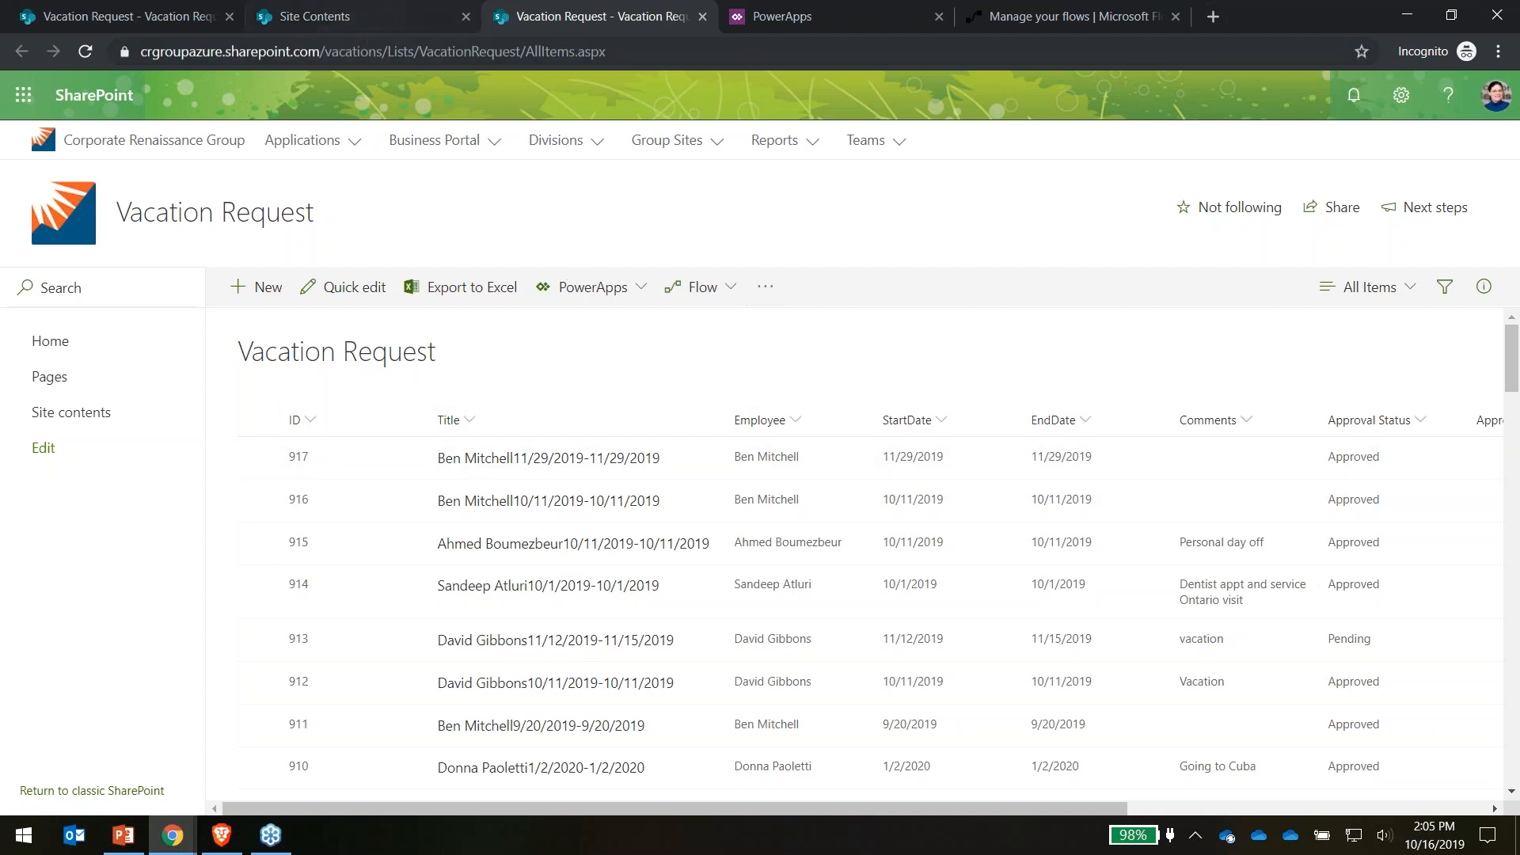
click(317, 19)
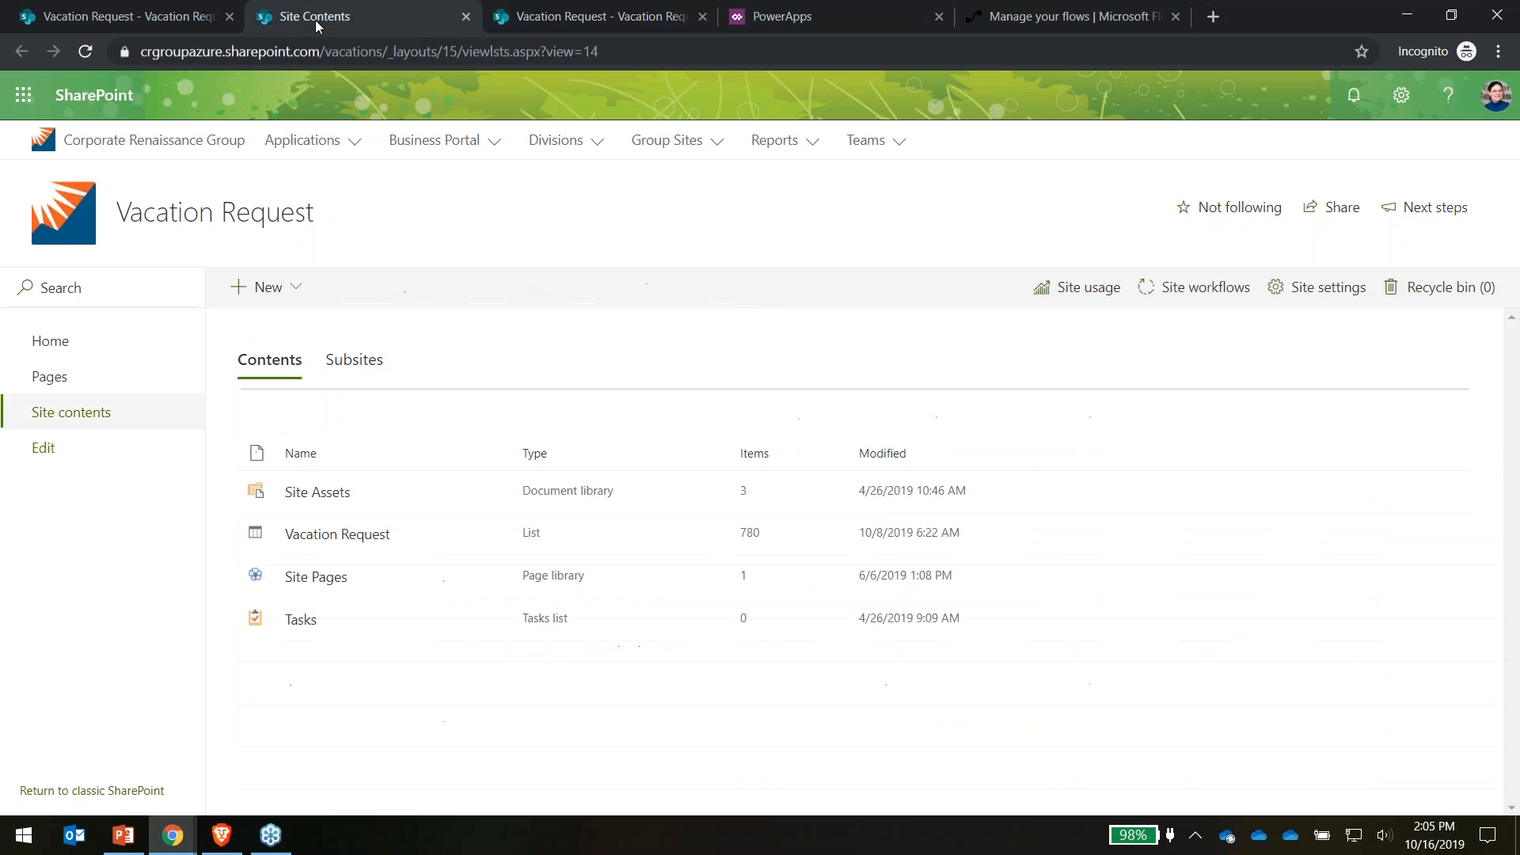
Switch to Microsoft Flow, reload the Vacation Approval flow's details and open its latest run from Oct 16, 02:04 PM
click(1028, 18)
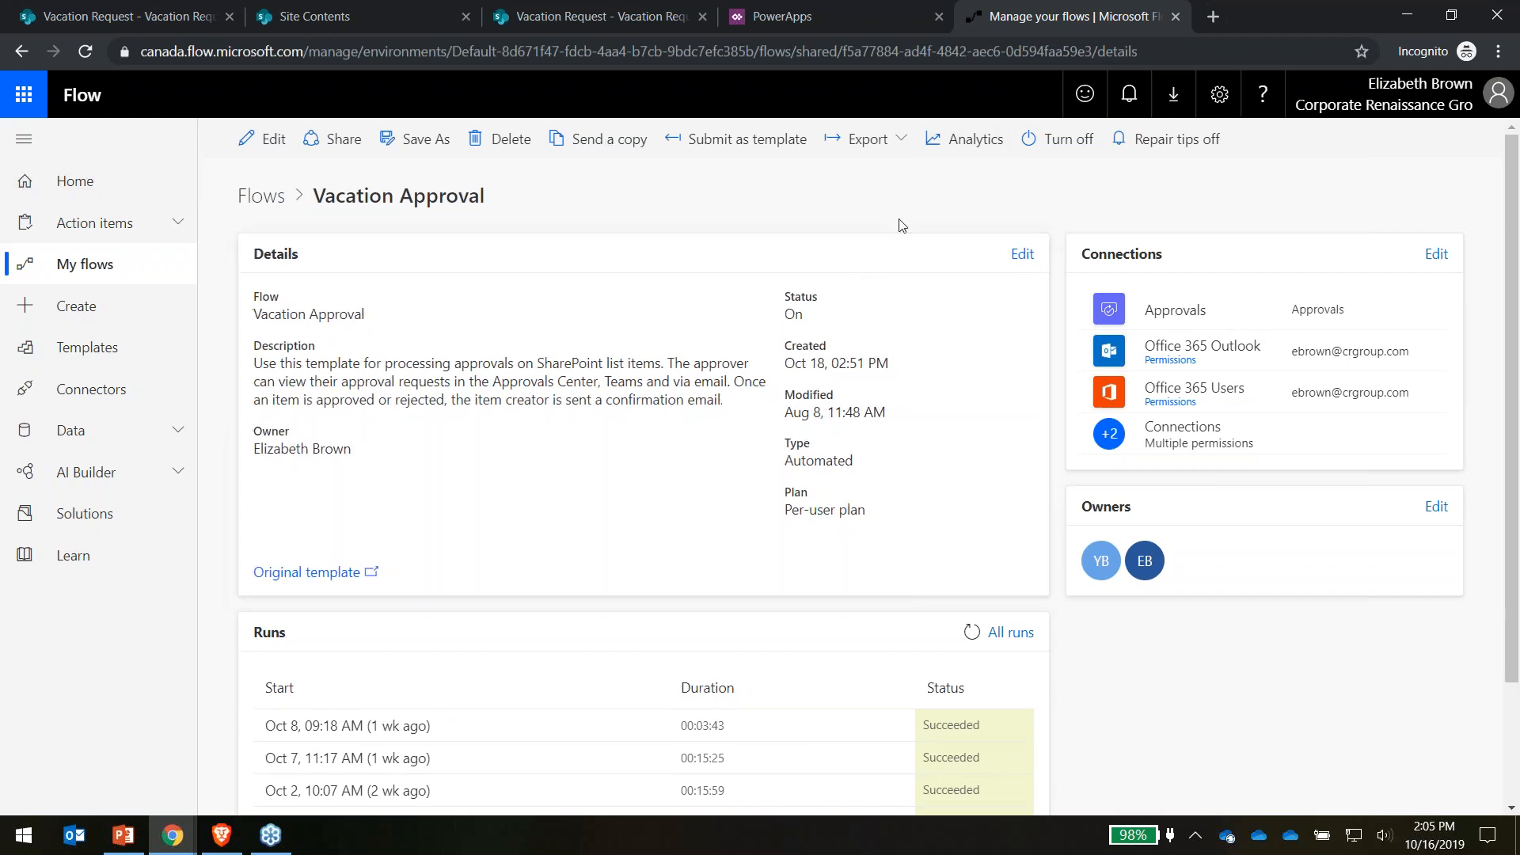
click(514, 55)
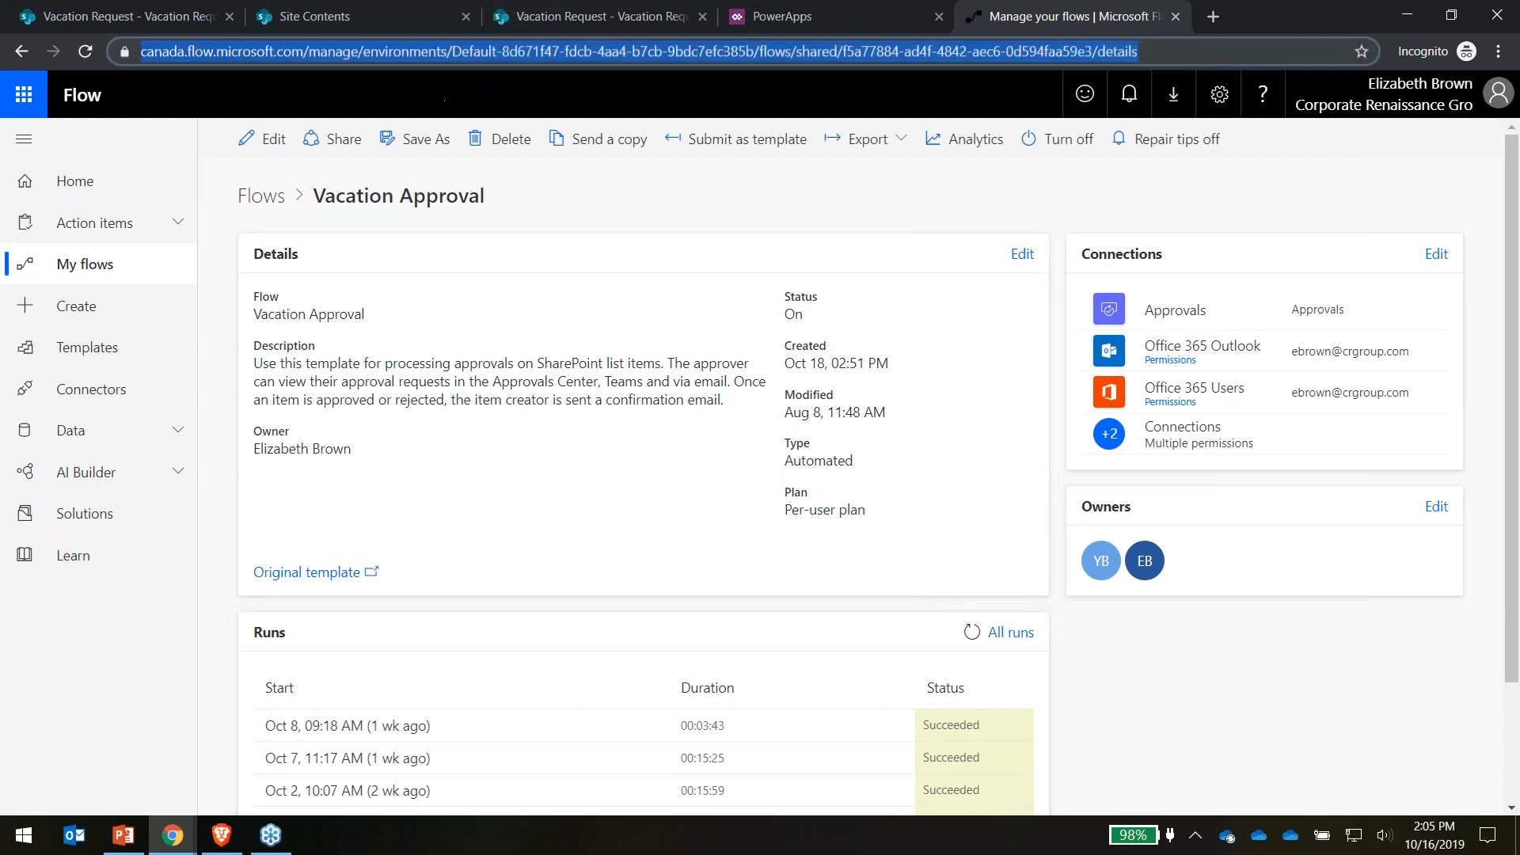
key(Return)
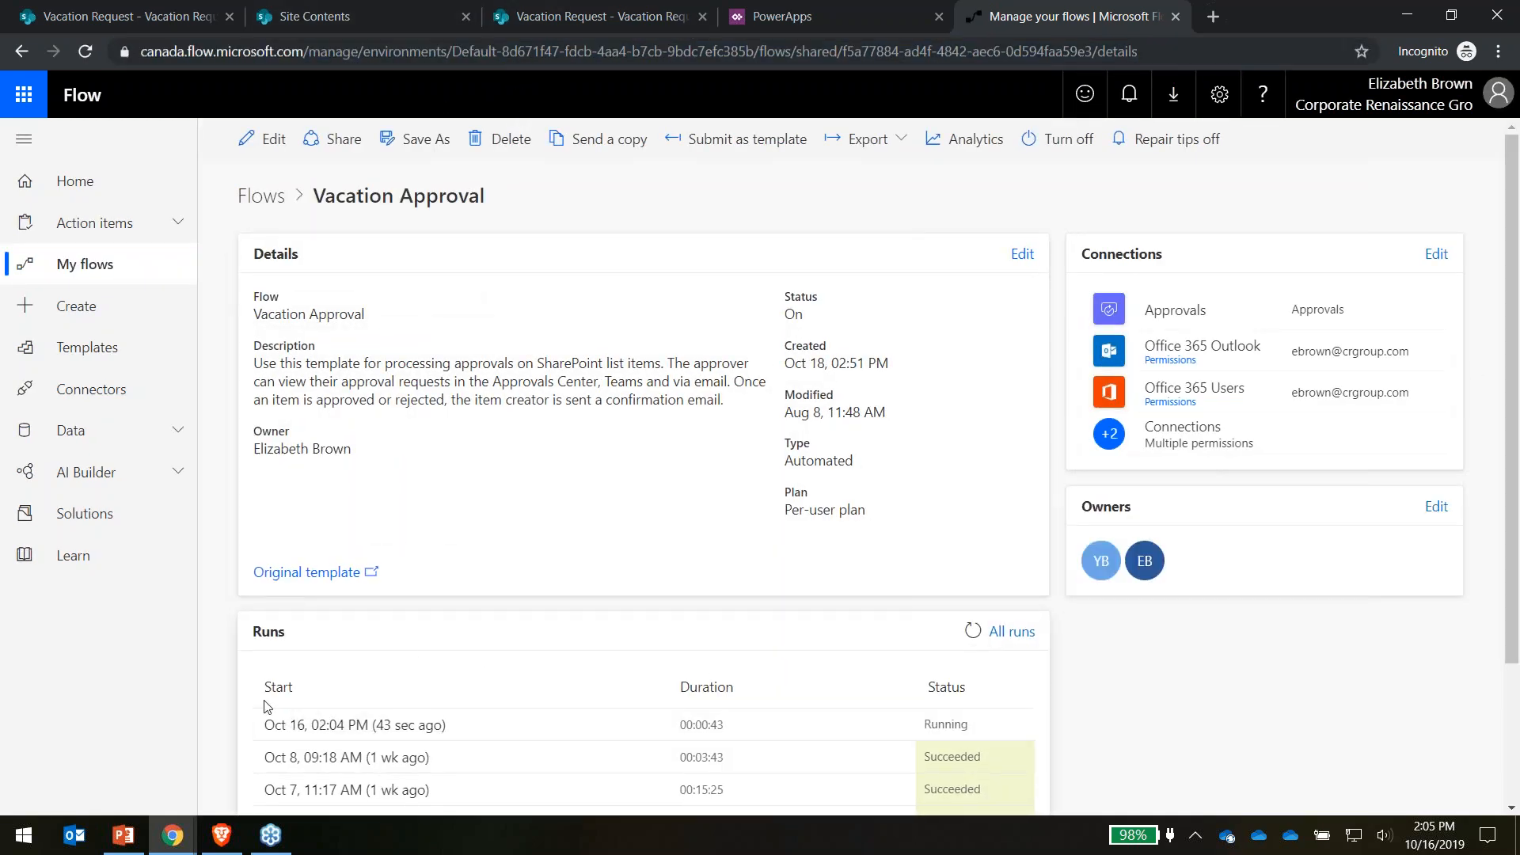
click(385, 735)
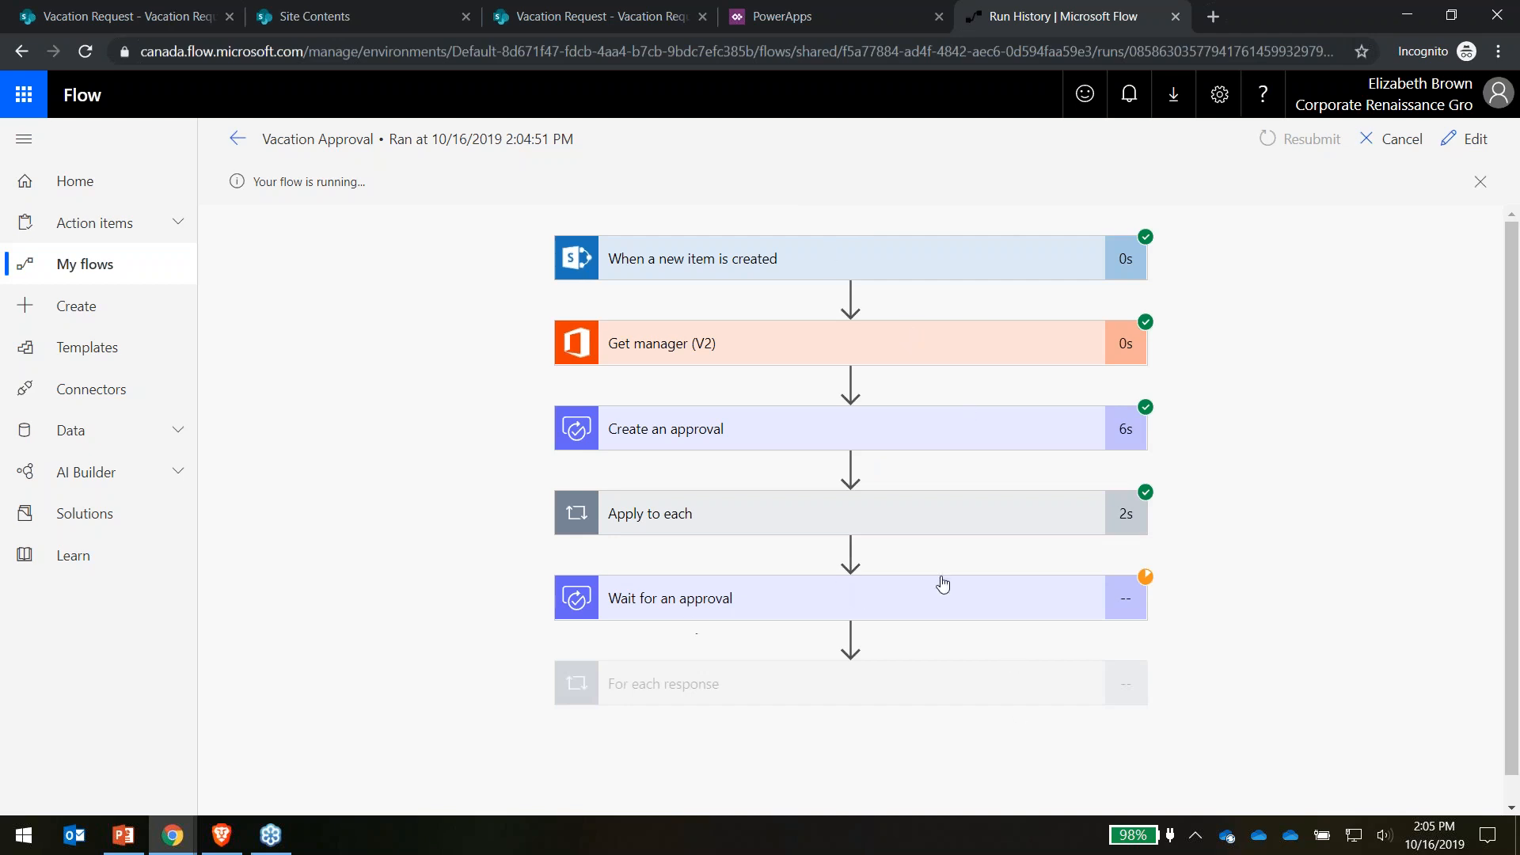
Examine the inputs and outputs of the "When a new item is created" trigger in the flow run, then collapse it
click(854, 258)
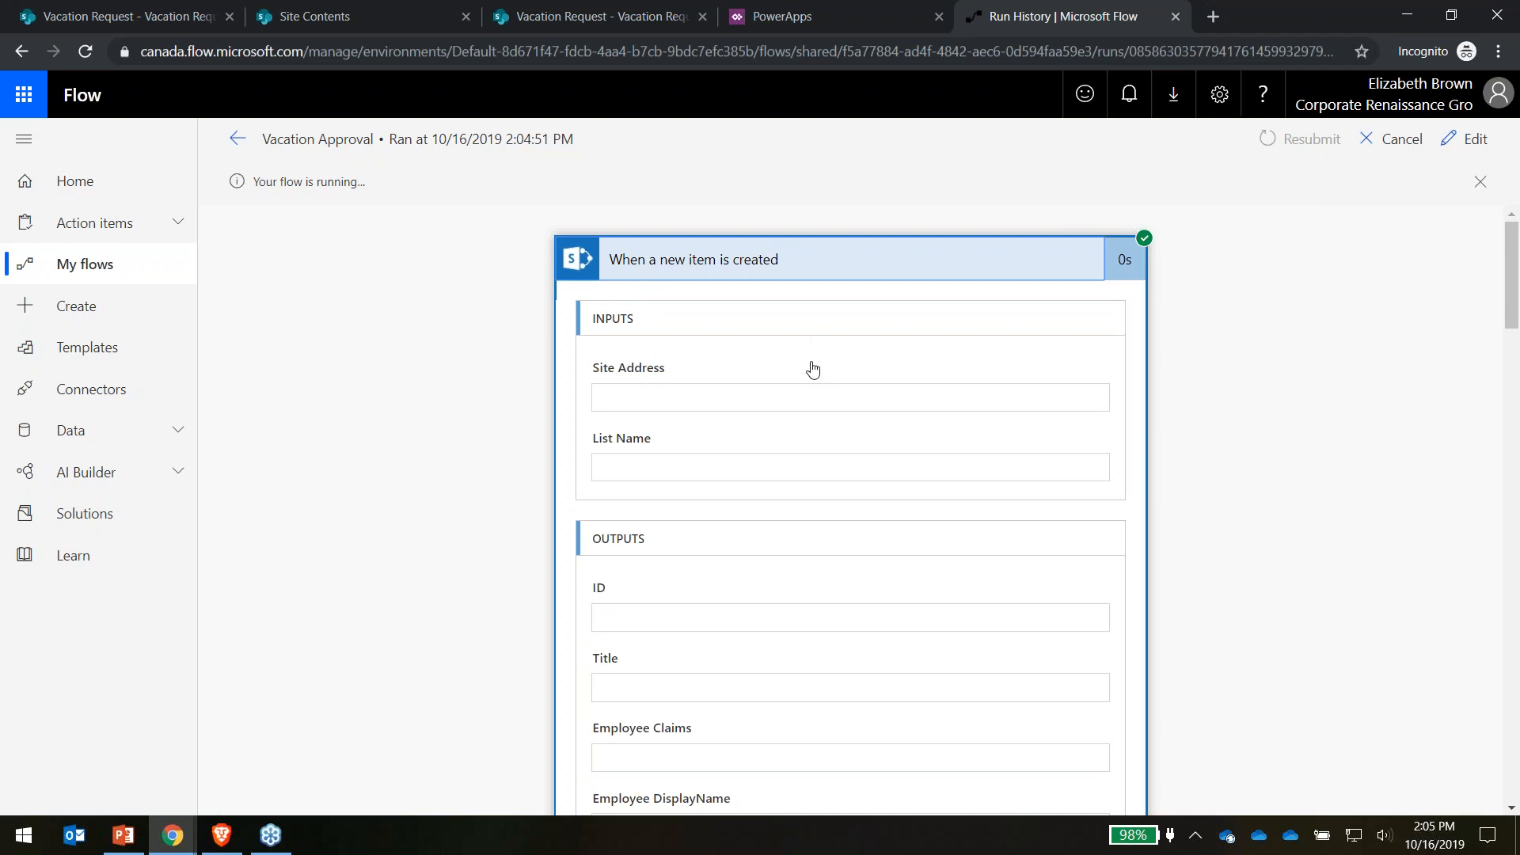
drag(738, 406, 997, 407)
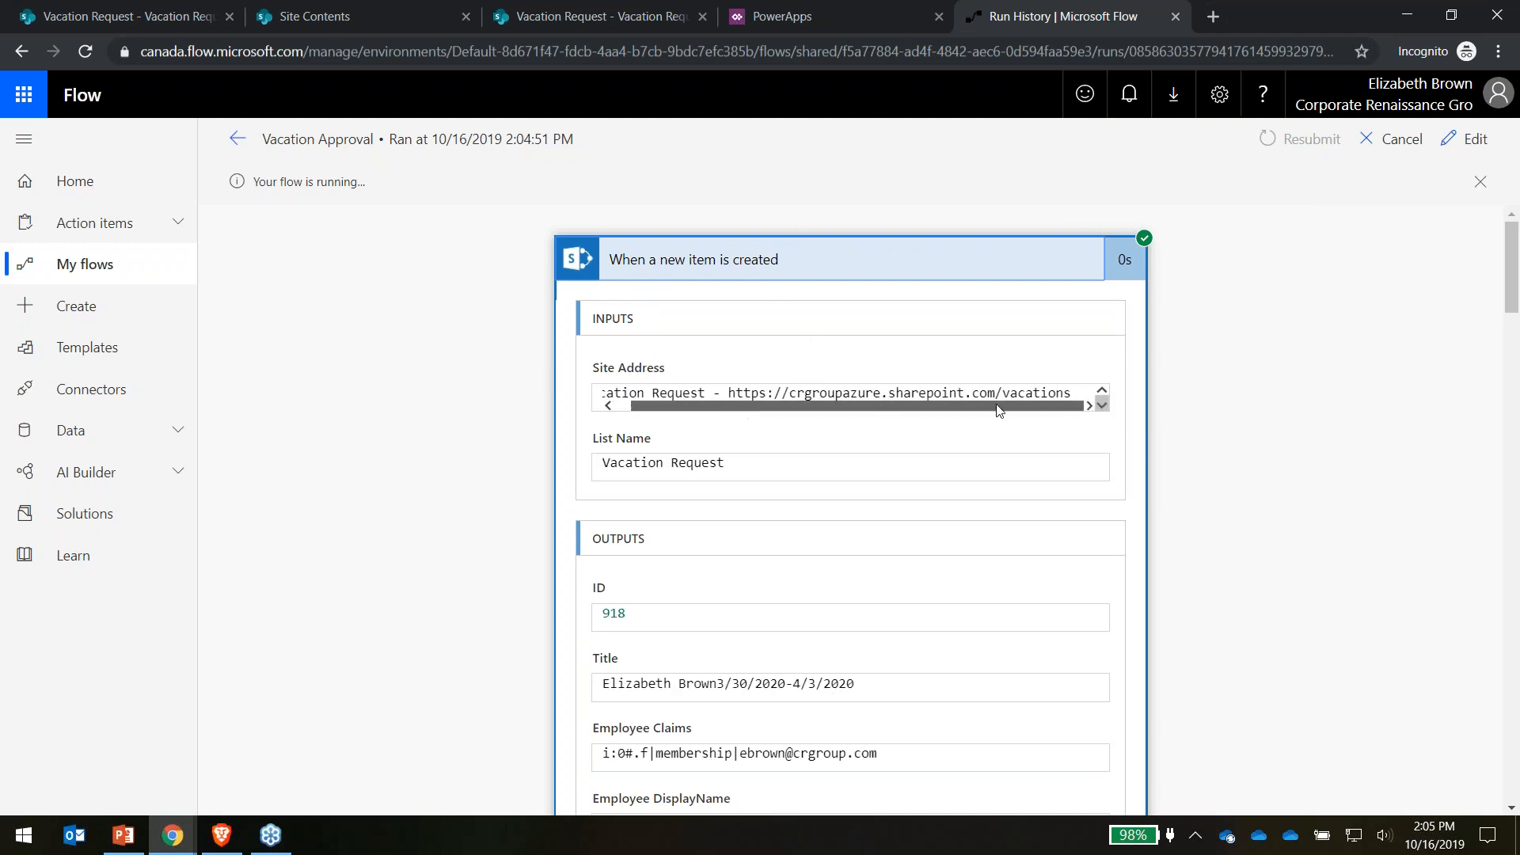
scroll(995, 486, down, 1)
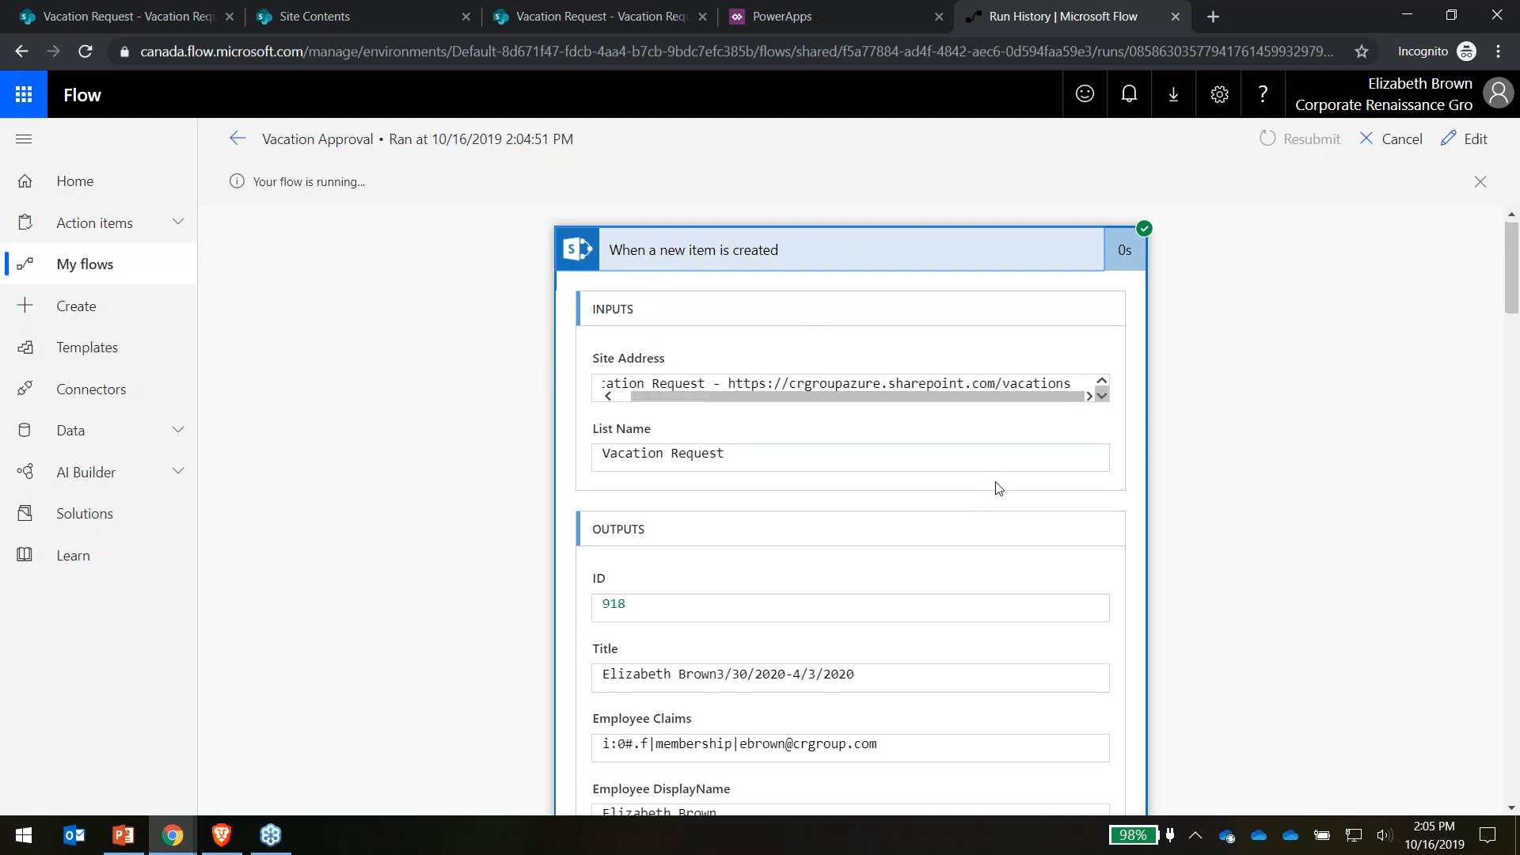
scroll(863, 475, down, 4)
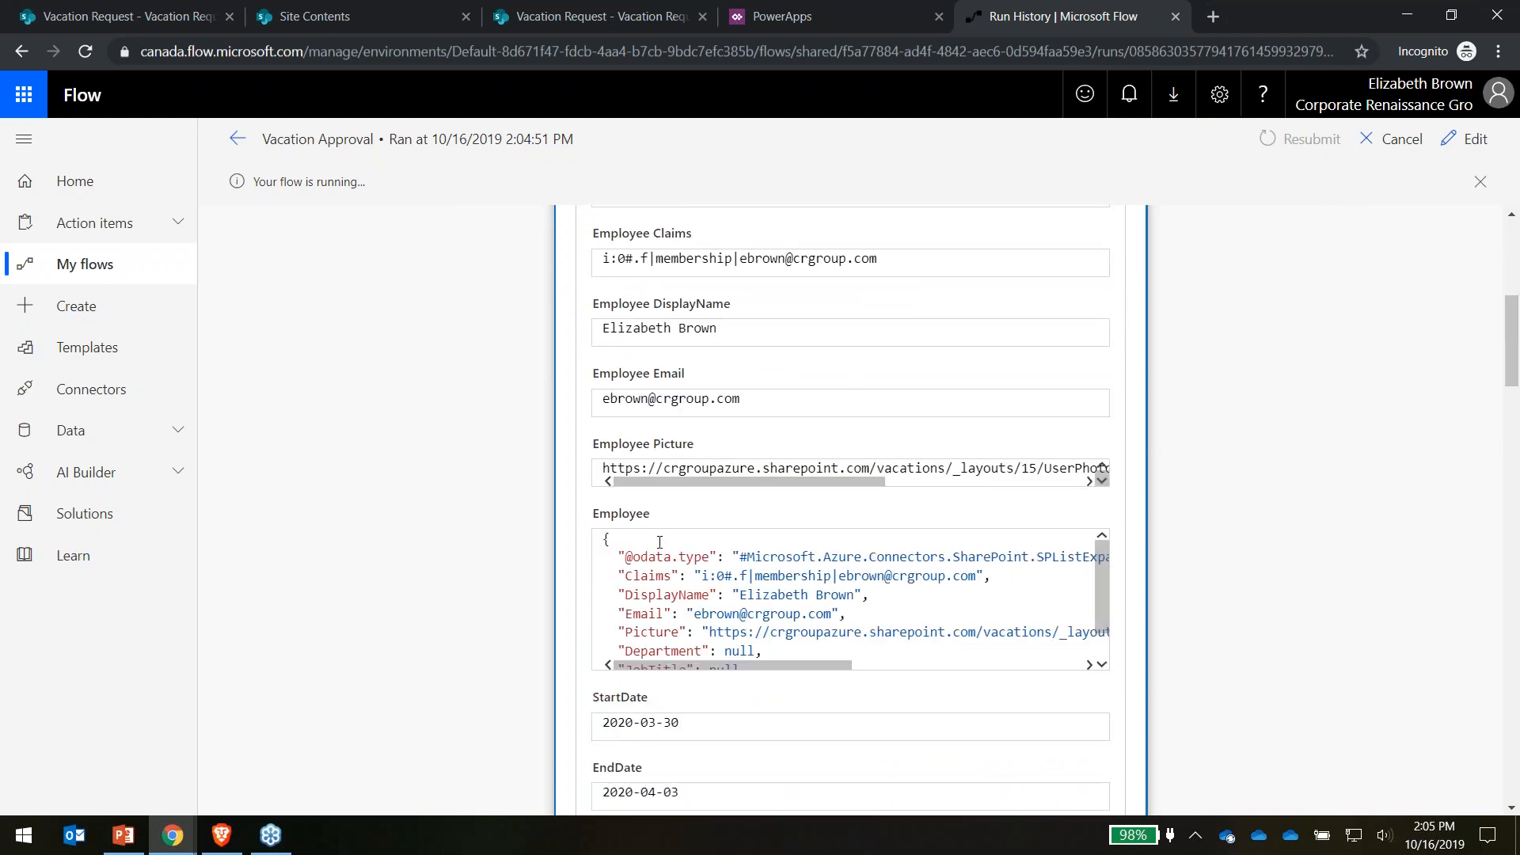
scroll(683, 517, down, 4)
scroll(671, 284, down, 8)
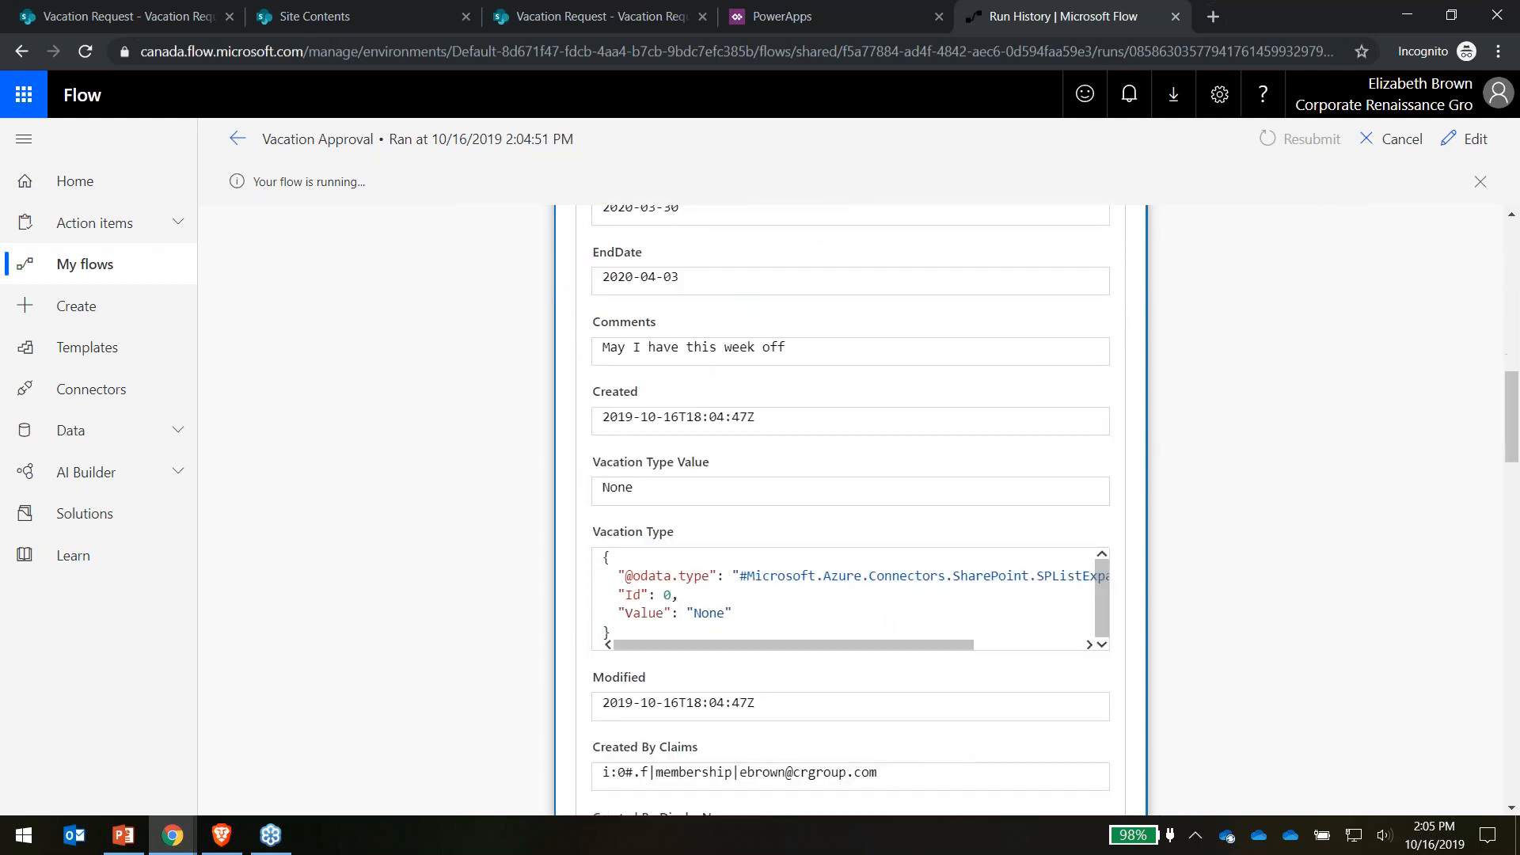
scroll(871, 665, down, 8)
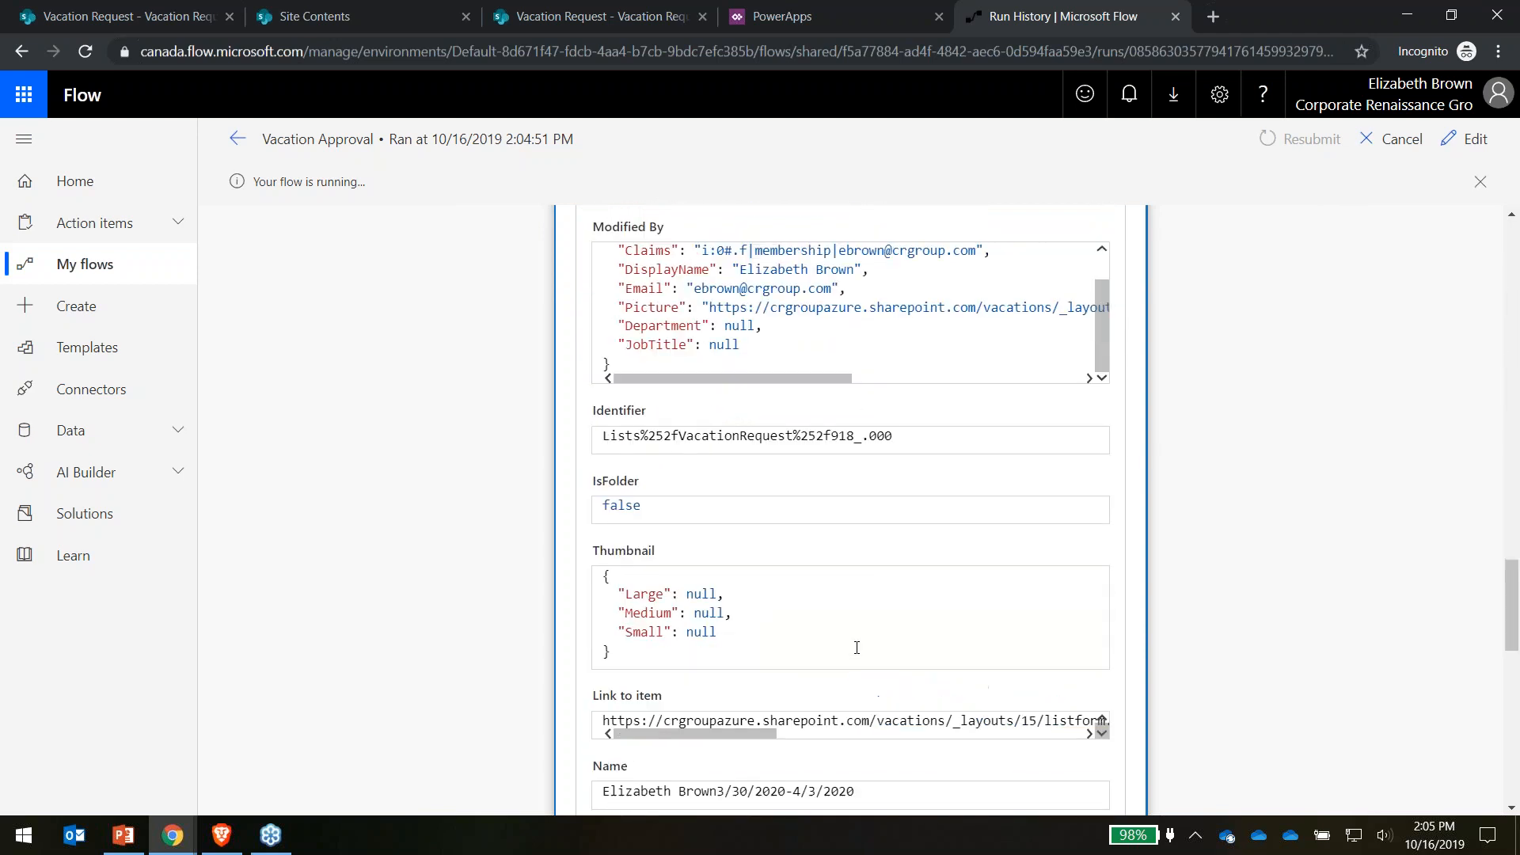
scroll(1267, 491, up, 4)
scroll(1267, 473, up, 15)
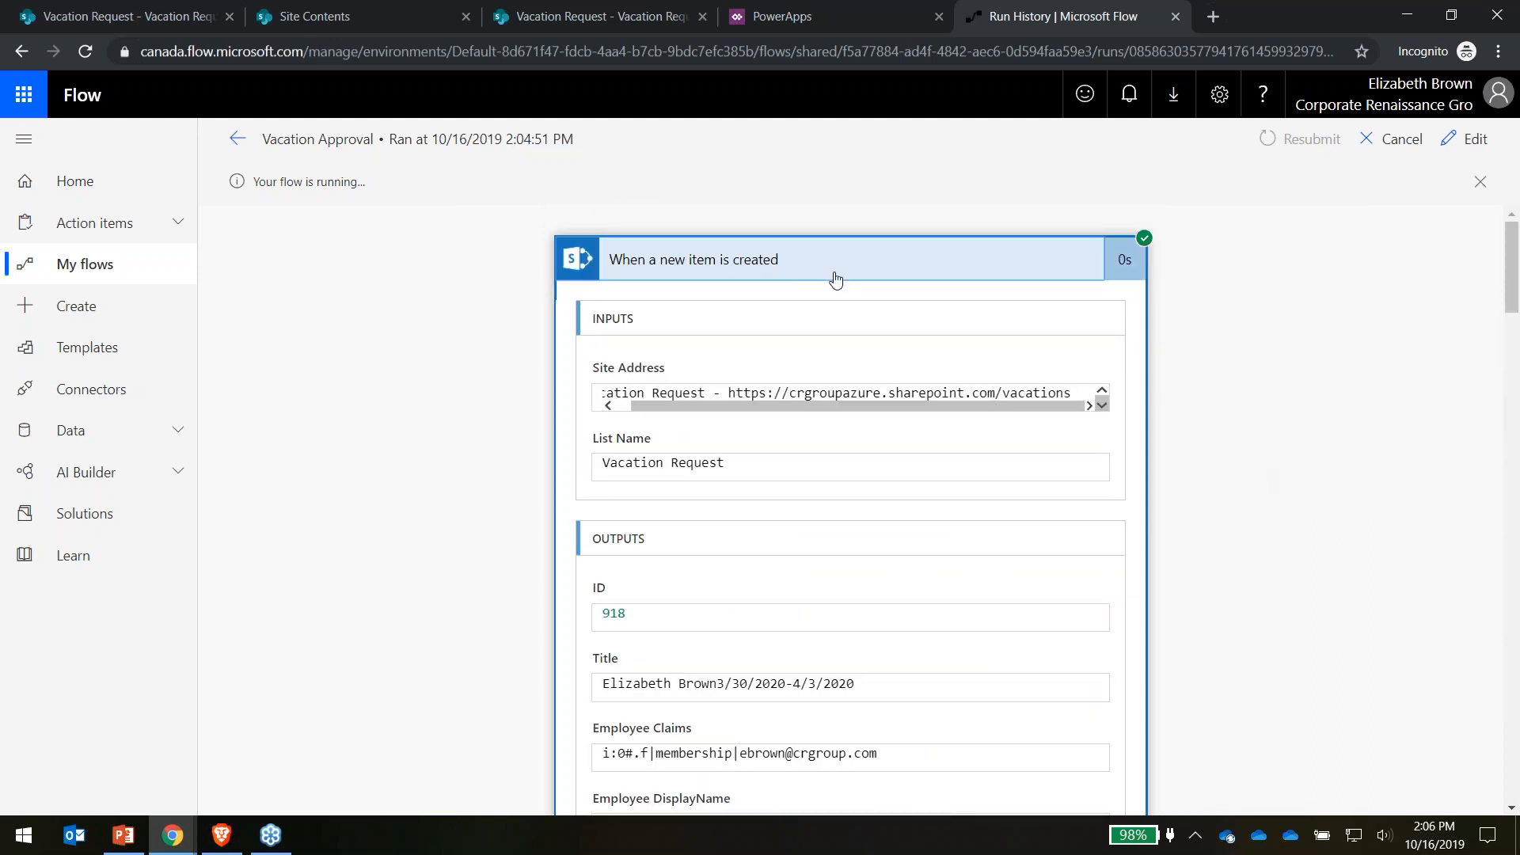
click(836, 279)
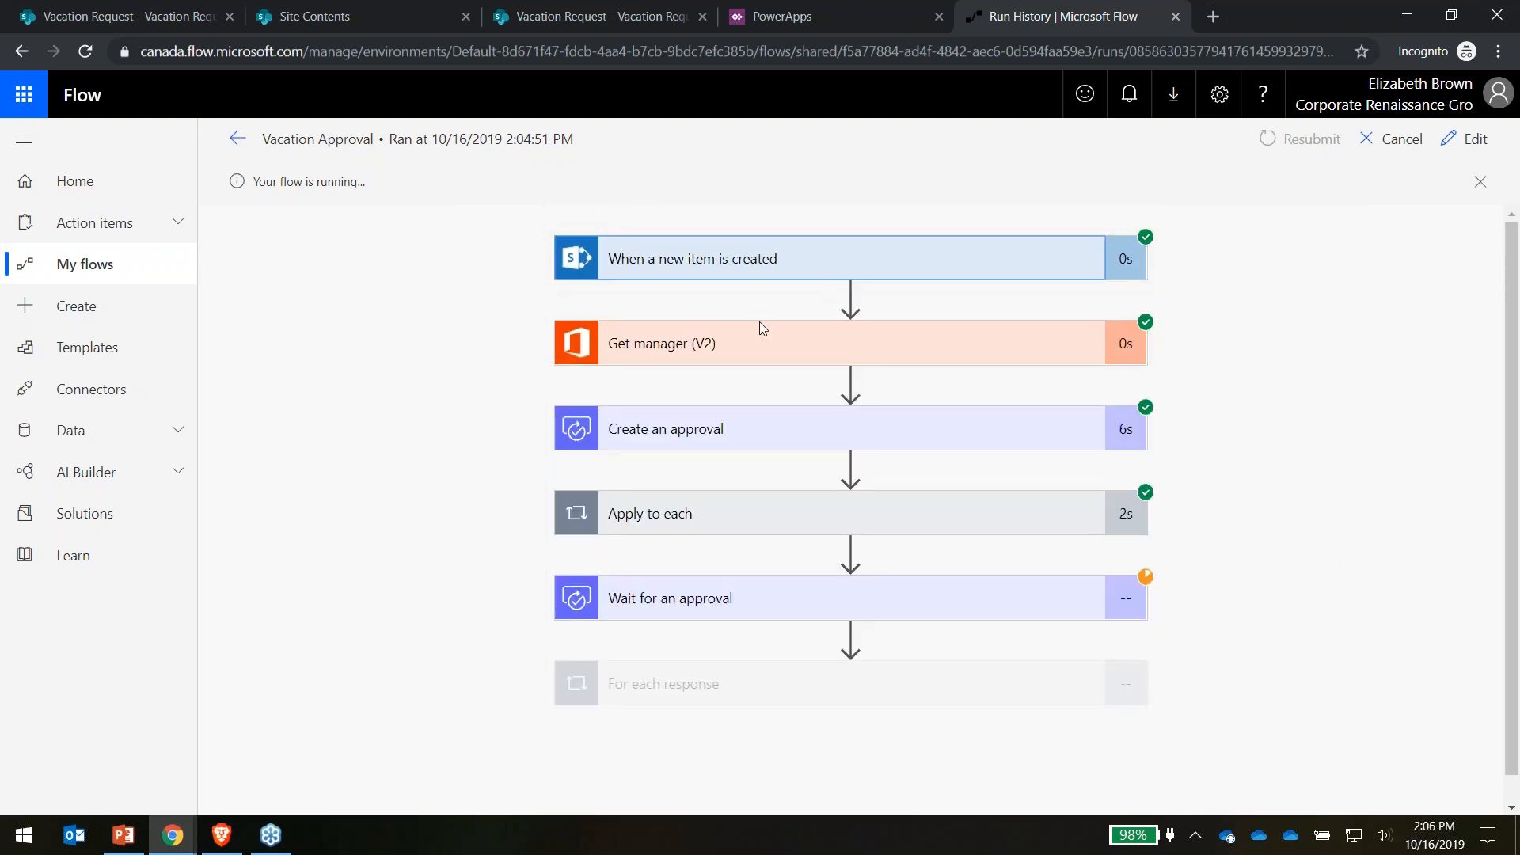
Examine the user input and the manager details returned by the Get manager (V2) action, then collapse it
click(706, 353)
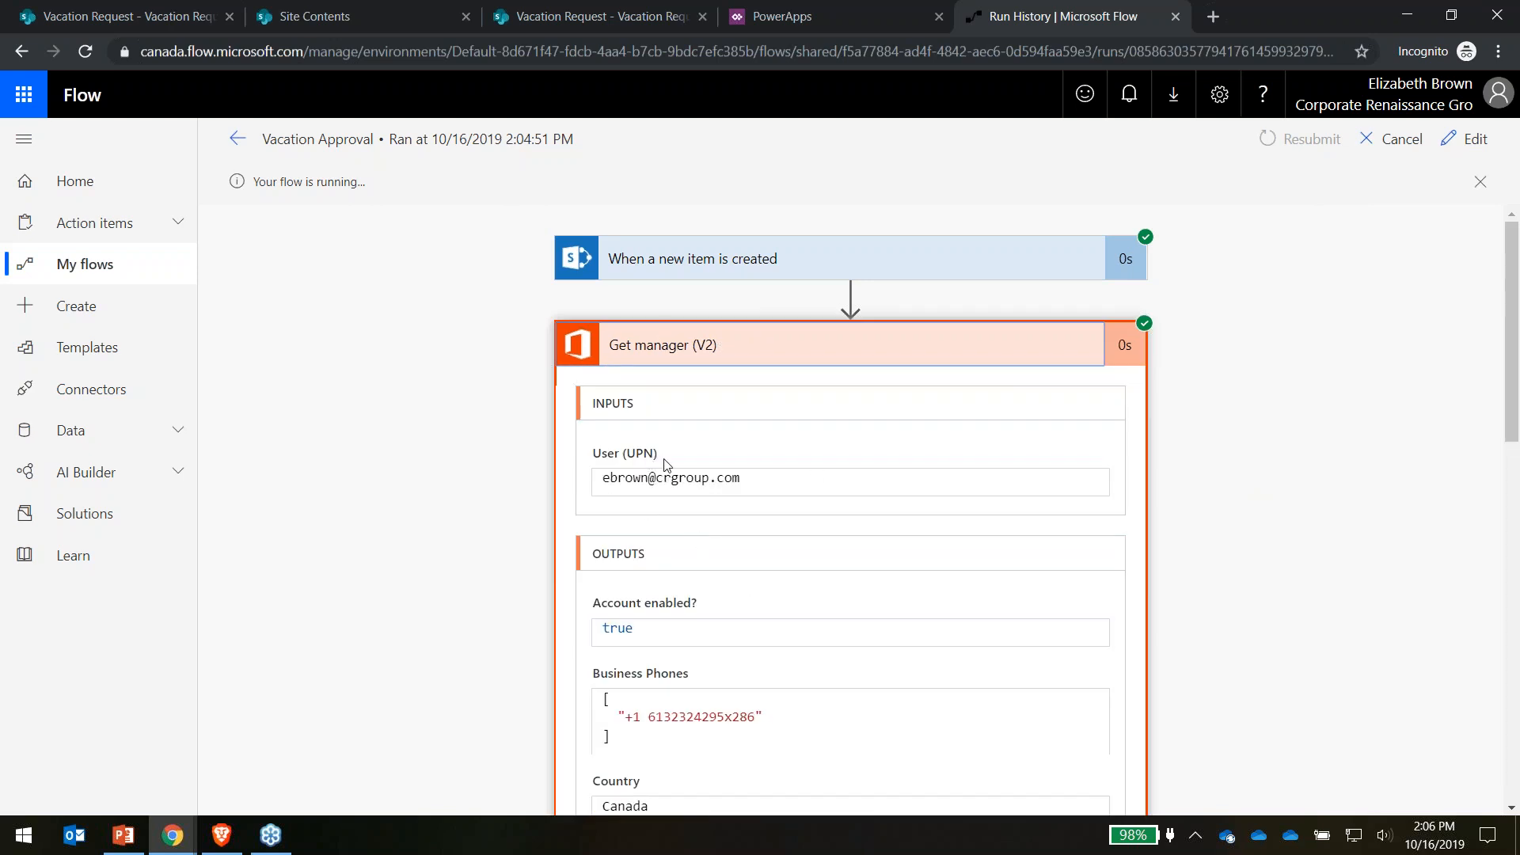
scroll(962, 598, down, 7)
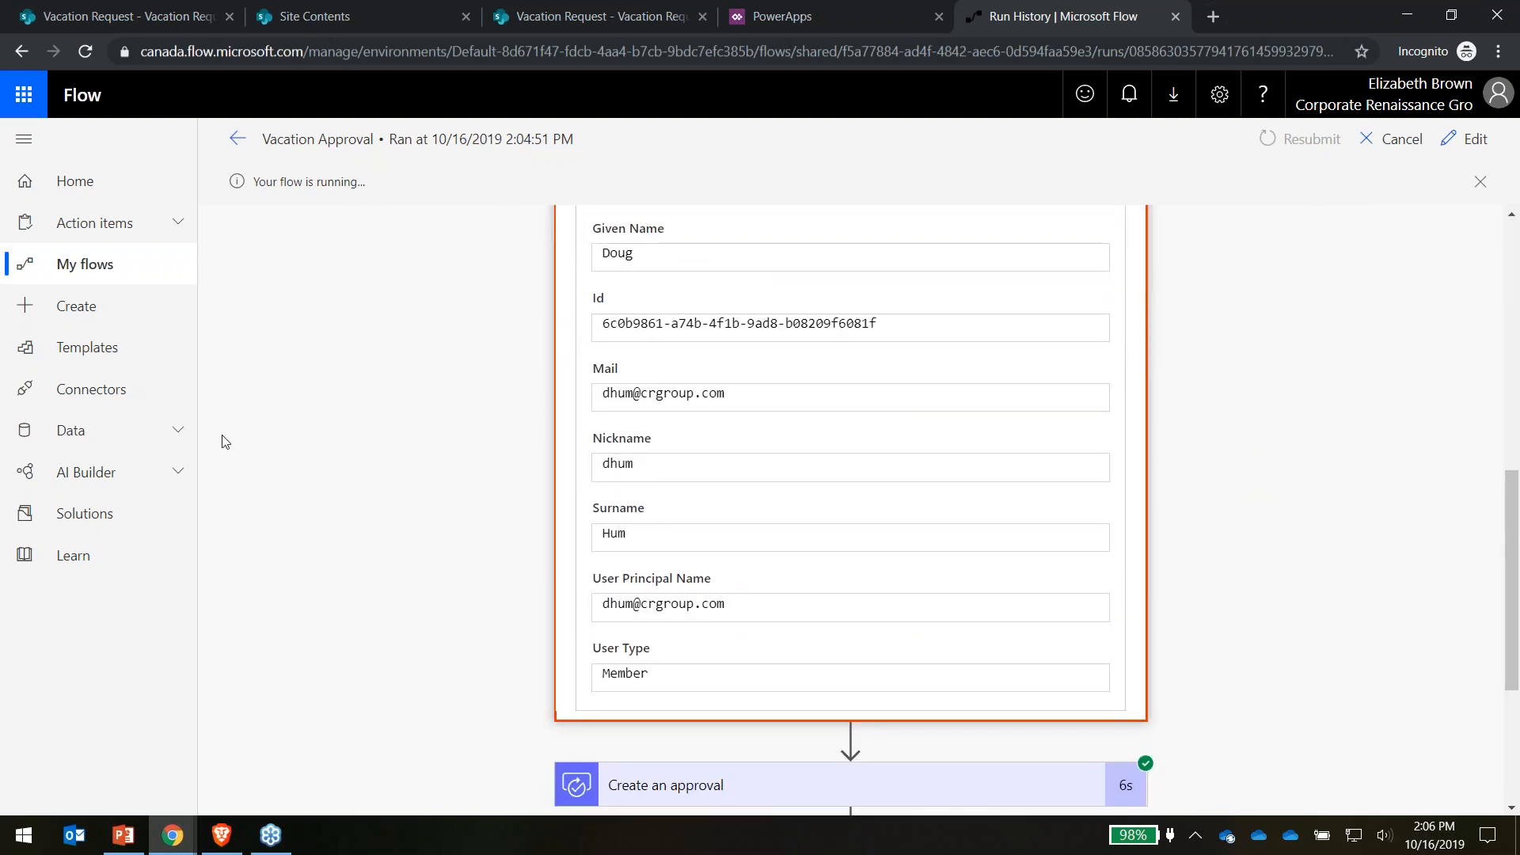
scroll(1135, 485, up, 8)
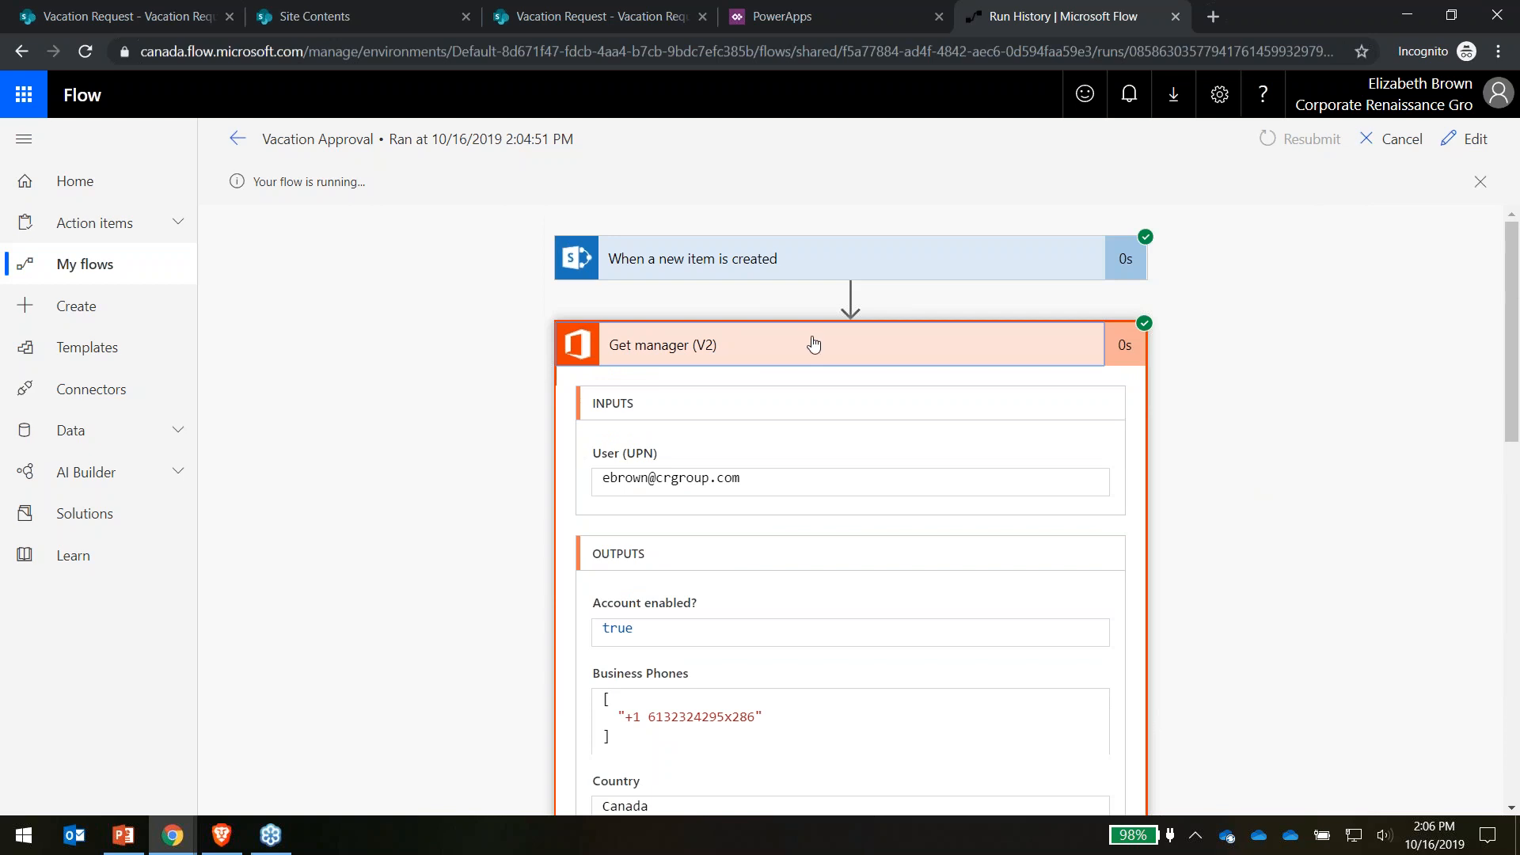
click(822, 360)
Examine the approval type, details, item link and assignee in the "Create an approval" action, then collapse it
click(805, 435)
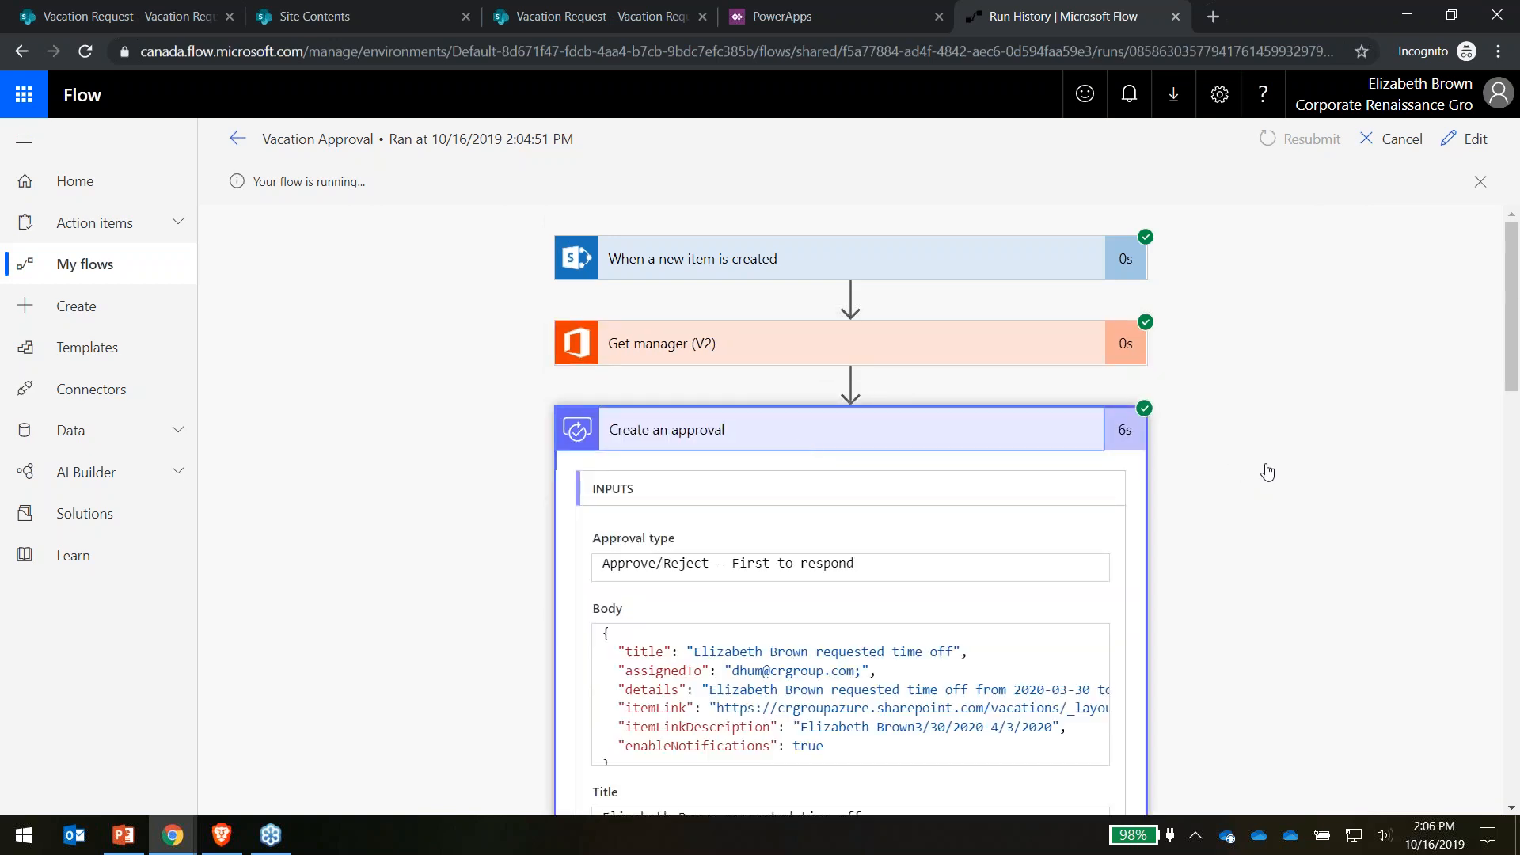
scroll(1014, 481, down, 3)
scroll(951, 635, down, 4)
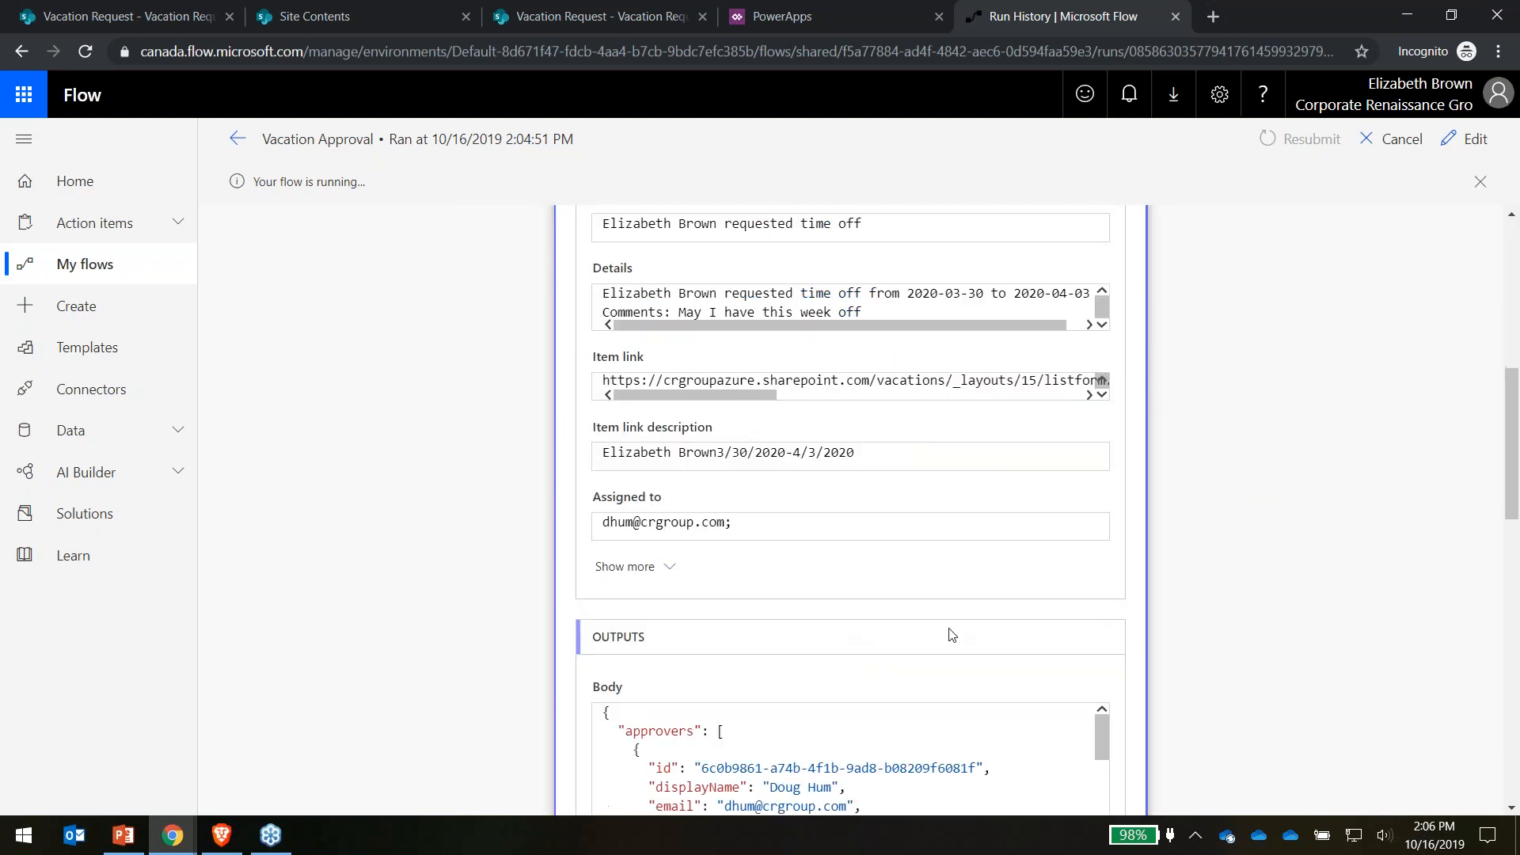
scroll(1172, 538, up, 7)
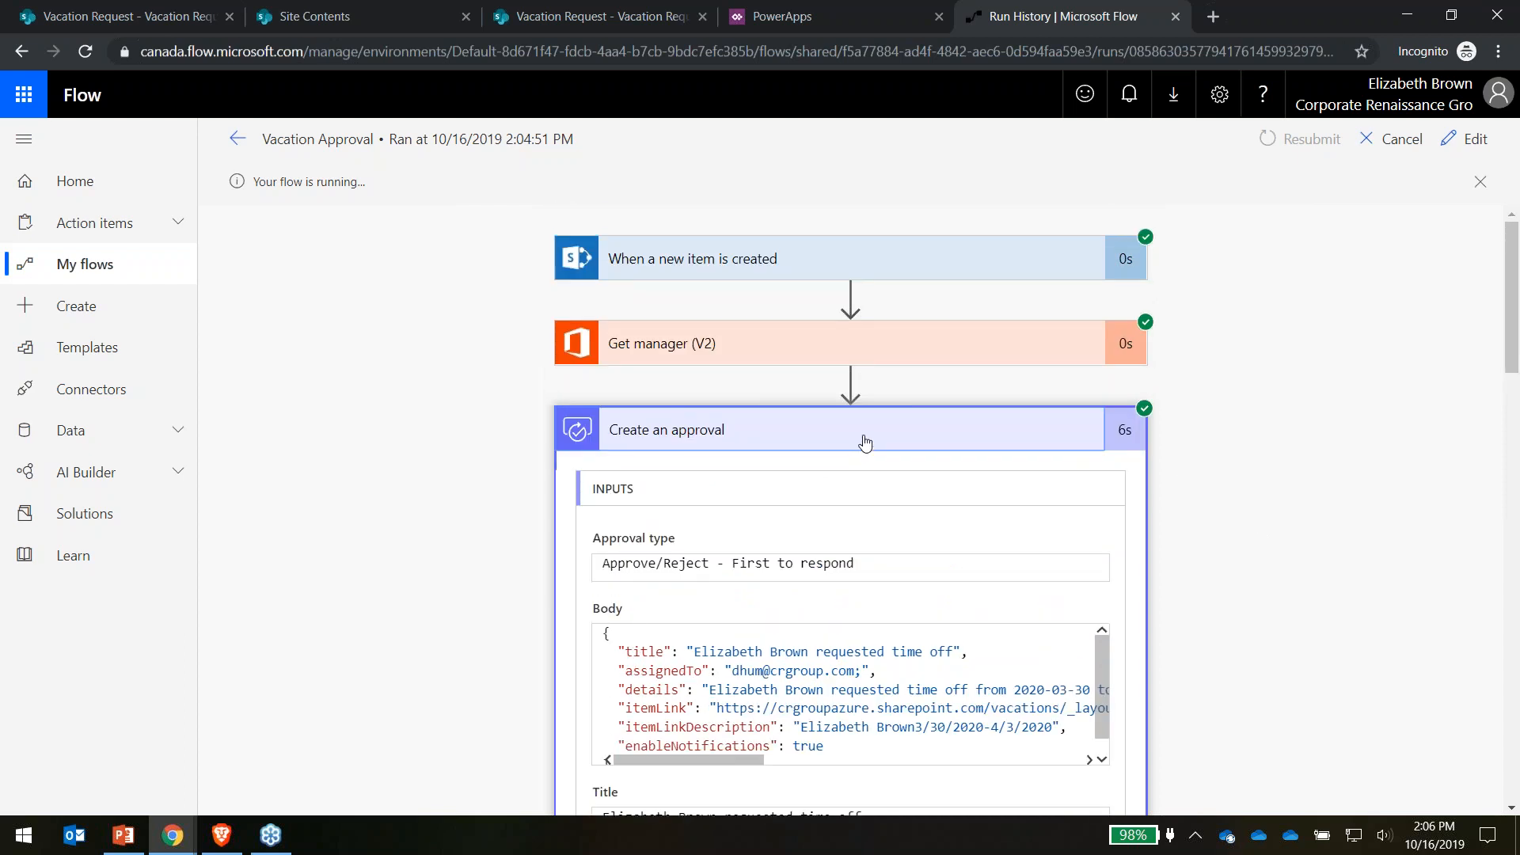
click(865, 442)
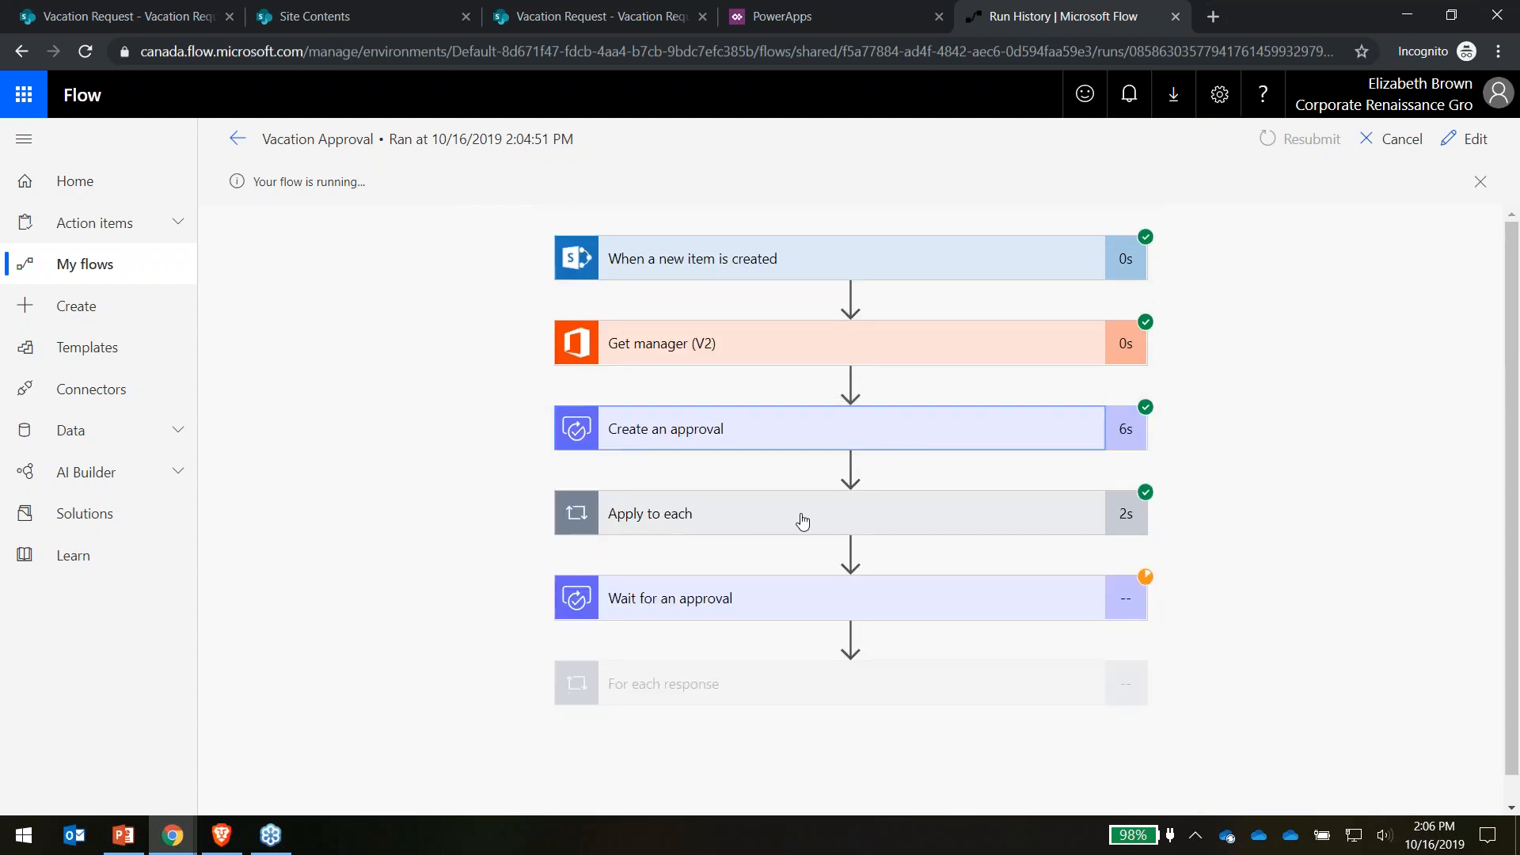
click(651, 428)
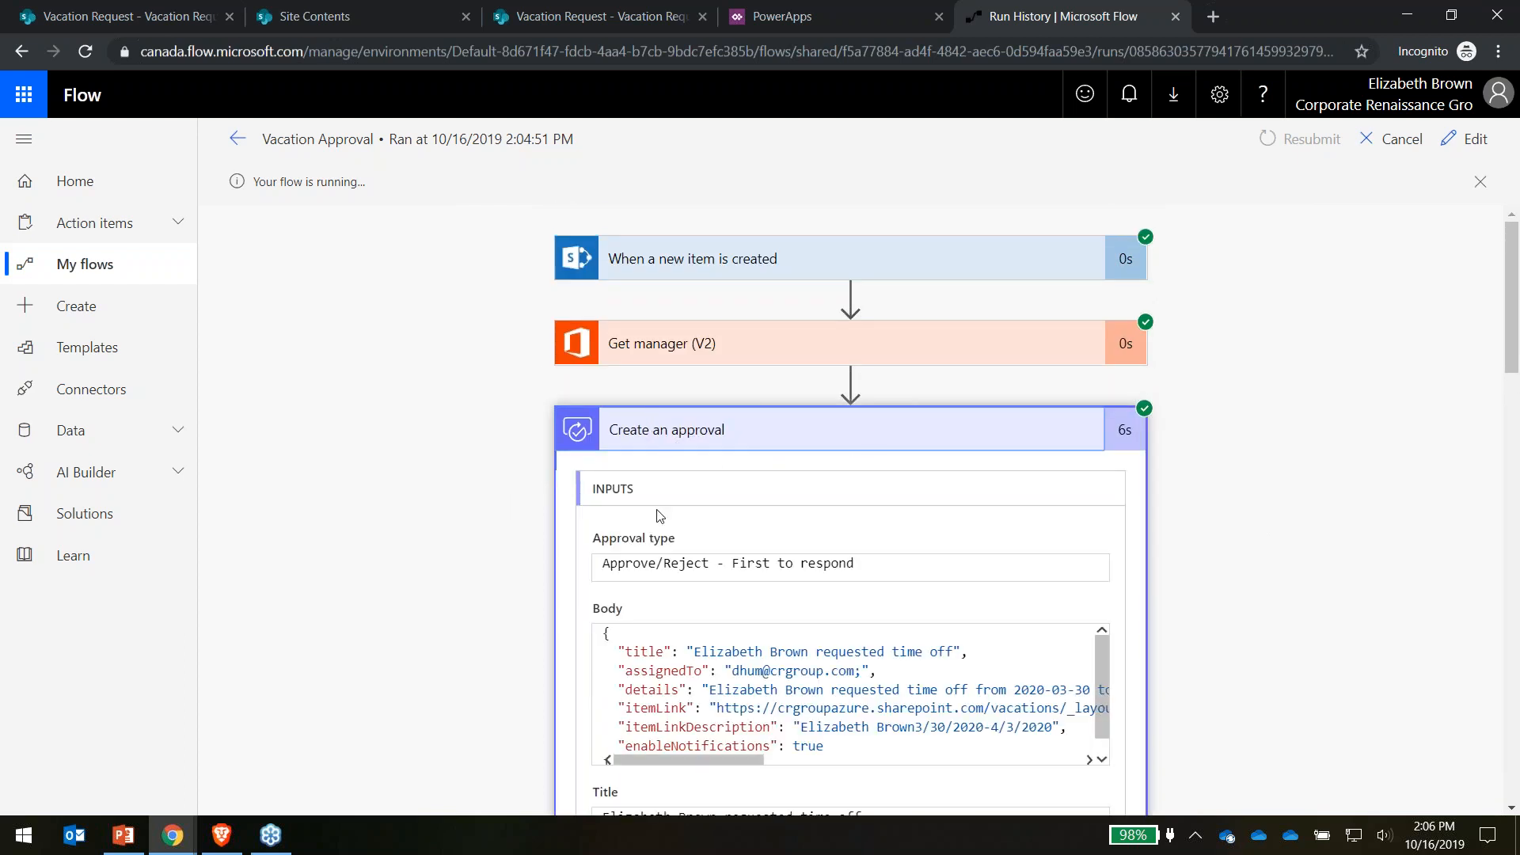
click(697, 437)
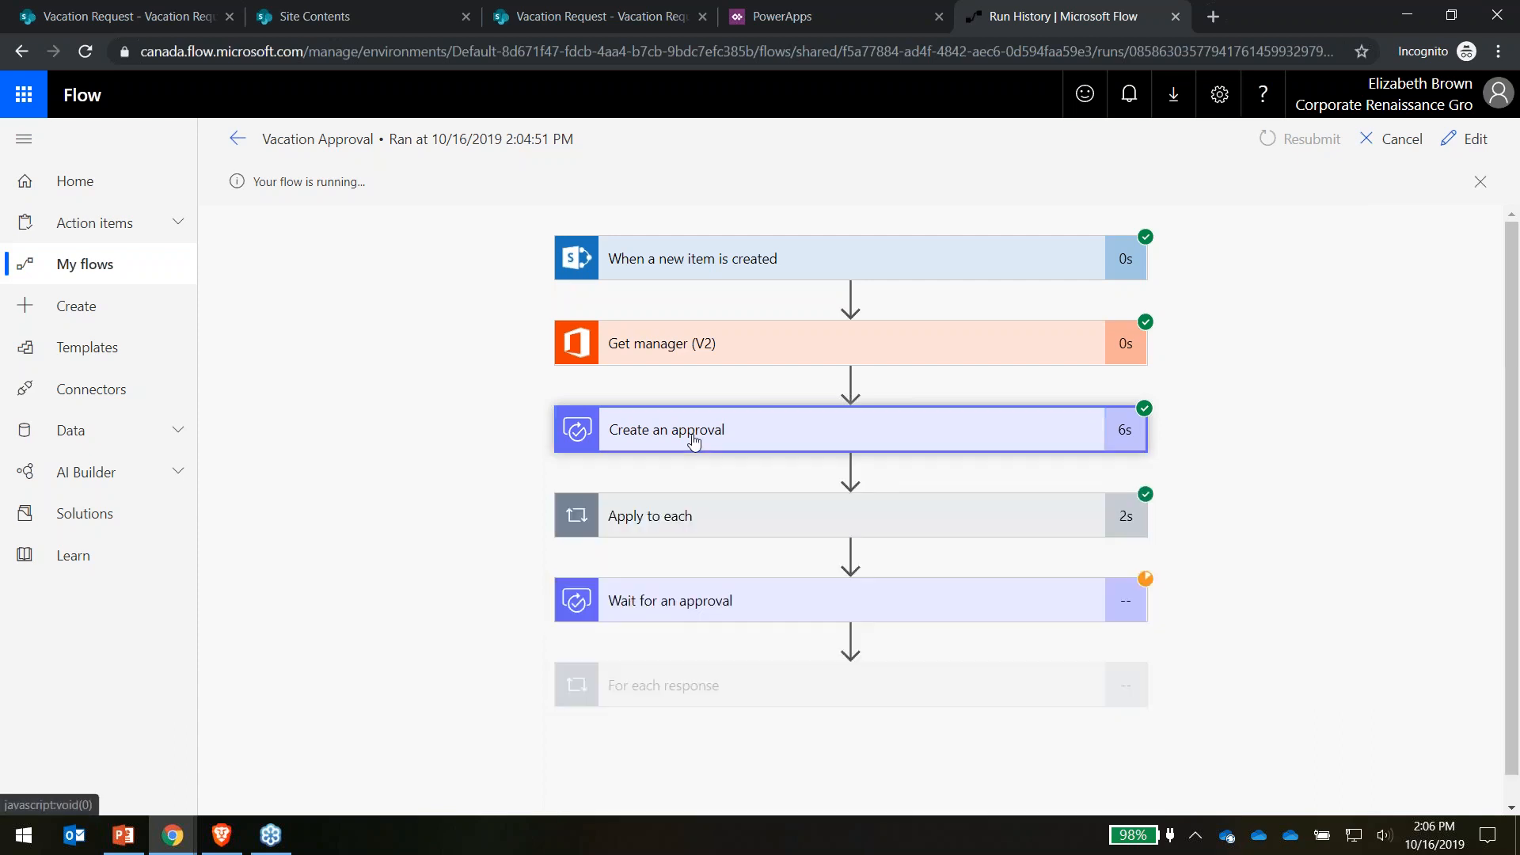
Examine the recipient, message and outputs of the adaptive card posting inside Apply to each, down to the Wait for an approval action
click(678, 519)
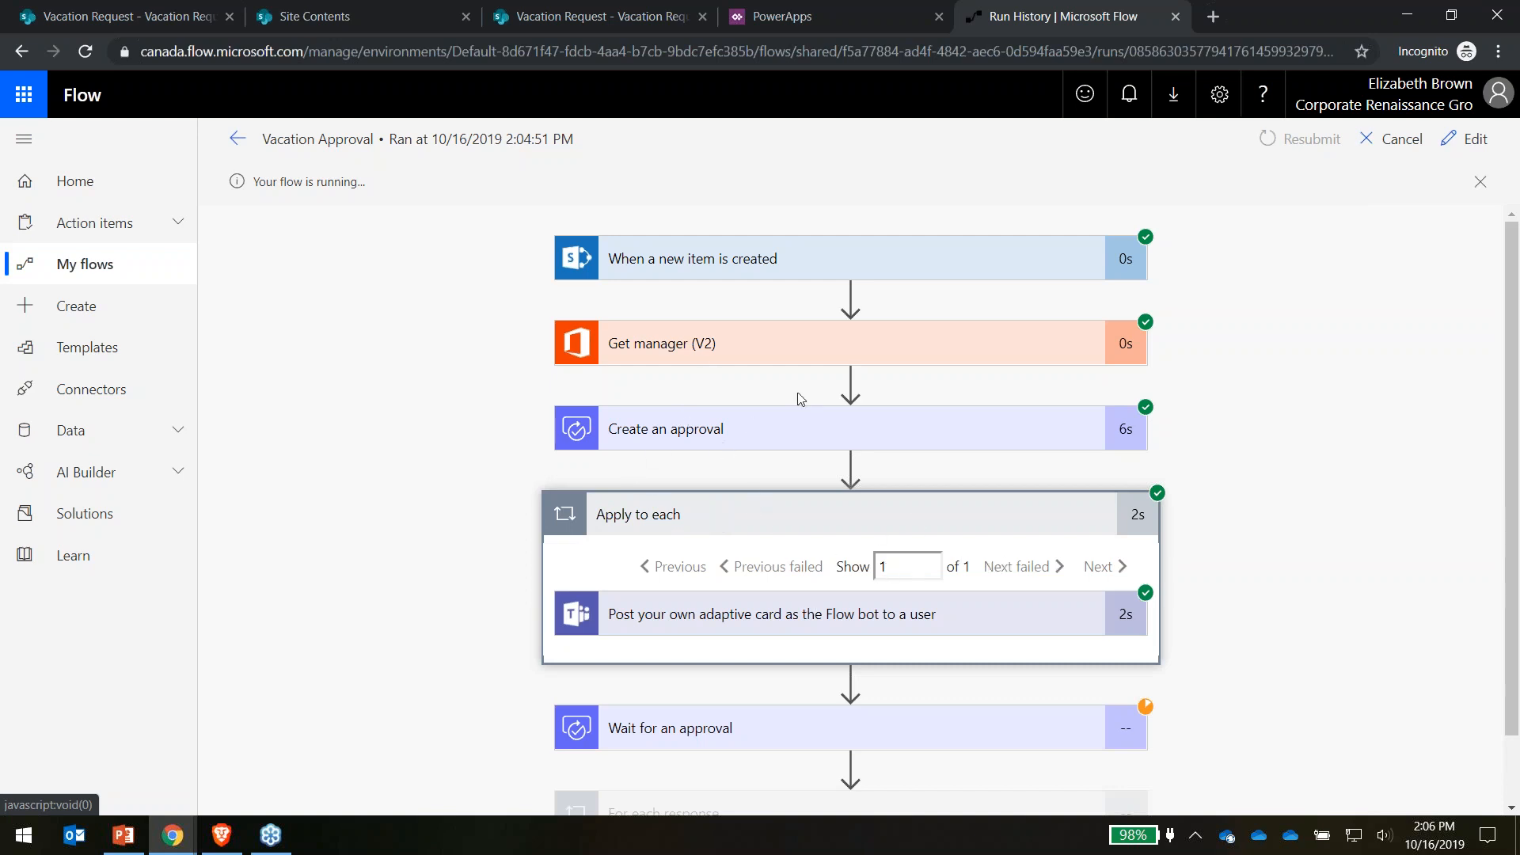
click(829, 624)
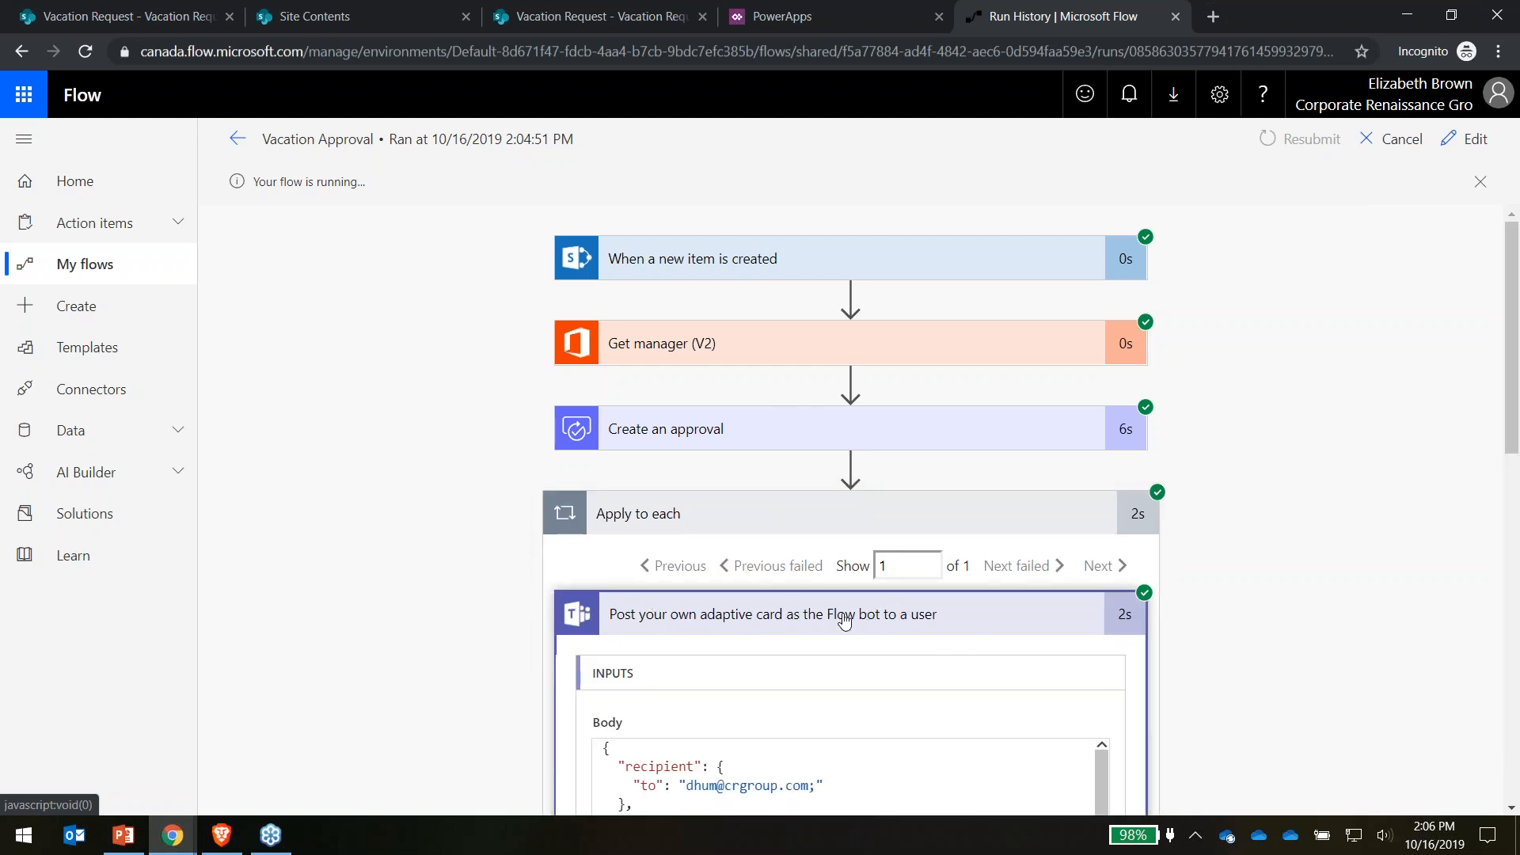
scroll(913, 639, down, 3)
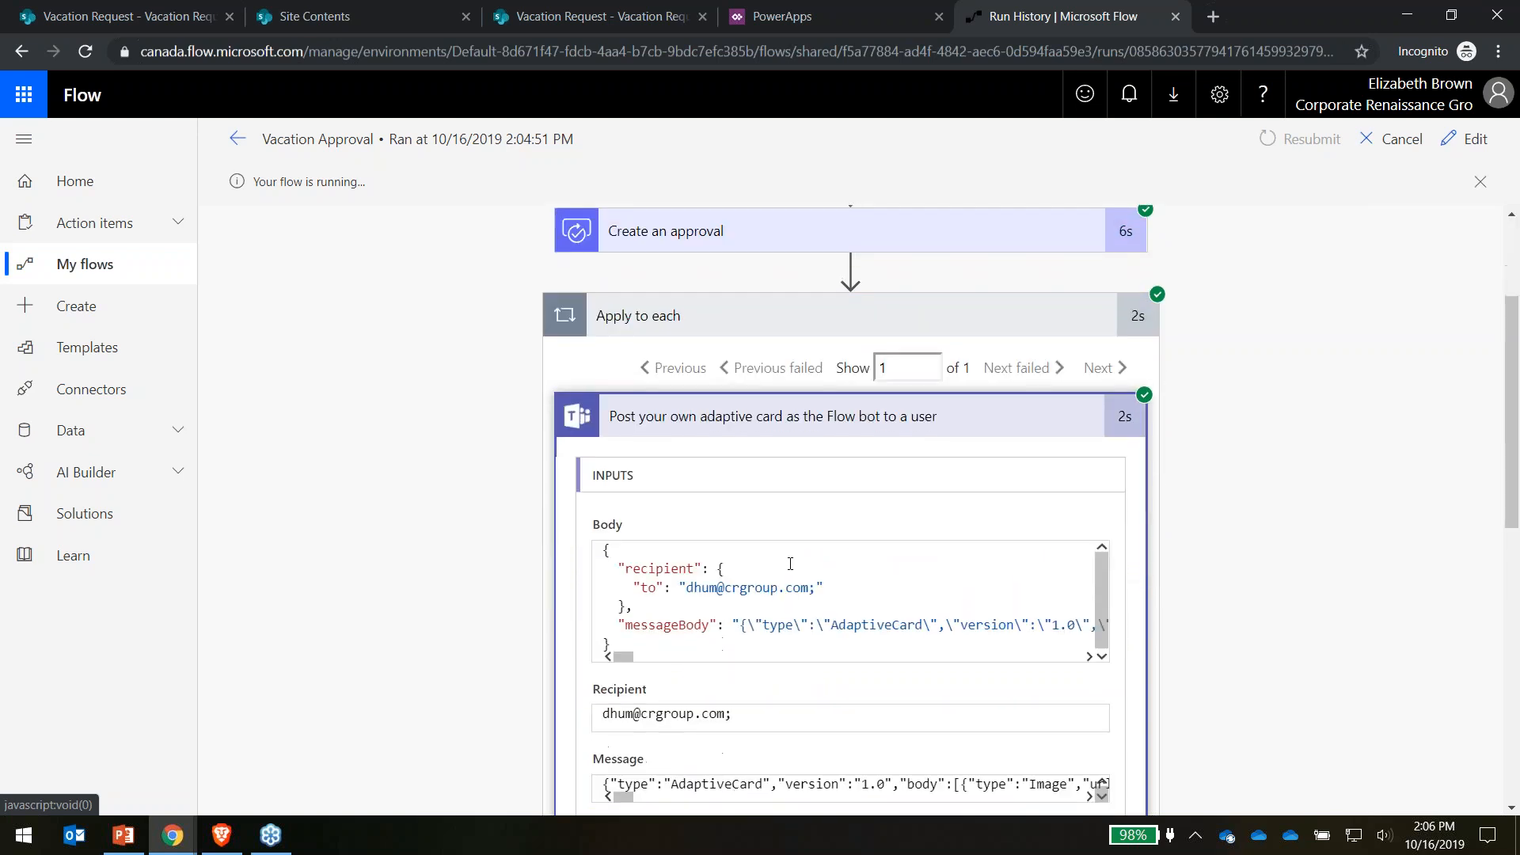
scroll(887, 497, down, 5)
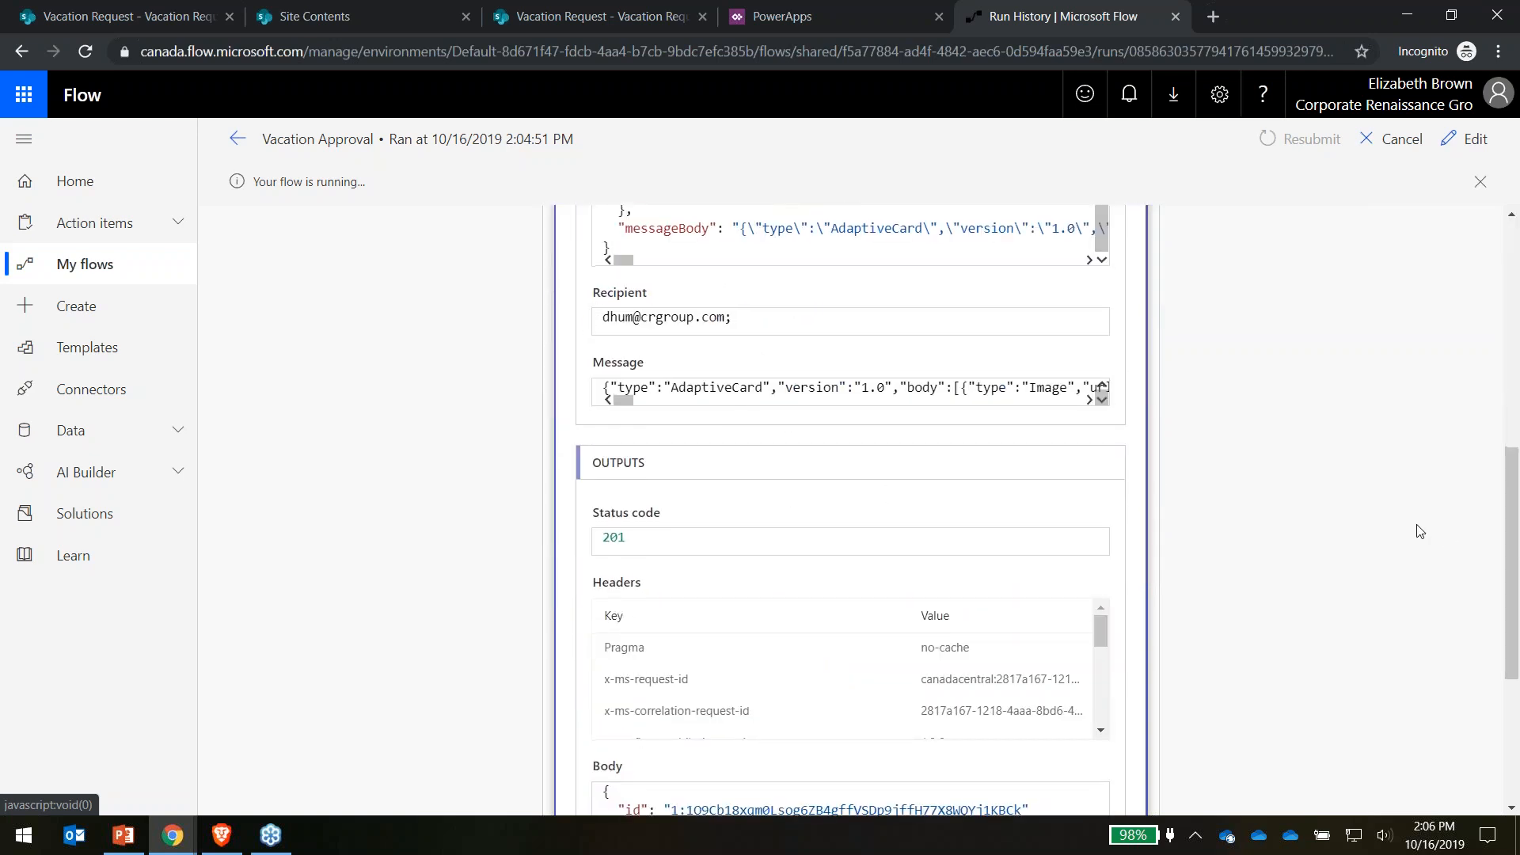
scroll(1409, 523, down, 4)
click(661, 641)
scroll(396, 227, up, 11)
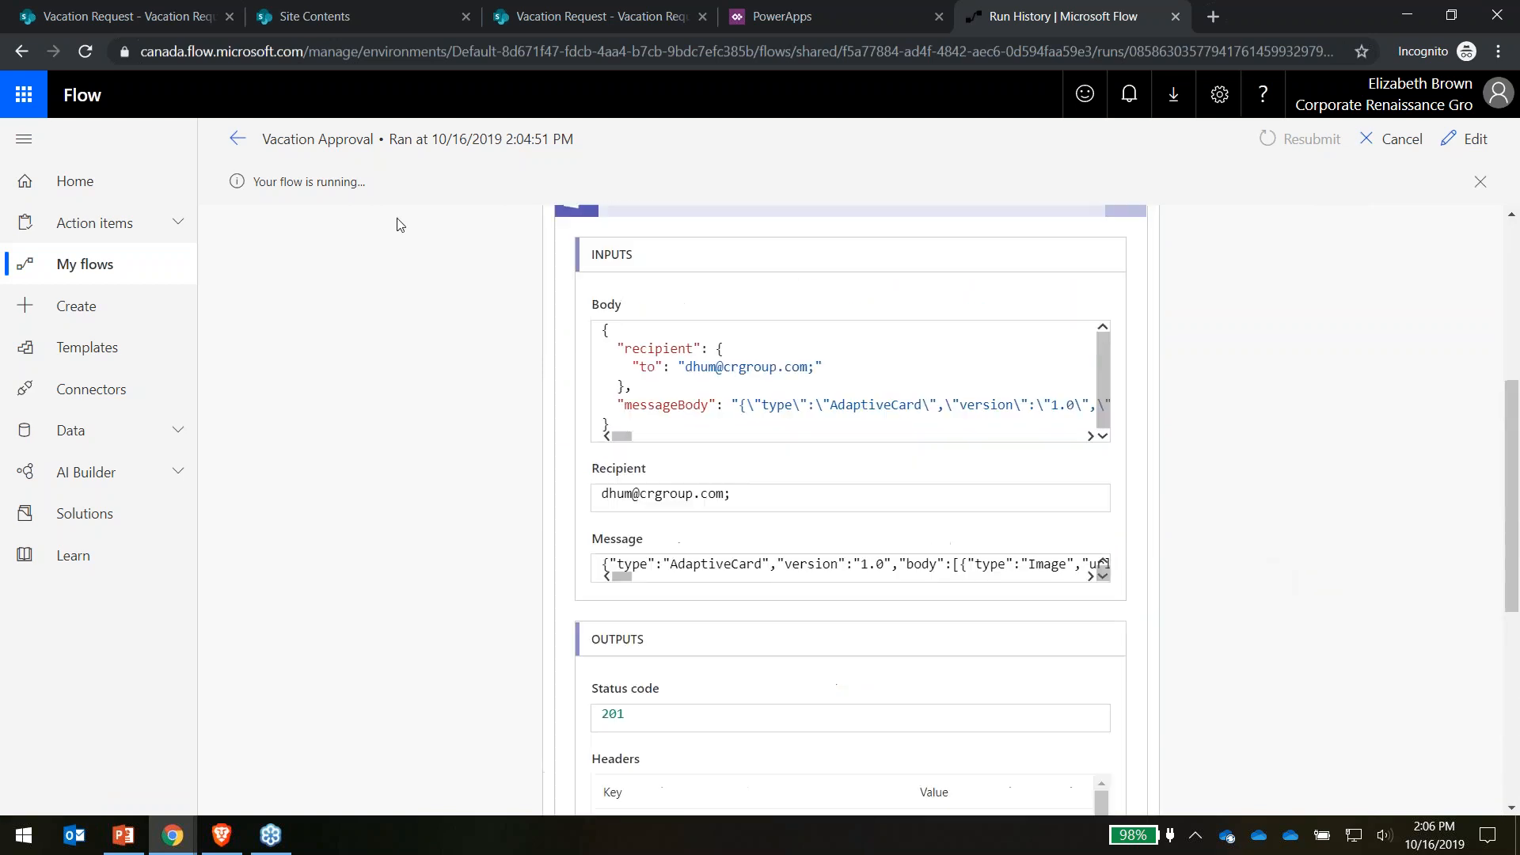
scroll(689, 546, down, 6)
scroll(627, 538, down, 5)
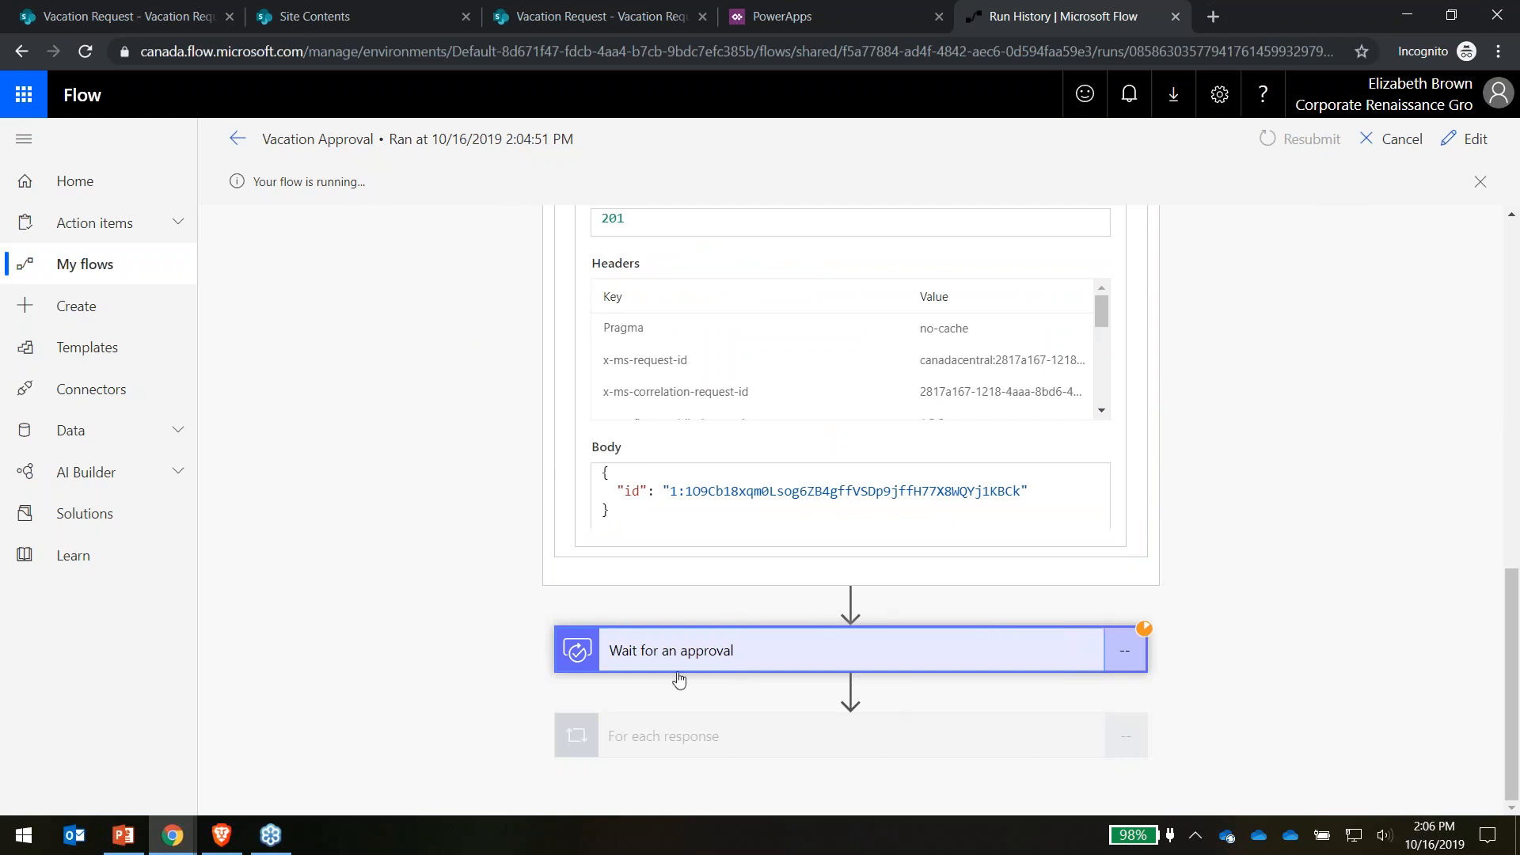
Open the Vacation Approval run from 10/8/2019 9:18:59 AM and examine the Condition and its yes/no branches under For each response
click(238, 139)
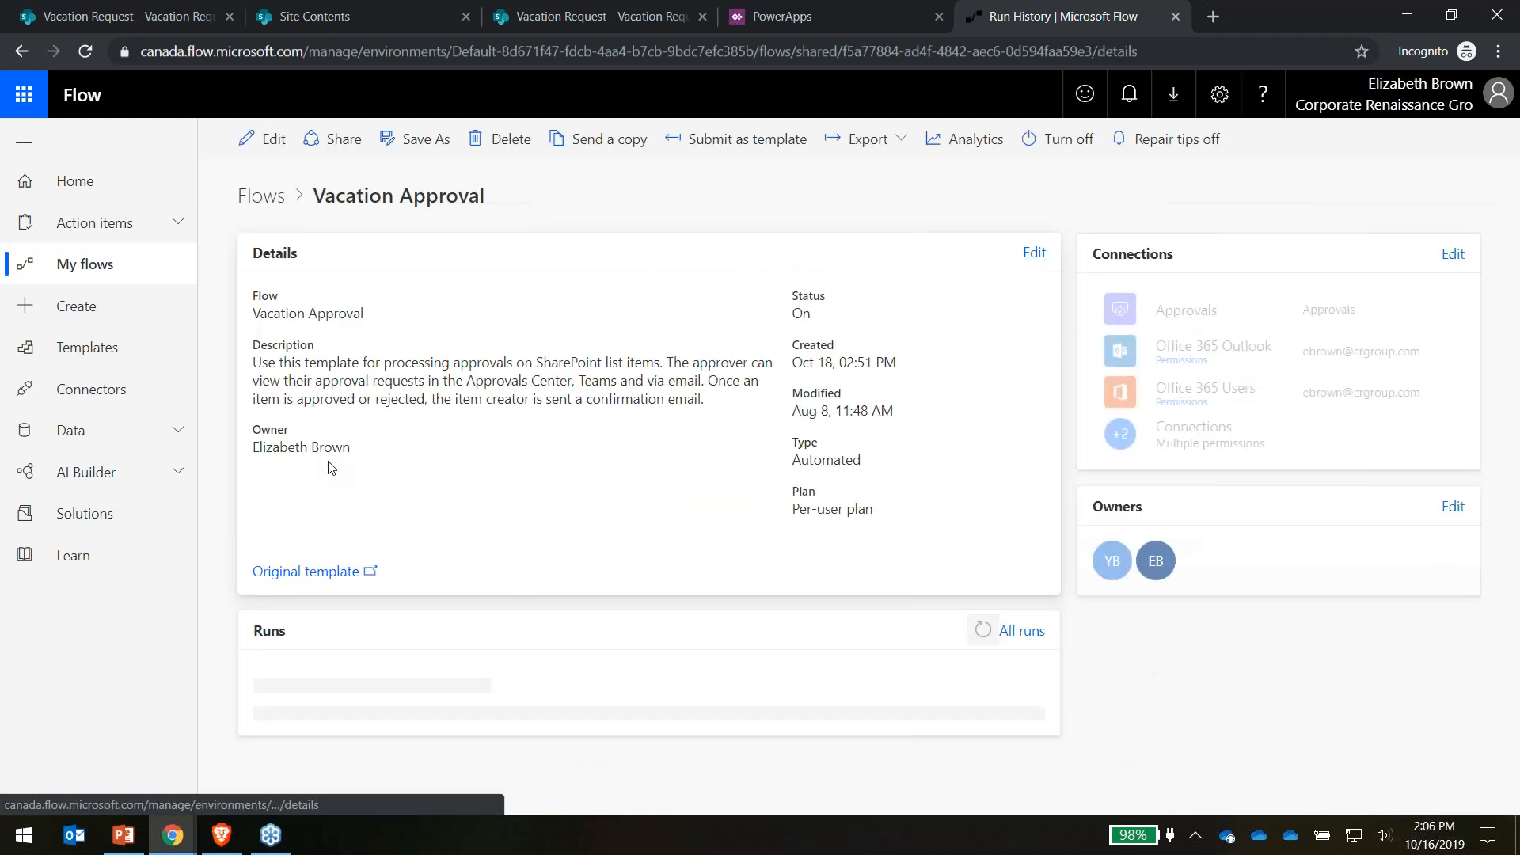
click(393, 760)
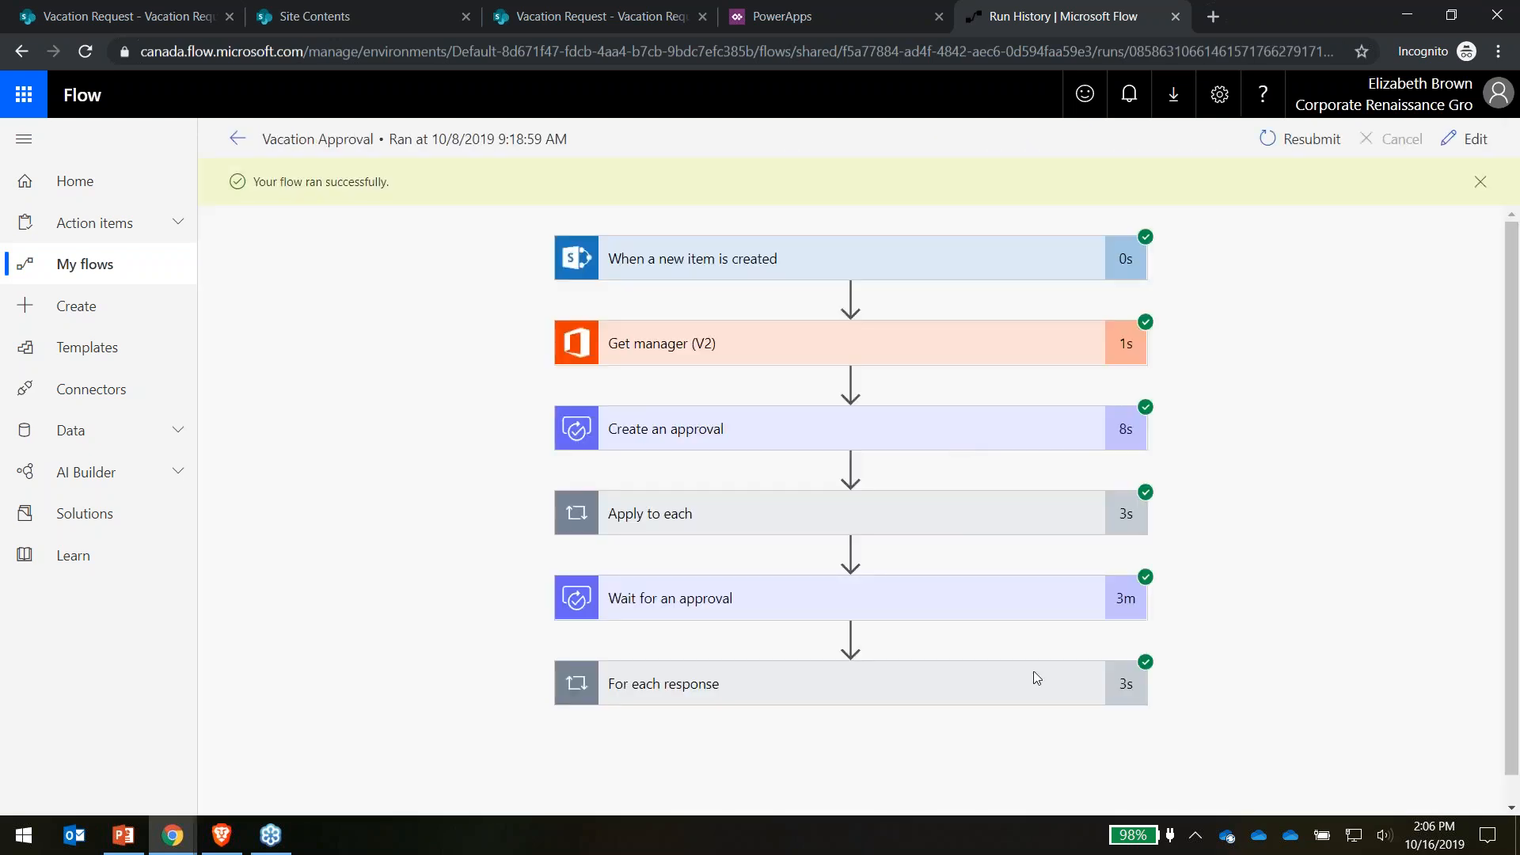
click(910, 681)
scroll(860, 699, down, 1)
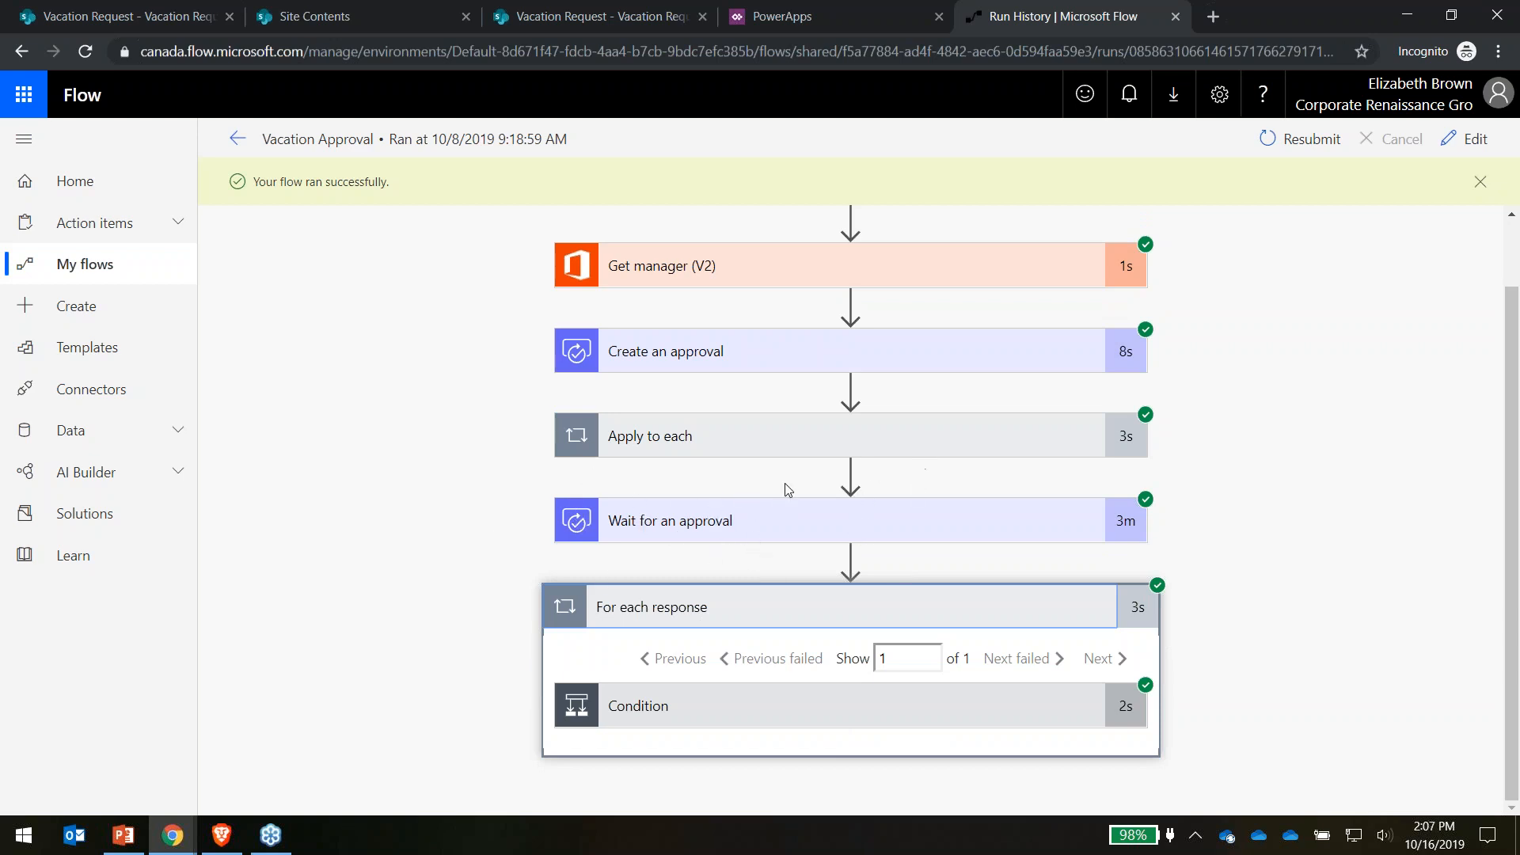
click(768, 706)
scroll(853, 584, down, 4)
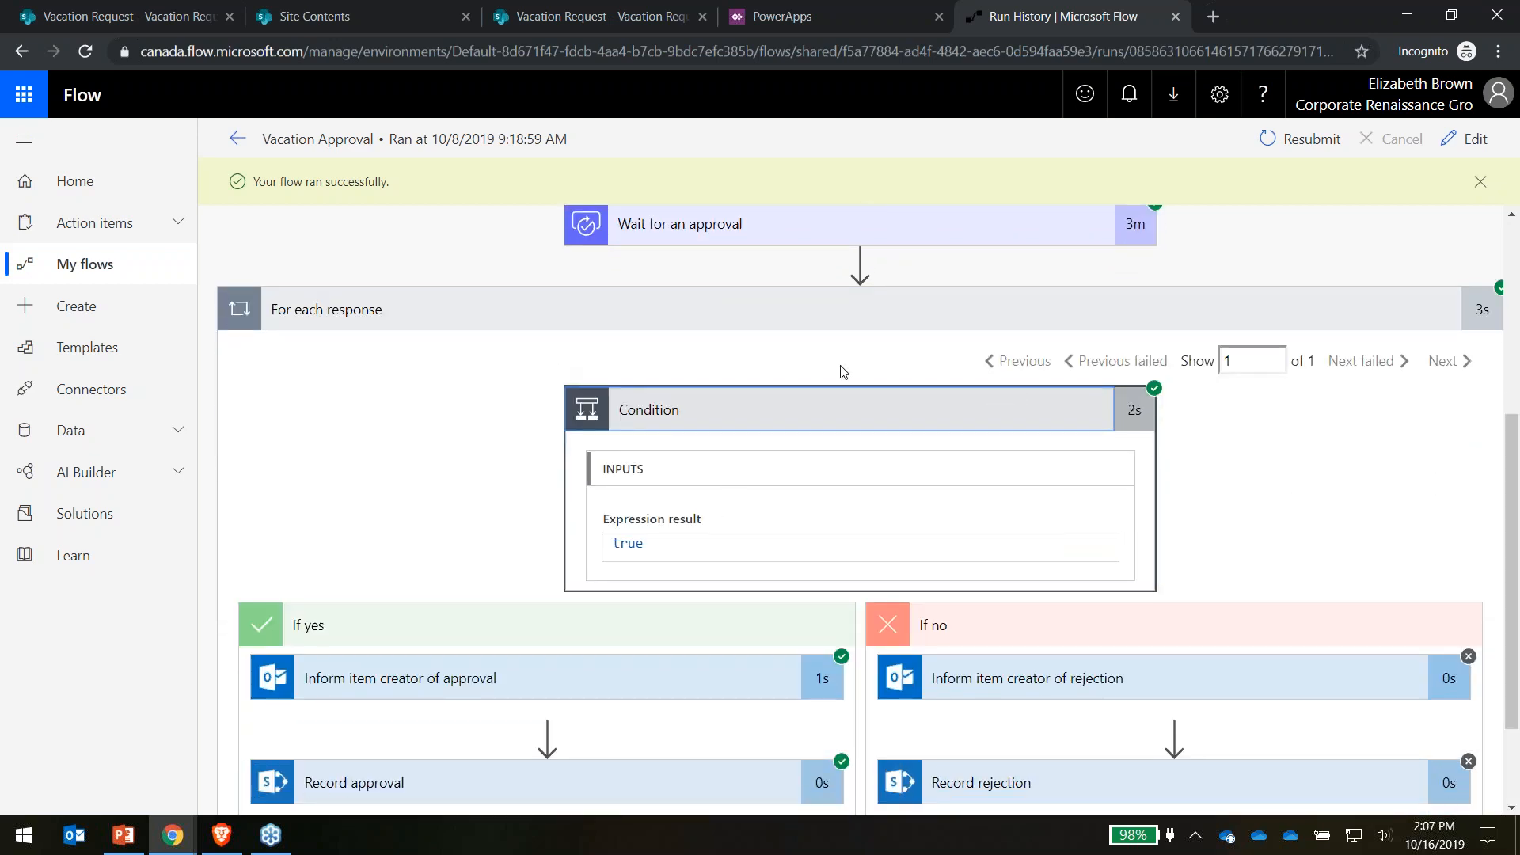
scroll(672, 618, down, 2)
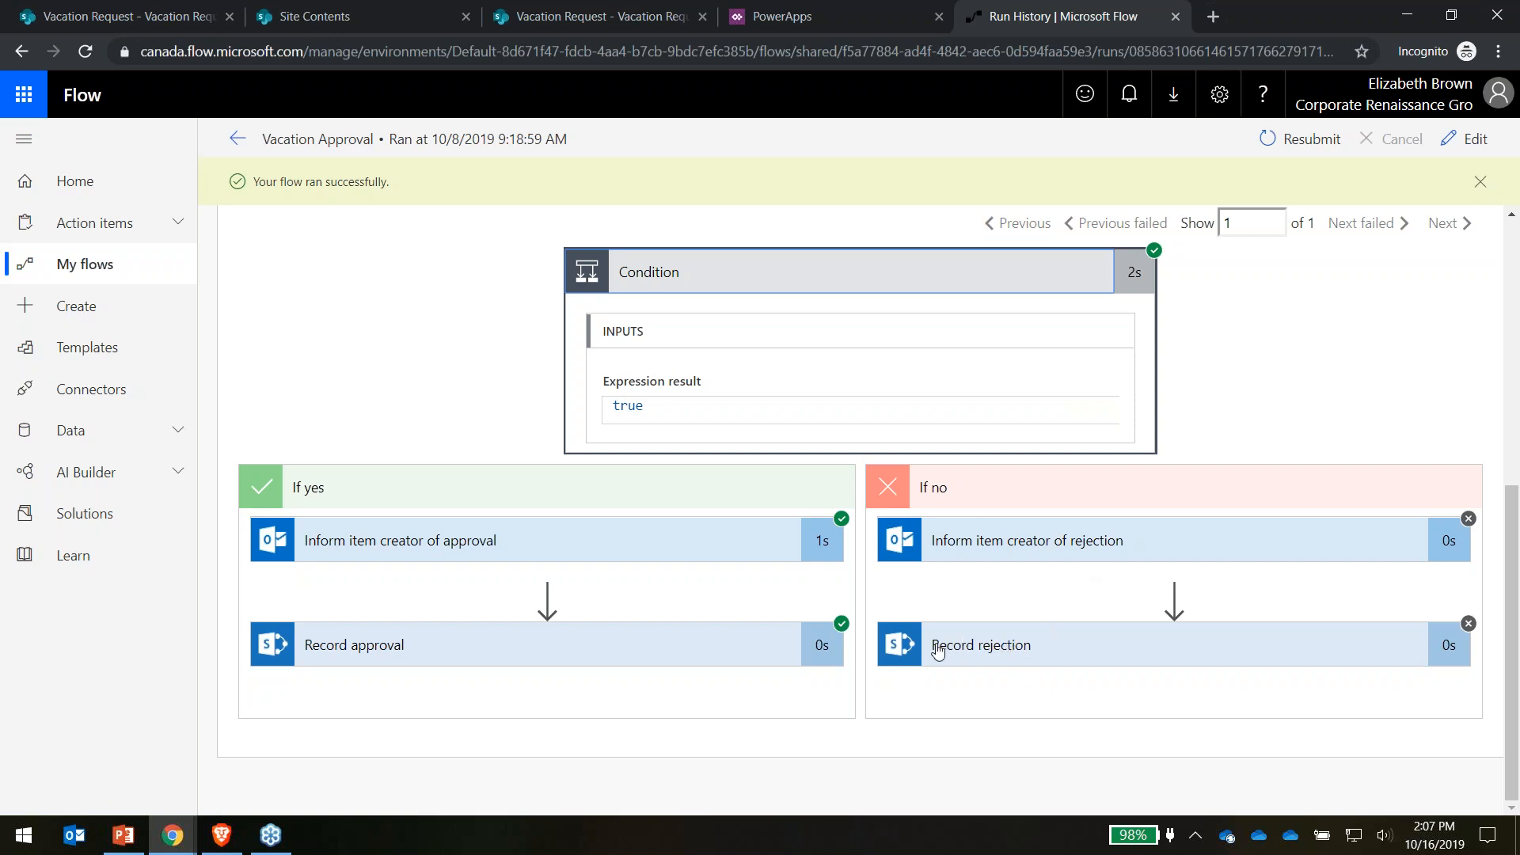
Examine the details of the Record rejection action in the If no branch, then return to the start of the run
click(1025, 648)
click(1077, 646)
click(1074, 651)
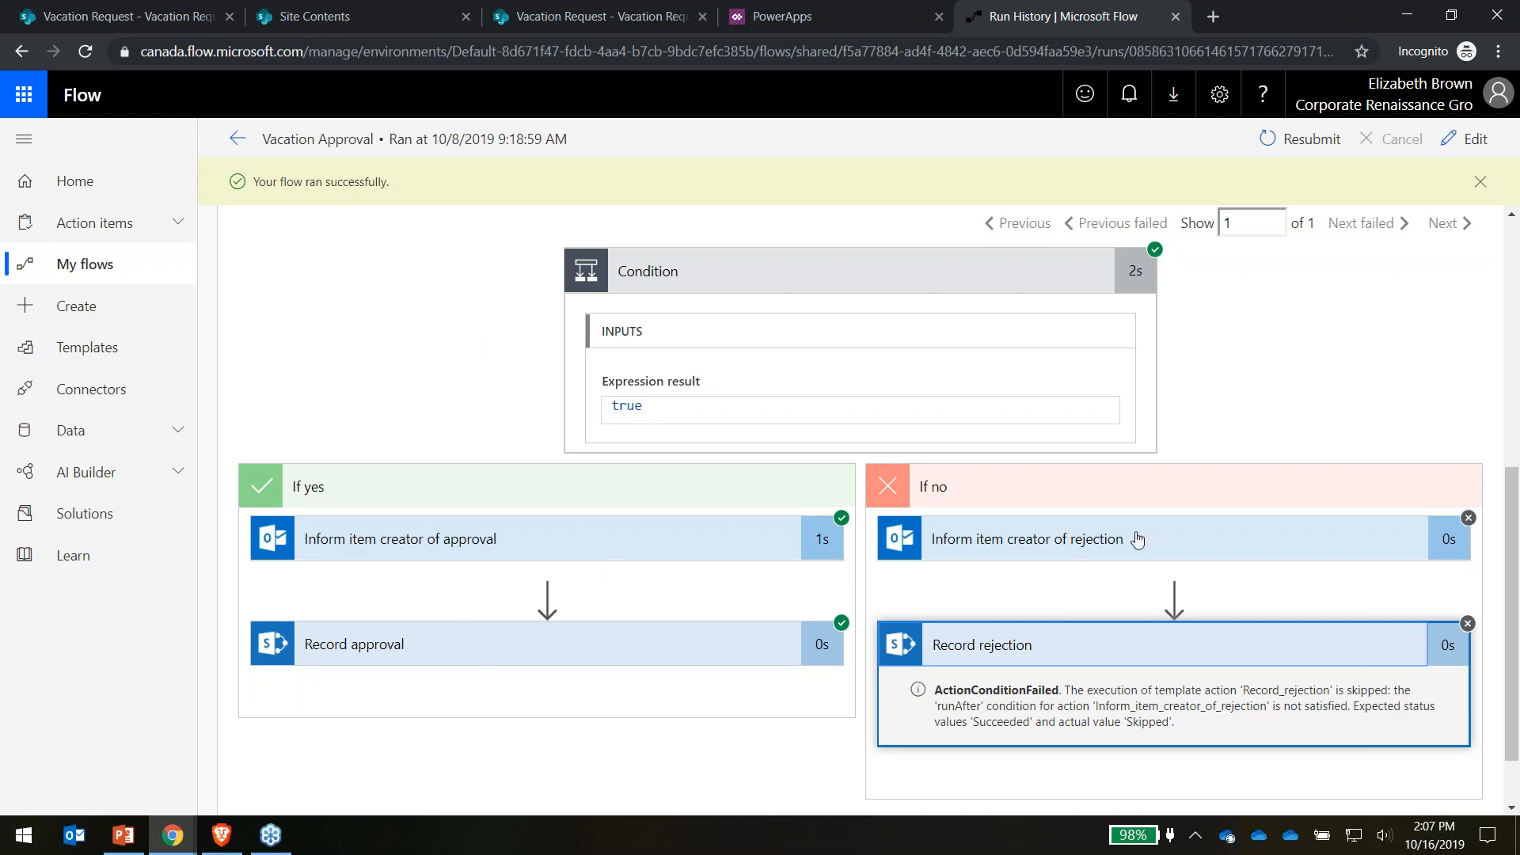
scroll(1174, 681, up, 6)
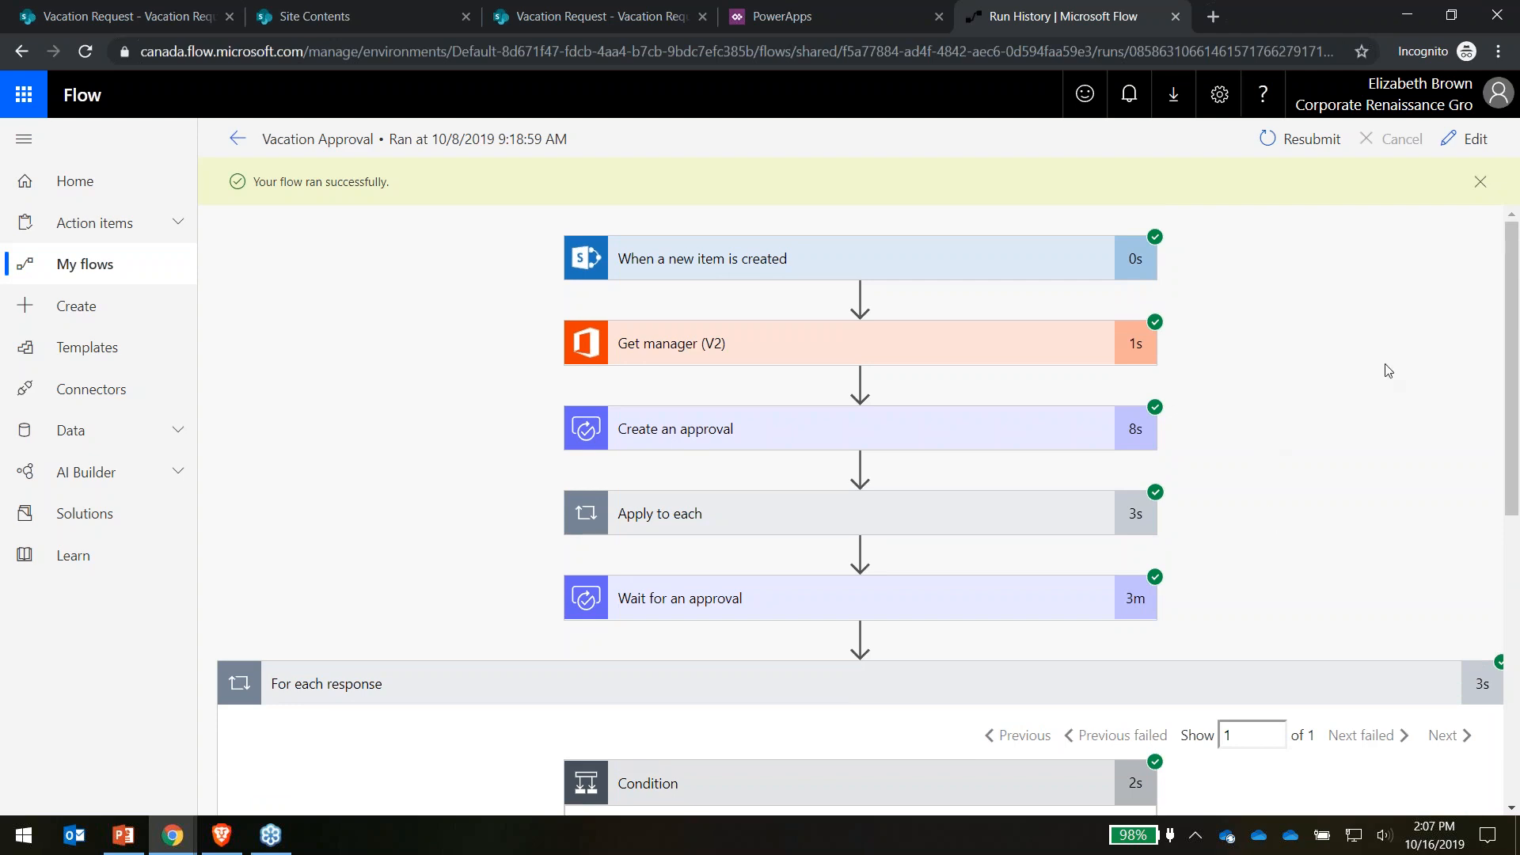
Switch to PowerApps and start creating a new canvas app from the list of apps
click(796, 17)
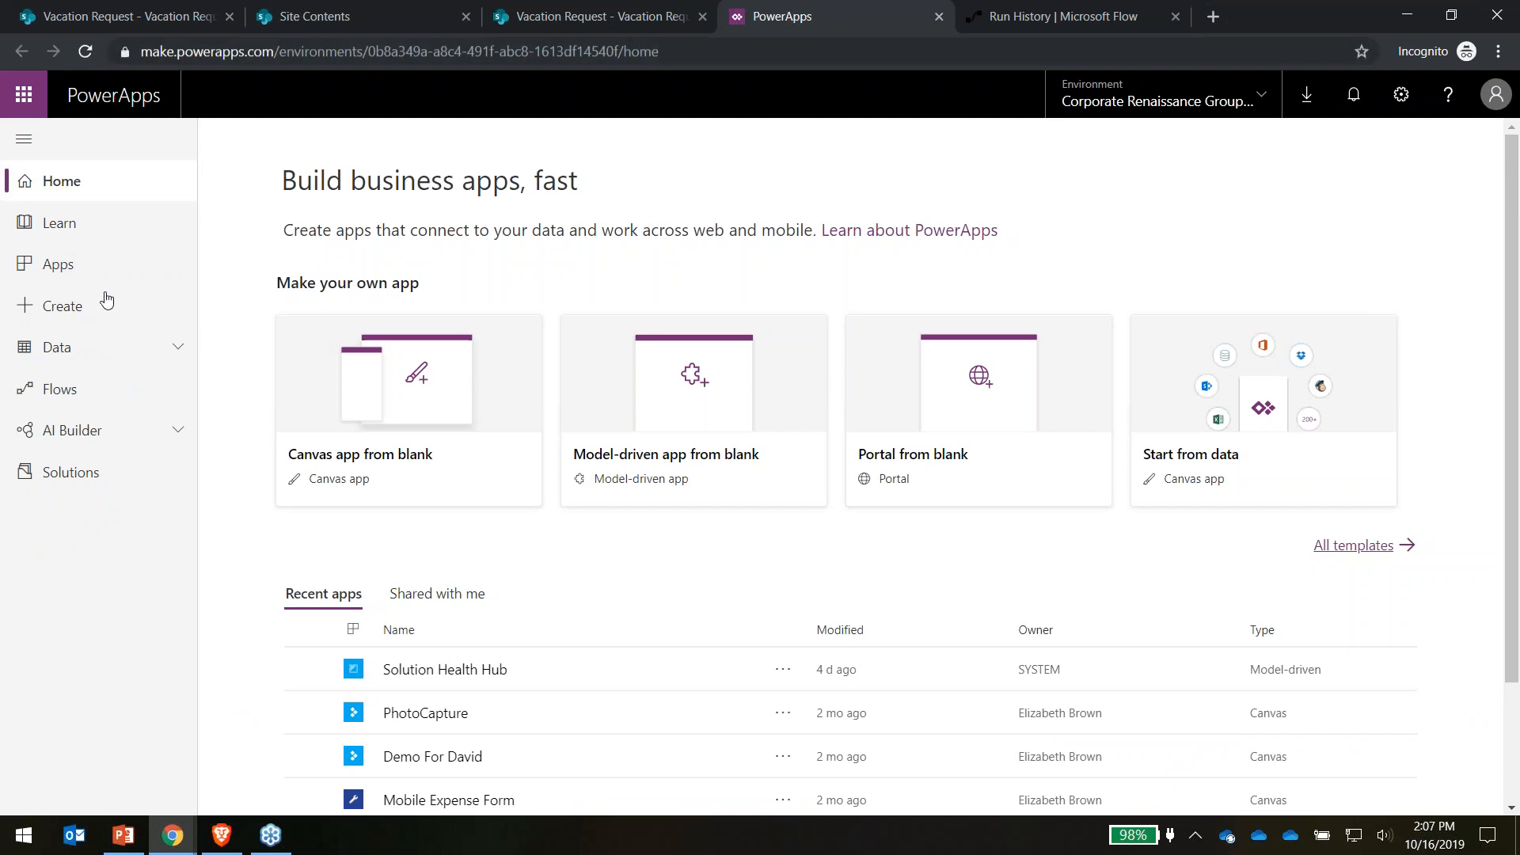
click(424, 391)
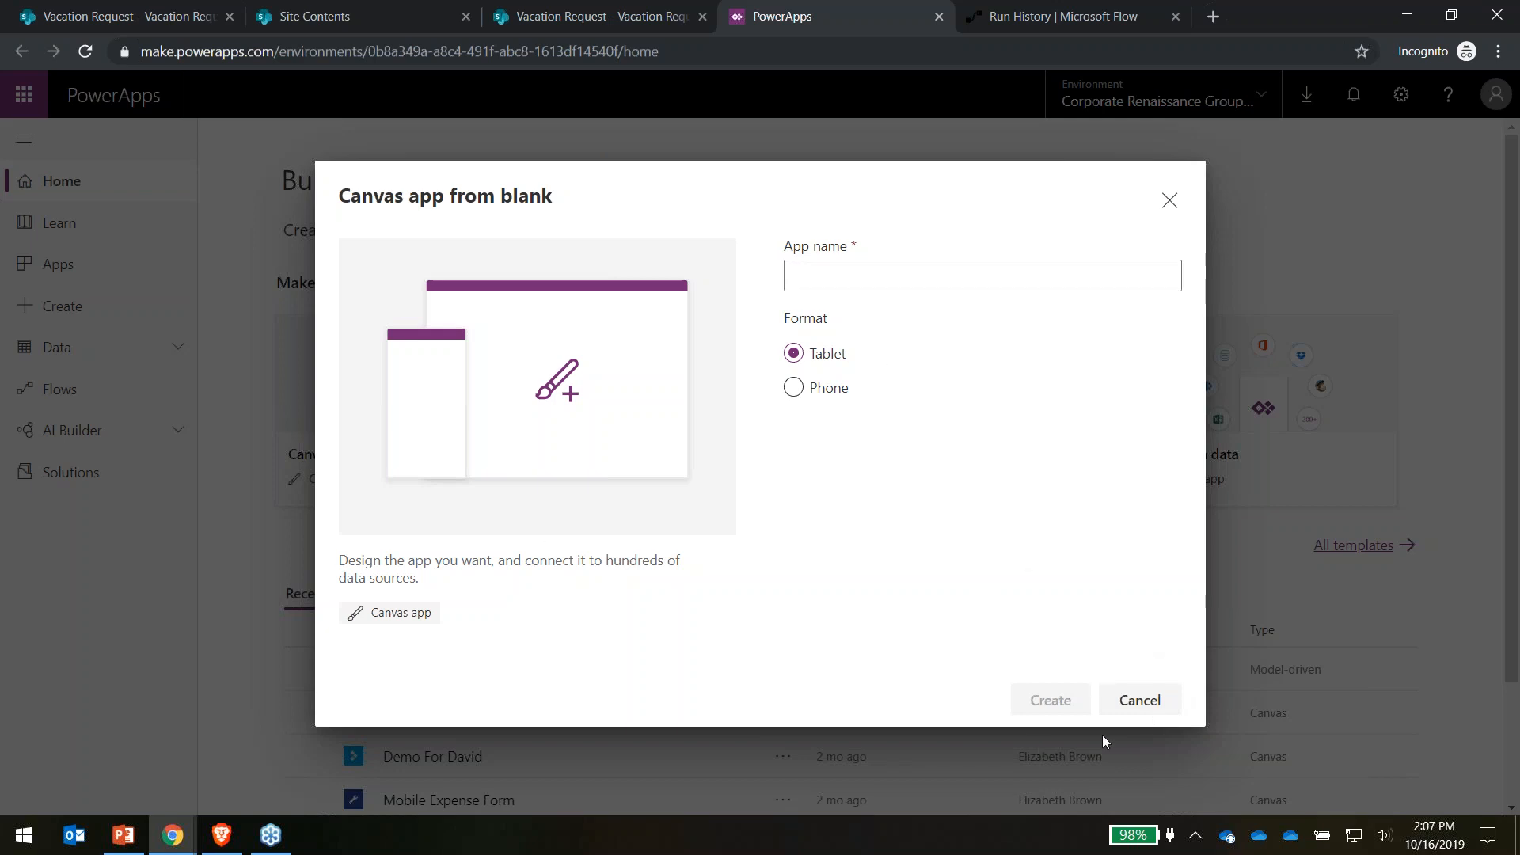
click(1137, 700)
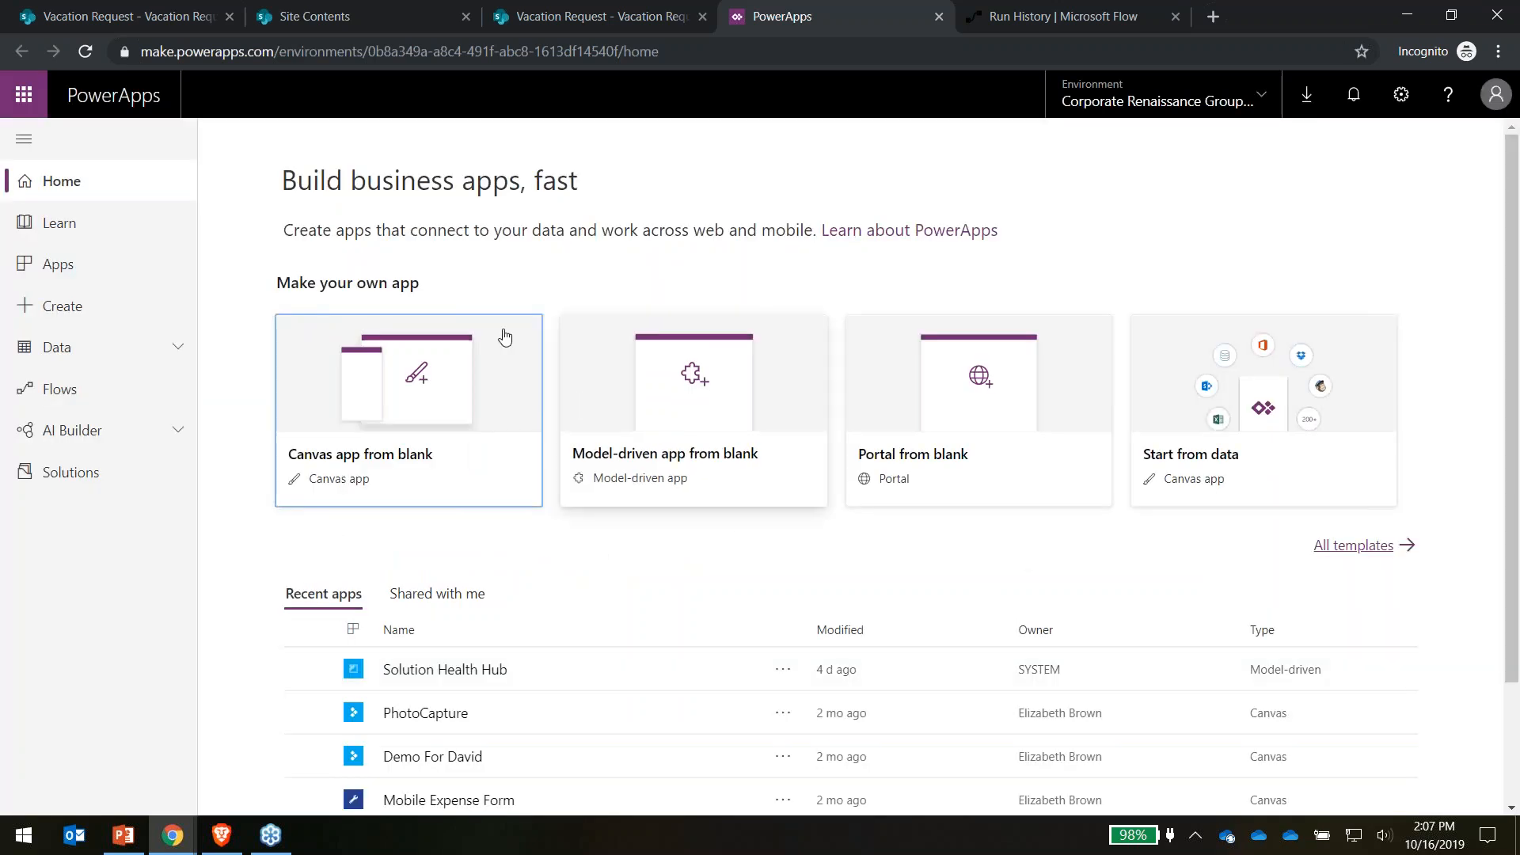
click(72, 255)
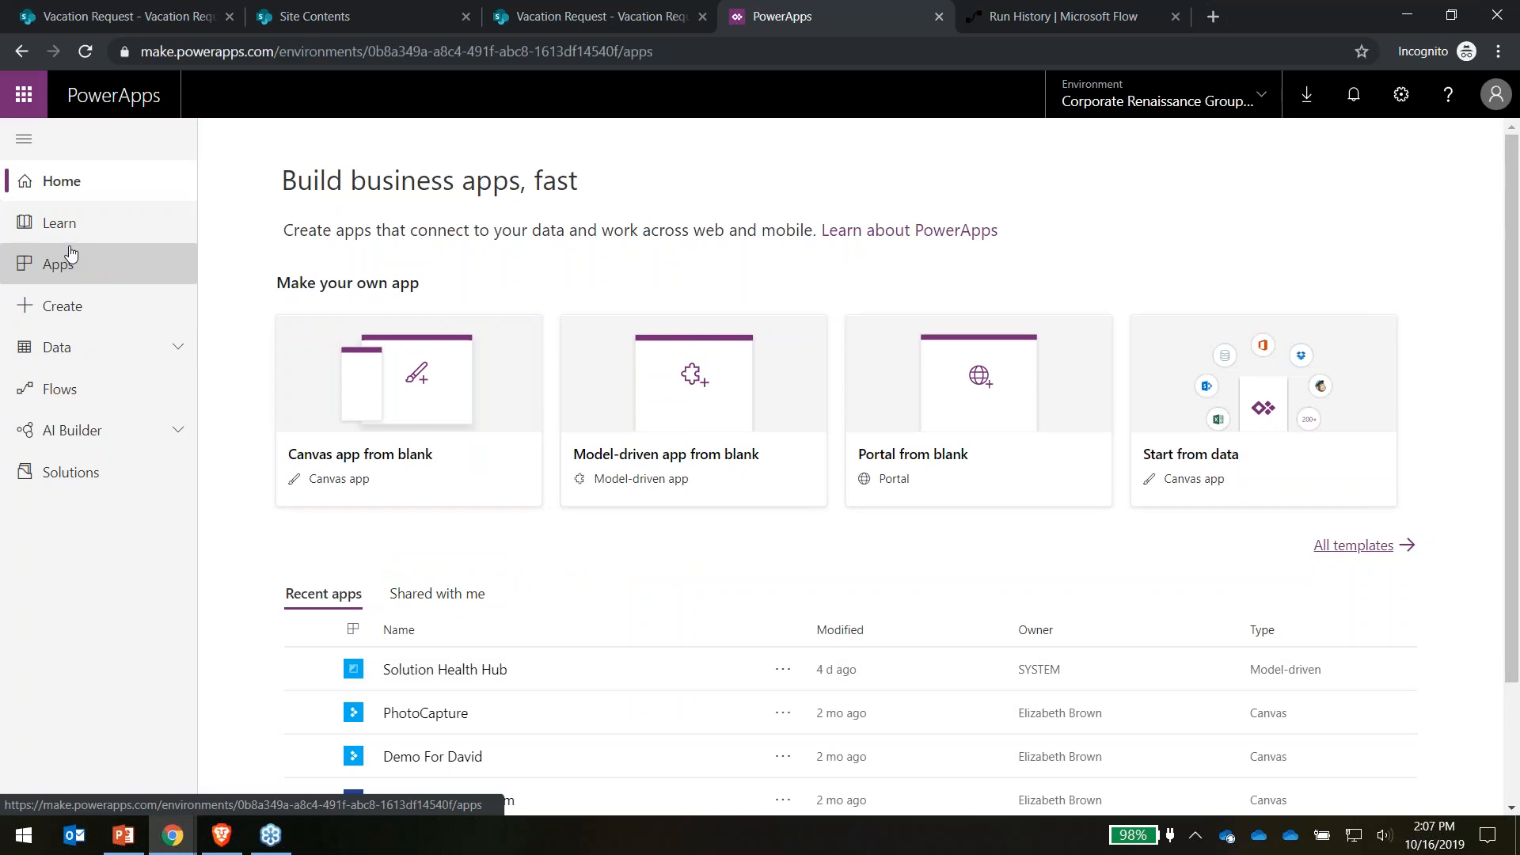
click(297, 139)
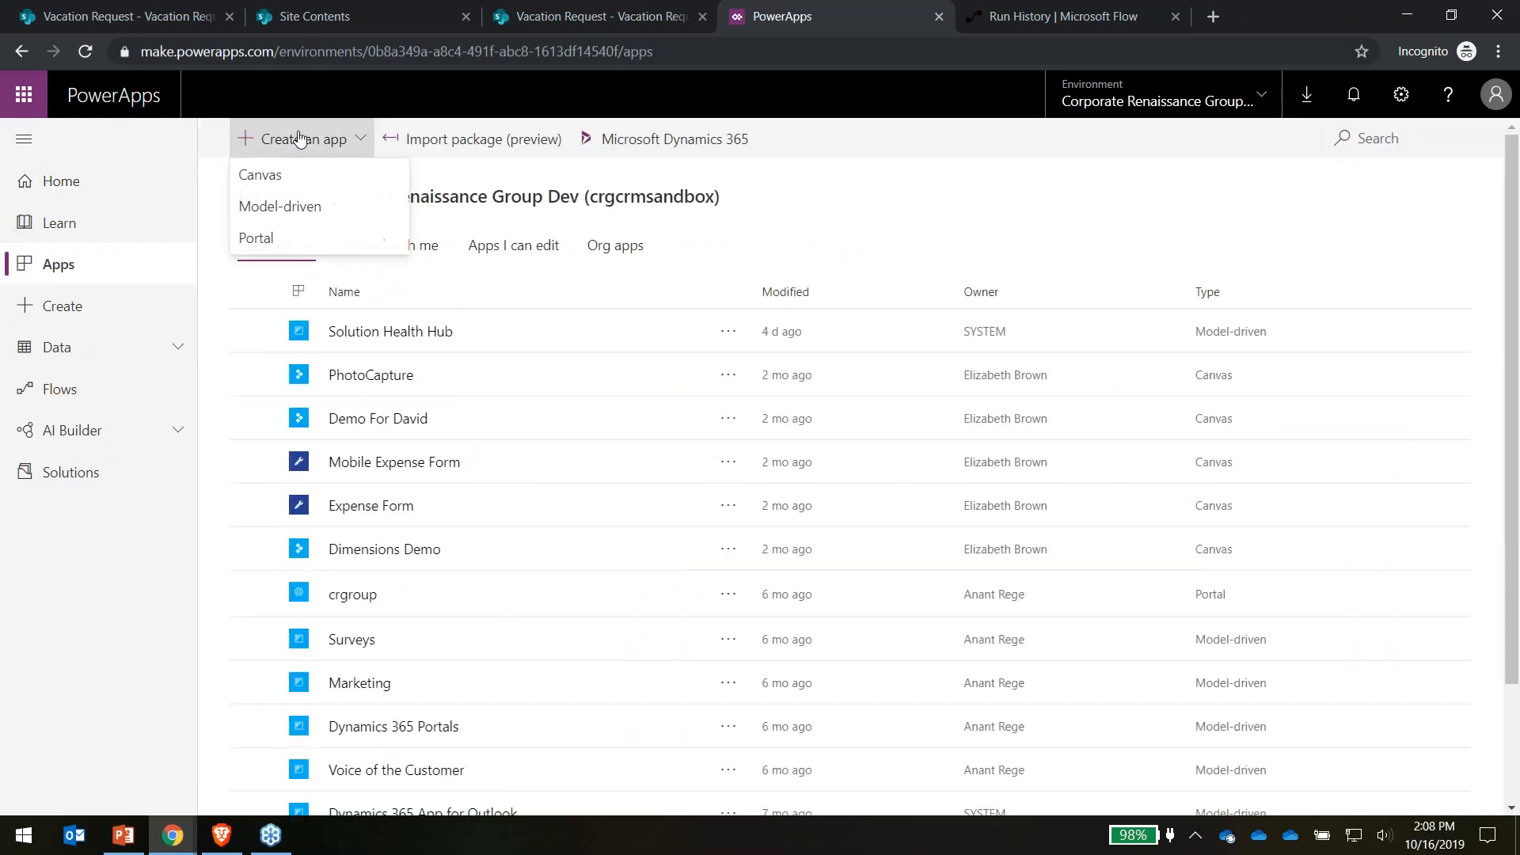
click(283, 181)
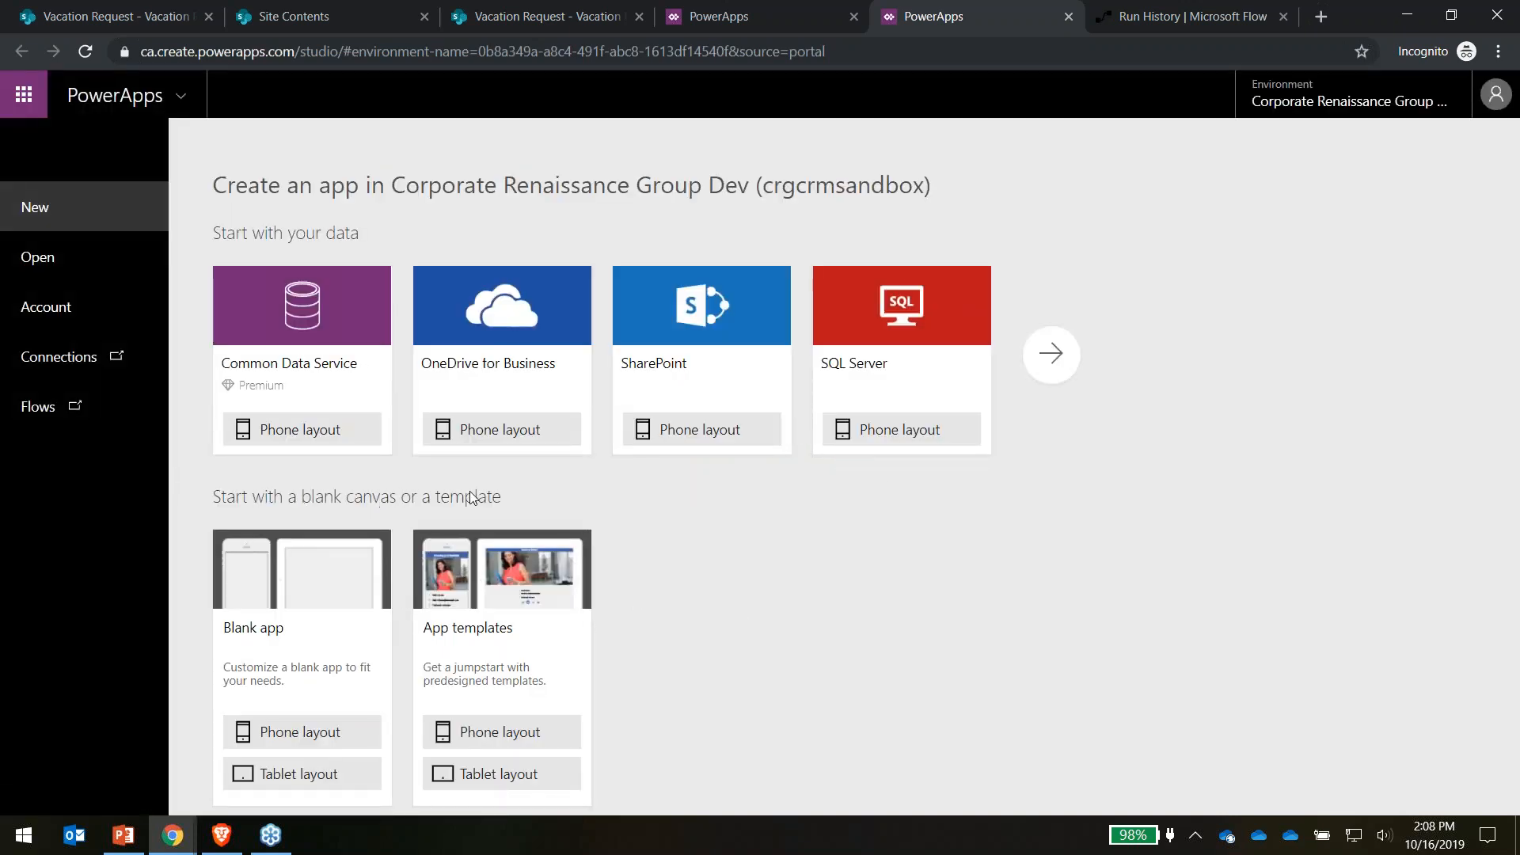
Browse the tablet-layout app templates and create an app from the Leave Request template
click(501, 776)
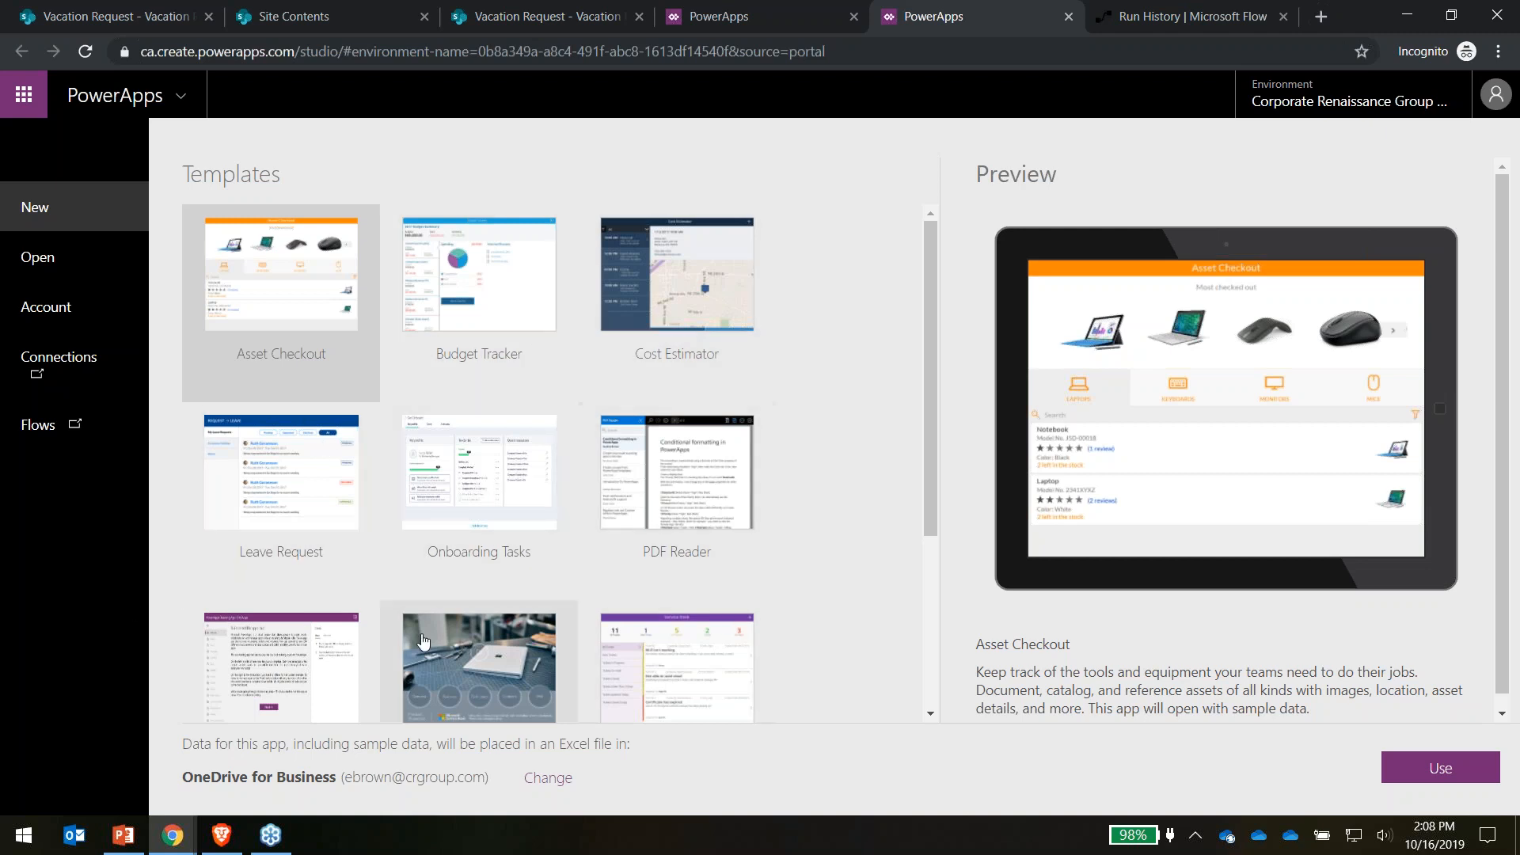
scroll(792, 515, down, 3)
scroll(489, 338, up, 2)
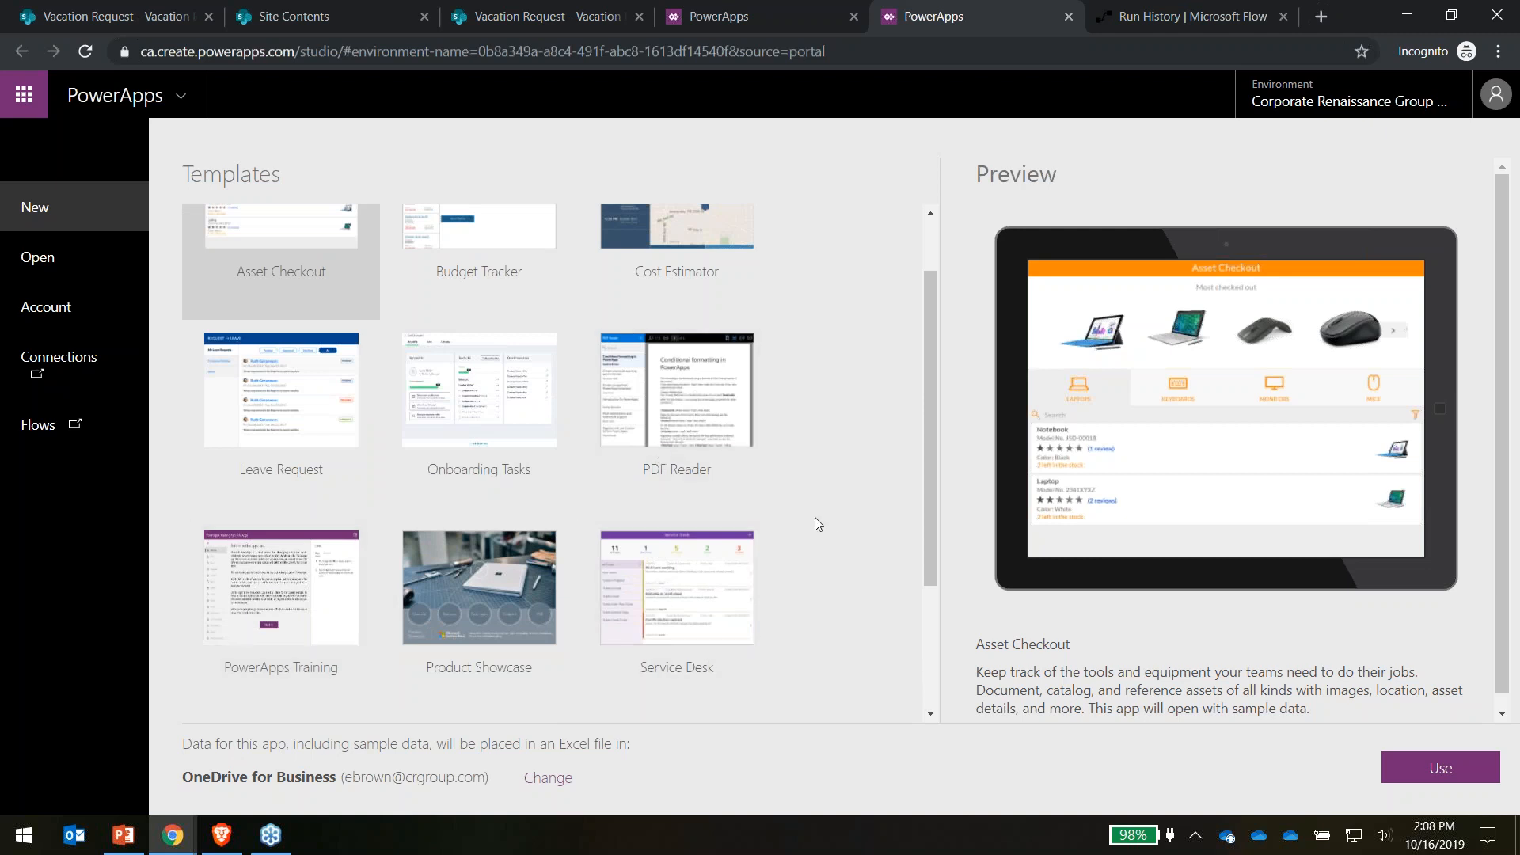
scroll(713, 361, up, 1)
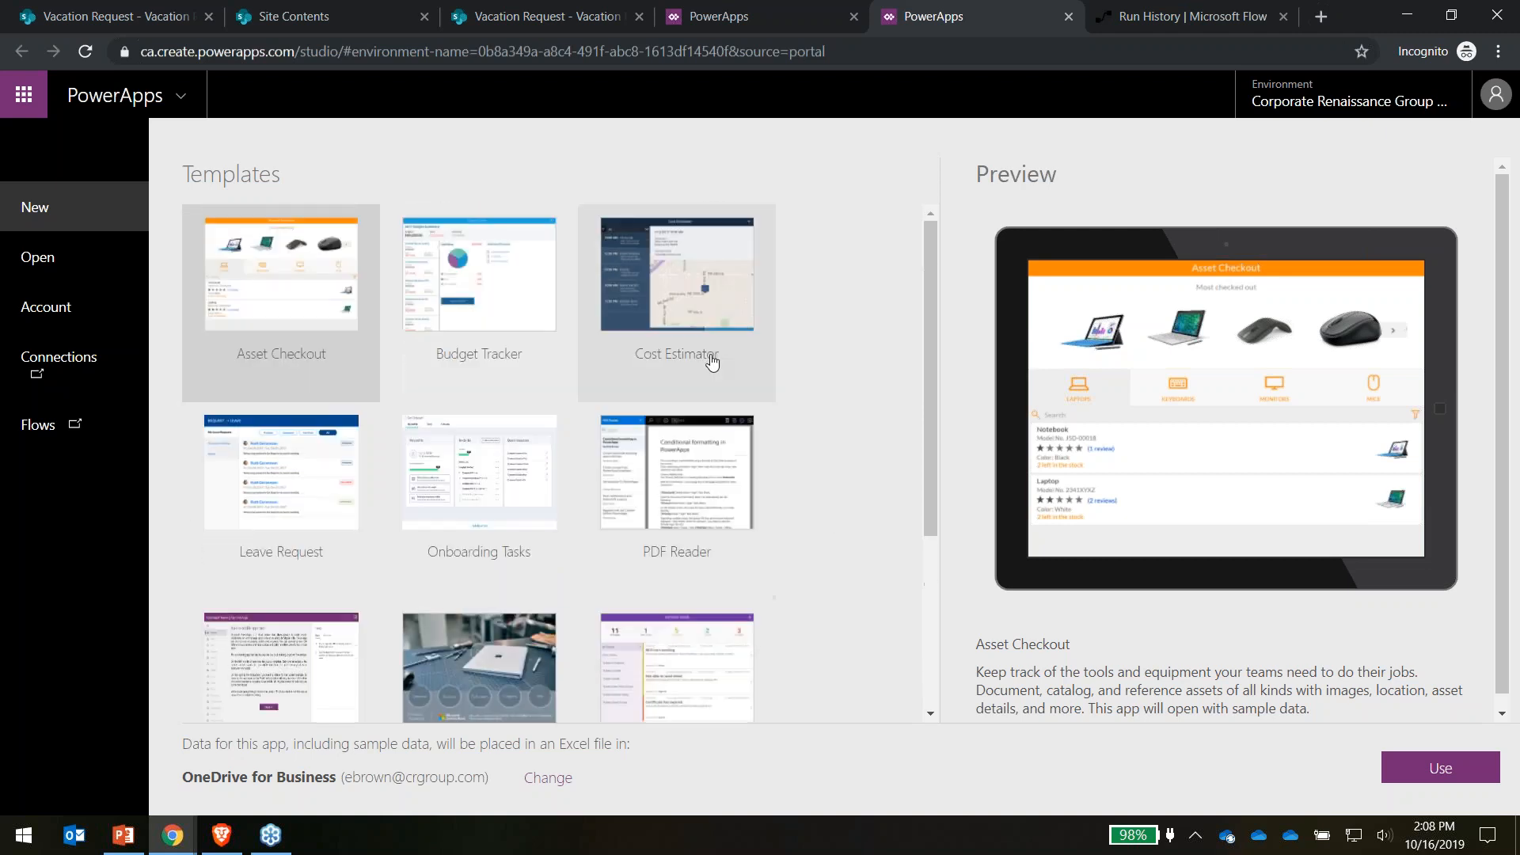
click(277, 511)
click(1438, 767)
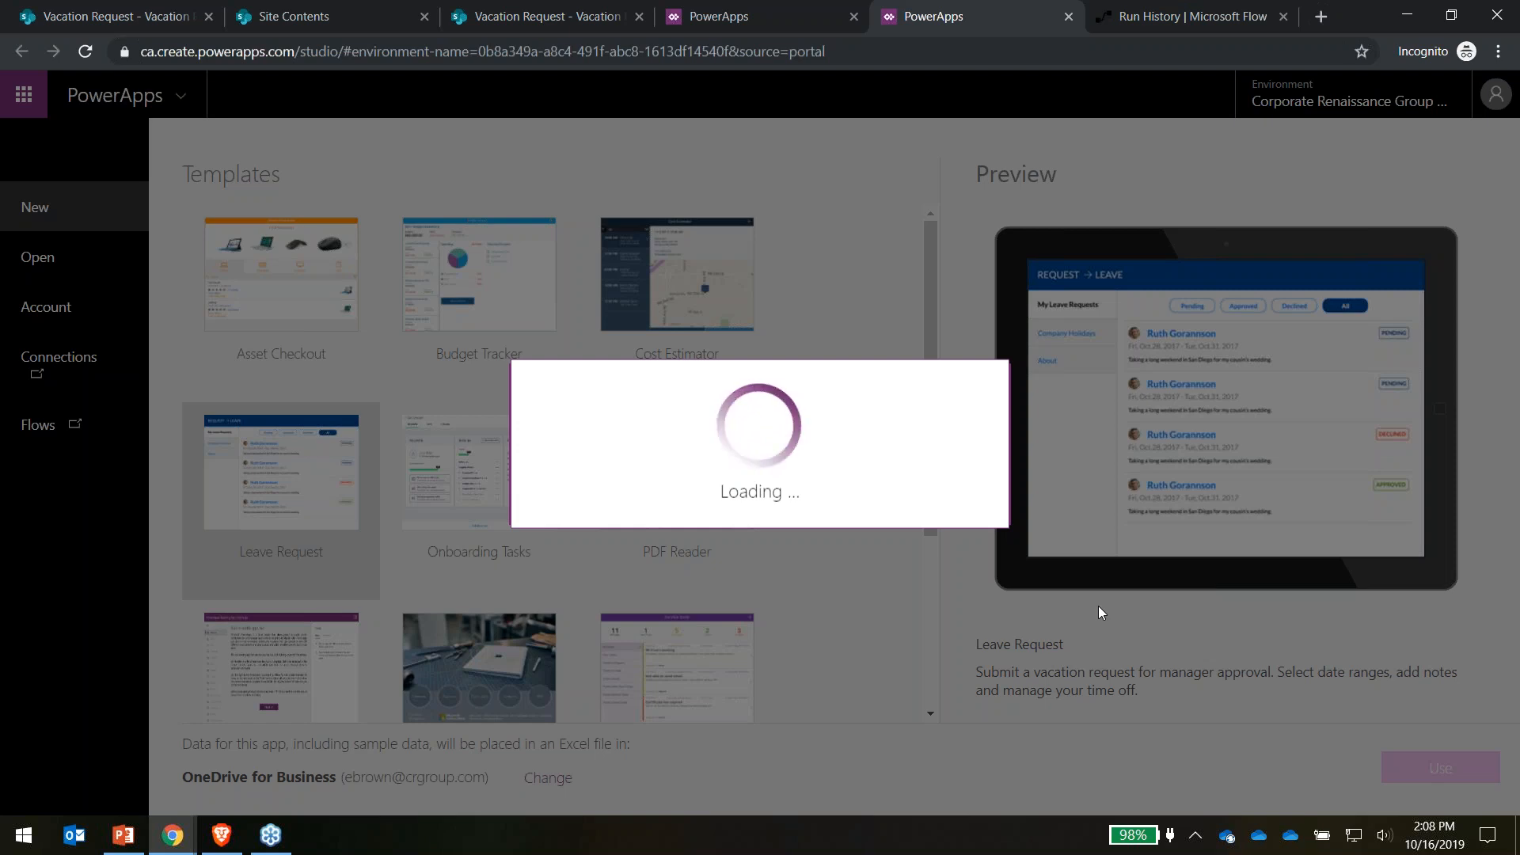
Close the Flow run history, both Vacation Request lists and Site Contents, then return to the loading Leave Request app
click(1285, 17)
click(667, 18)
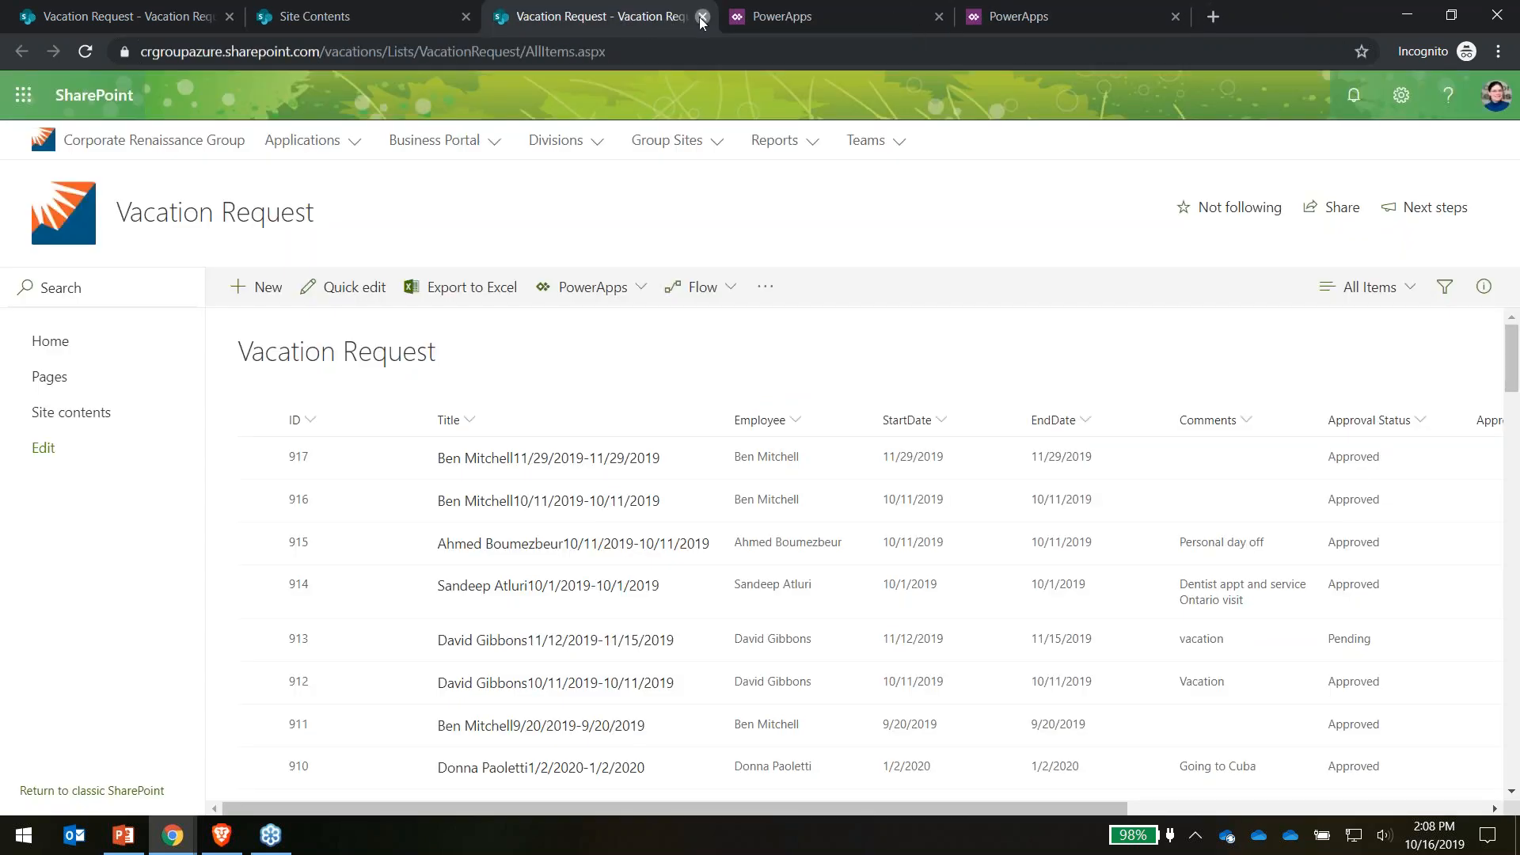
click(701, 17)
click(776, 17)
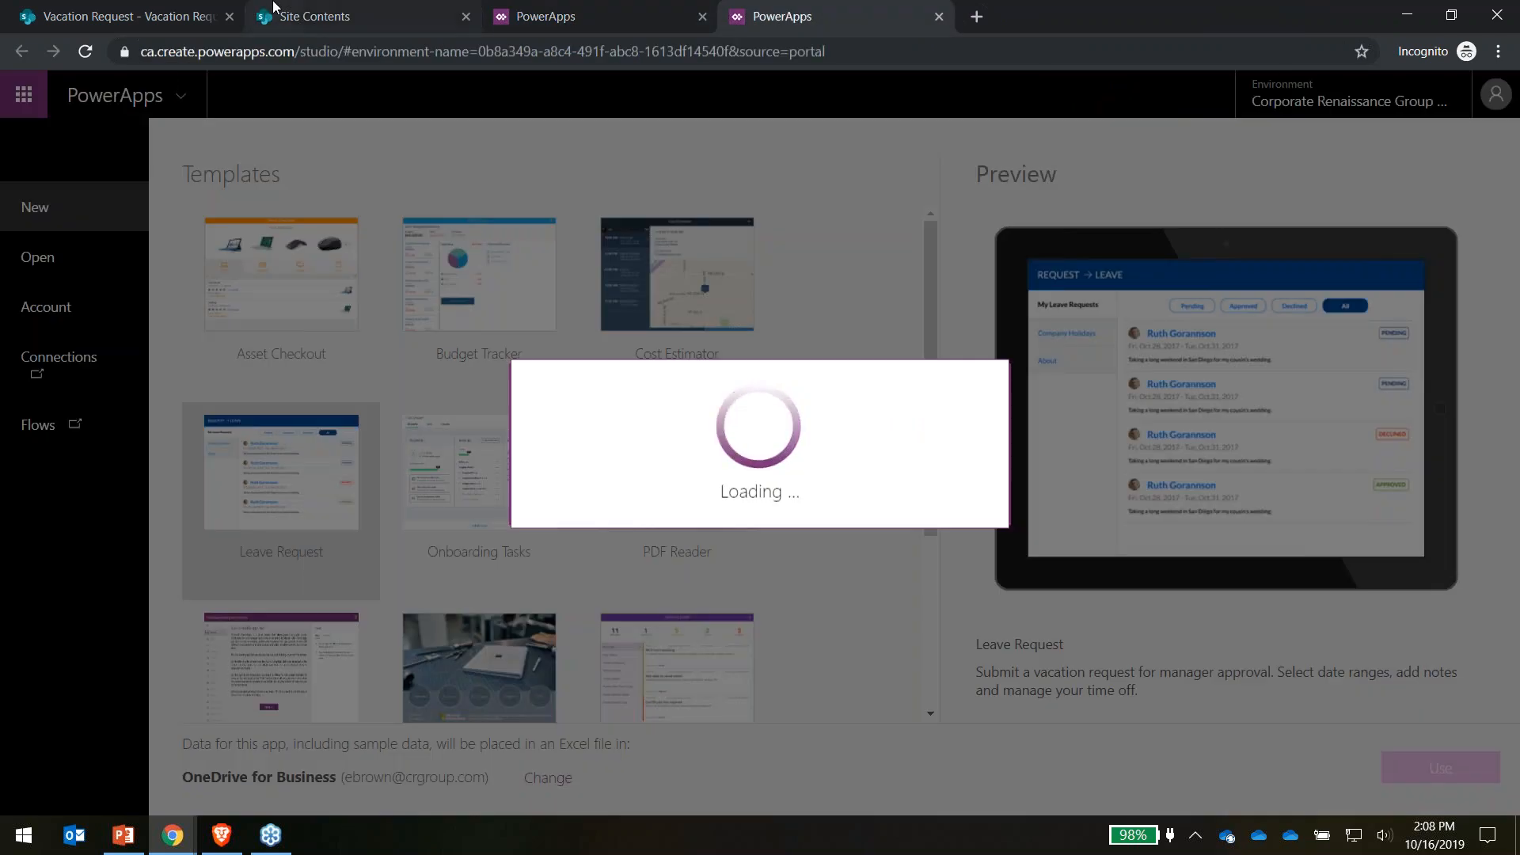
click(194, 19)
click(229, 16)
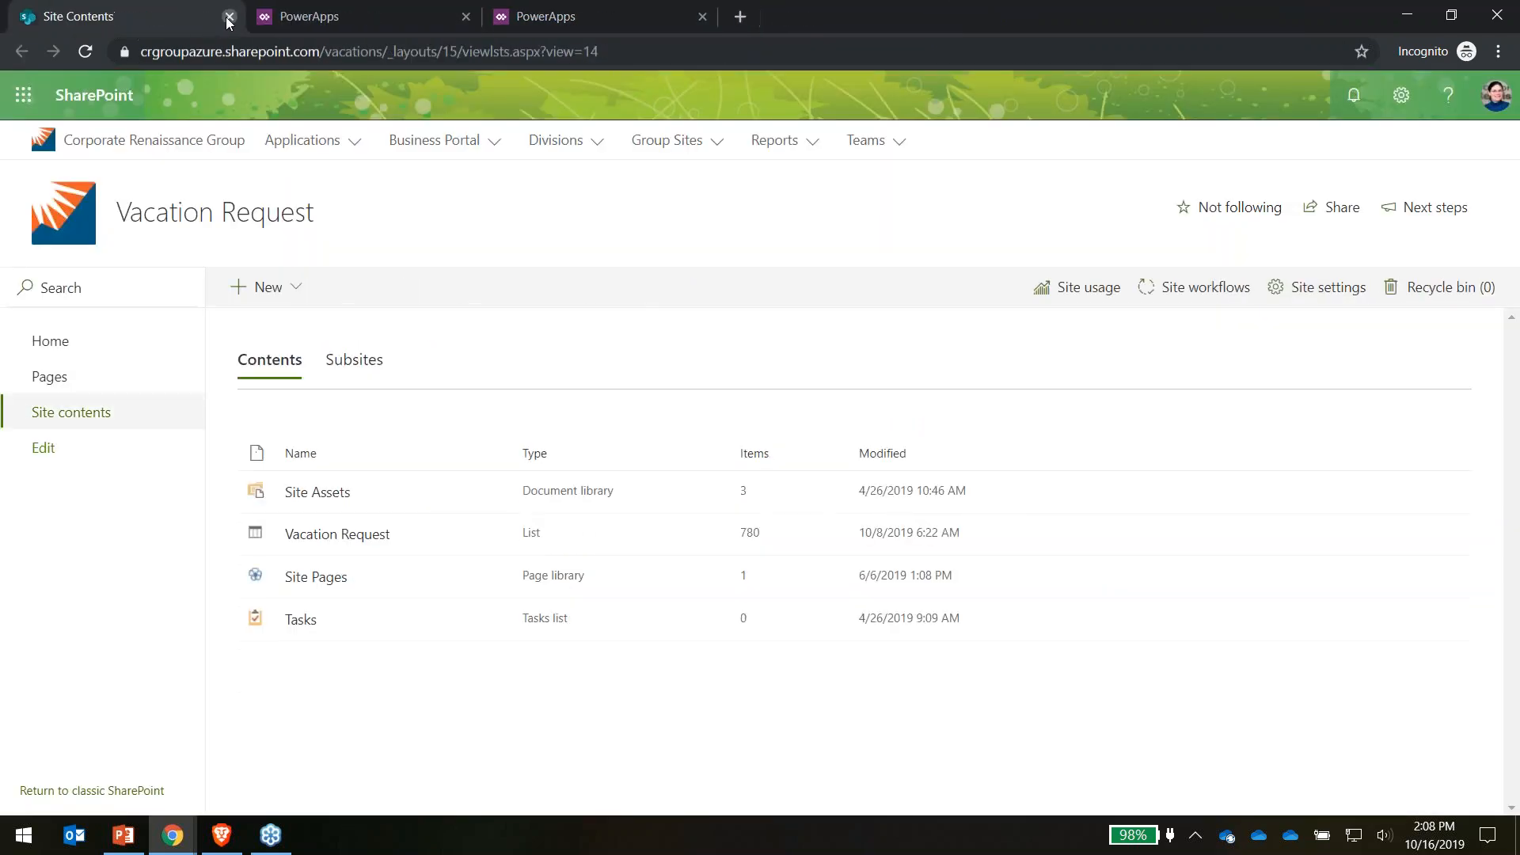
click(229, 16)
click(378, 12)
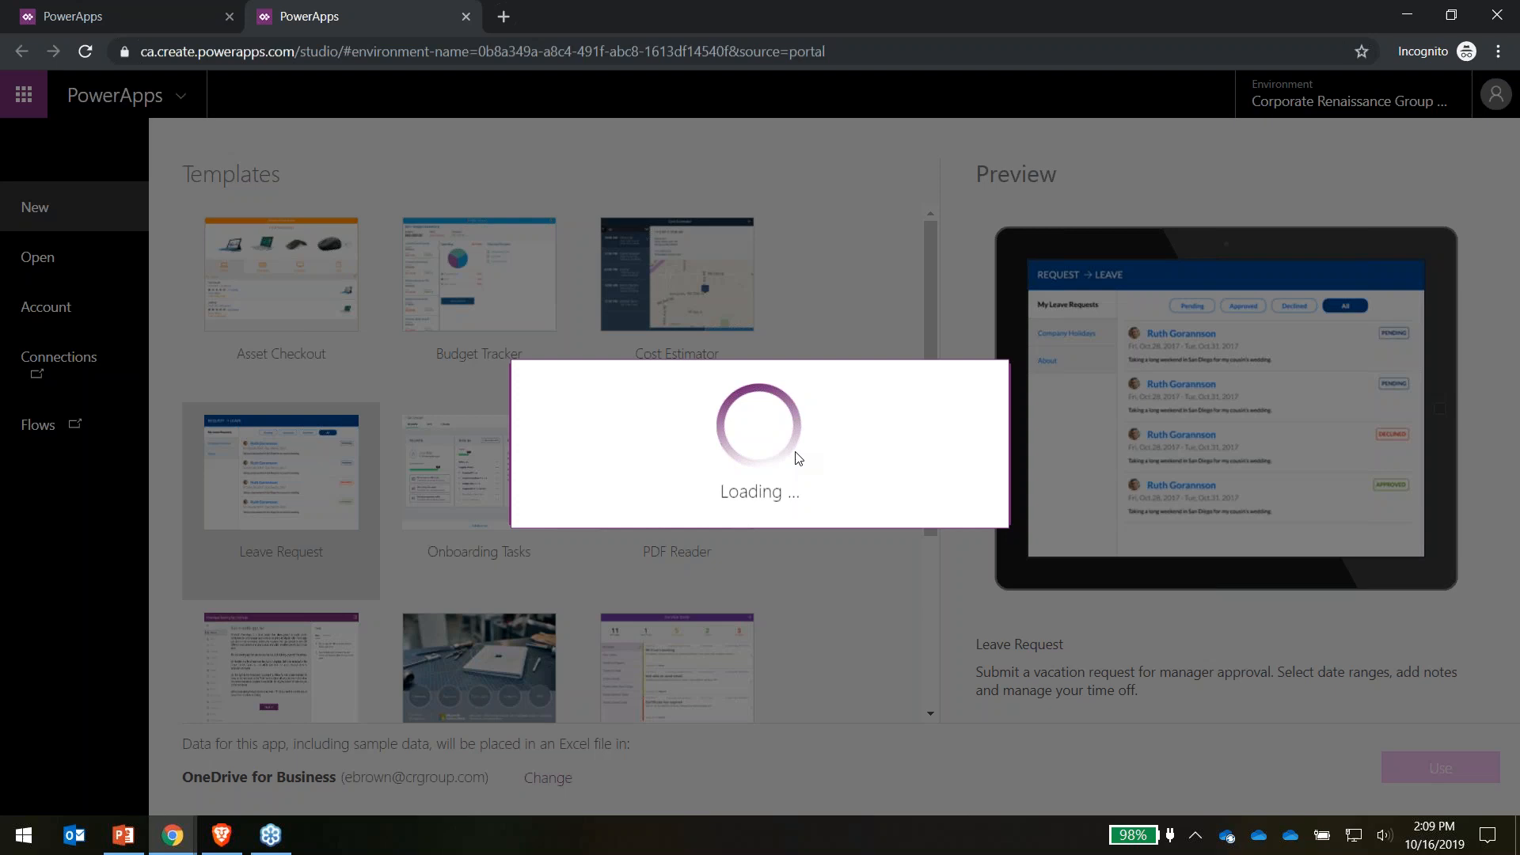
Switch to the Brave browser and review the tasks, dates, assignments and statuses in Implementation Plan.xlsx
click(225, 828)
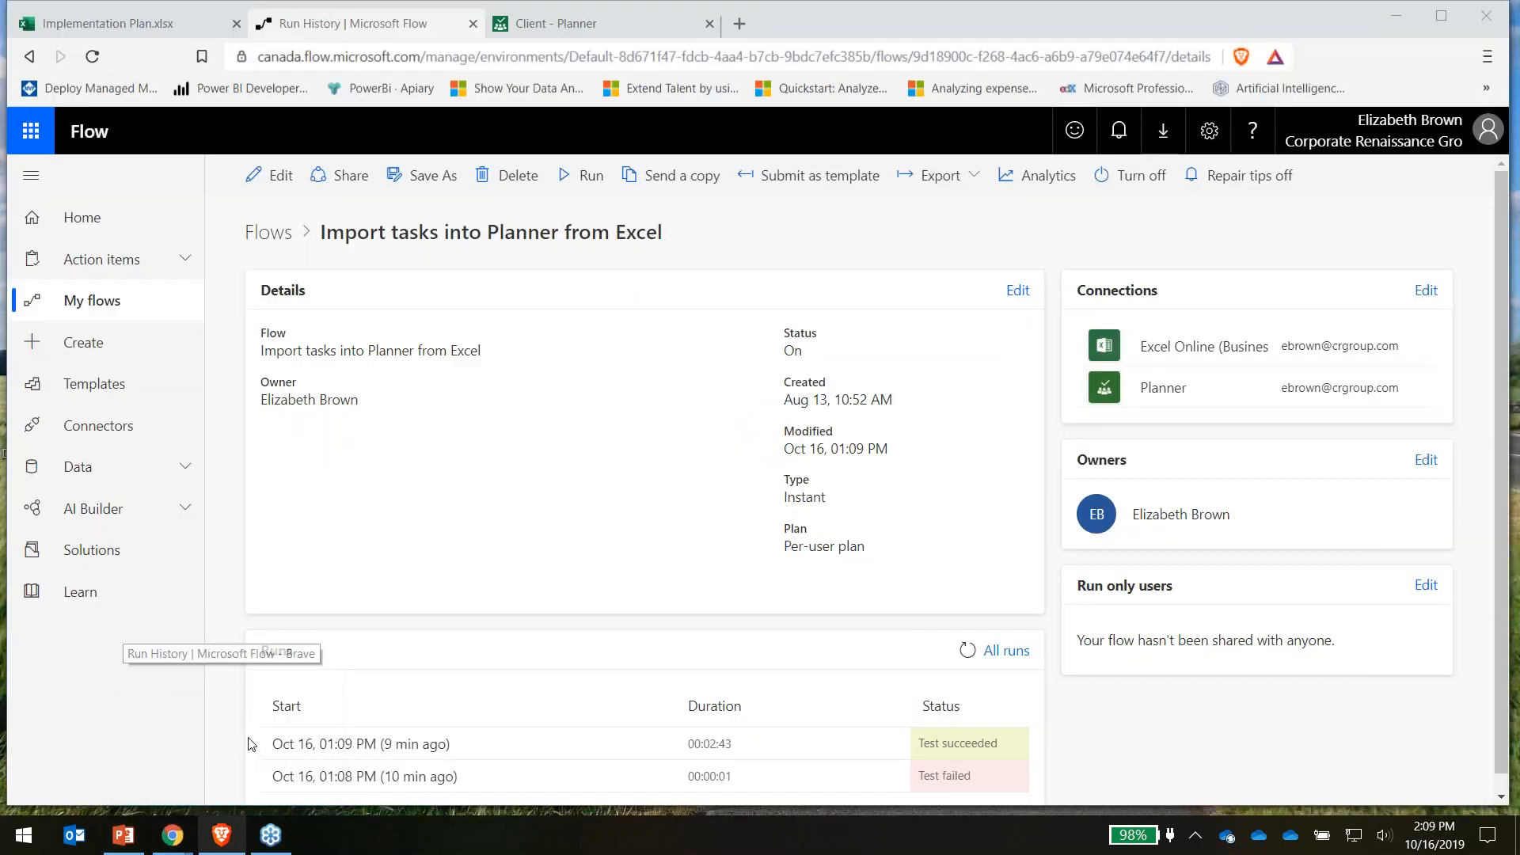
click(123, 27)
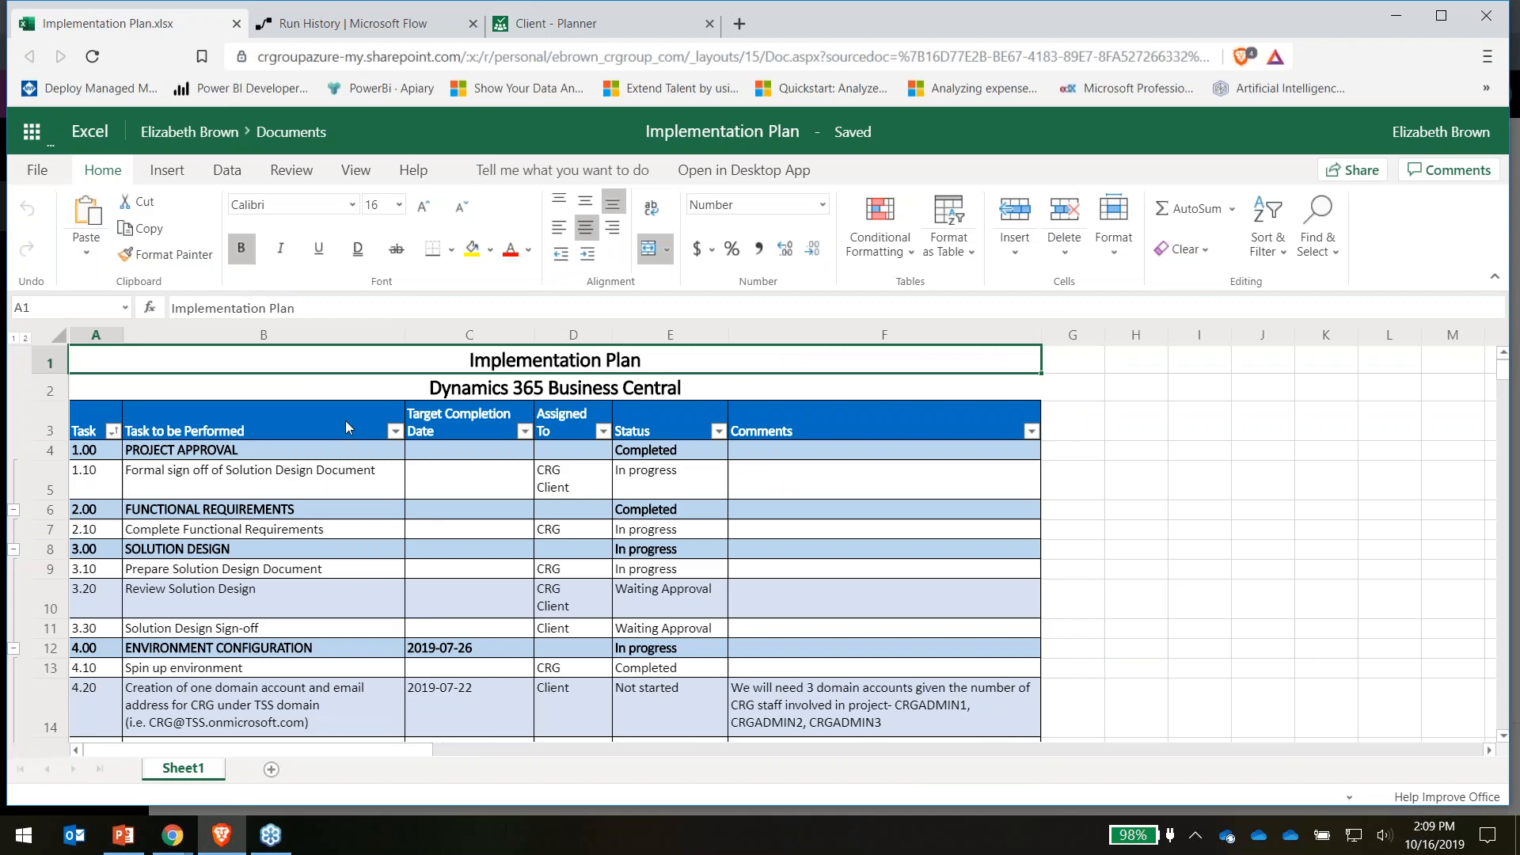
scroll(475, 649, down, 1)
scroll(476, 650, down, 10)
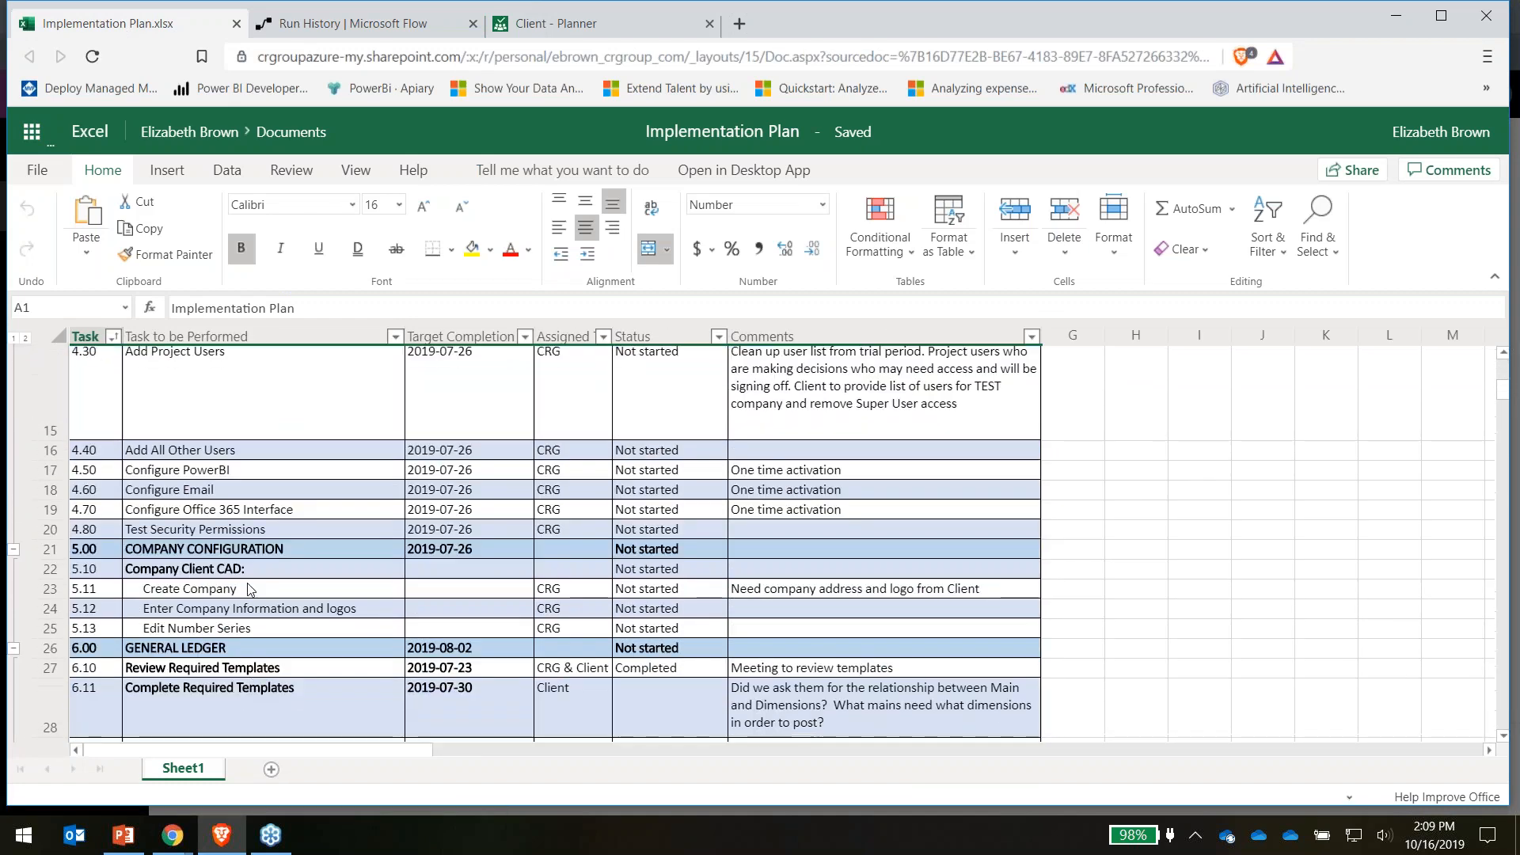
scroll(274, 564, down, 4)
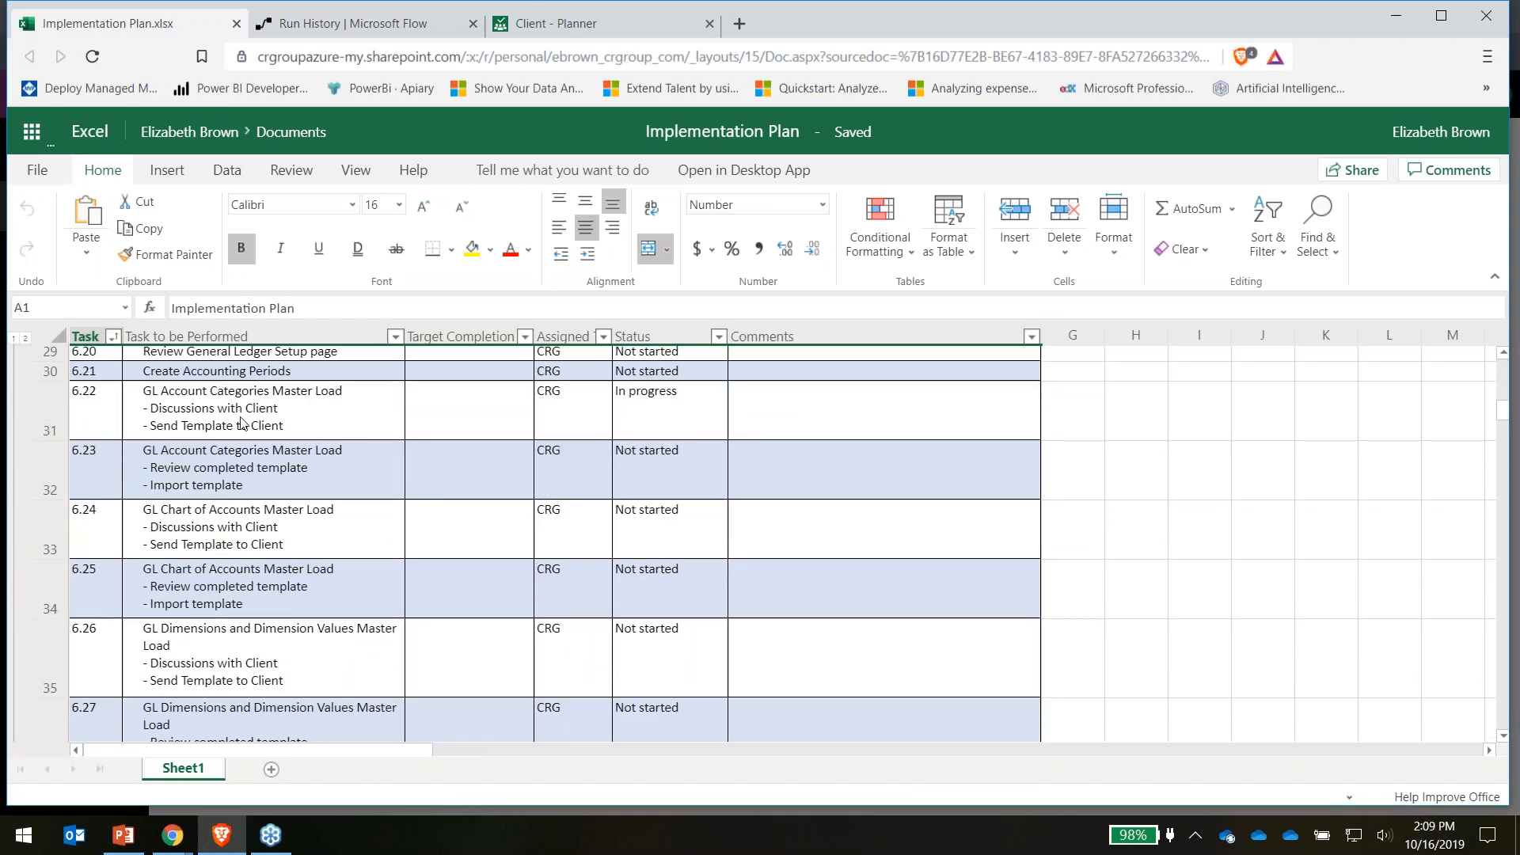
scroll(230, 530, up, 12)
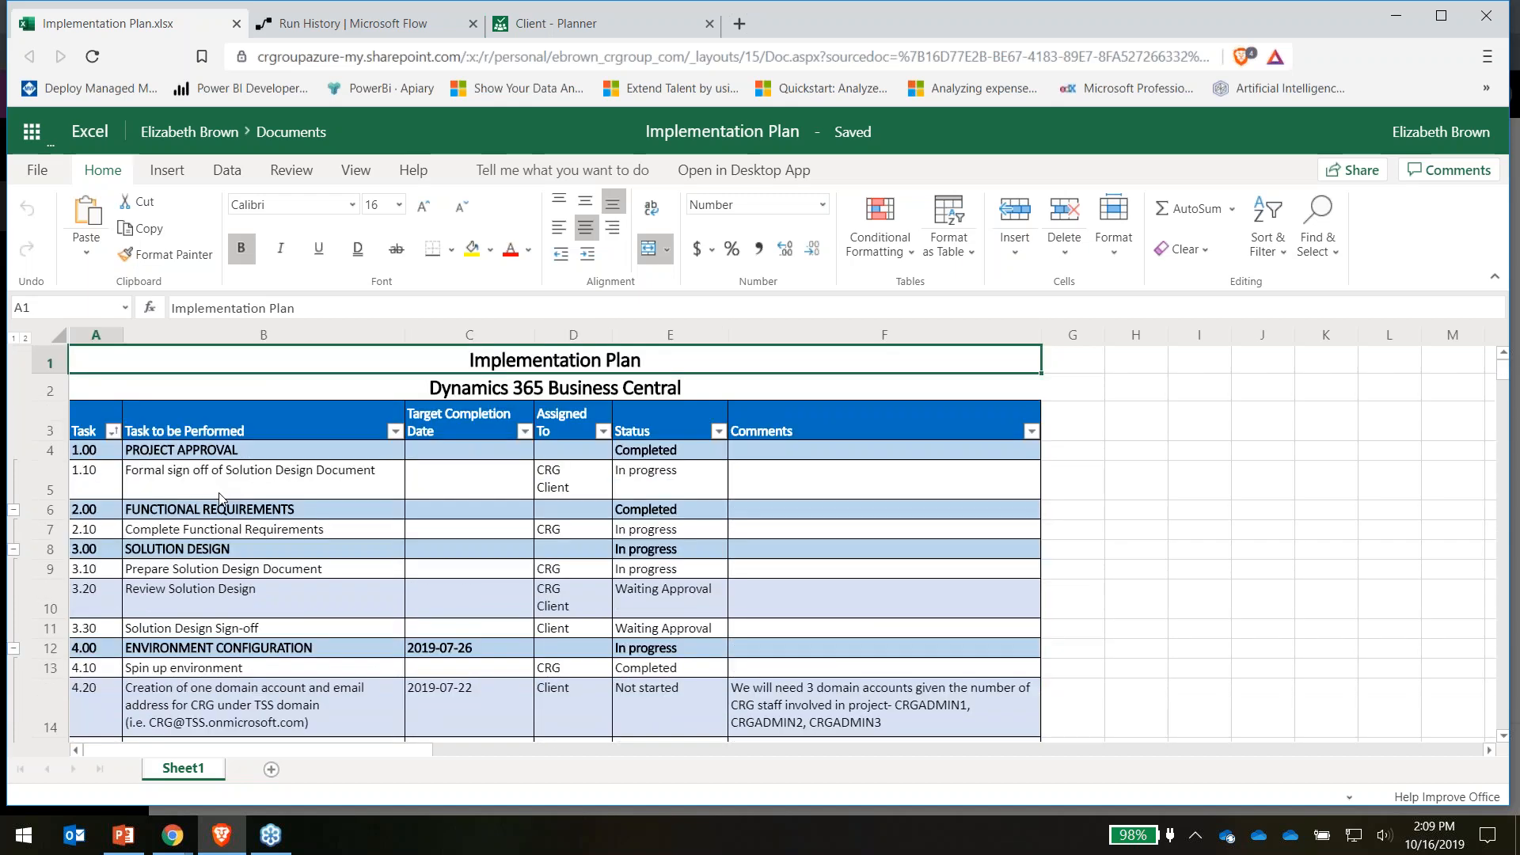
scroll(270, 645, down, 3)
scroll(296, 491, up, 3)
Switch to the Client plan in Planner and start a To do task named "First task"
click(545, 22)
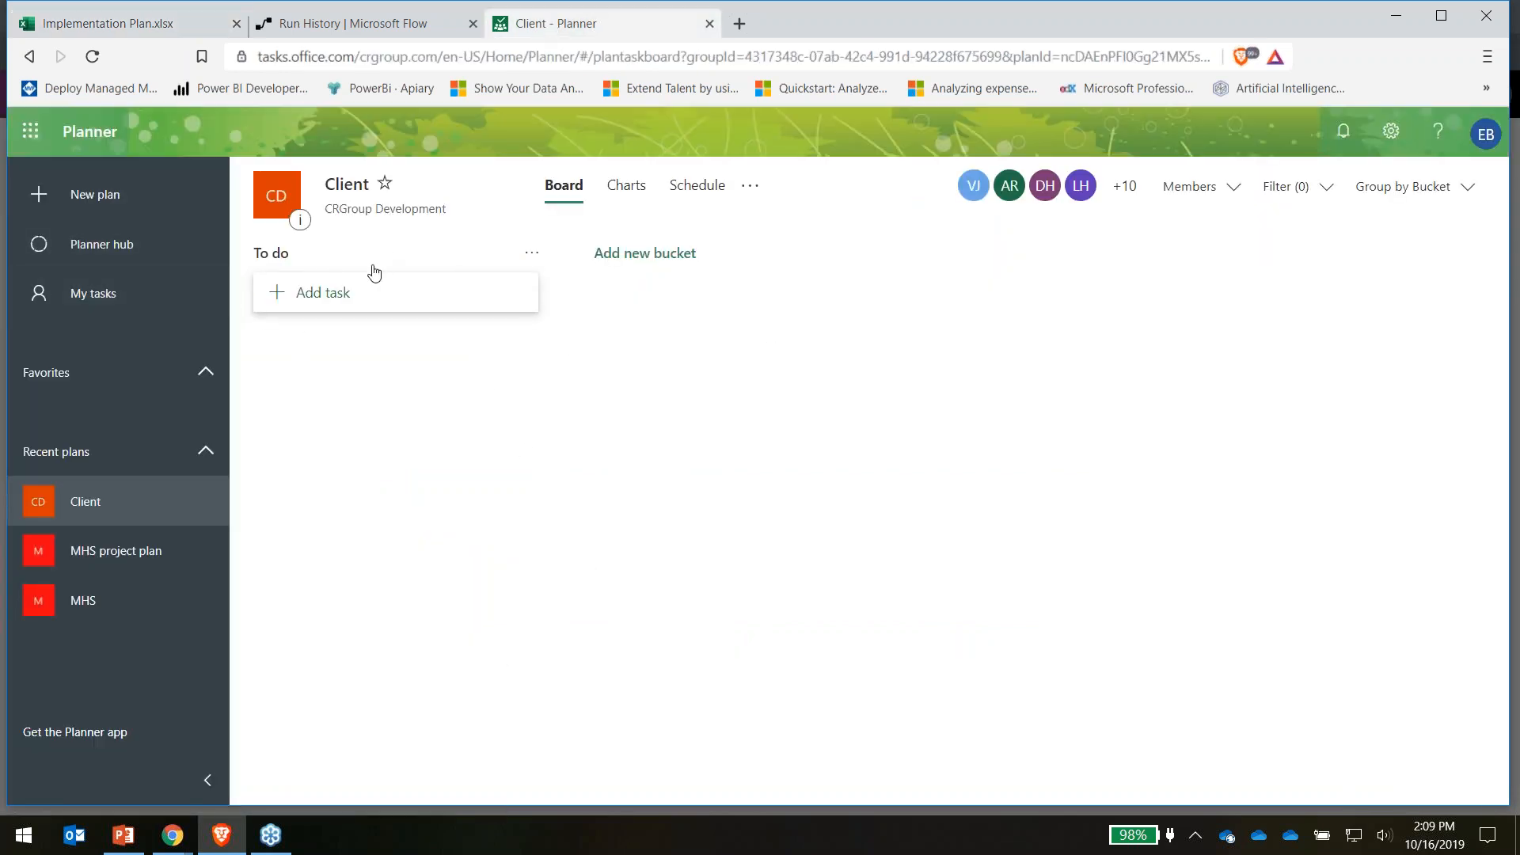
click(400, 304)
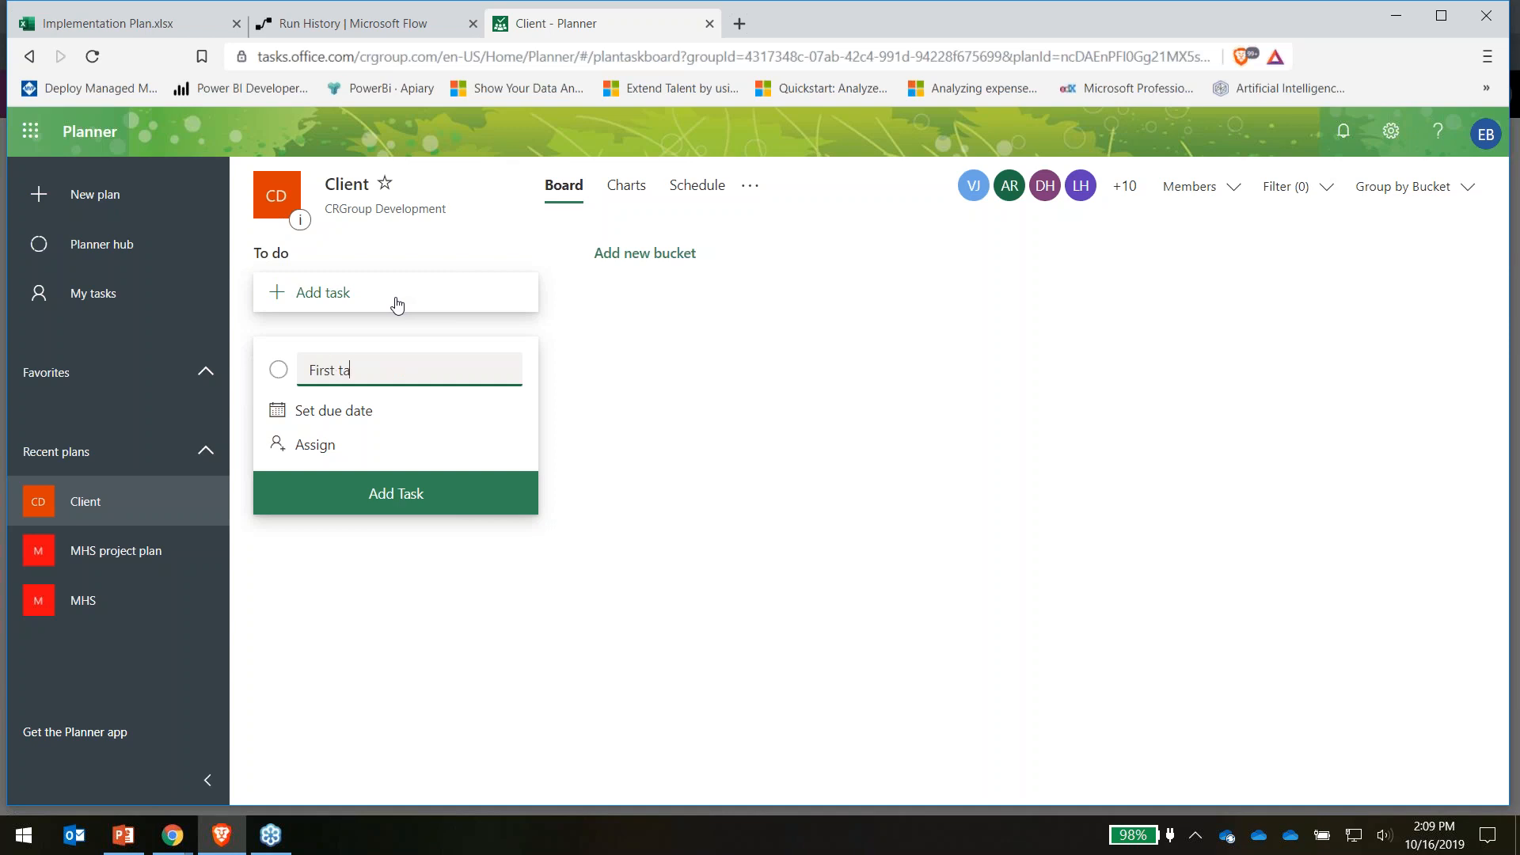
click(363, 412)
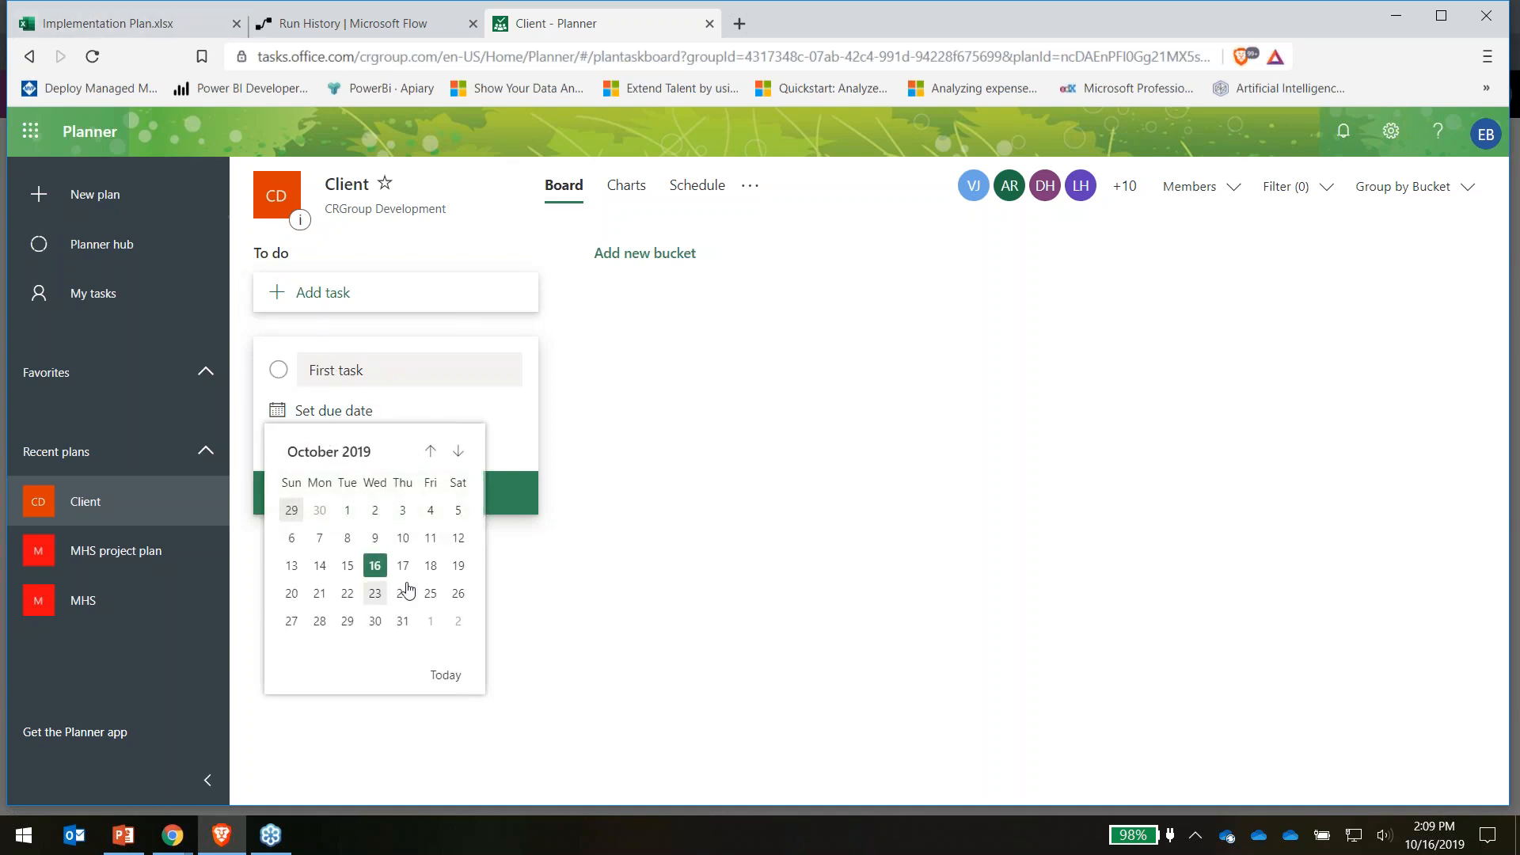
click(665, 568)
Look through the full task list in Implementation Plan.xlsx down past its last rows and return to the beginning
click(108, 23)
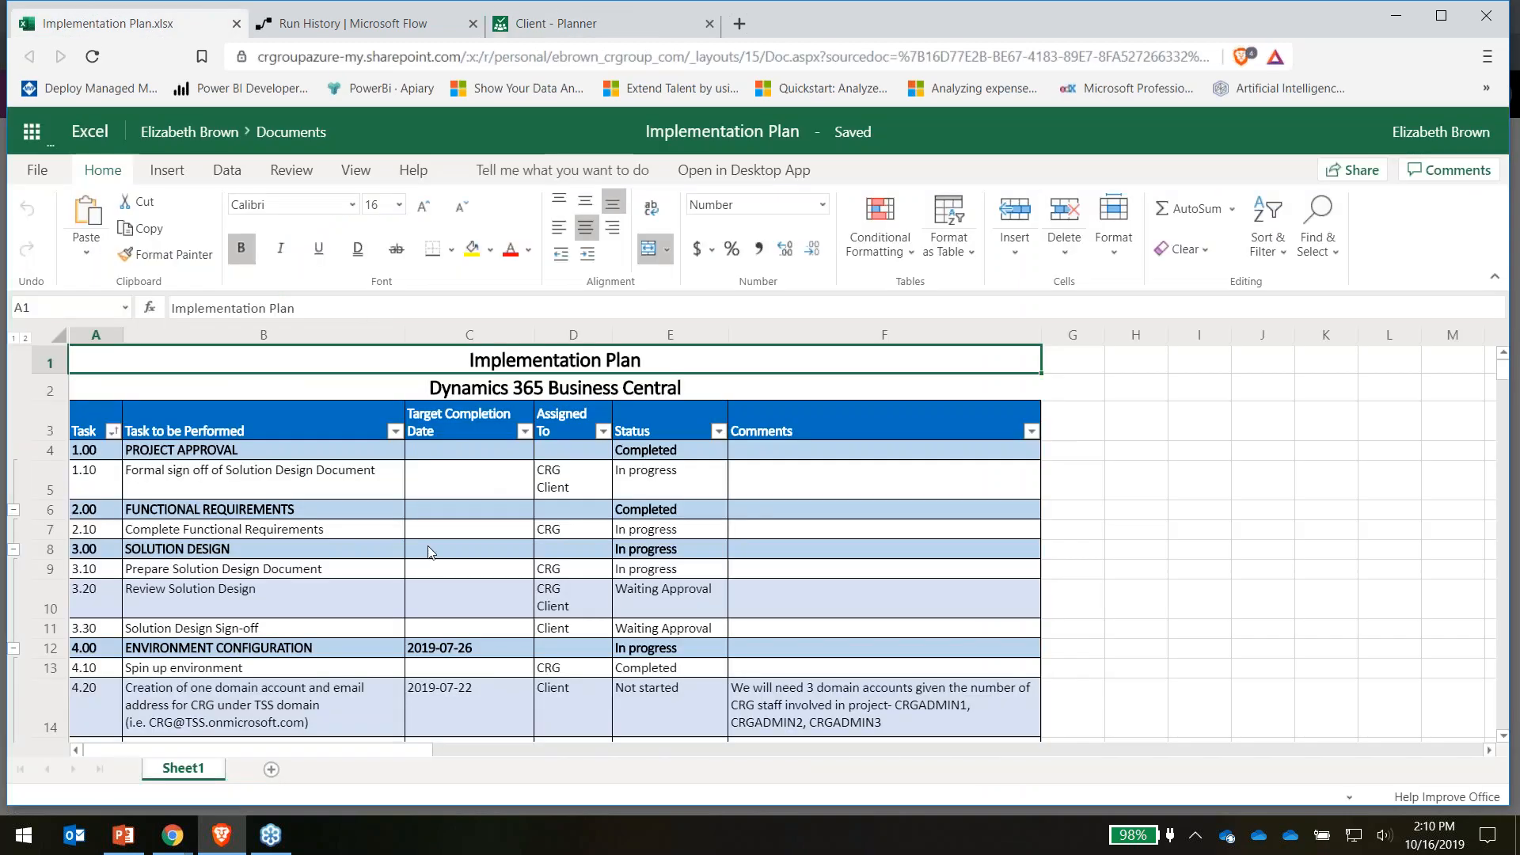
scroll(430, 552, down, 20)
scroll(329, 605, down, 20)
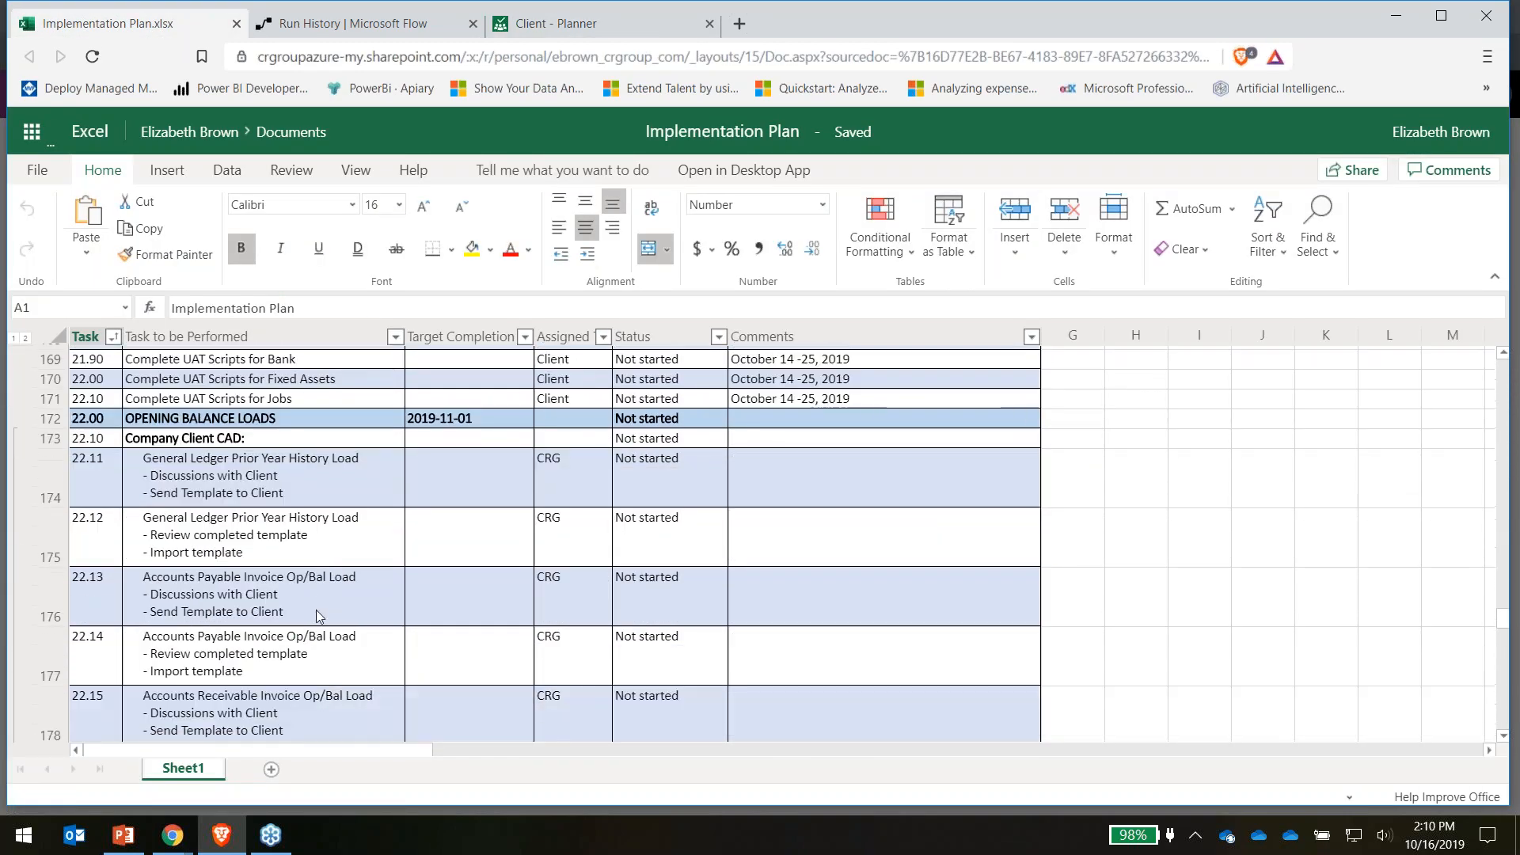
scroll(317, 617, down, 12)
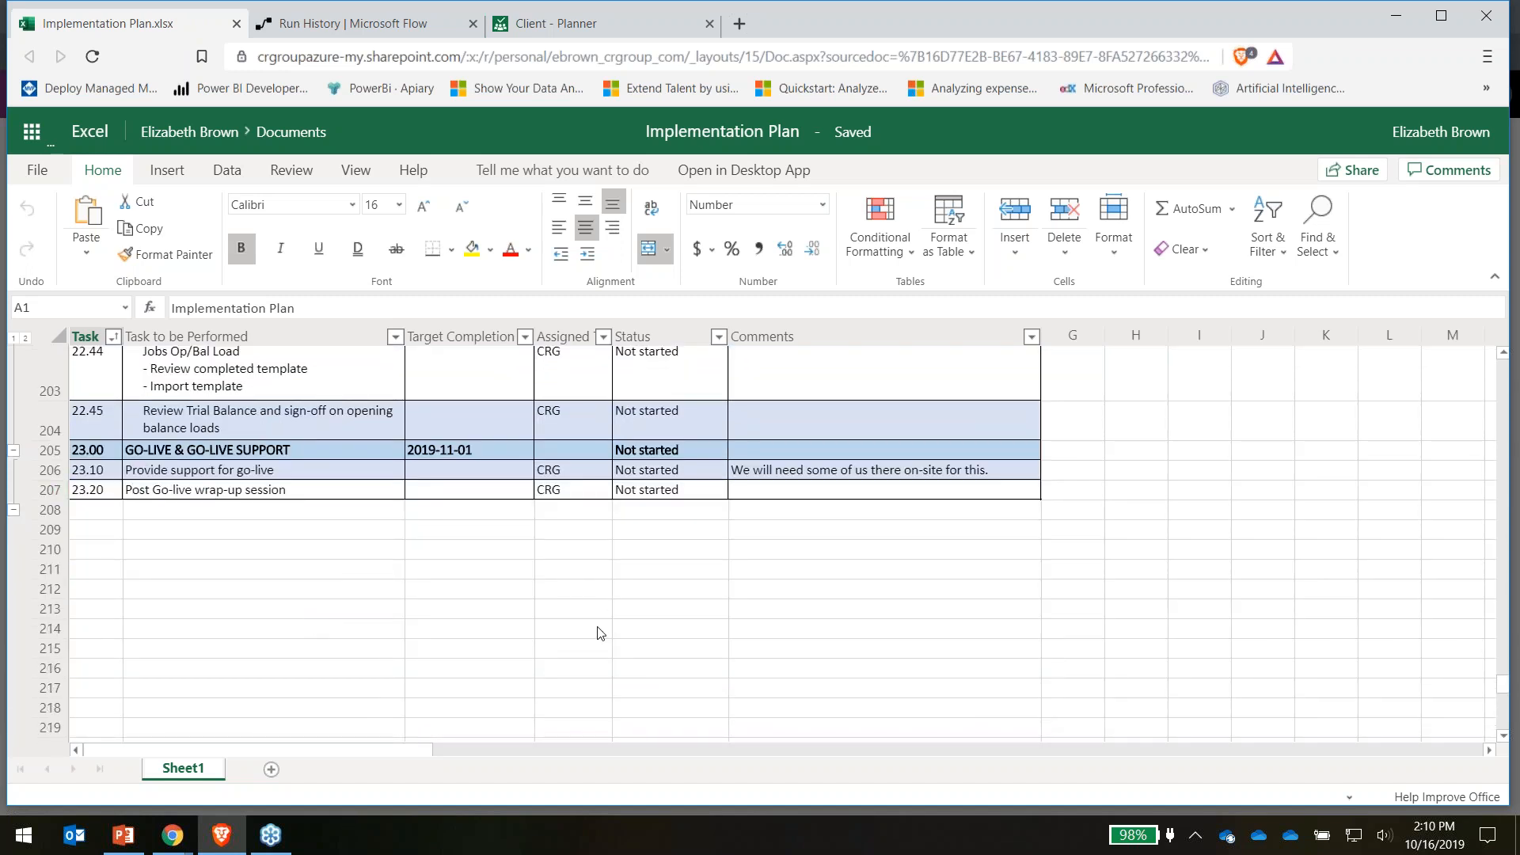
key(Page_Down)
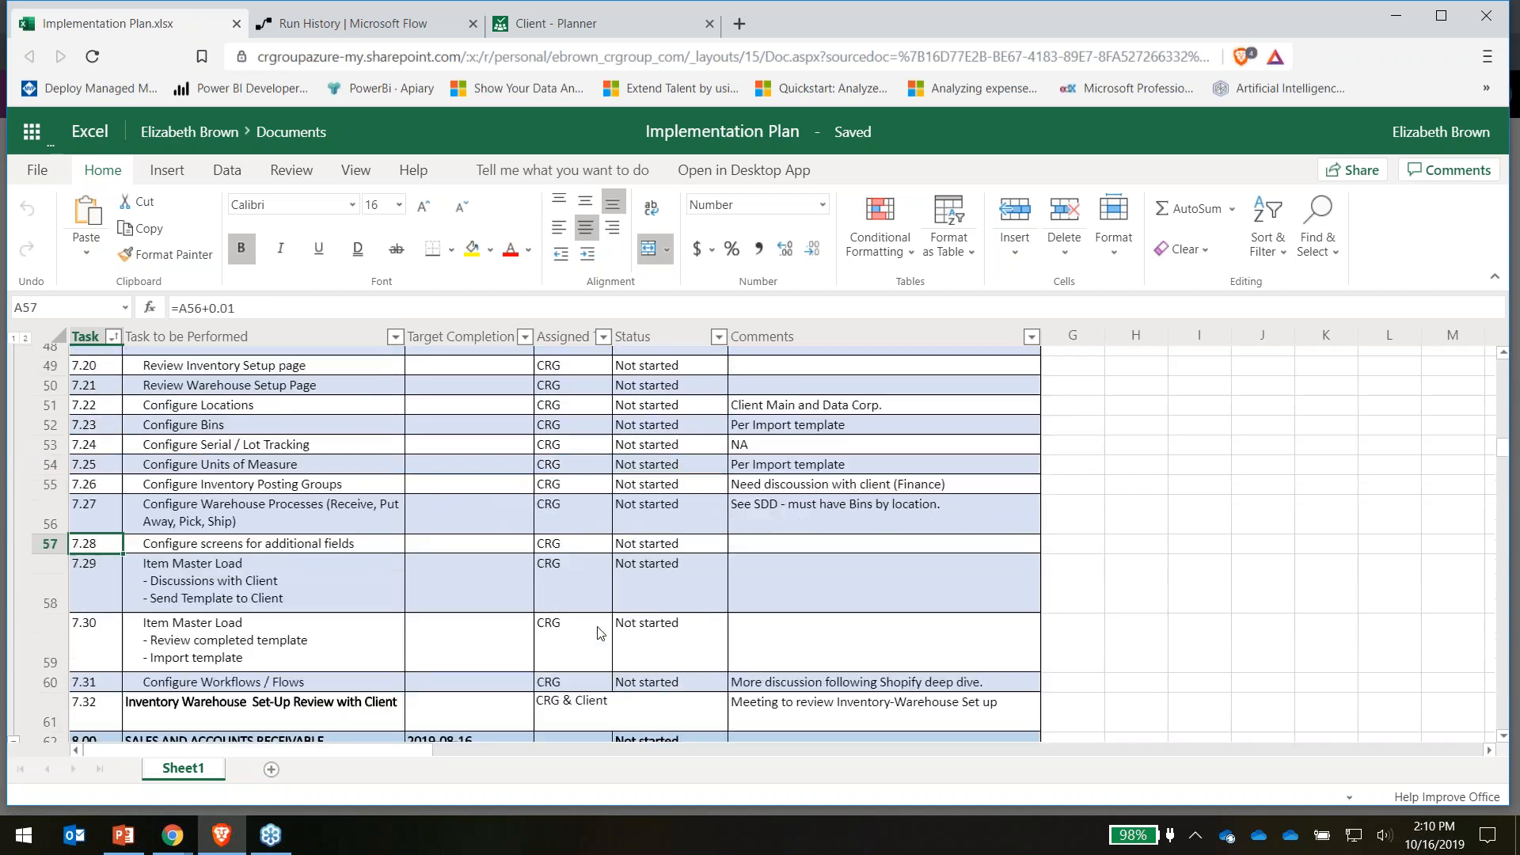
key(Page_Down)
key(Page_Down)
key(Page_Down)
key(Page_Down)
key(Page_Down)
key(Page_Down)
key(Page_Down)
key(Page_Down)
key(Page_Down)
key(Page_Down)
key(Page_Down)
key(Page_Down)
key(Page_Down)
key(Page_Down)
key(Page_Down)
key(Page_Down)
key(Page_Down)
key(Page_Down)
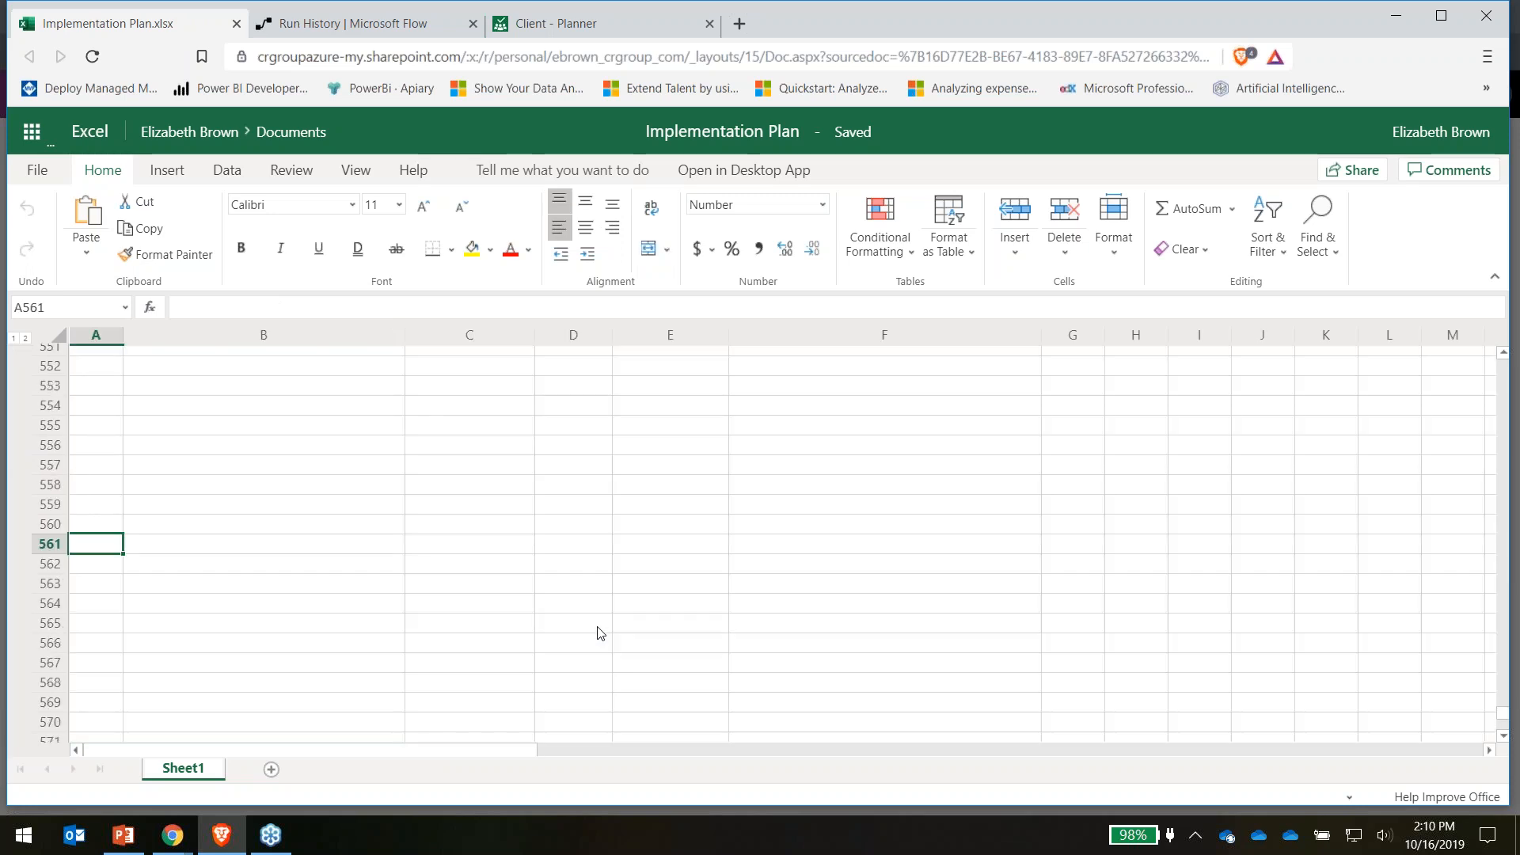
drag(1503, 708, 1473, 304)
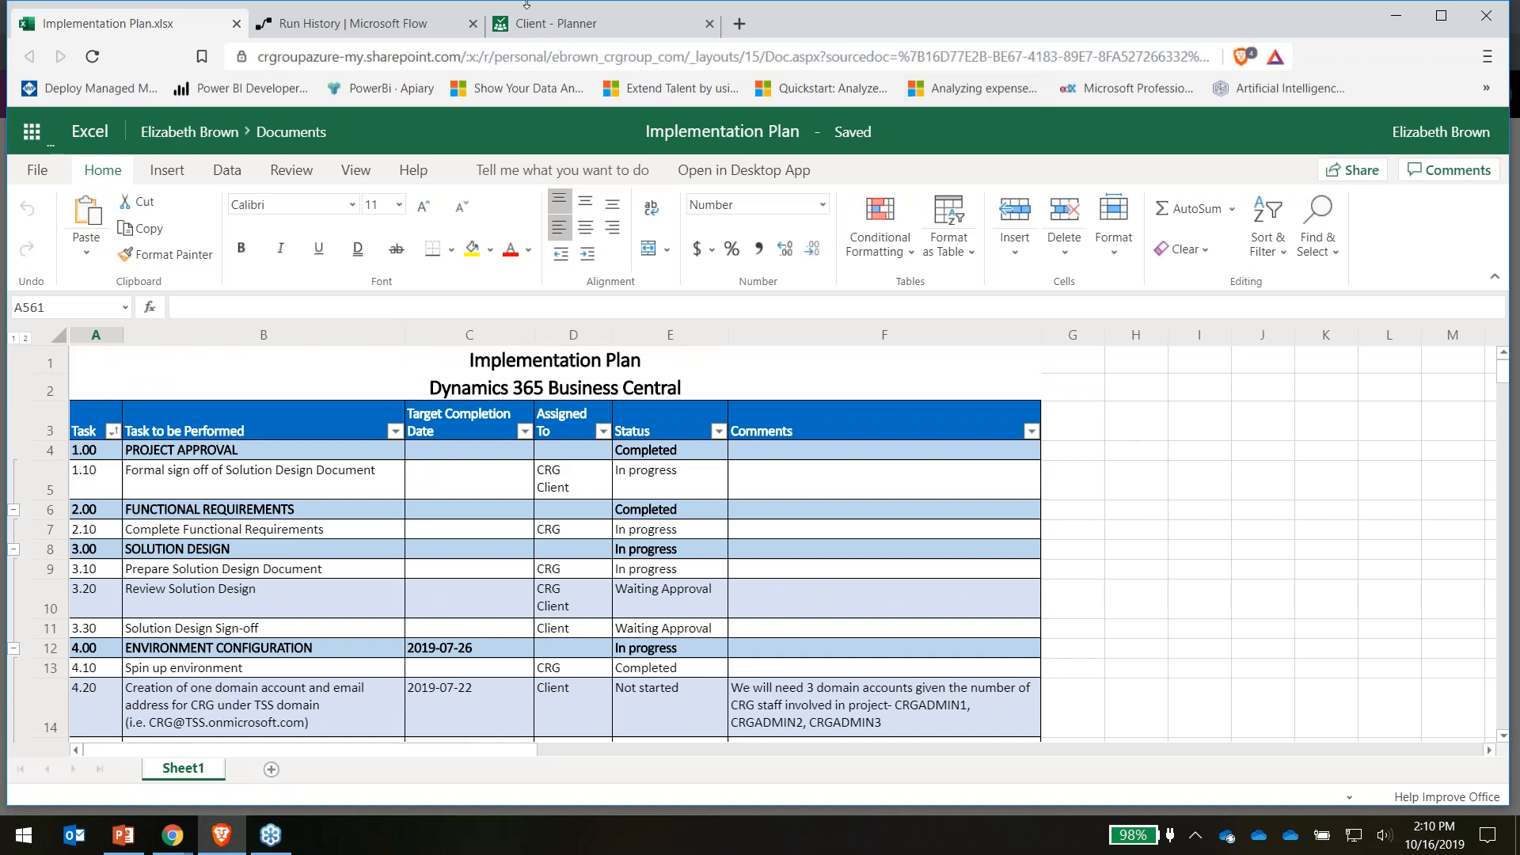
In the Client plan, set the due date of "First task" to October 25 and add the task
click(543, 23)
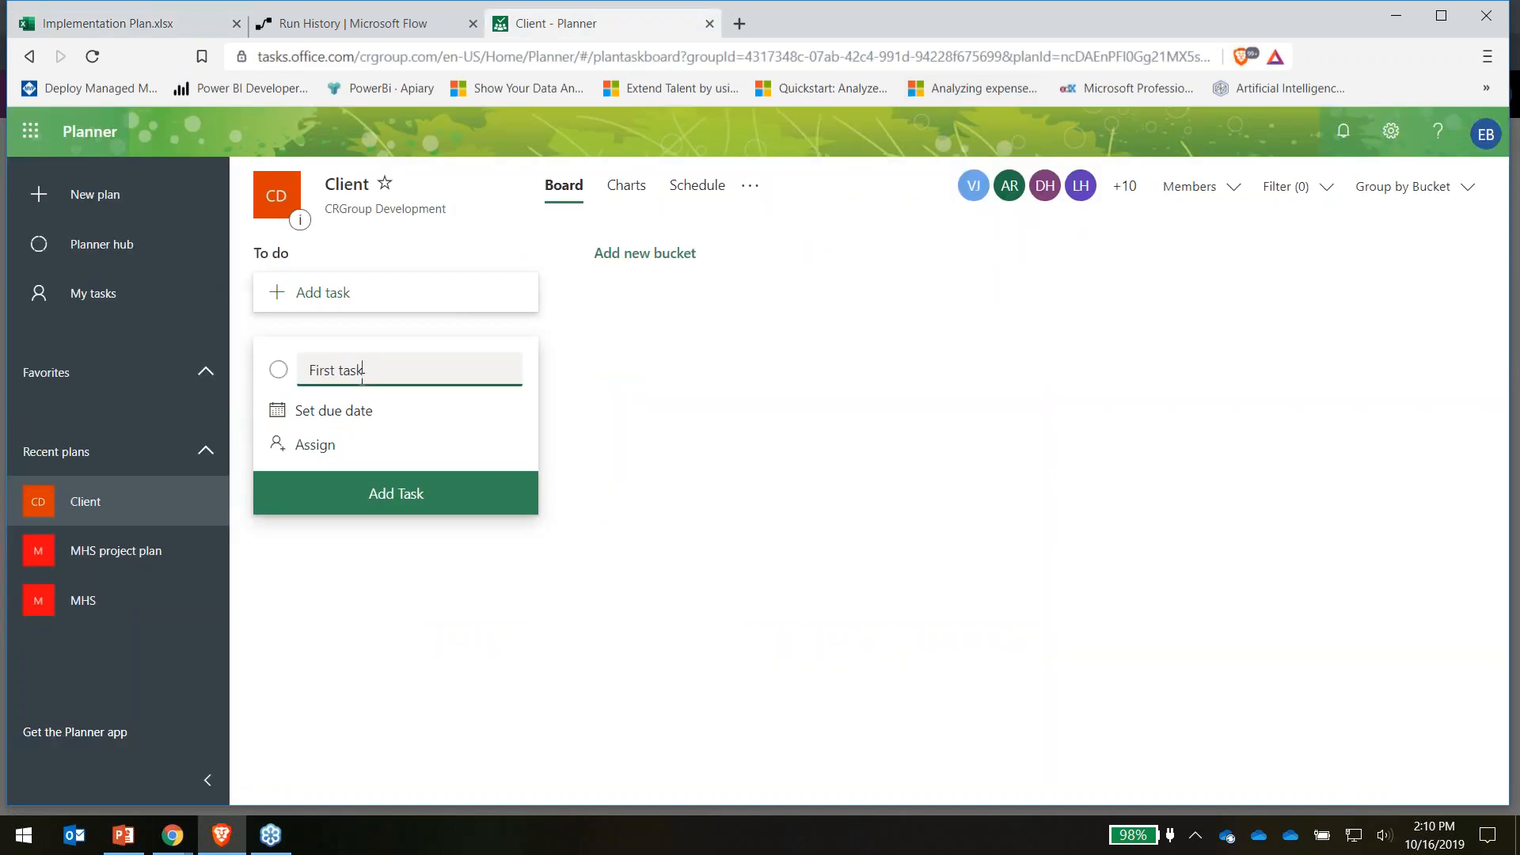
click(360, 411)
click(431, 593)
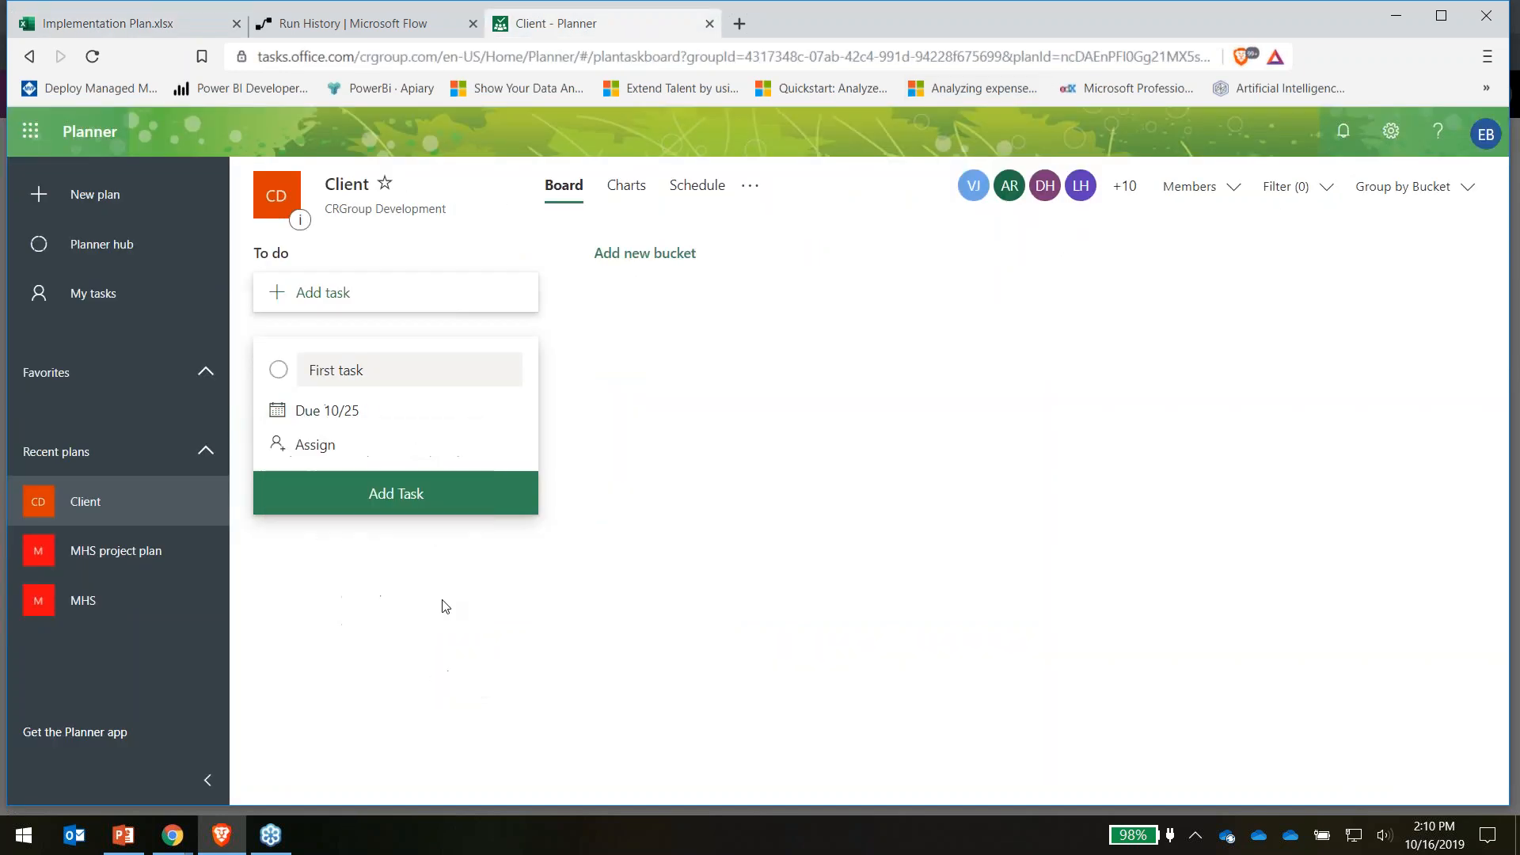
click(411, 499)
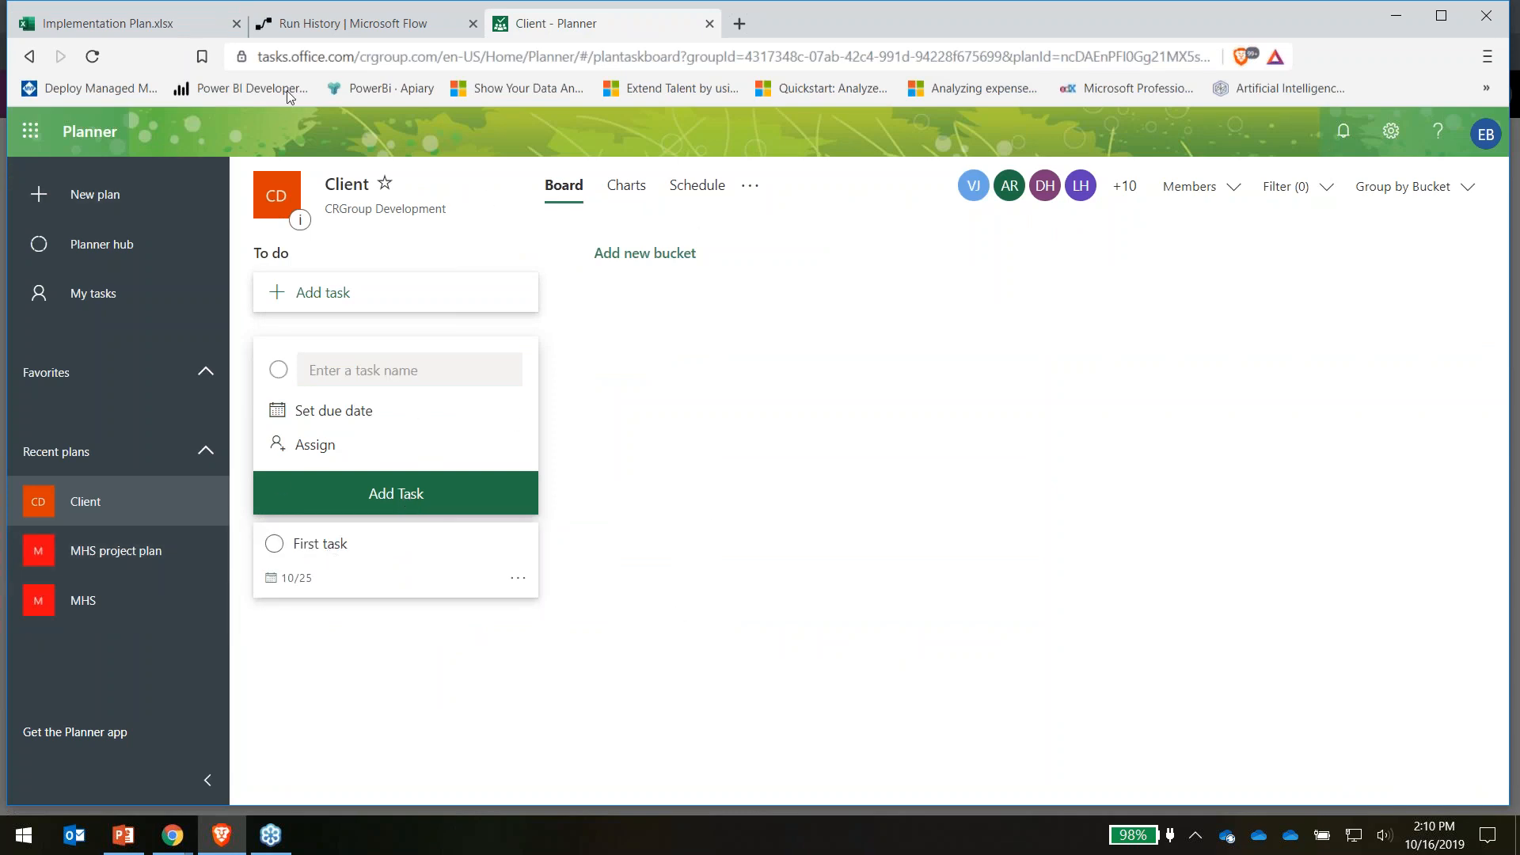
Revisit the Implementation Plan workbook, switch to Flow and open "Import tasks into Planner from Excel" for editing
click(119, 23)
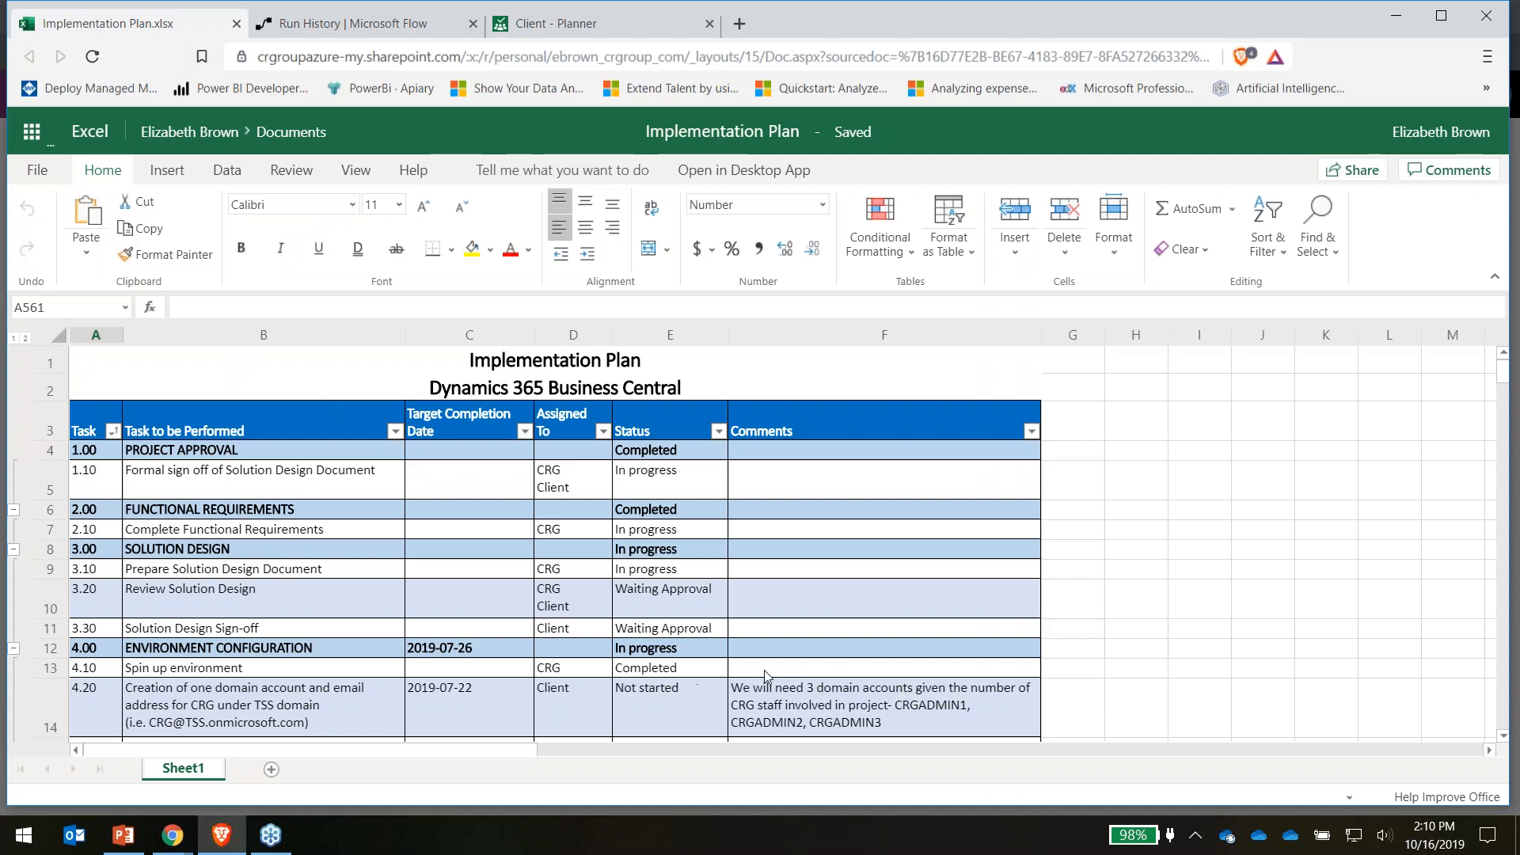
click(364, 26)
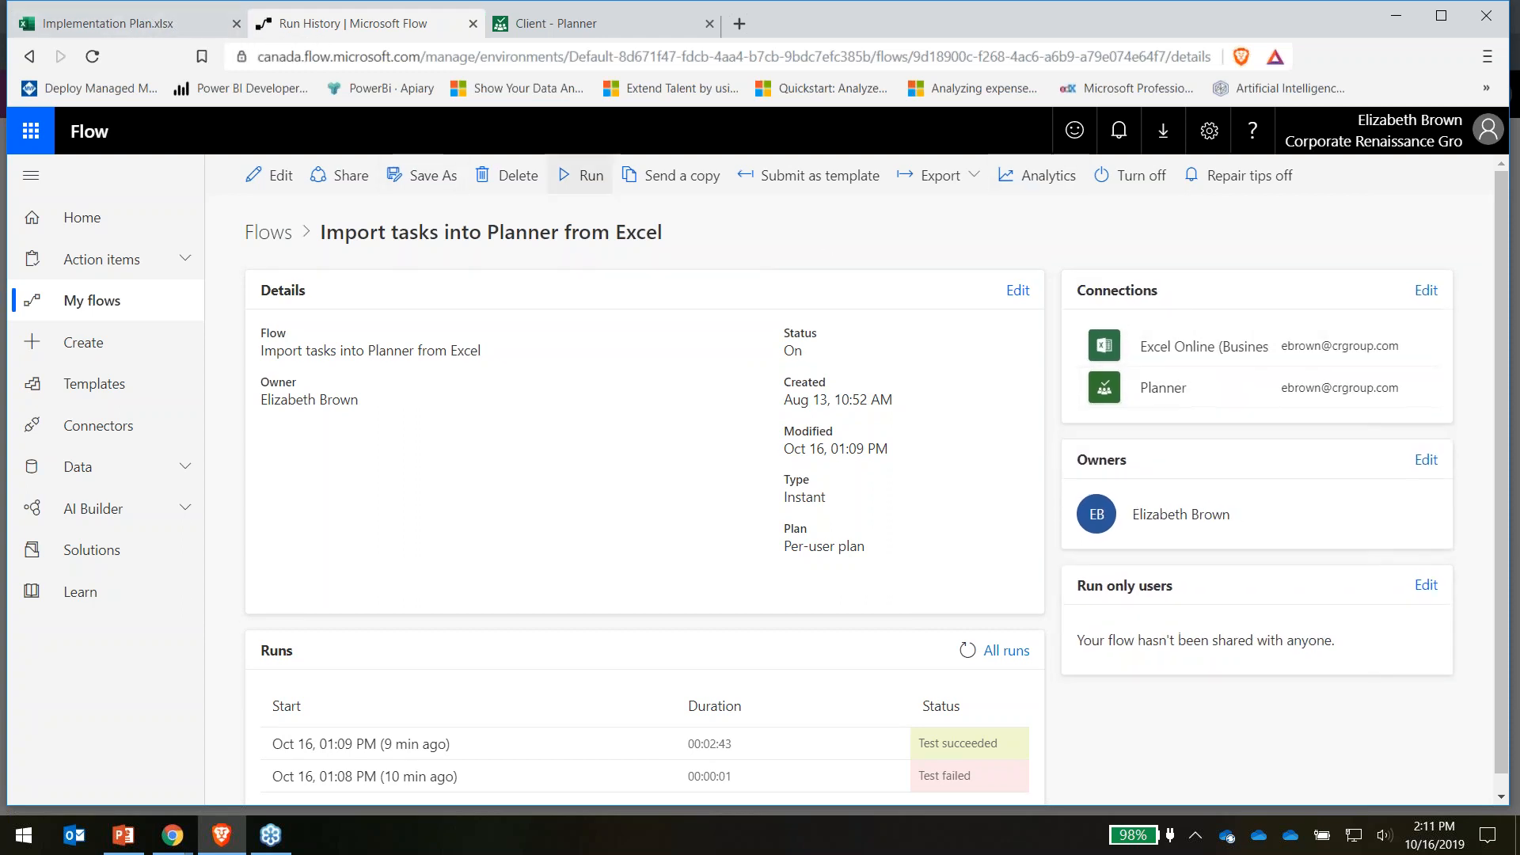
click(281, 176)
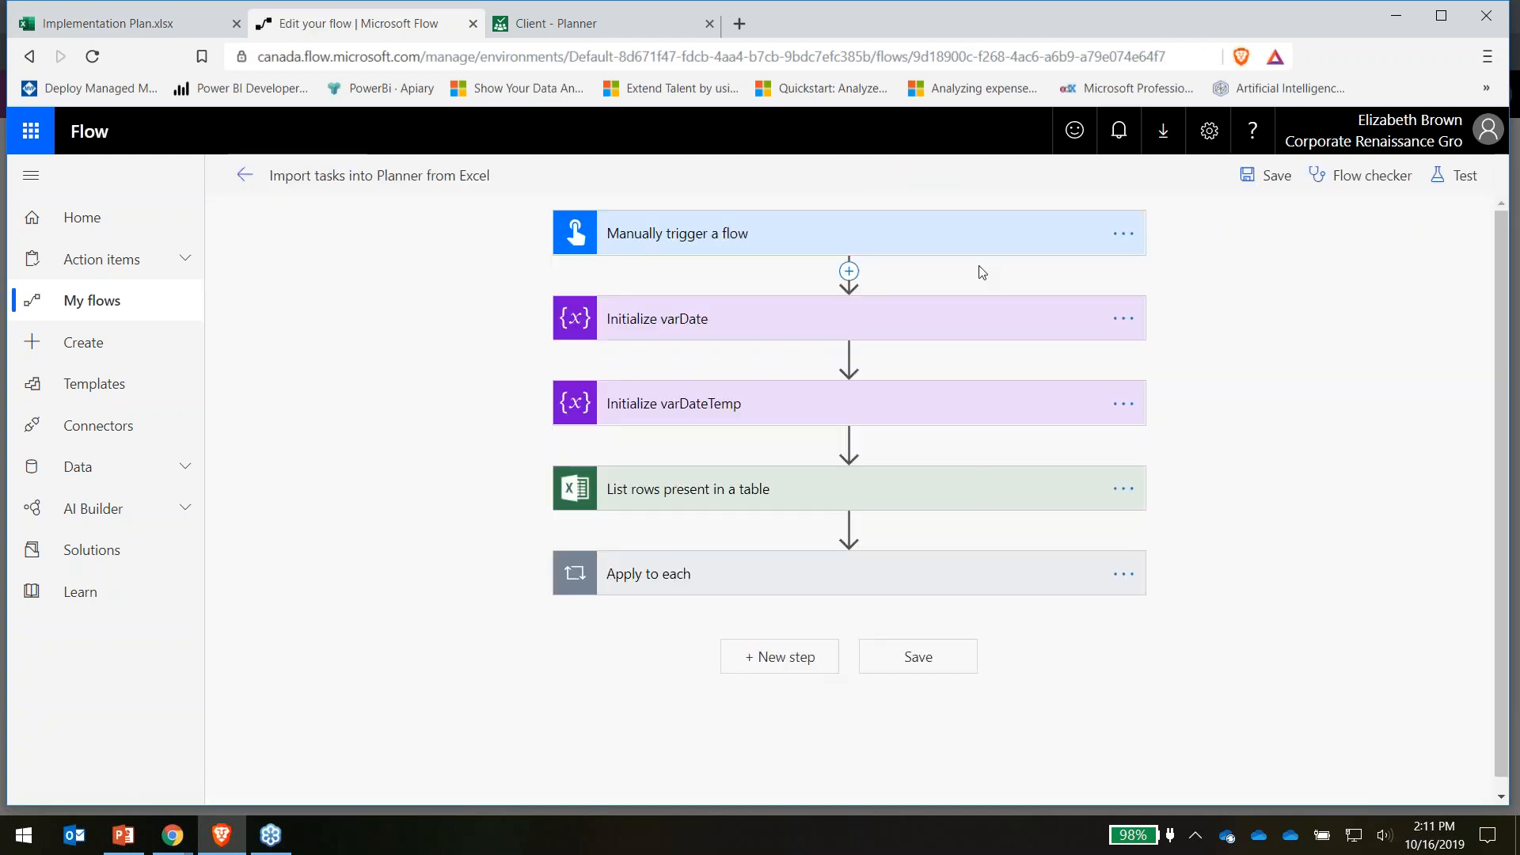
Examine the flow's manual trigger, the varDate and varDateTemp variables, and the settings of the List rows present in a table action
click(709, 222)
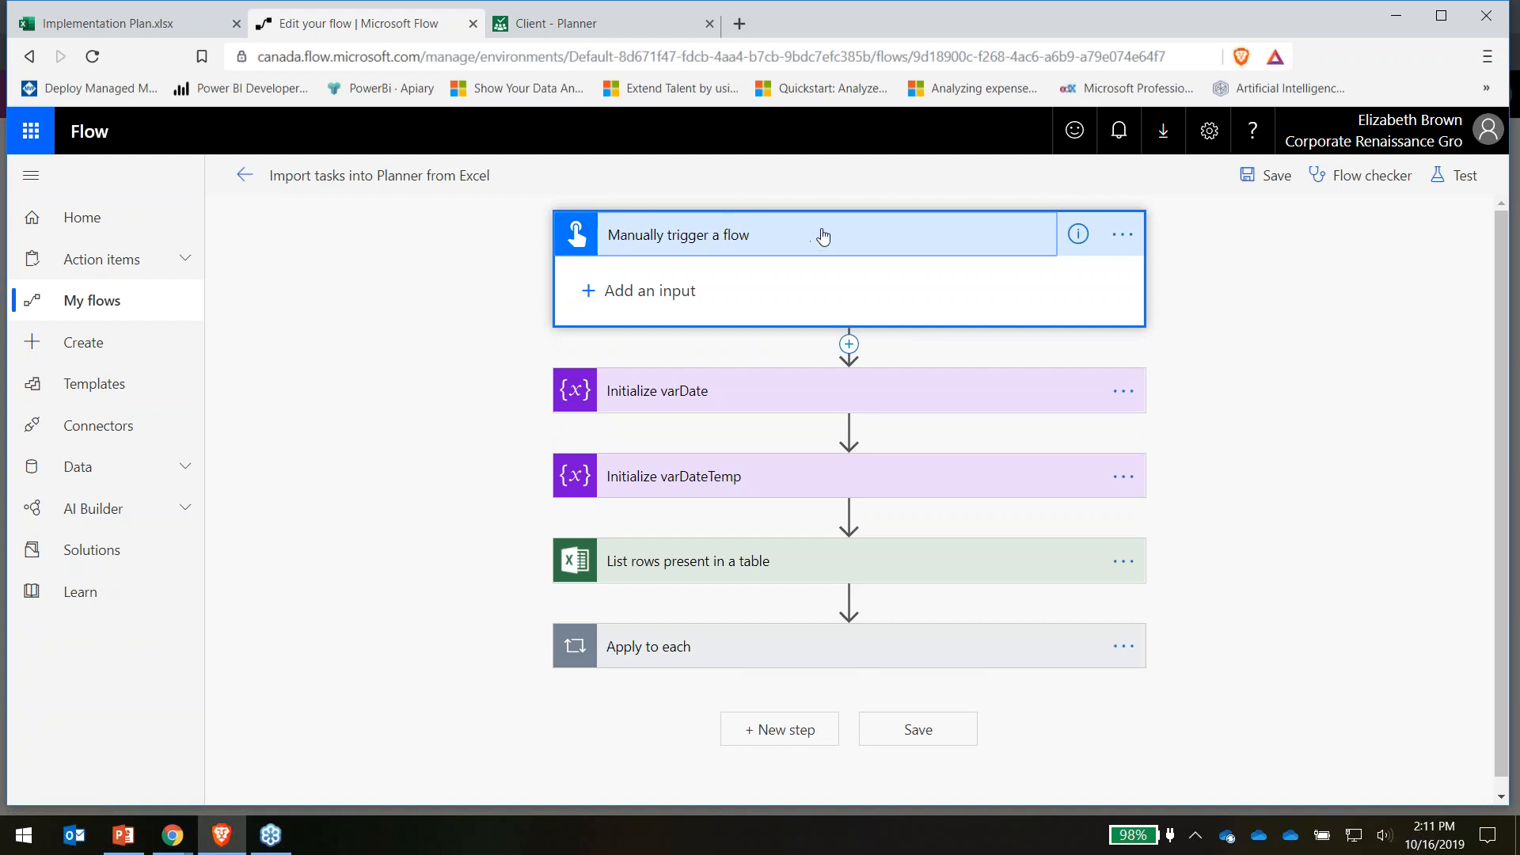
click(786, 235)
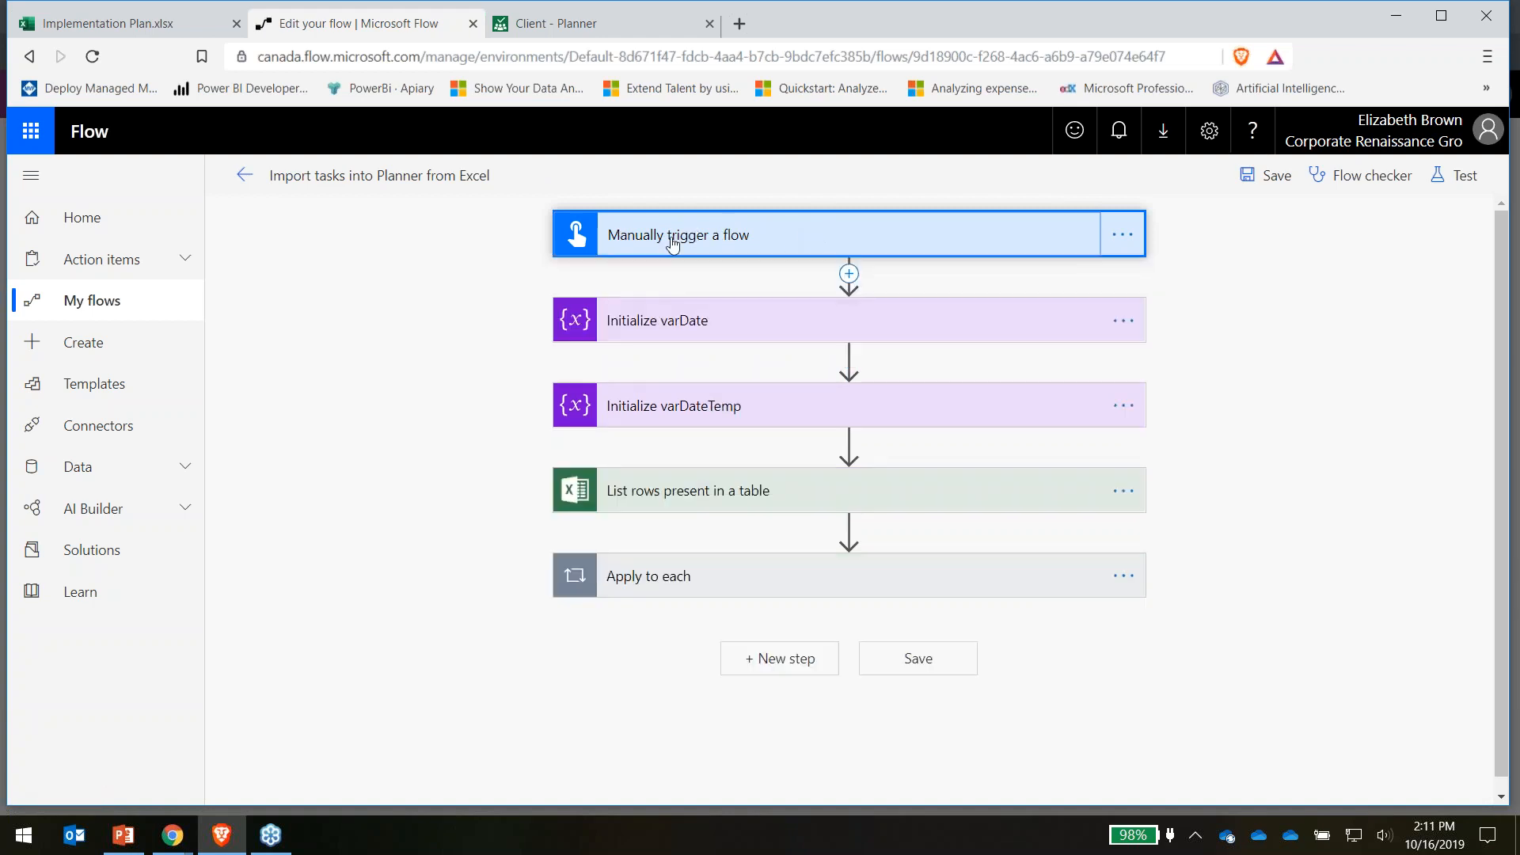
click(731, 325)
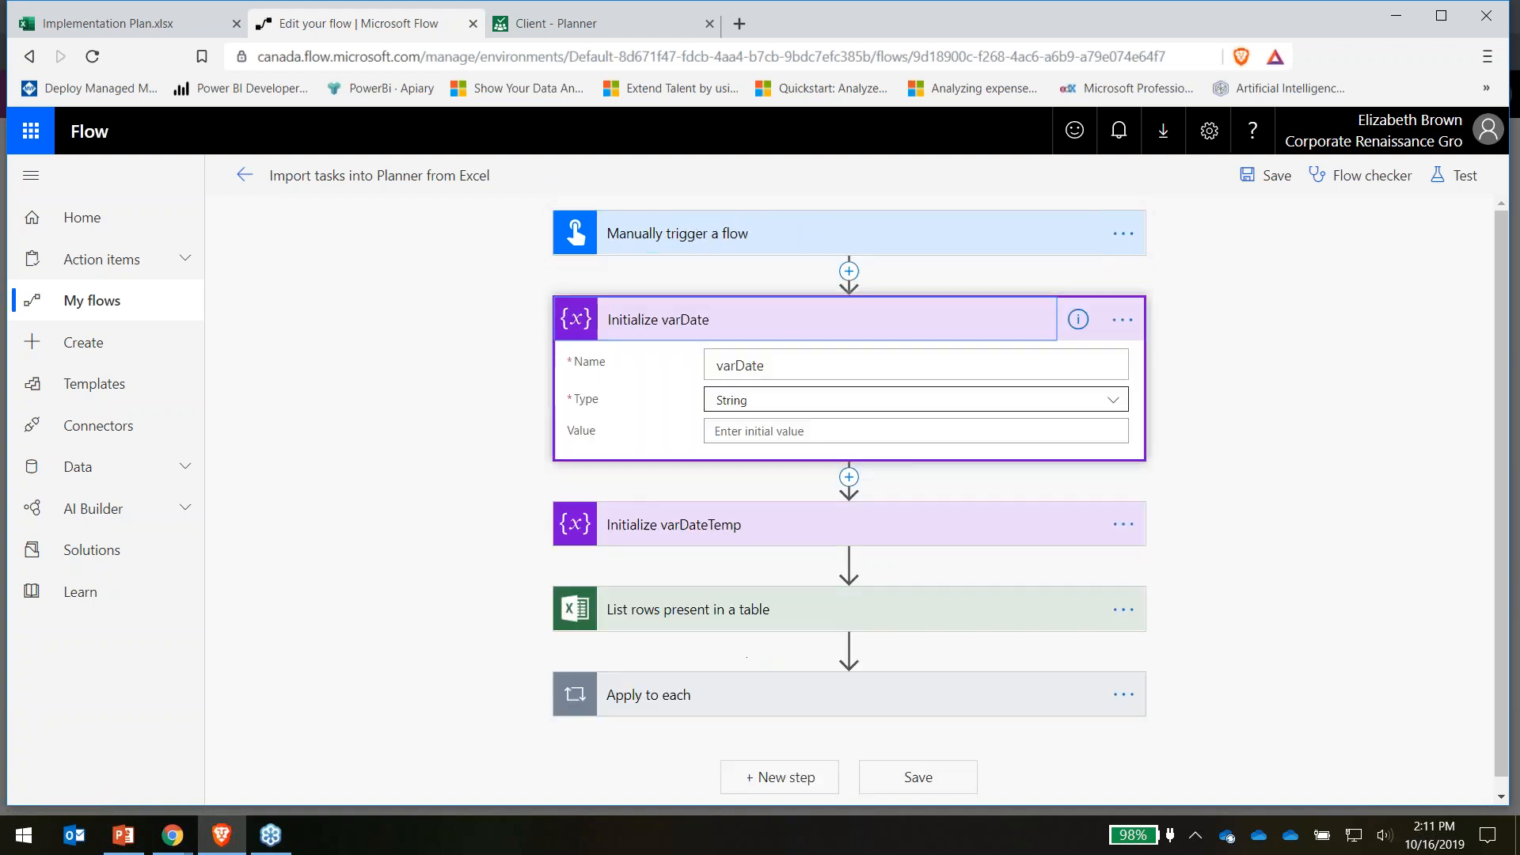
click(753, 533)
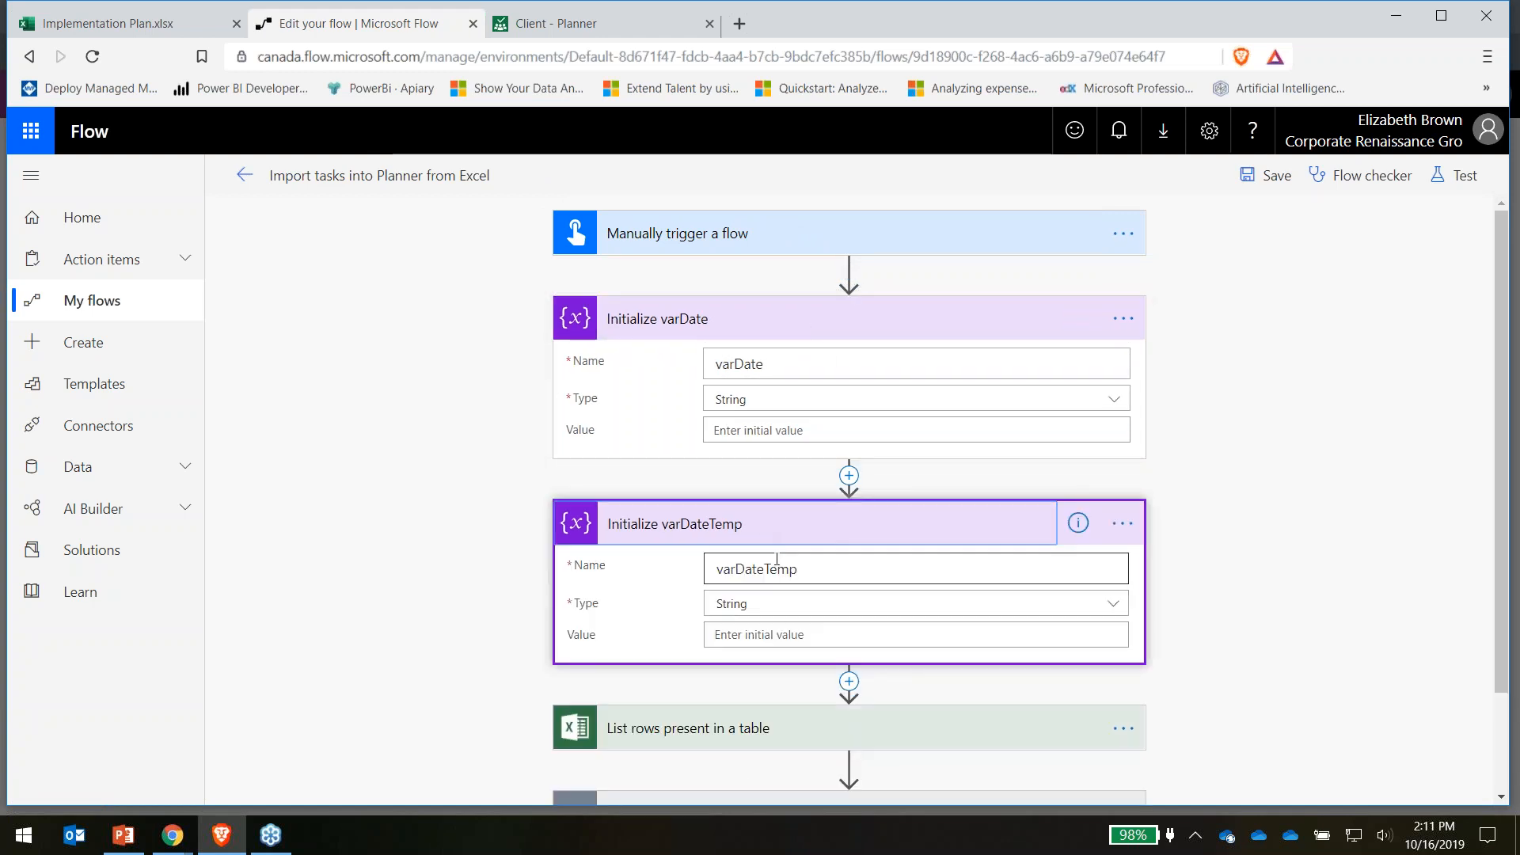
click(812, 325)
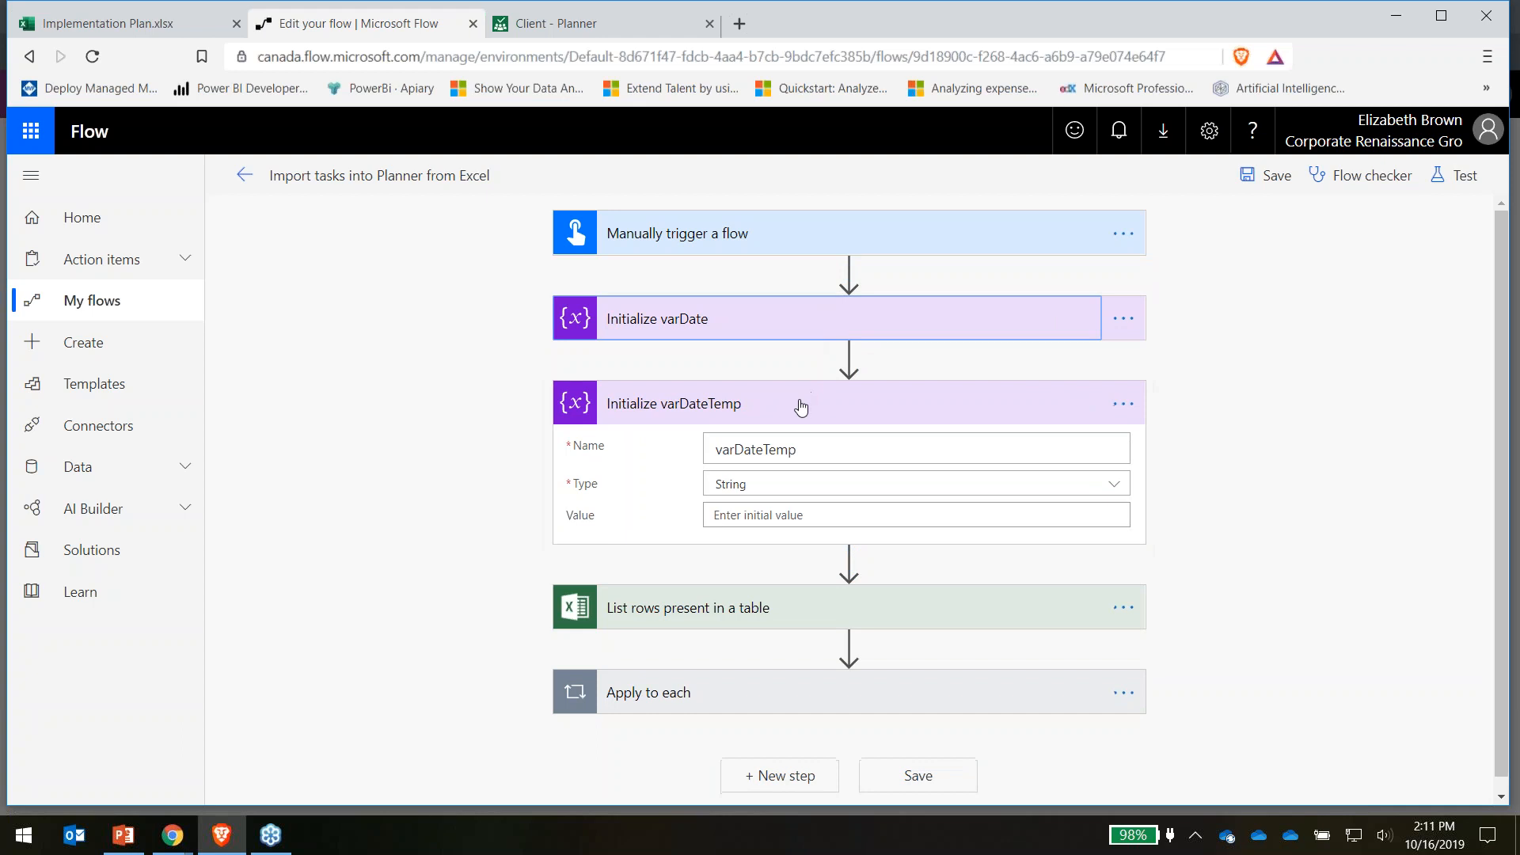
click(754, 405)
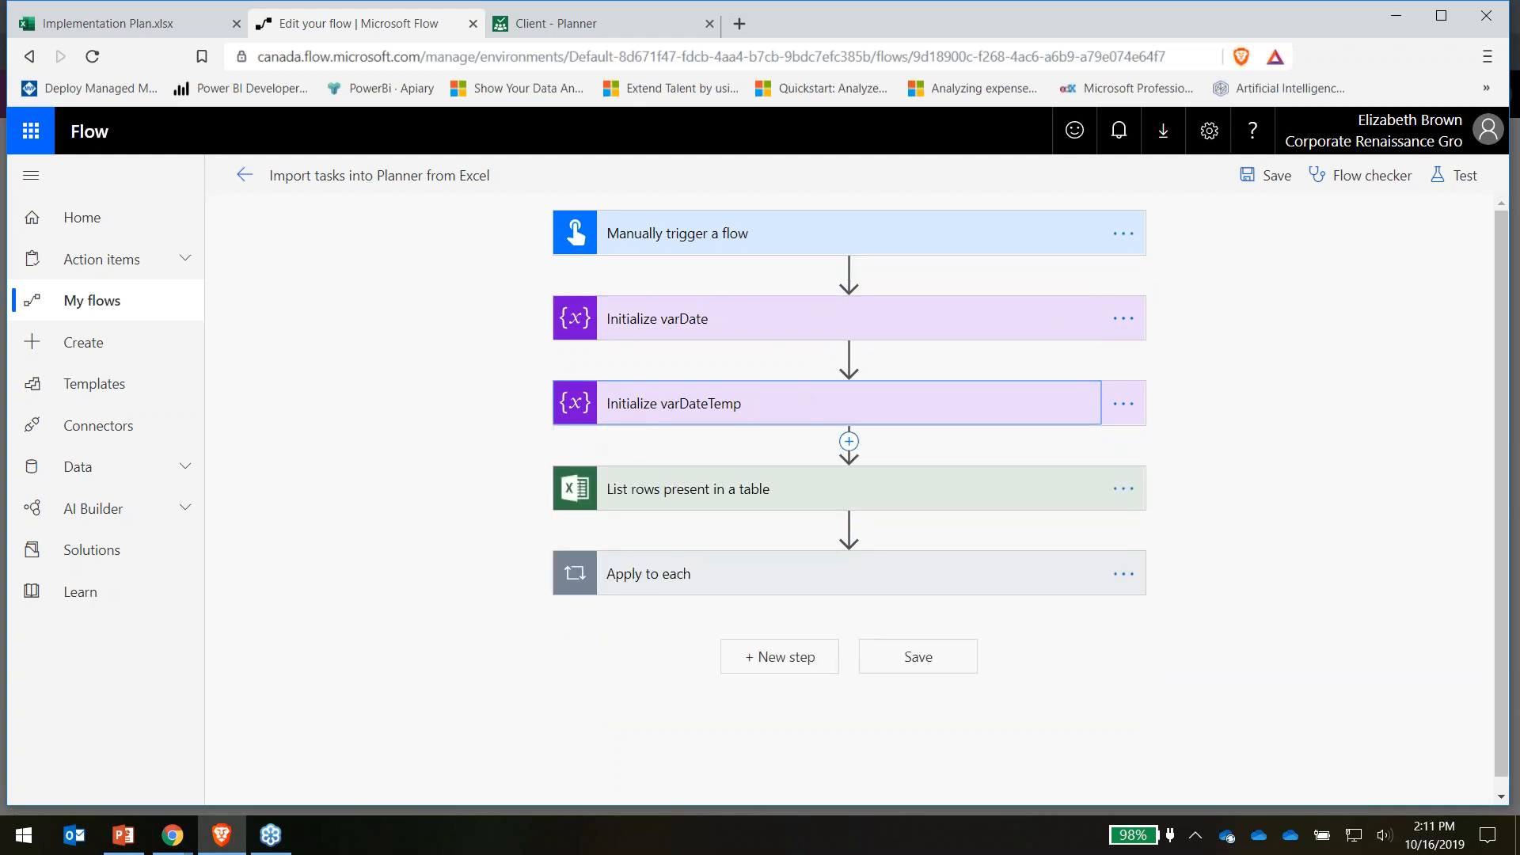
click(719, 493)
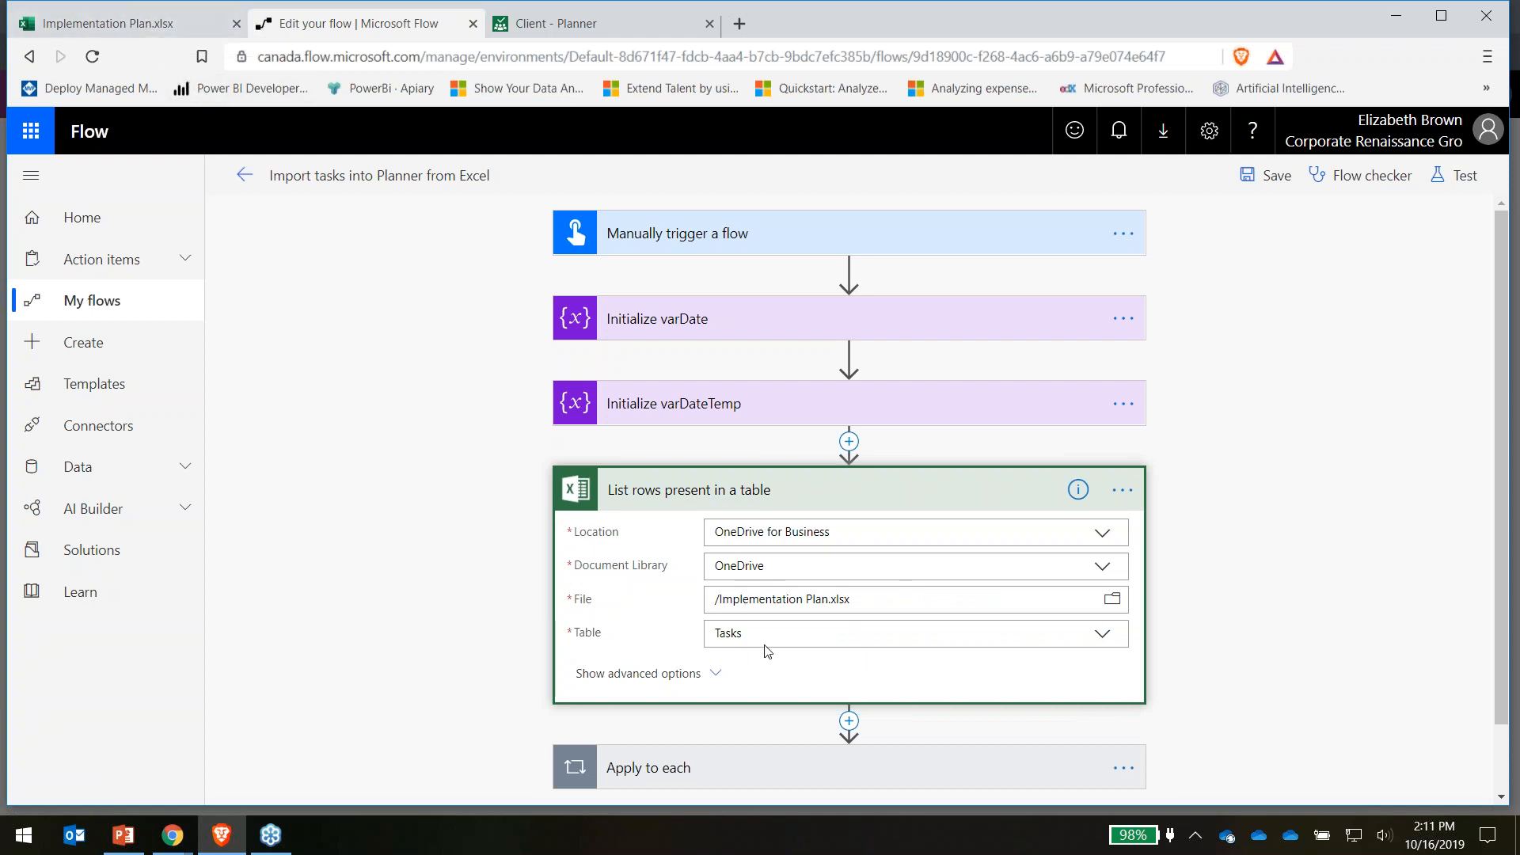
Add a new sheet to the Implementation Plan workbook and enter header1 and header2 in A1:B1, with 1 and 2 below
click(119, 23)
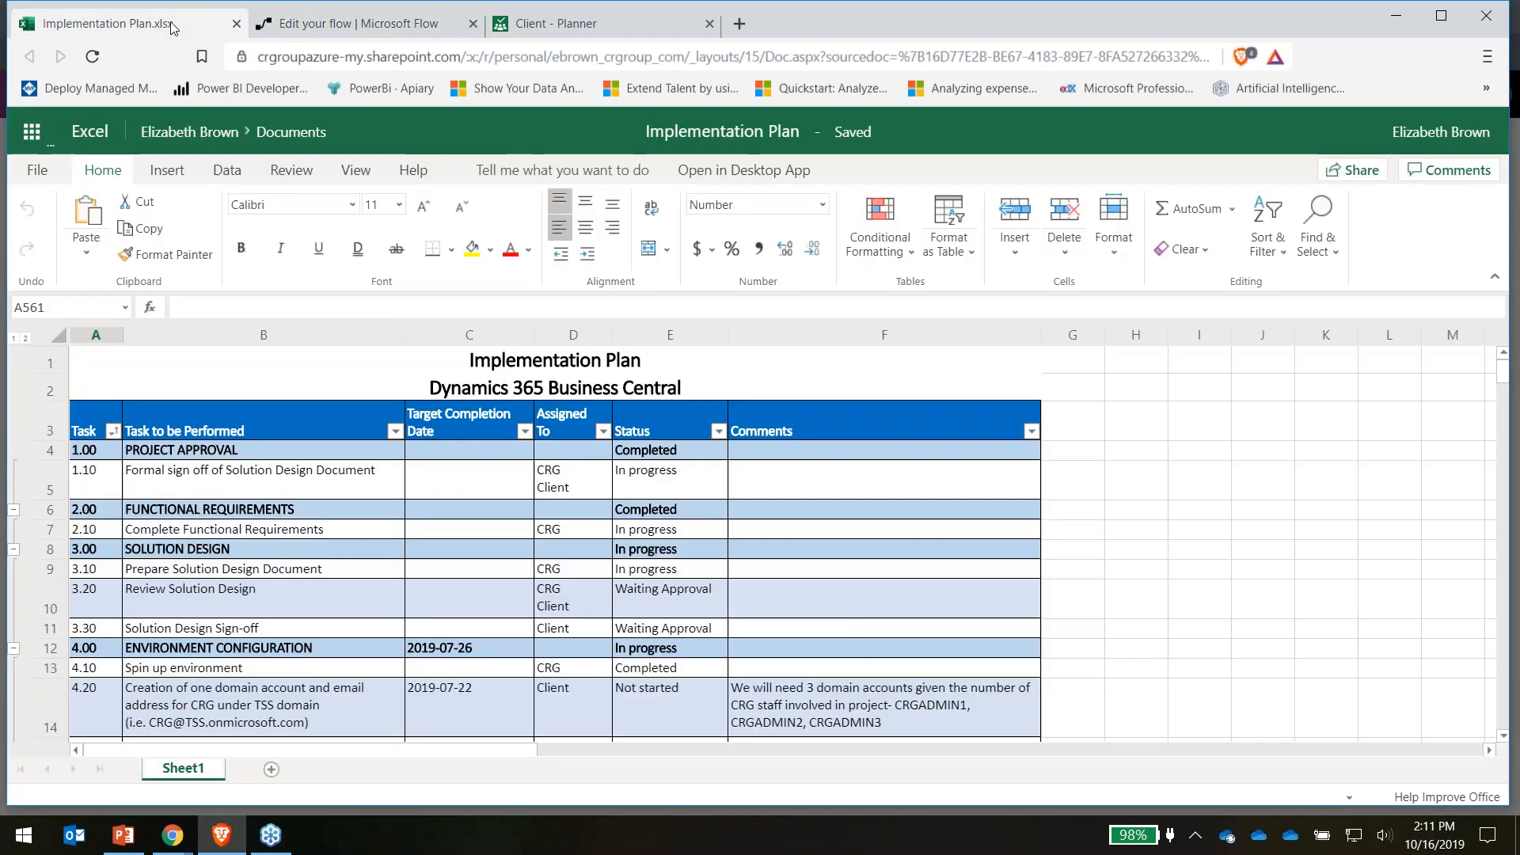
click(271, 770)
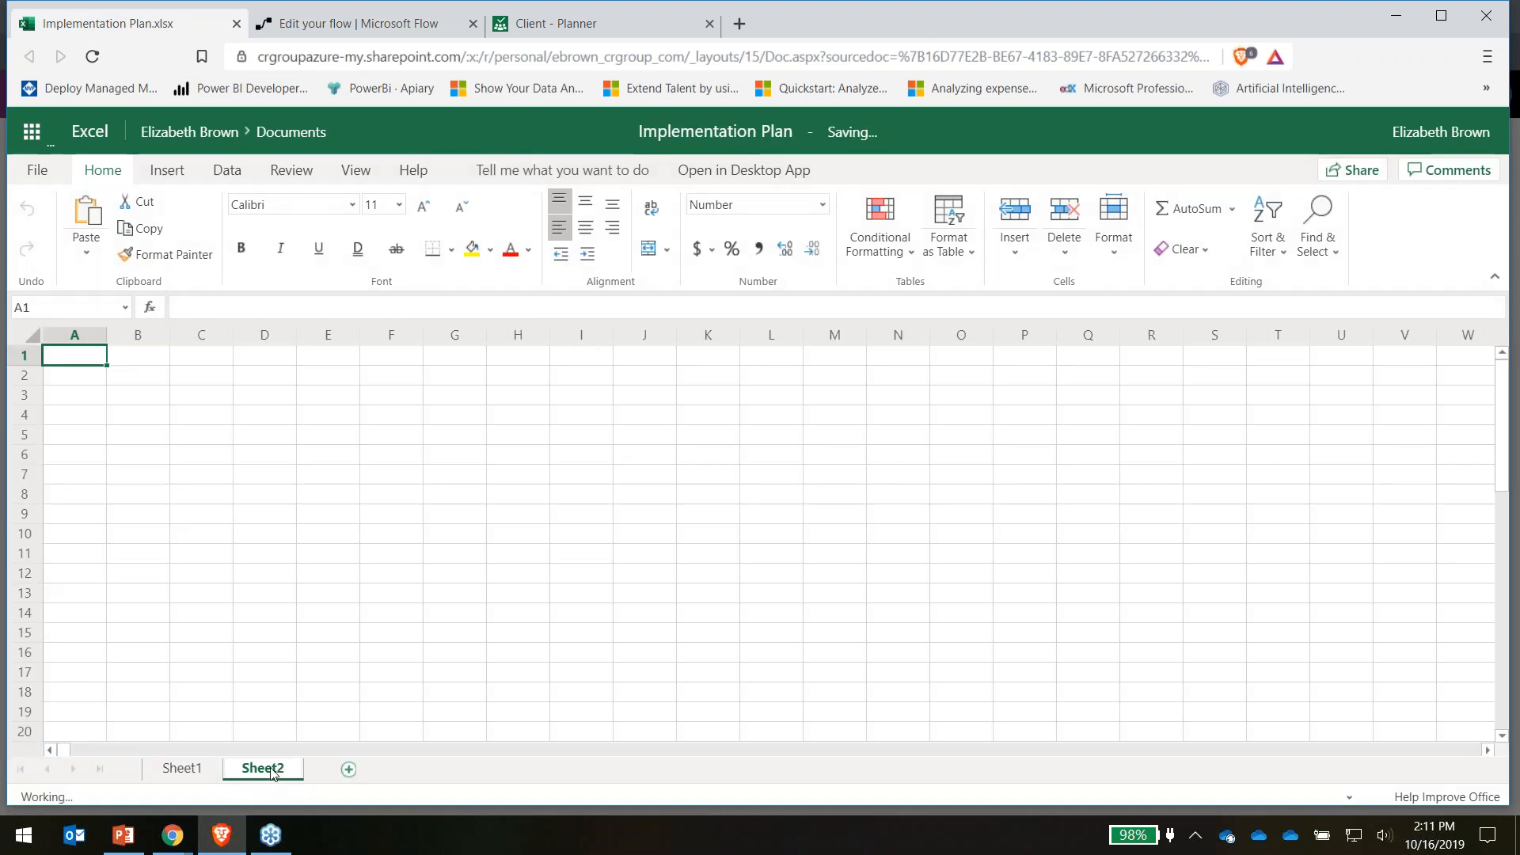
text(h)
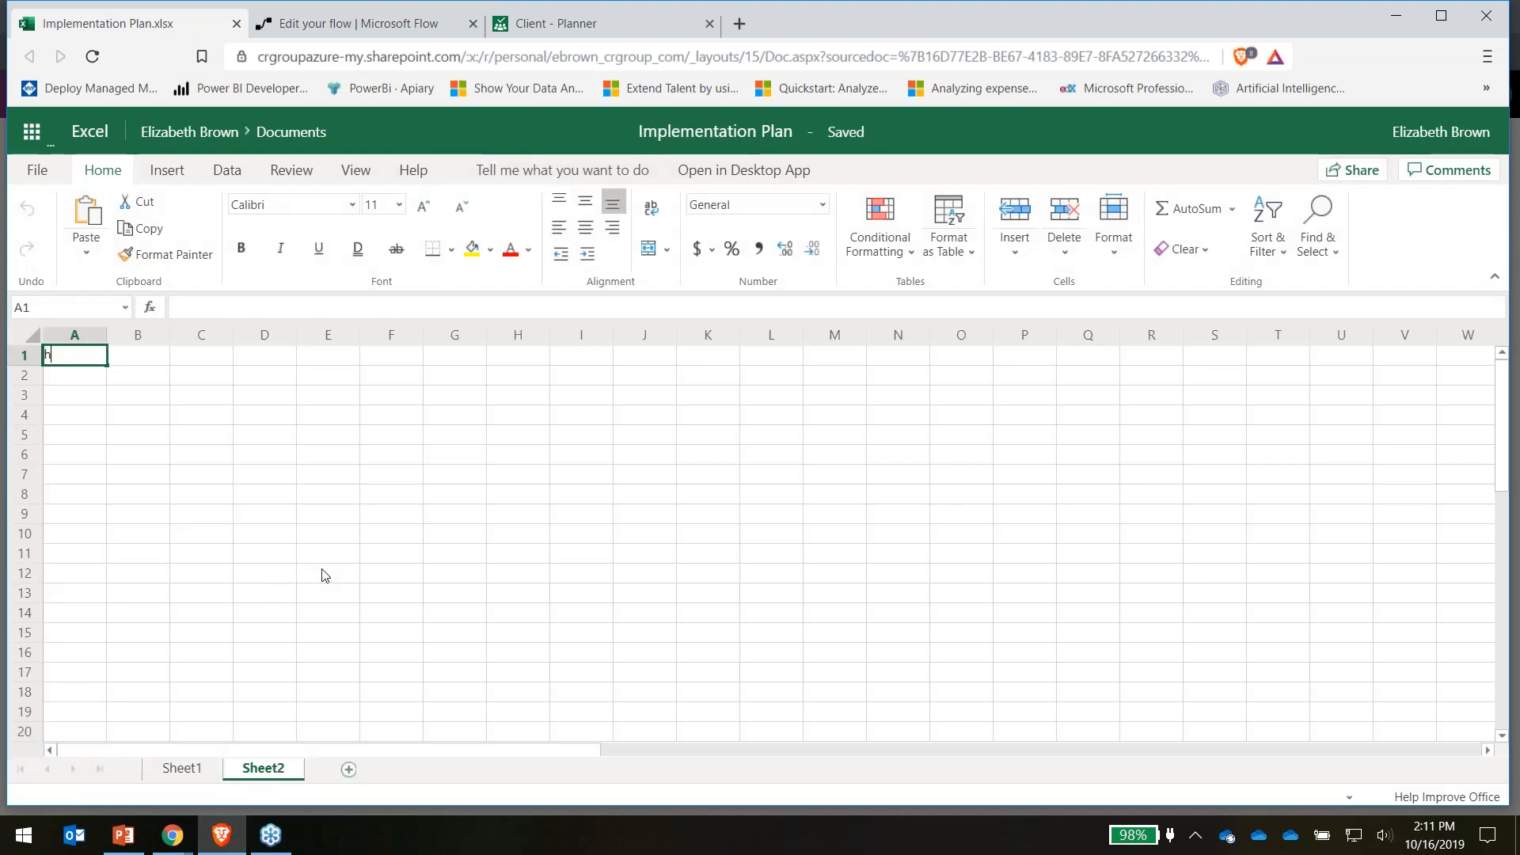
text(eader1)
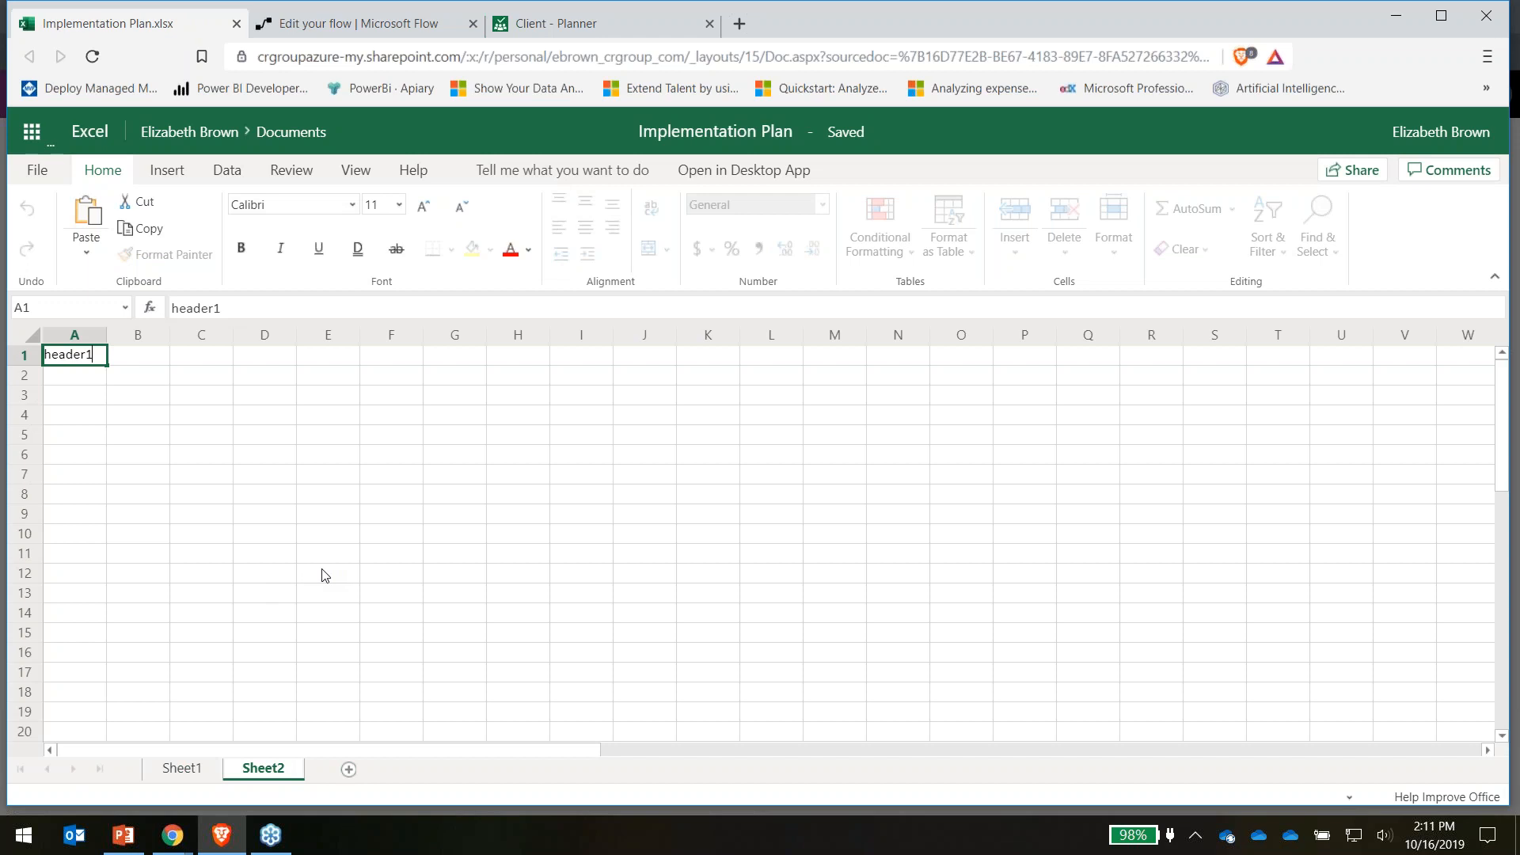
key(Tab)
text(header)
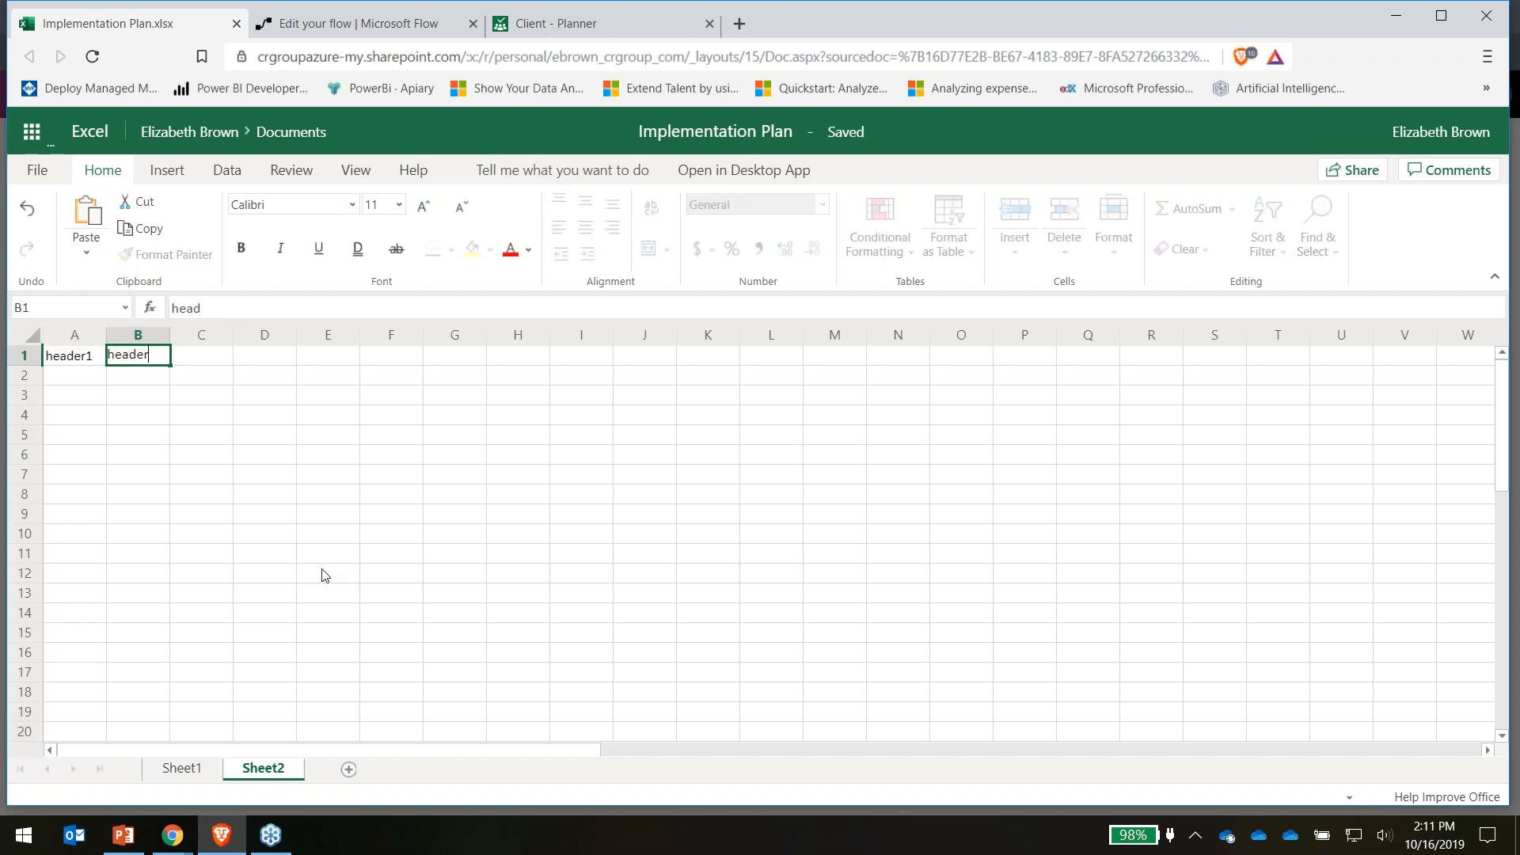
text(2)
key(Return)
text(1)
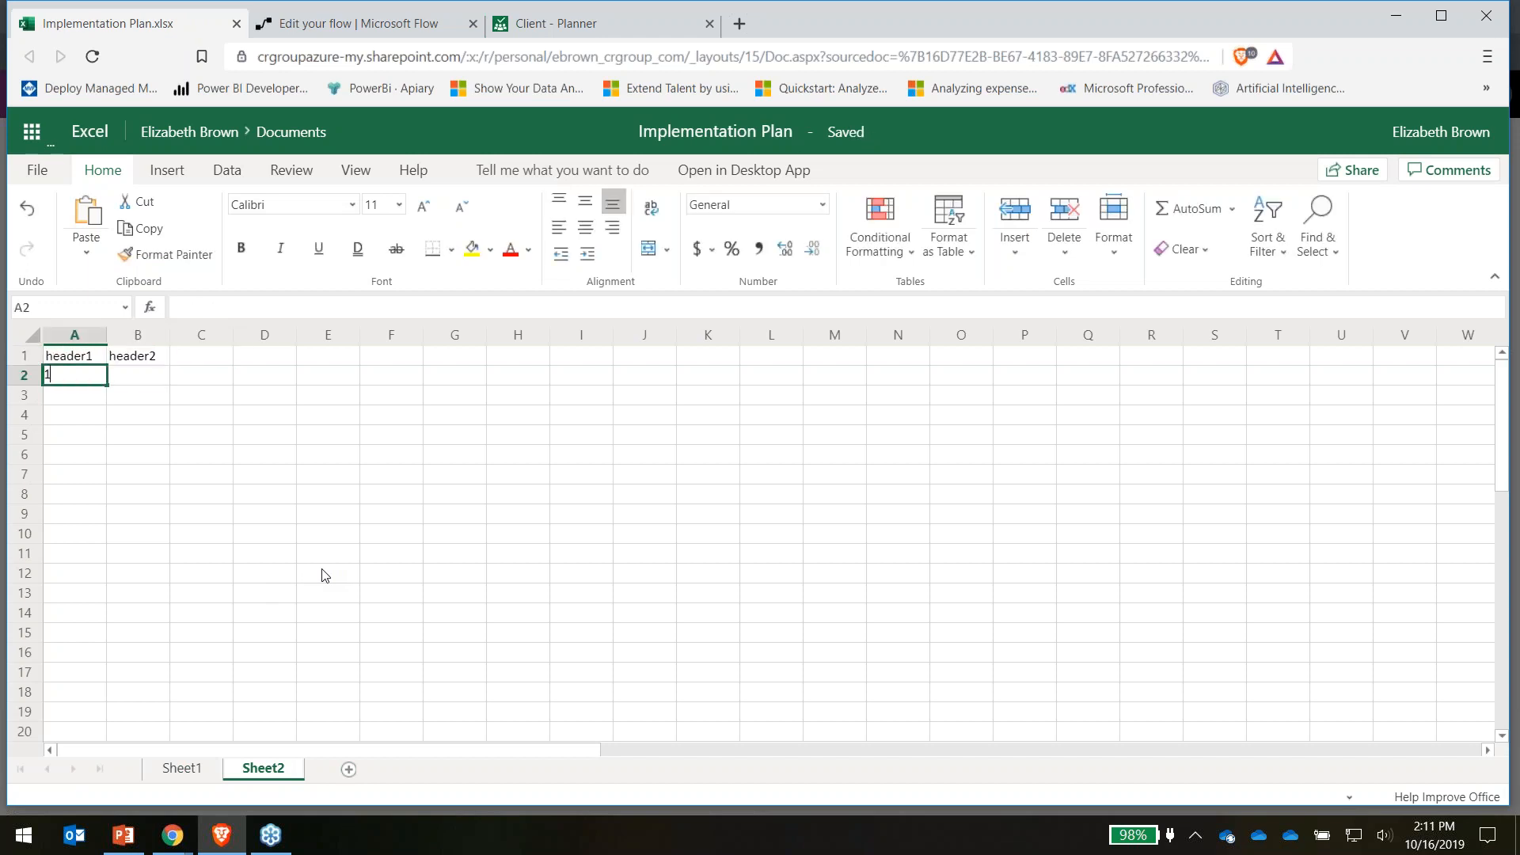
key(Tab)
text(2)
Start creating a table with headers from A1:B2 on the new sheet, and cancel it
key(ctrl+a)
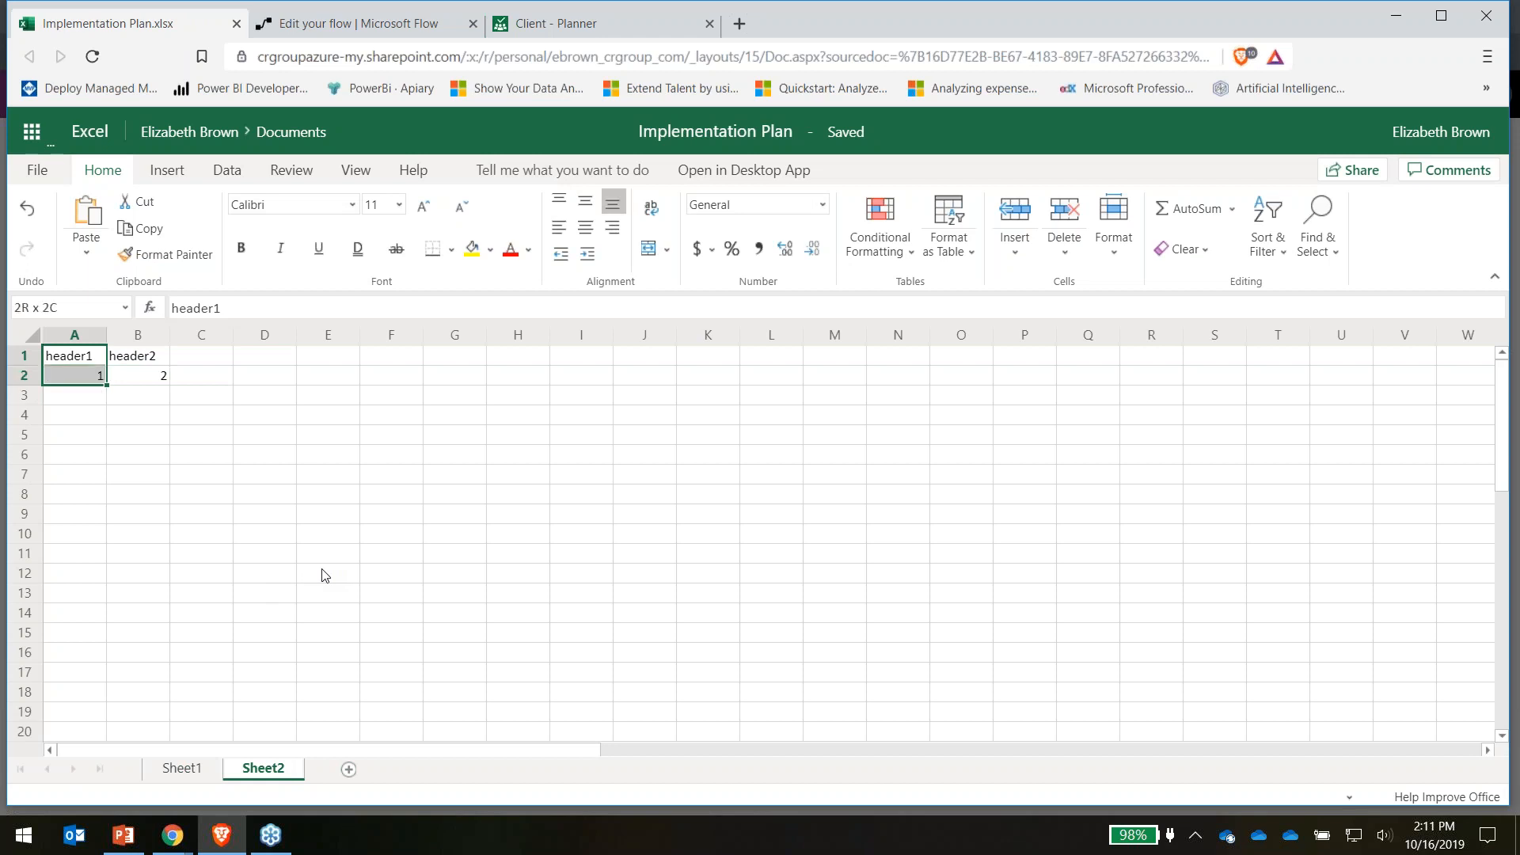
click(188, 171)
click(150, 222)
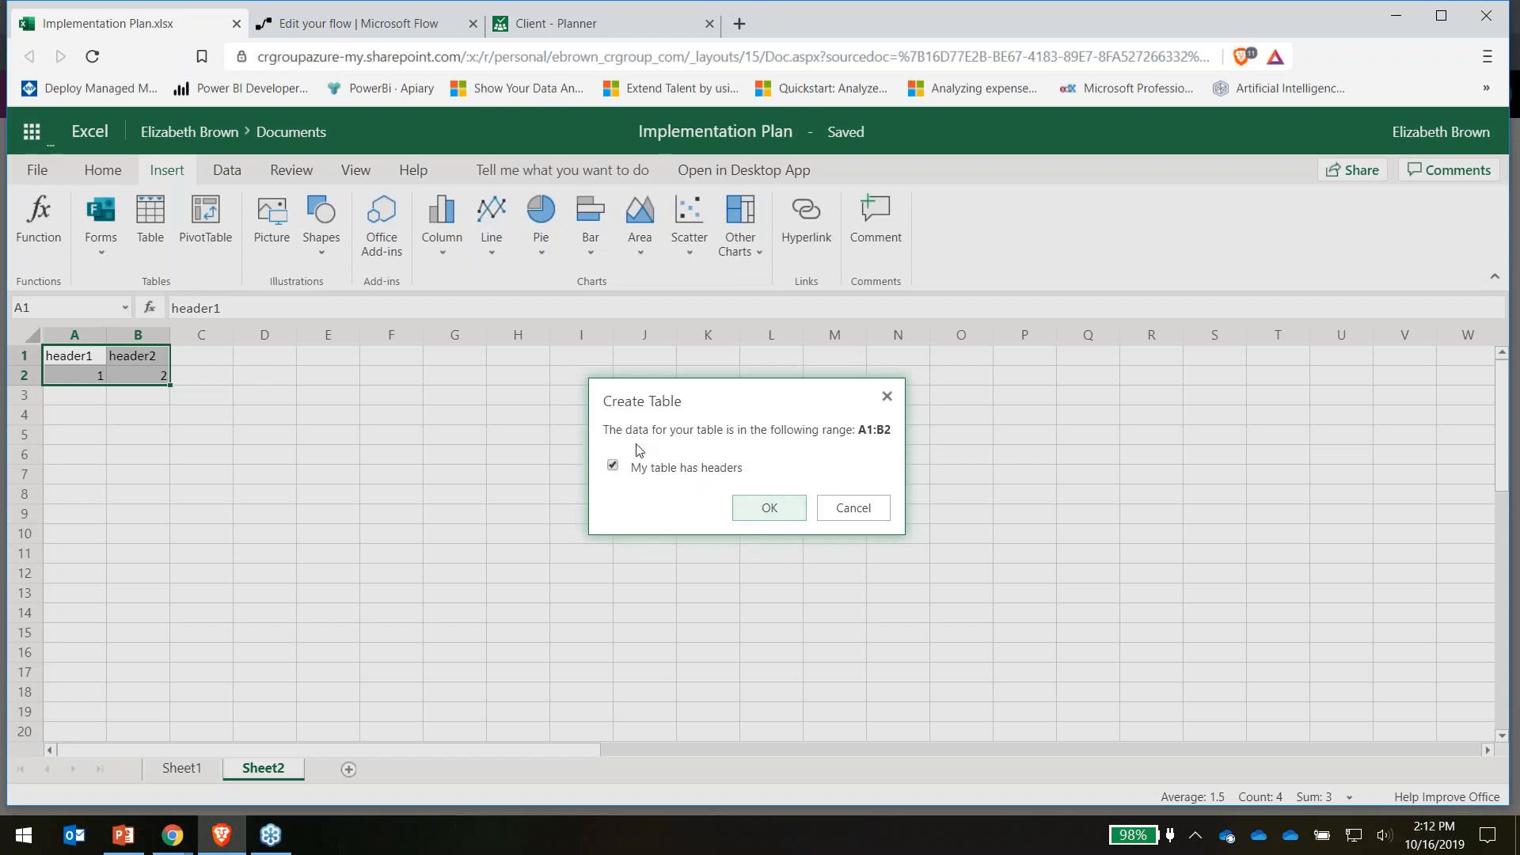
click(617, 467)
click(615, 466)
click(852, 511)
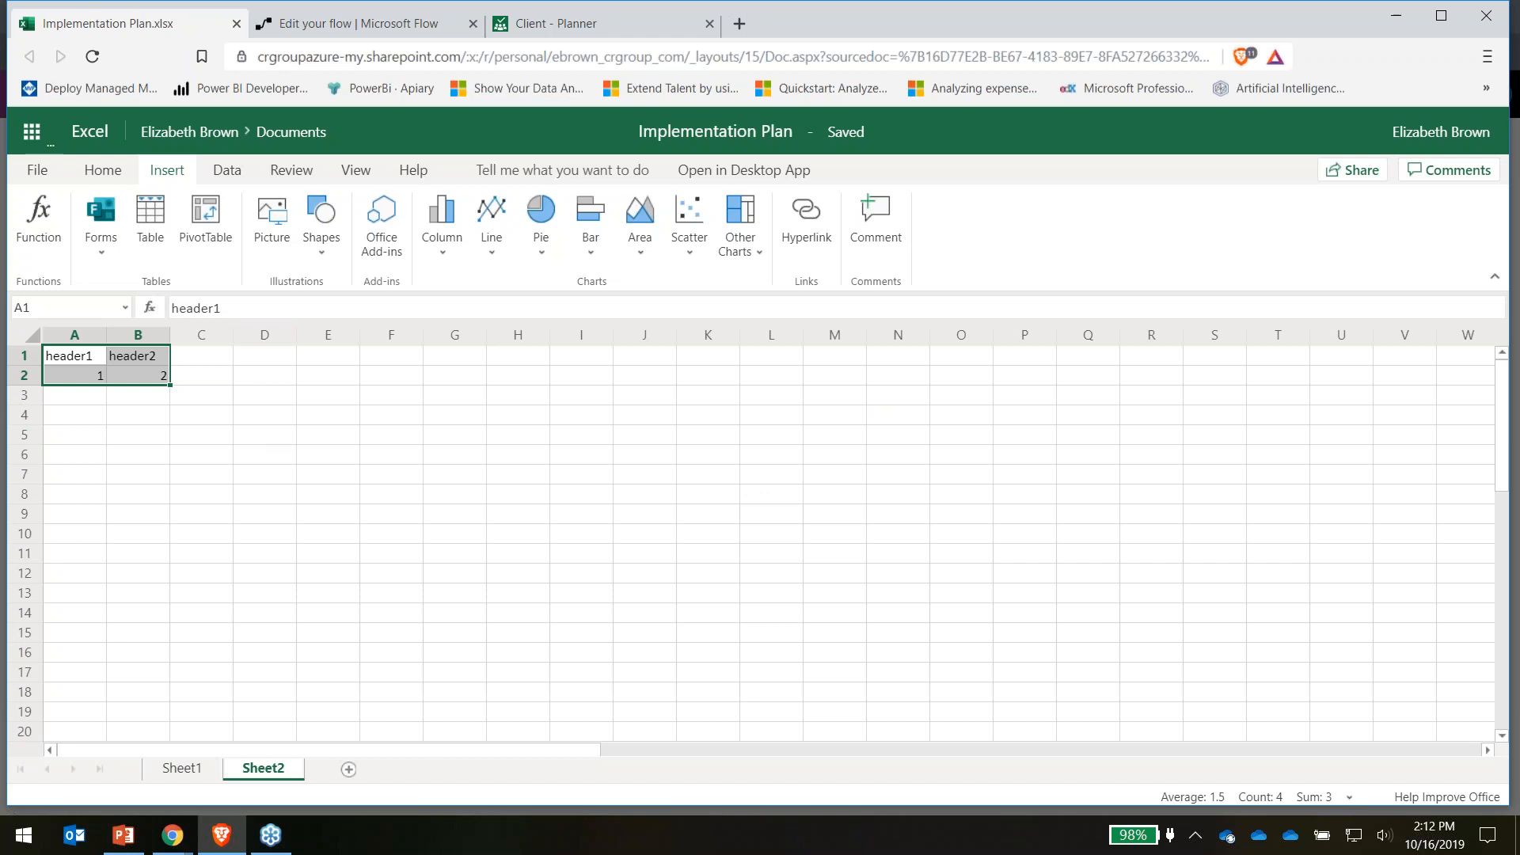
Close the Implementation Plan workbook and return to the Client plan in Planner
click(665, 18)
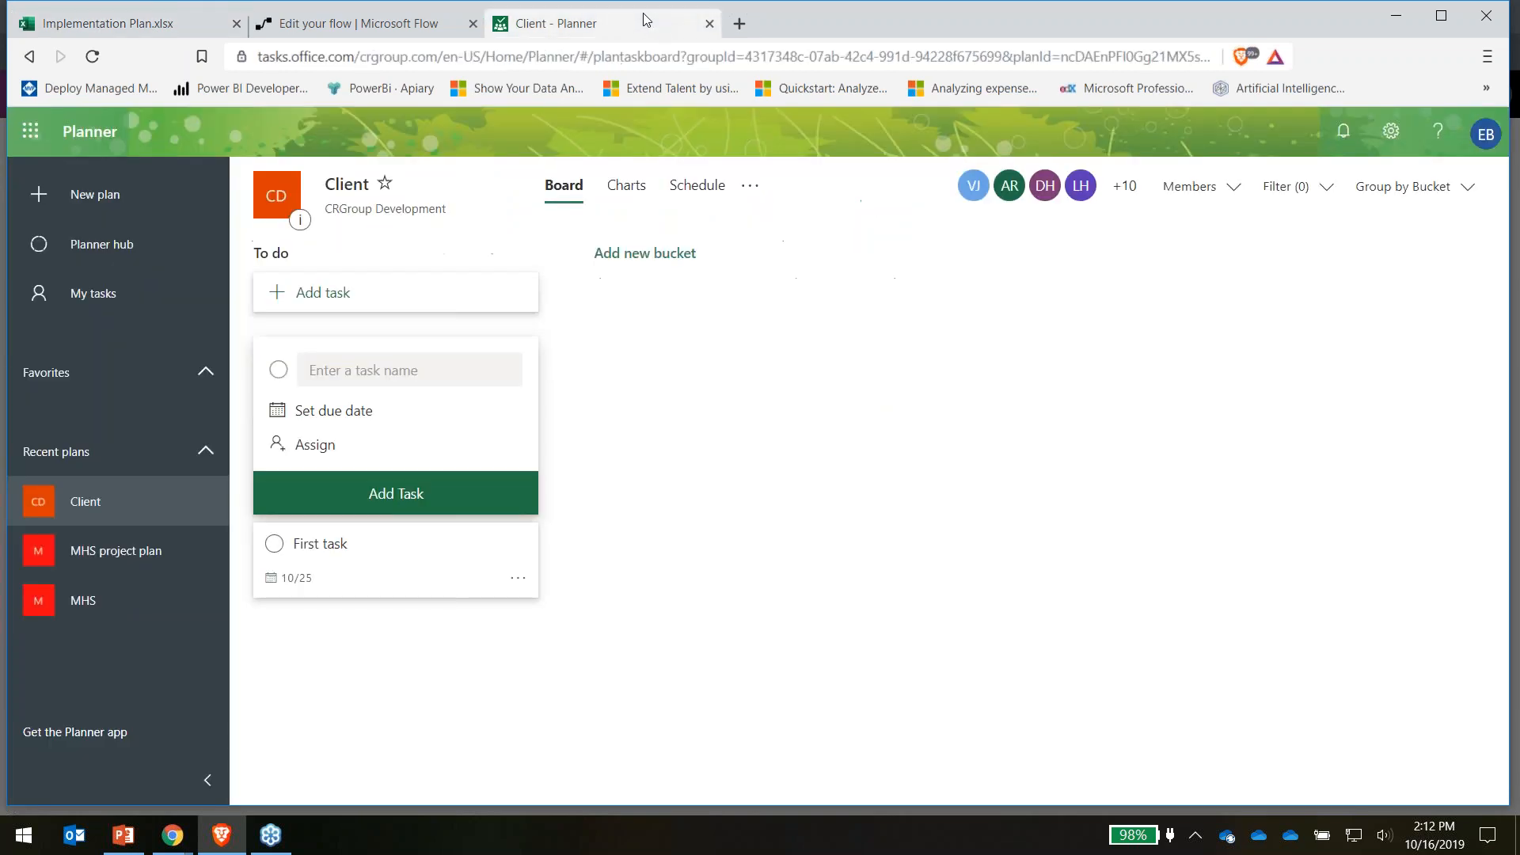
click(127, 25)
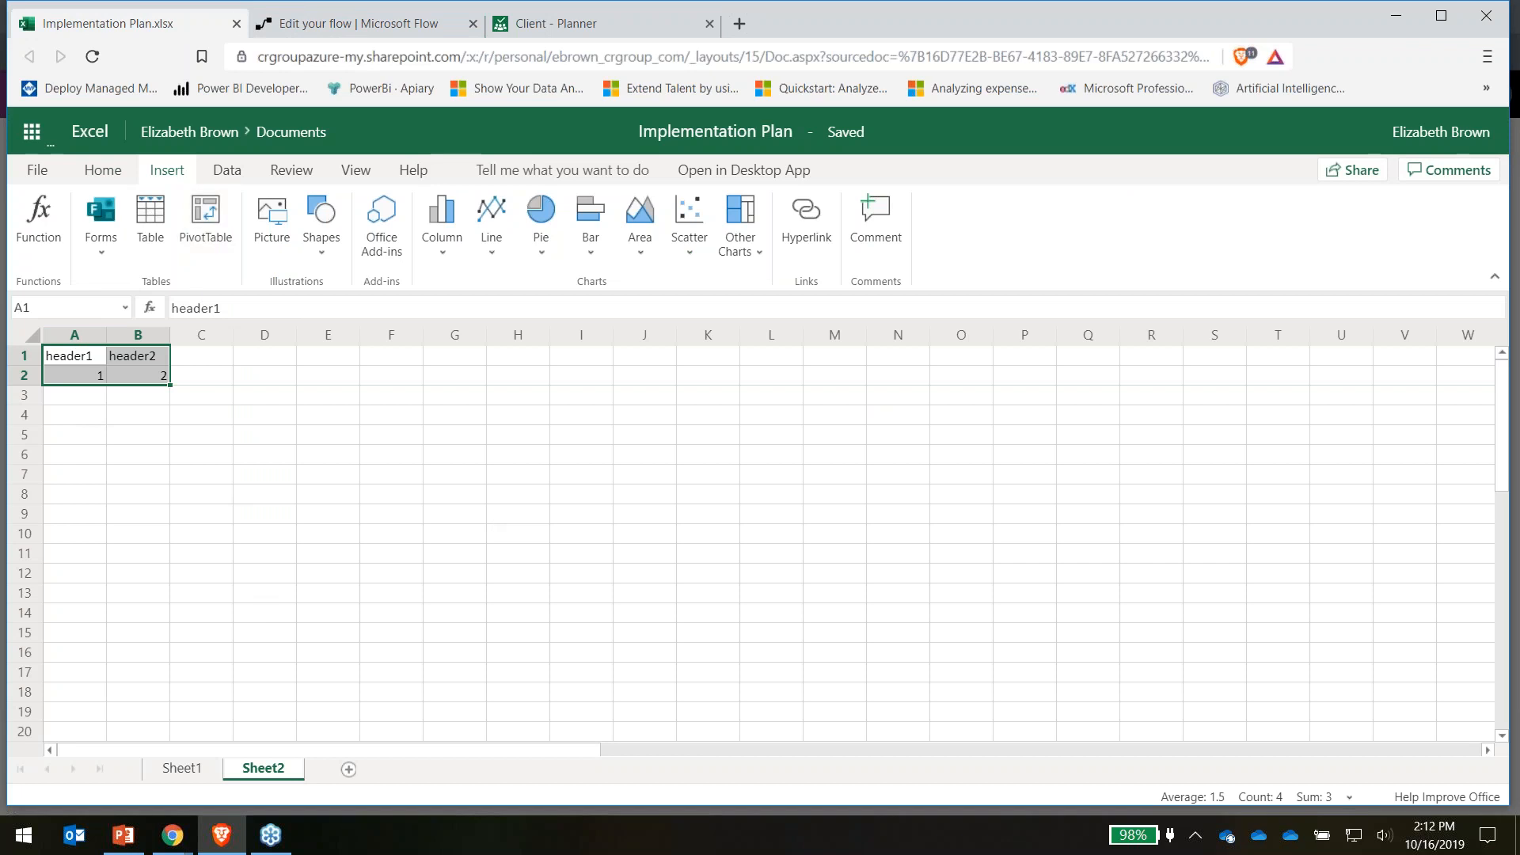
click(236, 24)
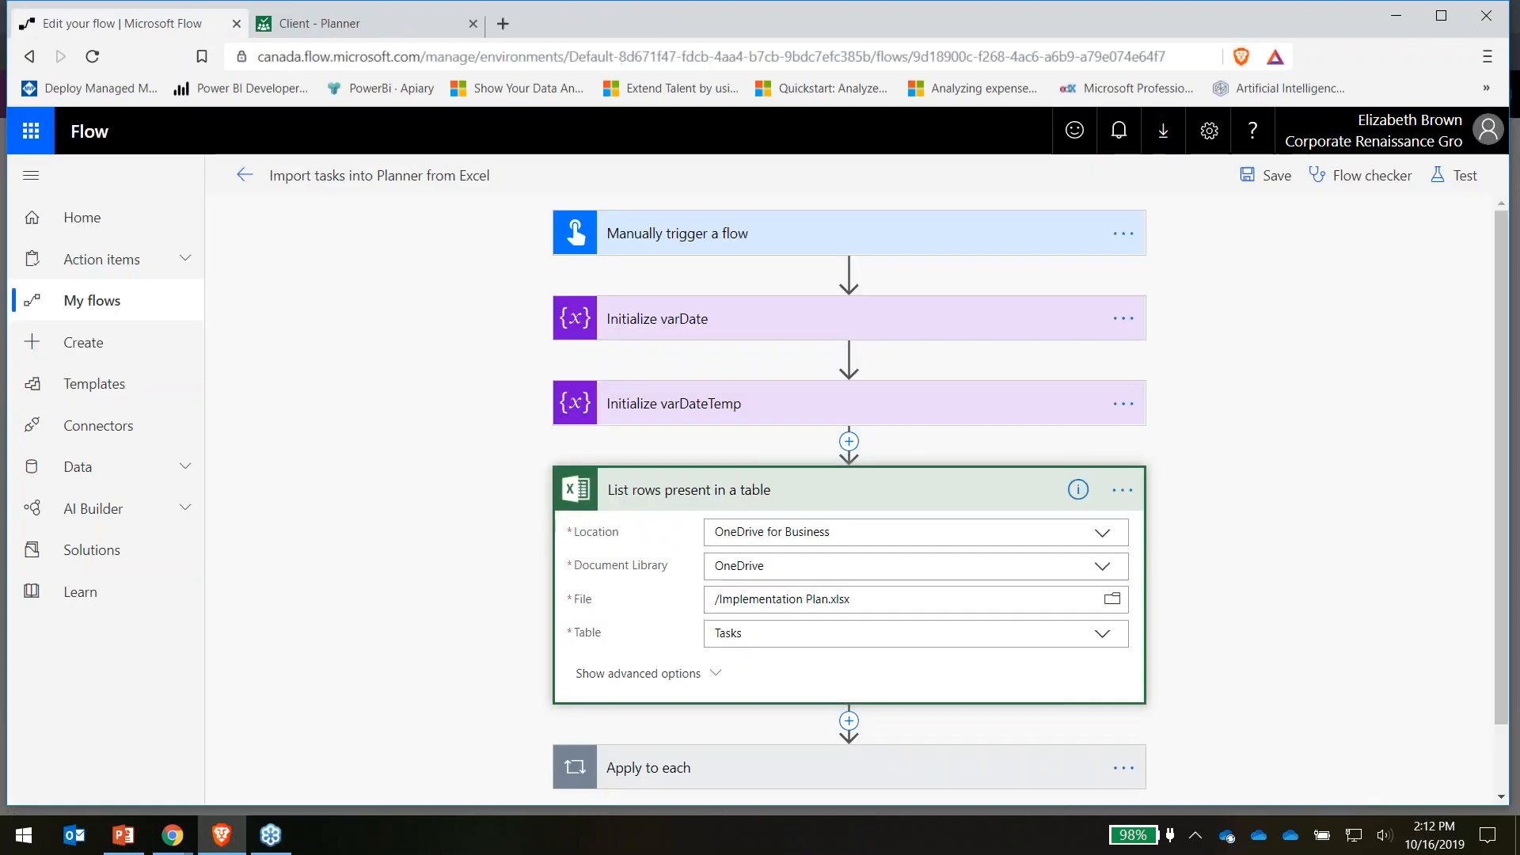
click(307, 24)
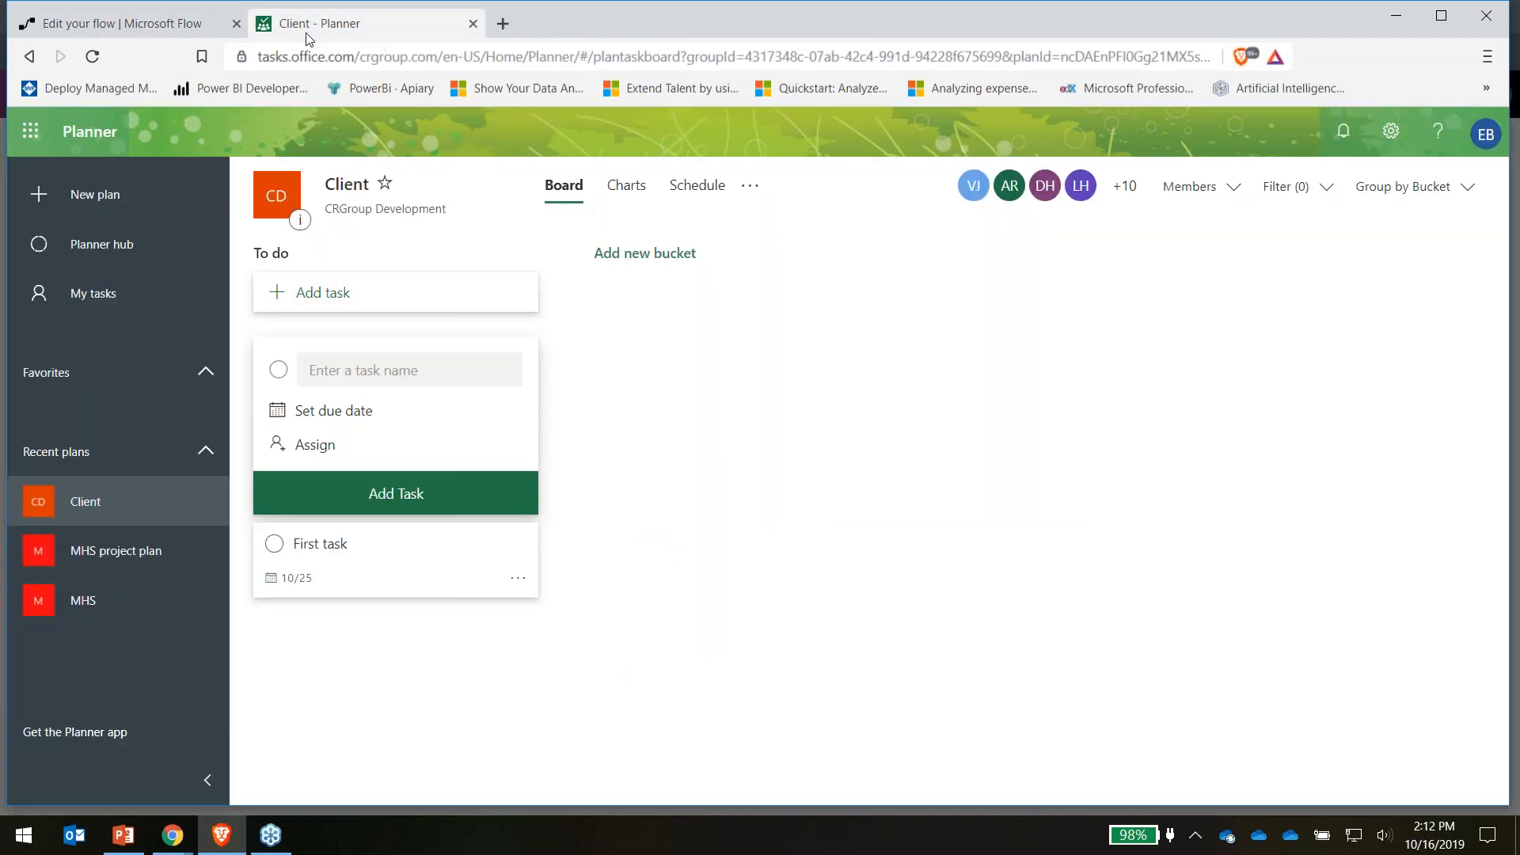
Return to the flow editor and examine the Apply to each loop and the settings of its Create a task action
click(119, 23)
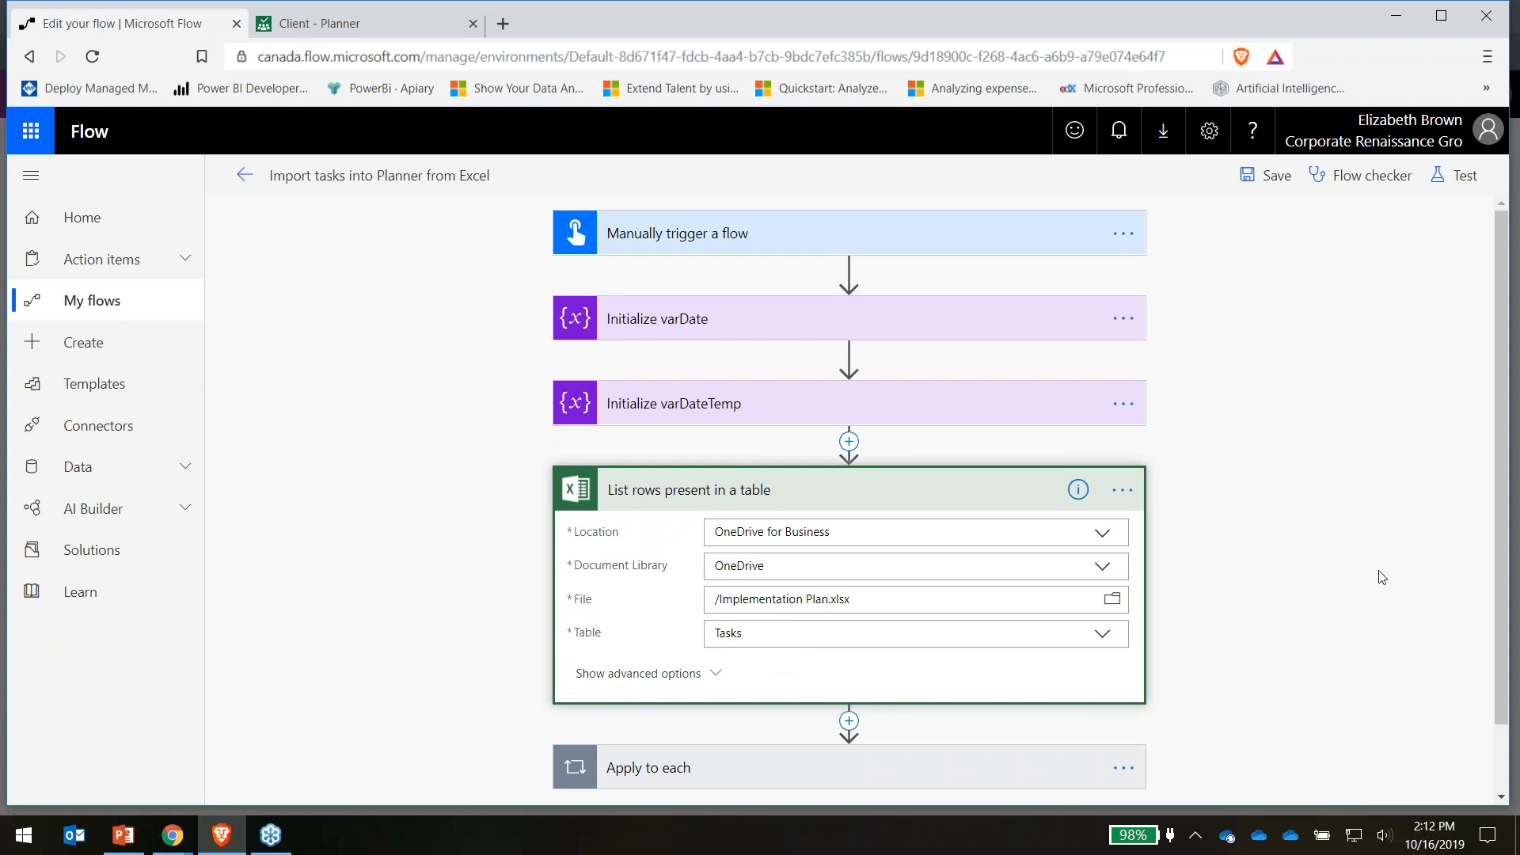
scroll(1365, 563, down, 1)
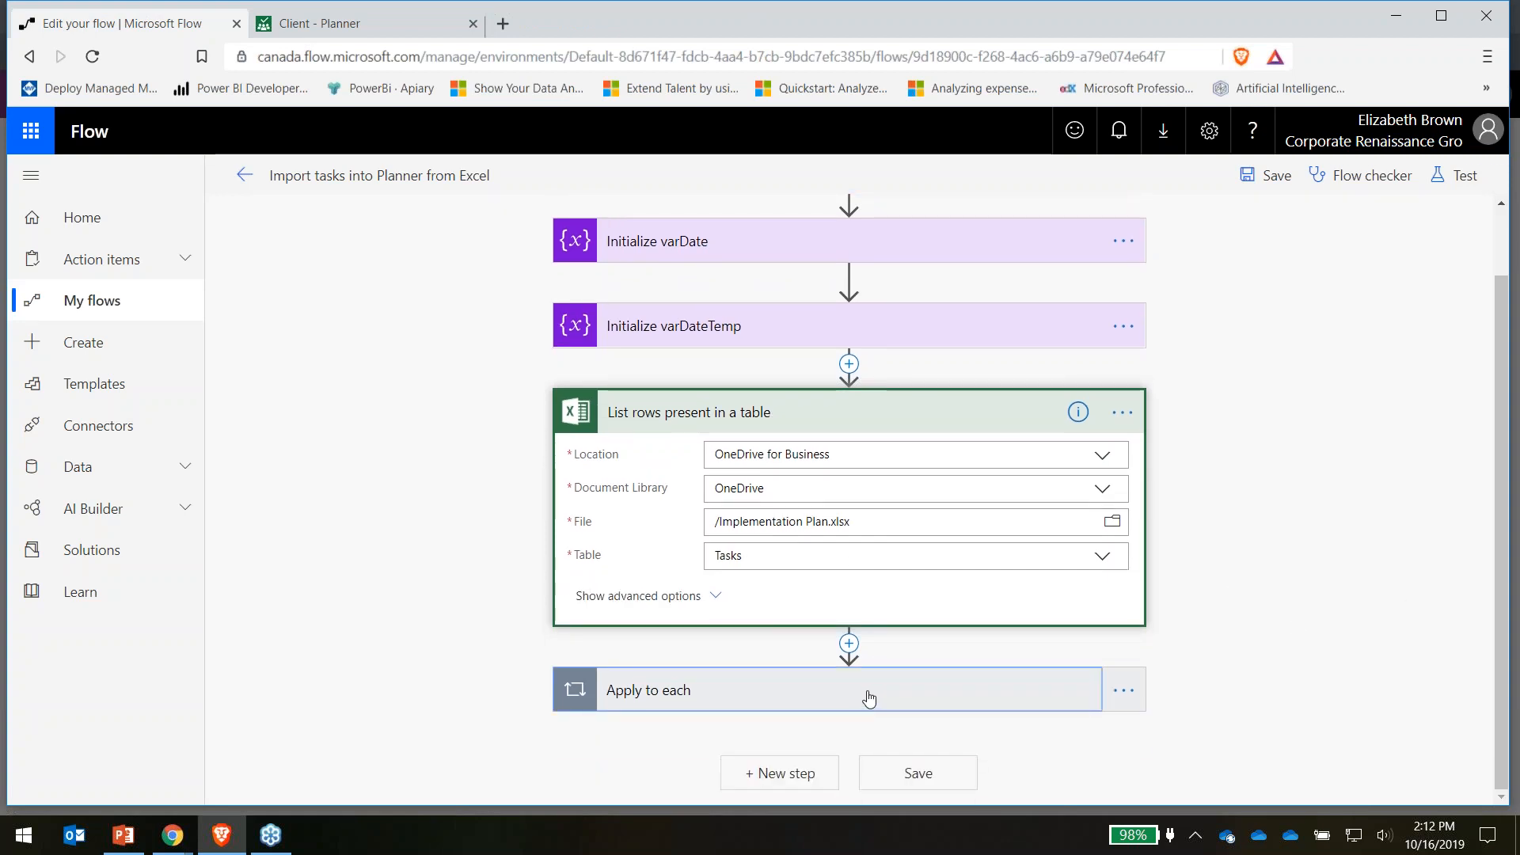
click(863, 688)
scroll(1197, 594, down, 4)
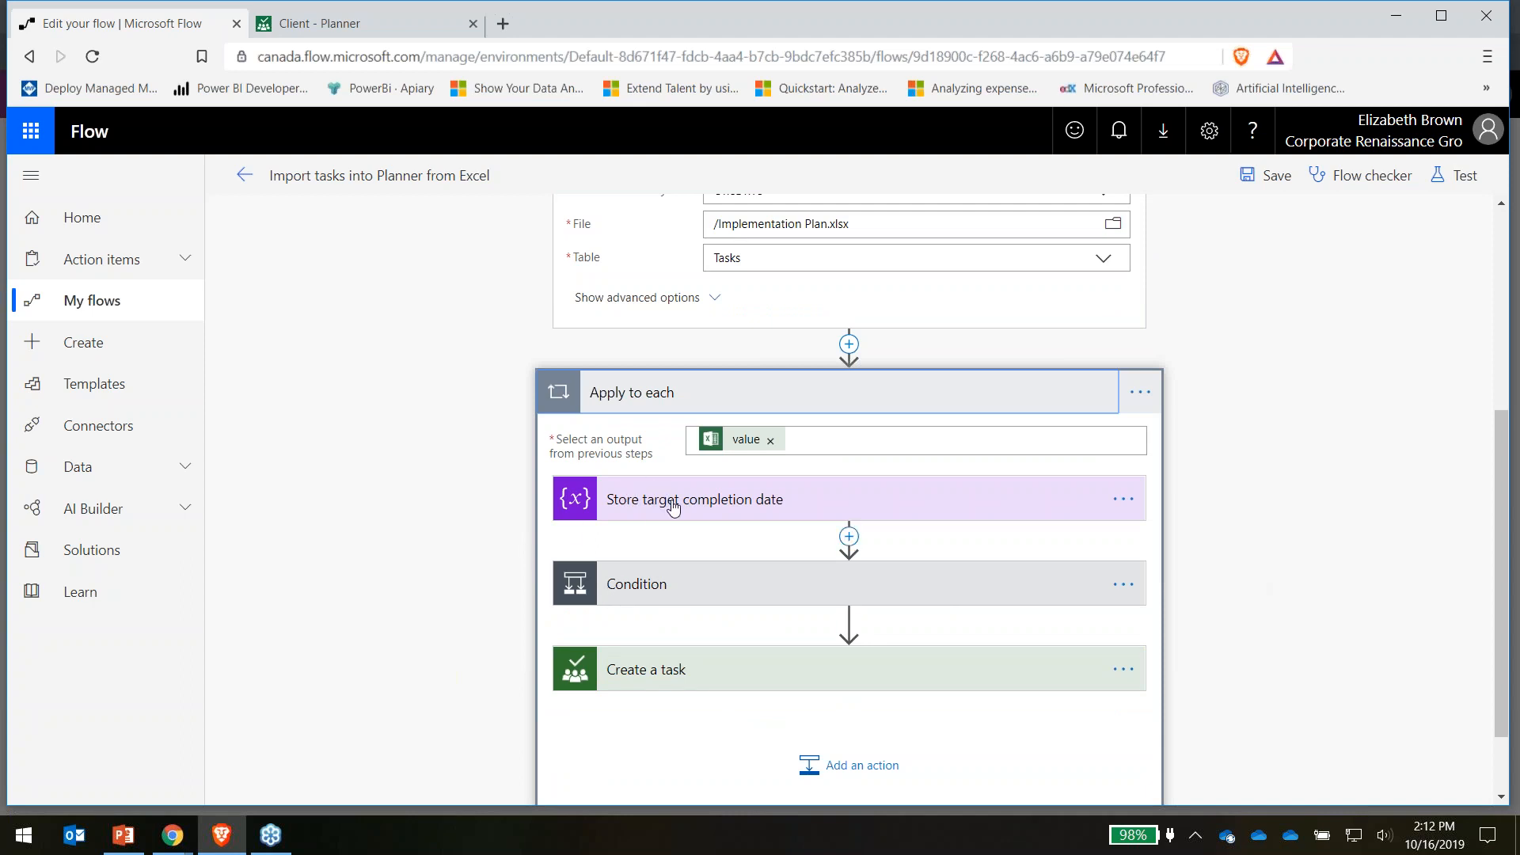
click(784, 673)
scroll(1228, 605, down, 4)
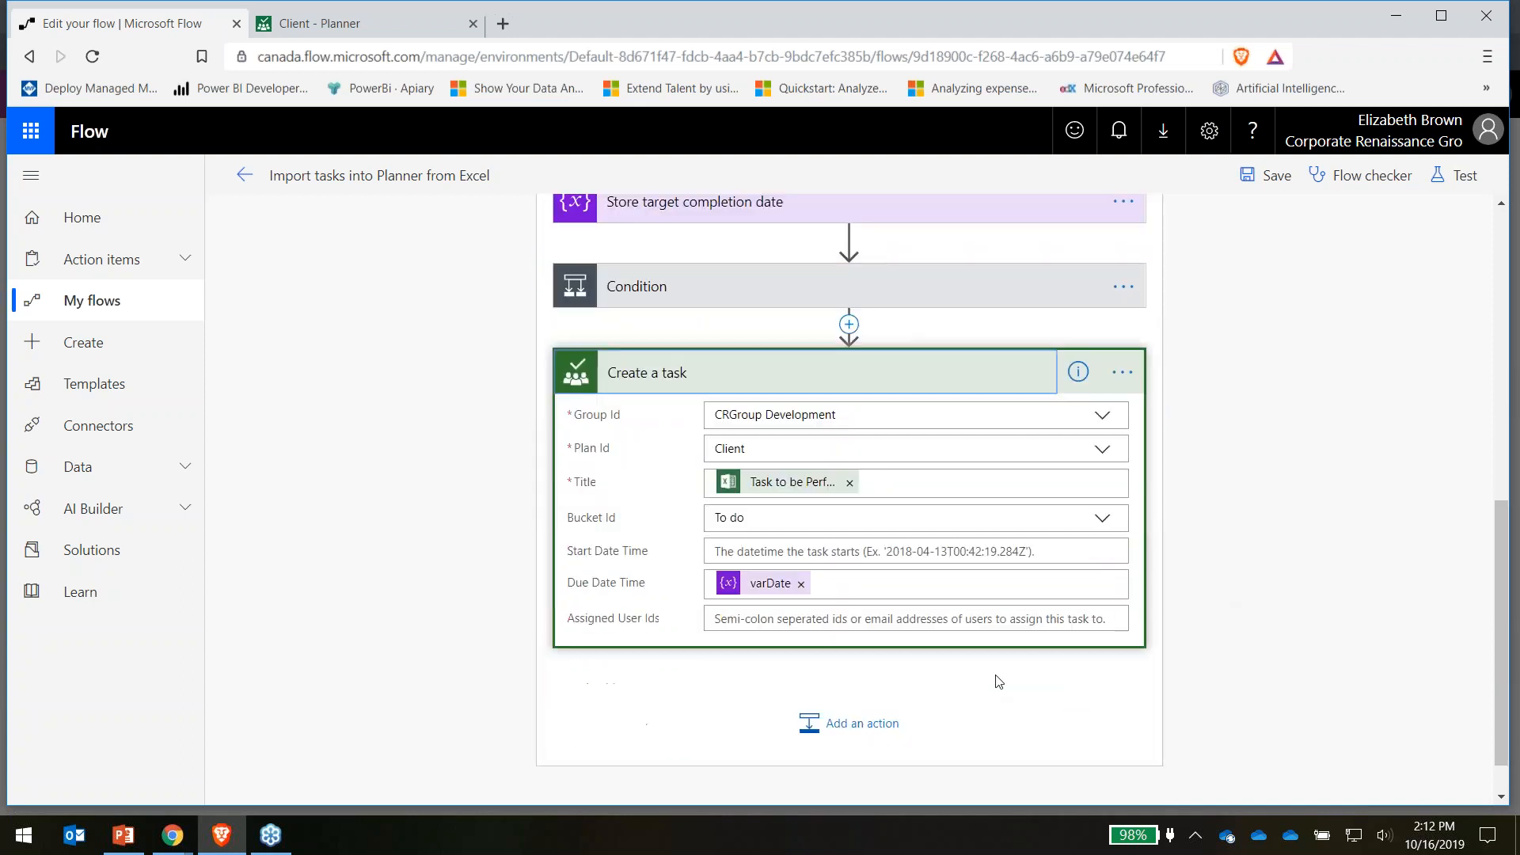
click(318, 23)
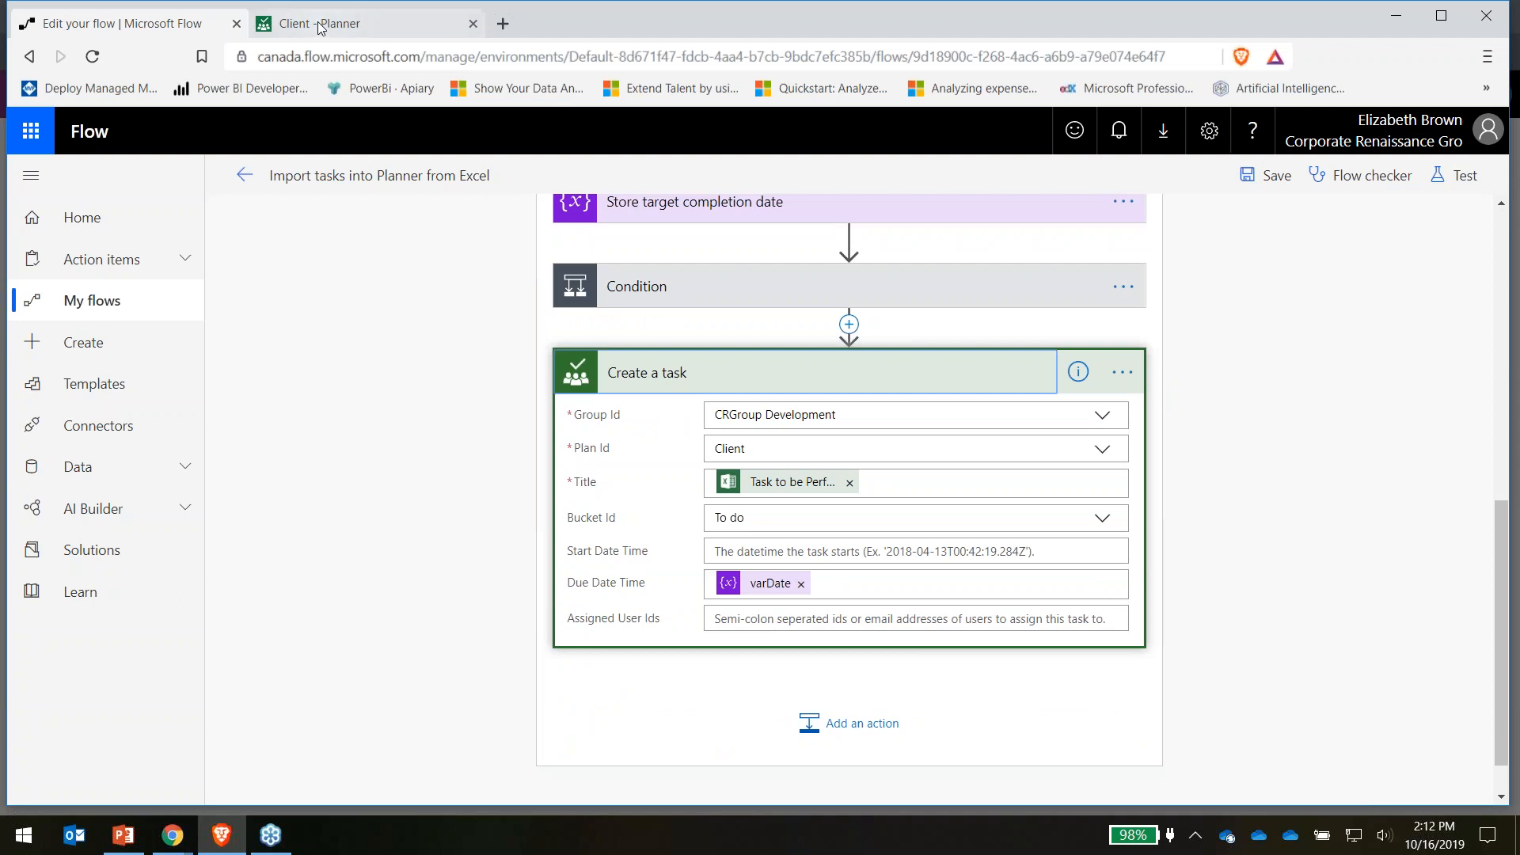
key(ctrl+shift+Tab)
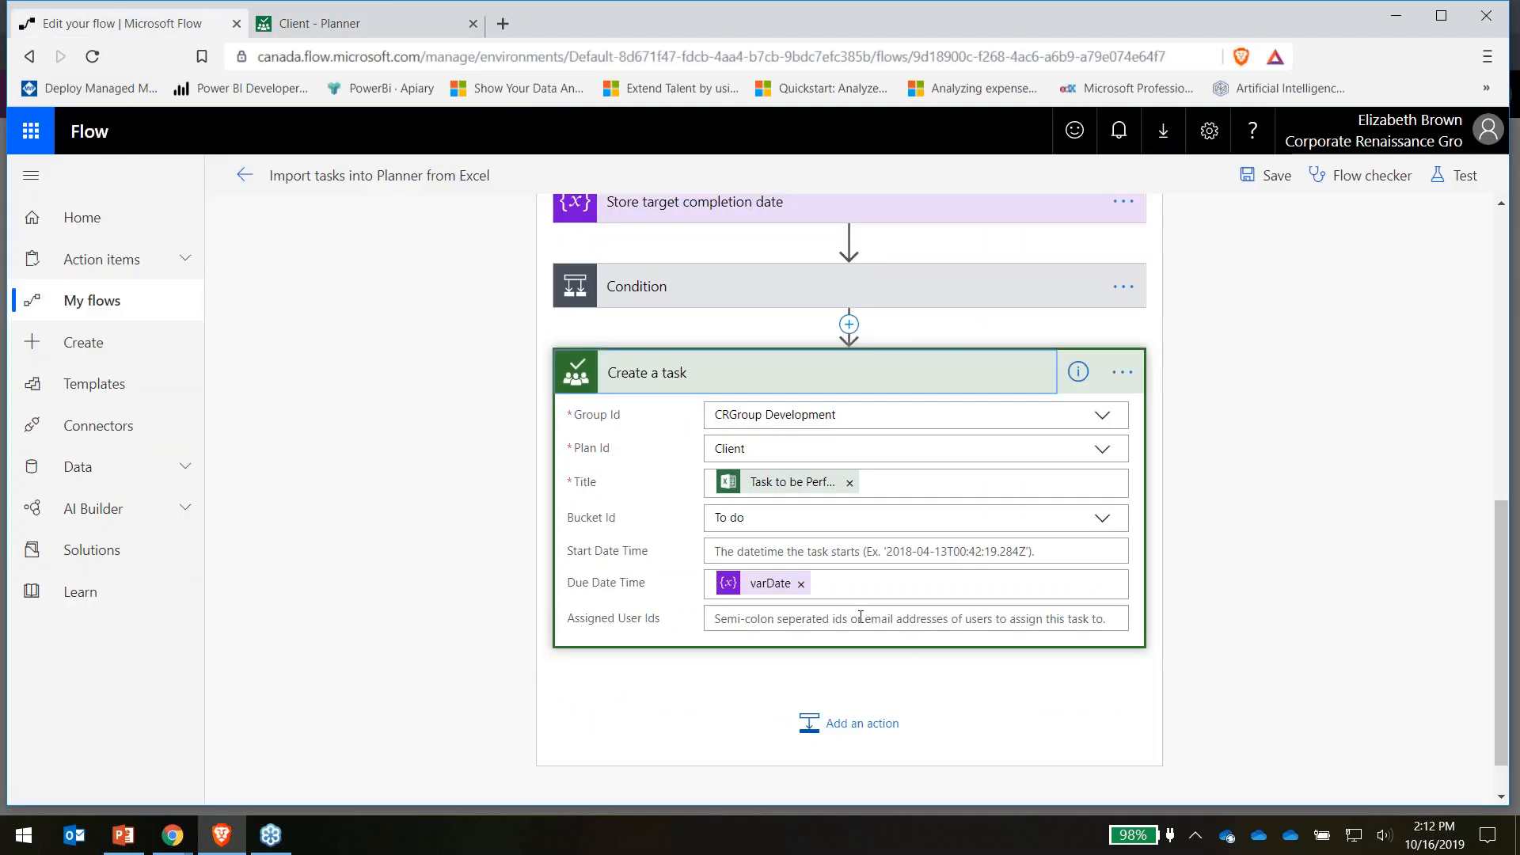
Examine the Store target completion date action and the length expression in the Condition inside the Apply to each loop
scroll(899, 441, up, 3)
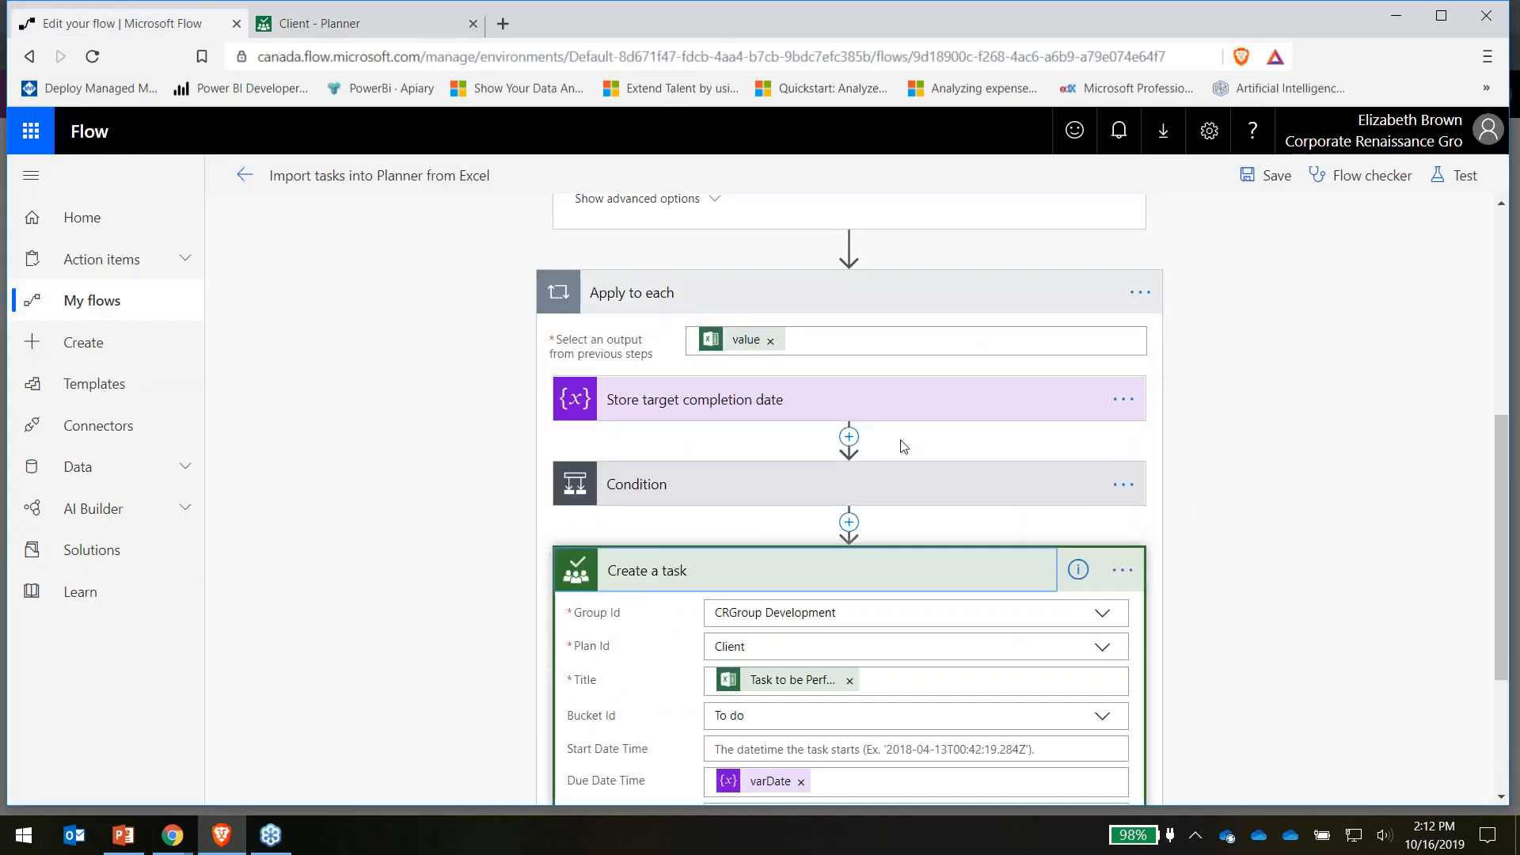
click(766, 403)
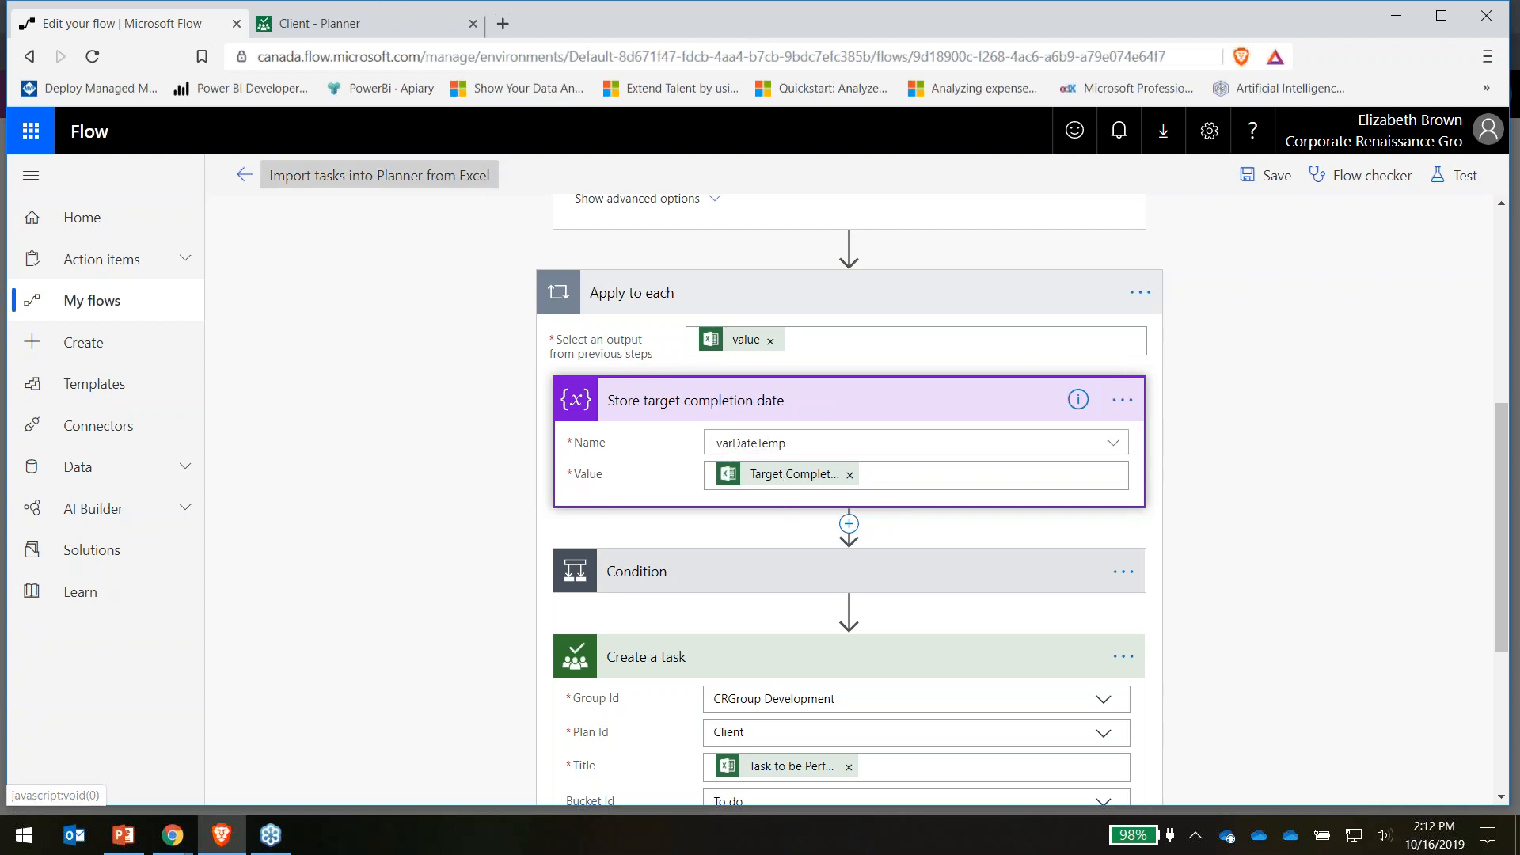
click(740, 571)
click(690, 631)
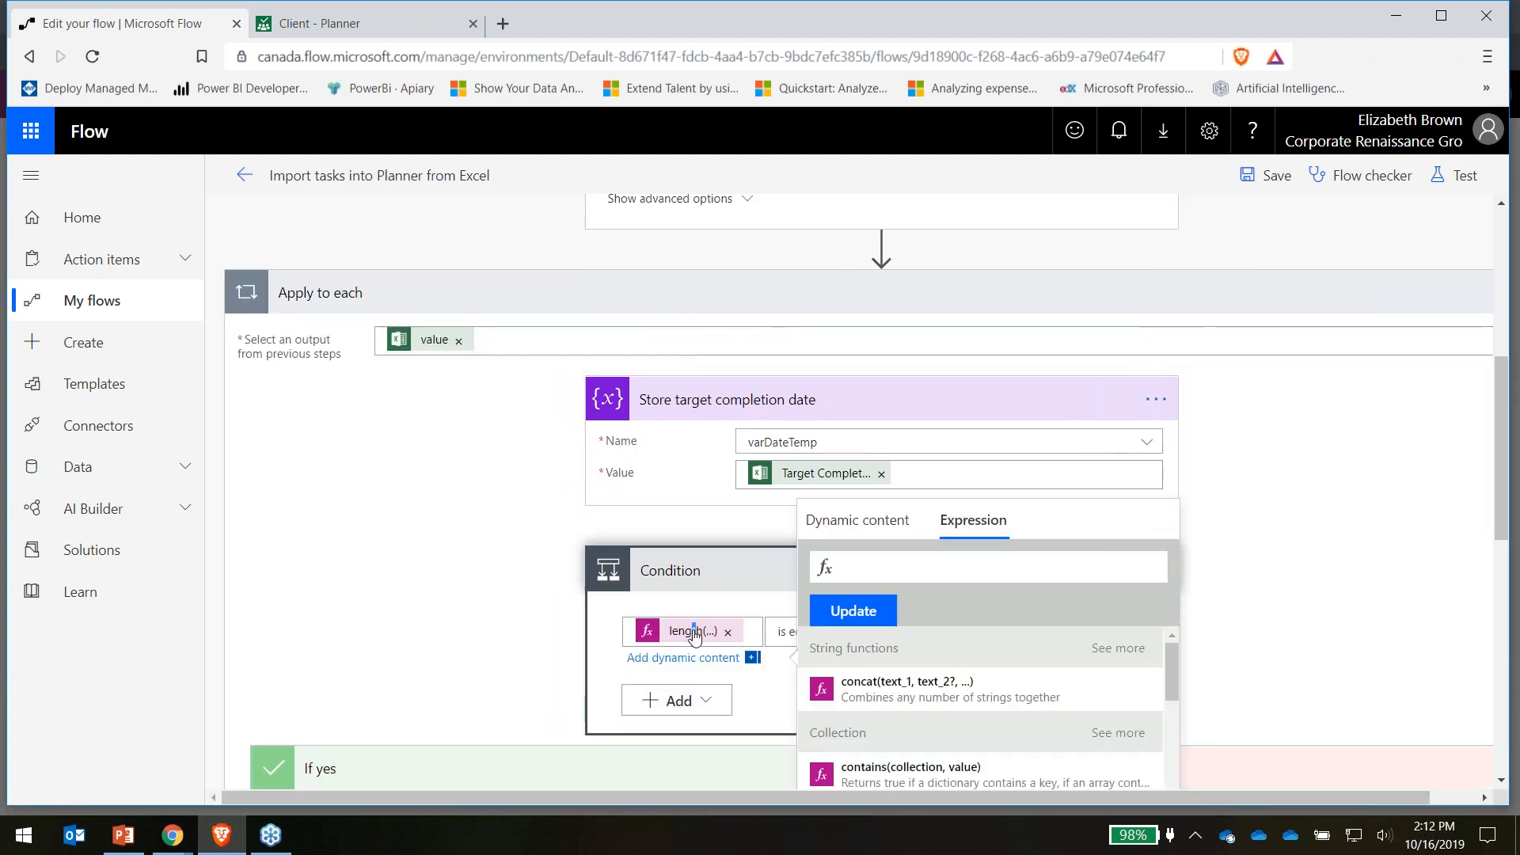
click(1338, 536)
scroll(423, 586, down, 4)
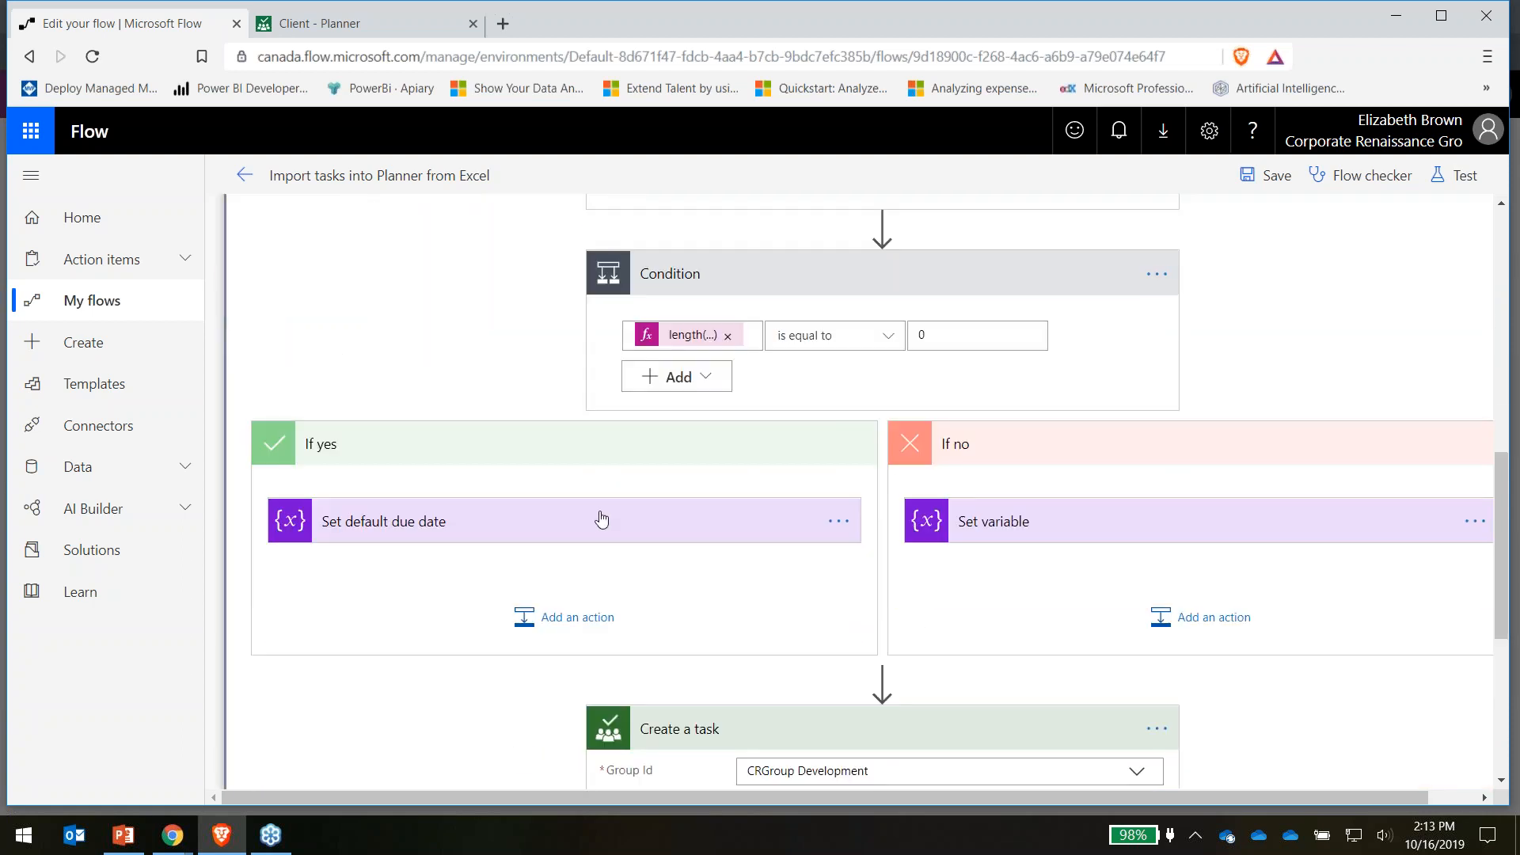
Examine the Set default due date action under If yes and the Set variable action under If no
click(334, 516)
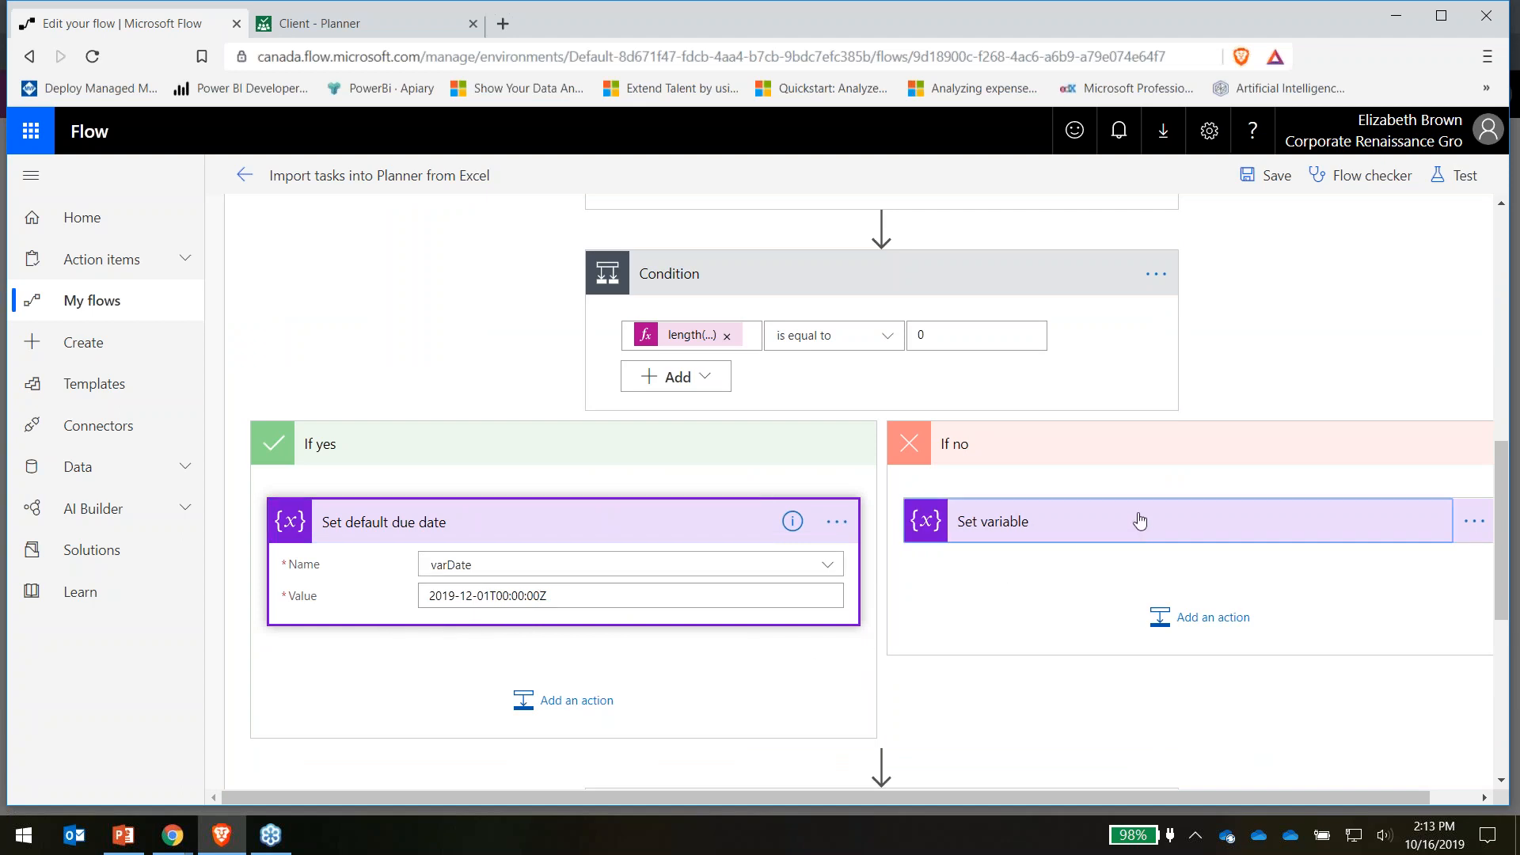
drag(871, 797, 1134, 786)
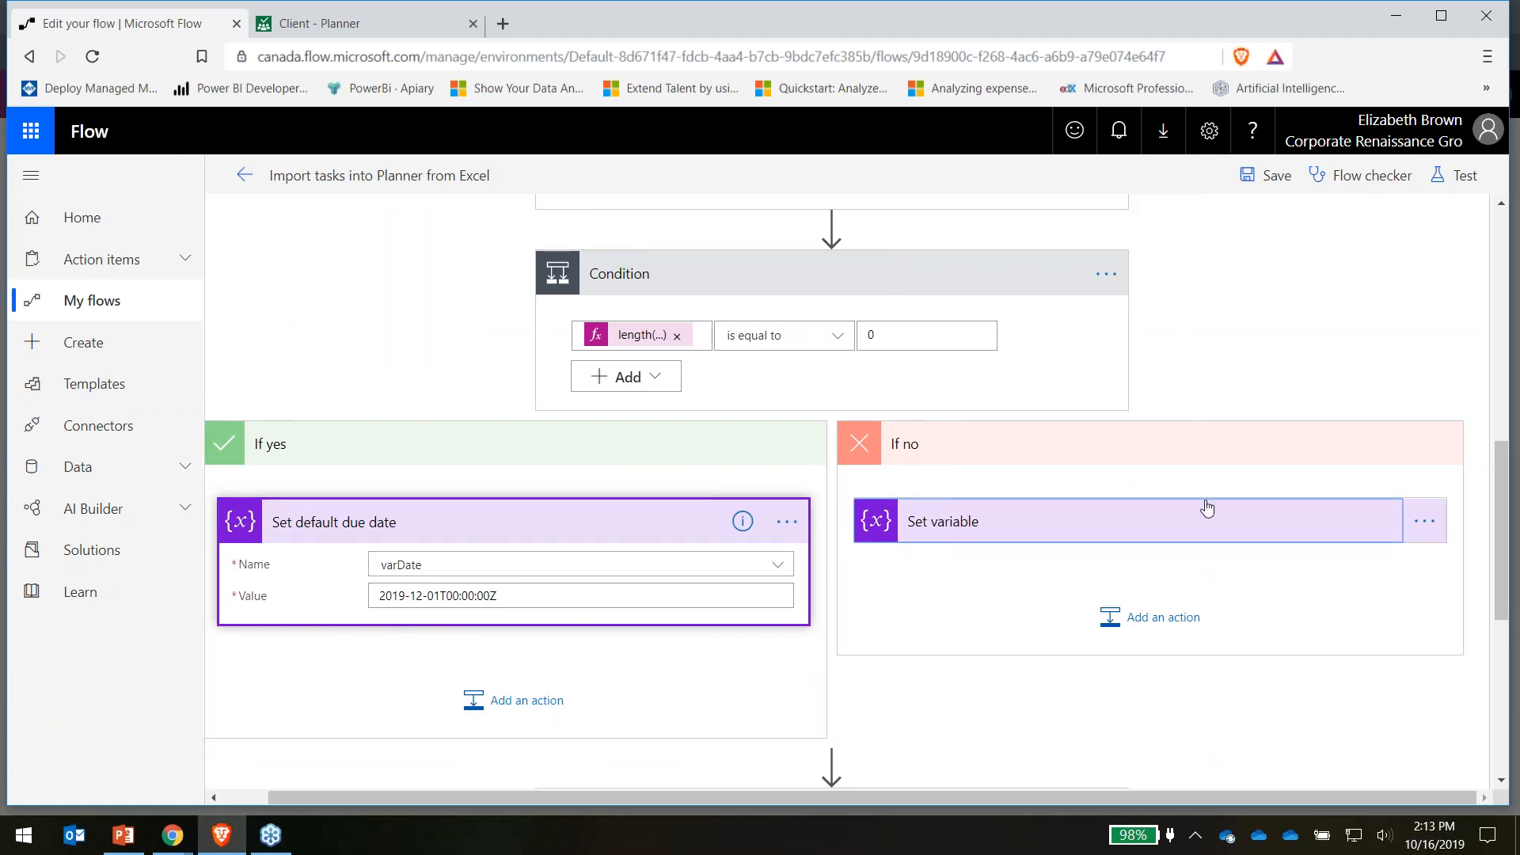
click(1202, 524)
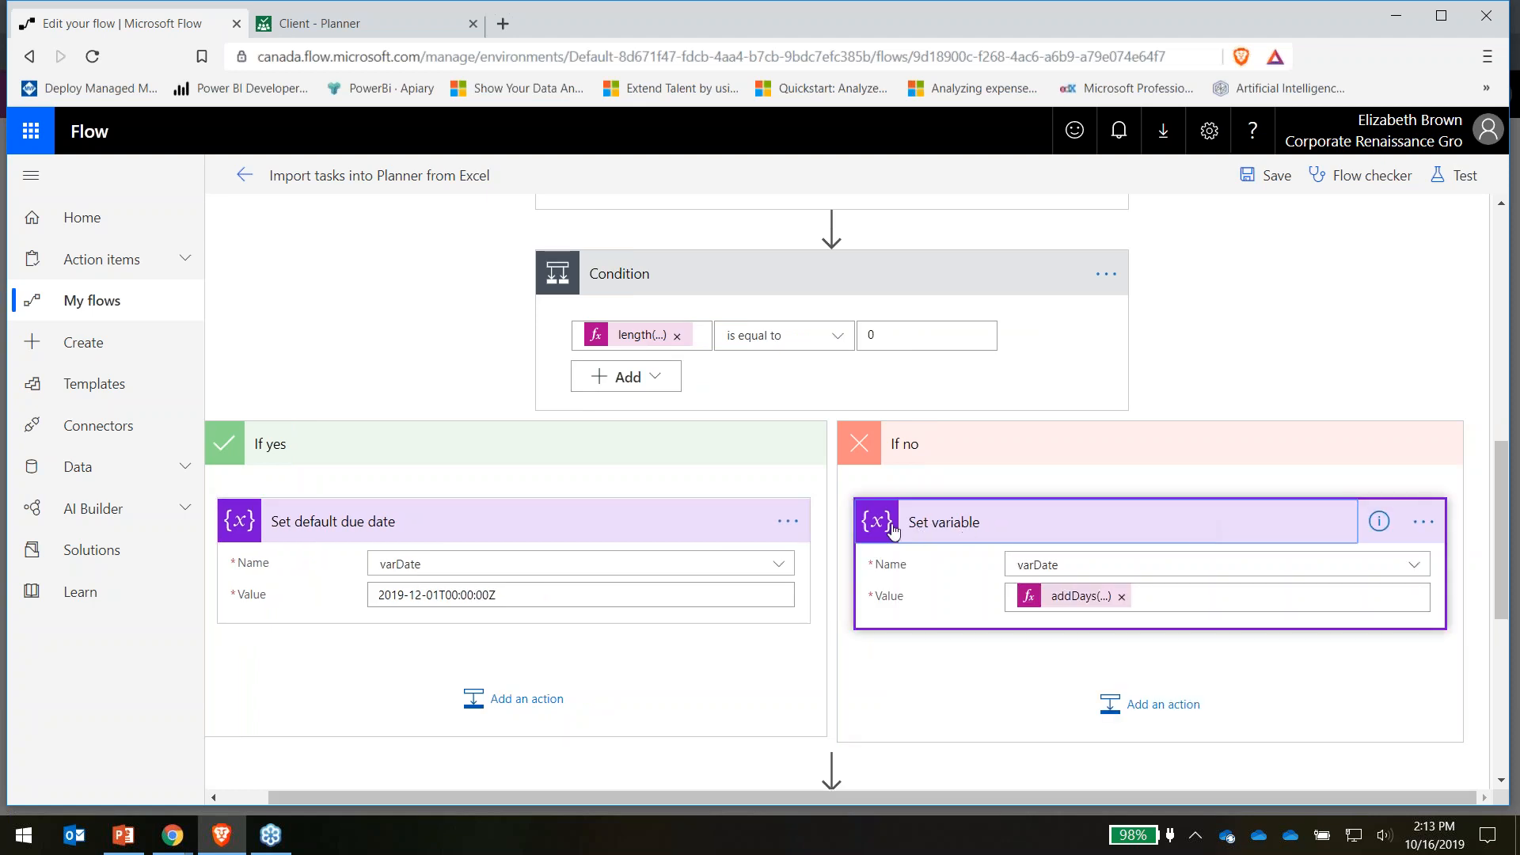
Read through the full addDays expression in the value of the Set variable action under If no, and leave it
click(1081, 596)
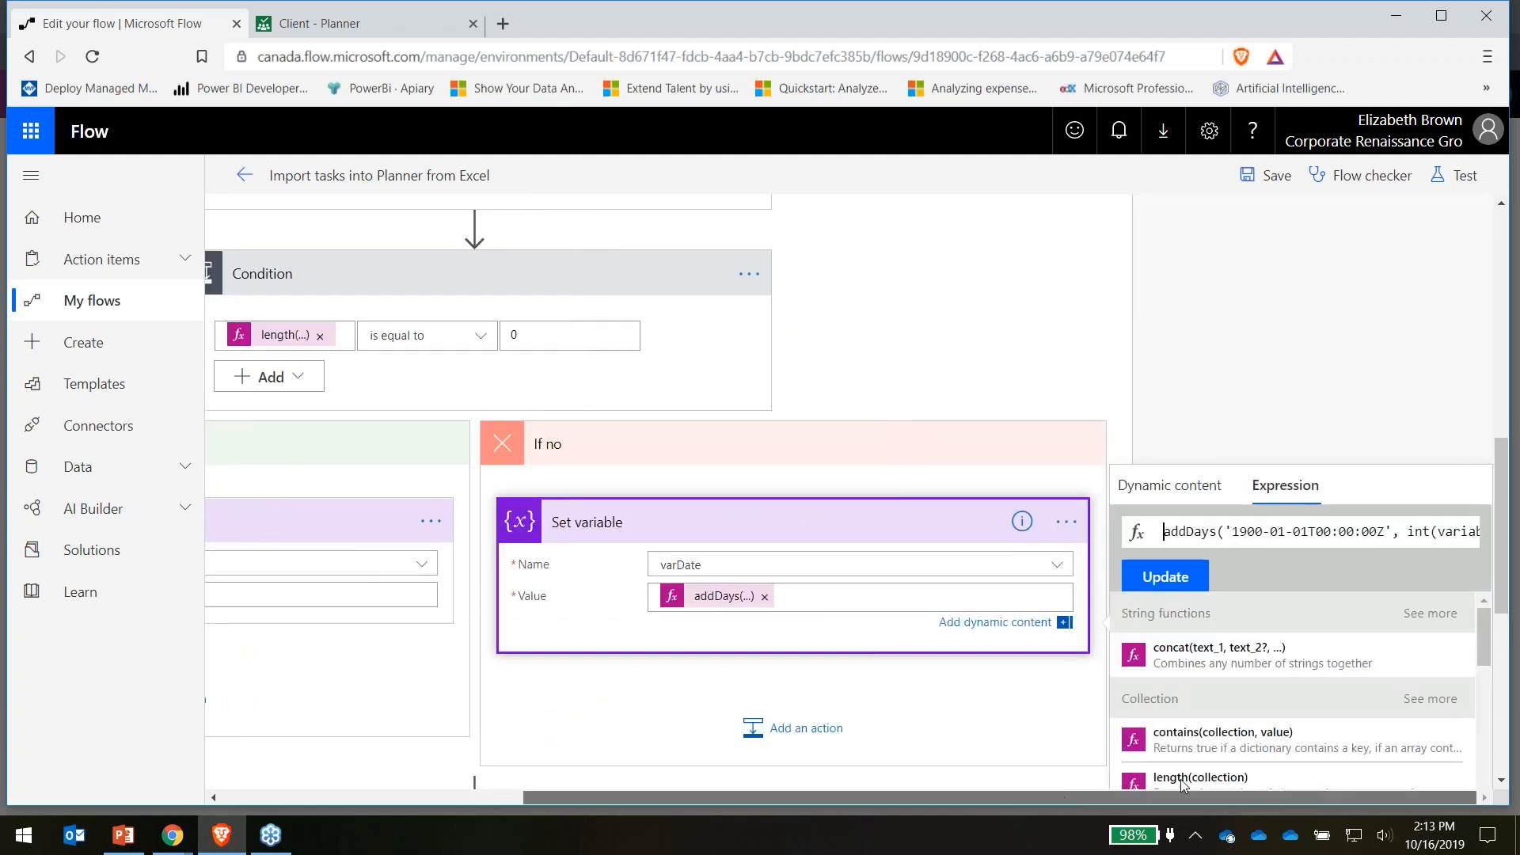
click(1232, 531)
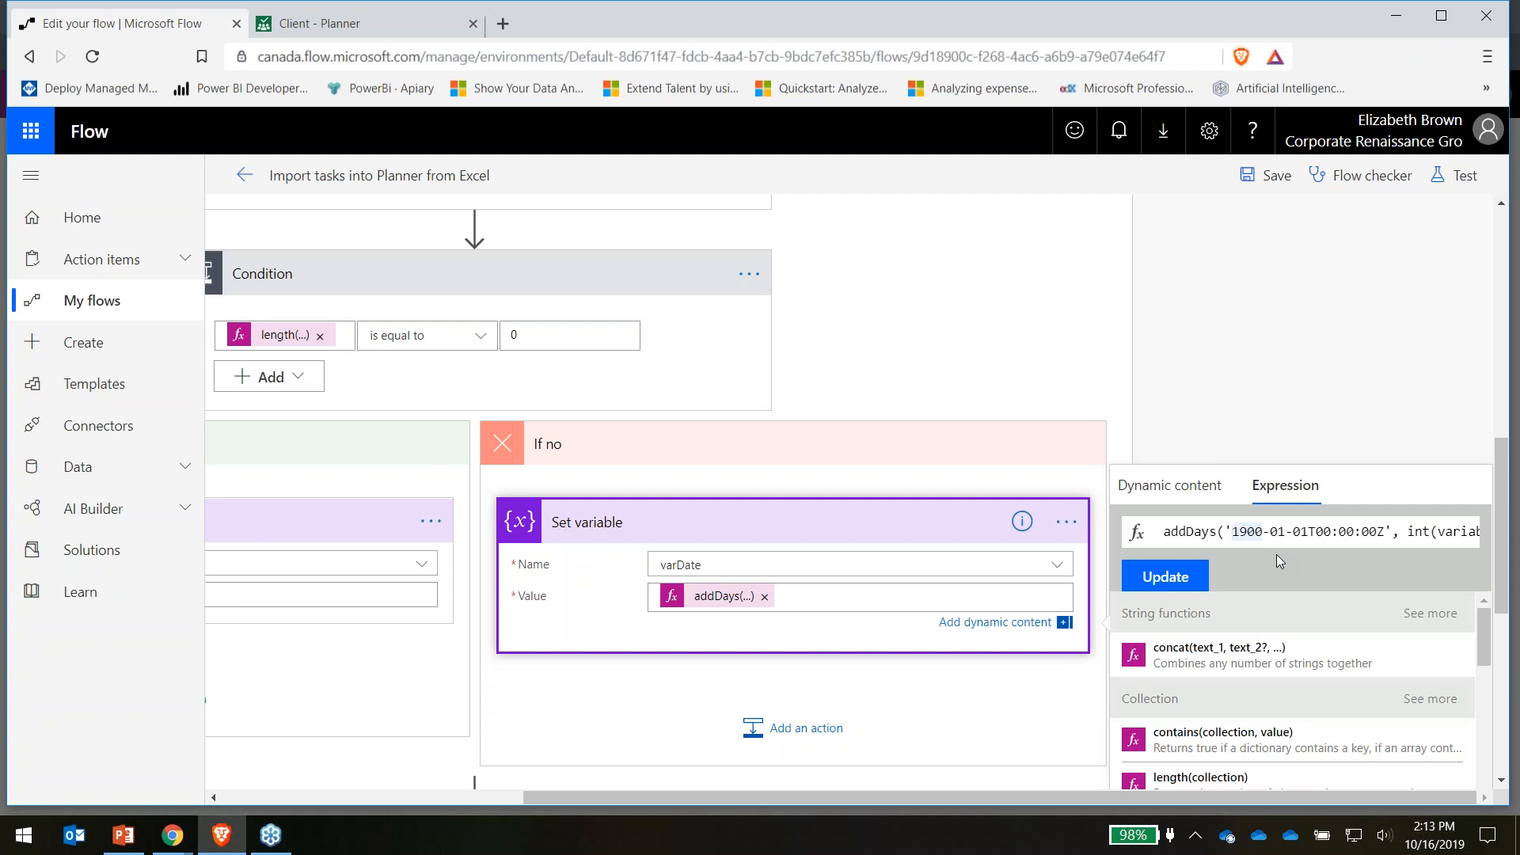
key(Right)
key(Right)
key(Right)
key(Right)
key(Right)
key(Right)
key(Right)
key(Right)
key(Right)
key(Right)
key(Right)
key(Right)
key(Right)
key(Right)
key(Right)
key(Right)
key(Right)
key(Right)
key(Right)
key(Right)
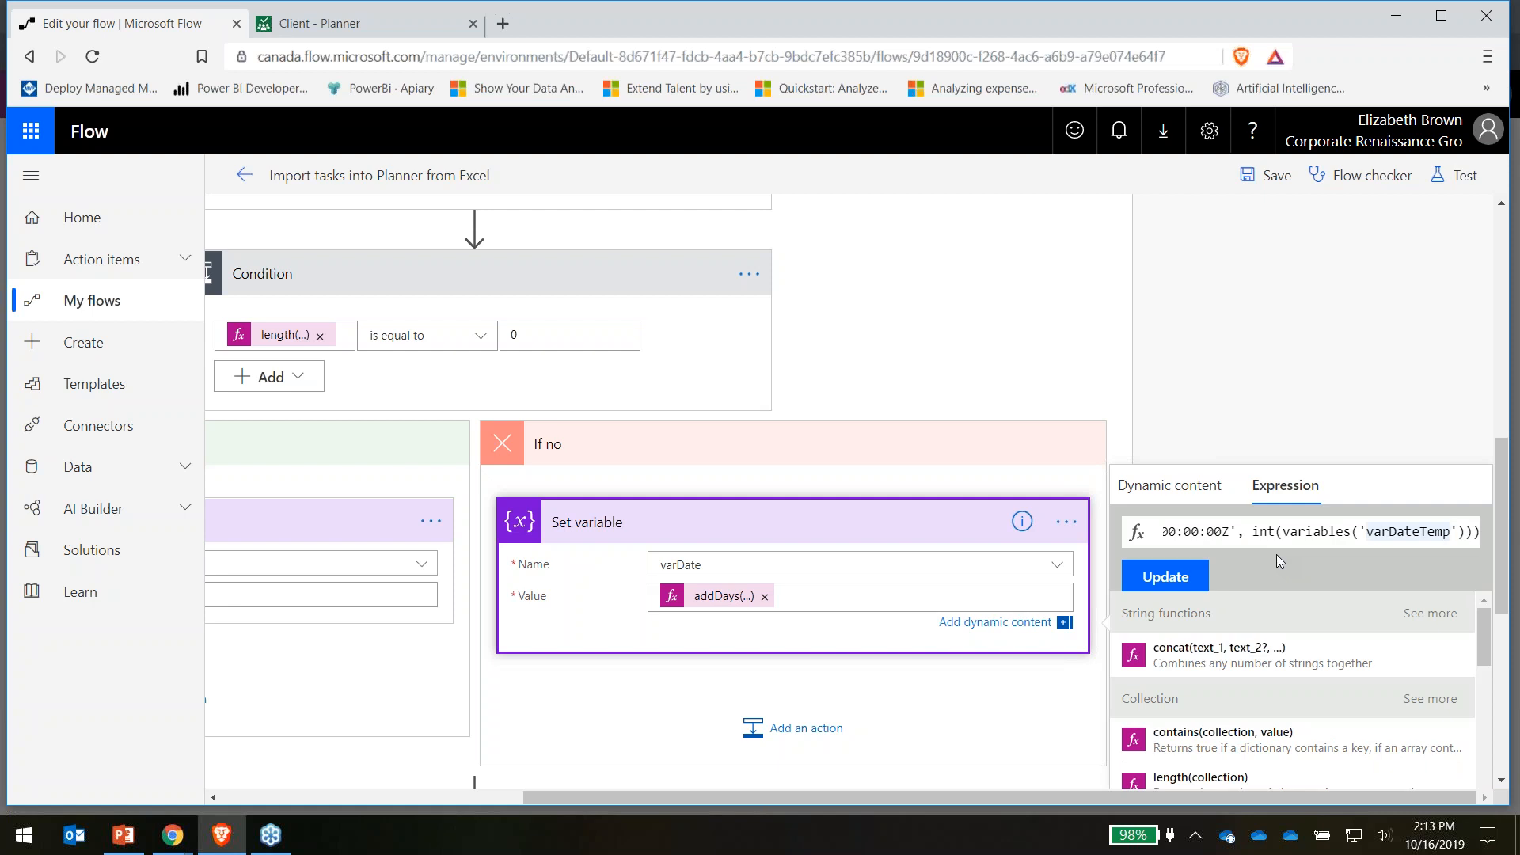
key(Left)
key(Left)
key(Left)
key(Left)
key(Left)
key(Left)
key(Left)
key(Left)
key(Left)
key(Left)
key(Left)
key(Left)
key(Left)
key(Left)
key(Left)
key(Left)
key(Left)
key(Left)
key(Left)
key(Left)
key(Left)
key(Left)
key(Left)
key(Left)
key(Left)
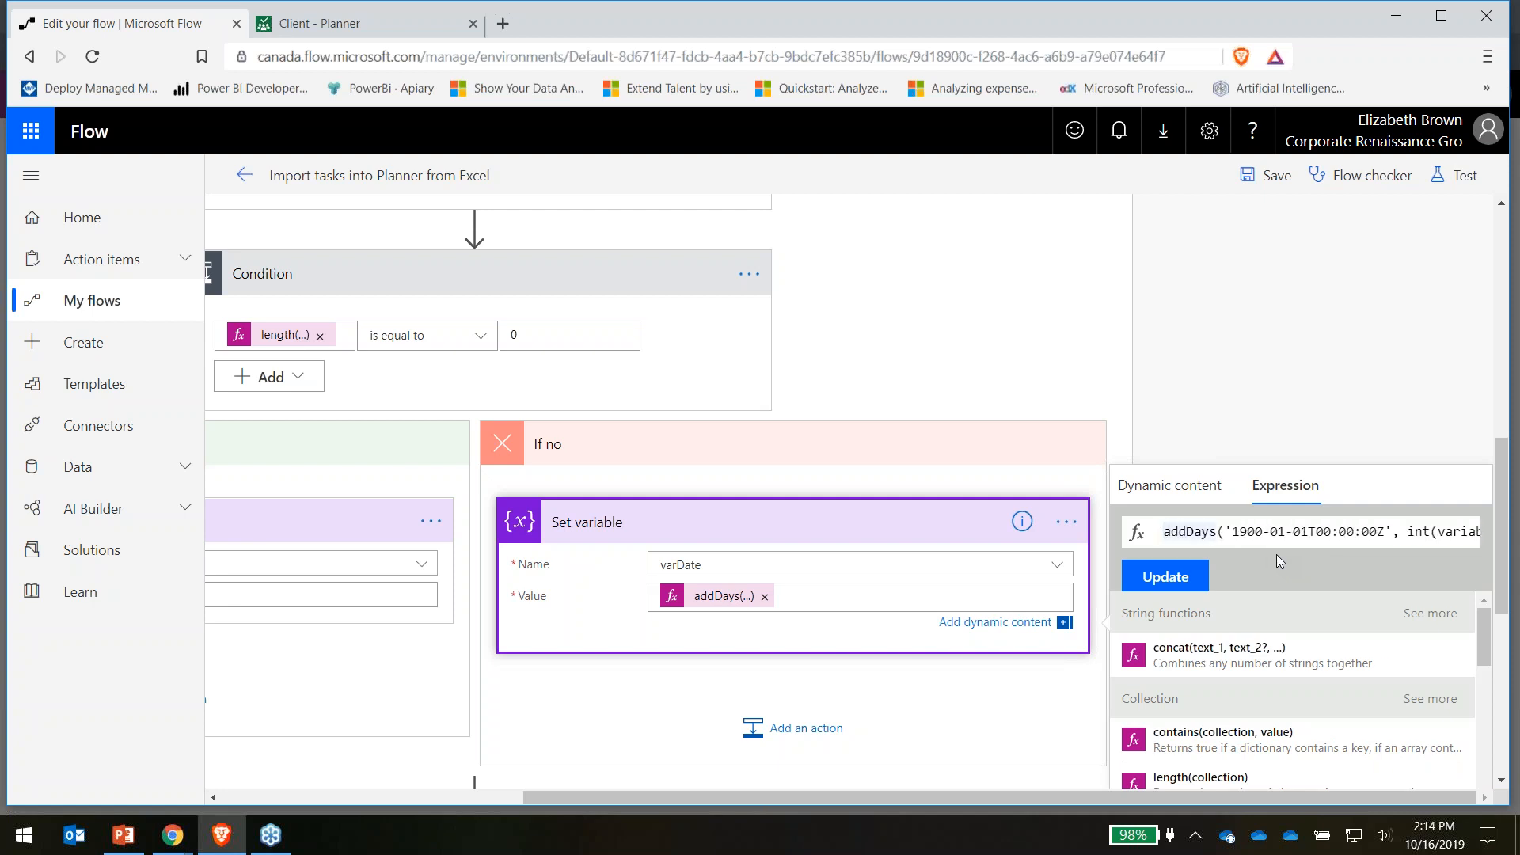
click(1280, 271)
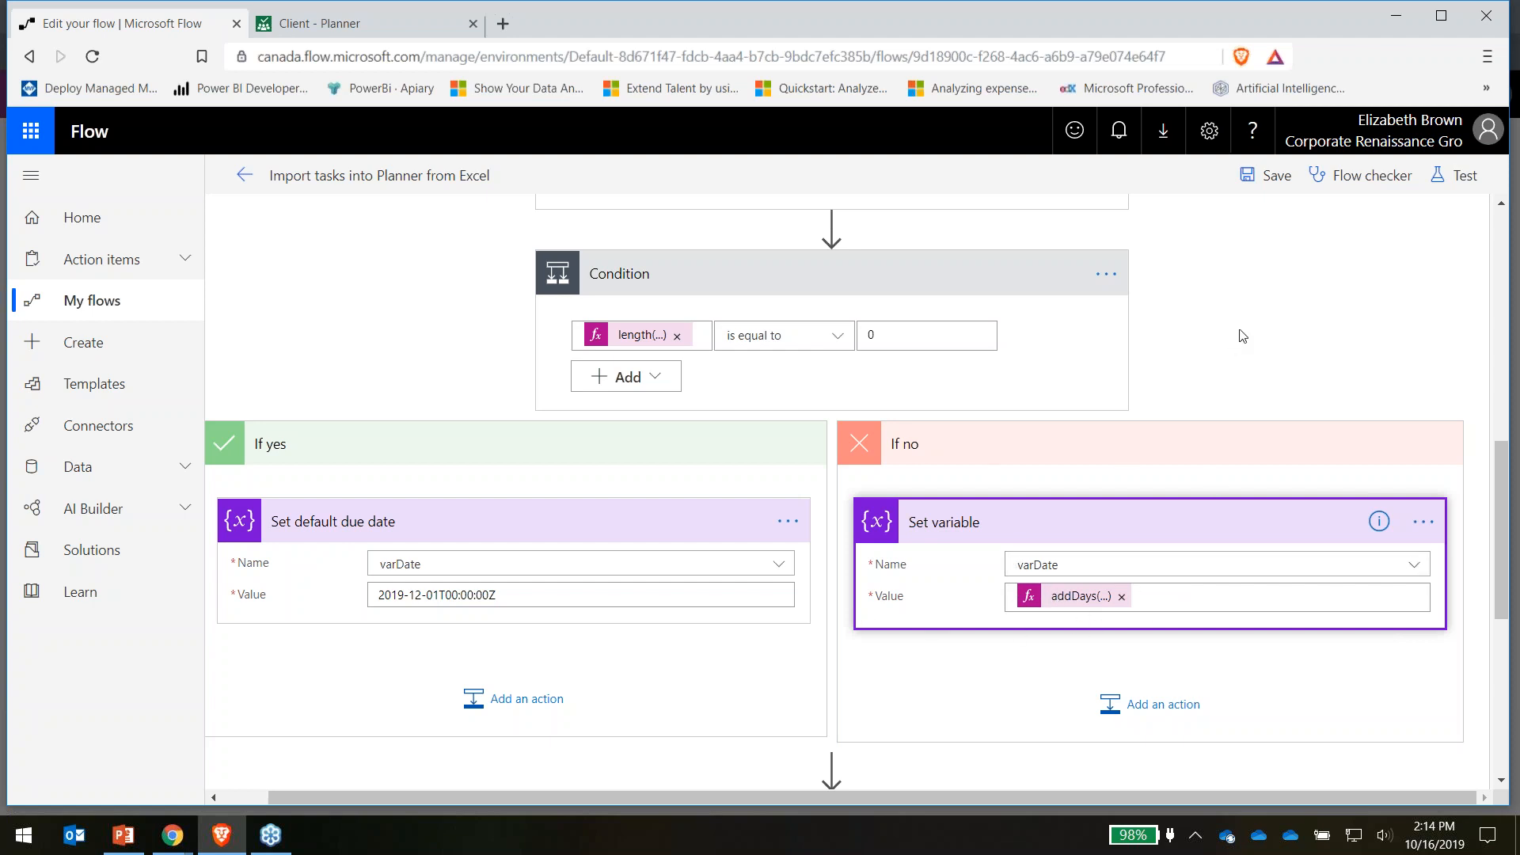
Collapse the Condition and test the flow using data from a previous run
click(964, 277)
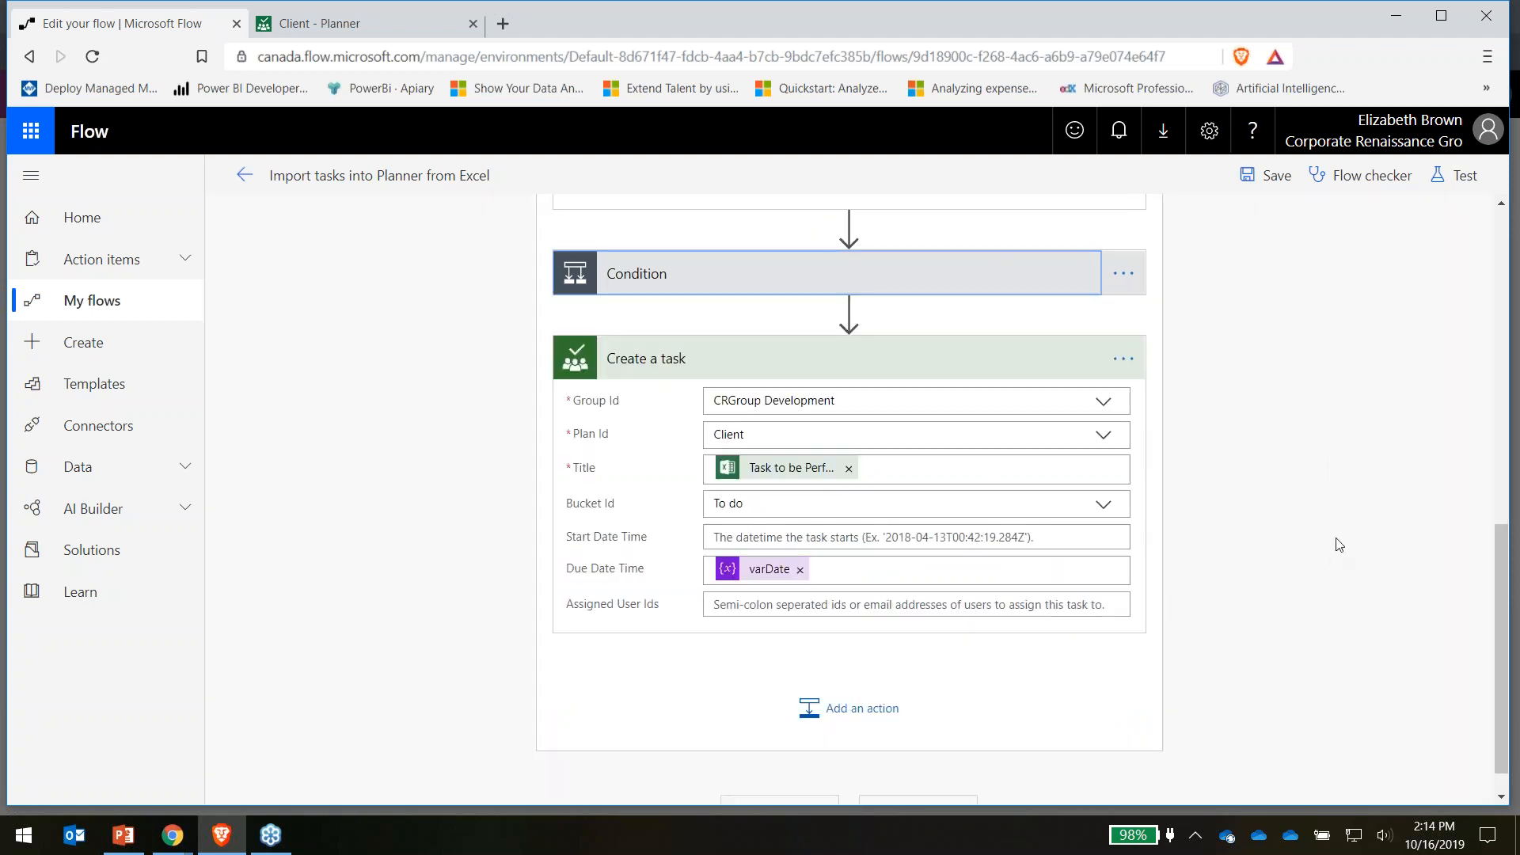
scroll(1225, 292, up, 5)
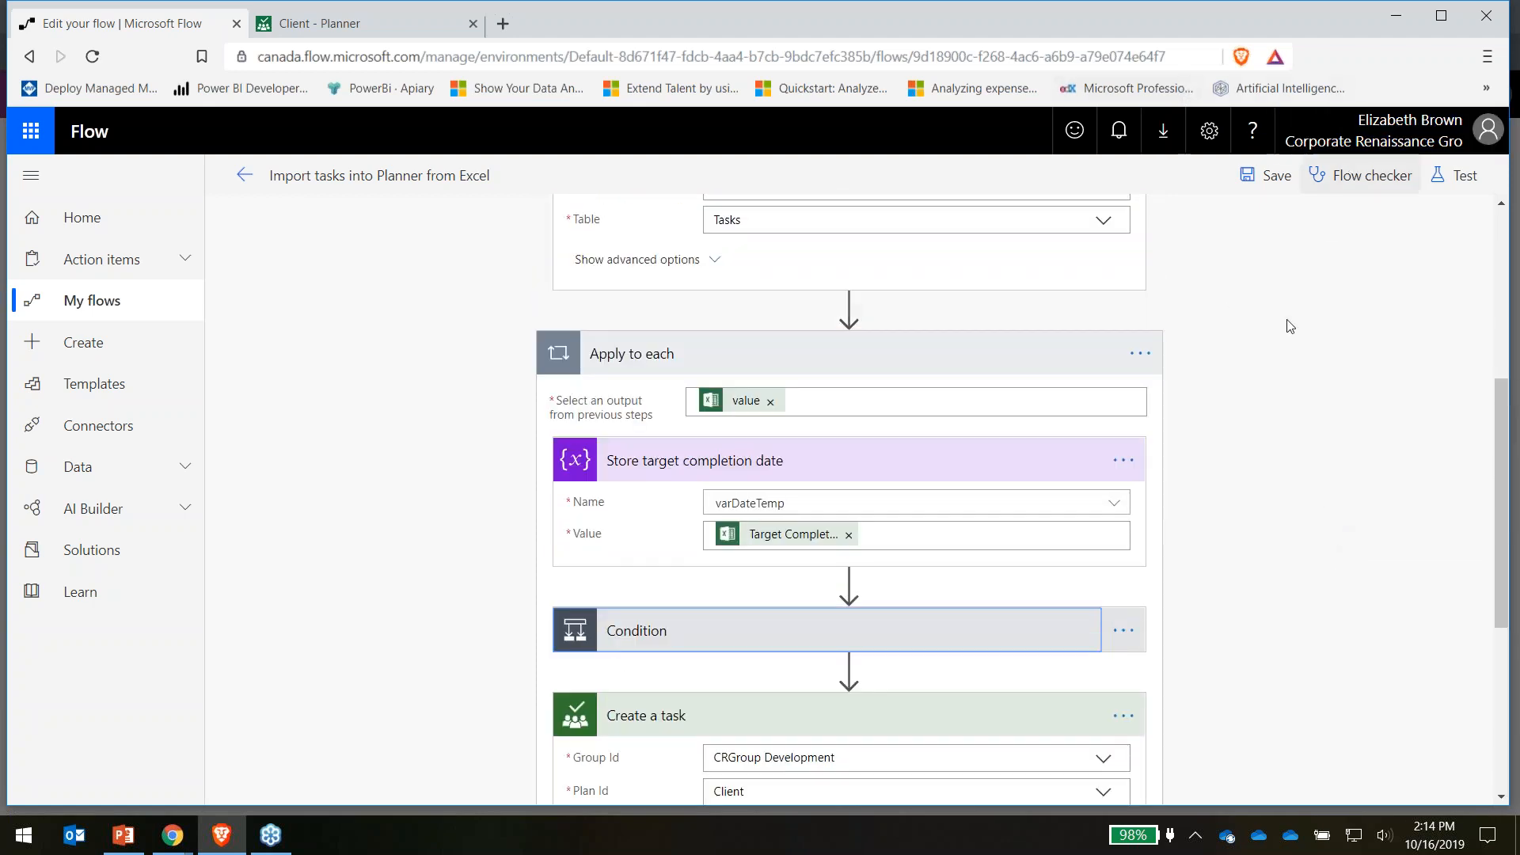
click(1451, 177)
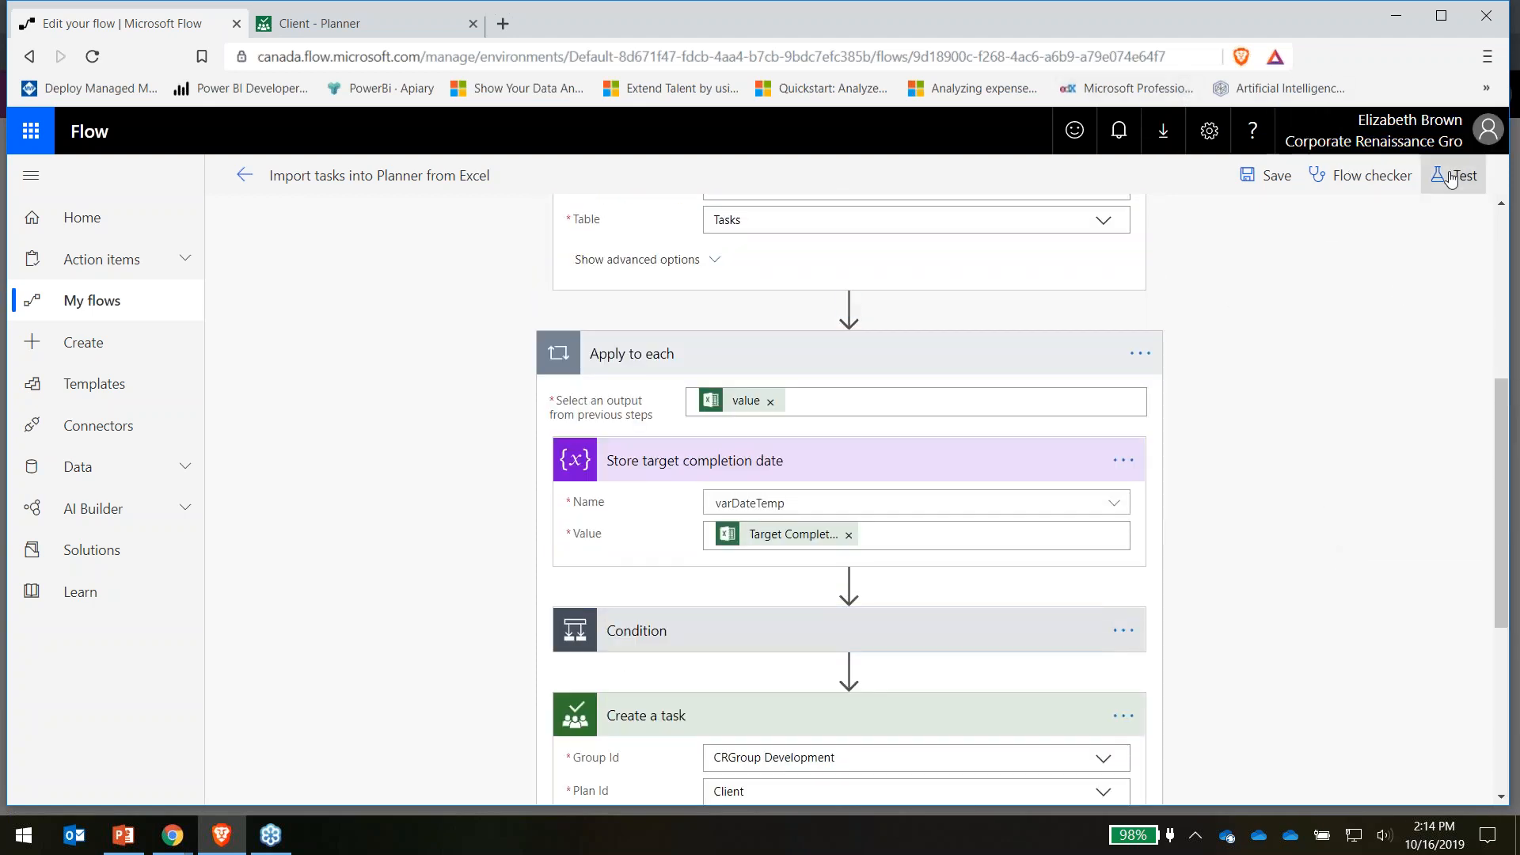
click(1198, 256)
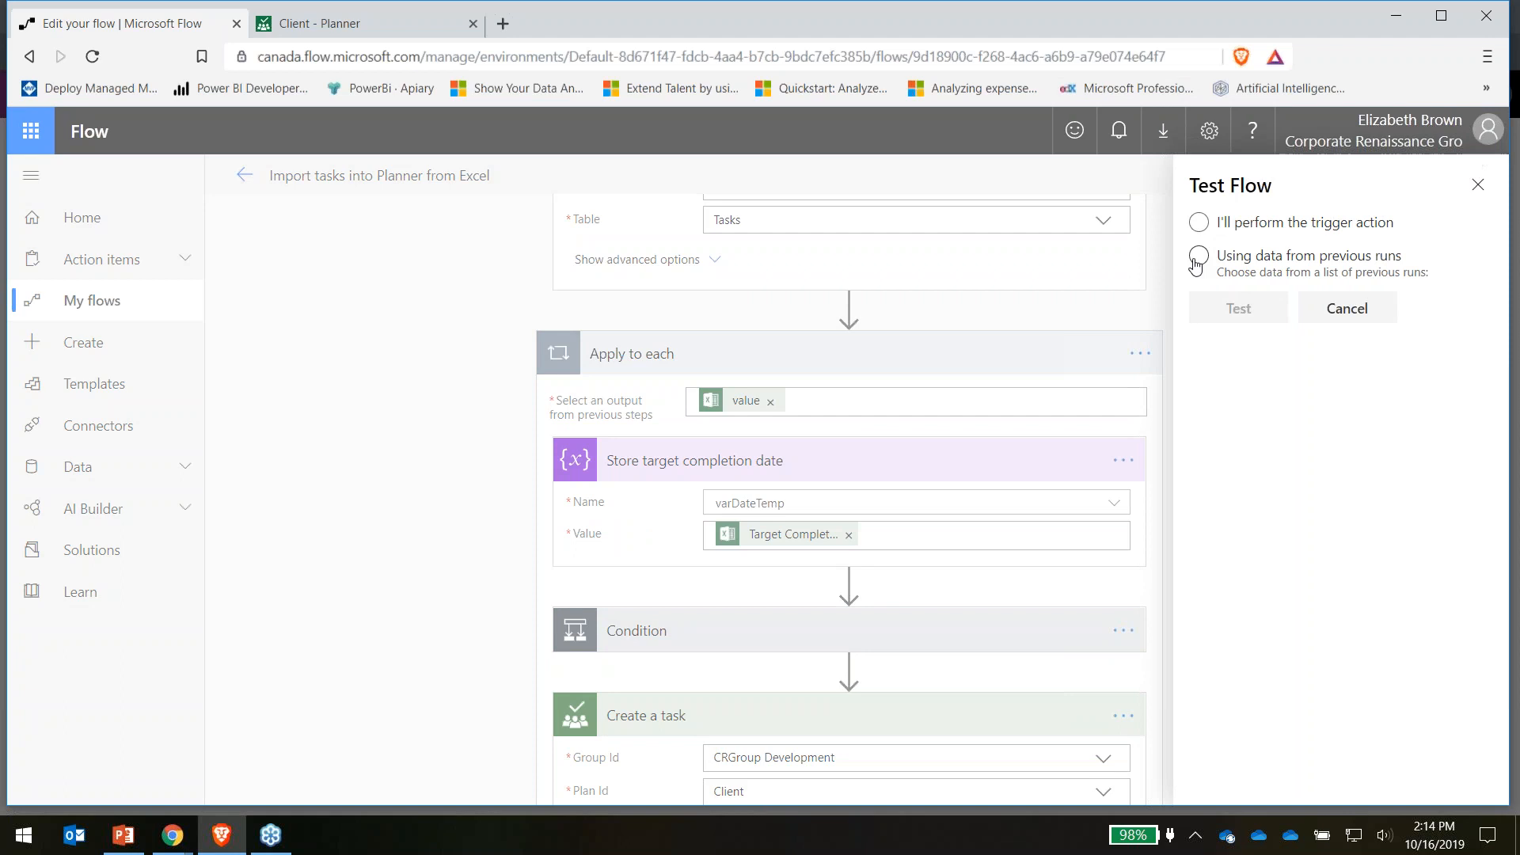
click(1205, 311)
click(1255, 388)
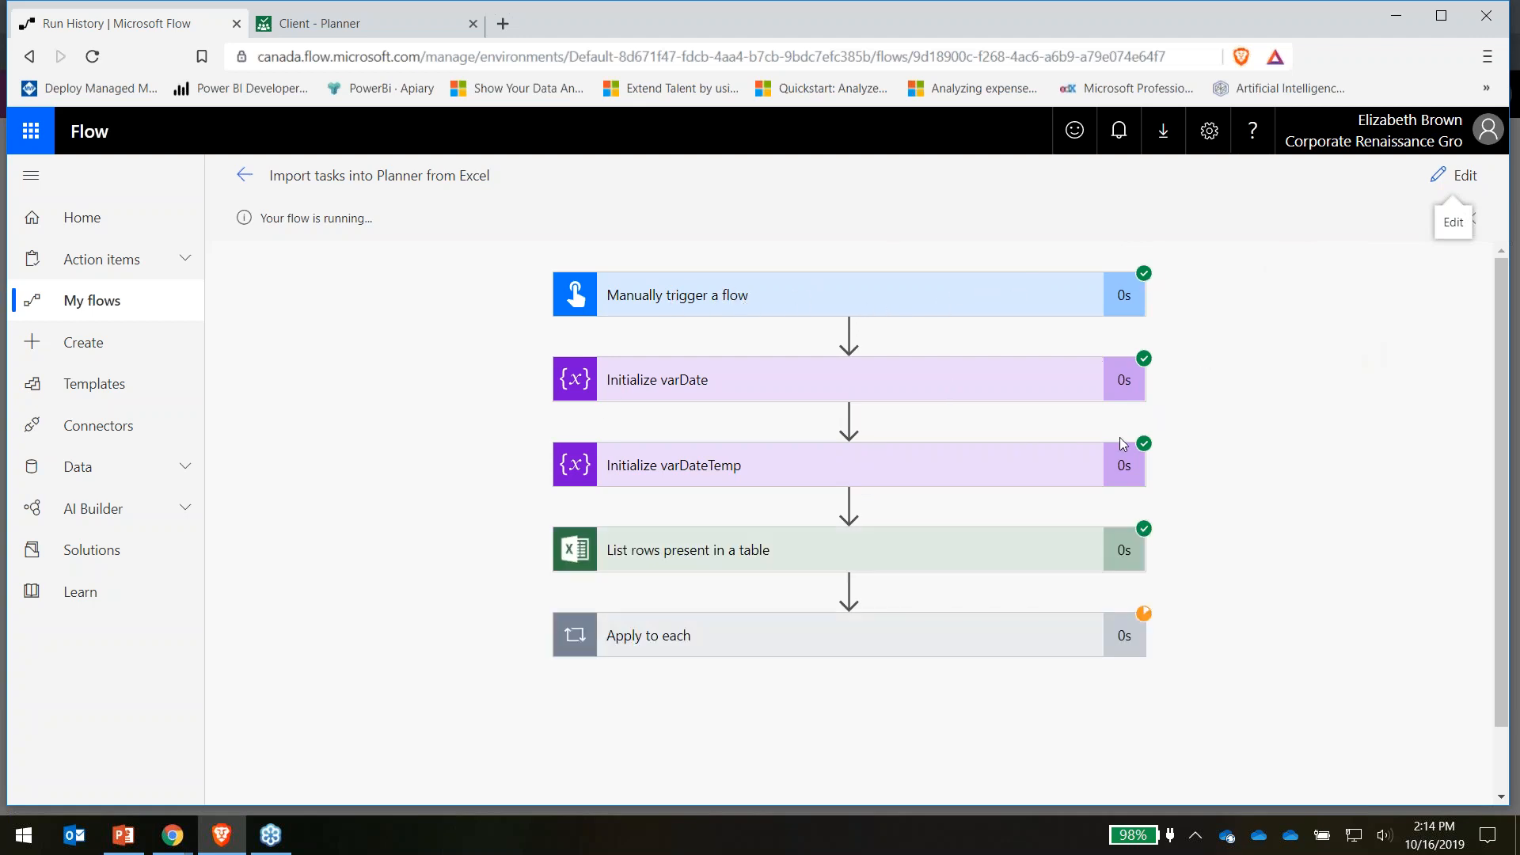
Check the running flow's Apply to each loop and look through the imported tasks in the Client plan's To do bucket in Planner
click(940, 649)
scroll(839, 499, down, 3)
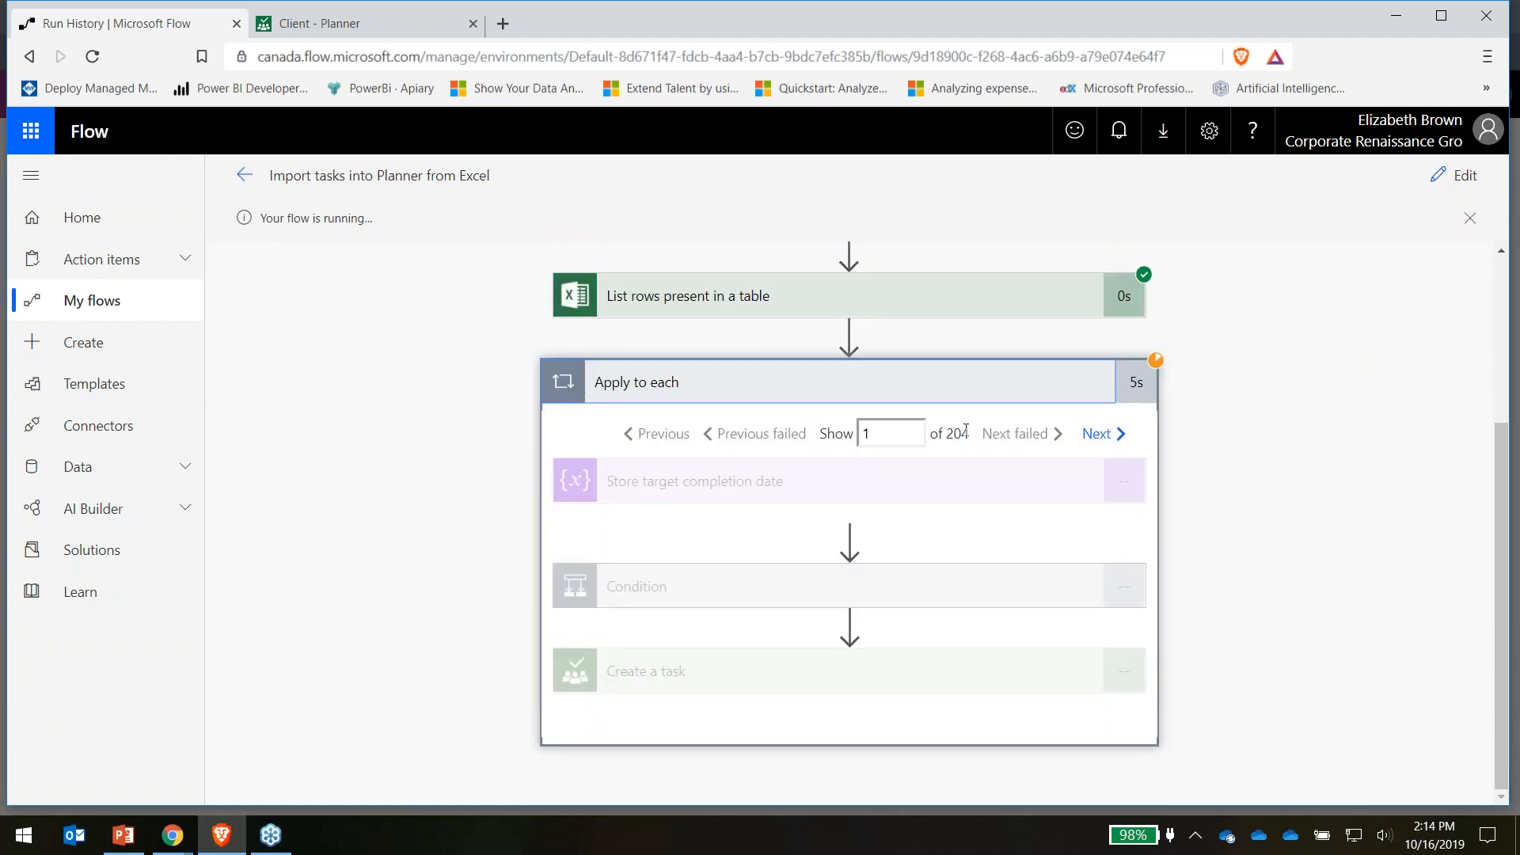
click(380, 26)
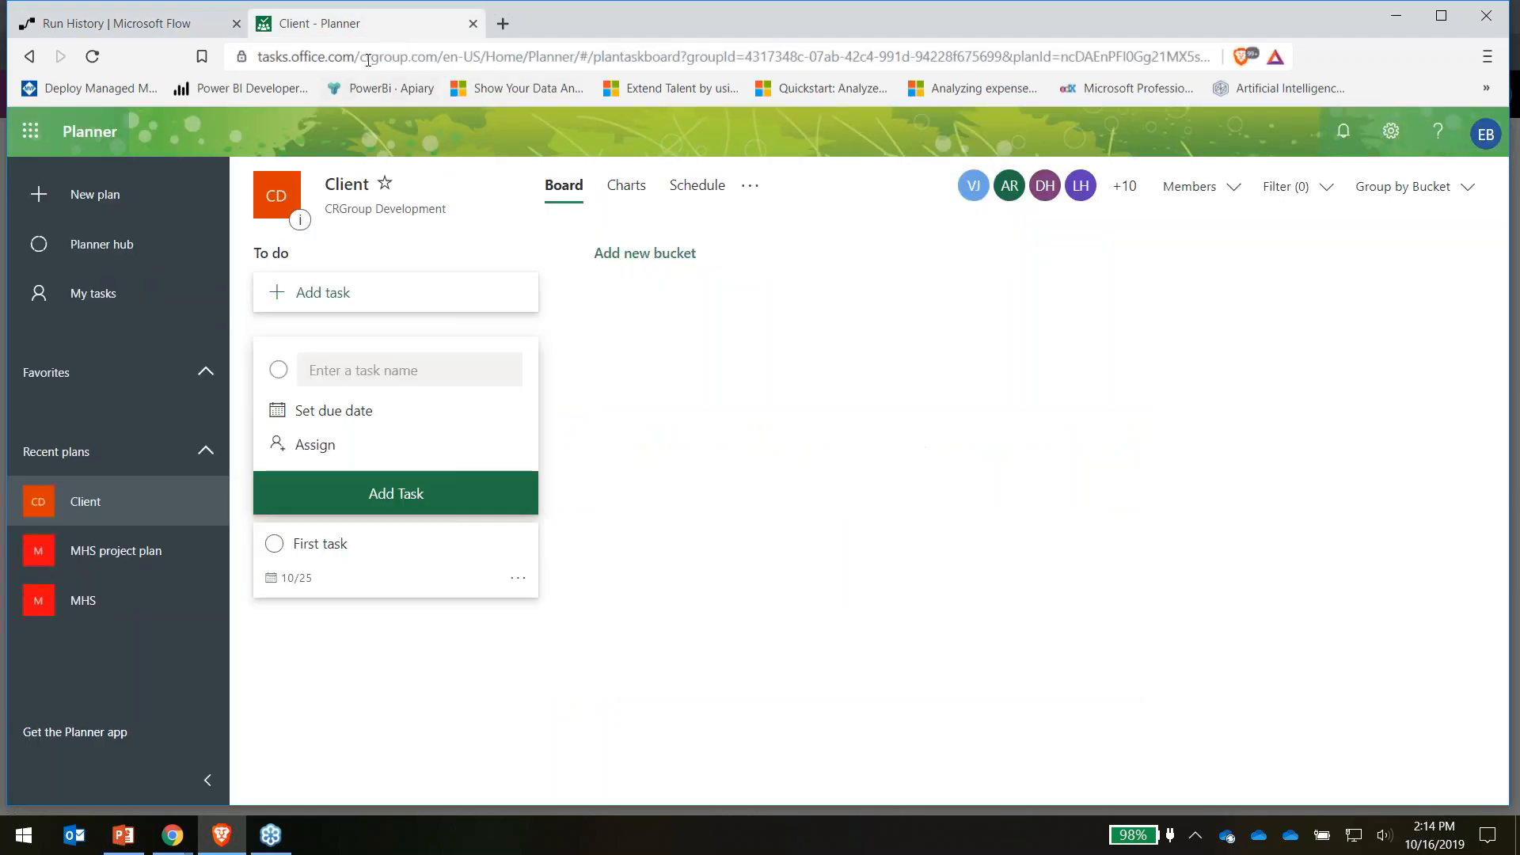
click(369, 64)
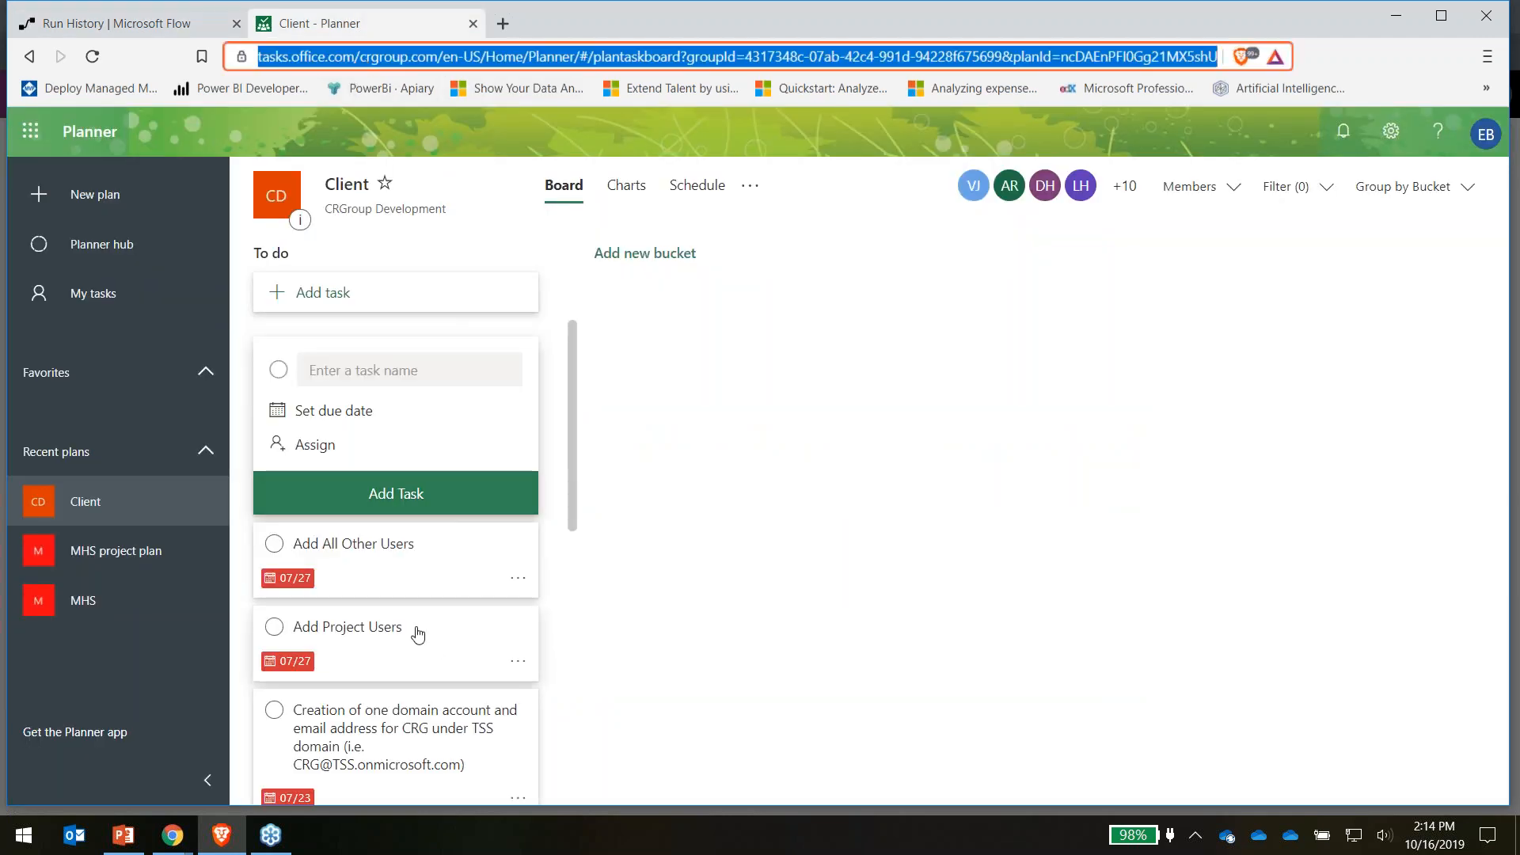
scroll(404, 555, down, 7)
scroll(411, 452, down, 5)
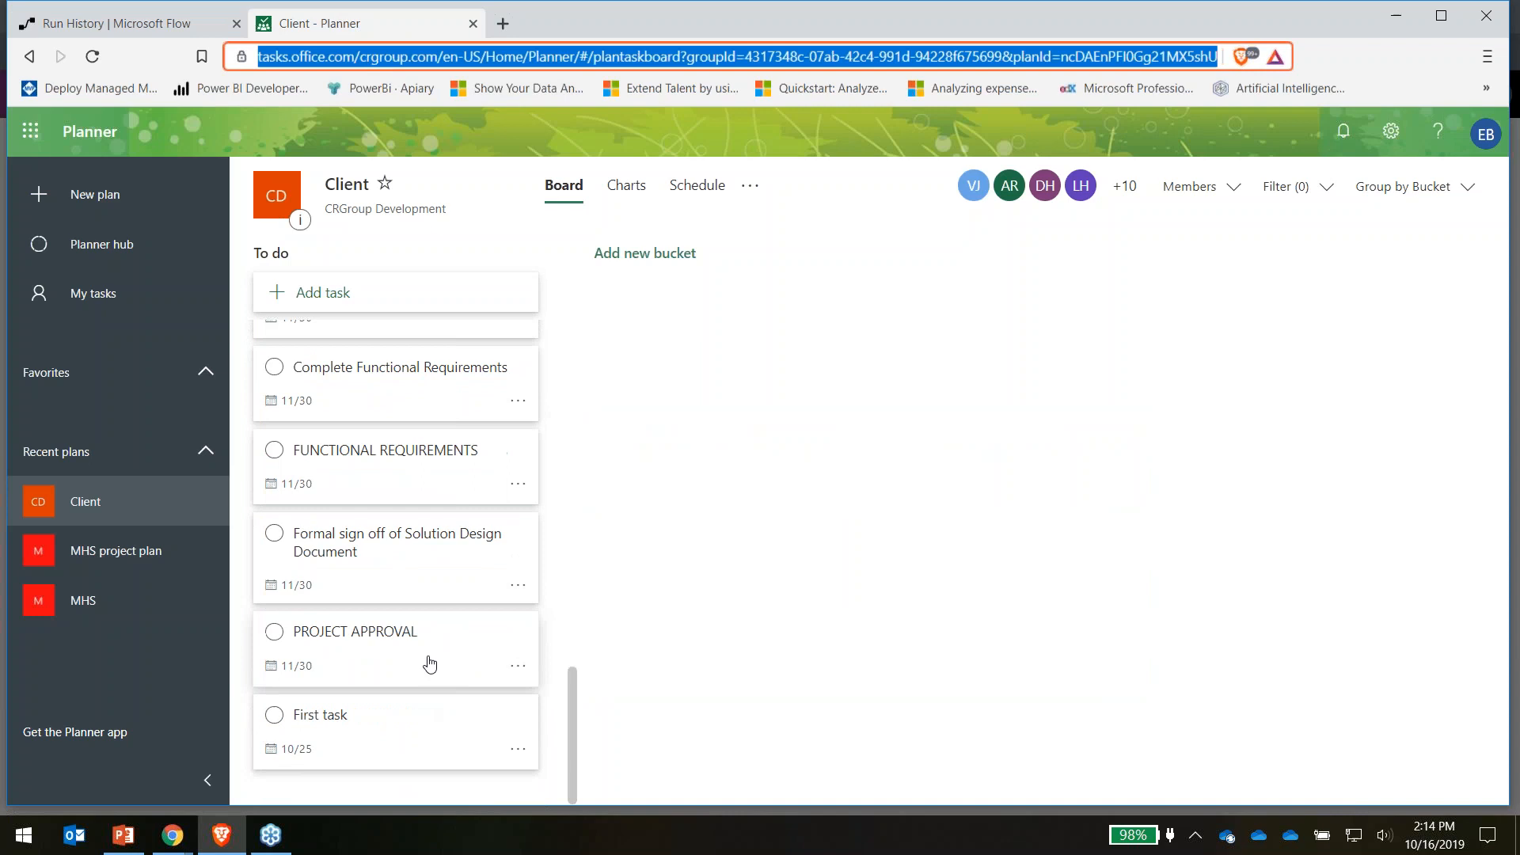
scroll(443, 475, up, 12)
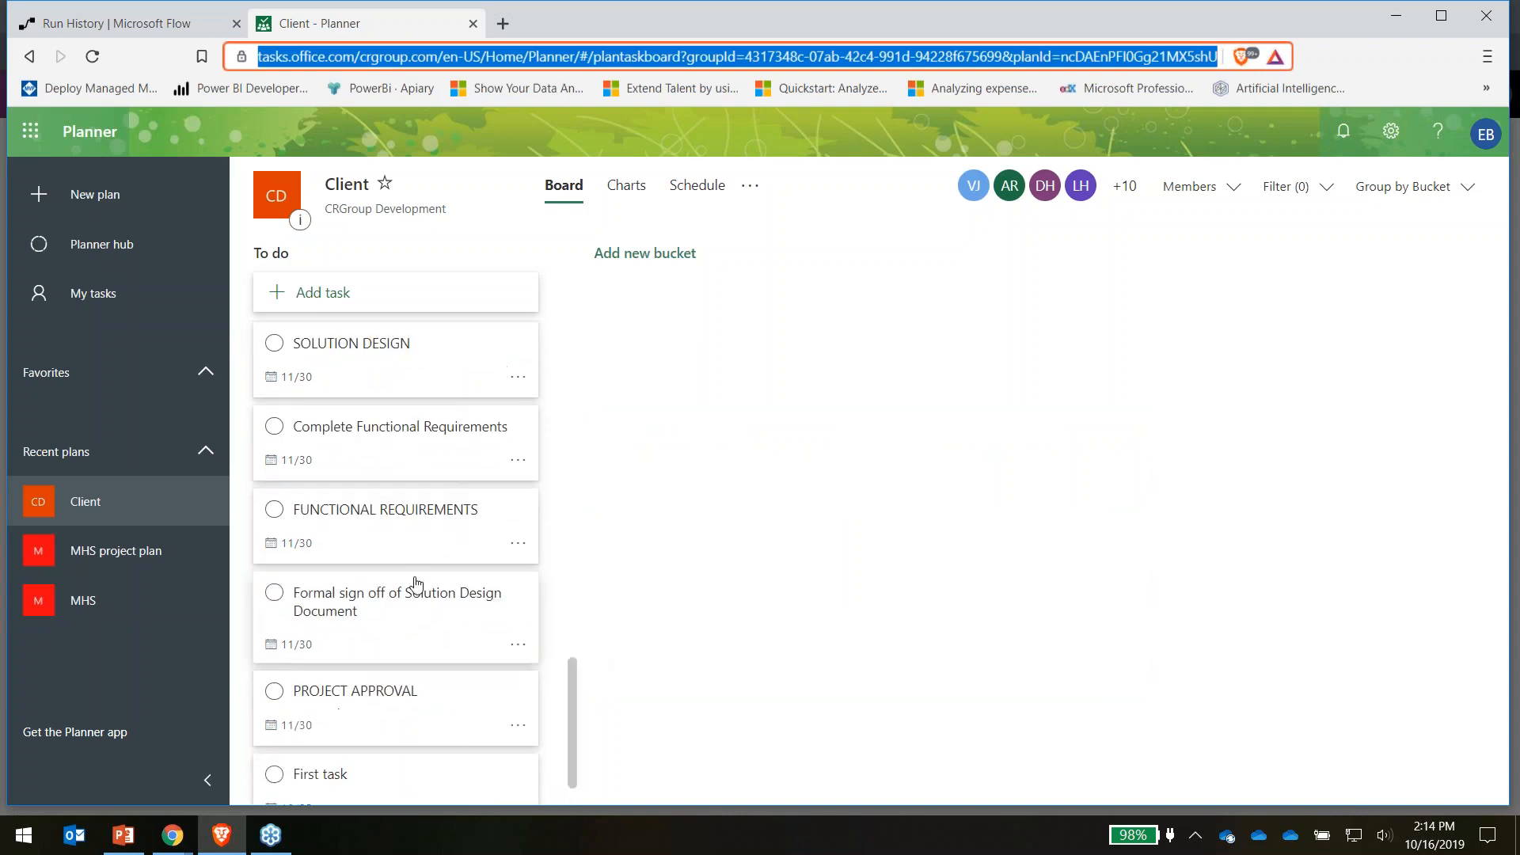
scroll(396, 515, up, 5)
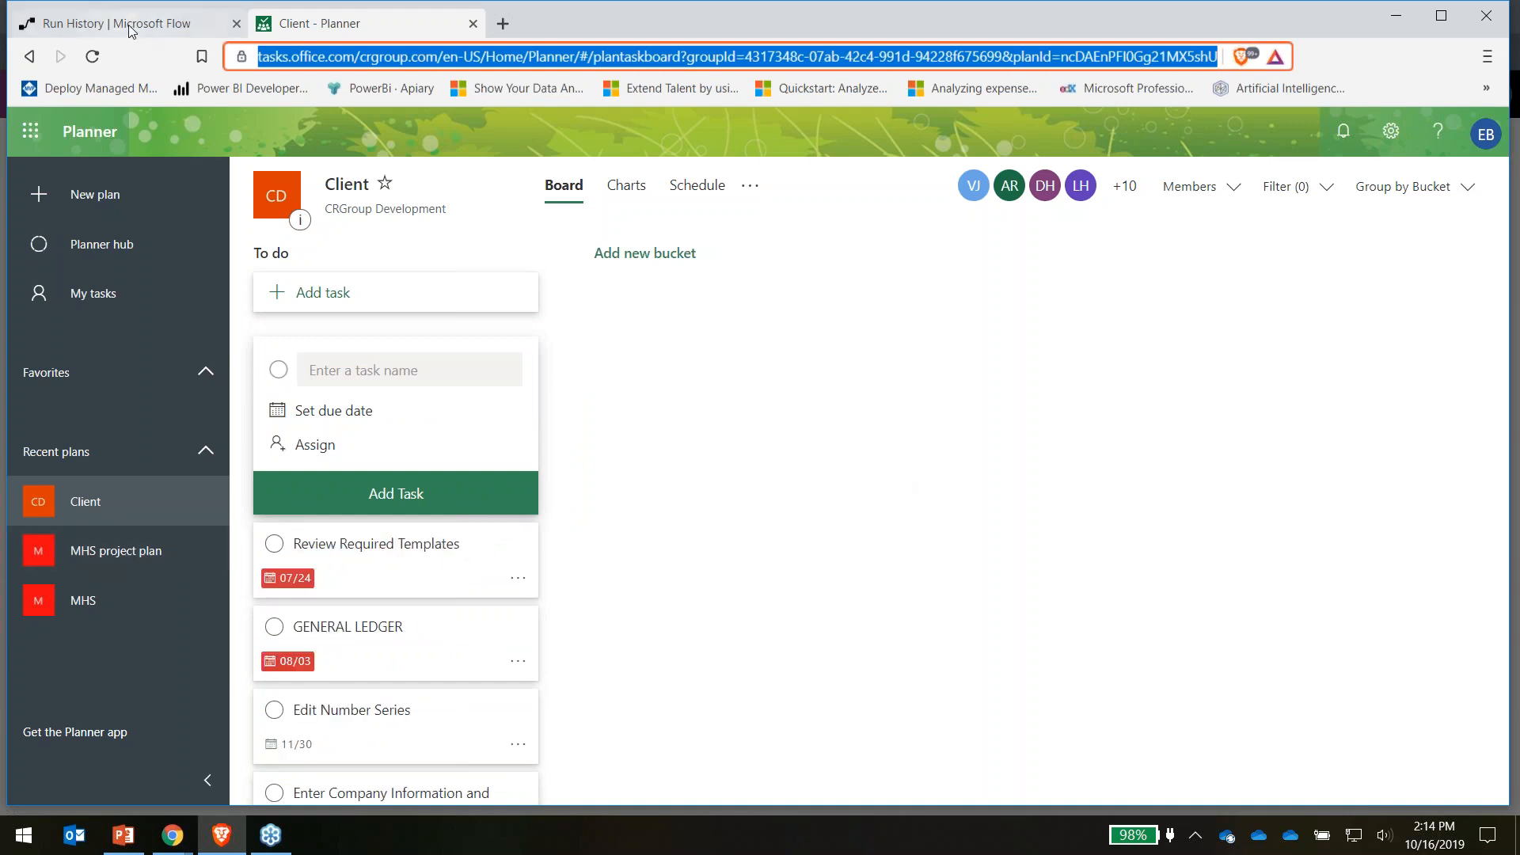
Close the Flow and Planner window, allow the Leave Request app to use Office 365 Users and Office 365 Outlook, and skip the welcome preview
click(1495, 18)
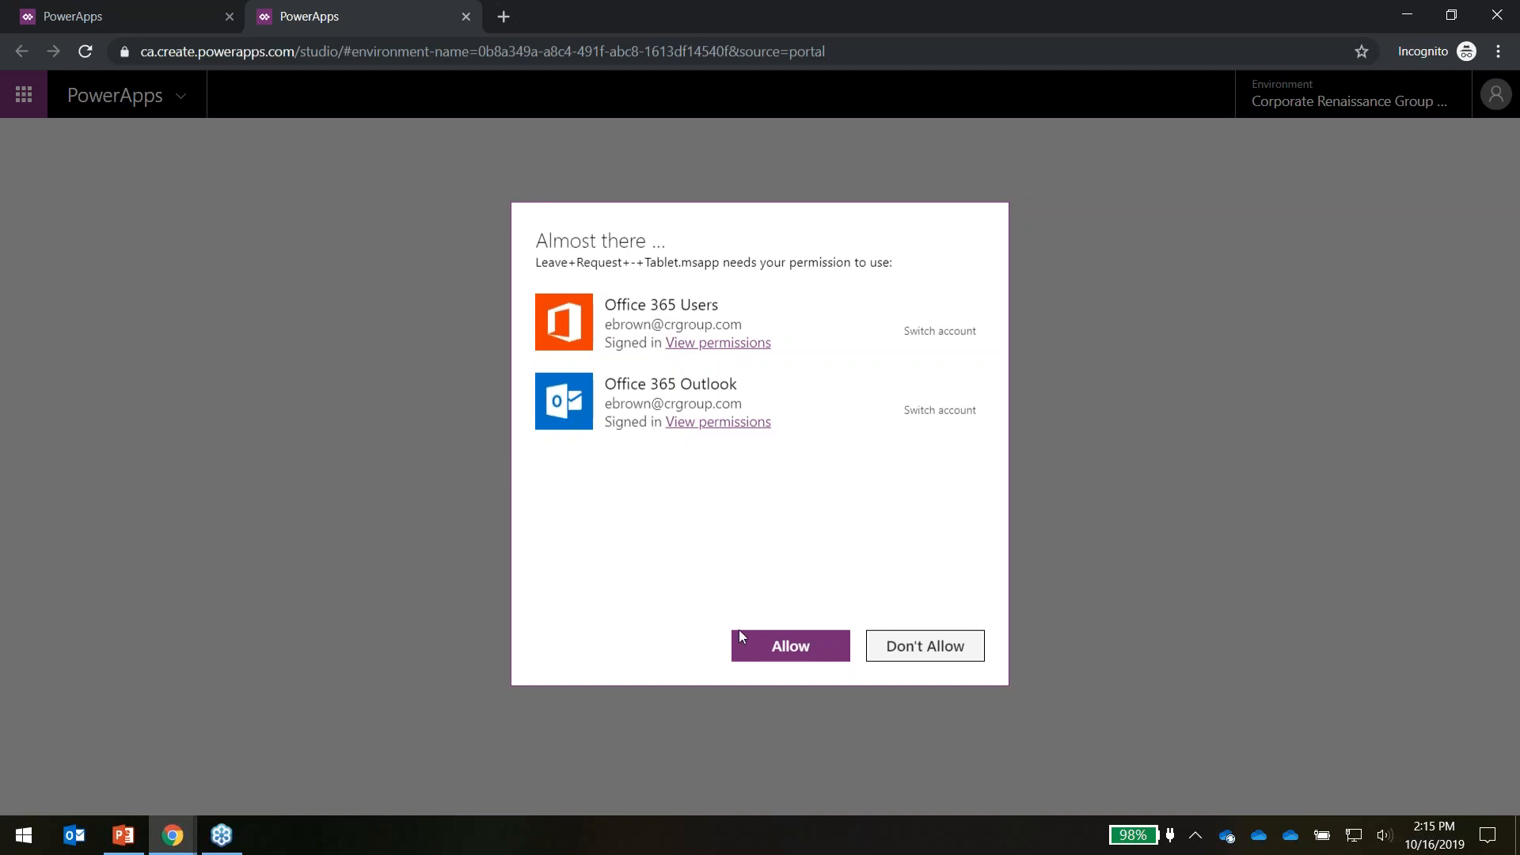
click(773, 655)
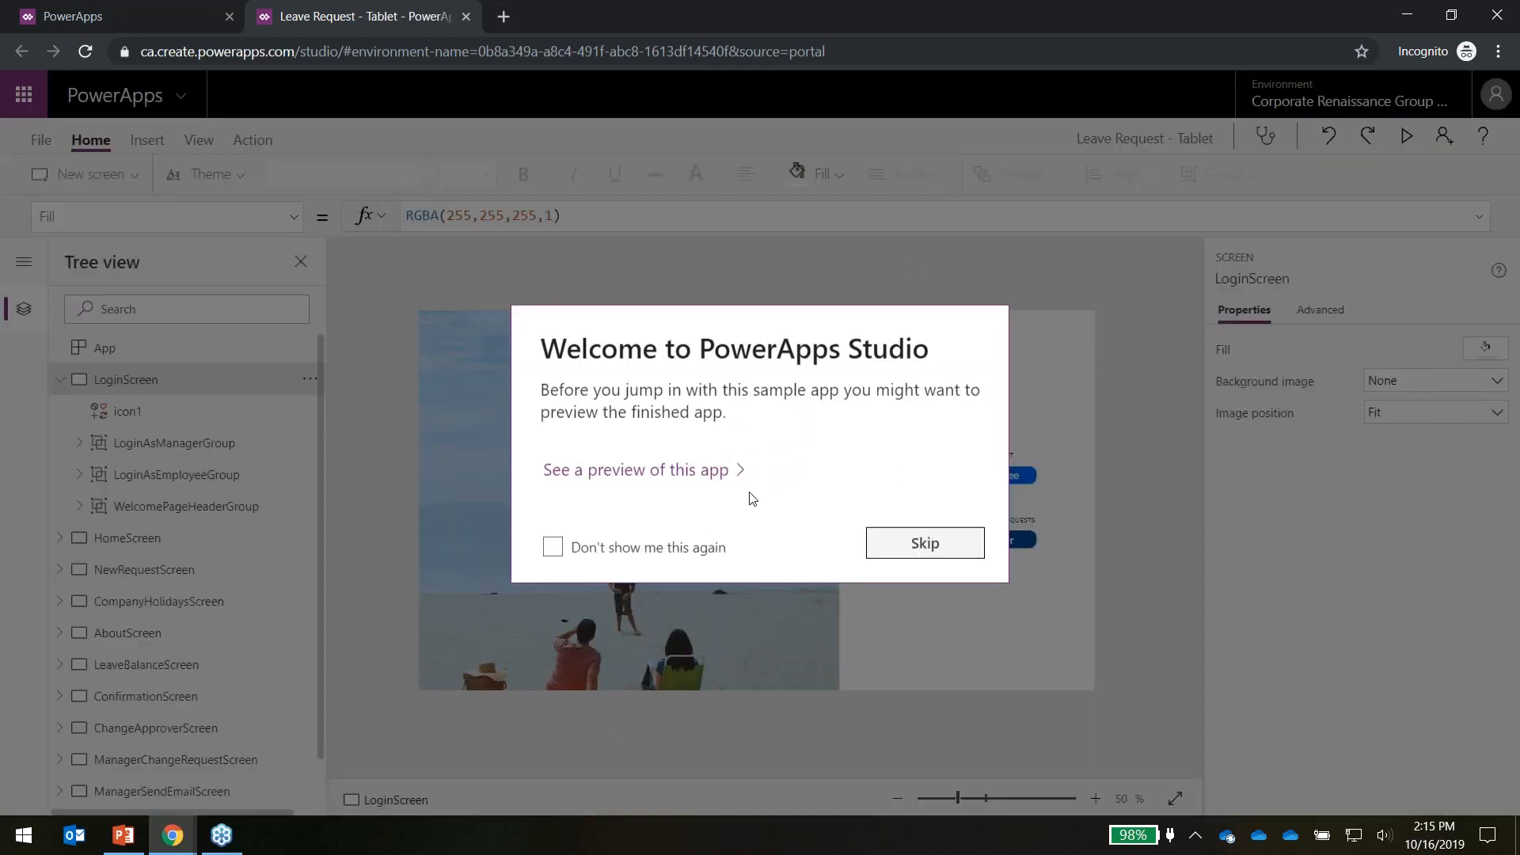
click(918, 546)
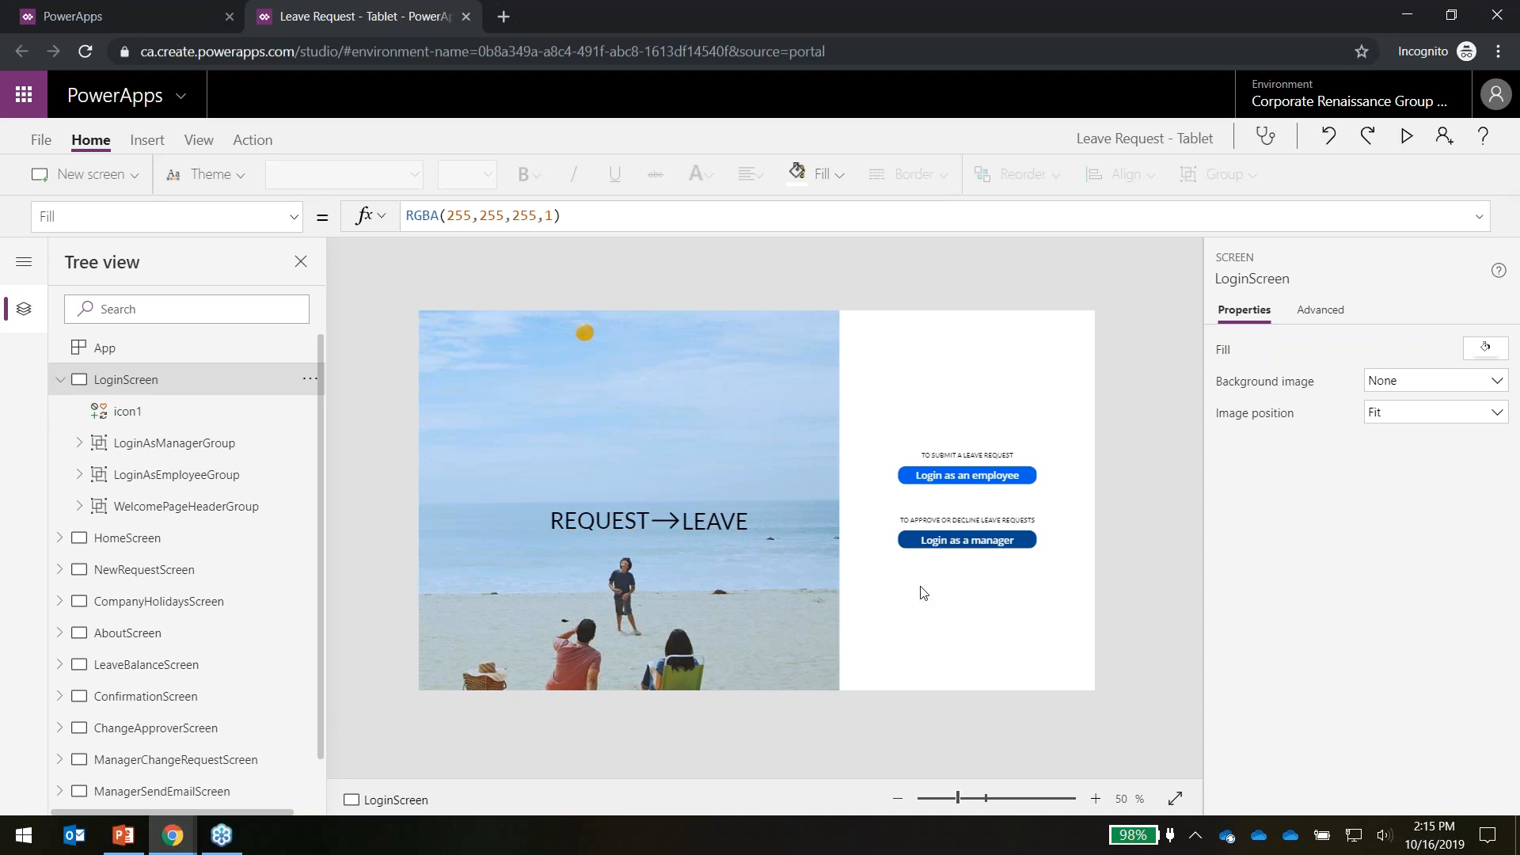
Preview the Leave Request app, log in as an employee, and view the leave balance
click(1408, 138)
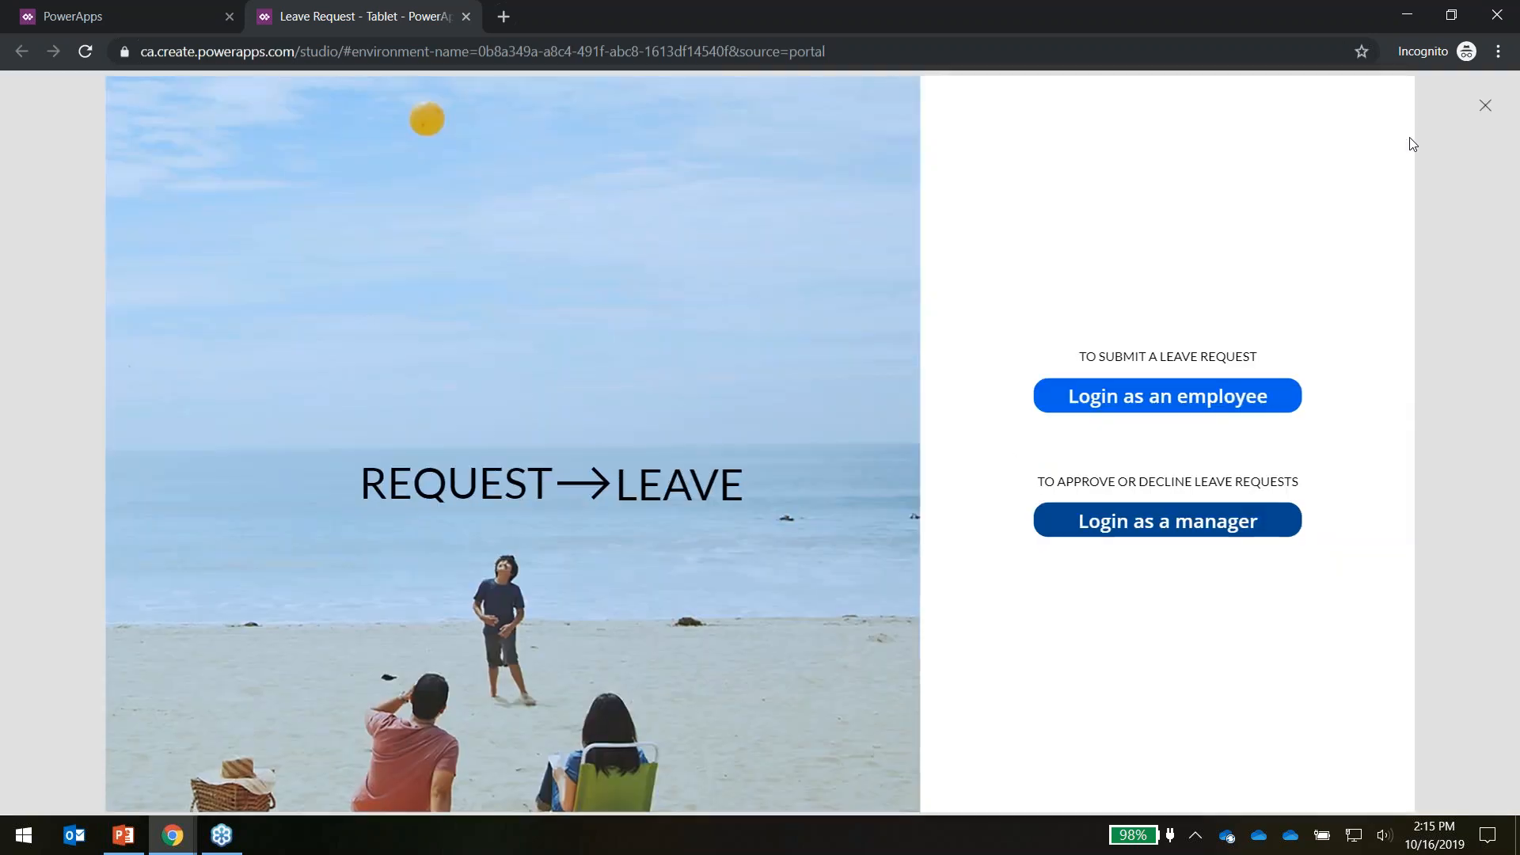
click(1166, 398)
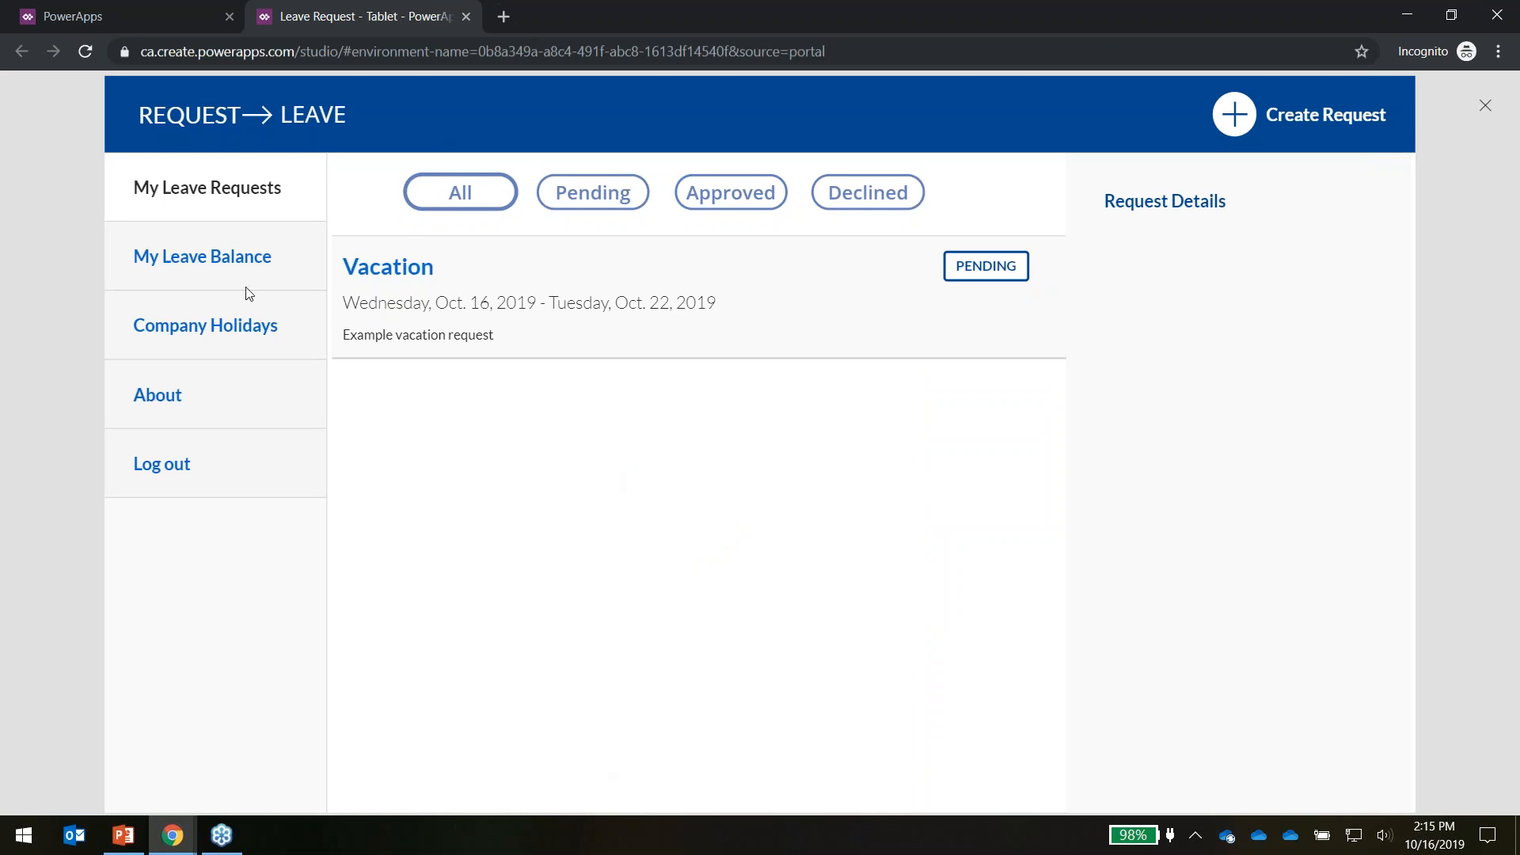
click(191, 274)
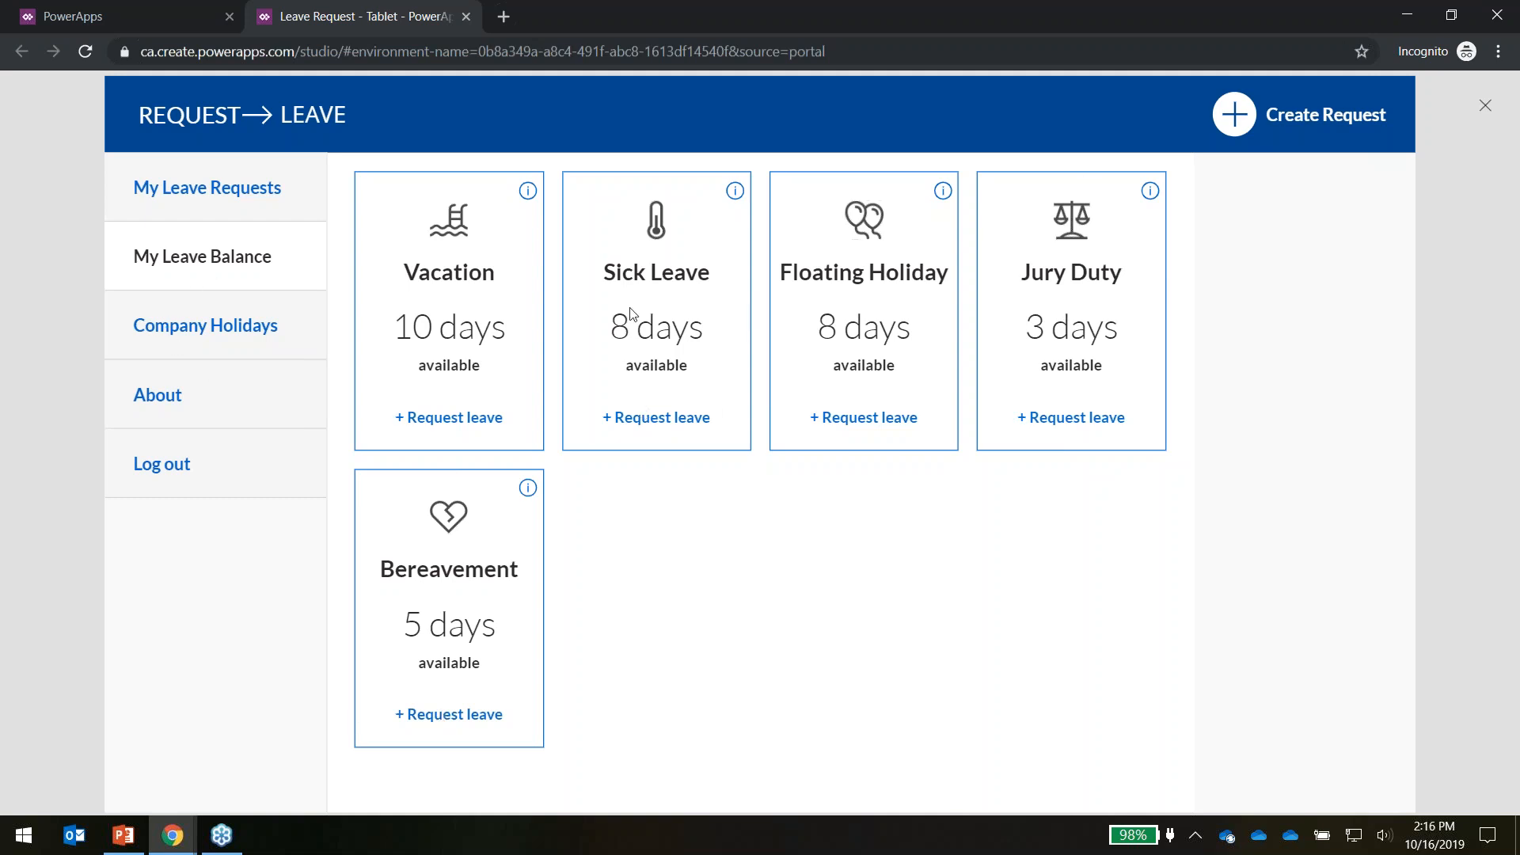
Look through the company holidays and read the About page's descriptions of the sick, bereavement, jury duty, vacation and floating holiday leave types
click(165, 329)
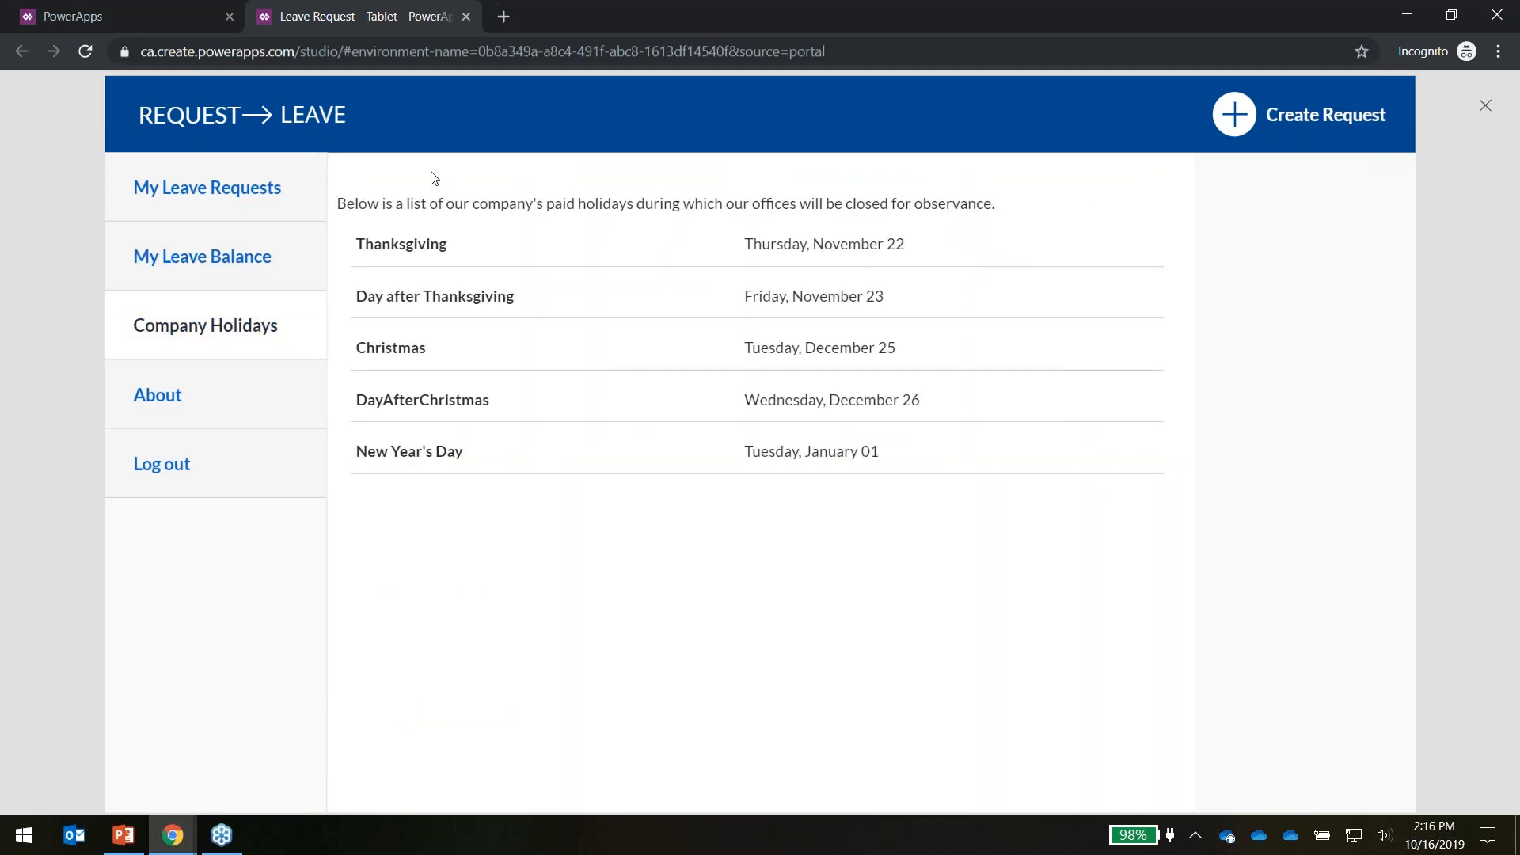
click(190, 411)
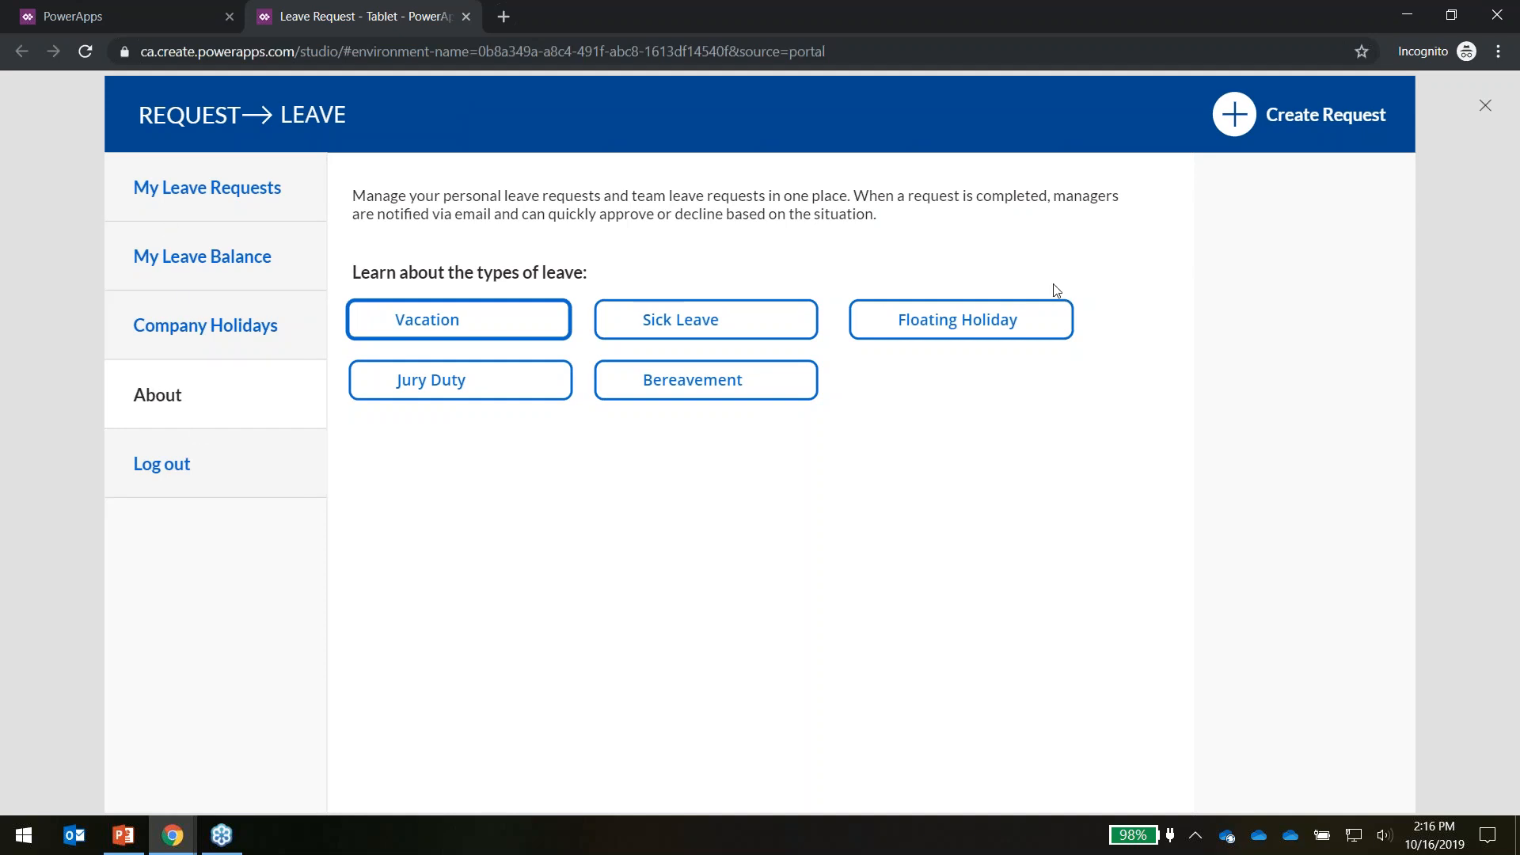
click(682, 326)
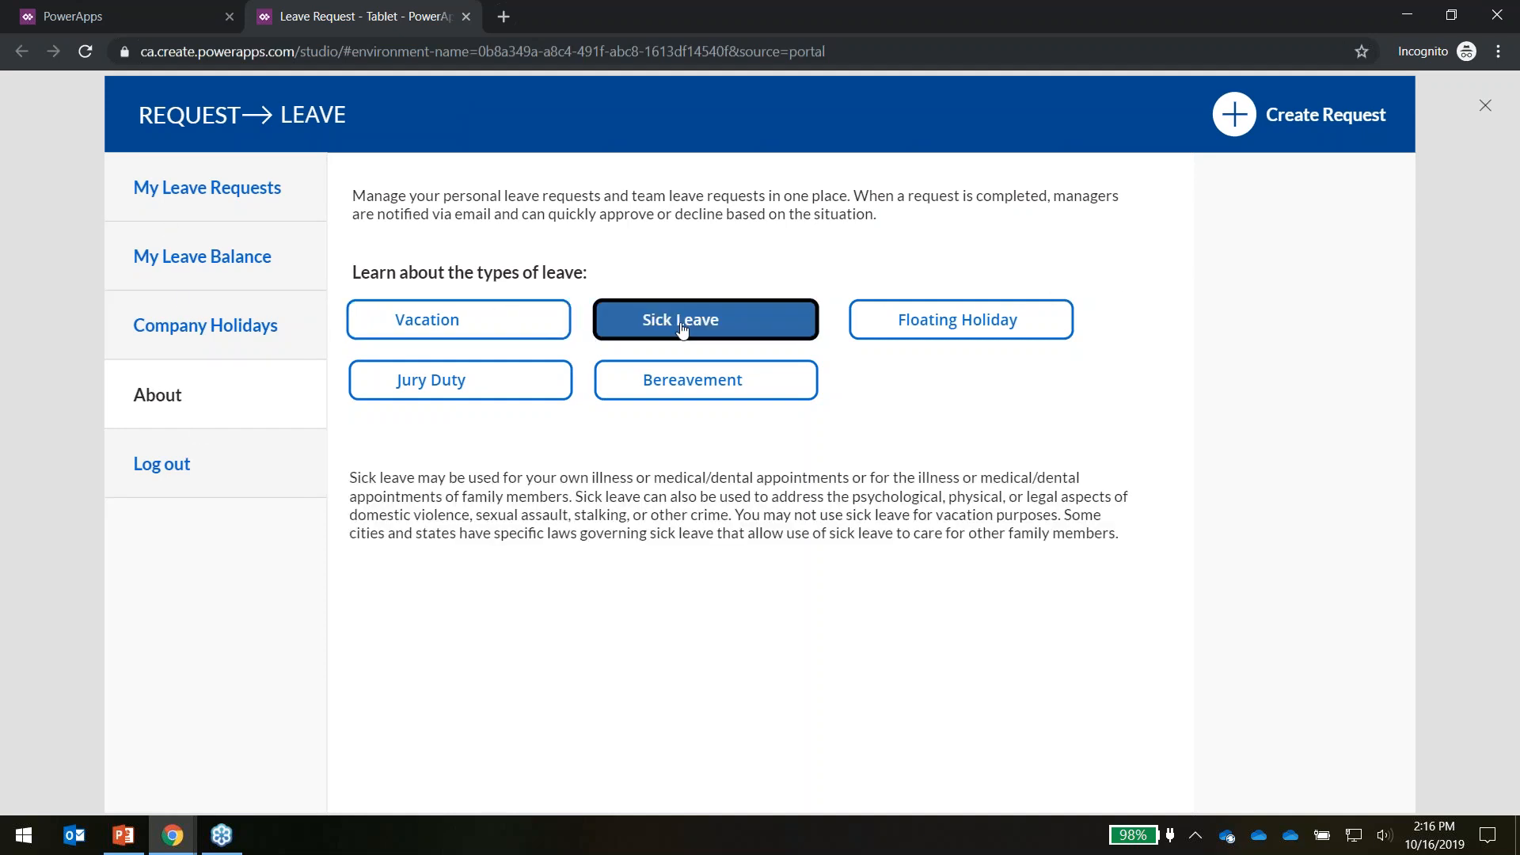
click(660, 382)
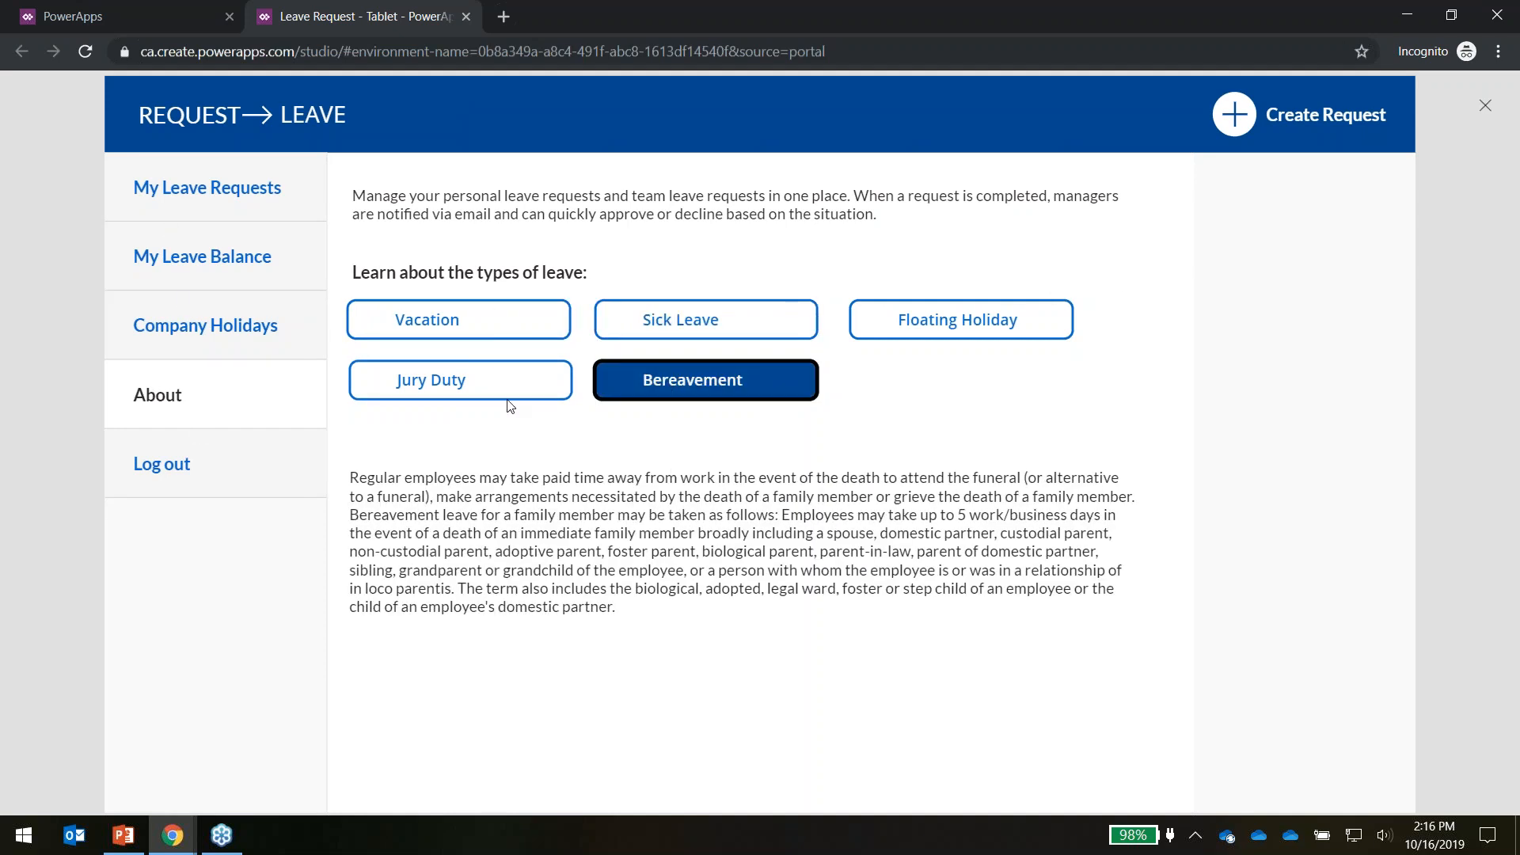
click(489, 389)
click(471, 320)
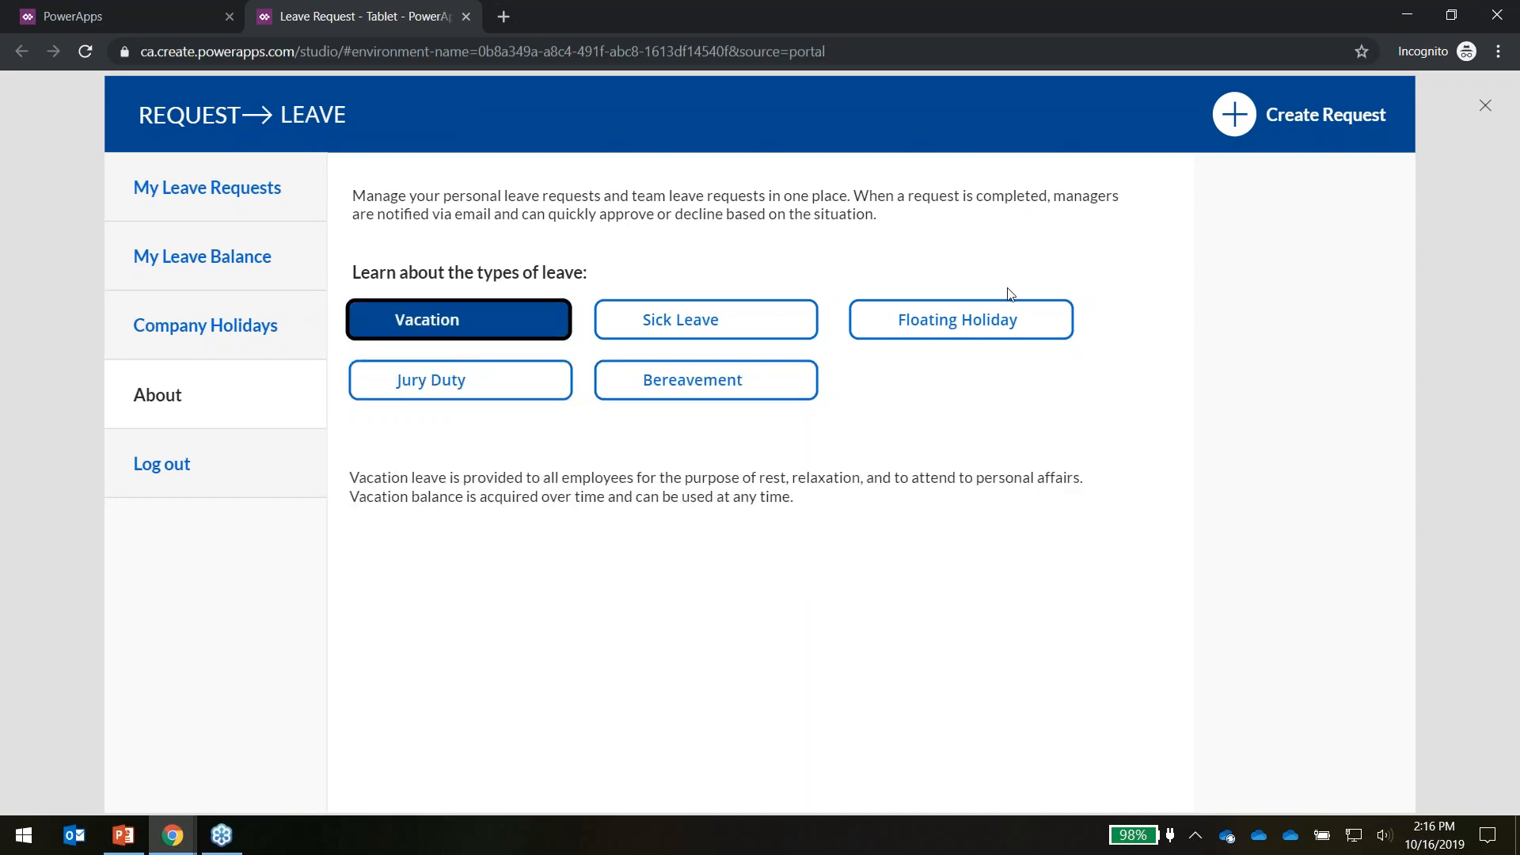
click(1002, 320)
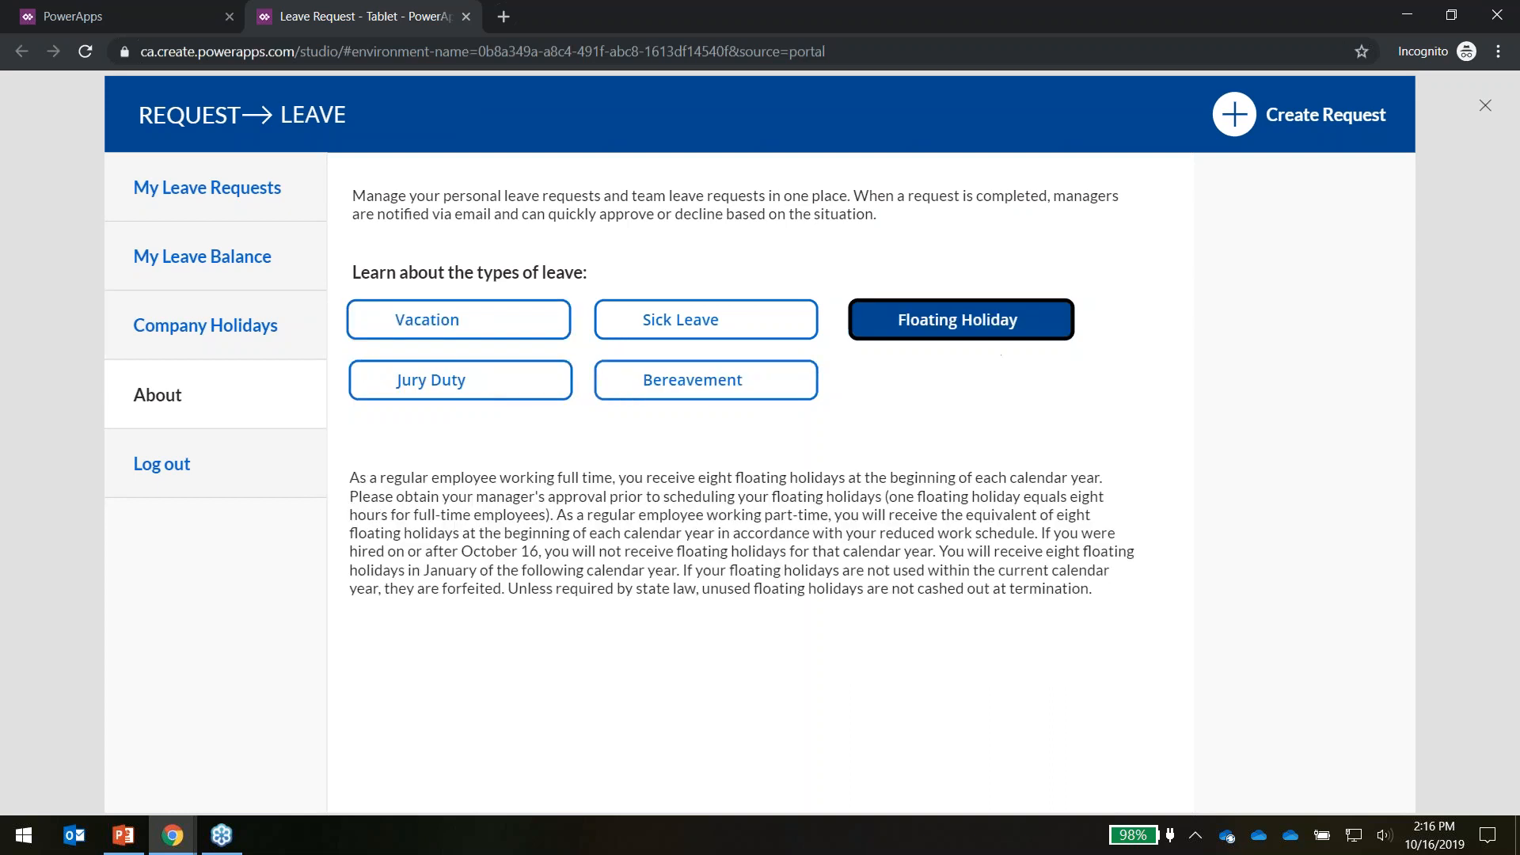
View the existing leave requests, then create a new request with dates from 10/23/2019 to 11/22/2019
click(151, 212)
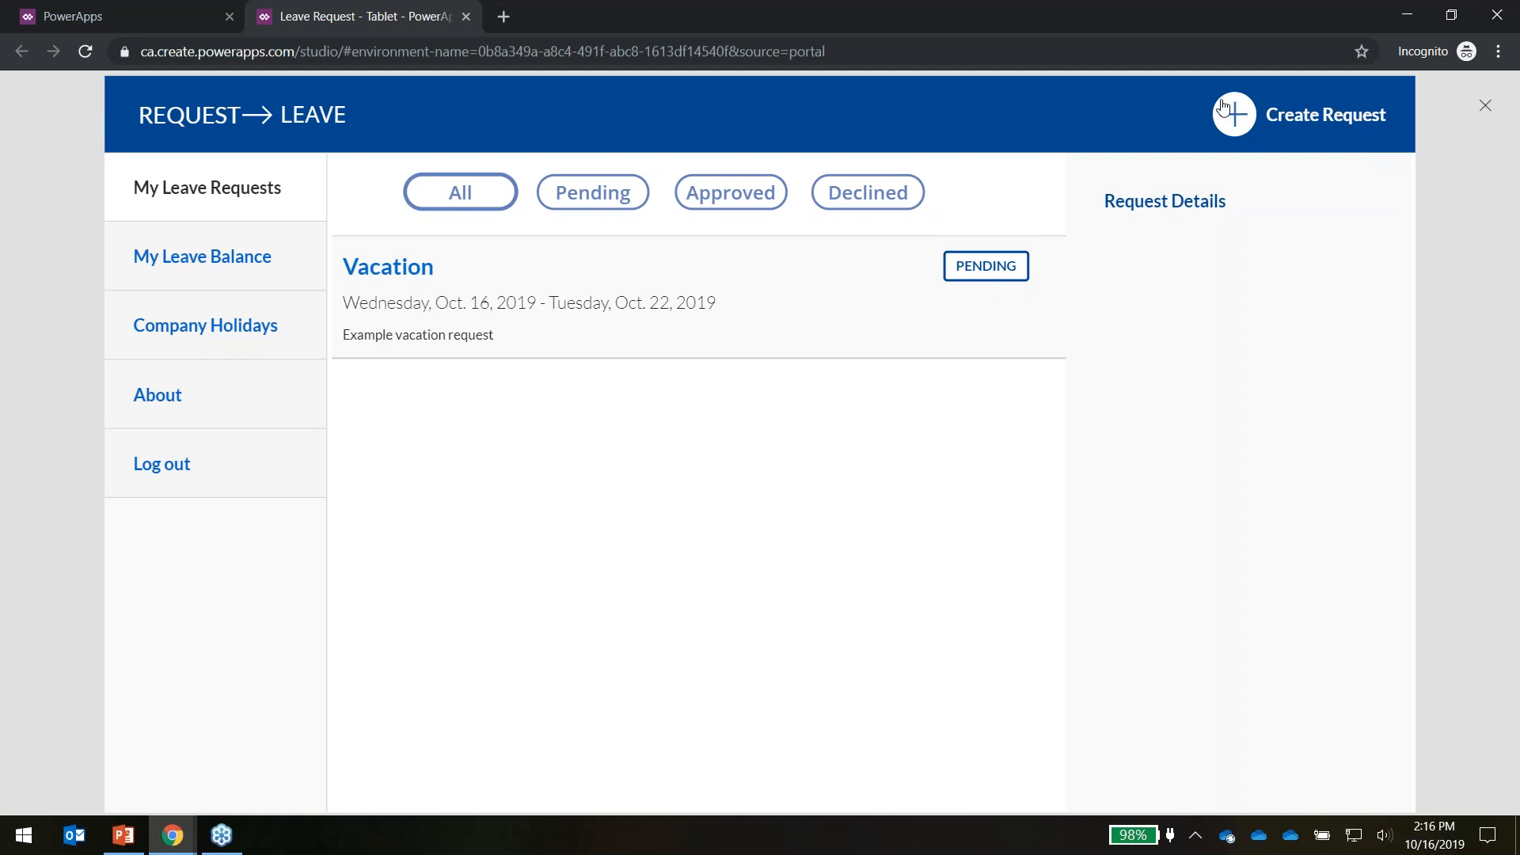
click(1236, 119)
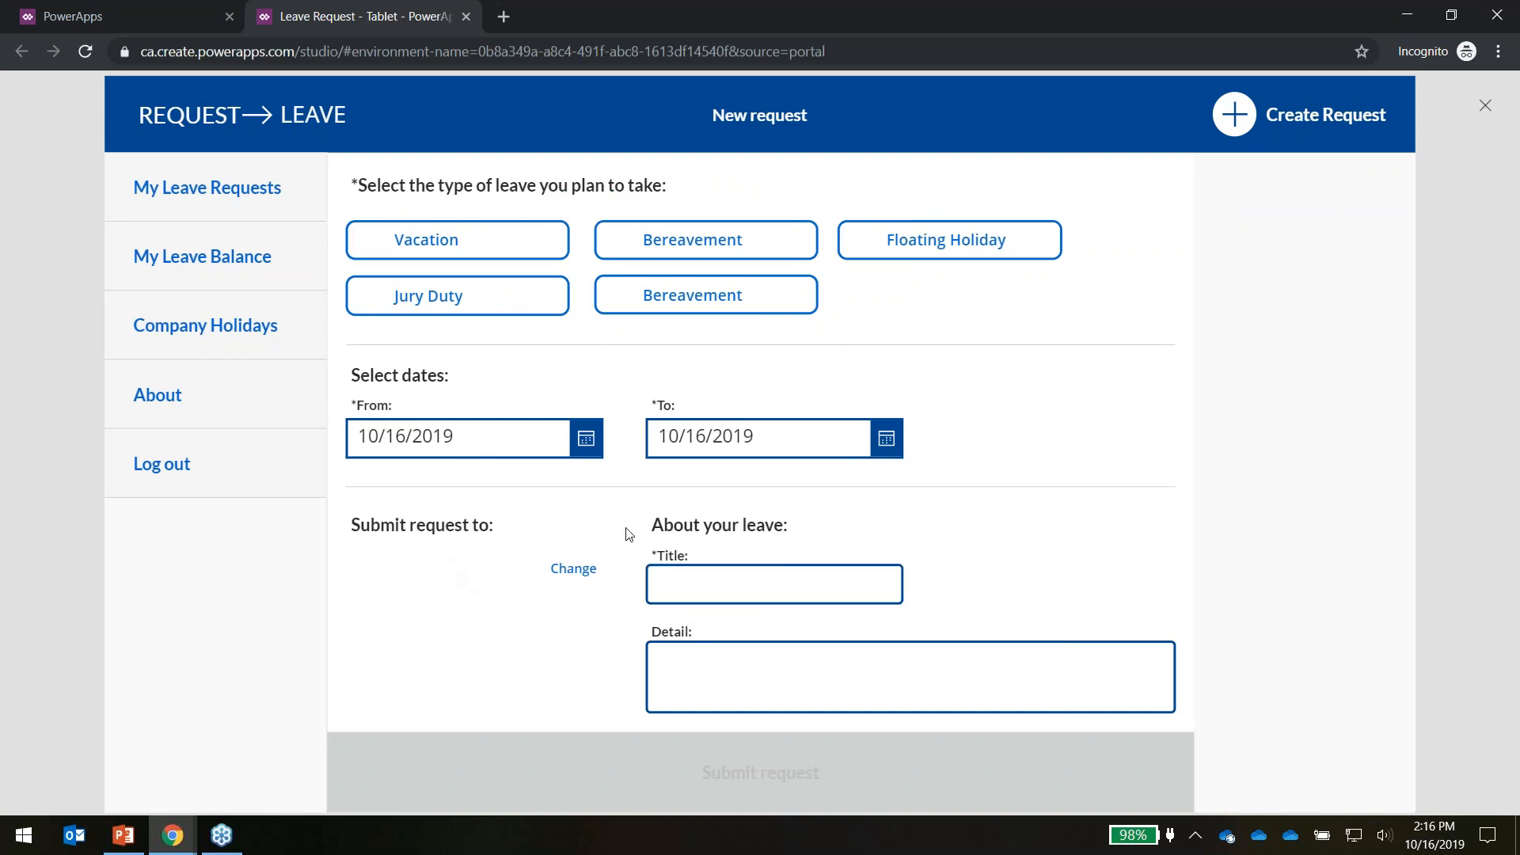
click(739, 690)
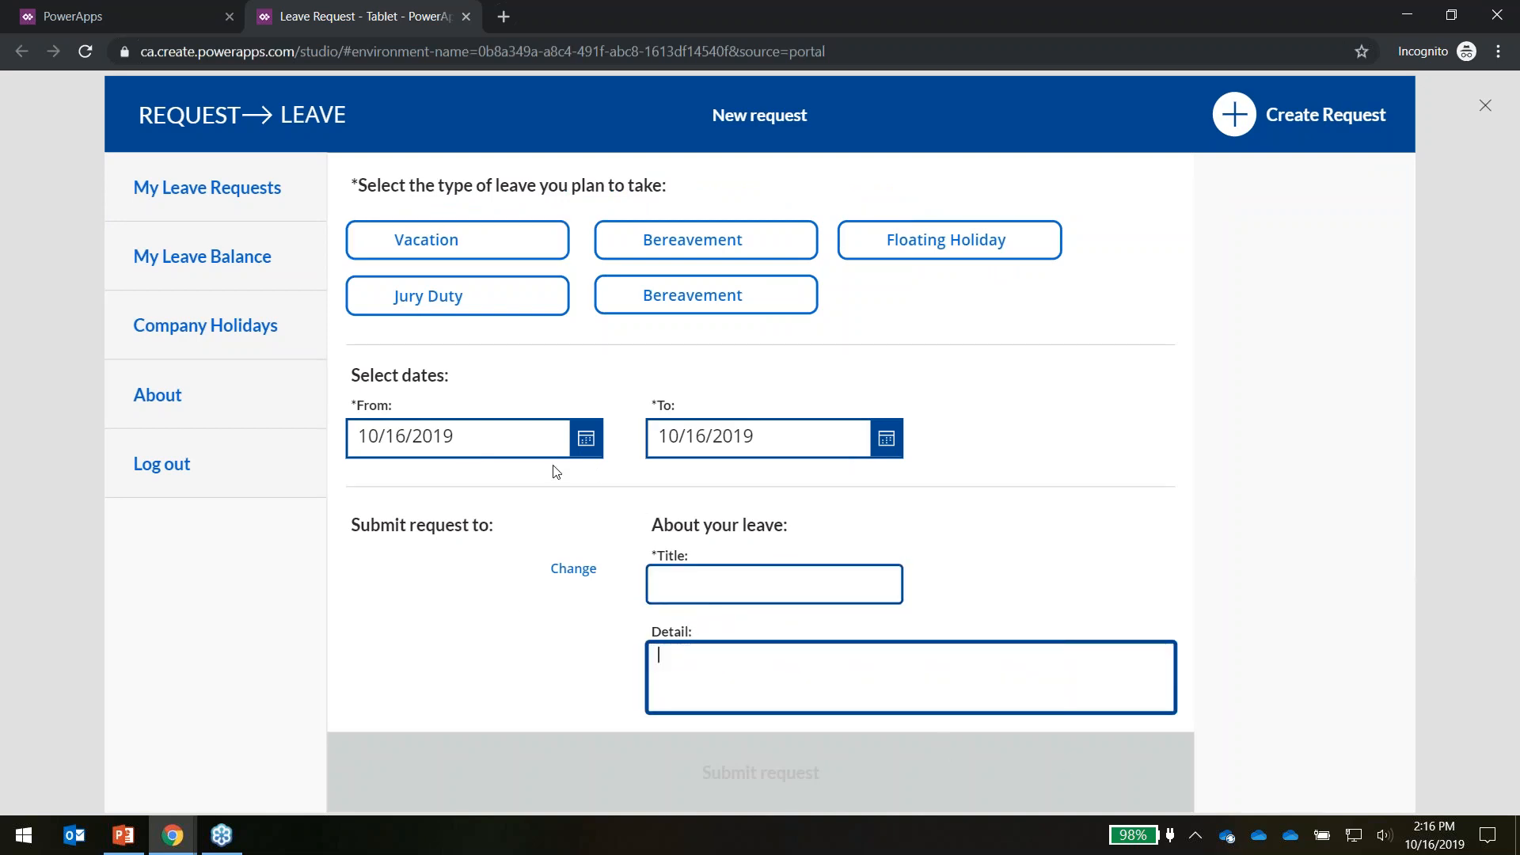
click(587, 439)
click(520, 671)
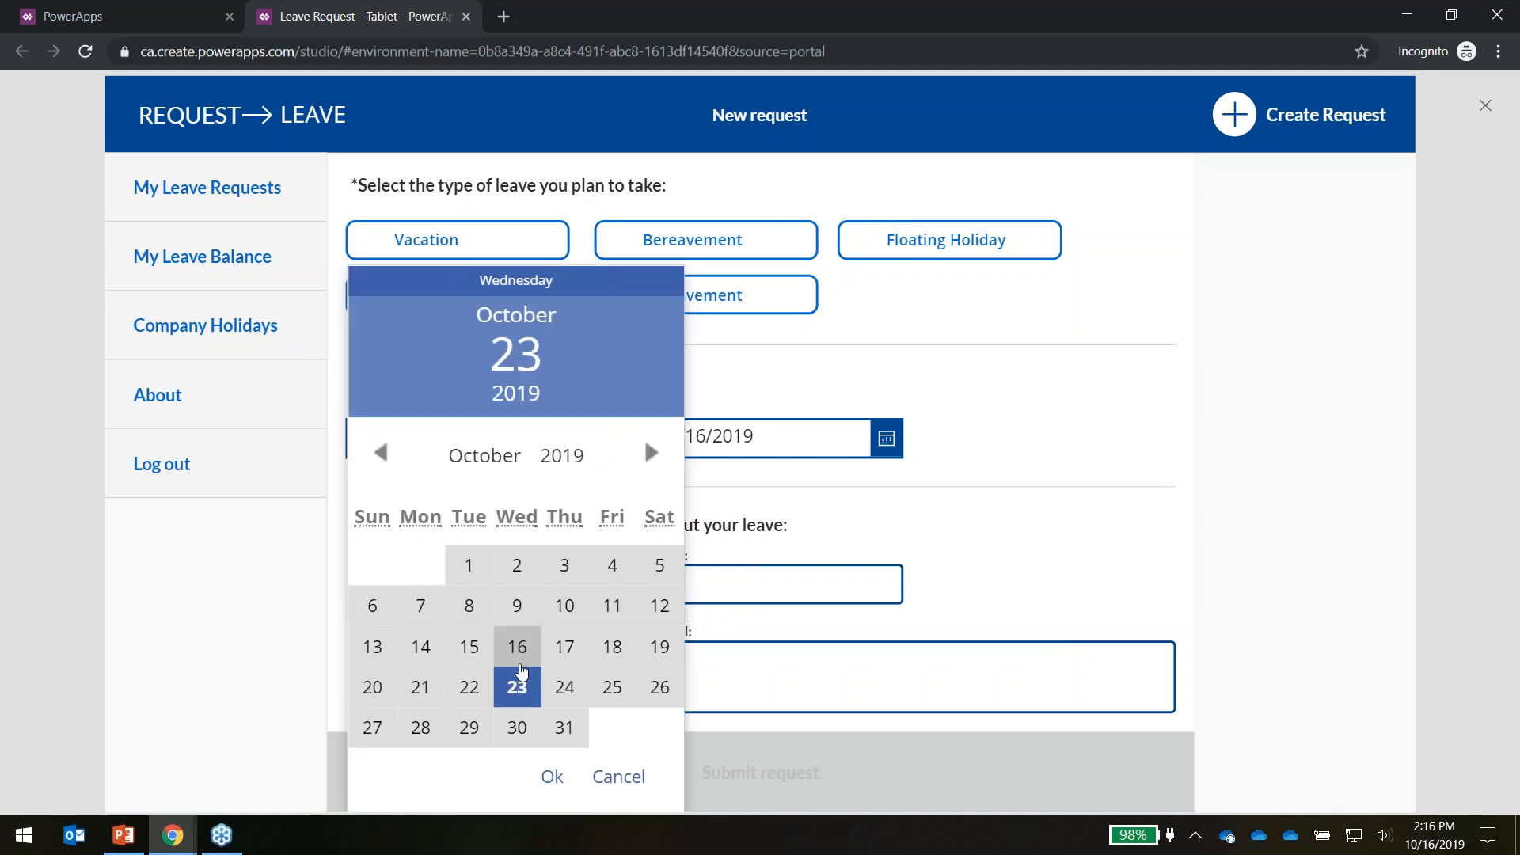
click(553, 777)
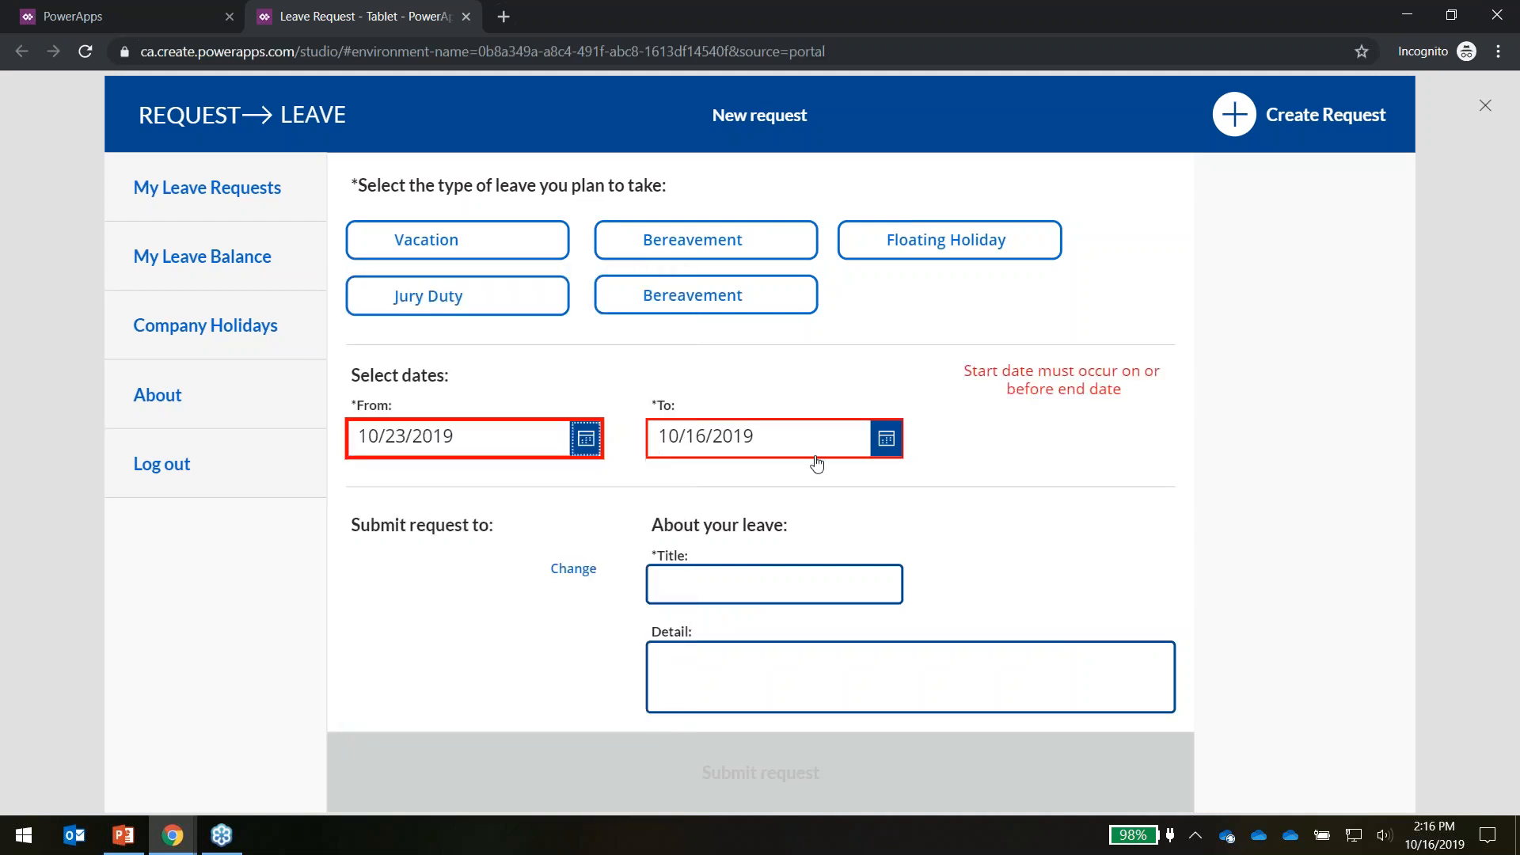
click(881, 445)
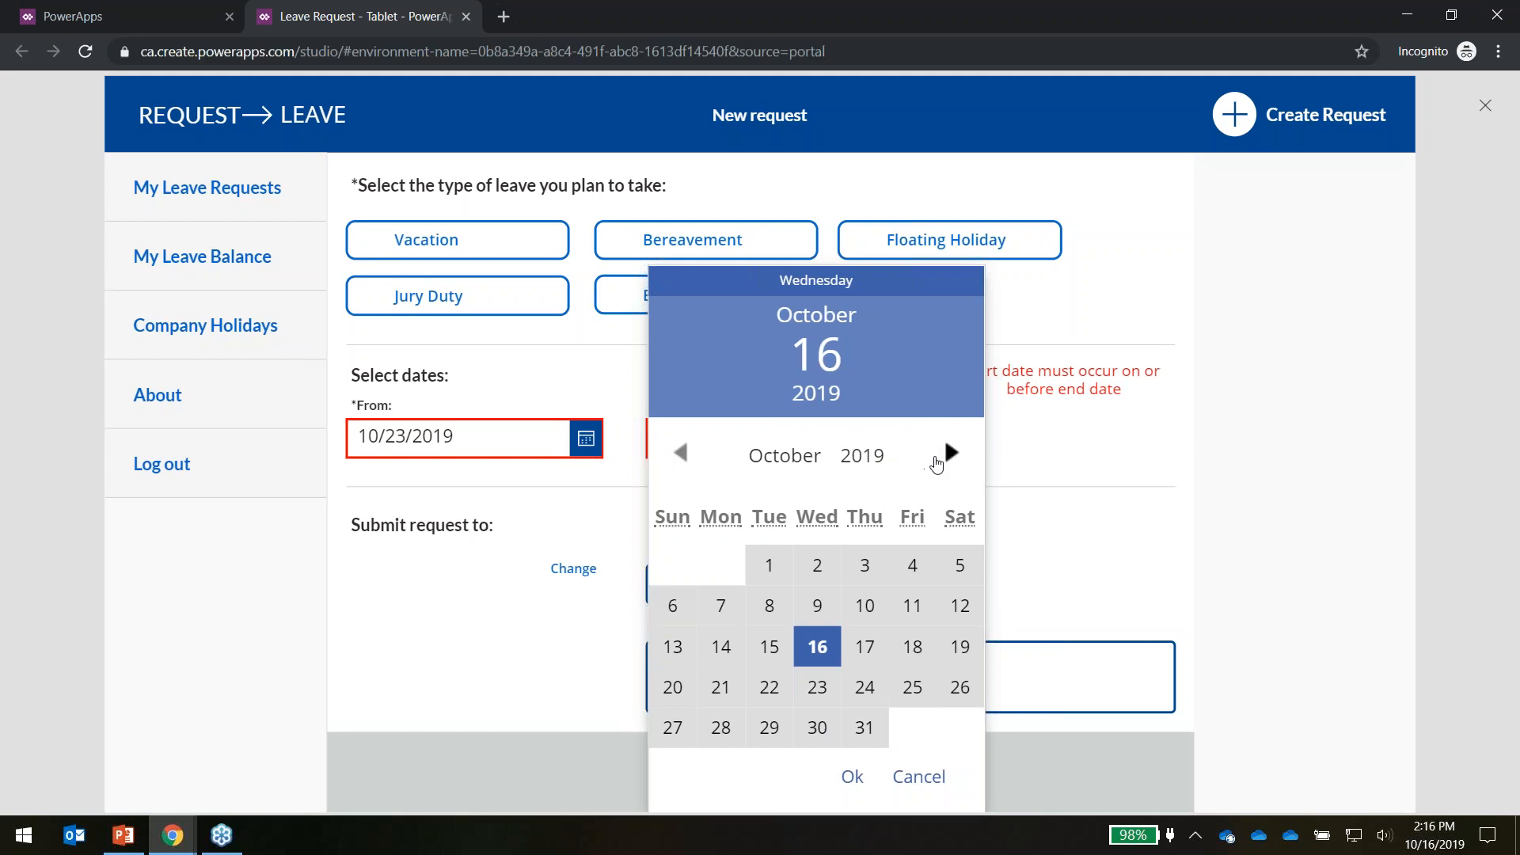
click(942, 458)
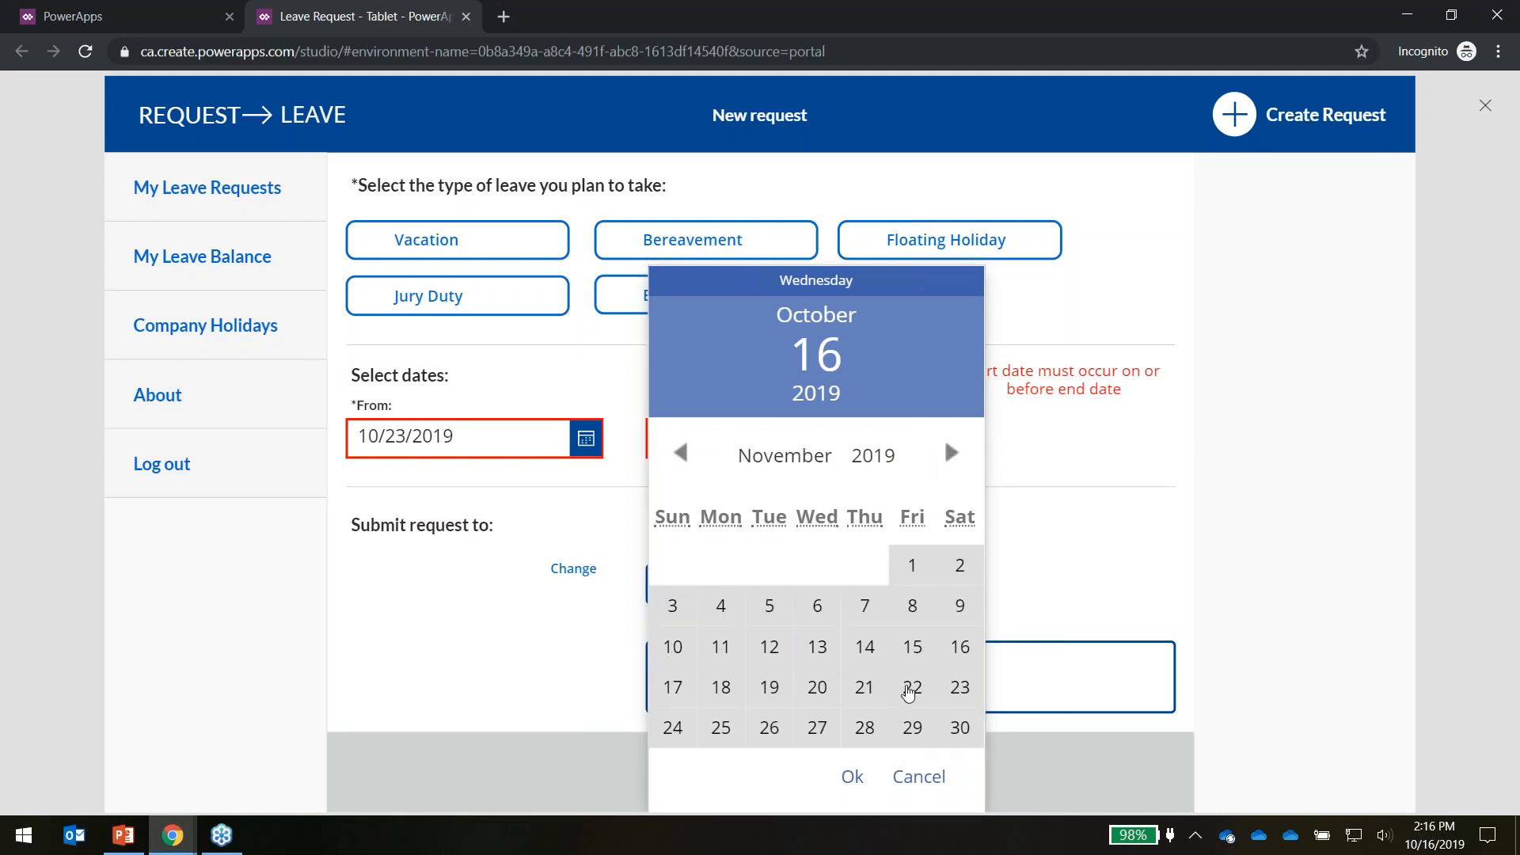
click(911, 688)
click(851, 777)
Title the leave request "I need a lot of time off" and enter "Just need a break" as its detail
click(777, 577)
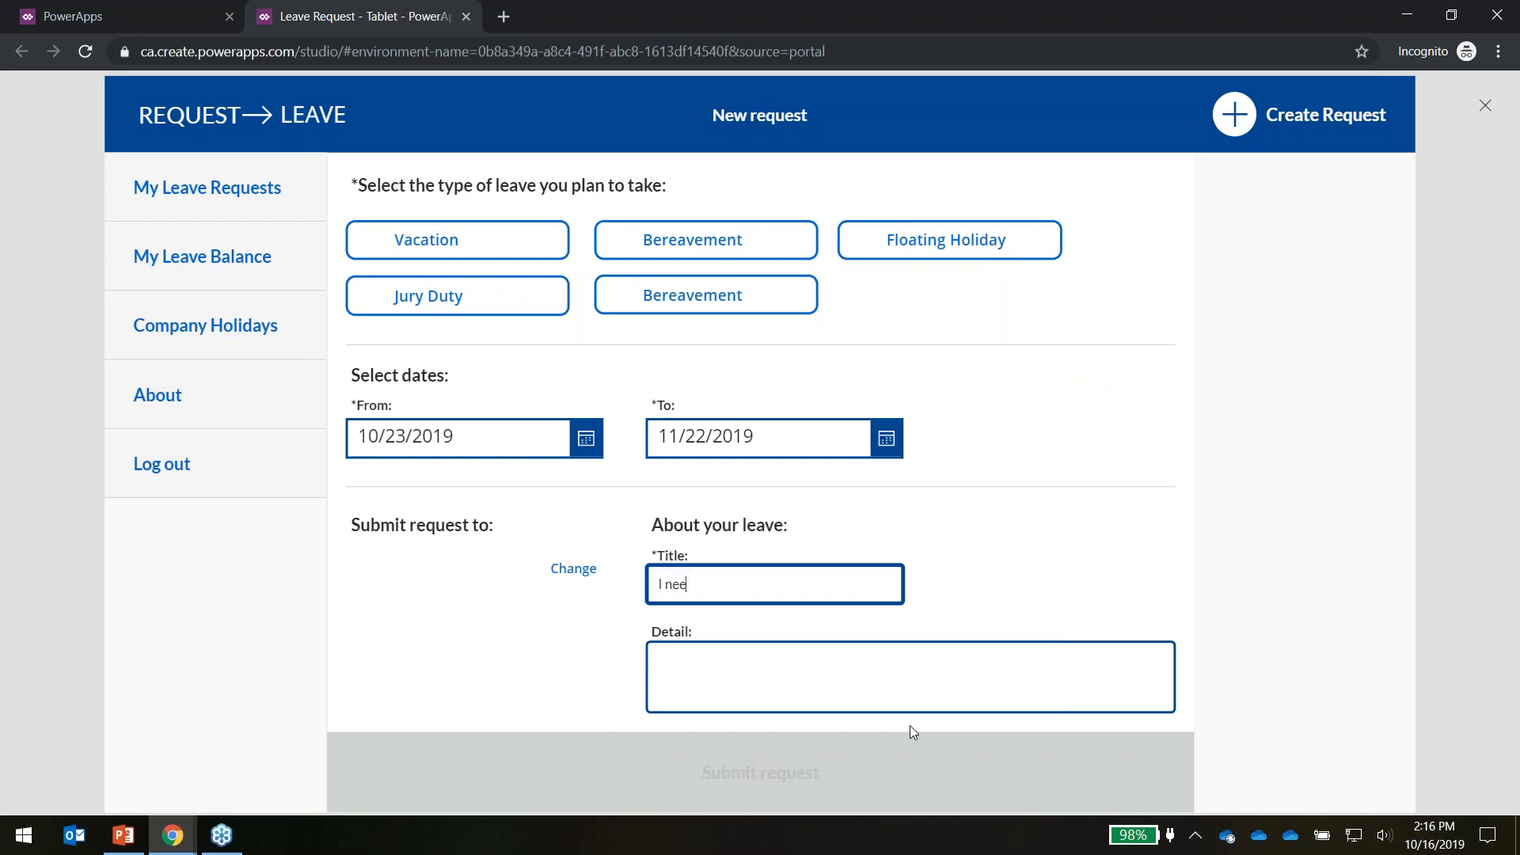
text(I need a lot of time off)
click(876, 688)
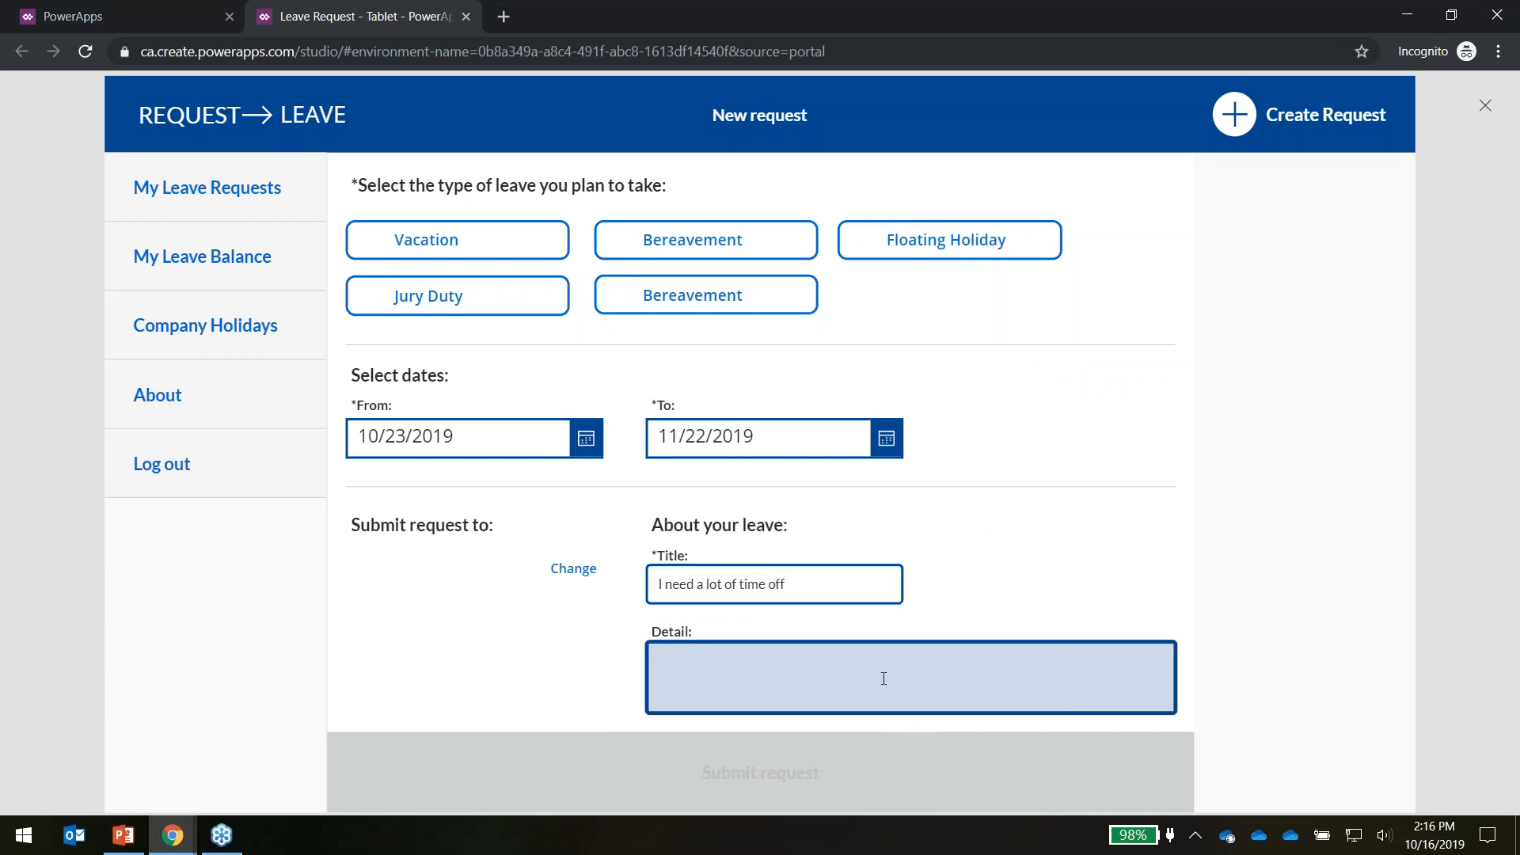
text(Just need a break)
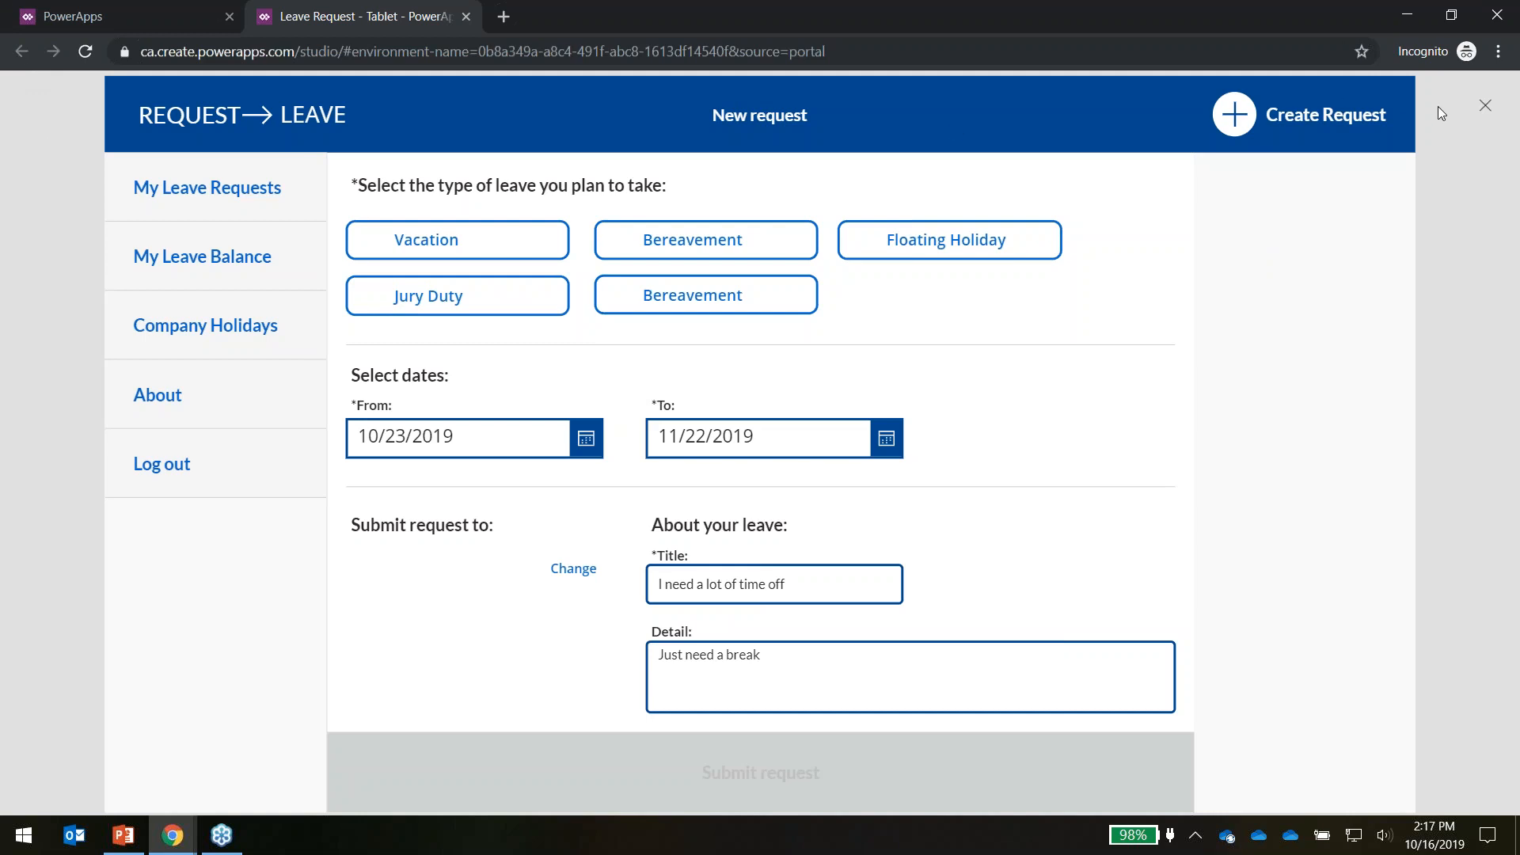
Exit the preview, dismiss the tip, and examine the Submit request button's full OnSelect formula
click(1484, 108)
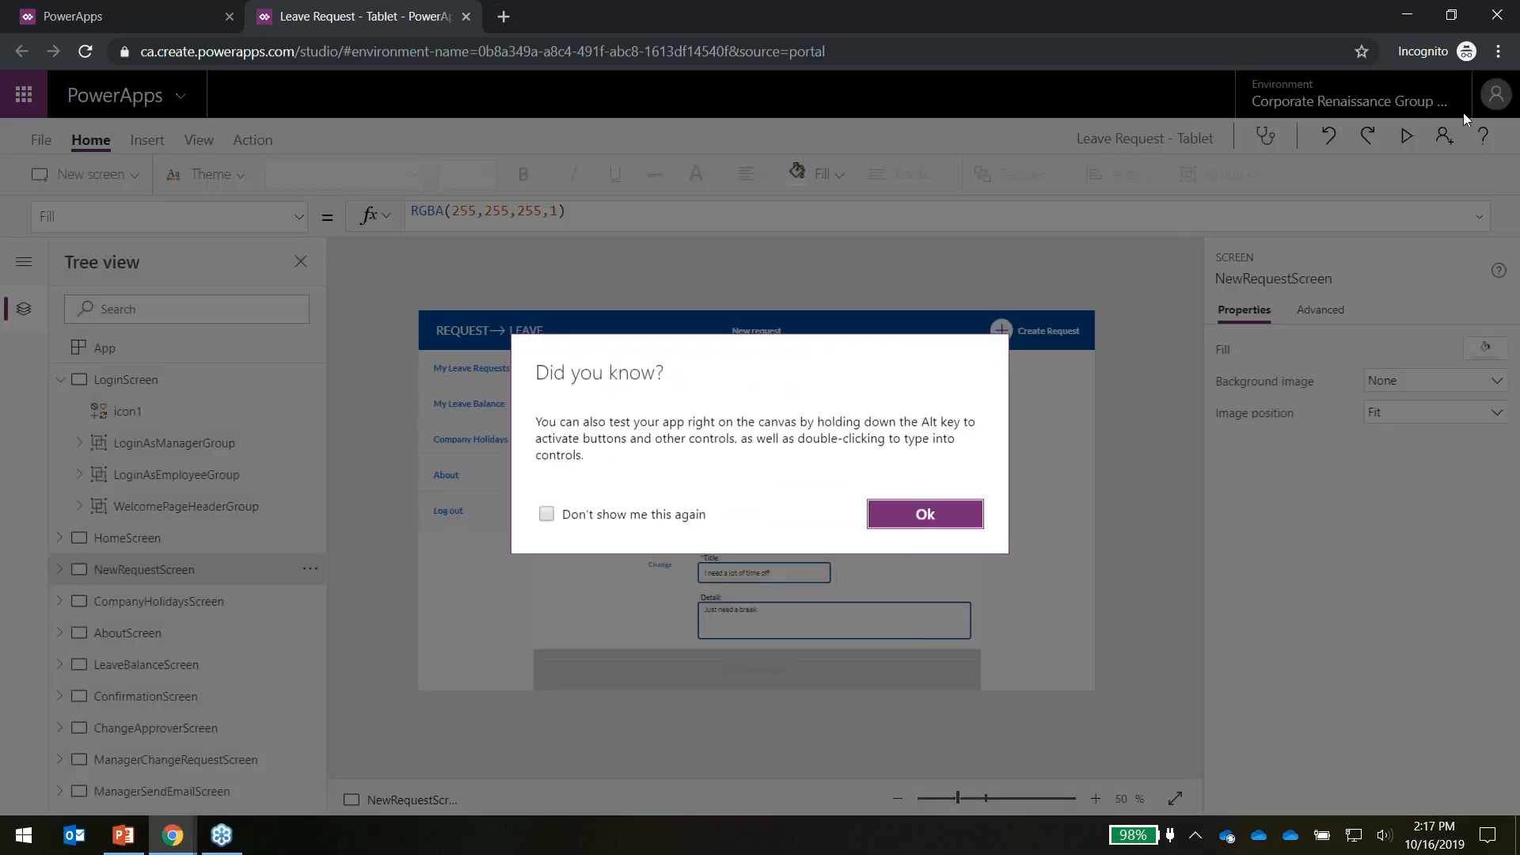
click(931, 515)
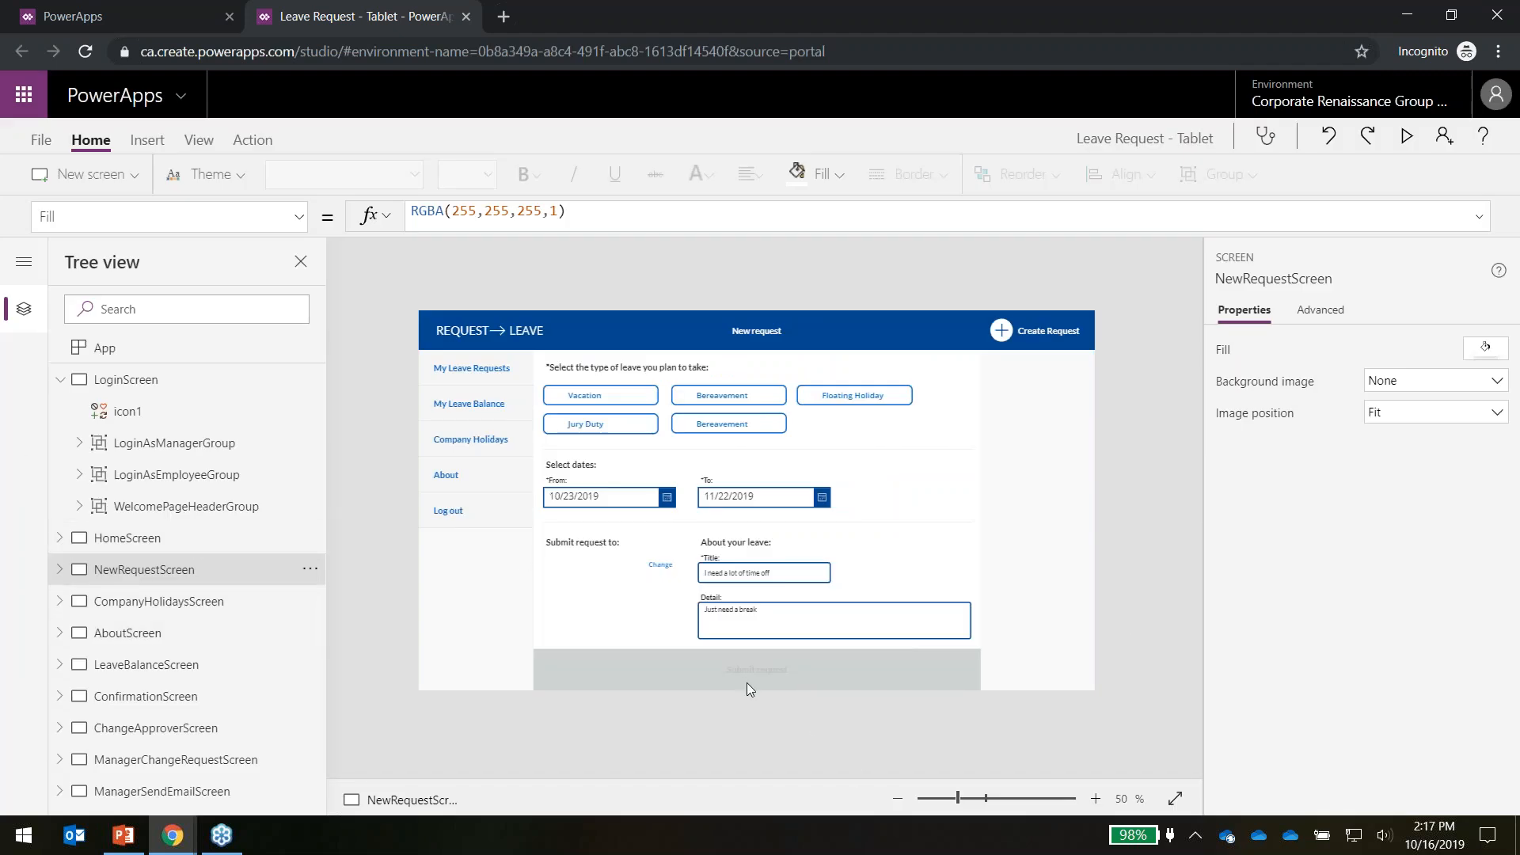
click(809, 673)
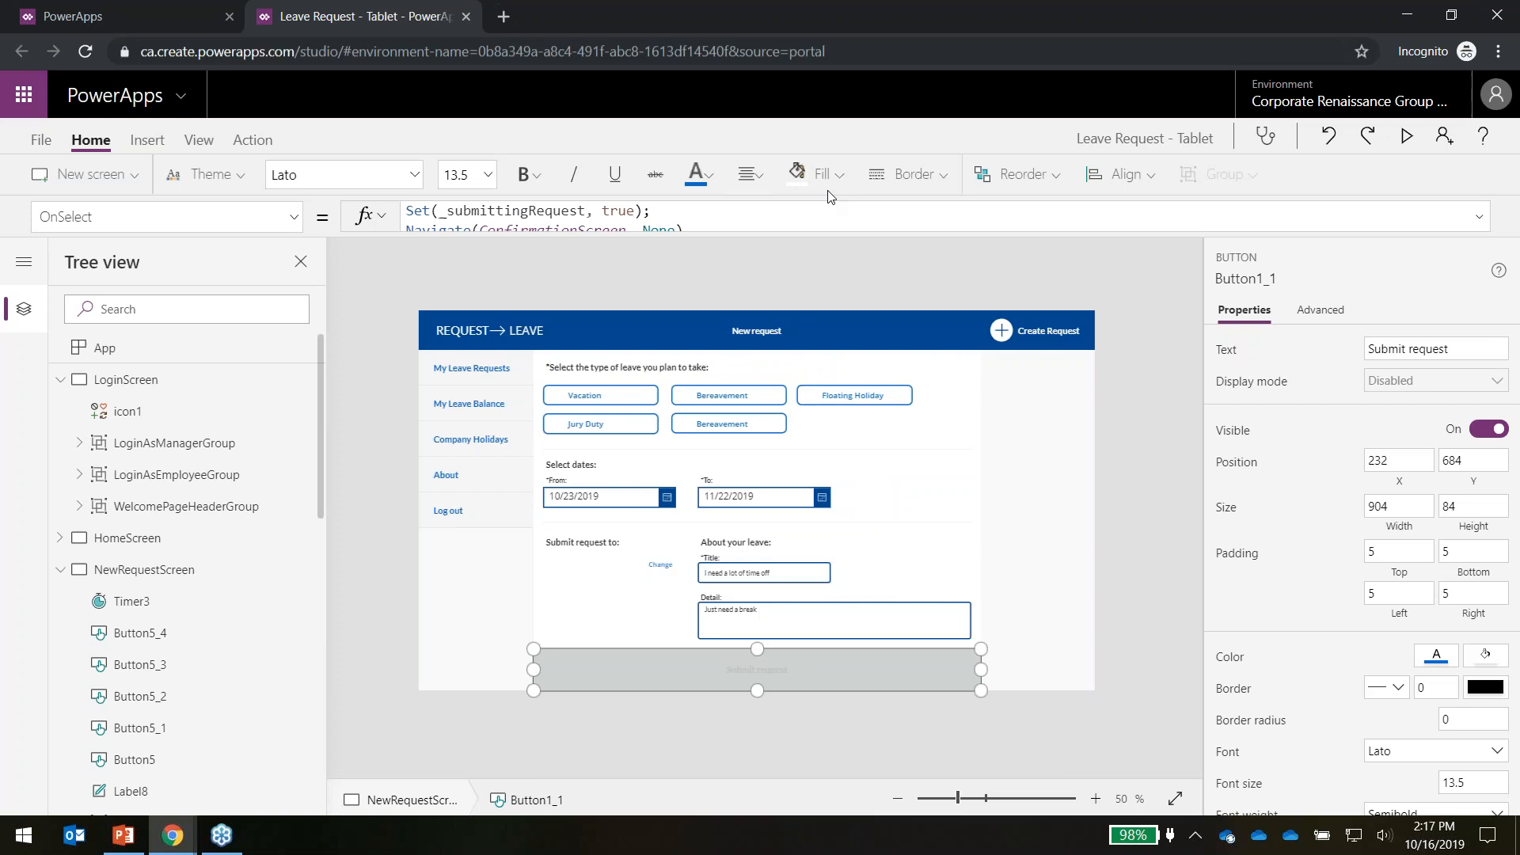
mouse_move(837, 231)
mouse_down()
mouse_move(809, 412)
mouse_move(832, 257)
mouse_up()
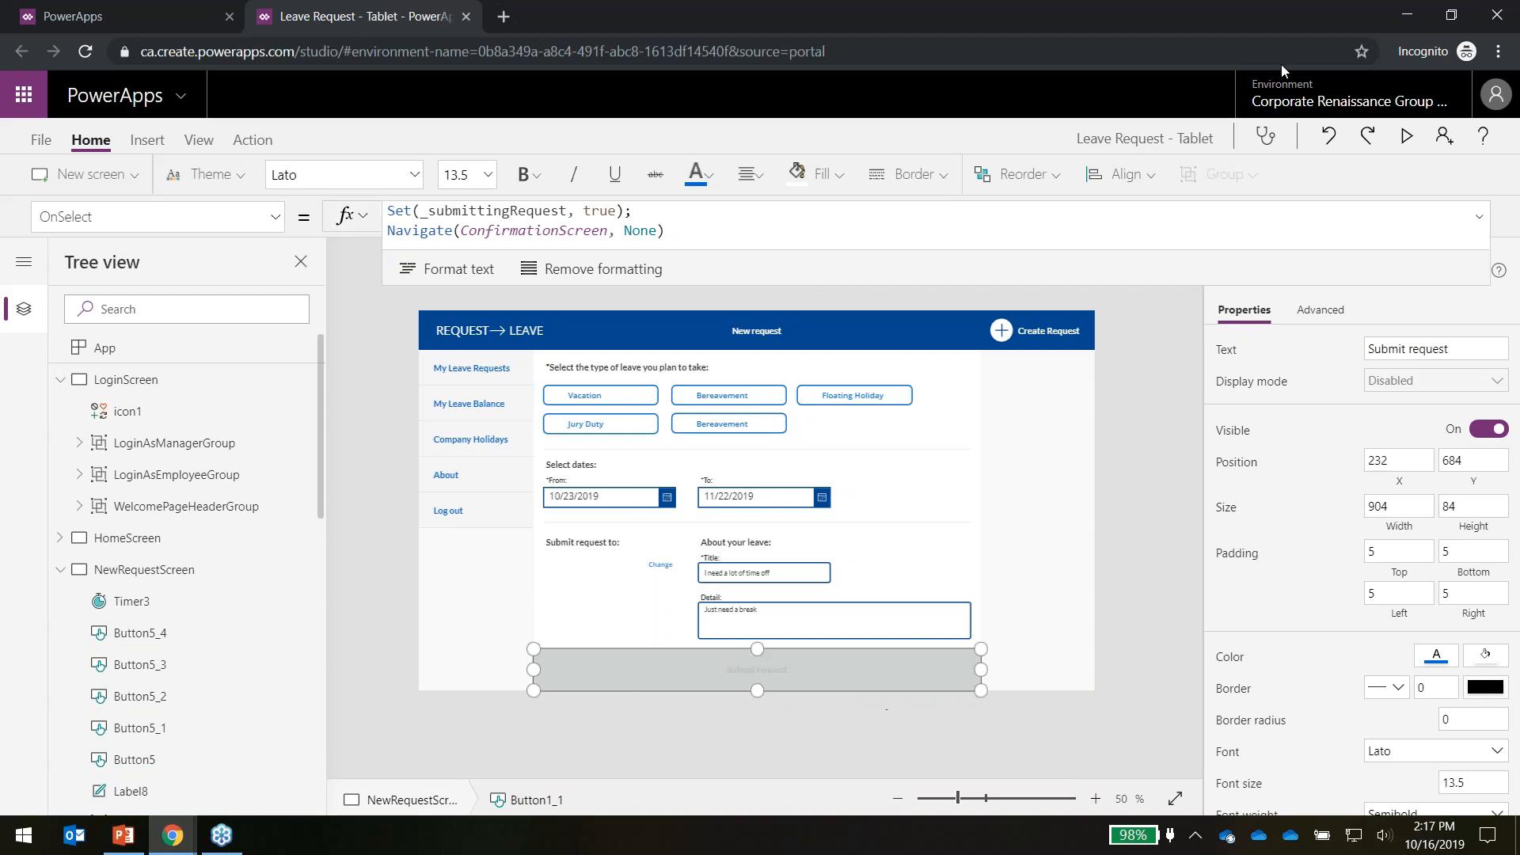
Preview the New request form again, return to the editor, and shrink the formula bar to its compact height
click(1408, 140)
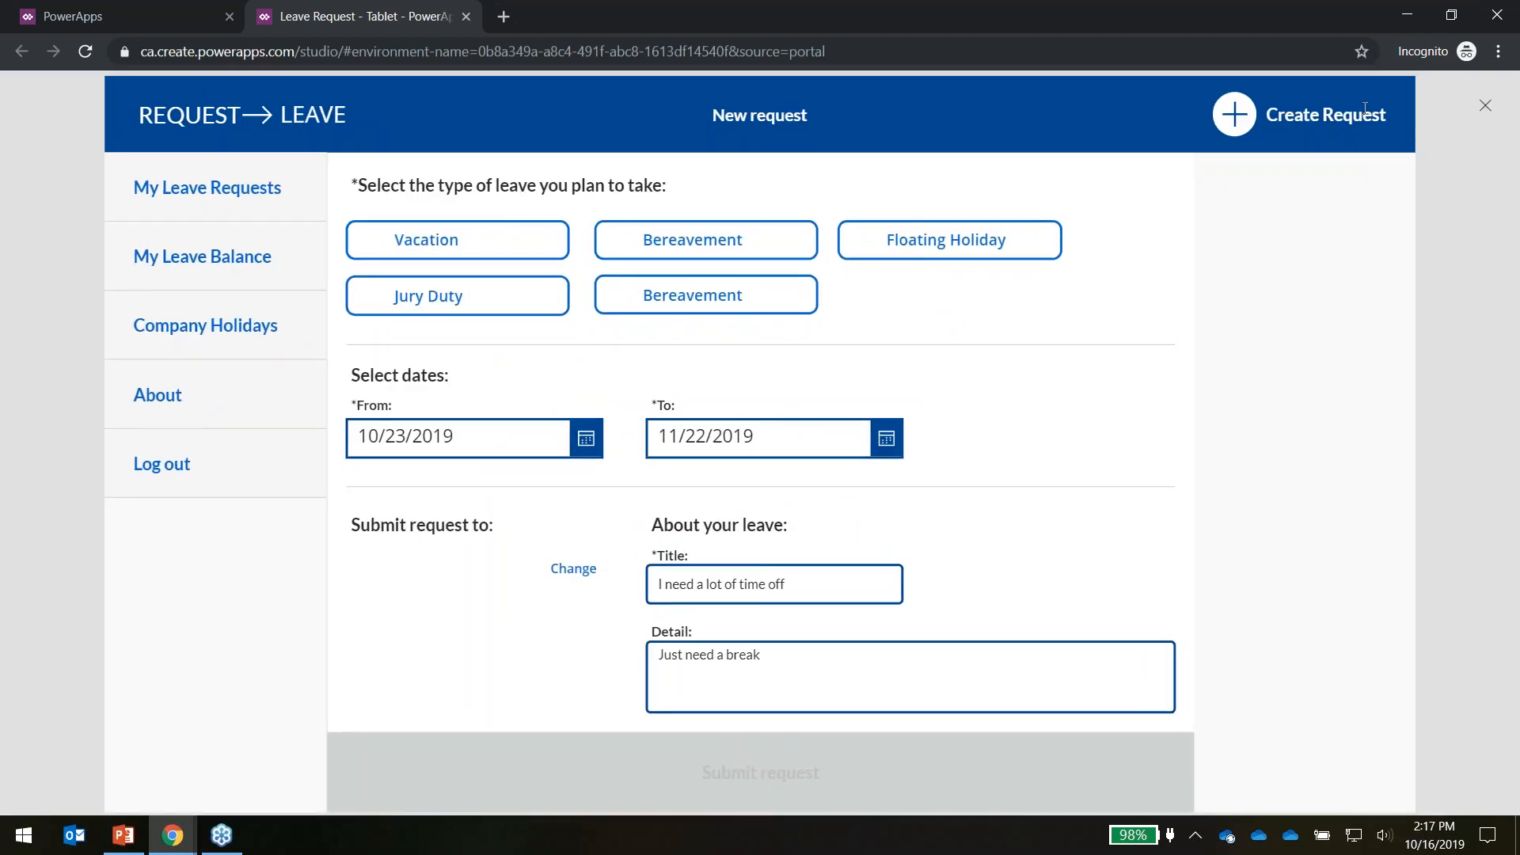
click(1485, 106)
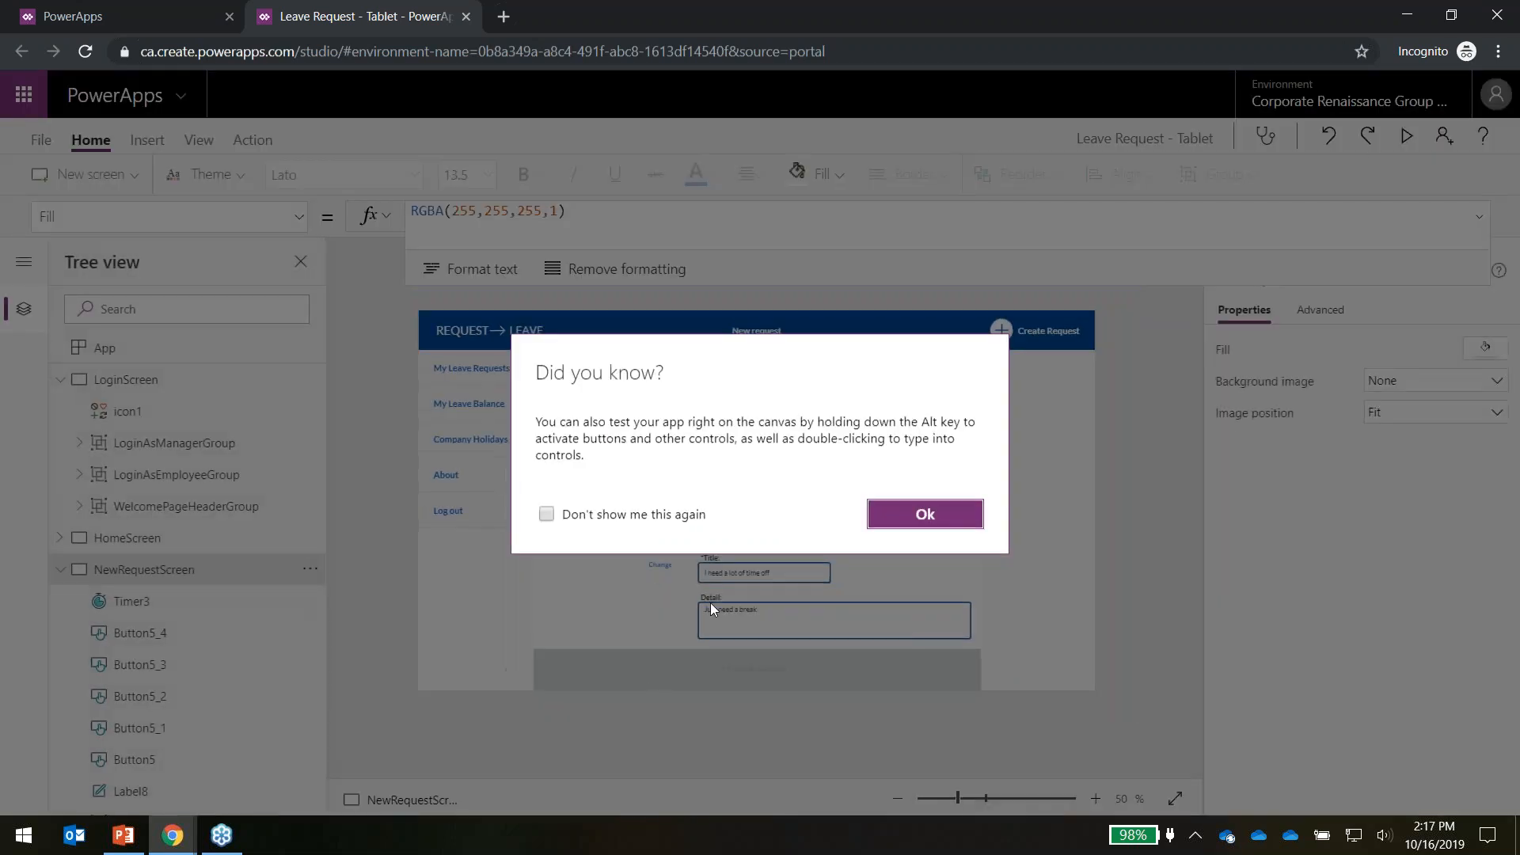
click(907, 517)
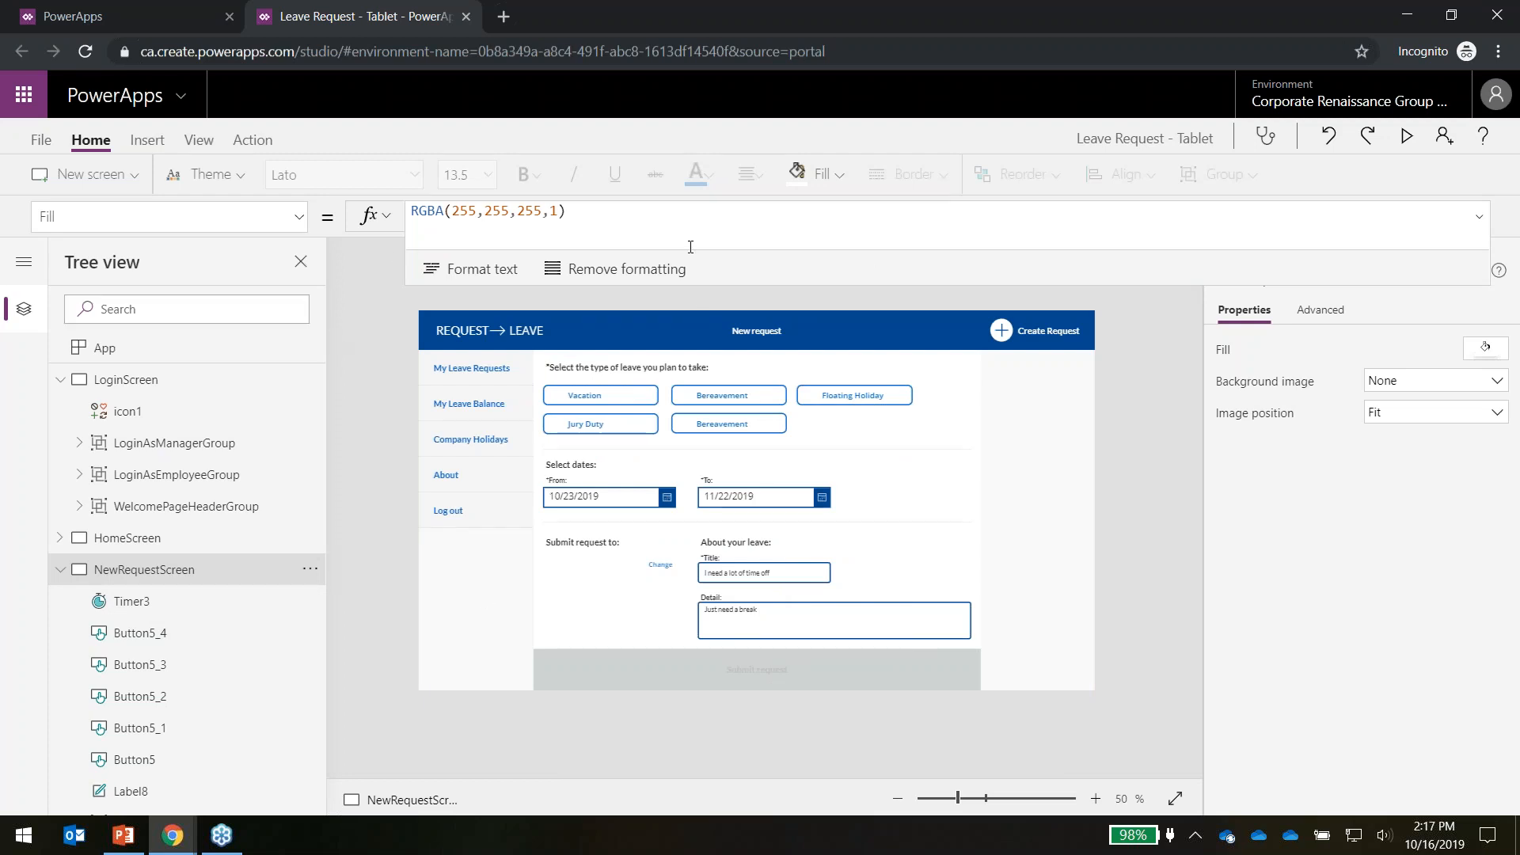
drag(759, 284, 741, 215)
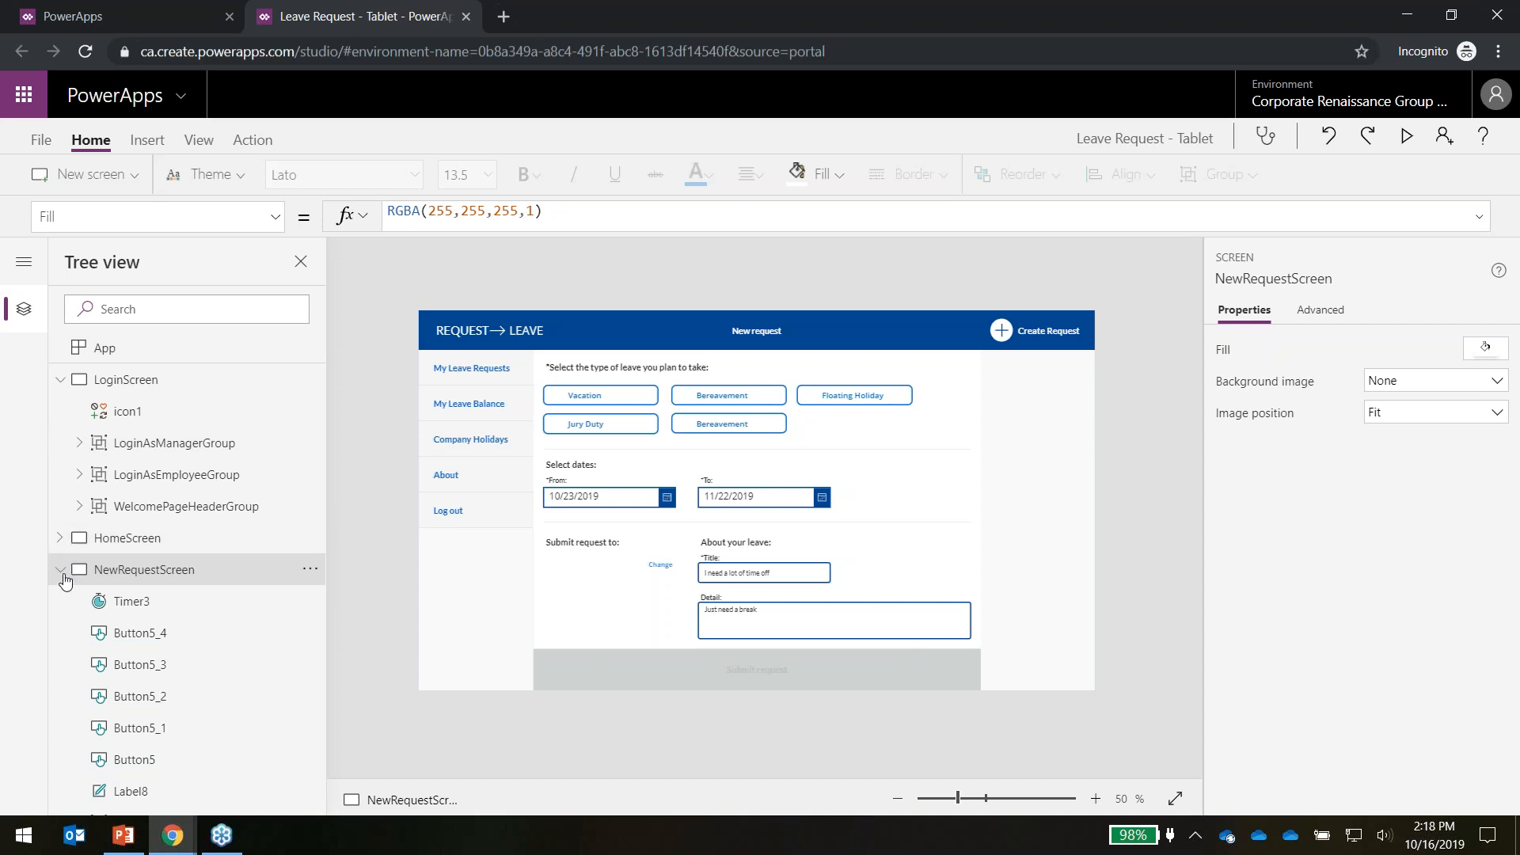
Collapse NewRequestScreen in the tree, expand CompanyHolidaysScreen, and look through its components
click(61, 568)
click(61, 601)
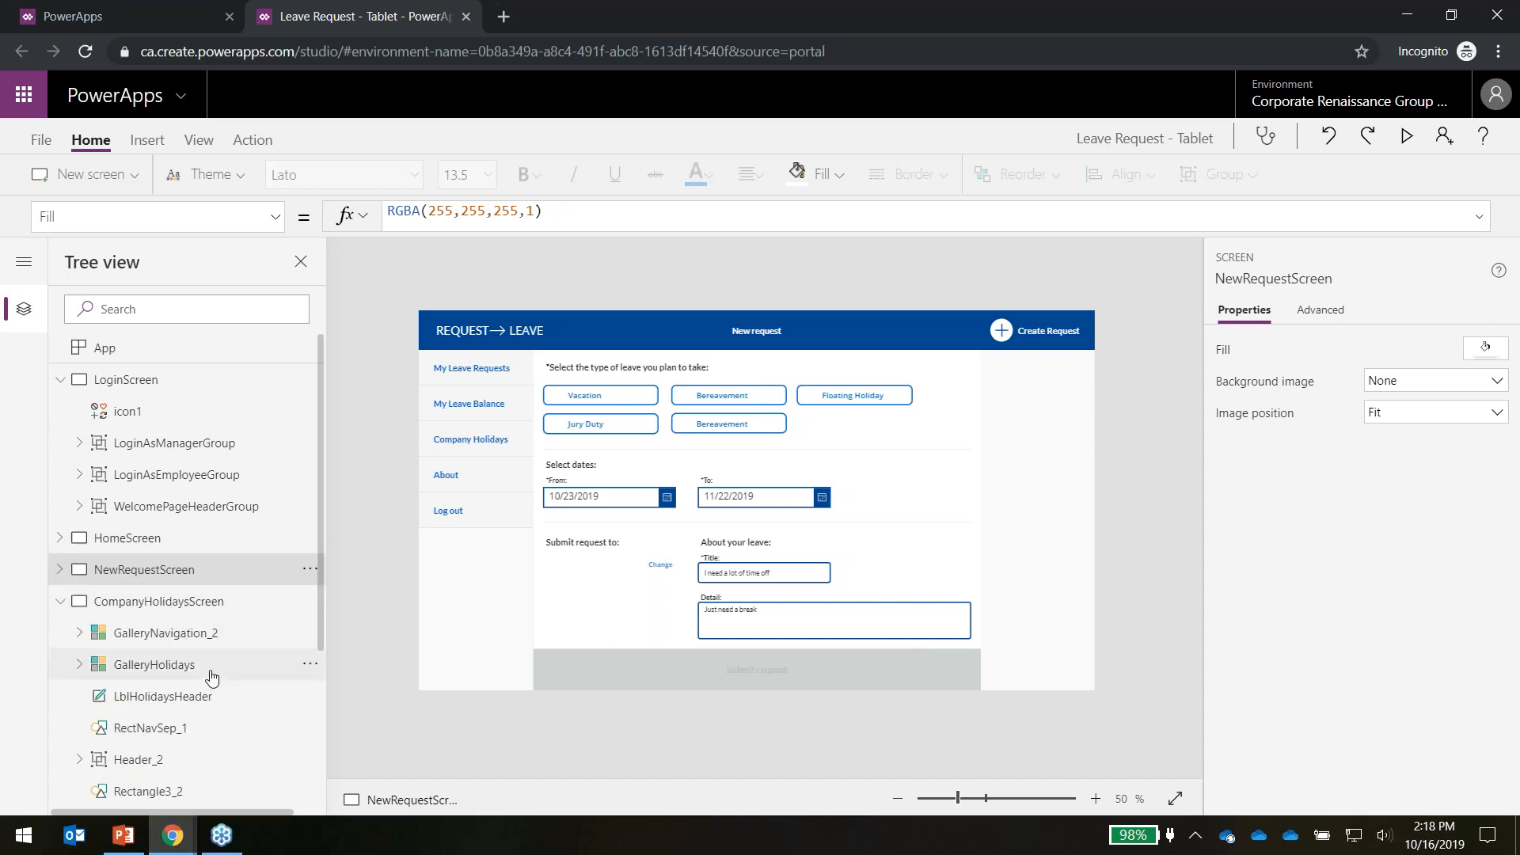
scroll(210, 712, down, 5)
scroll(212, 617, up, 3)
scroll(212, 634, up, 2)
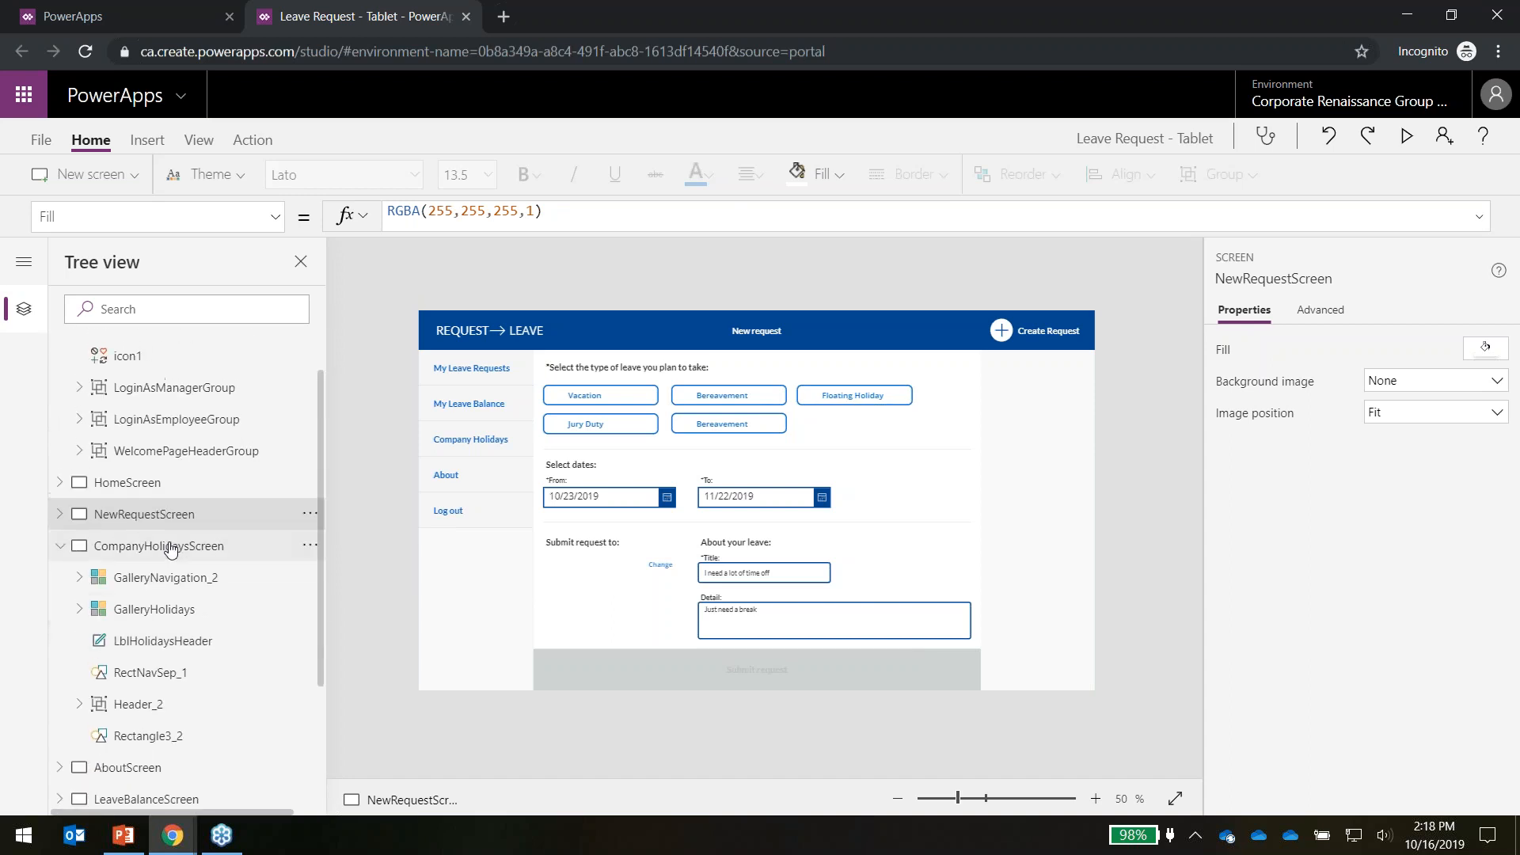
Examine the HomeScreen, the LoginScreen's manager, welcome header and employee groups, and the NewRequestScreen on the canvas
click(129, 482)
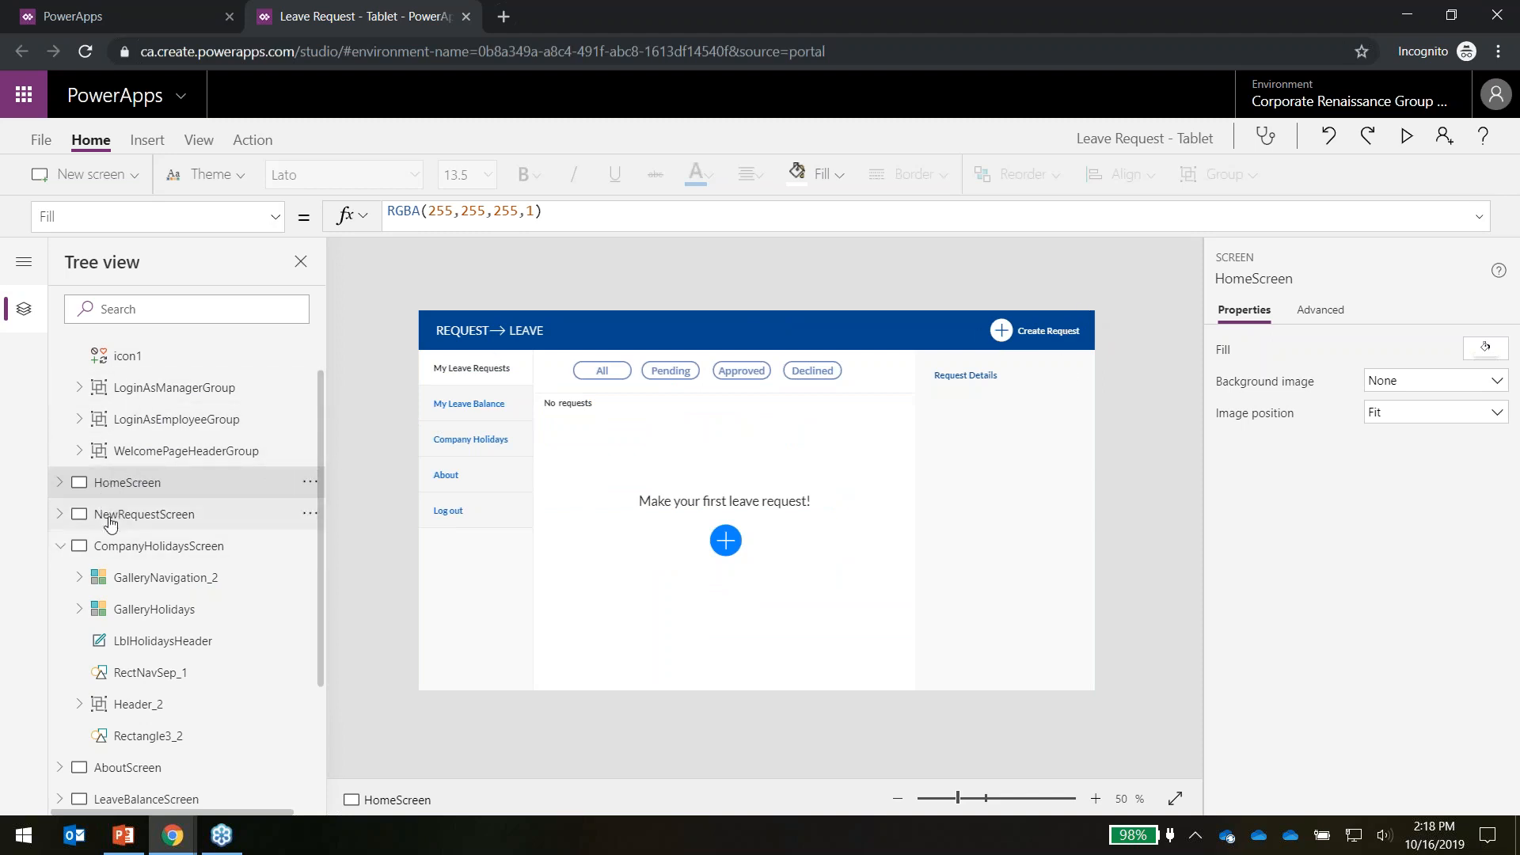
click(121, 390)
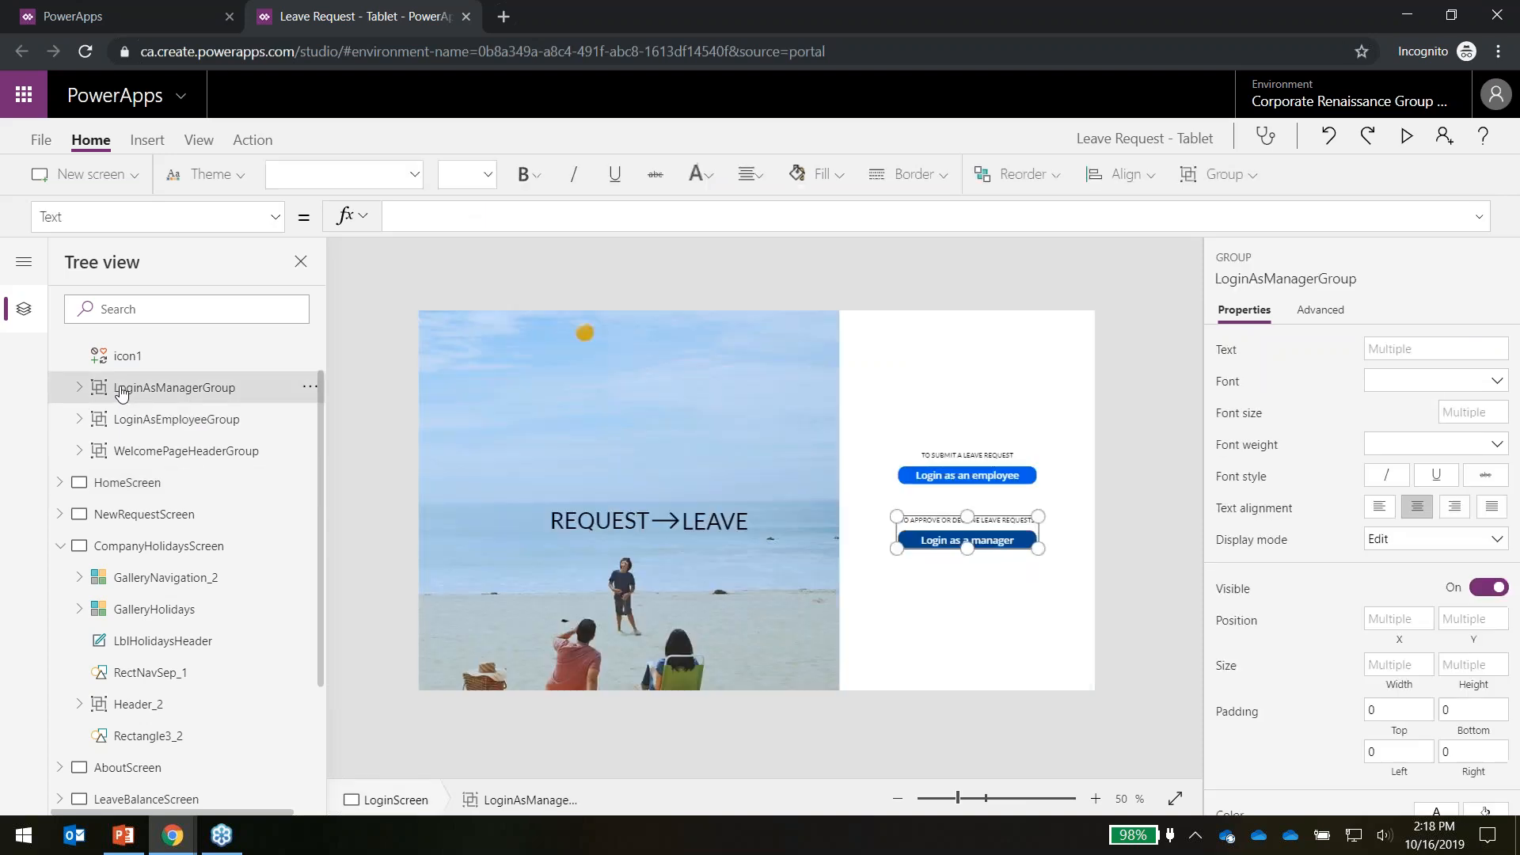
click(159, 458)
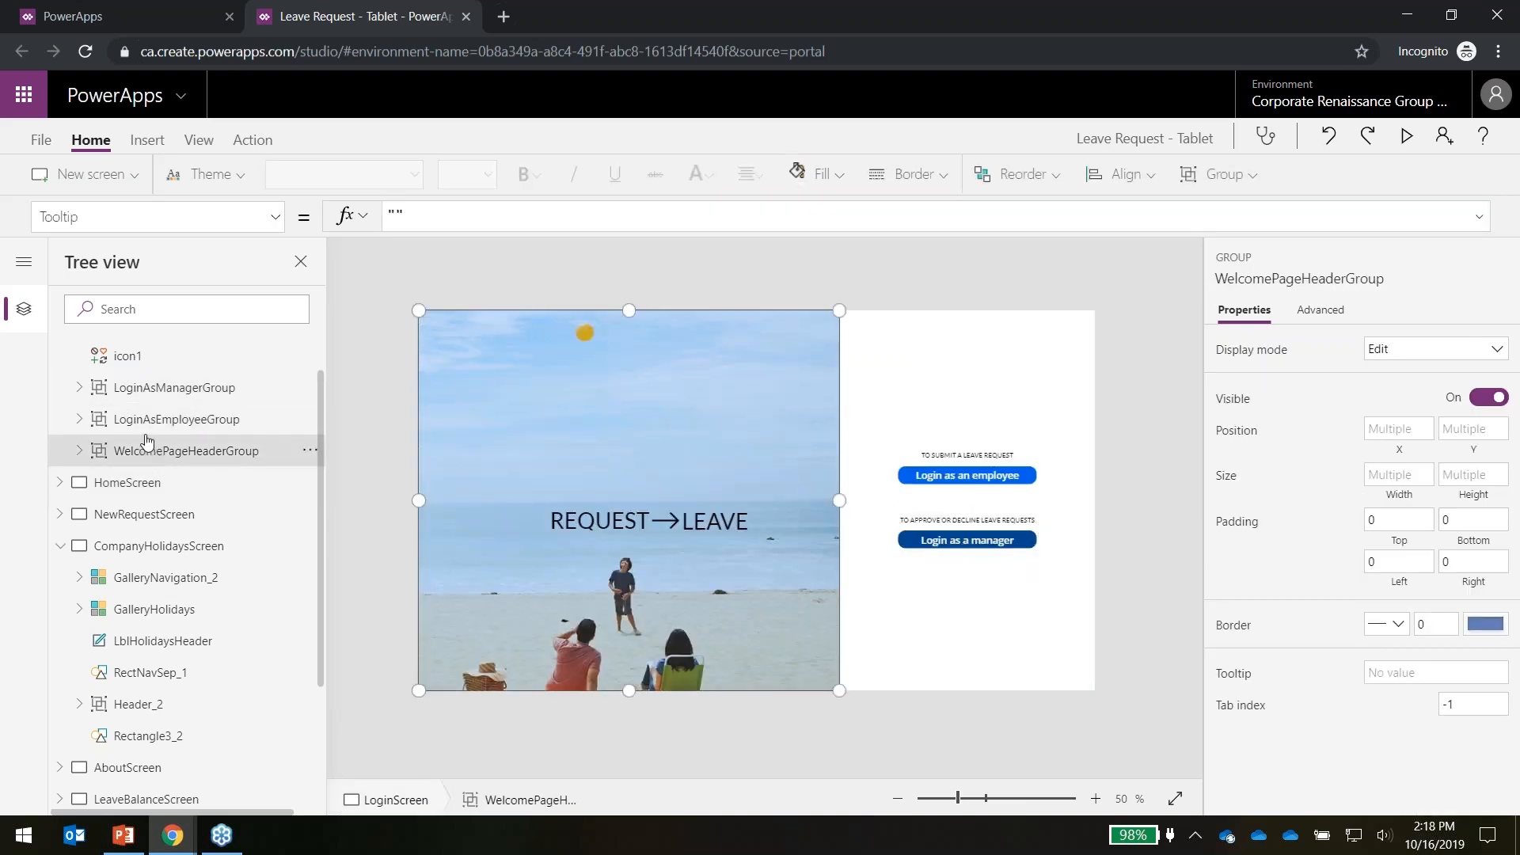
click(212, 422)
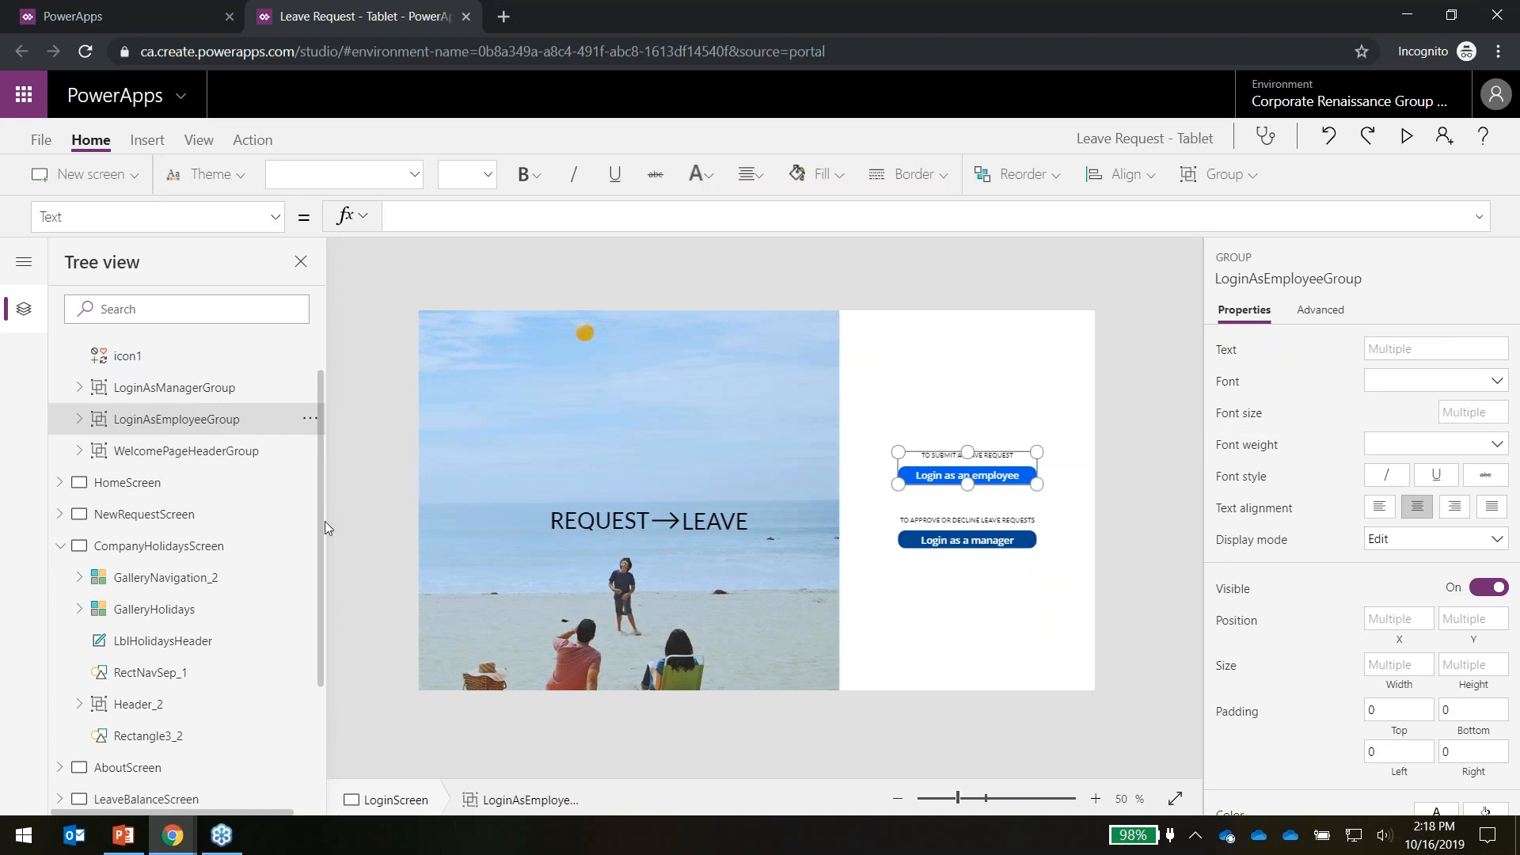
click(105, 487)
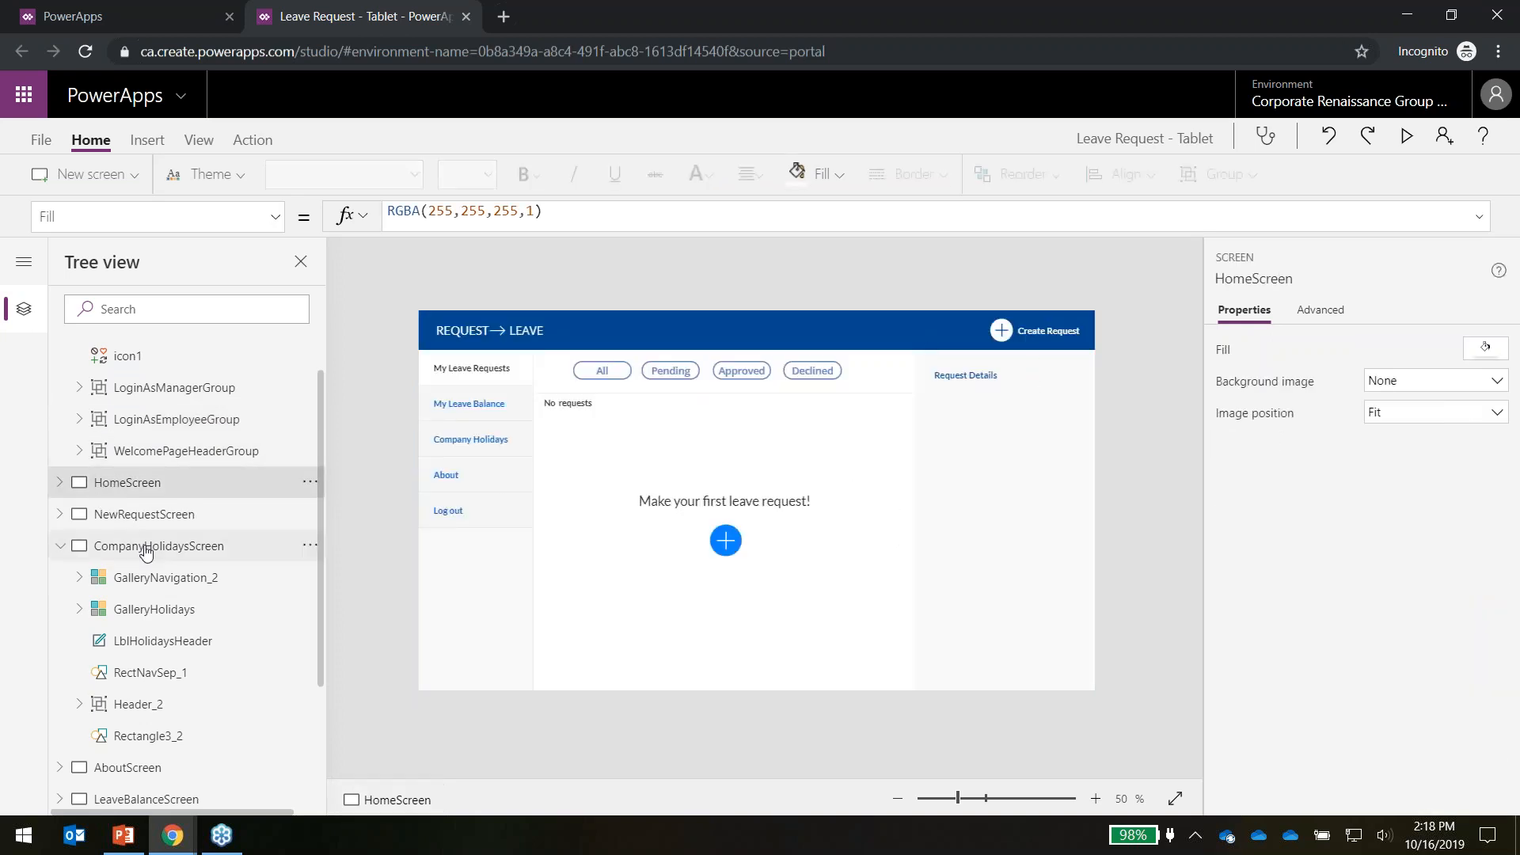
click(116, 518)
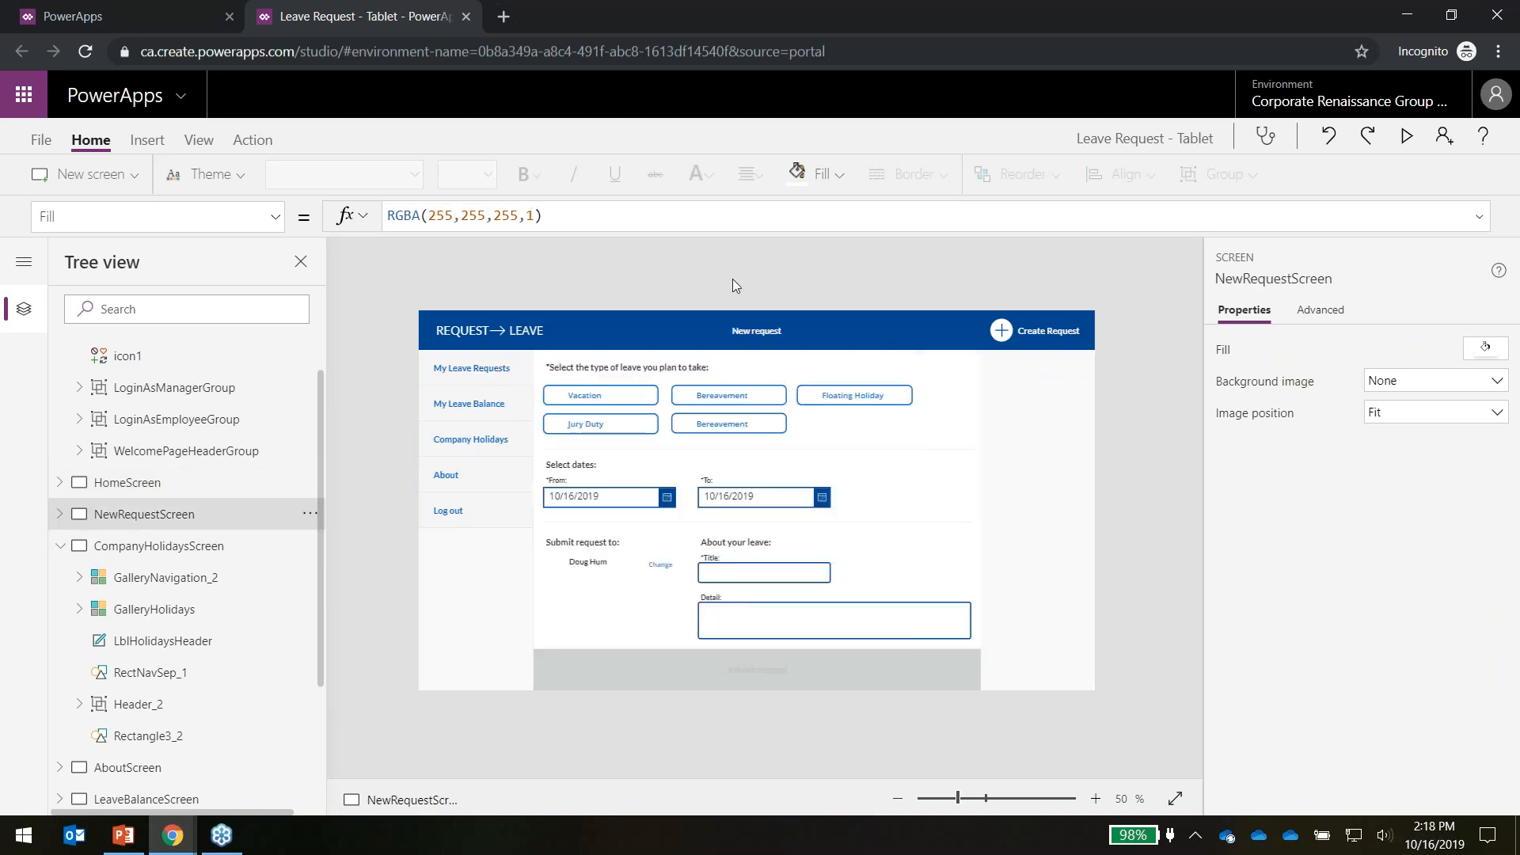
click(116, 486)
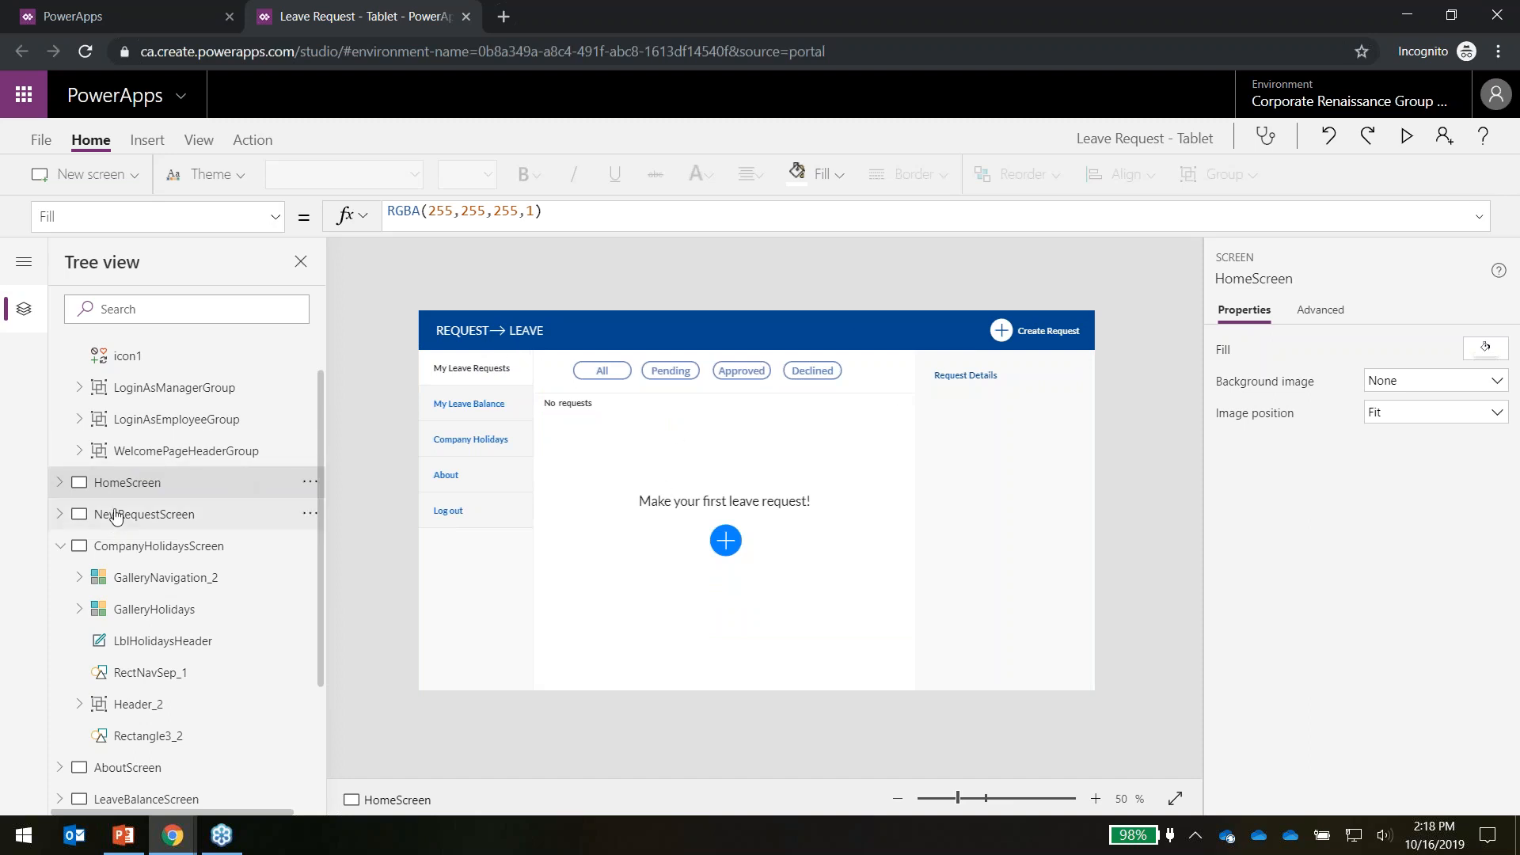
Expand NewRequestScreen in the tree and select Label8, the header label, to examine its formula and properties
click(65, 524)
click(62, 517)
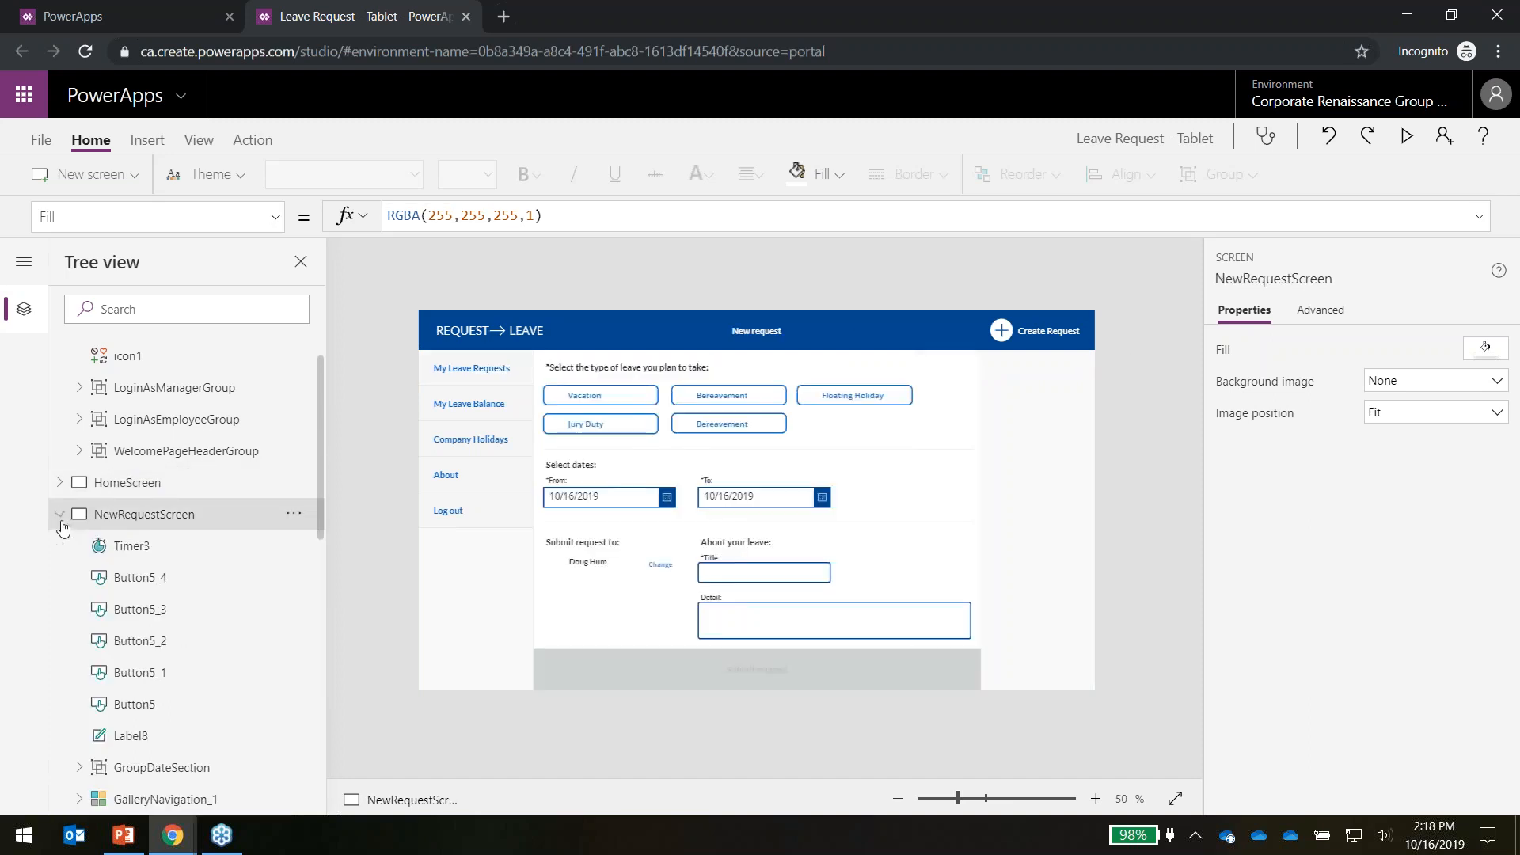
click(143, 744)
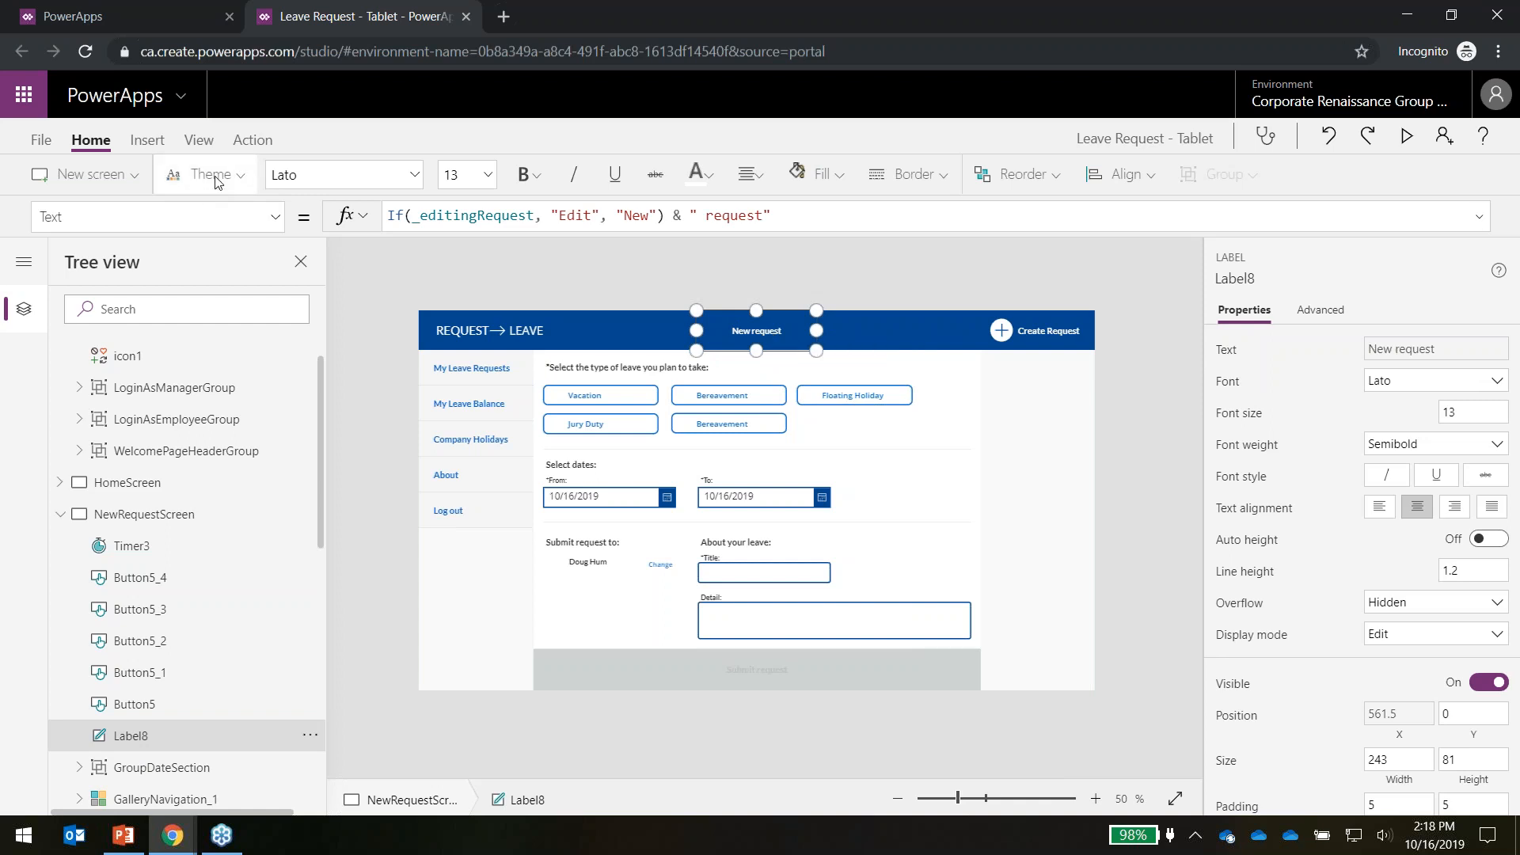
Set the font size of the header label on NewRequestScreen to 24
click(487, 175)
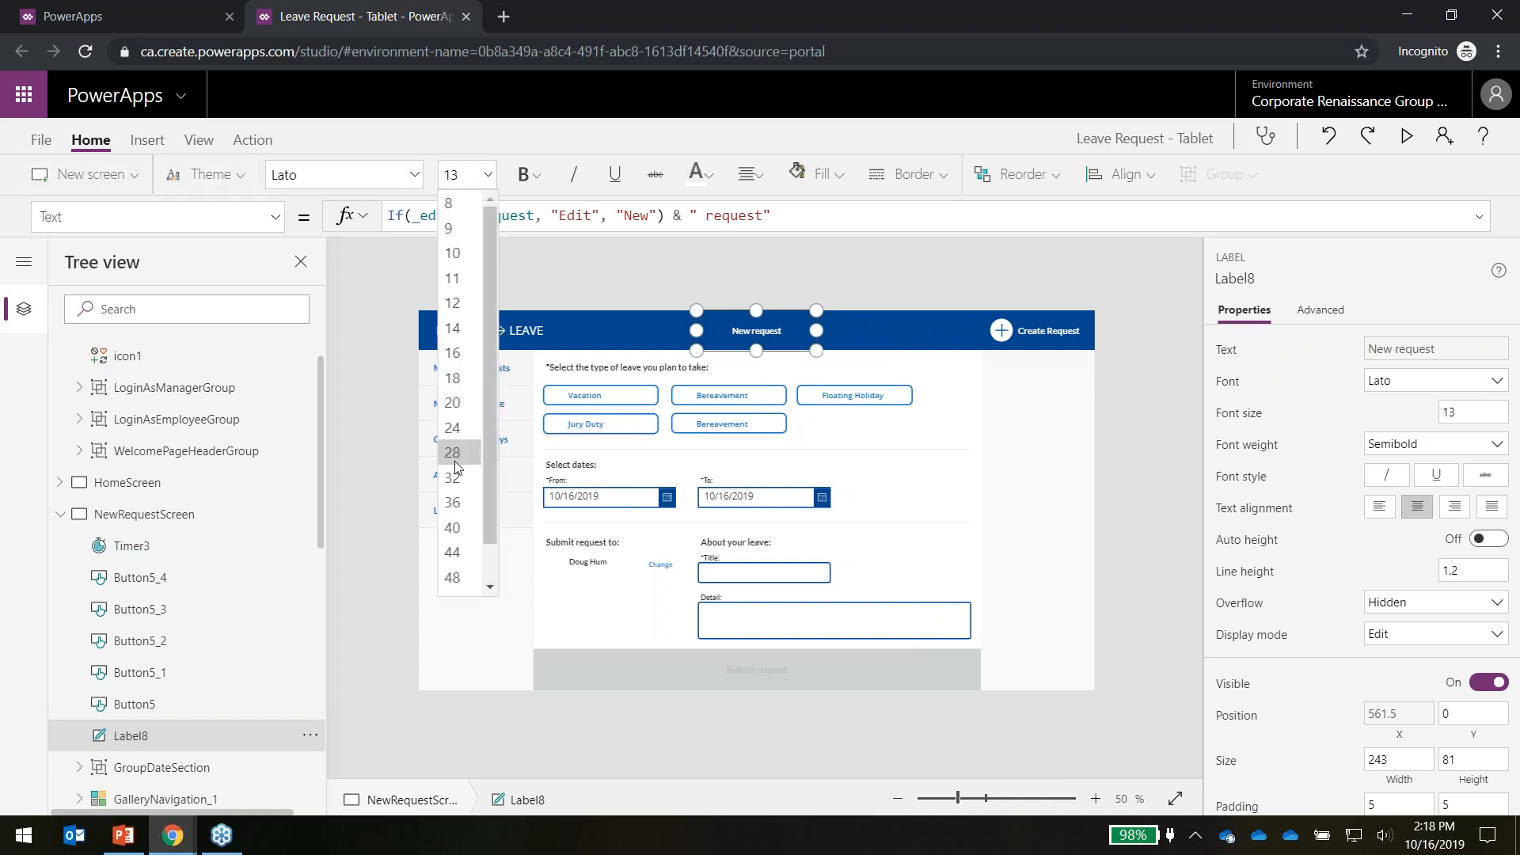
click(454, 428)
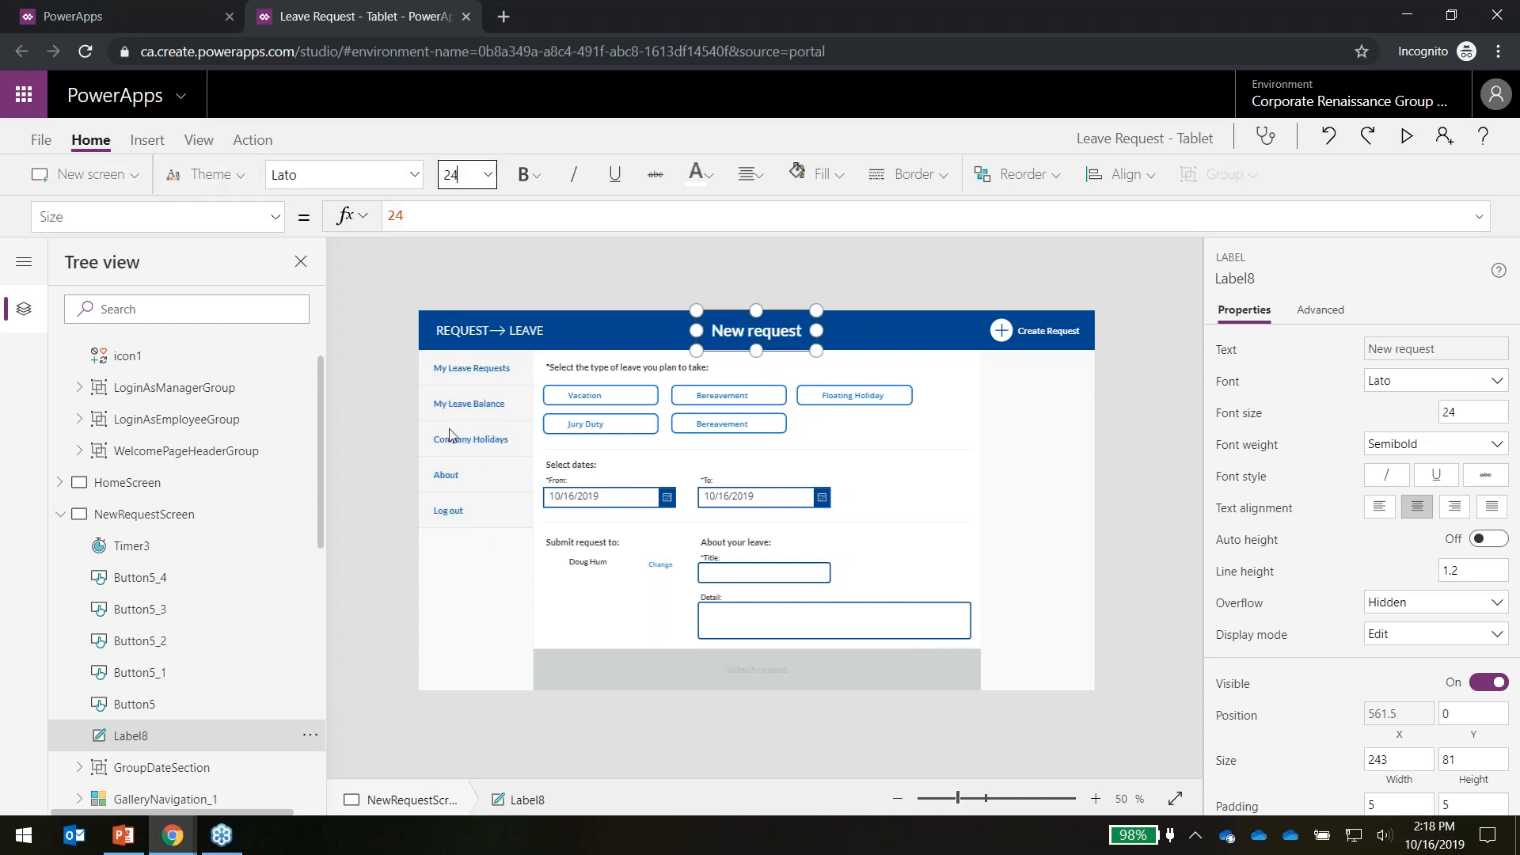
click(535, 279)
Examine the header label's Text formula, including the _editingRequest condition and the & operator that joins the text
click(738, 334)
click(274, 217)
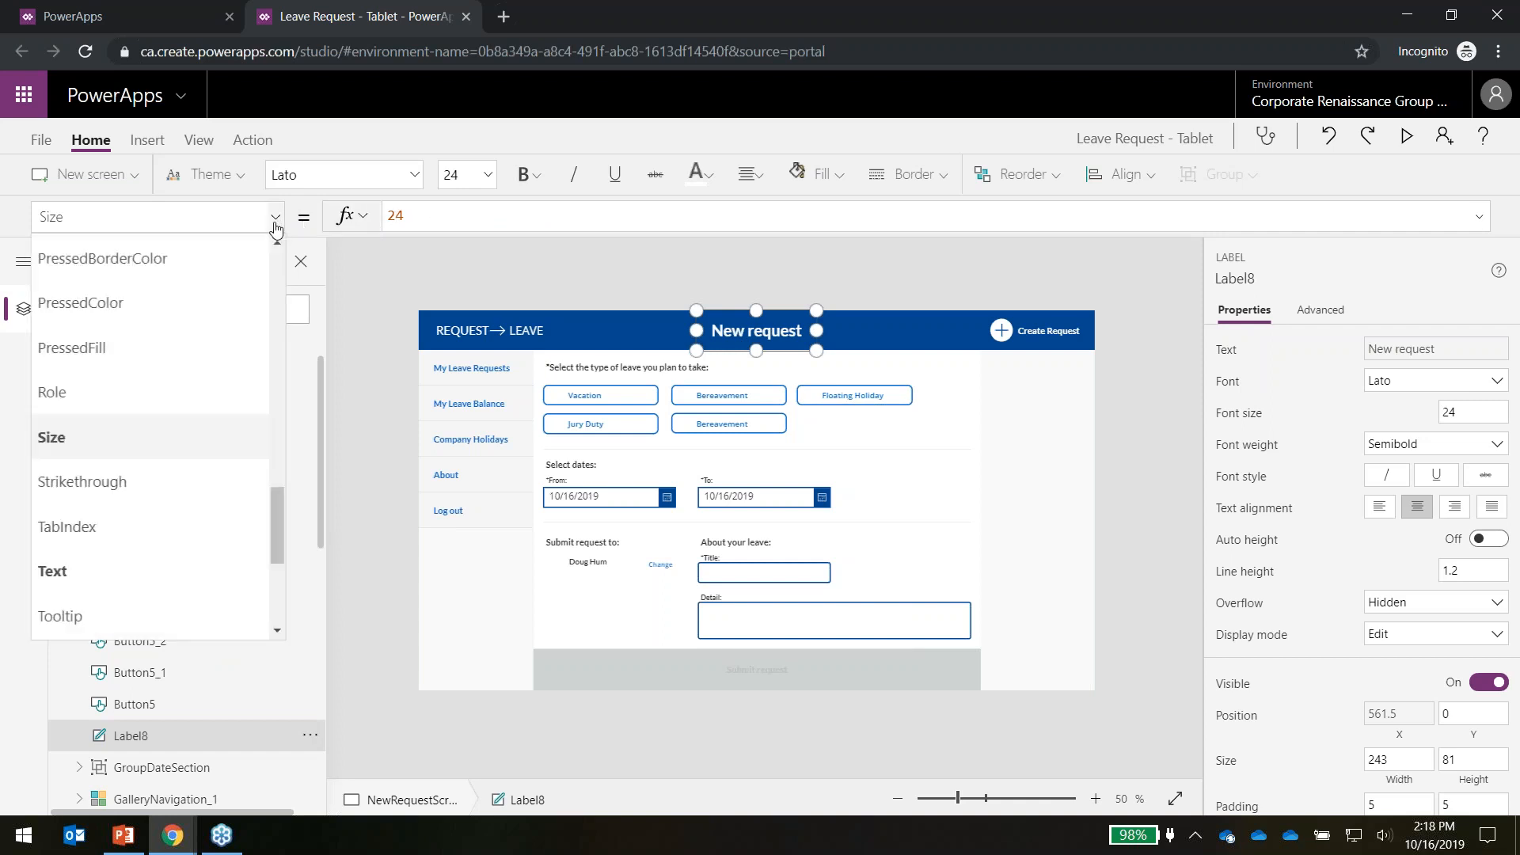
click(198, 571)
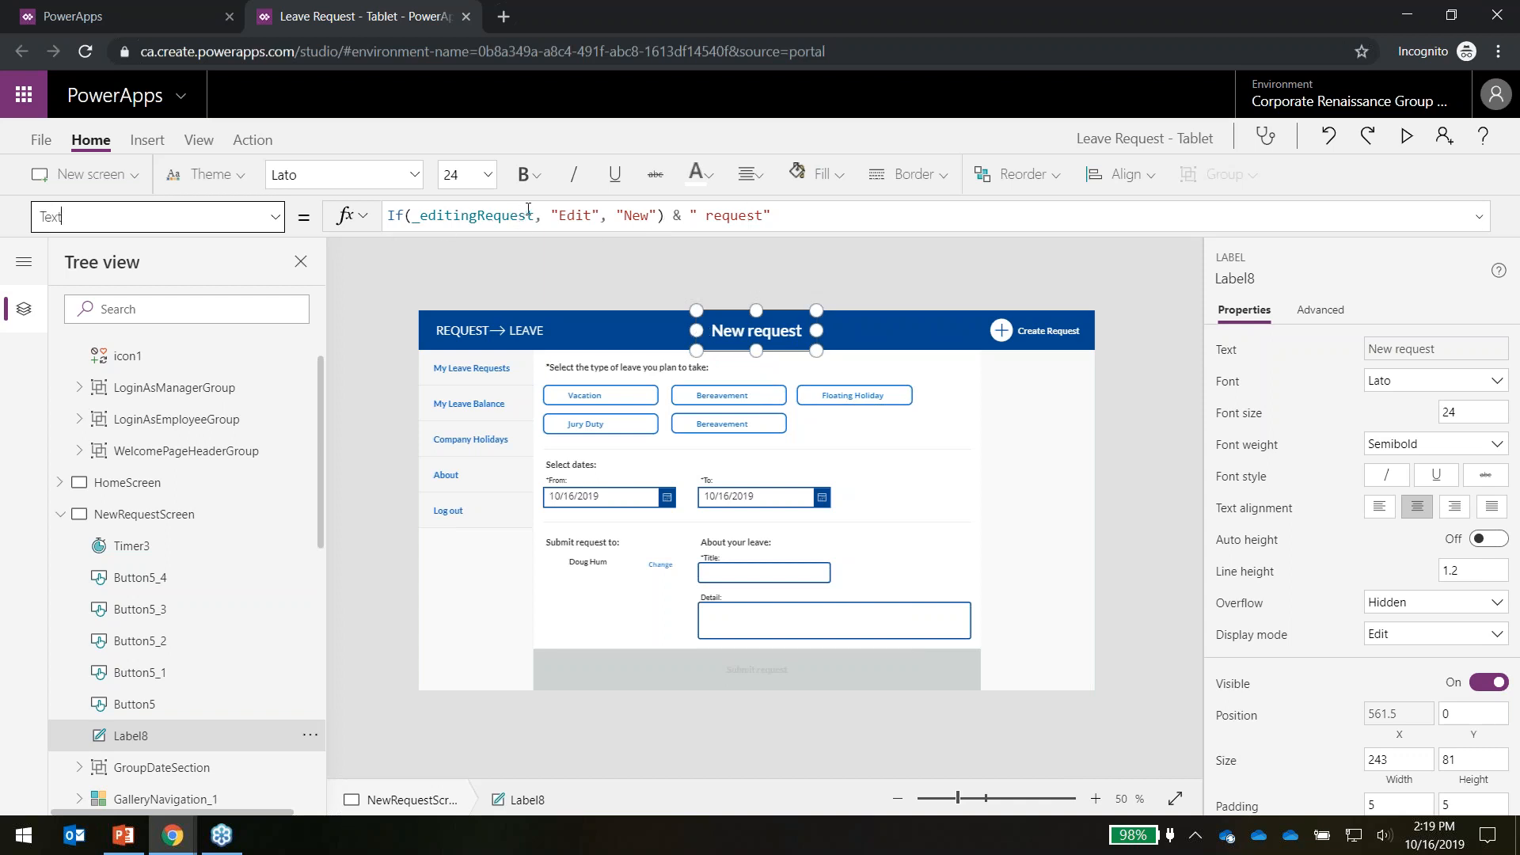
drag(535, 215, 412, 216)
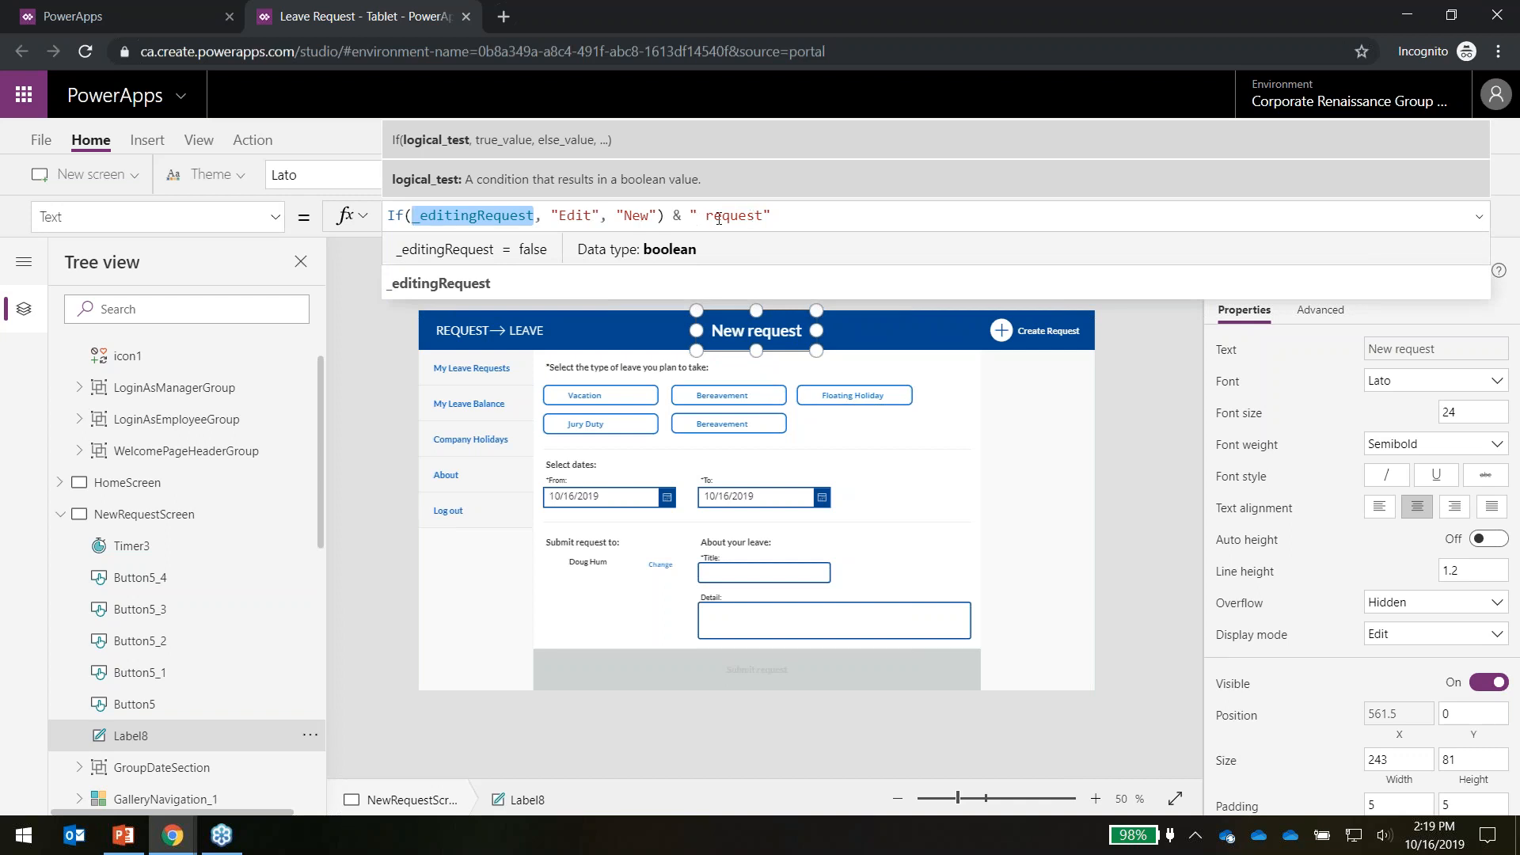
click(361, 384)
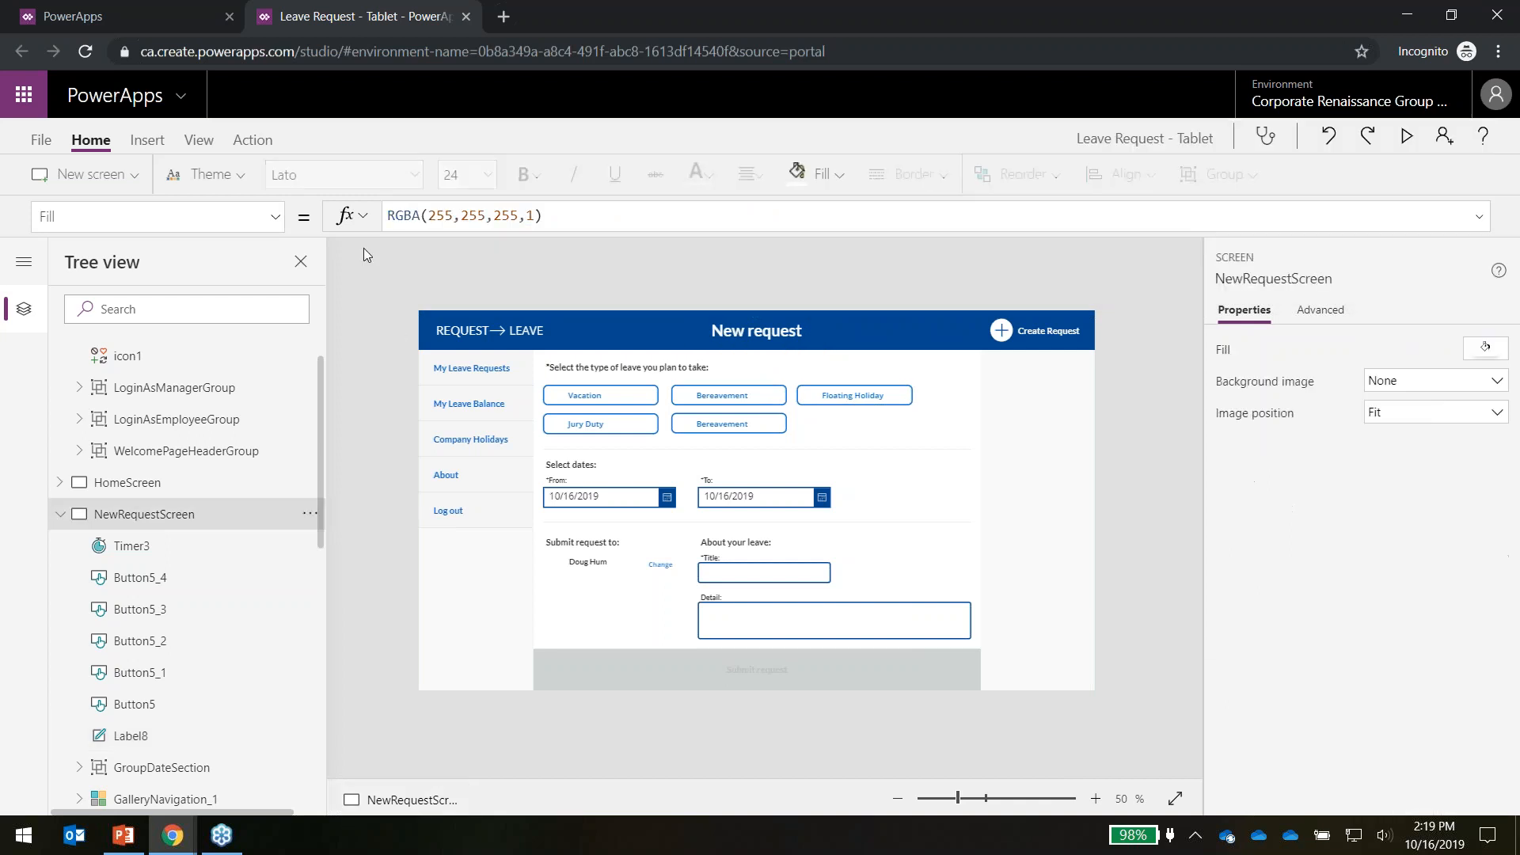
click(741, 342)
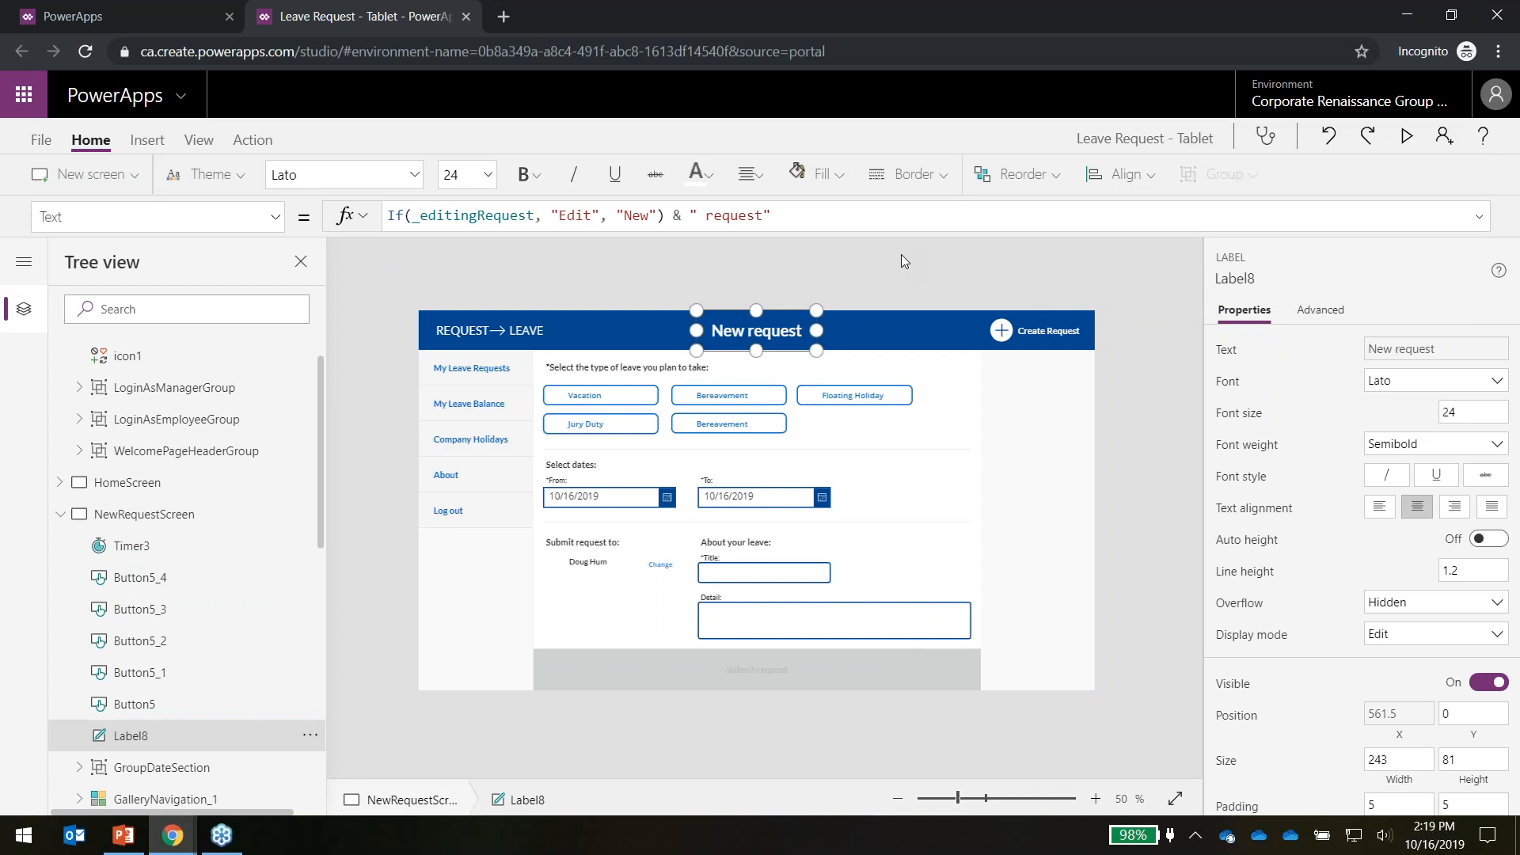
click(677, 217)
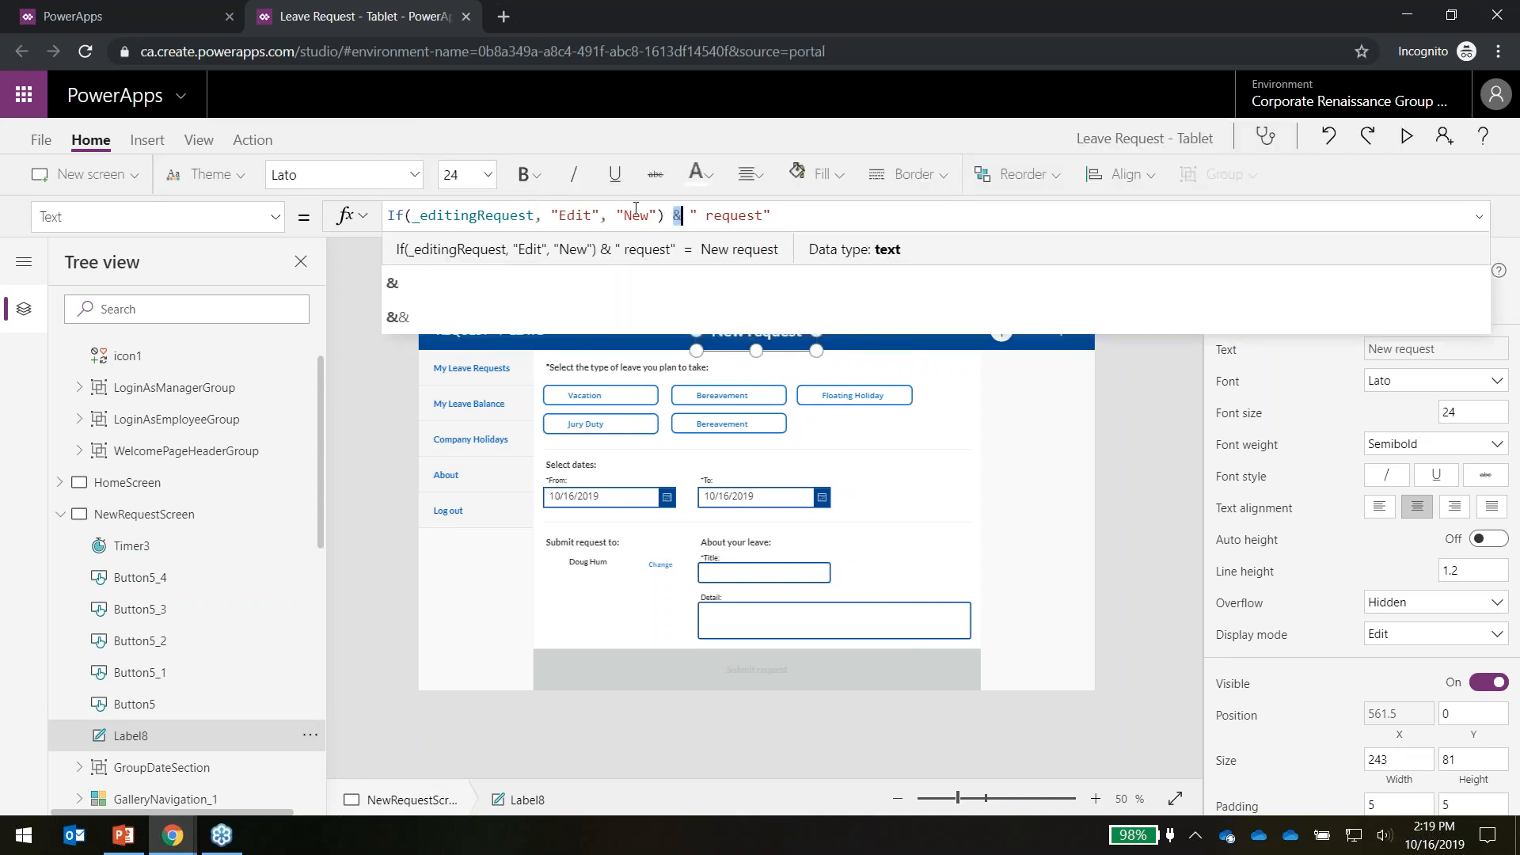
click(400, 419)
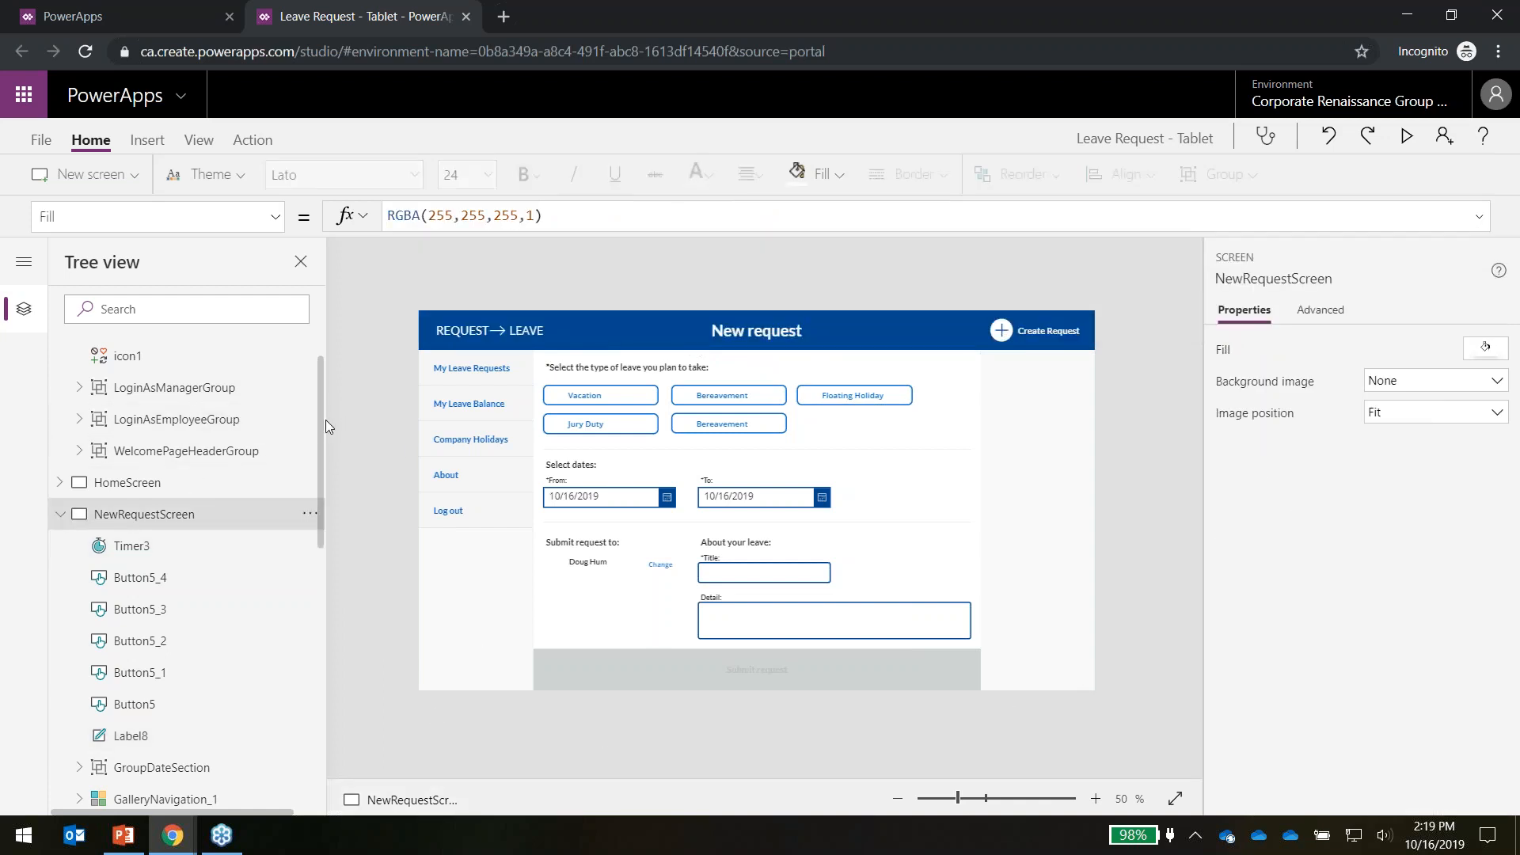
Collapse NewRequestScreen in the tree and close the browser window with the Leave Request editor
scroll(327, 538, down, 5)
scroll(285, 434, up, 5)
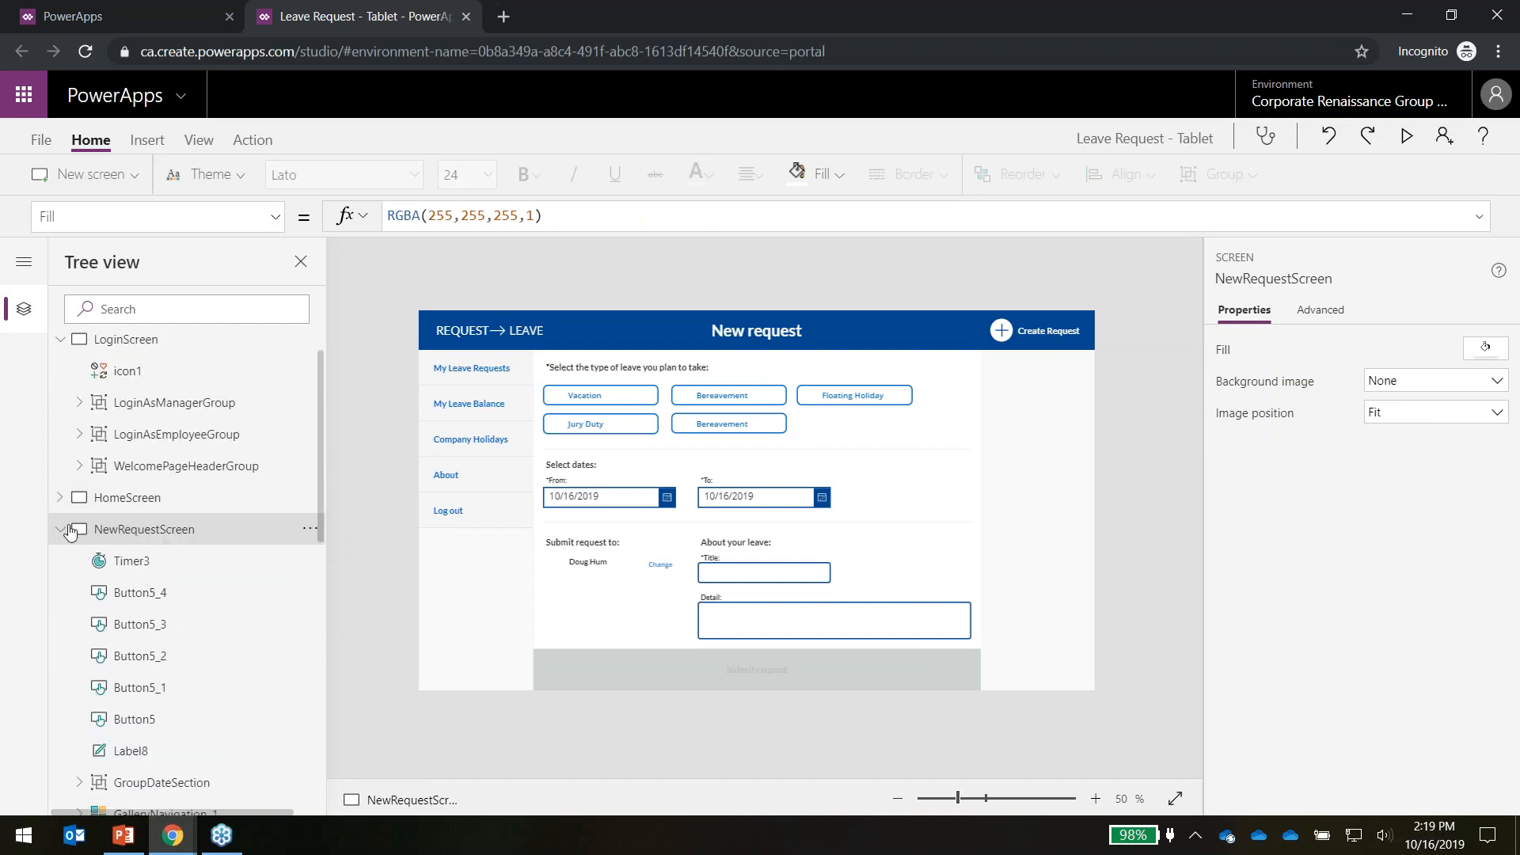
click(68, 529)
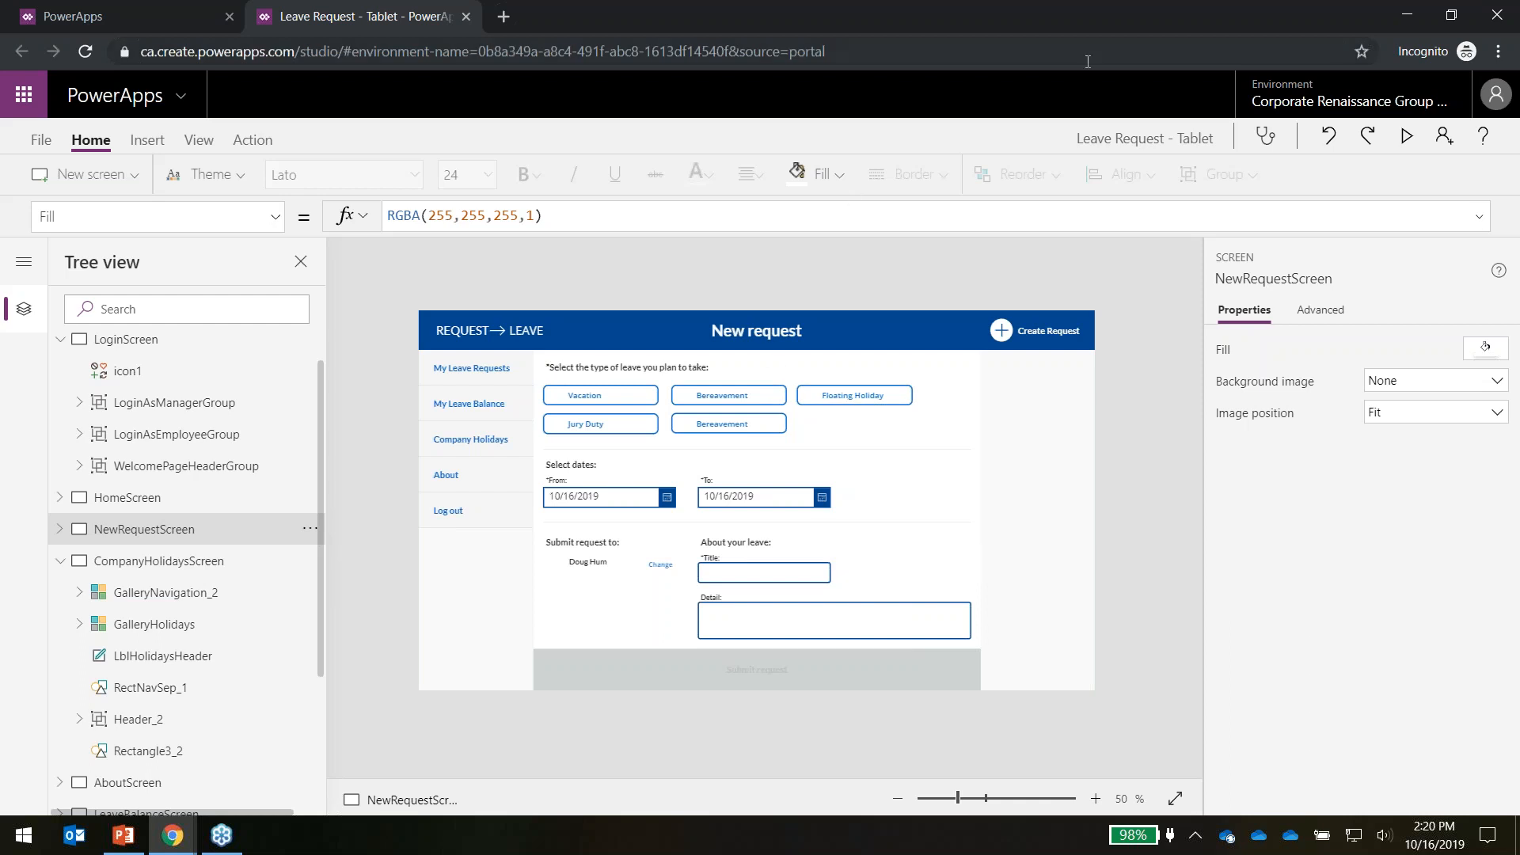
click(1498, 15)
click(837, 166)
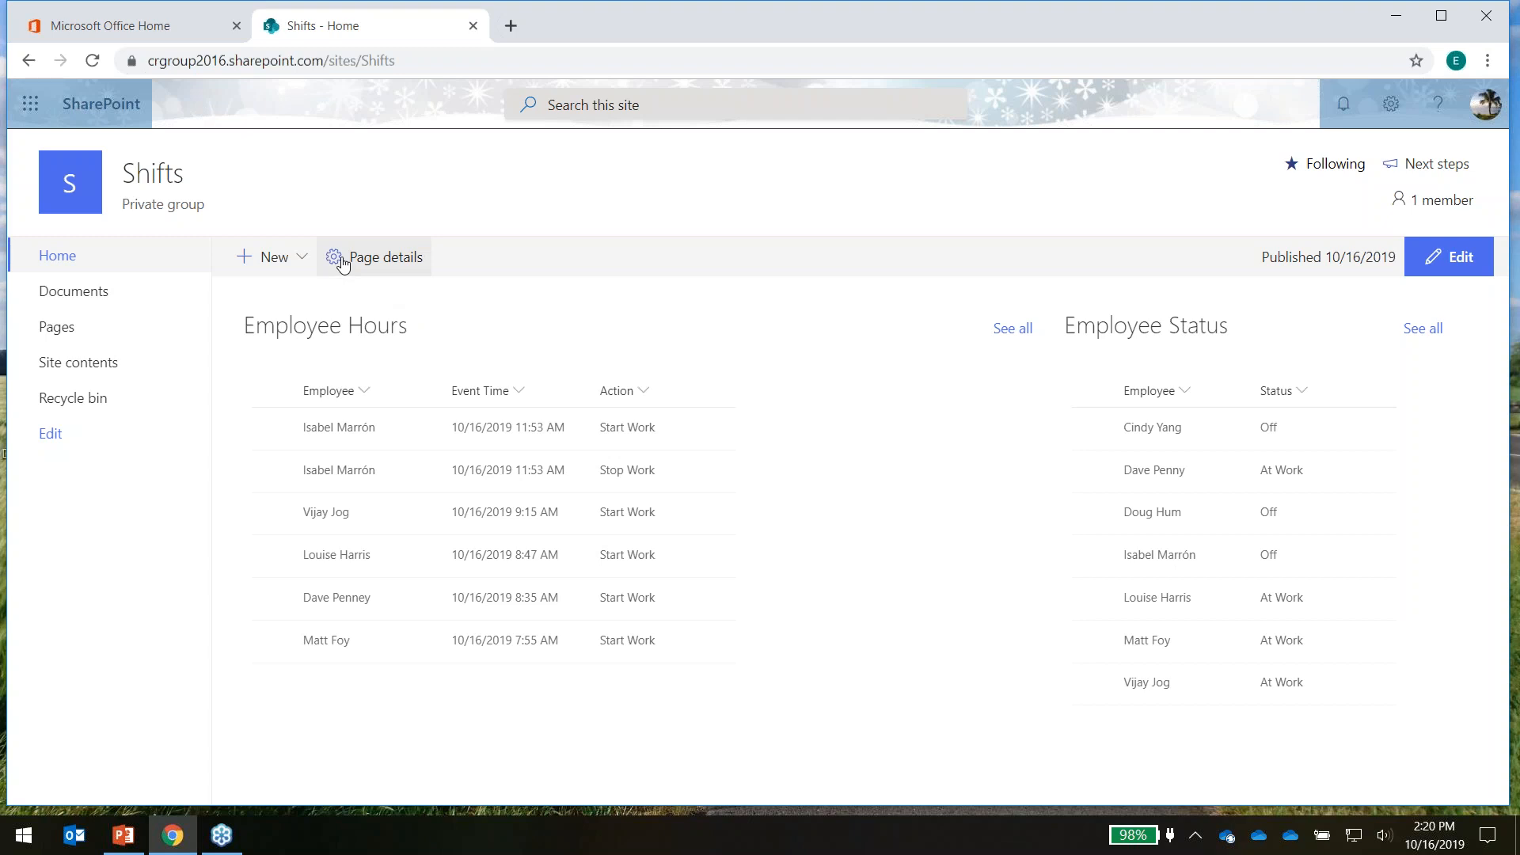
Open PowerApps from the Office 365 home page and launch the Manage Working Hours app
click(222, 35)
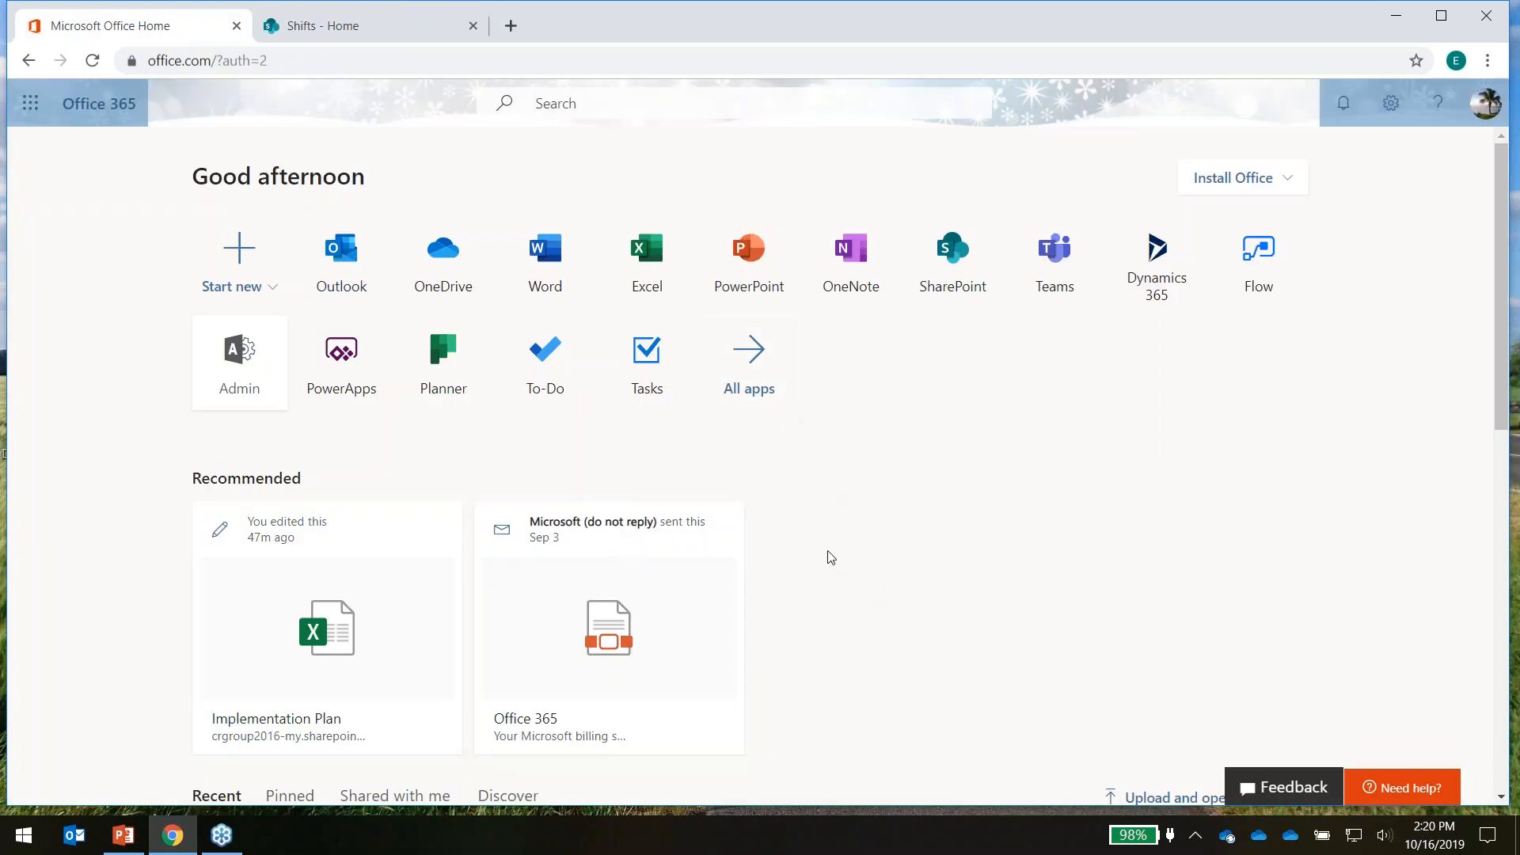
click(363, 384)
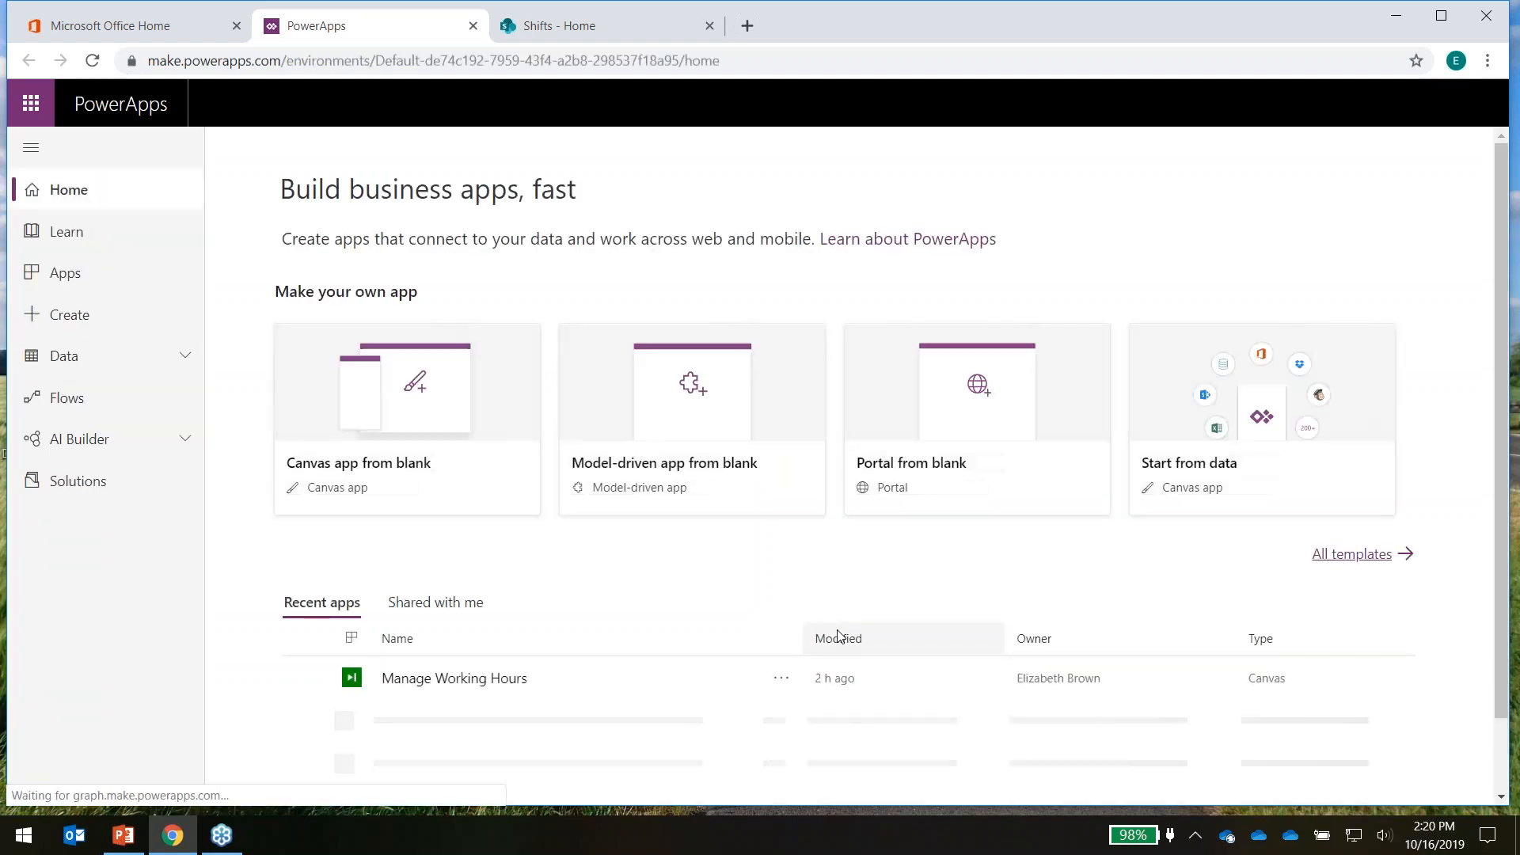
click(507, 680)
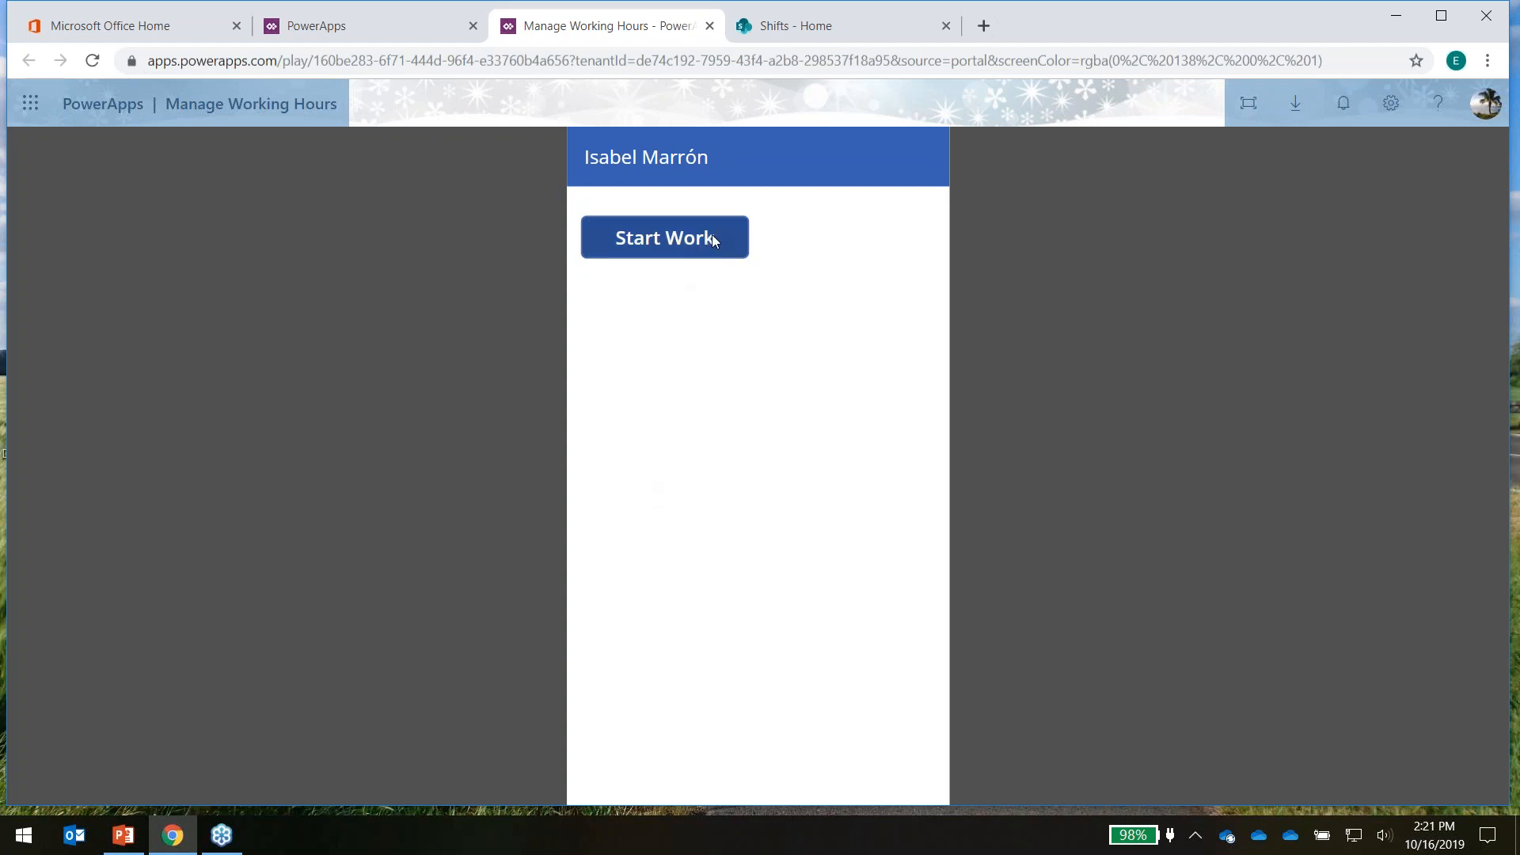
Record a Start Work event in the Manage Working Hours app and reload the SharePoint Shifts page
click(659, 237)
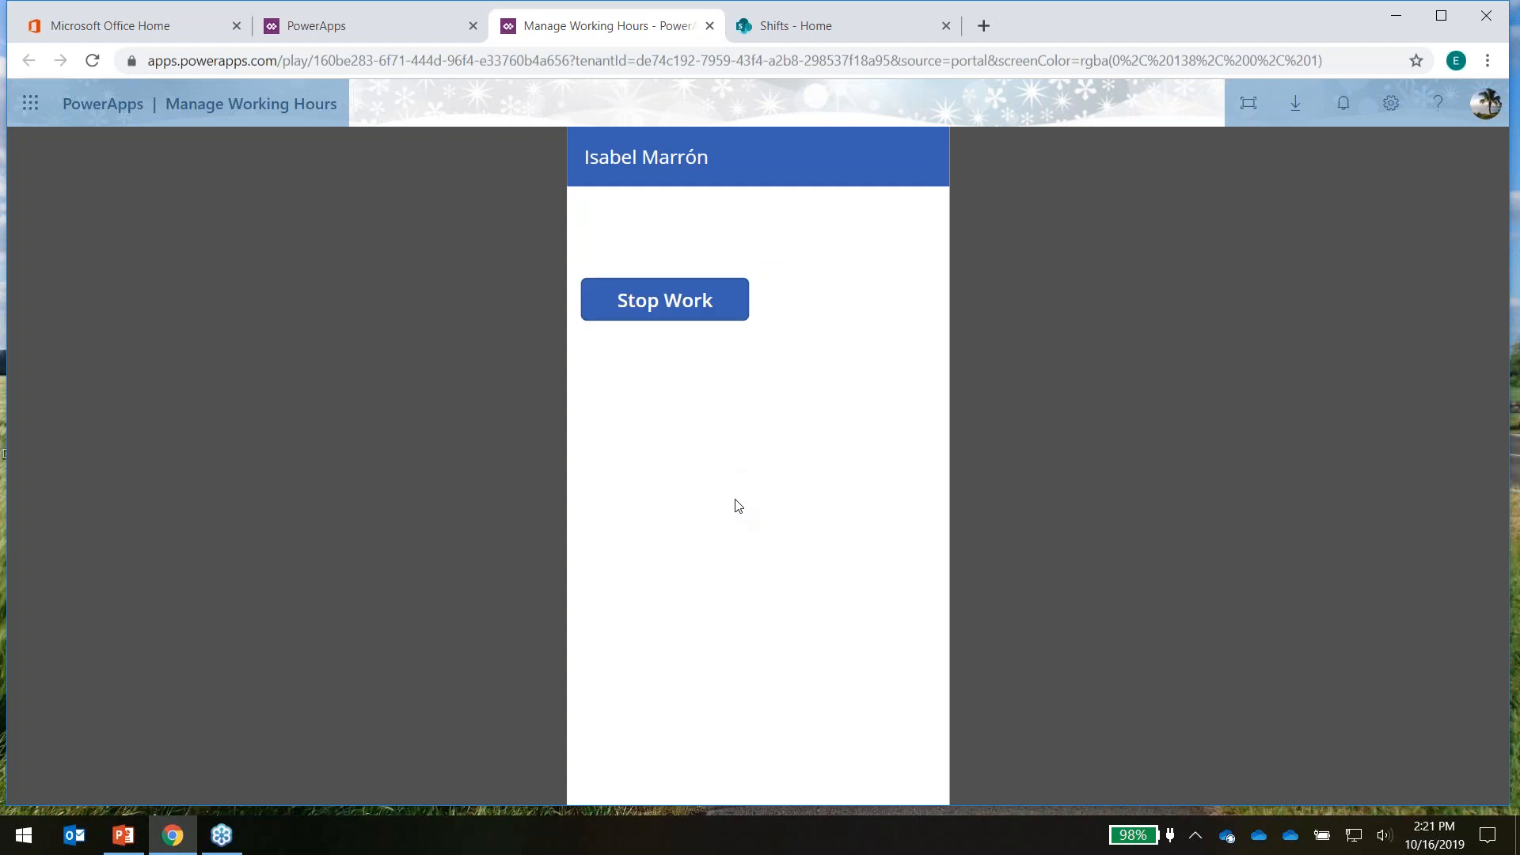
click(783, 30)
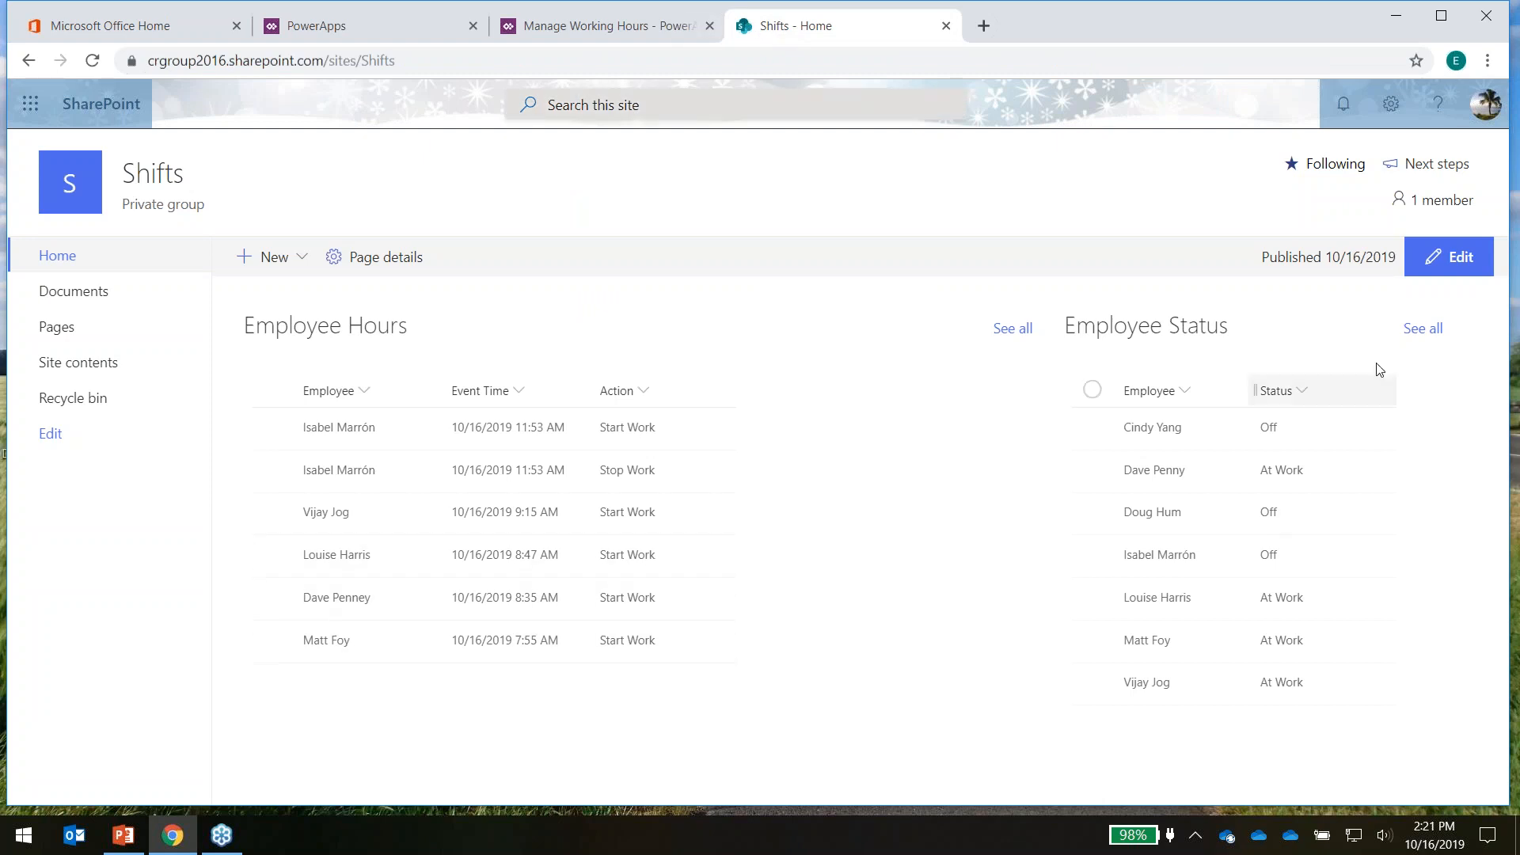
click(557, 63)
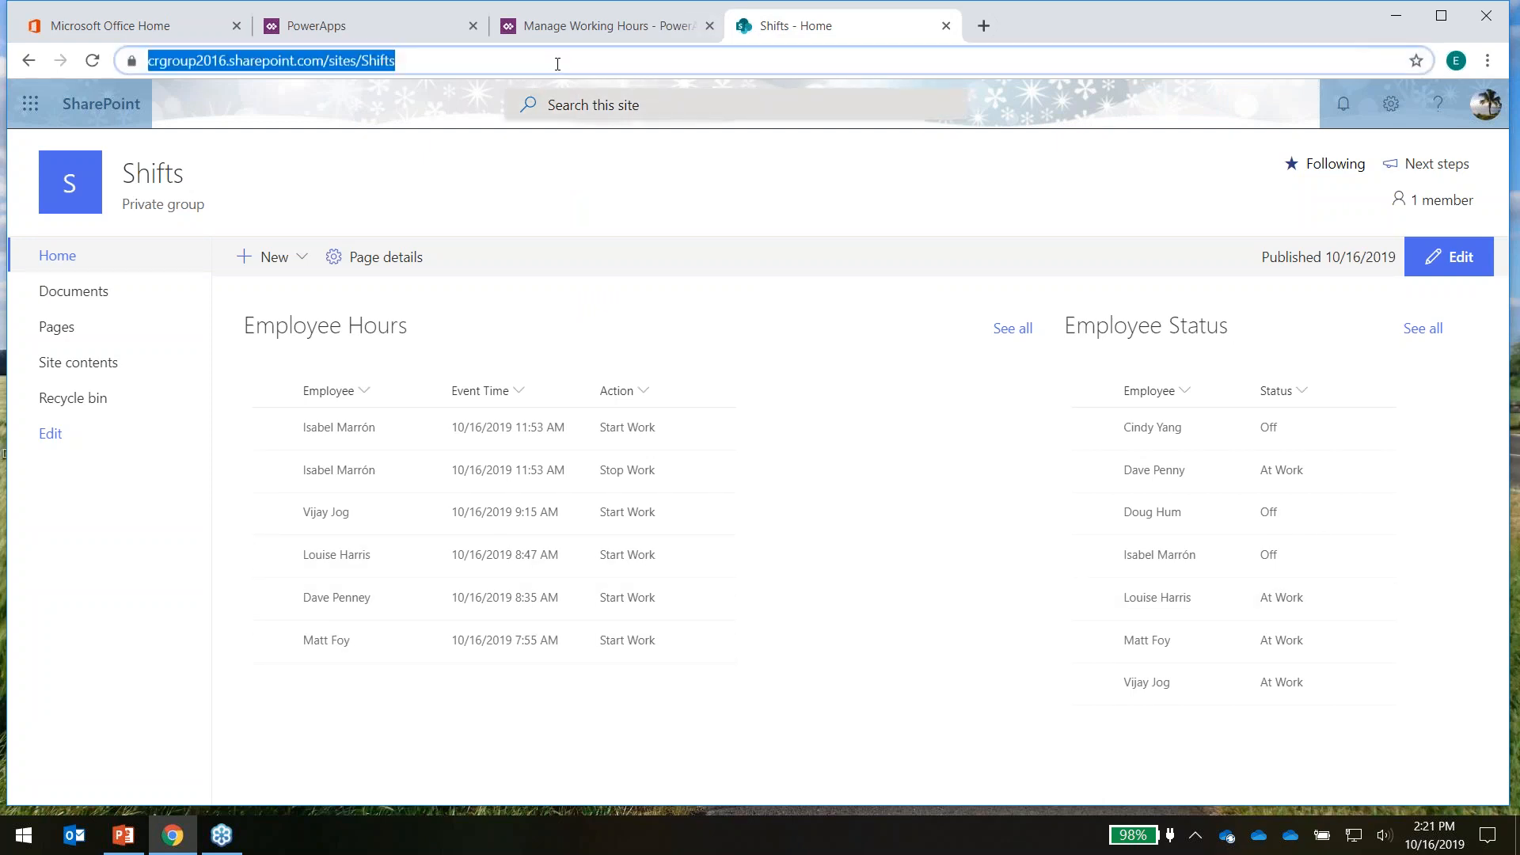
key(Return)
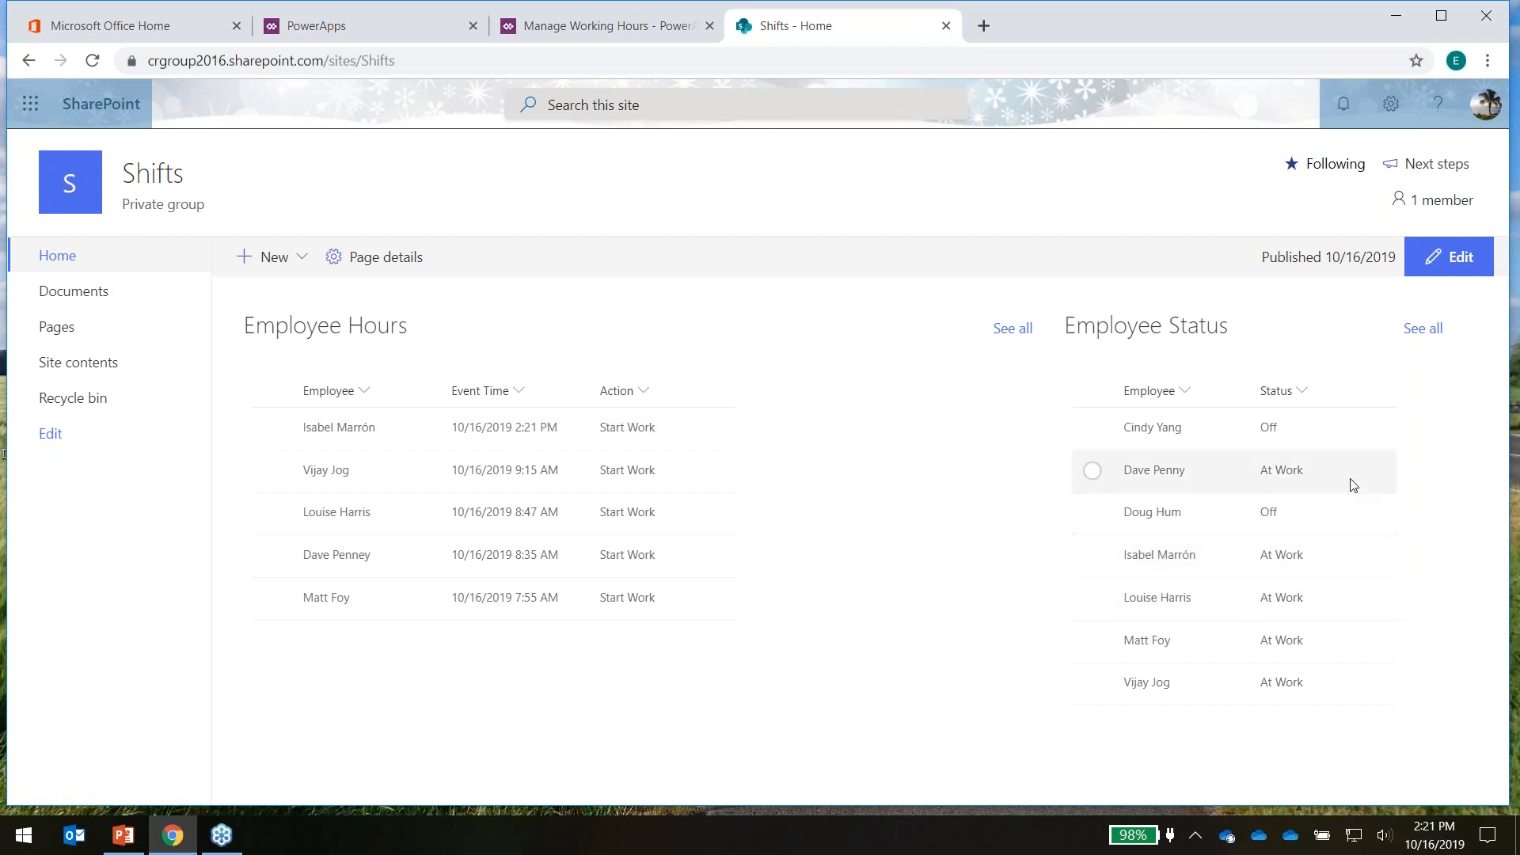
Record a Stop Work event in the Manage Working Hours app and reload the Shifts page to update the employee hours and status
click(575, 29)
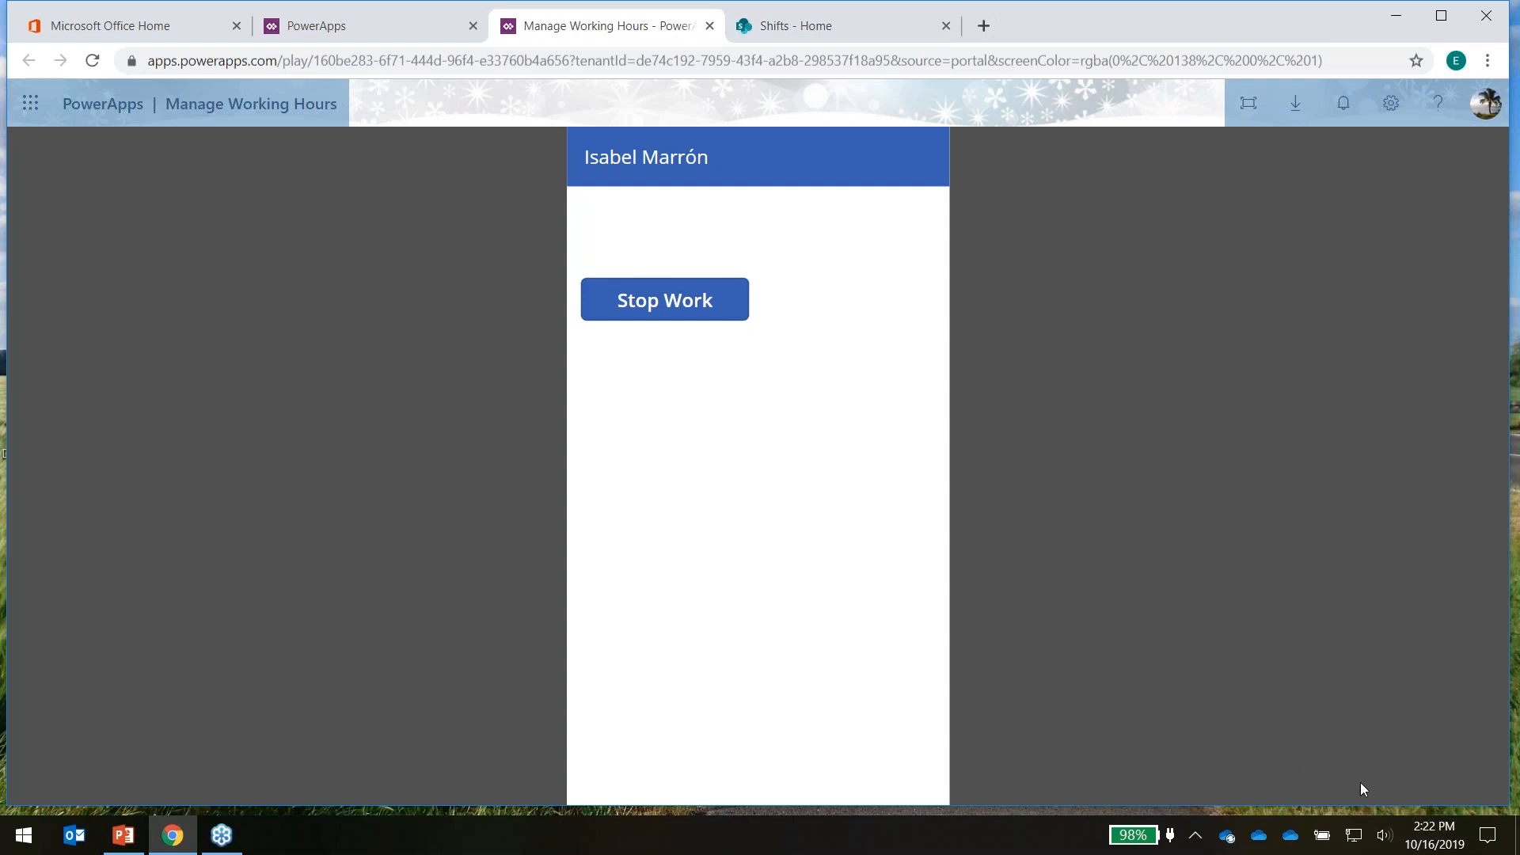
click(713, 310)
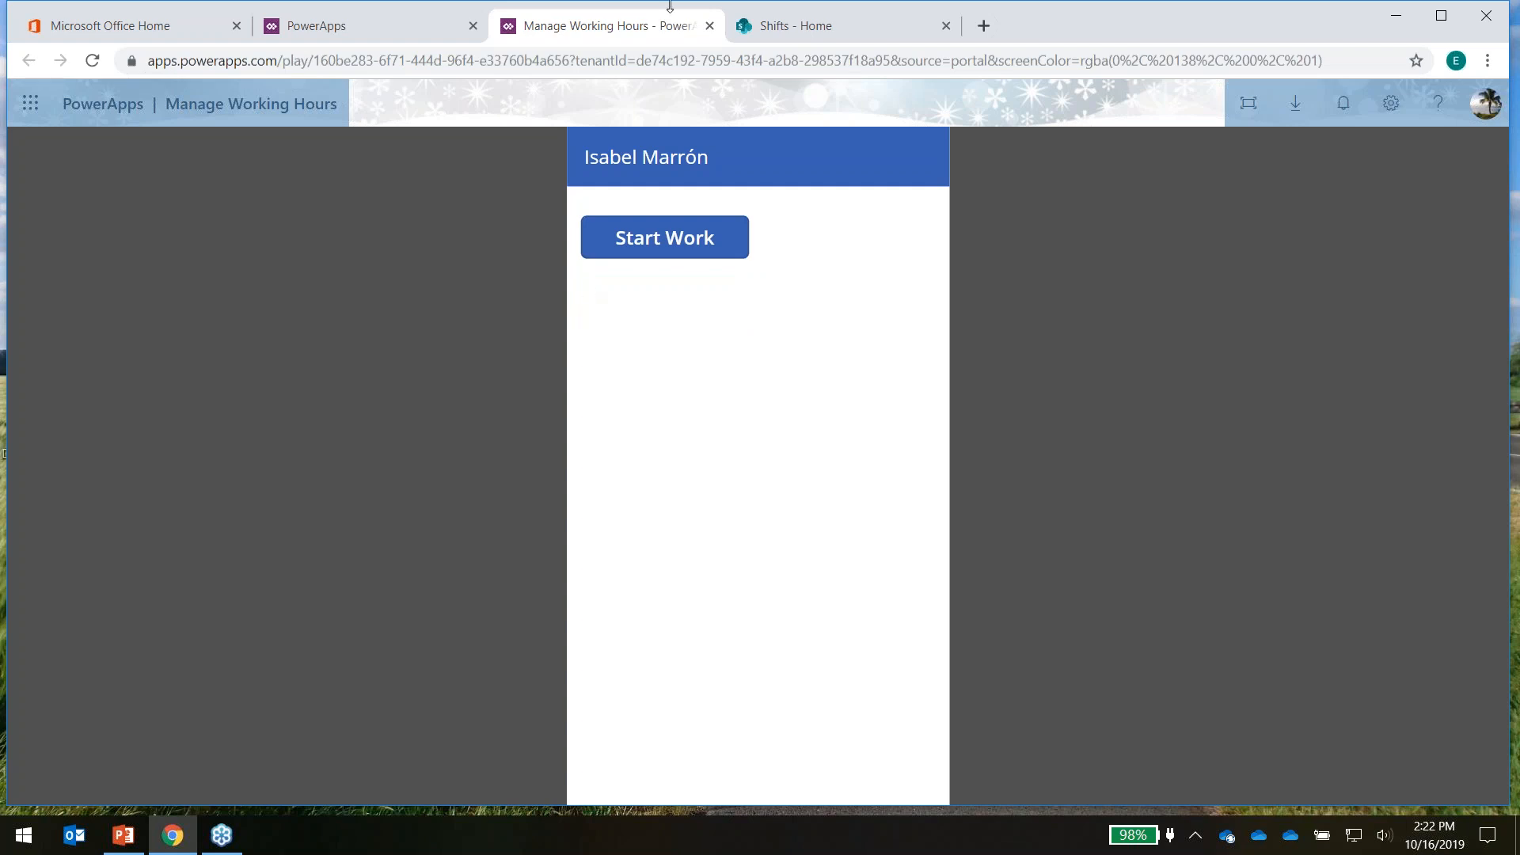
click(761, 30)
click(546, 66)
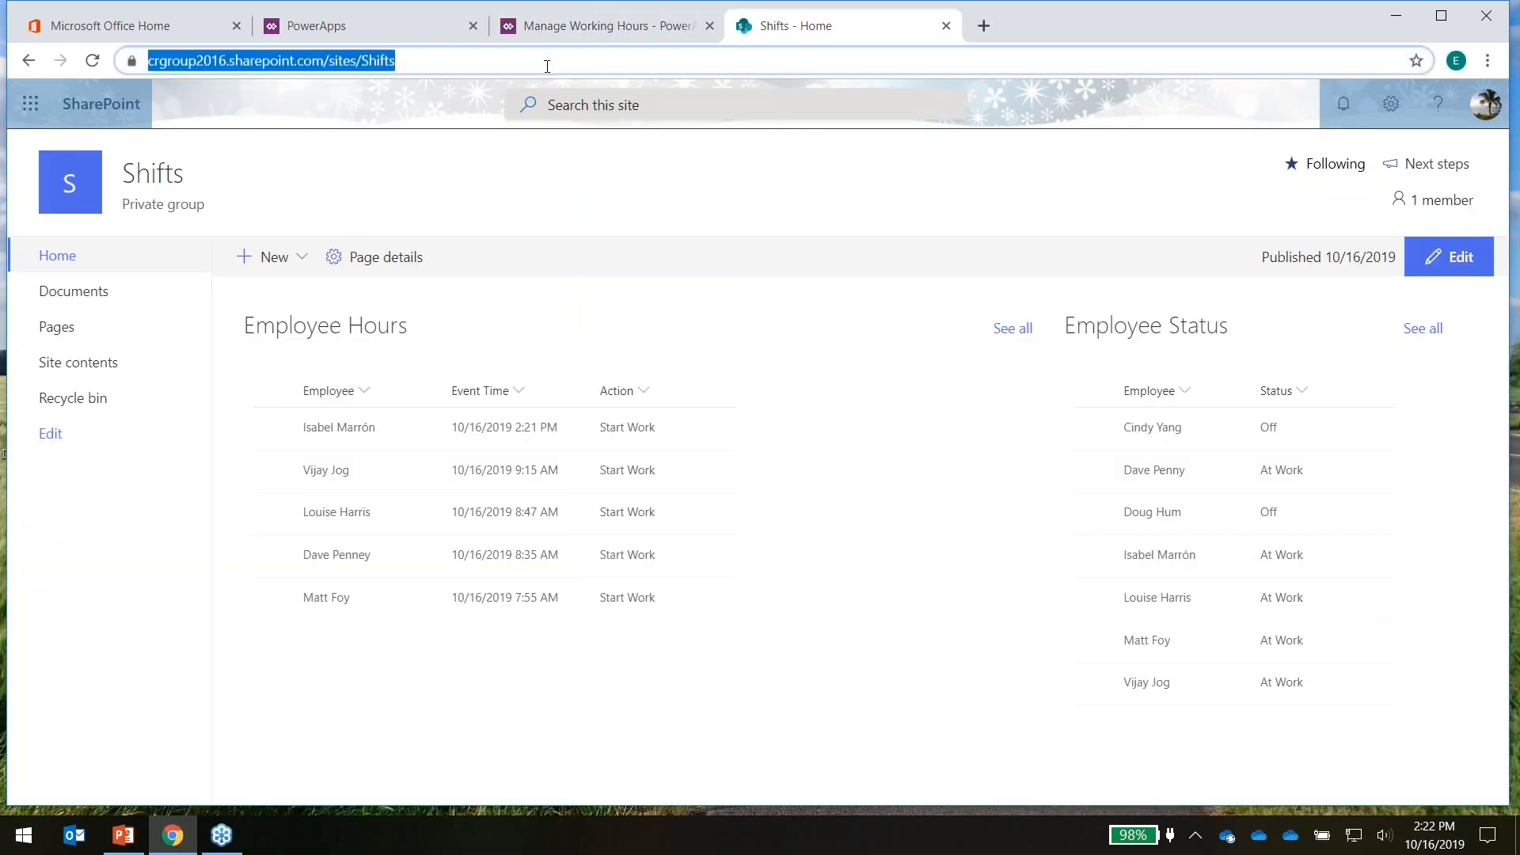
key(Return)
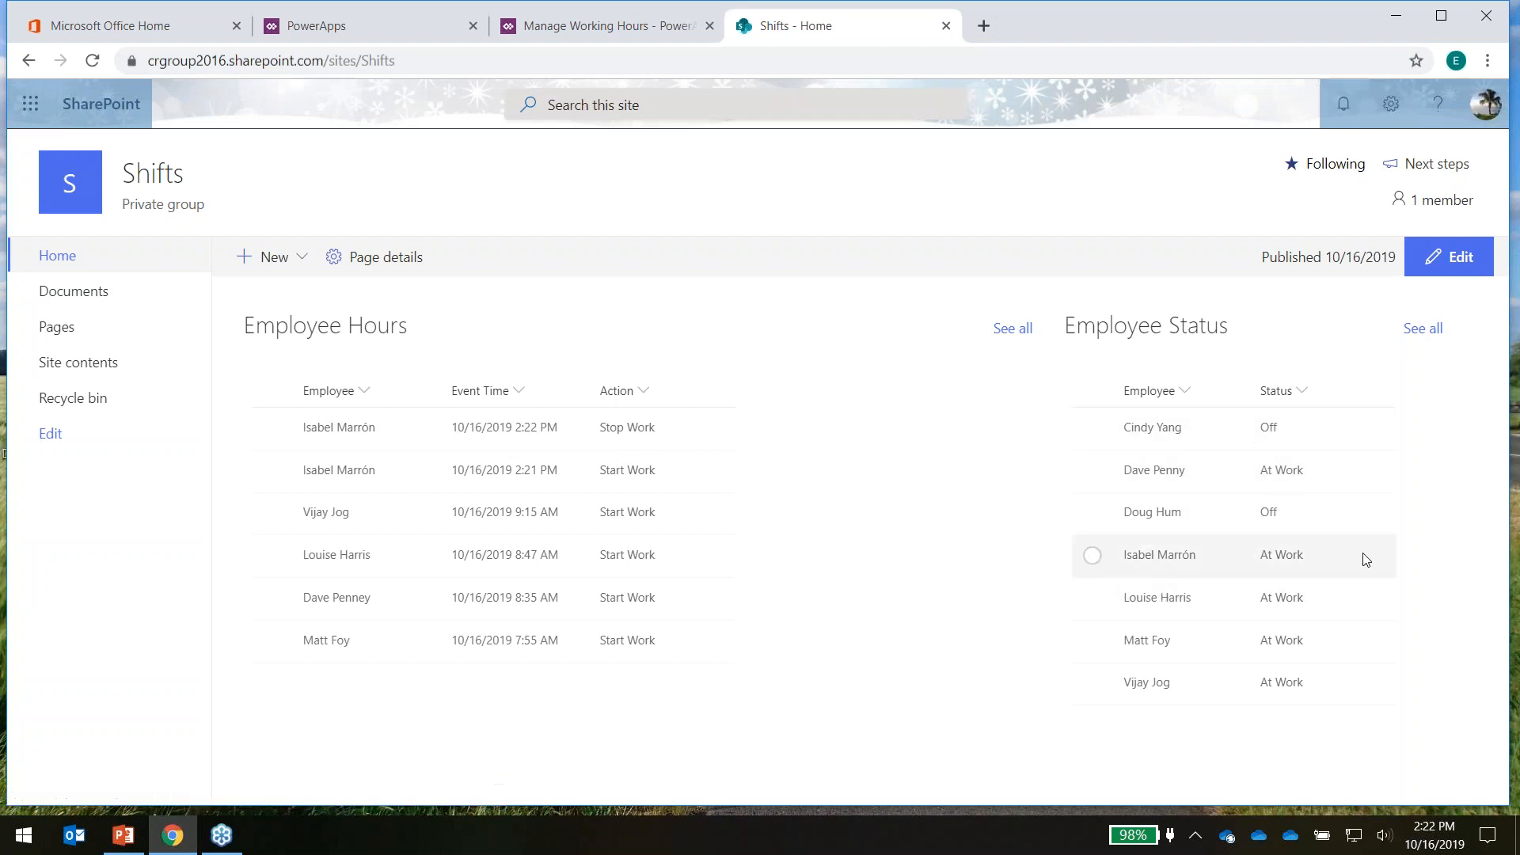
click(806, 60)
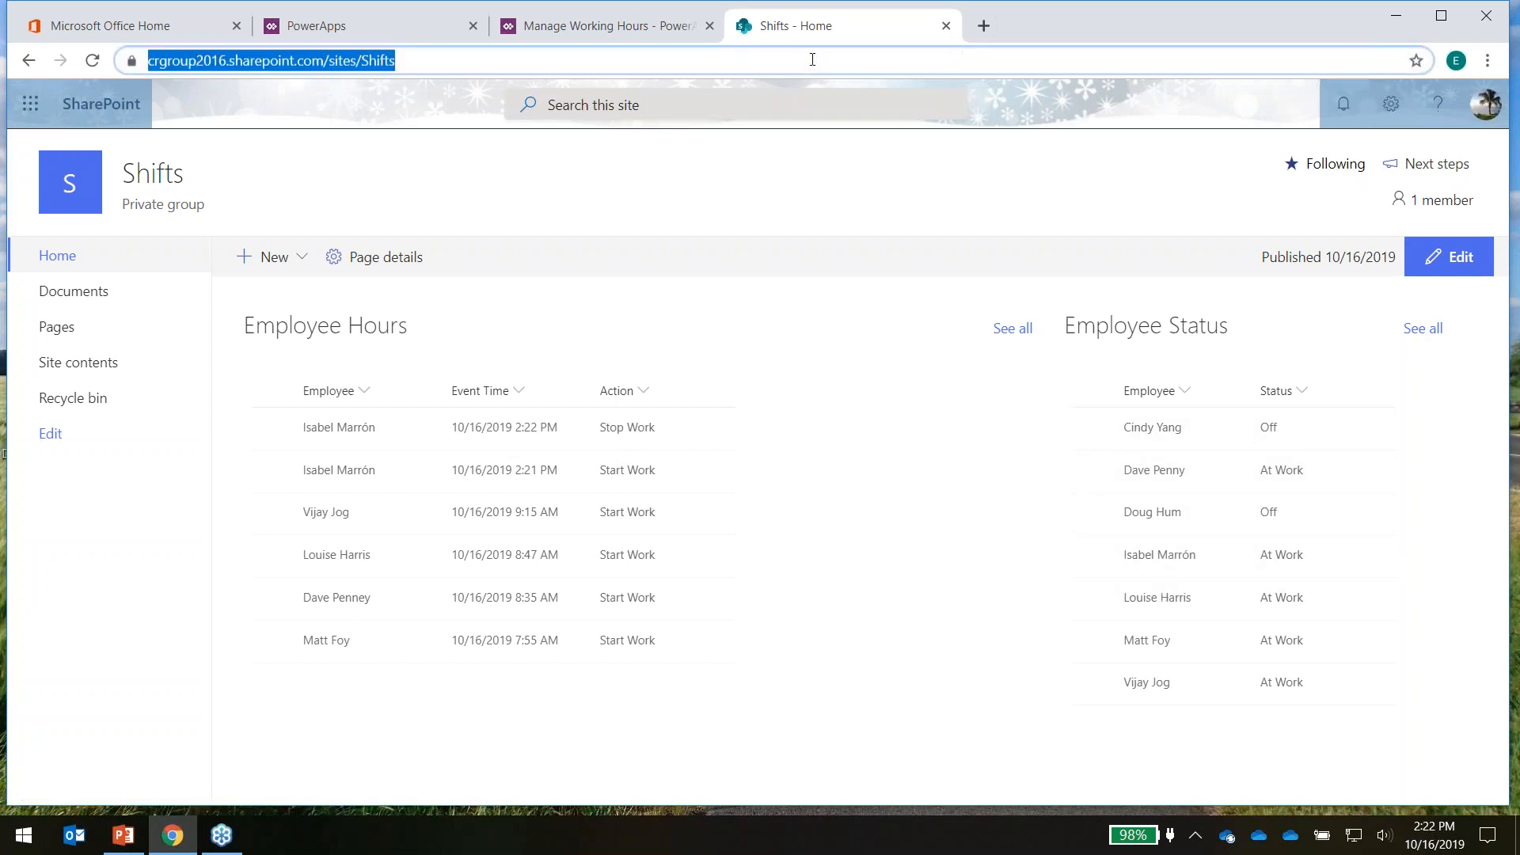
key(Return)
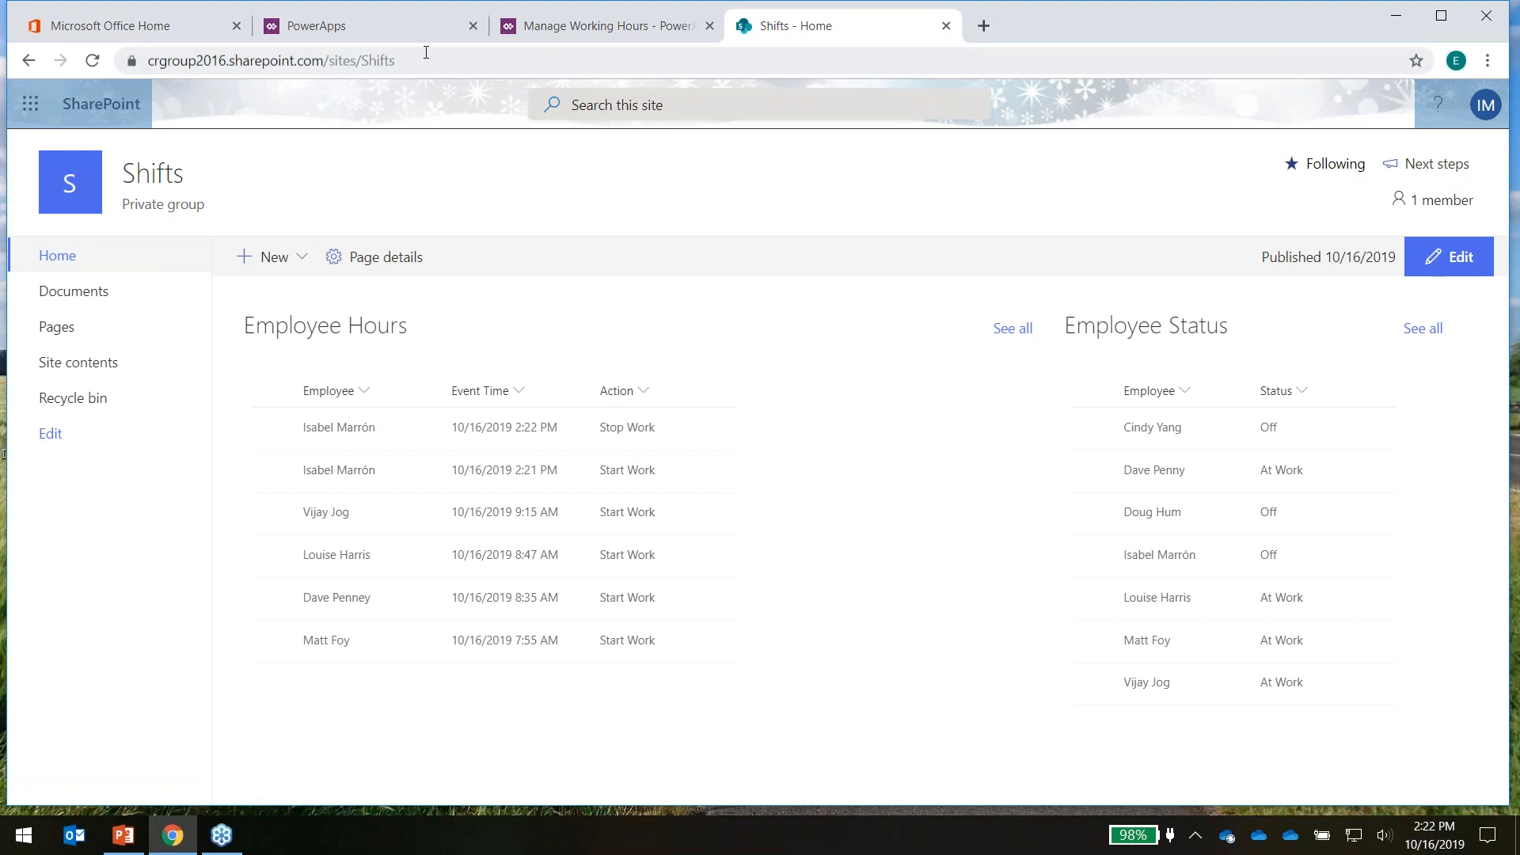
Return to the PowerApps home page and open the Manage Working Hours app for editing
click(341, 25)
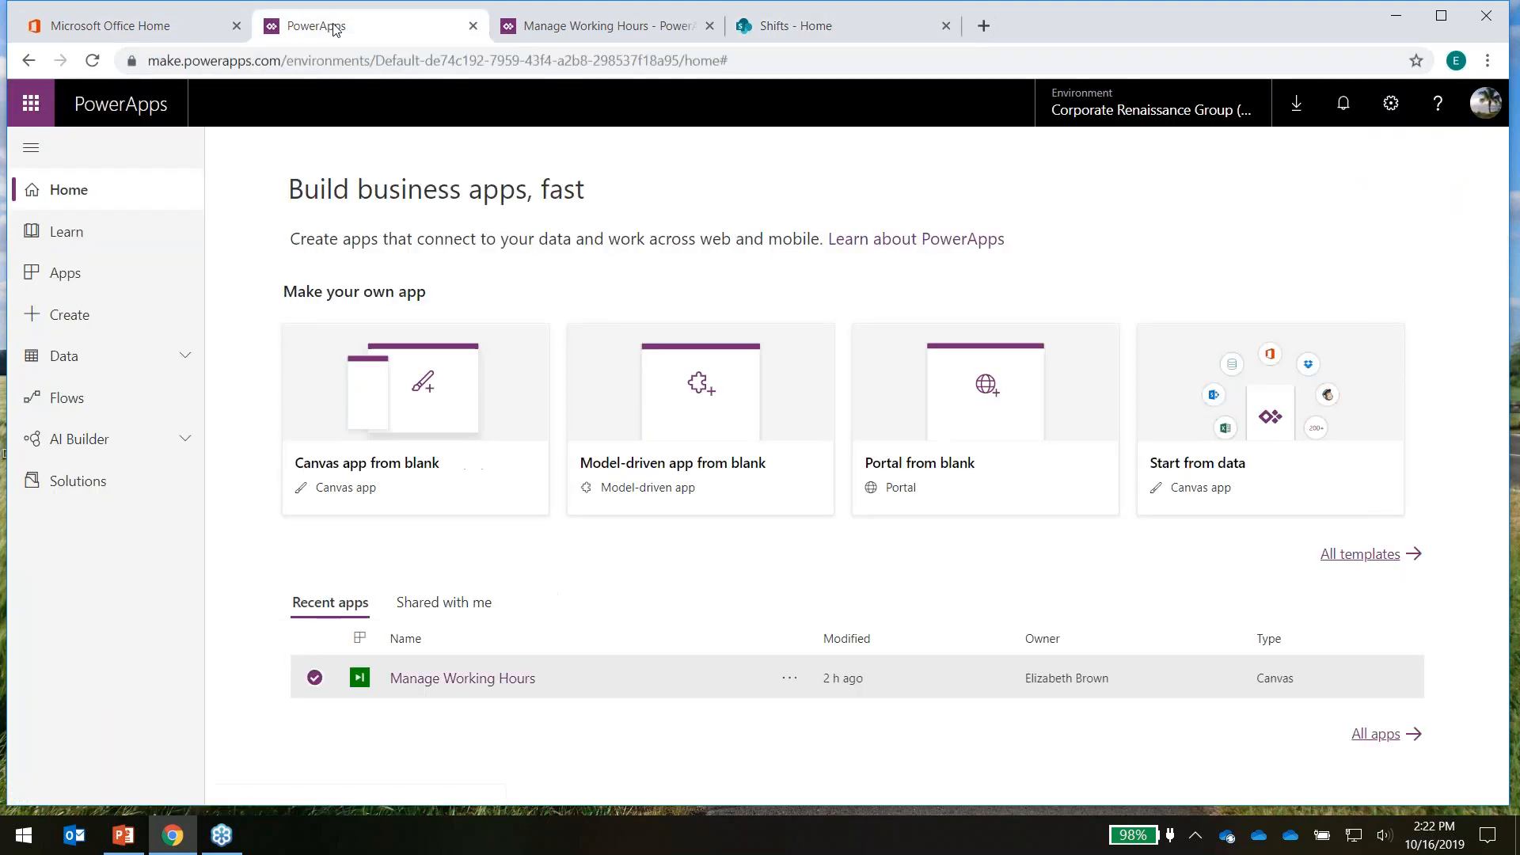
click(652, 32)
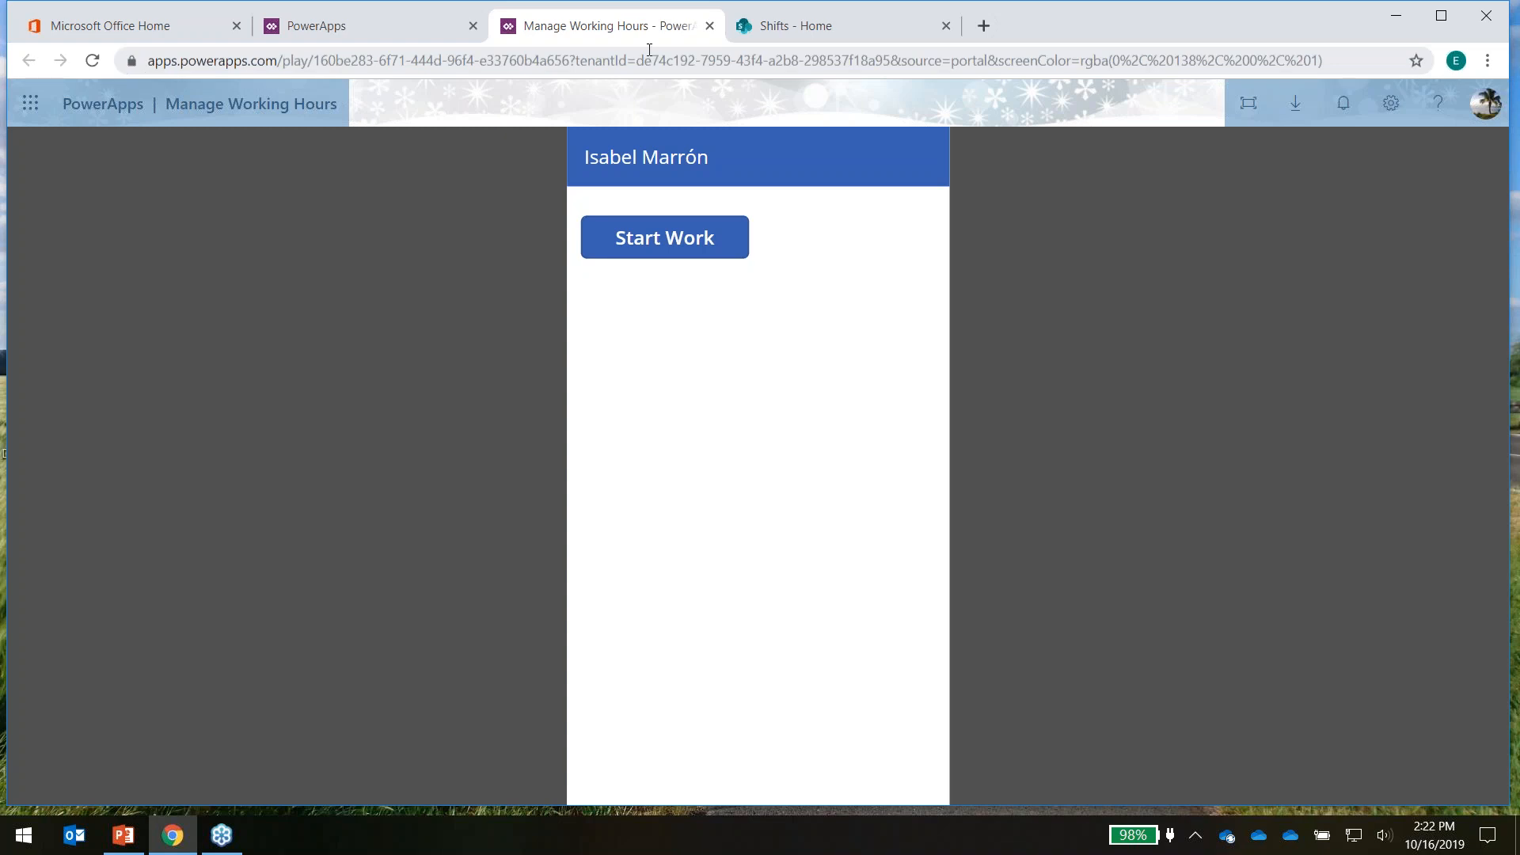
click(402, 35)
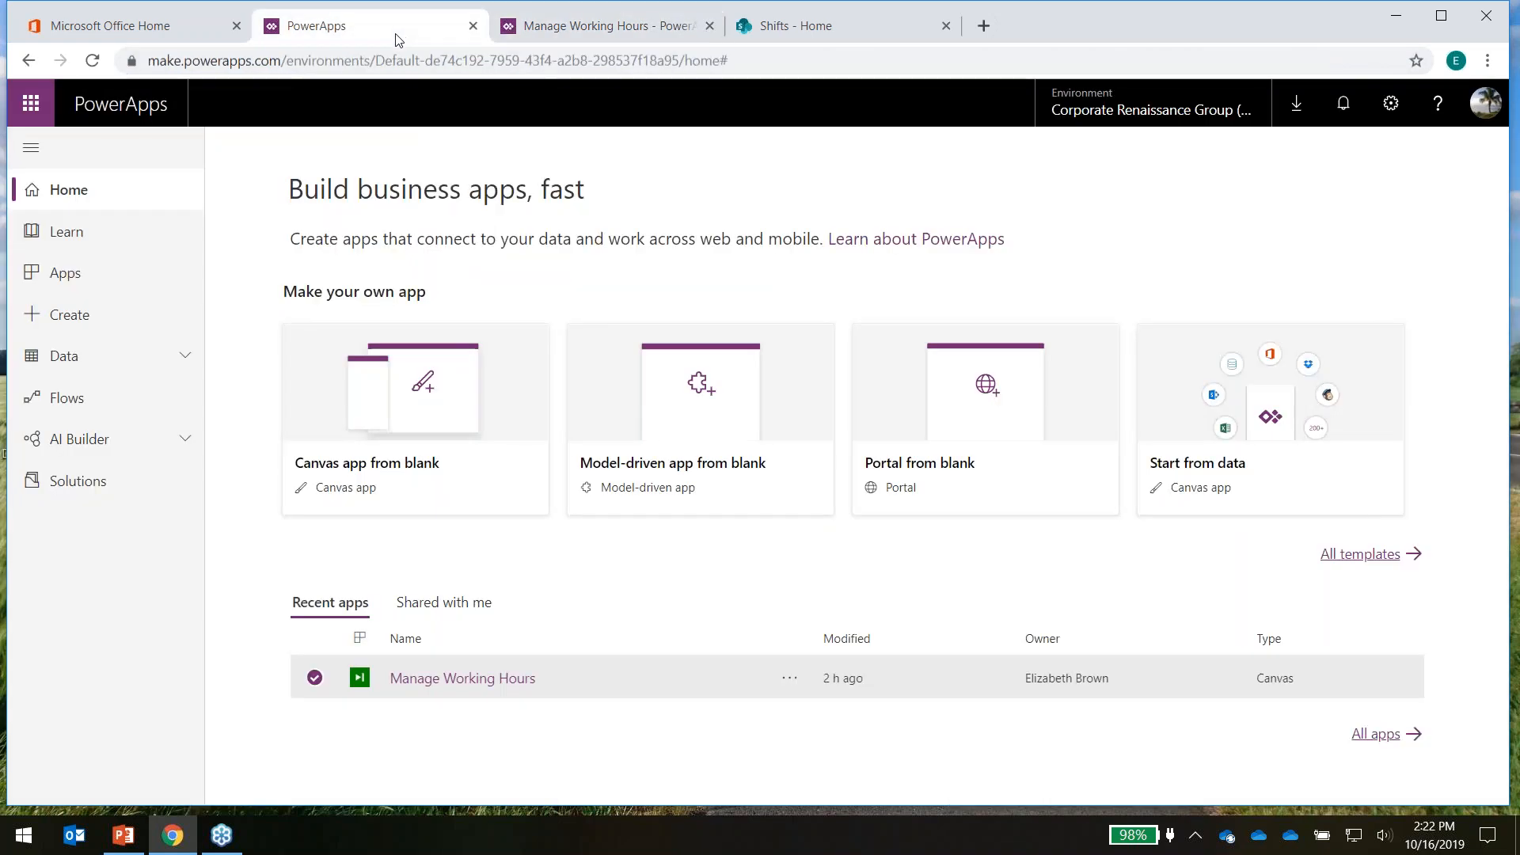
click(790, 678)
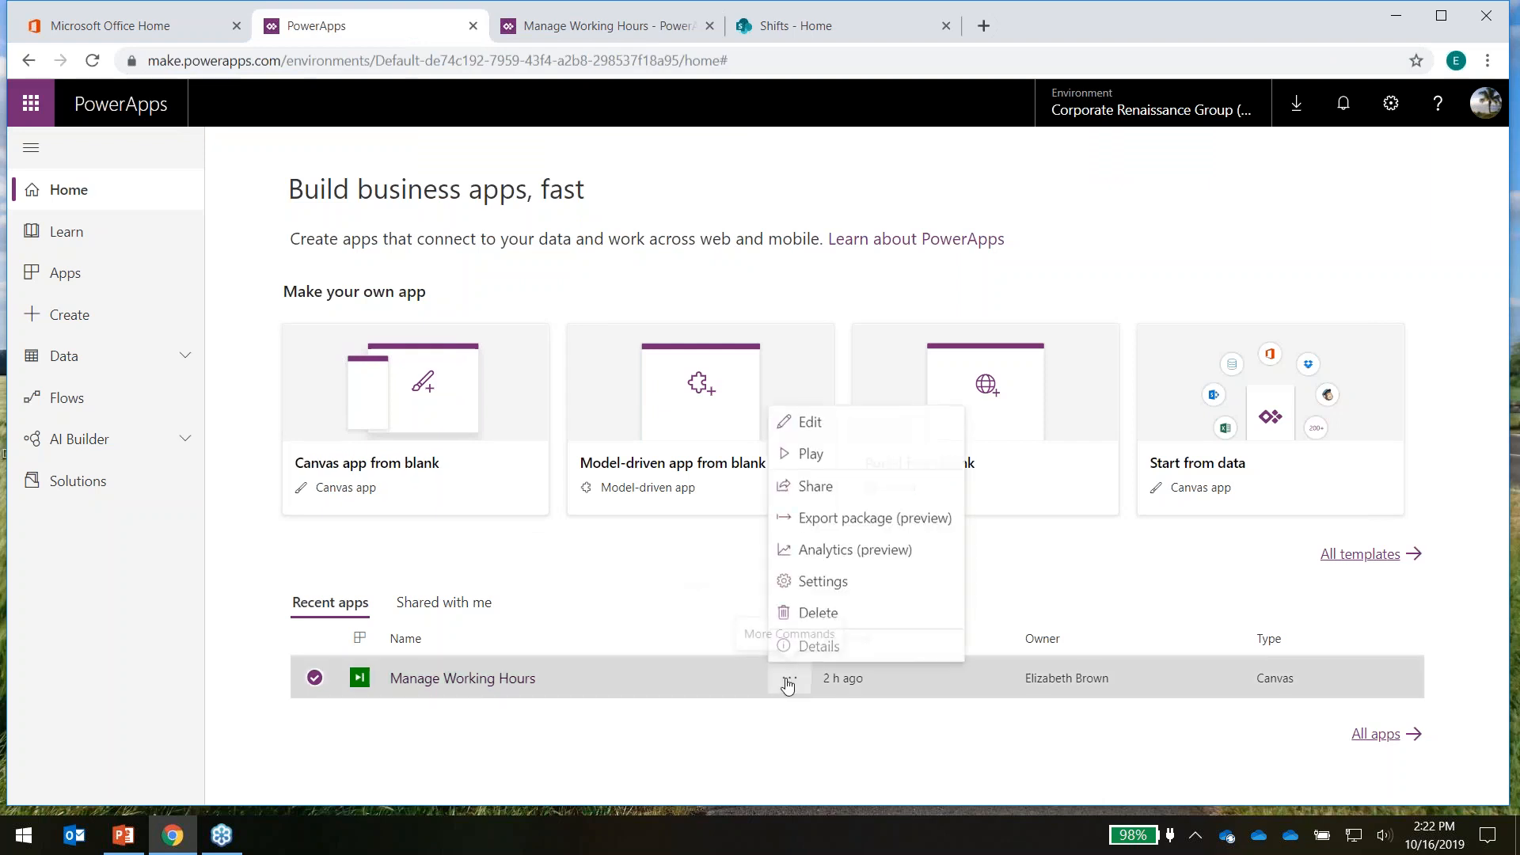
click(826, 426)
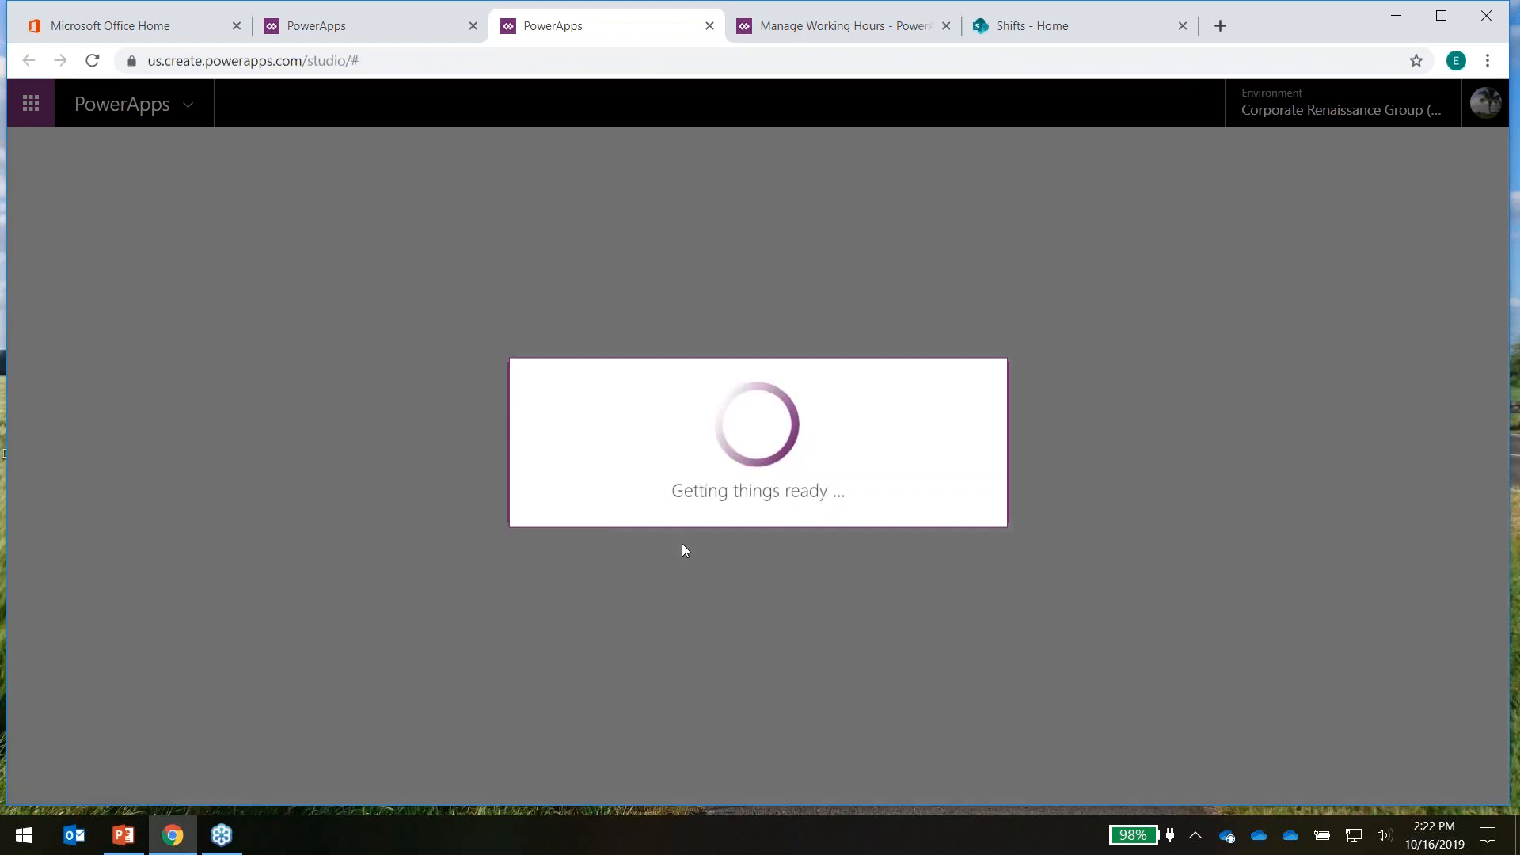
Revisit the Shifts page and the running Manage Working Hours app, and close the running app
click(1052, 35)
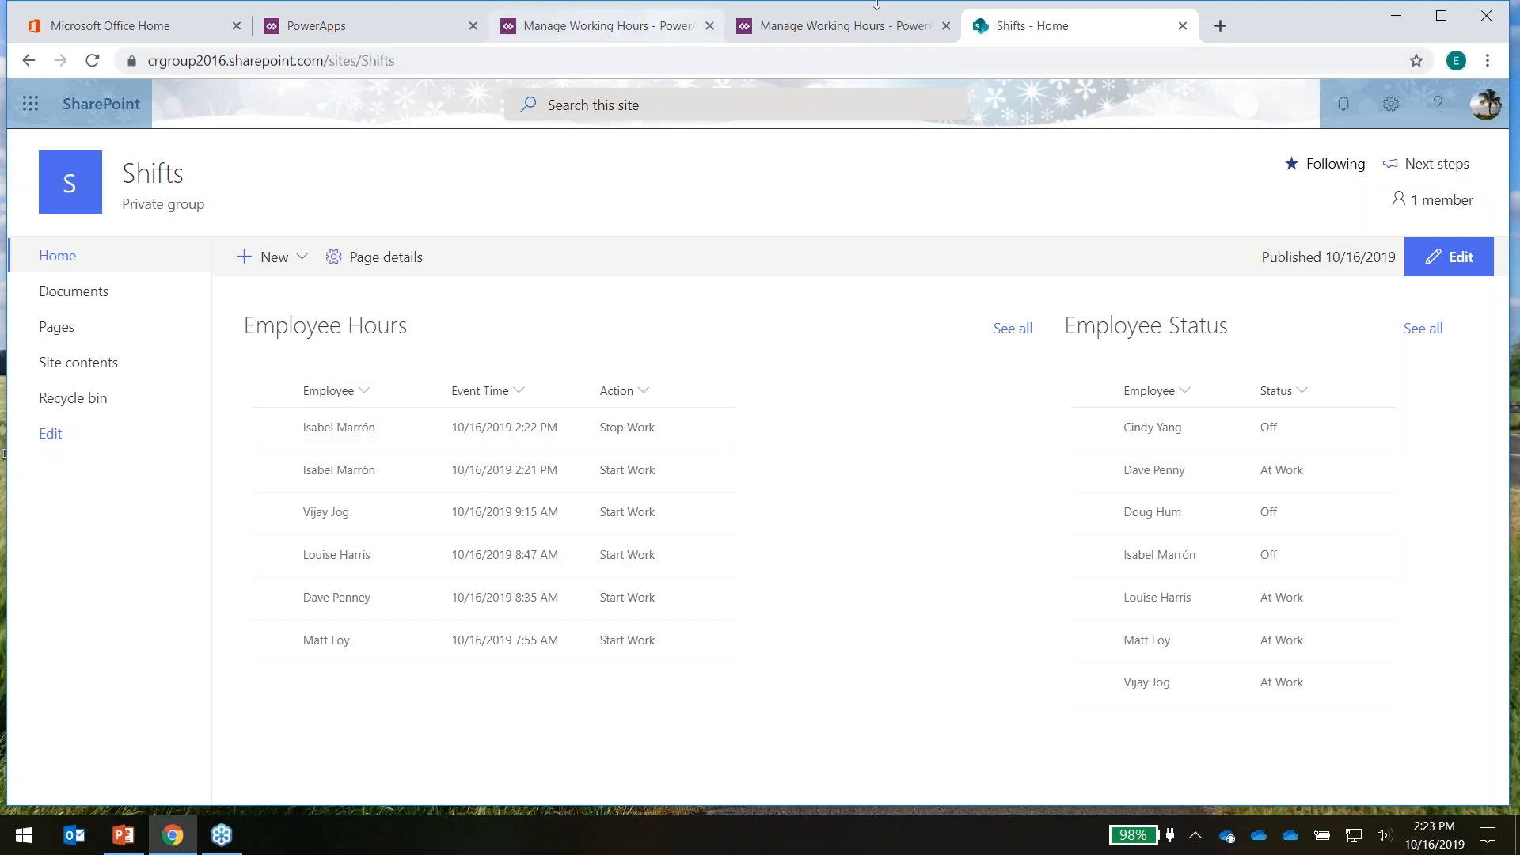
click(851, 28)
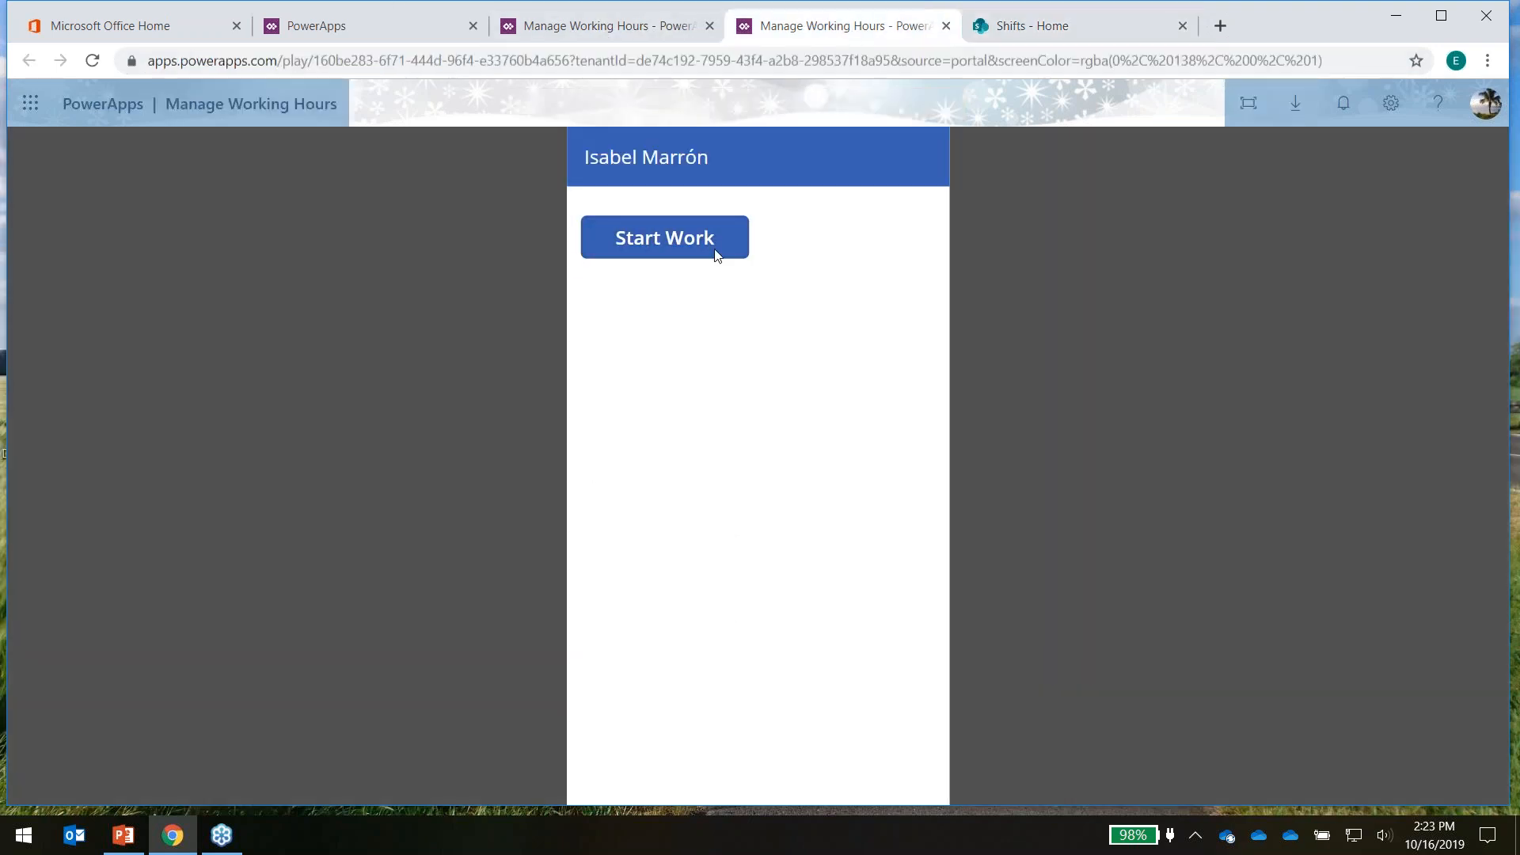
click(642, 228)
click(946, 26)
Skip the PowerApps Studio welcome message and select RectangleHeader on WorkScreen to examine its properties
click(626, 28)
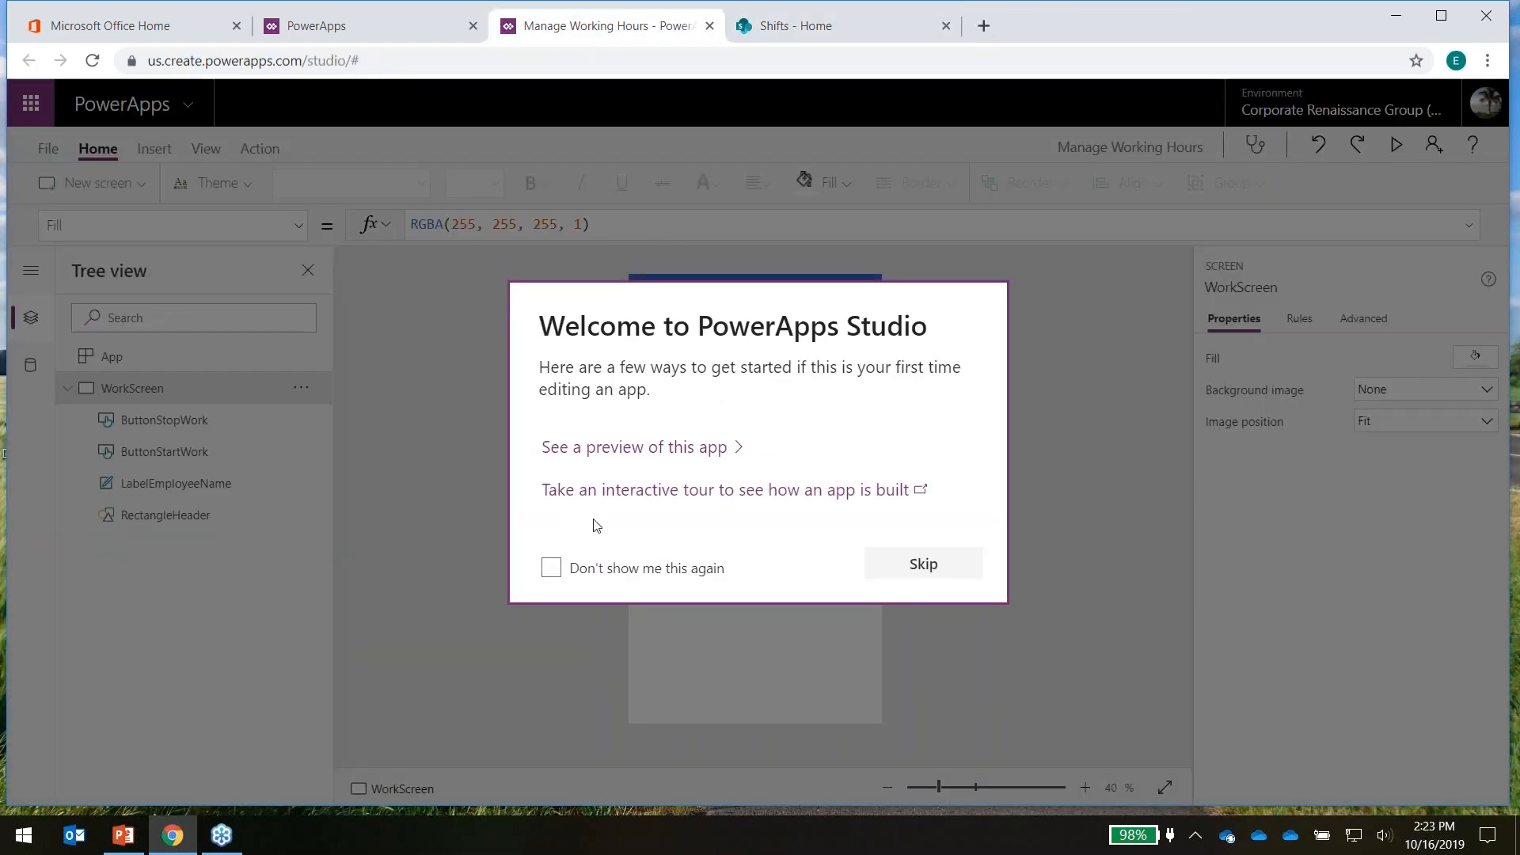
click(945, 573)
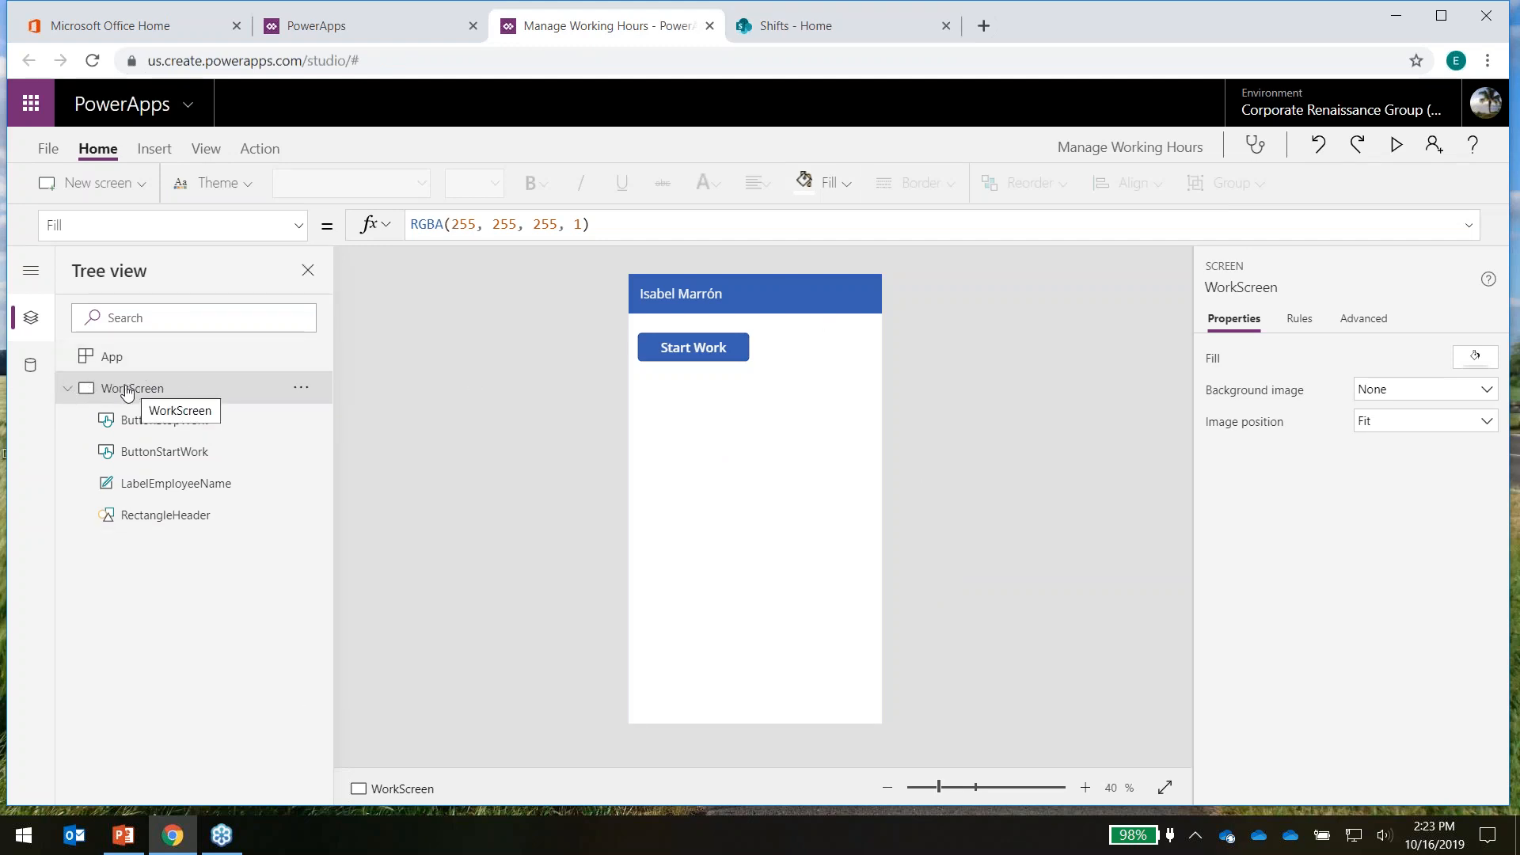
click(158, 519)
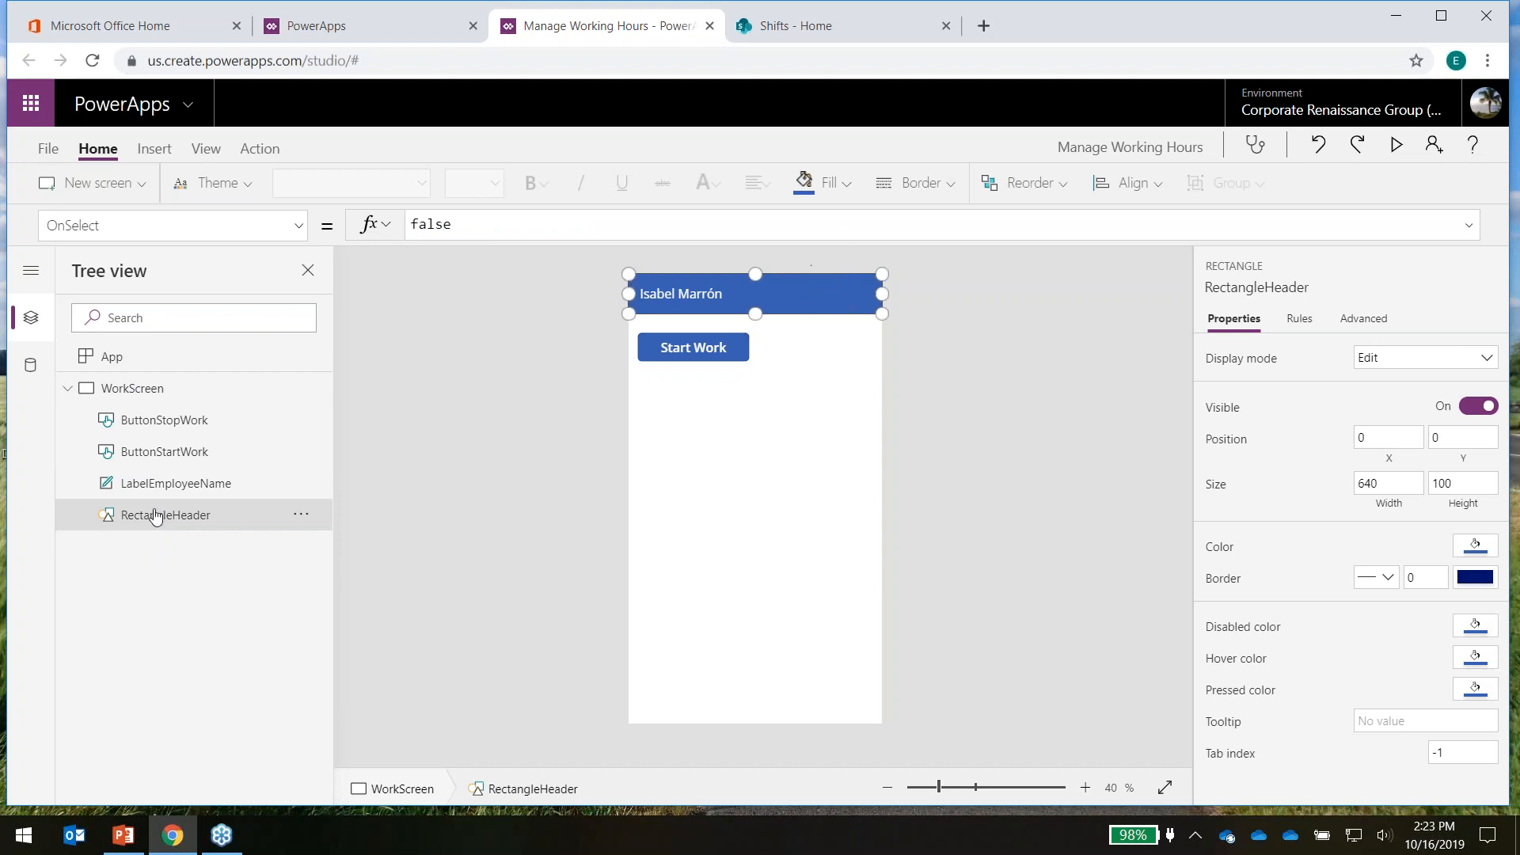
Select LabelEmployeeName and the start and stop work buttons on WorkScreen to examine their formulas
click(192, 485)
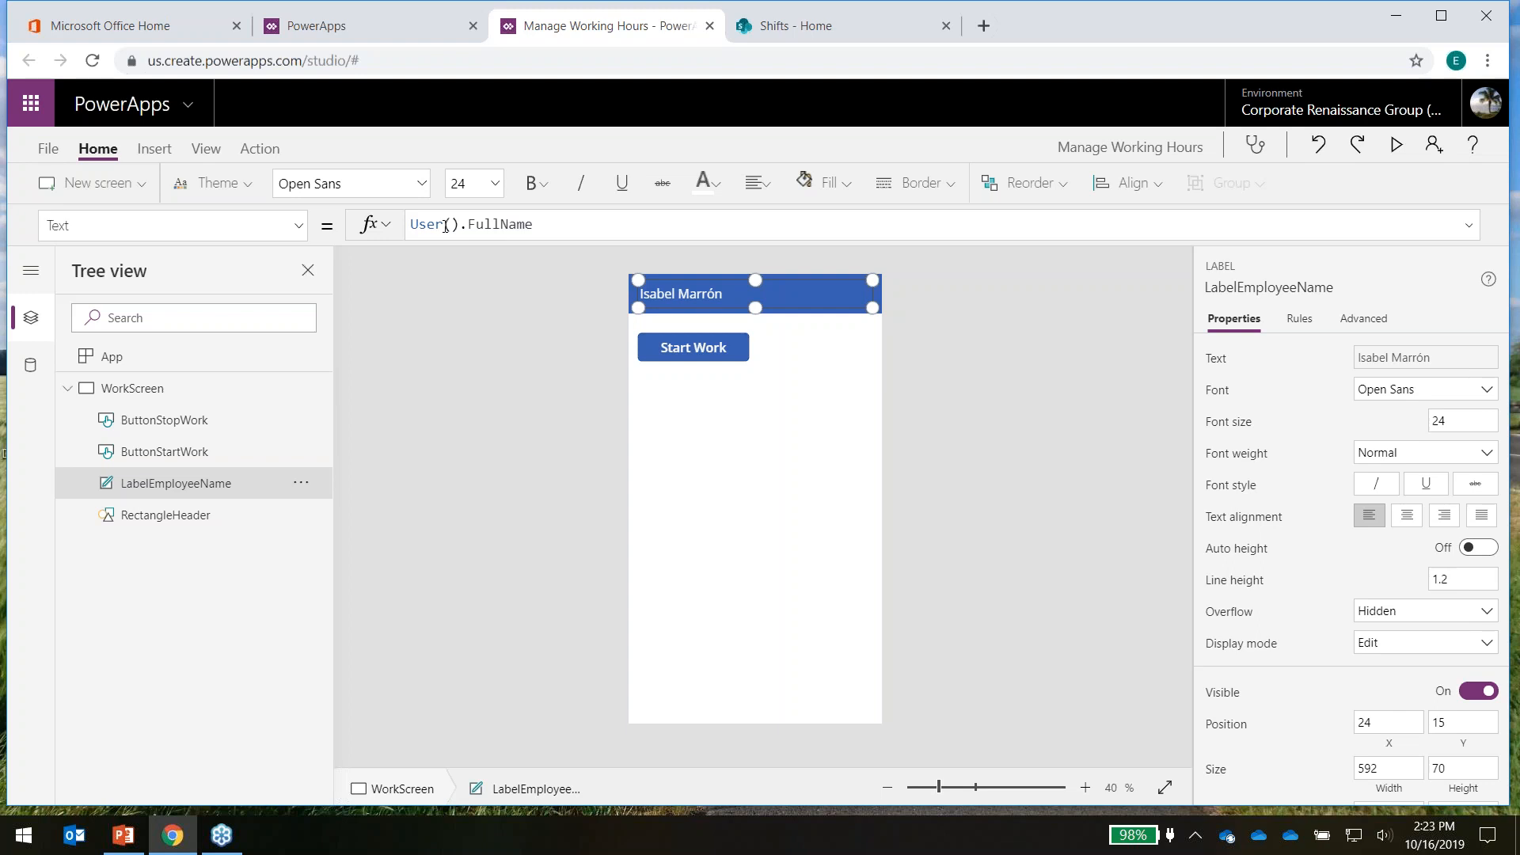
click(126, 450)
click(136, 426)
click(141, 458)
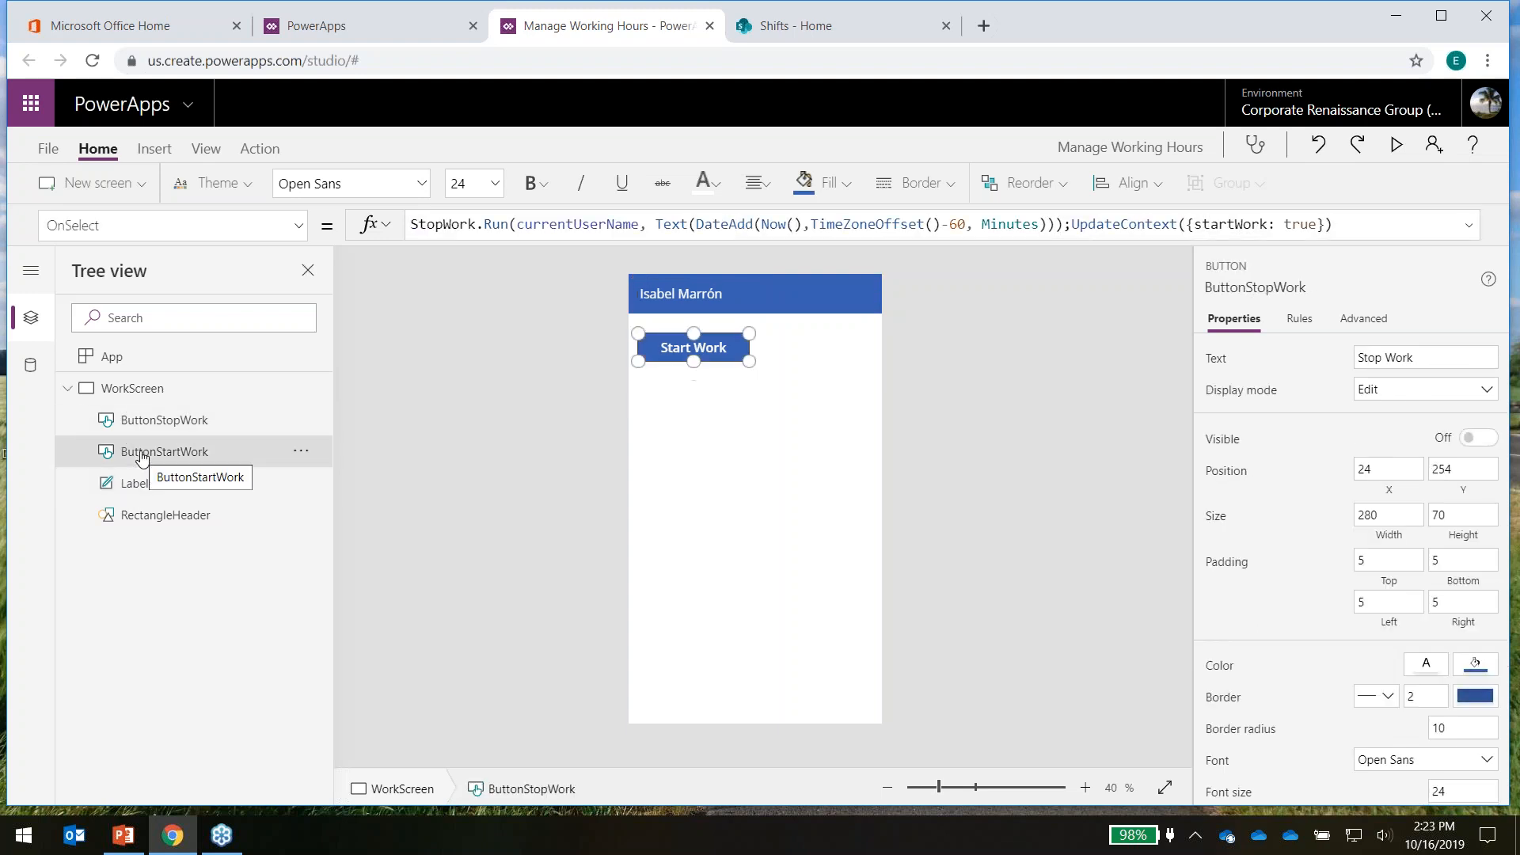
Display the Visible property formula of ButtonStopWork
click(144, 427)
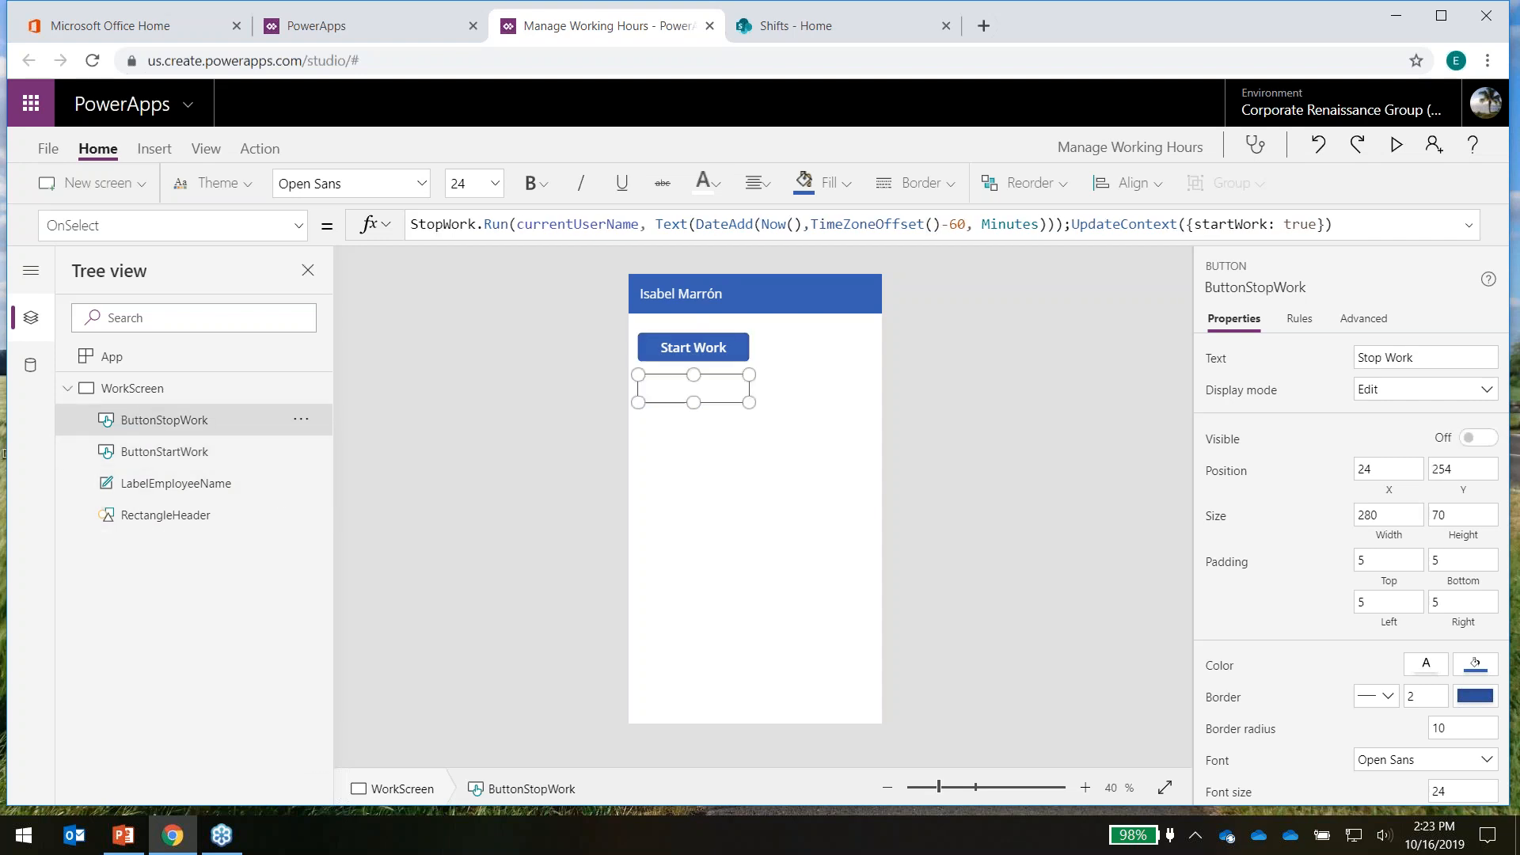
click(298, 226)
scroll(239, 535, down, 7)
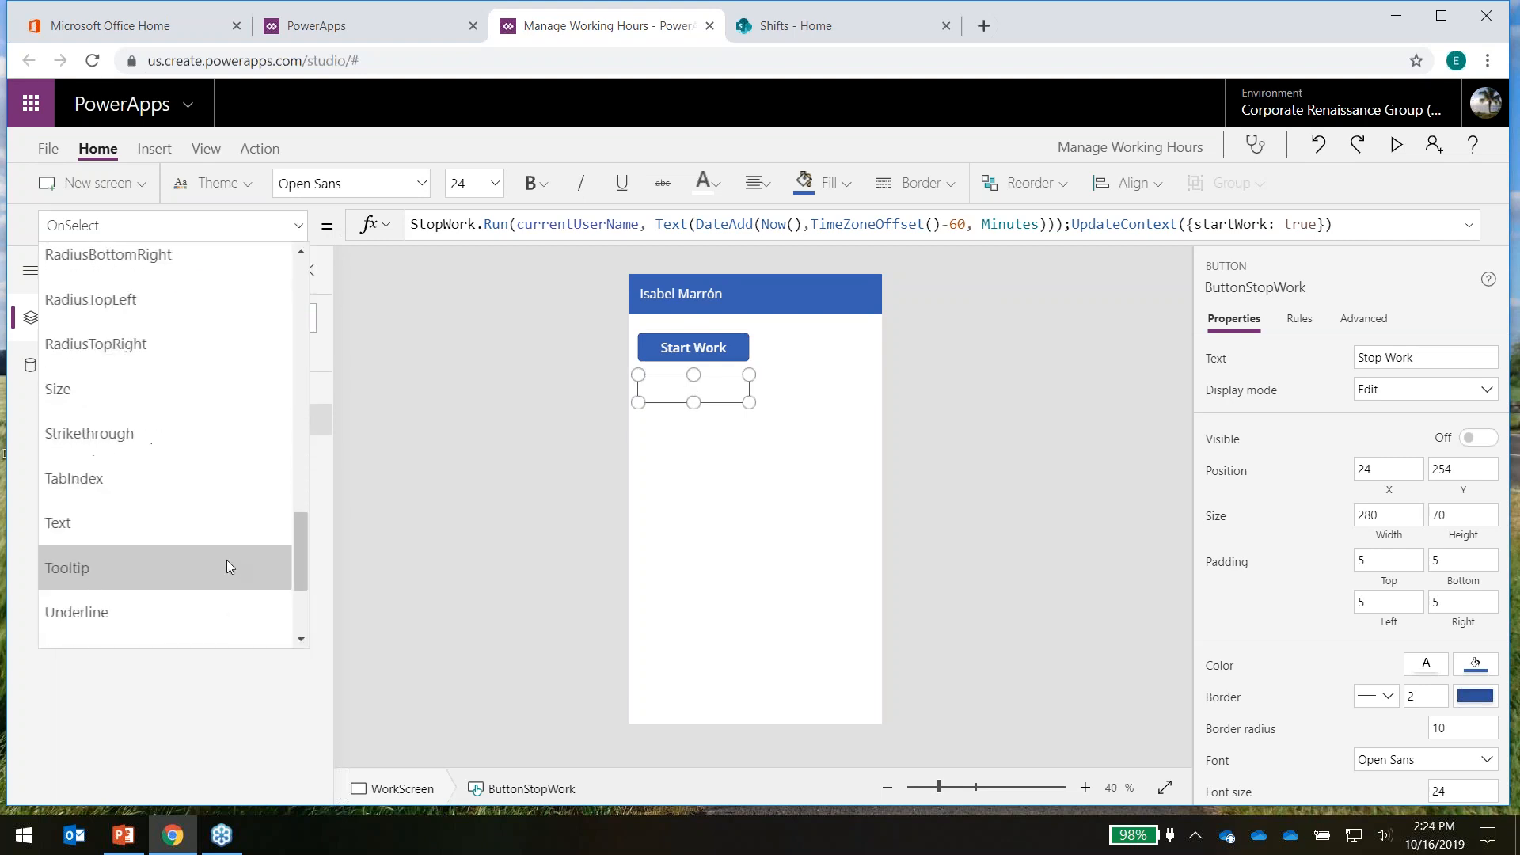
scroll(197, 489, down, 3)
click(193, 505)
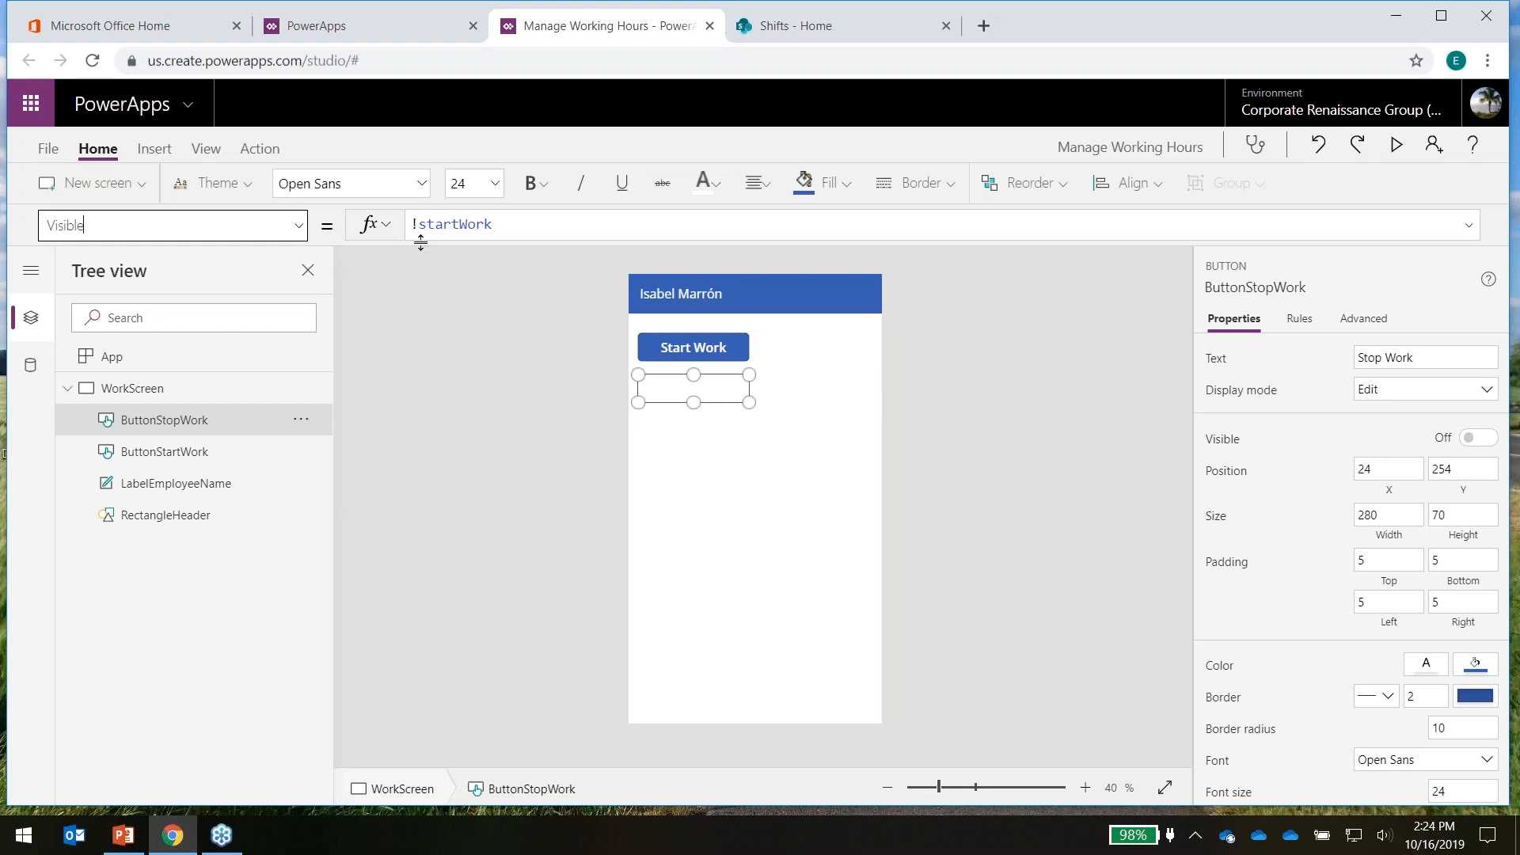
Display the Visible property formula of ButtonStartWork for comparison with the stop button
click(146, 456)
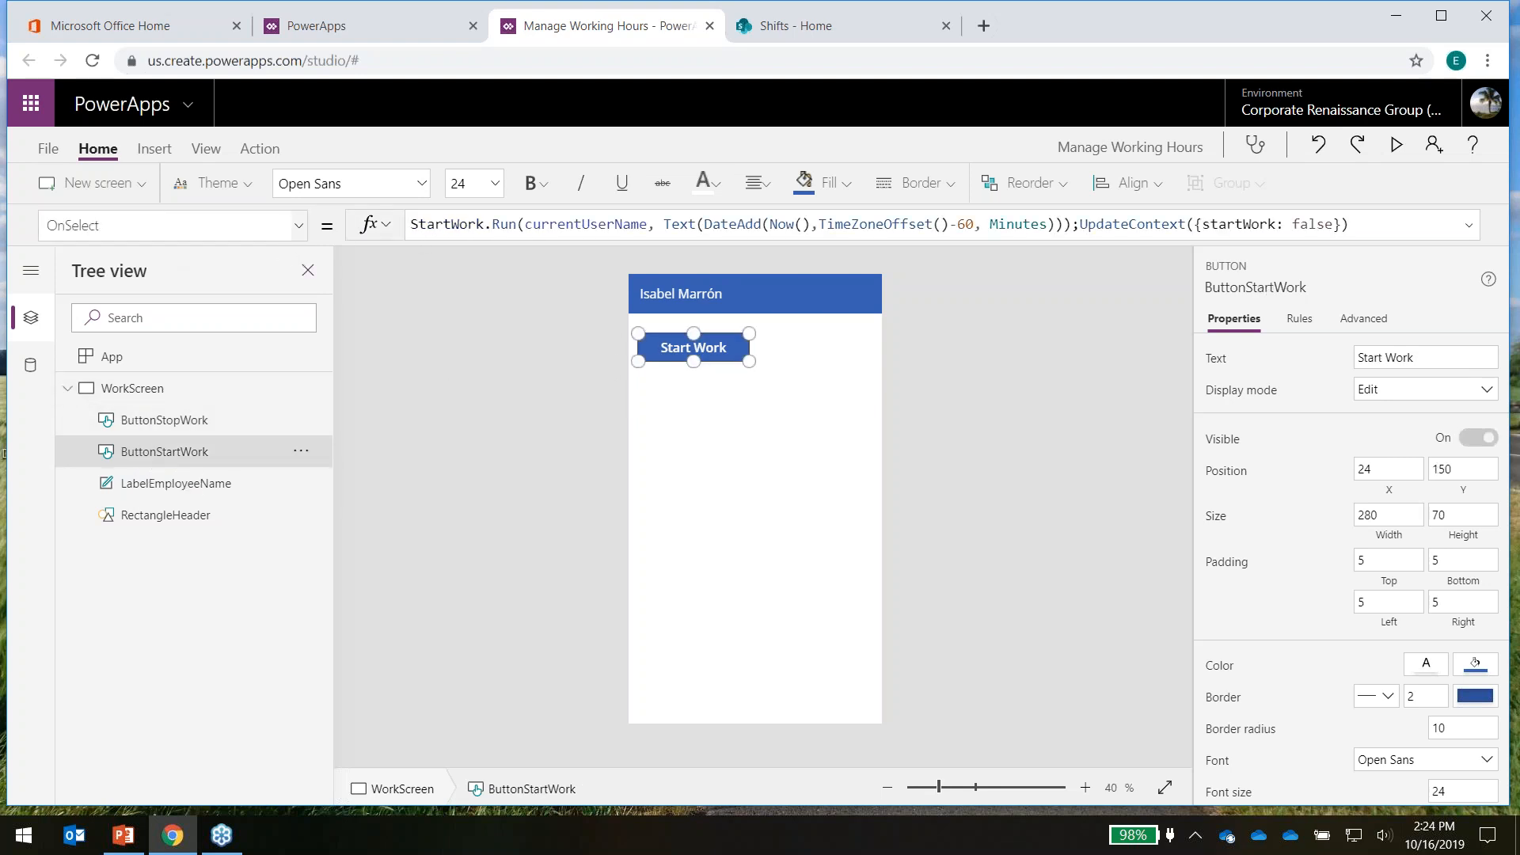
click(298, 226)
scroll(135, 554, down, 10)
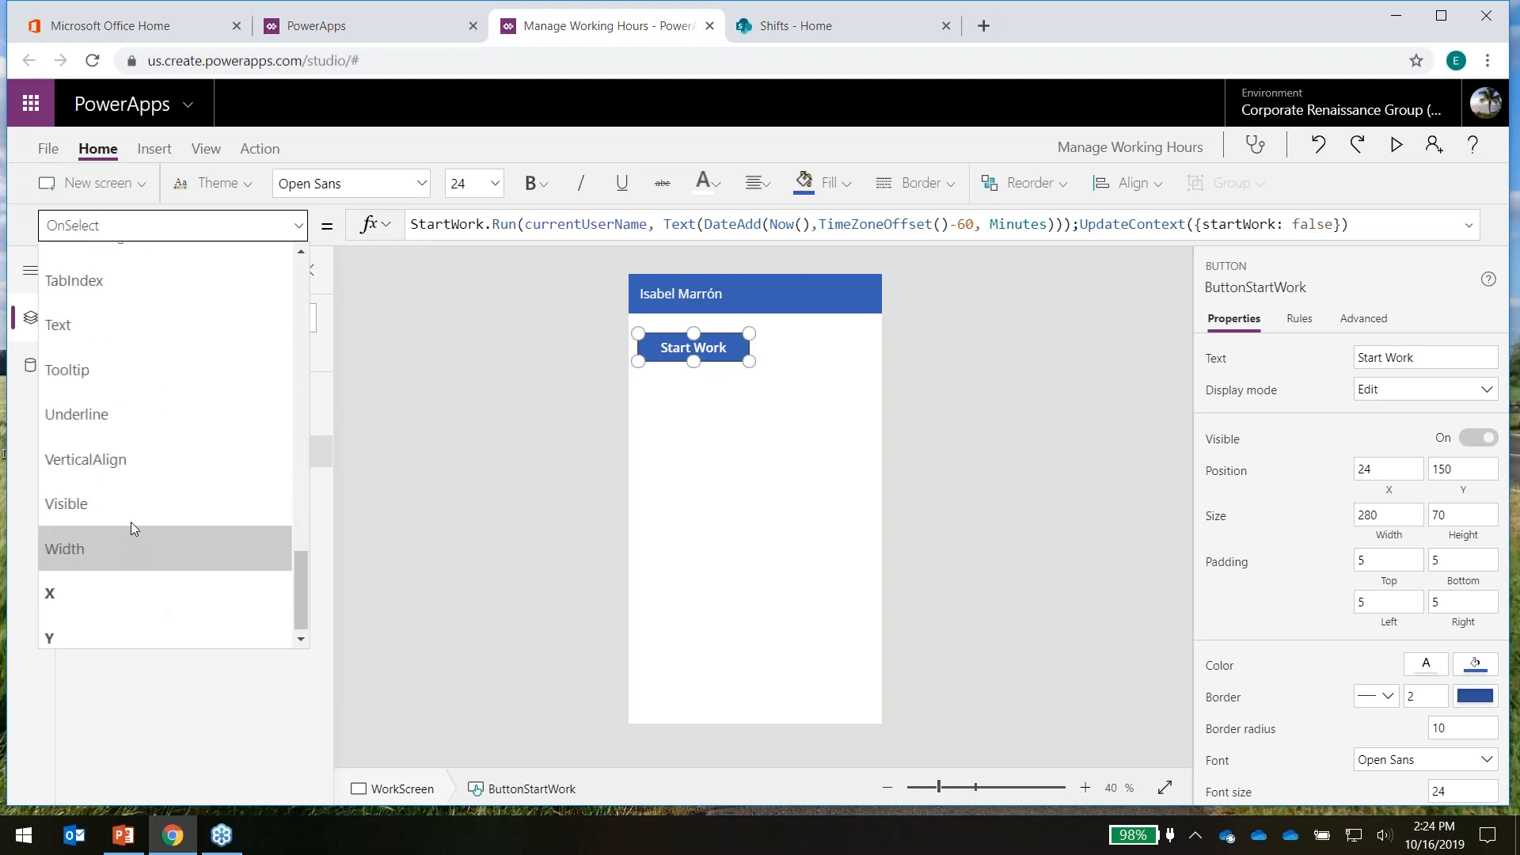
click(133, 518)
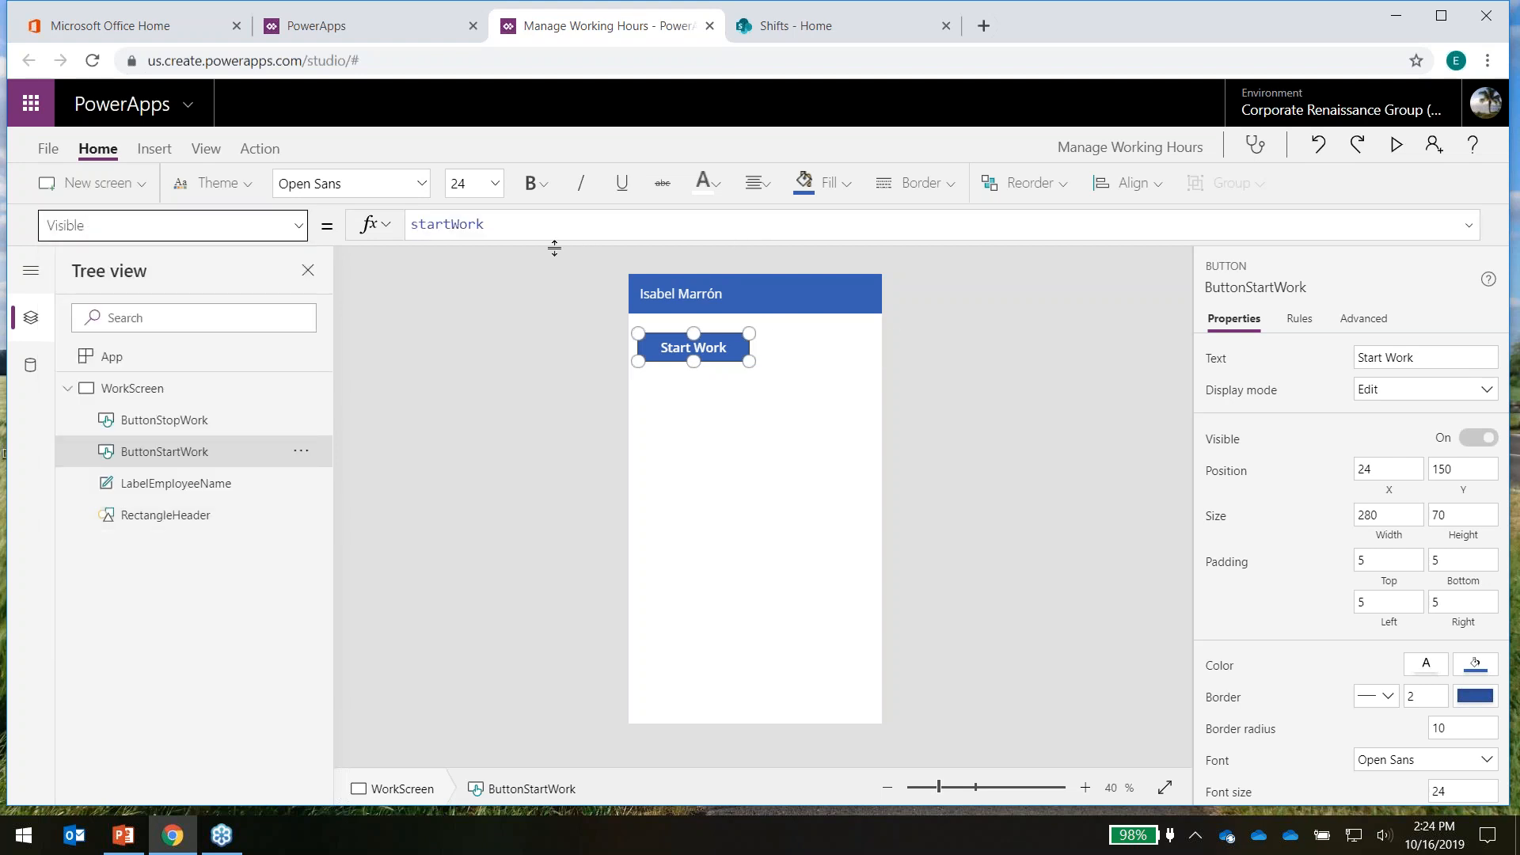
Select WorkScreen, show its advanced properties and display its OnVisible formula in the formula bar
click(154, 391)
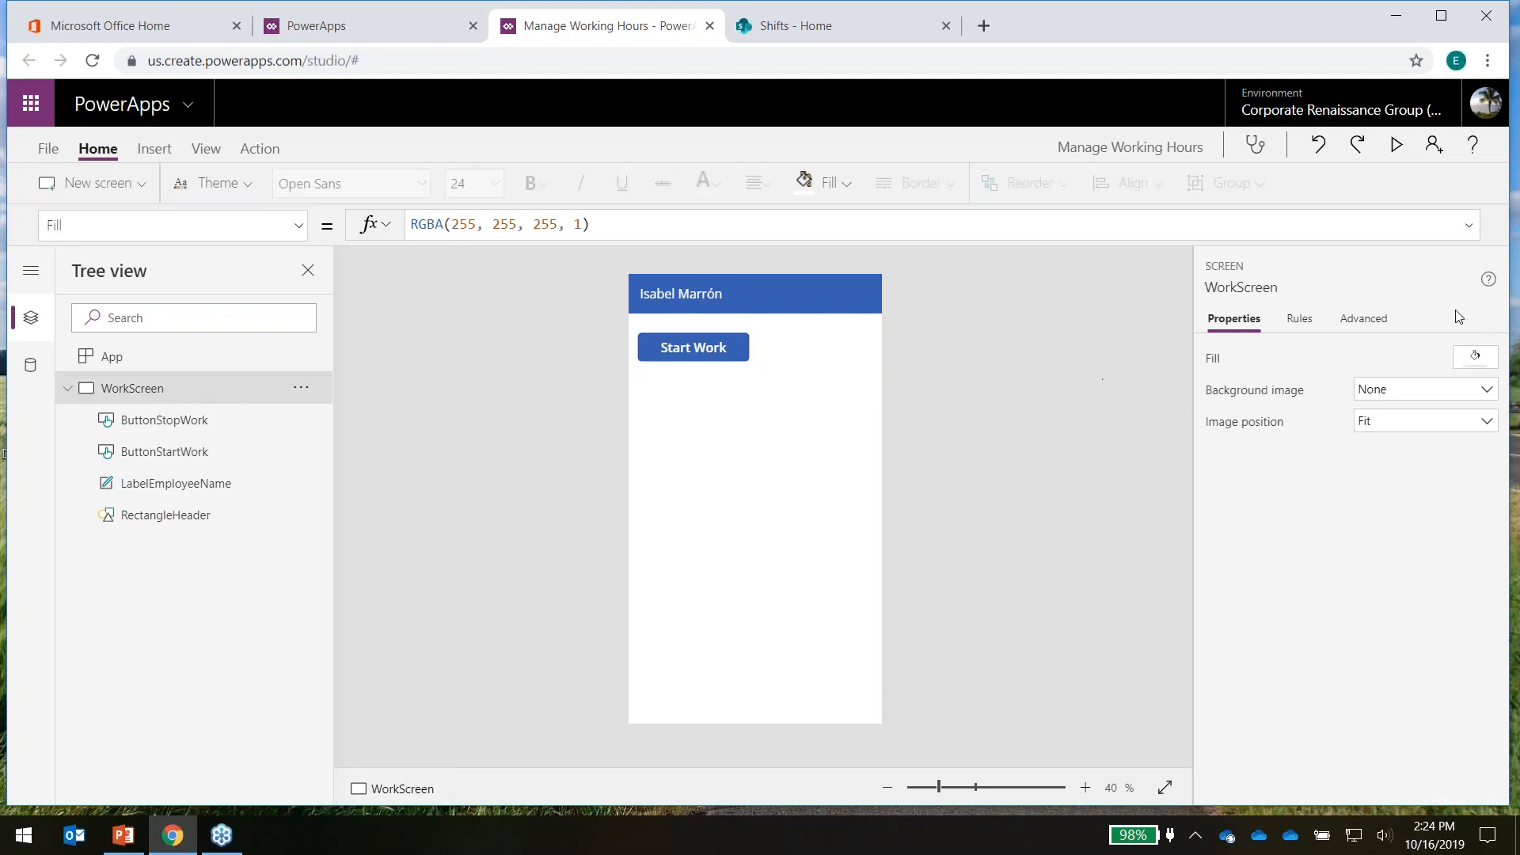
click(1375, 327)
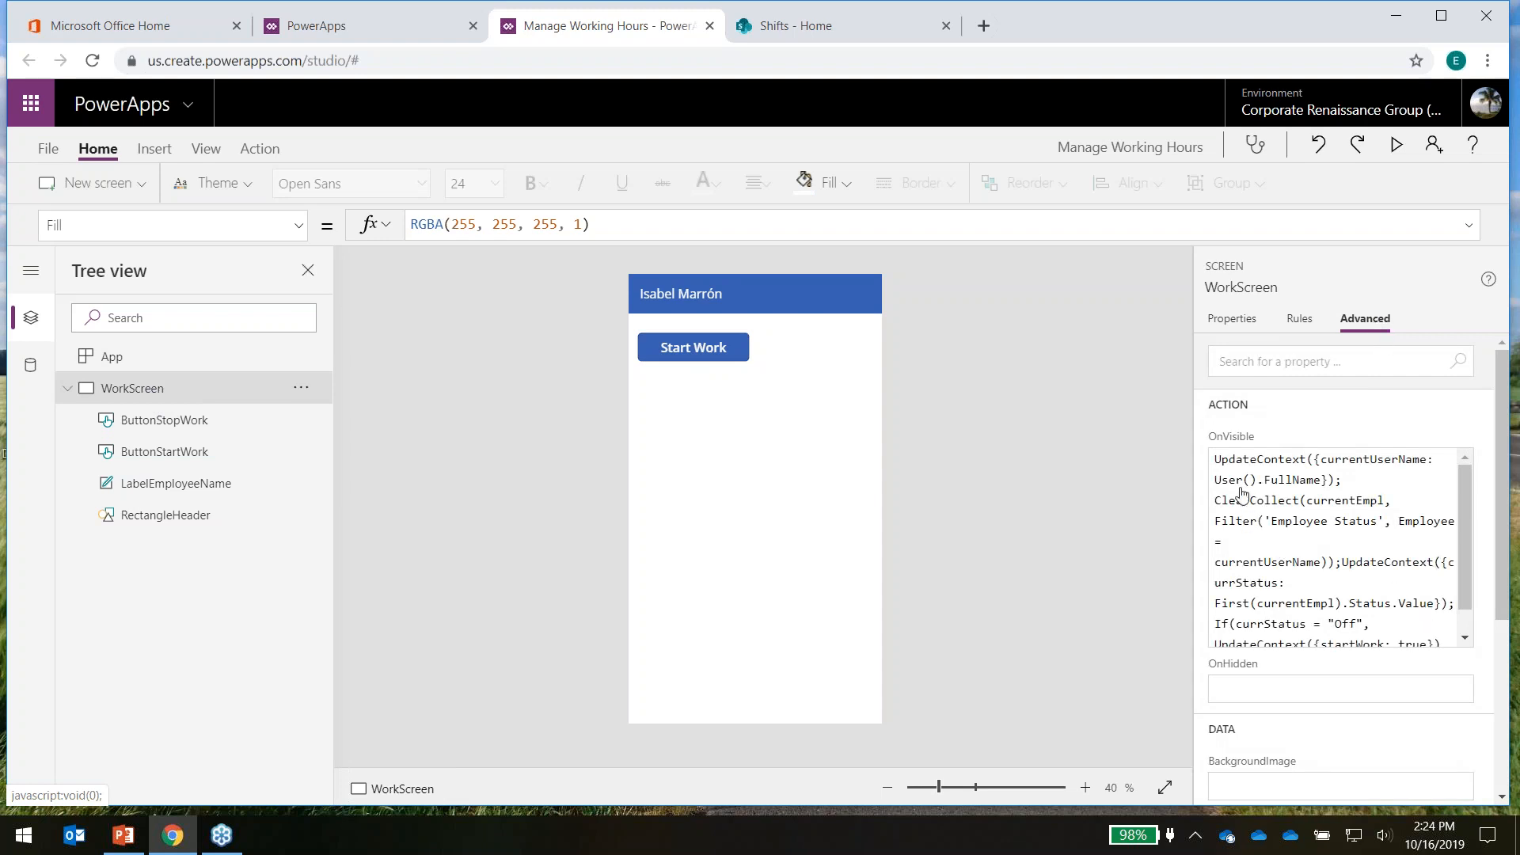
click(298, 229)
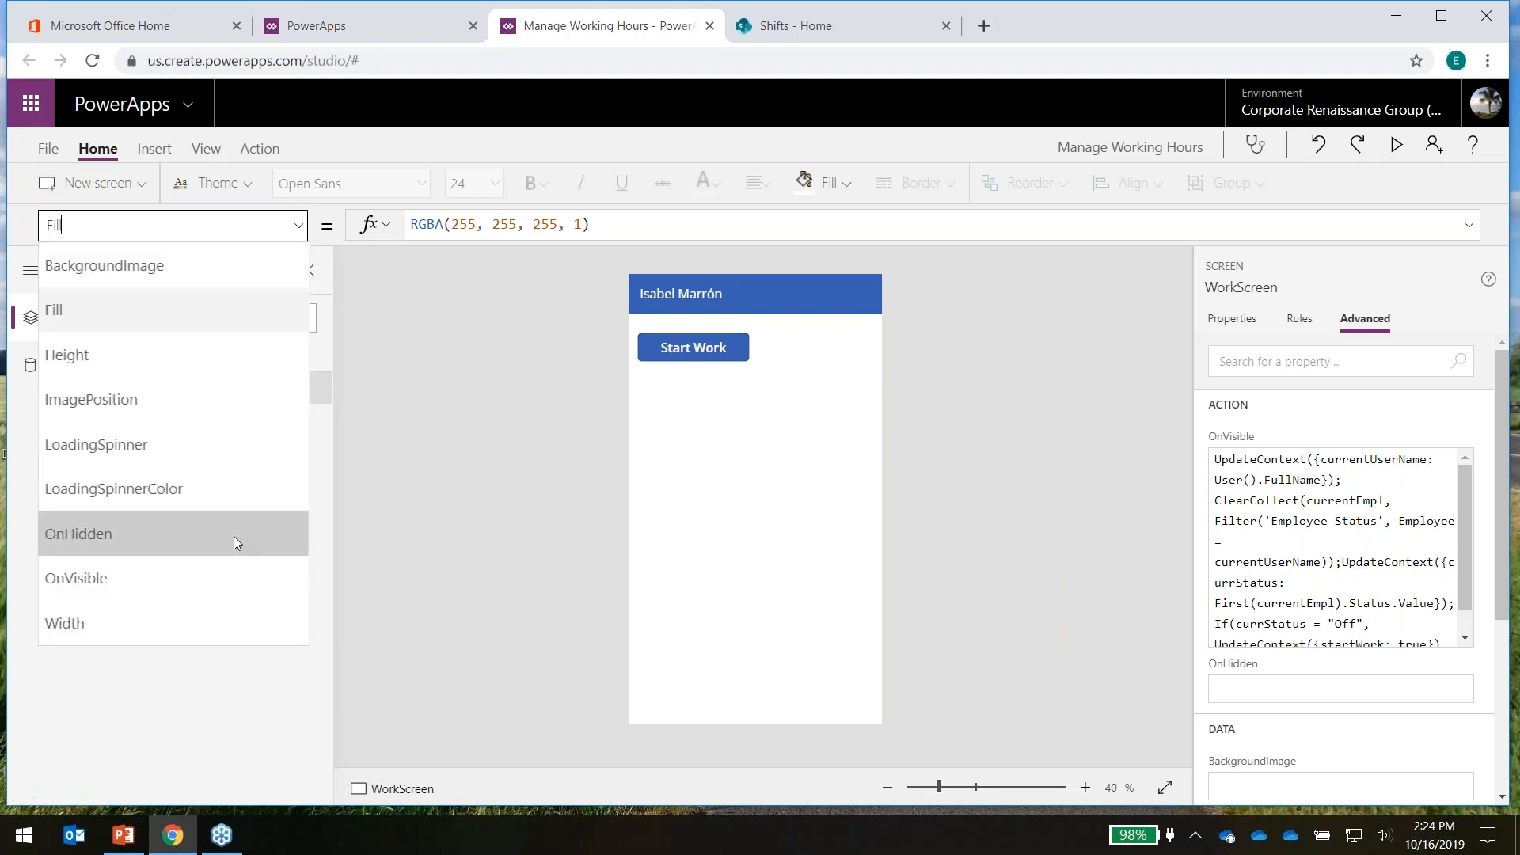
click(221, 578)
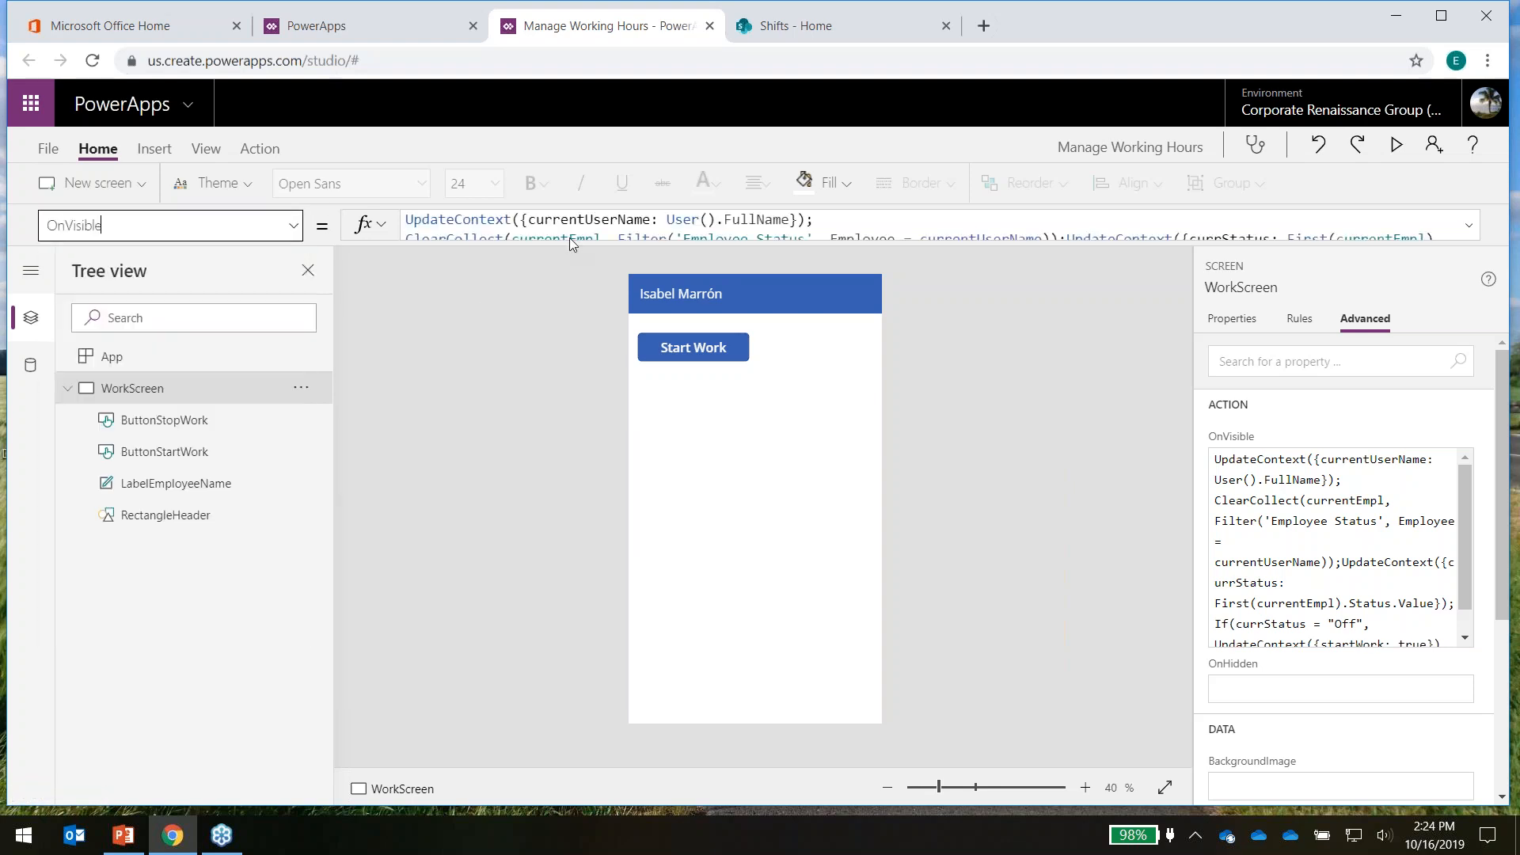
Enlarge the formula bar and format the text of WorkScreen's OnVisible formula
drag(620, 239, 614, 753)
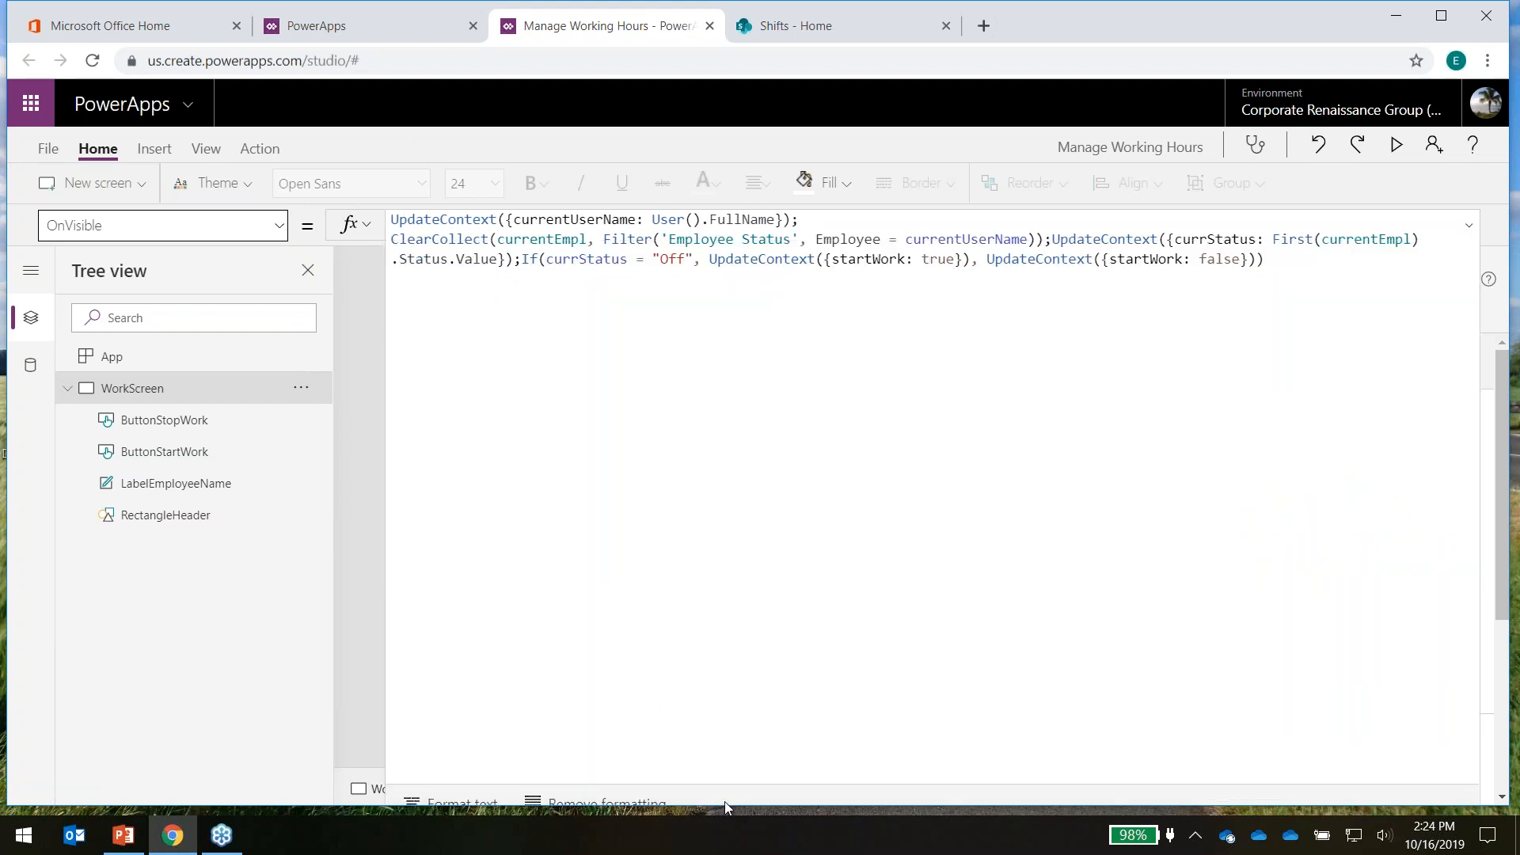
click(1494, 398)
click(781, 693)
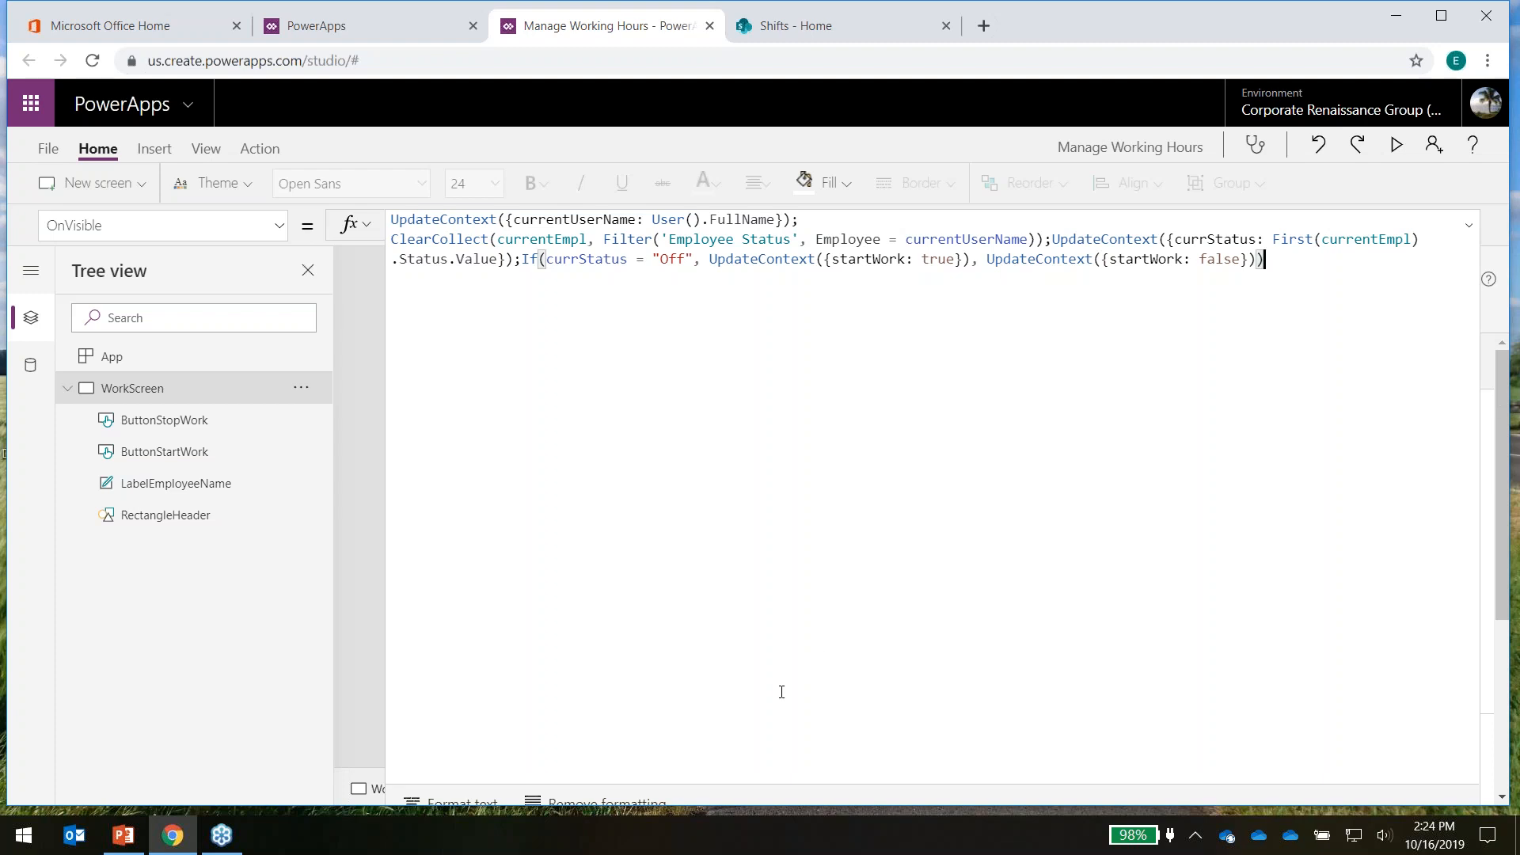
click(491, 802)
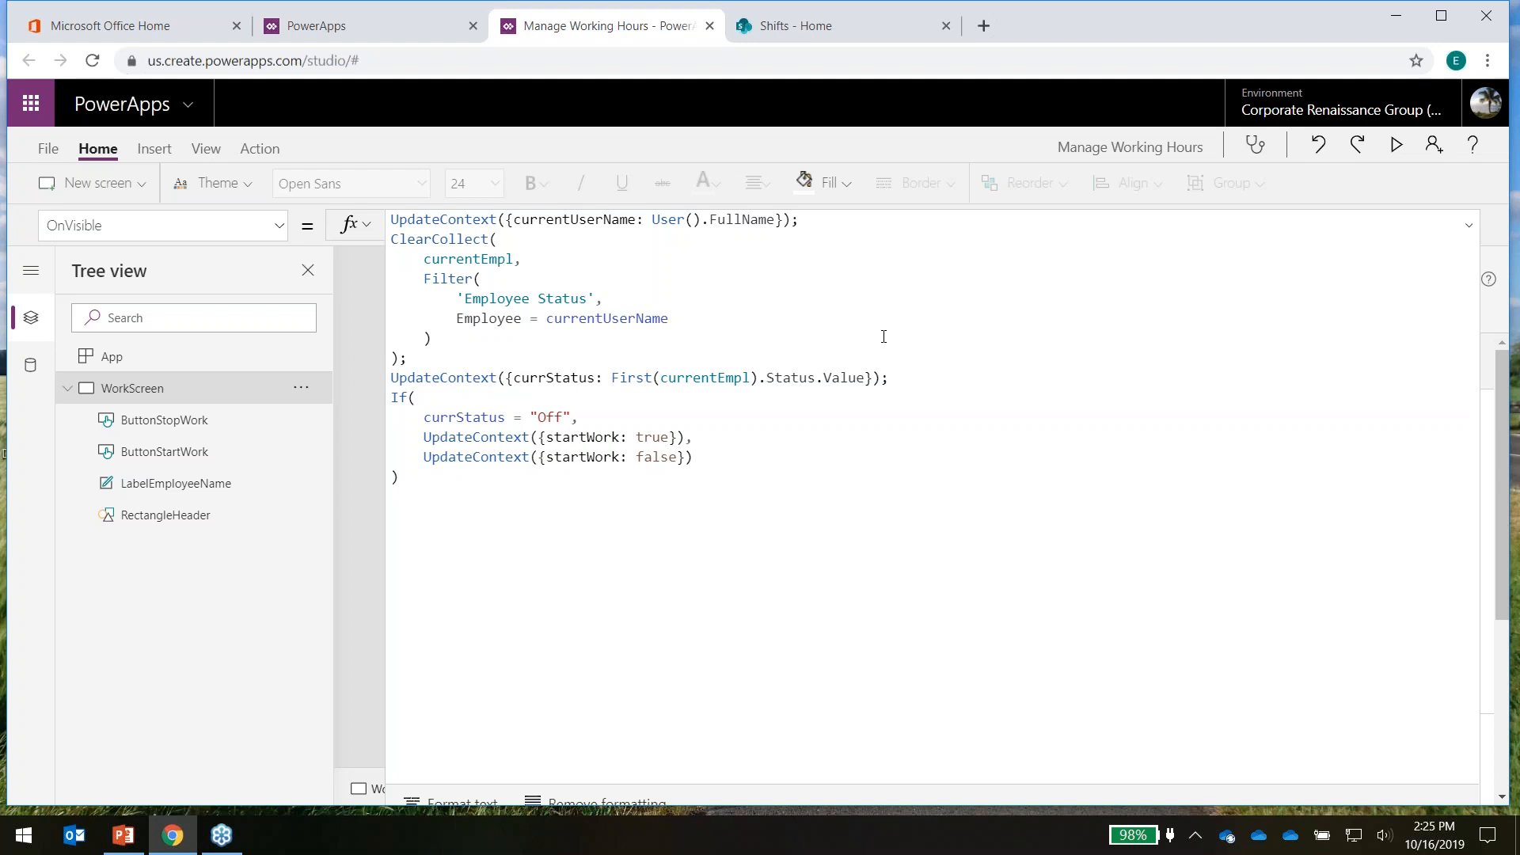
Save the Manage Working Hours app and shrink the formula bar back to reveal the canvas
key(ctrl+s)
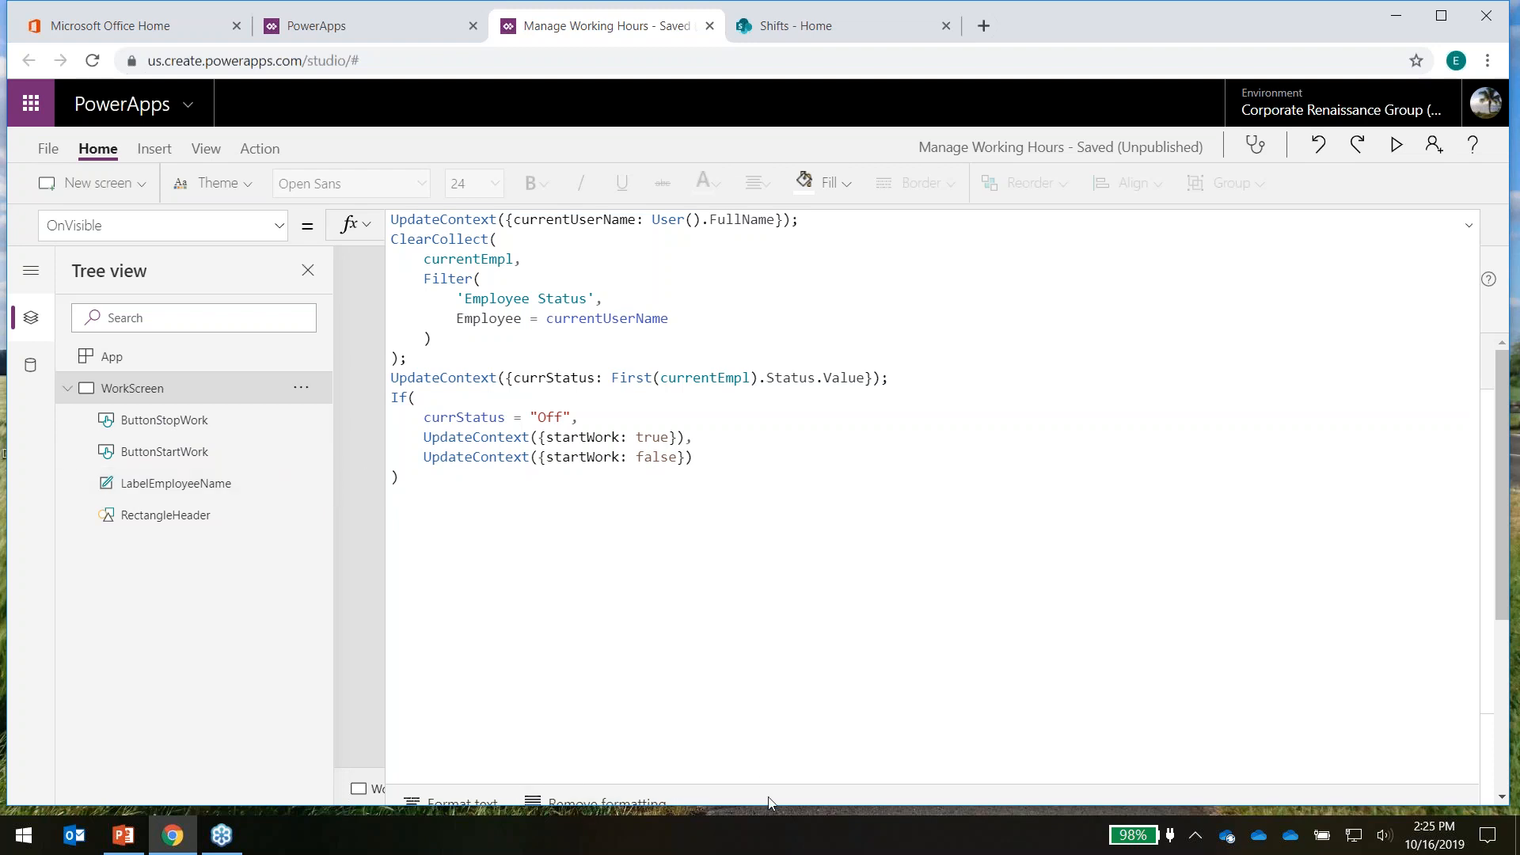
drag(769, 804, 810, 795)
drag(804, 613, 828, 160)
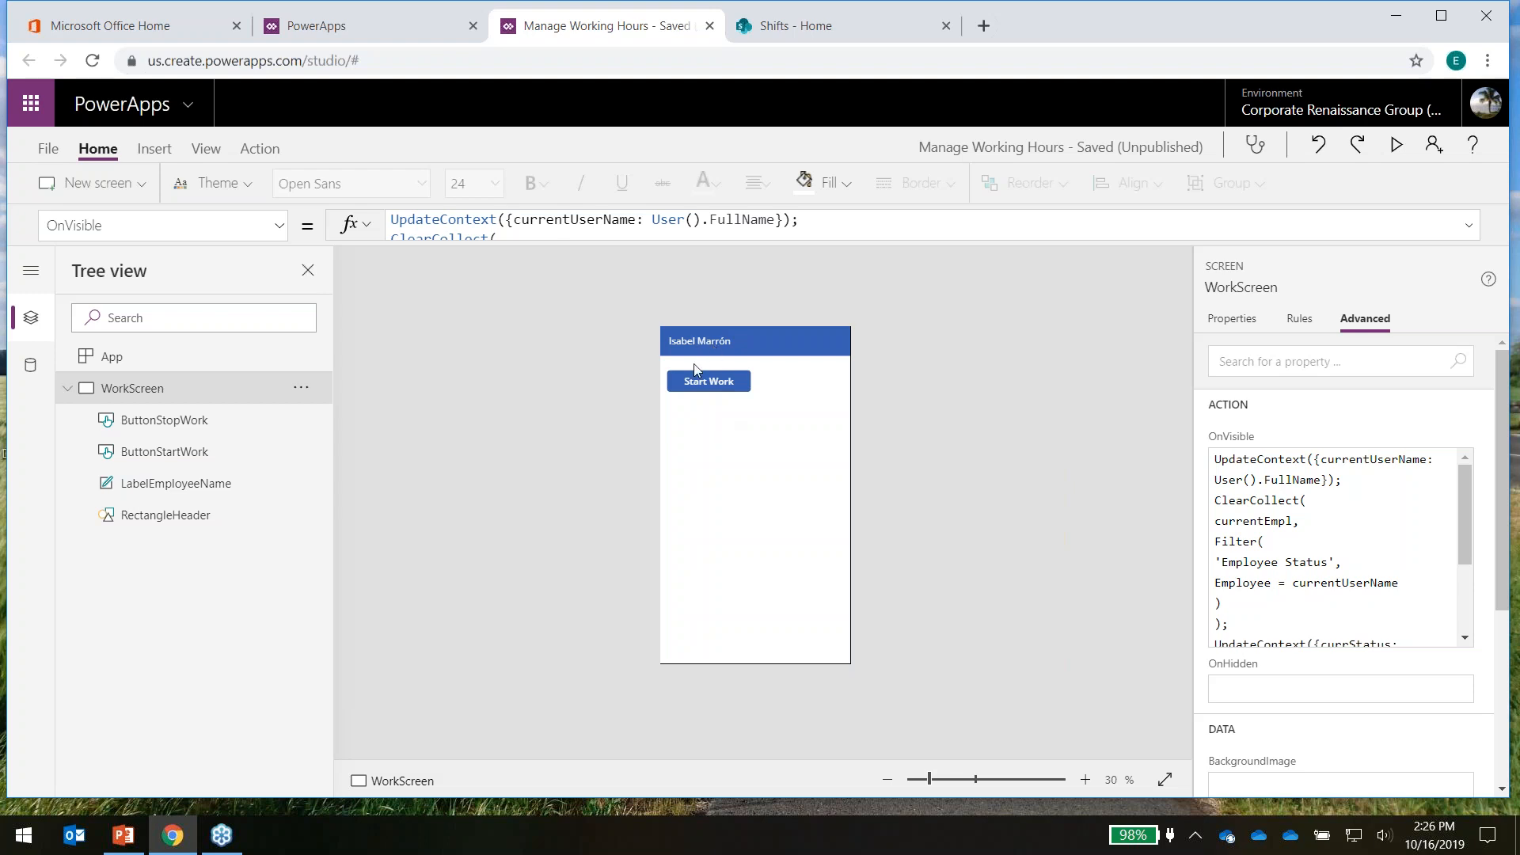
Display the OnSelect formula of the Start Work button and highlight its -60 time offset, then deselect the button
click(712, 392)
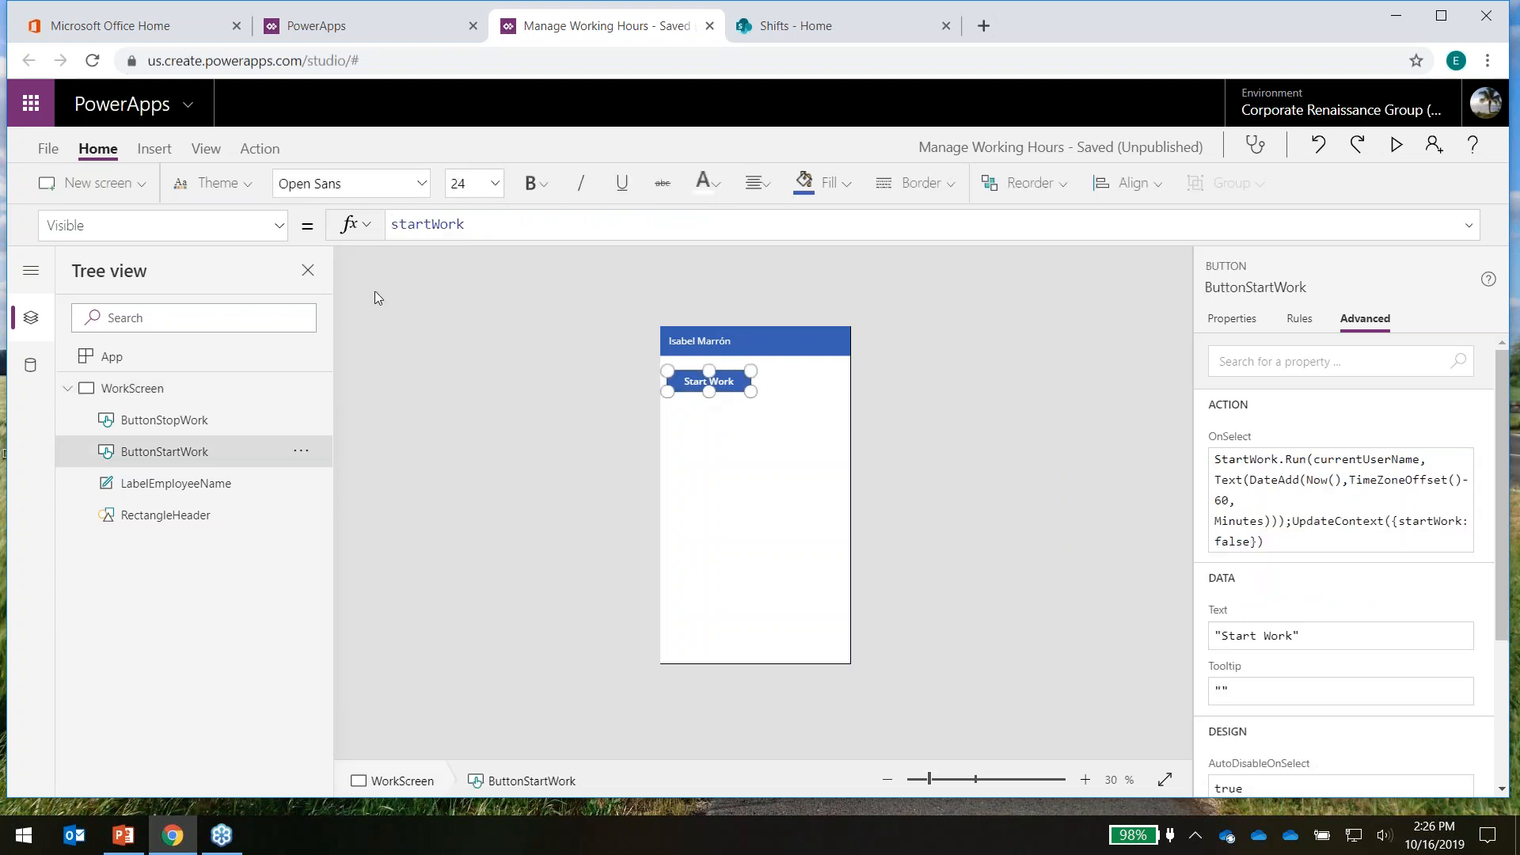
click(279, 226)
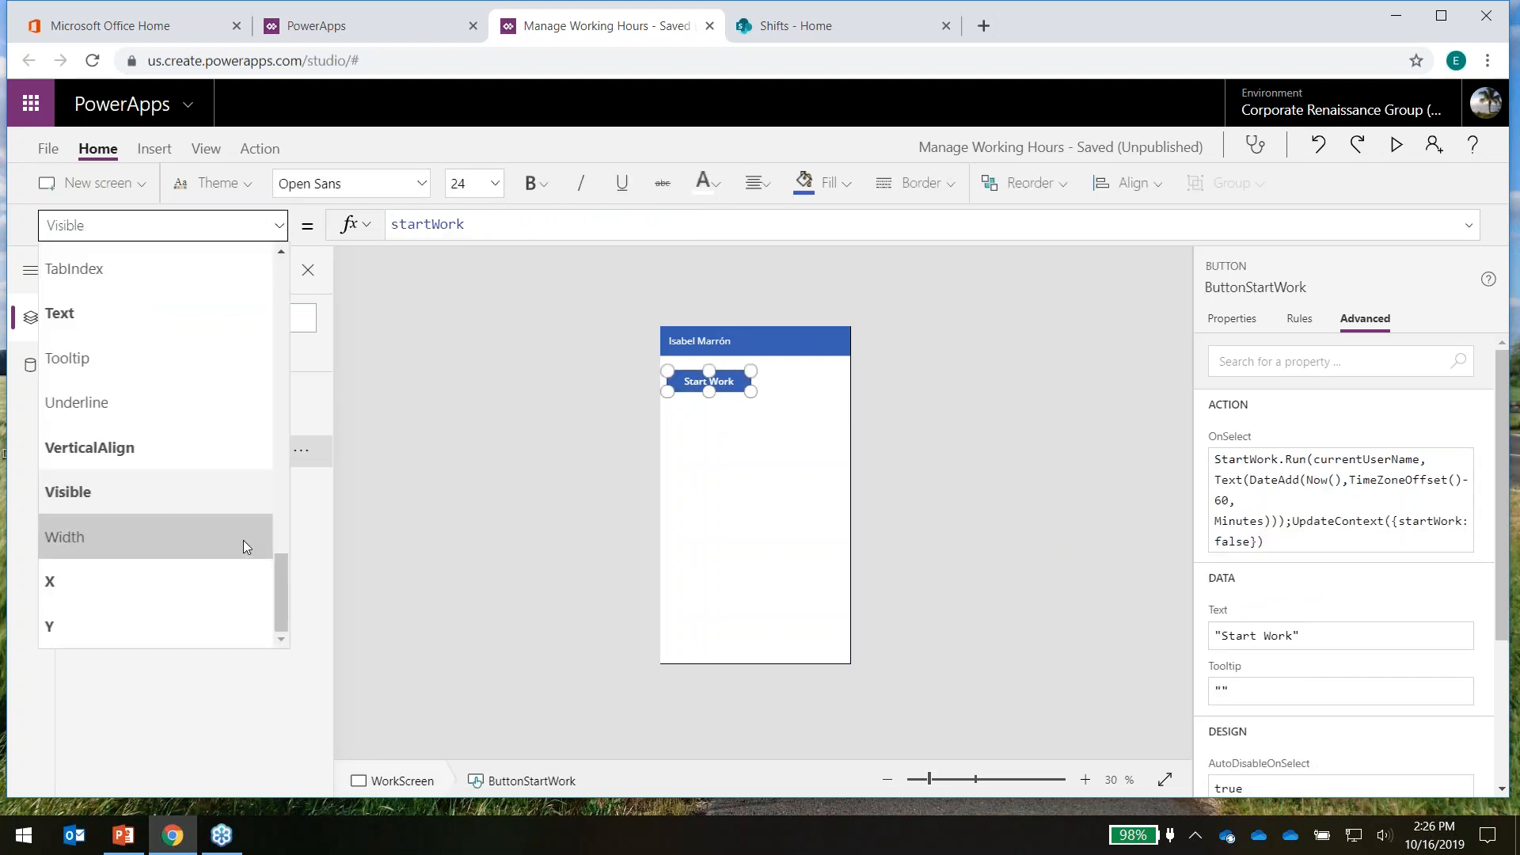
scroll(182, 443, up, 3)
scroll(152, 420, up, 6)
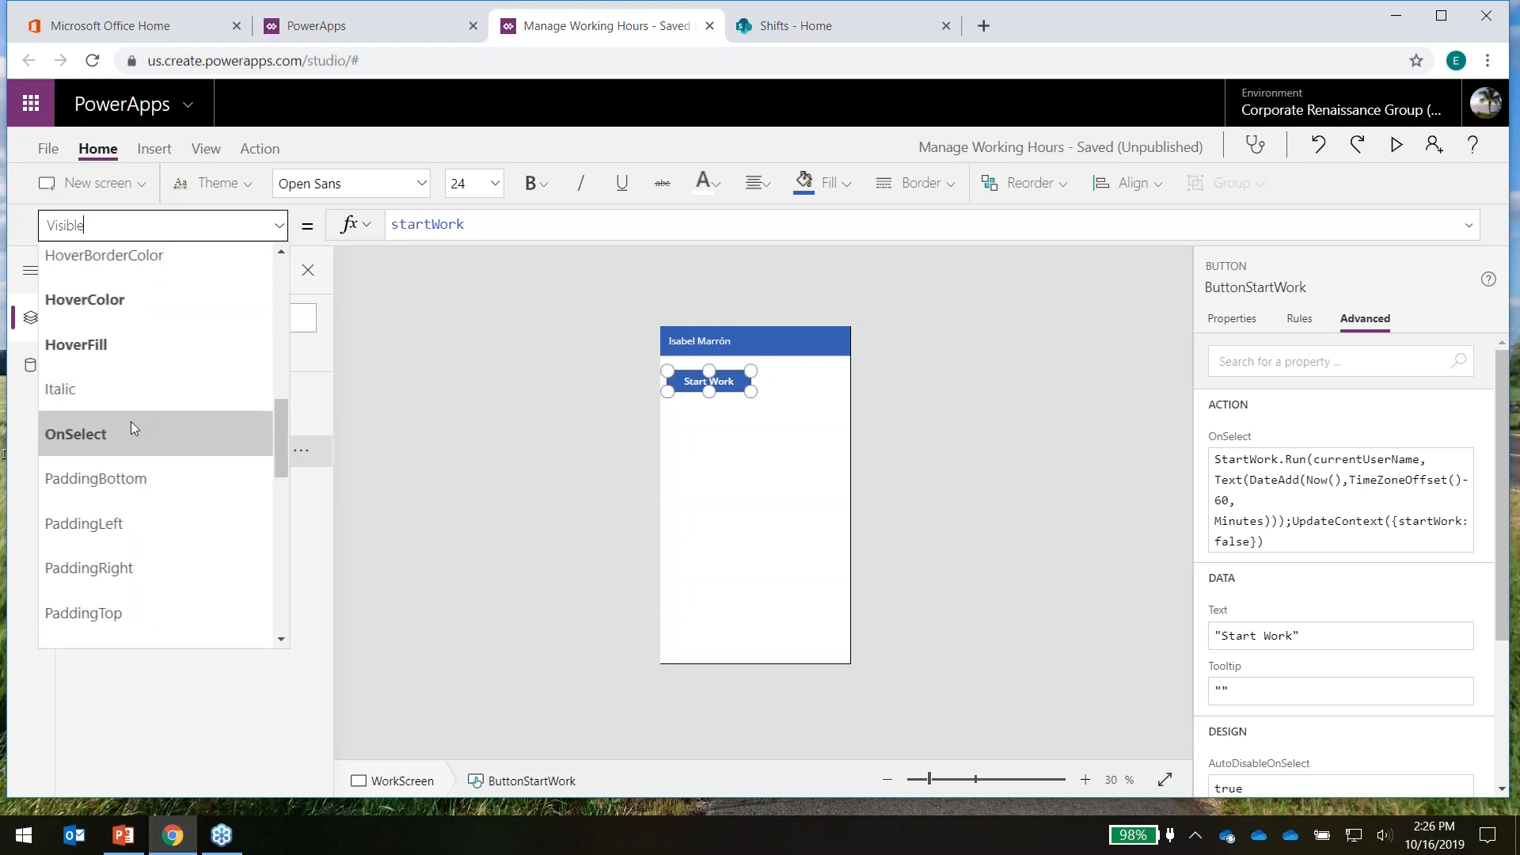
click(130, 423)
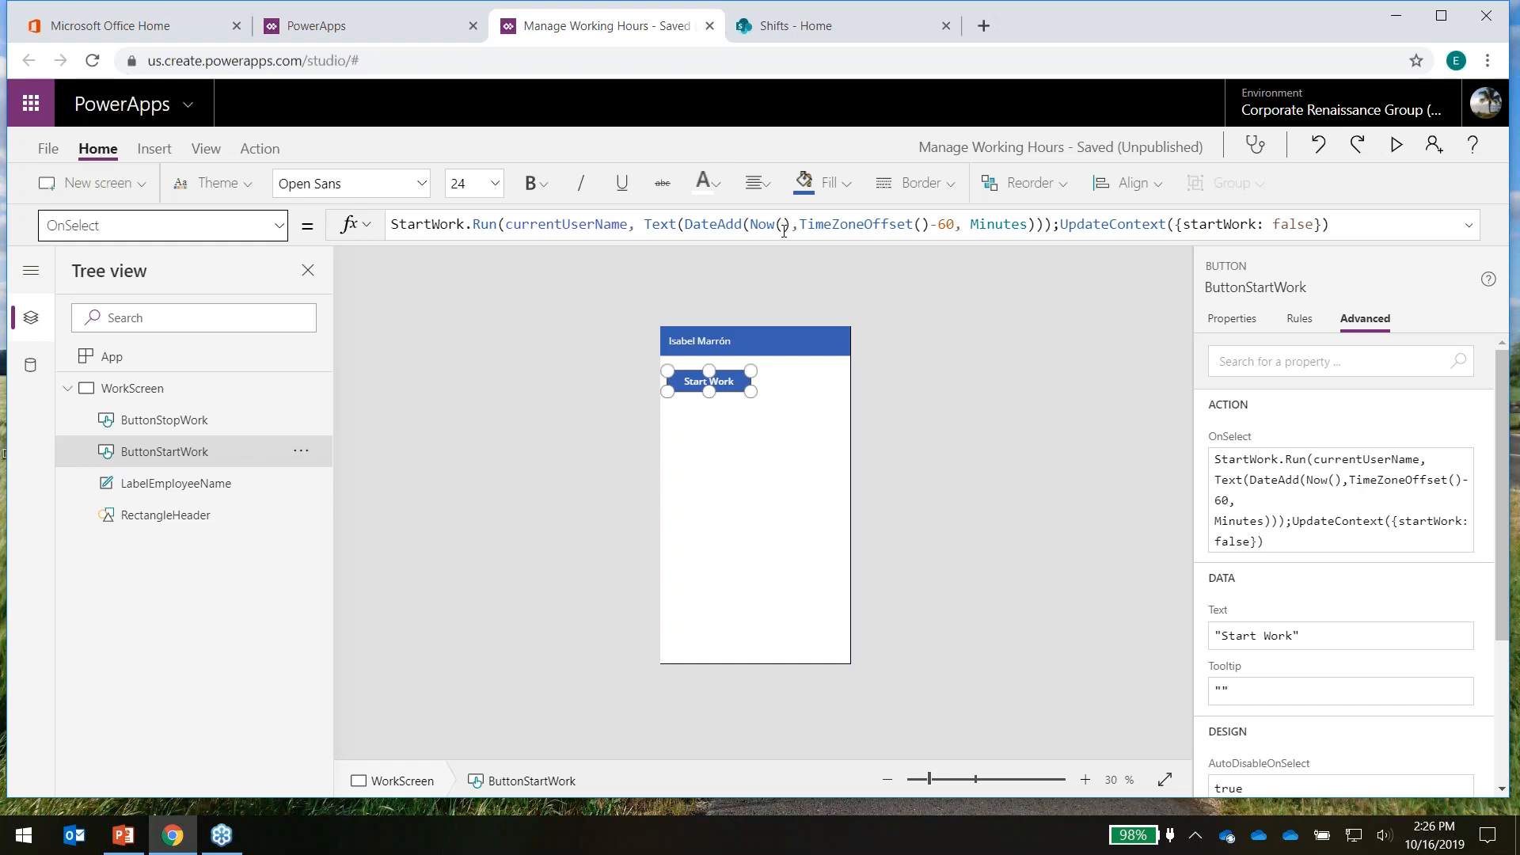
drag(930, 224, 958, 224)
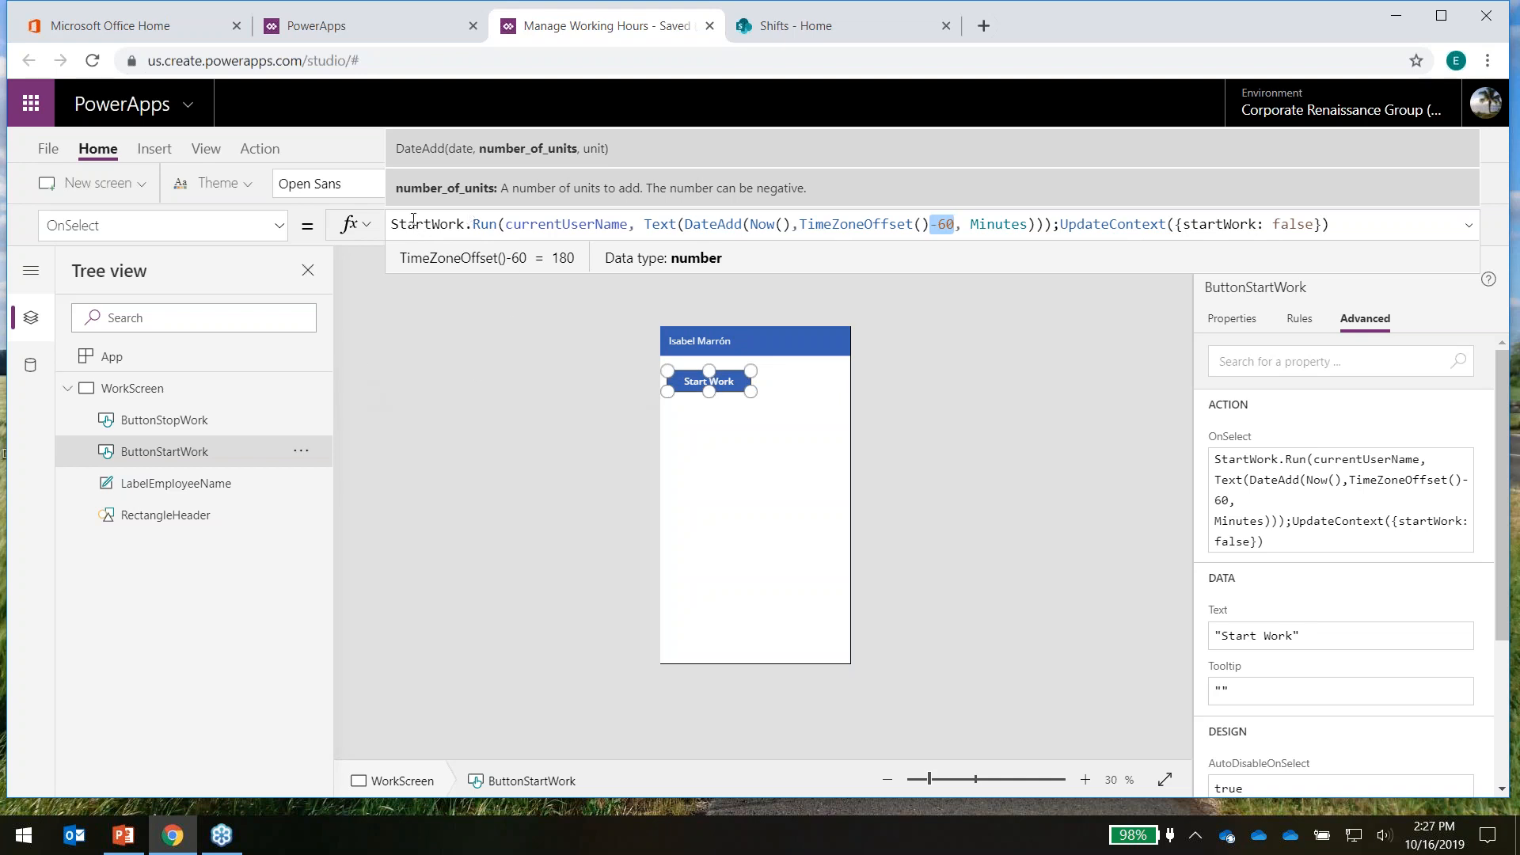
click(481, 342)
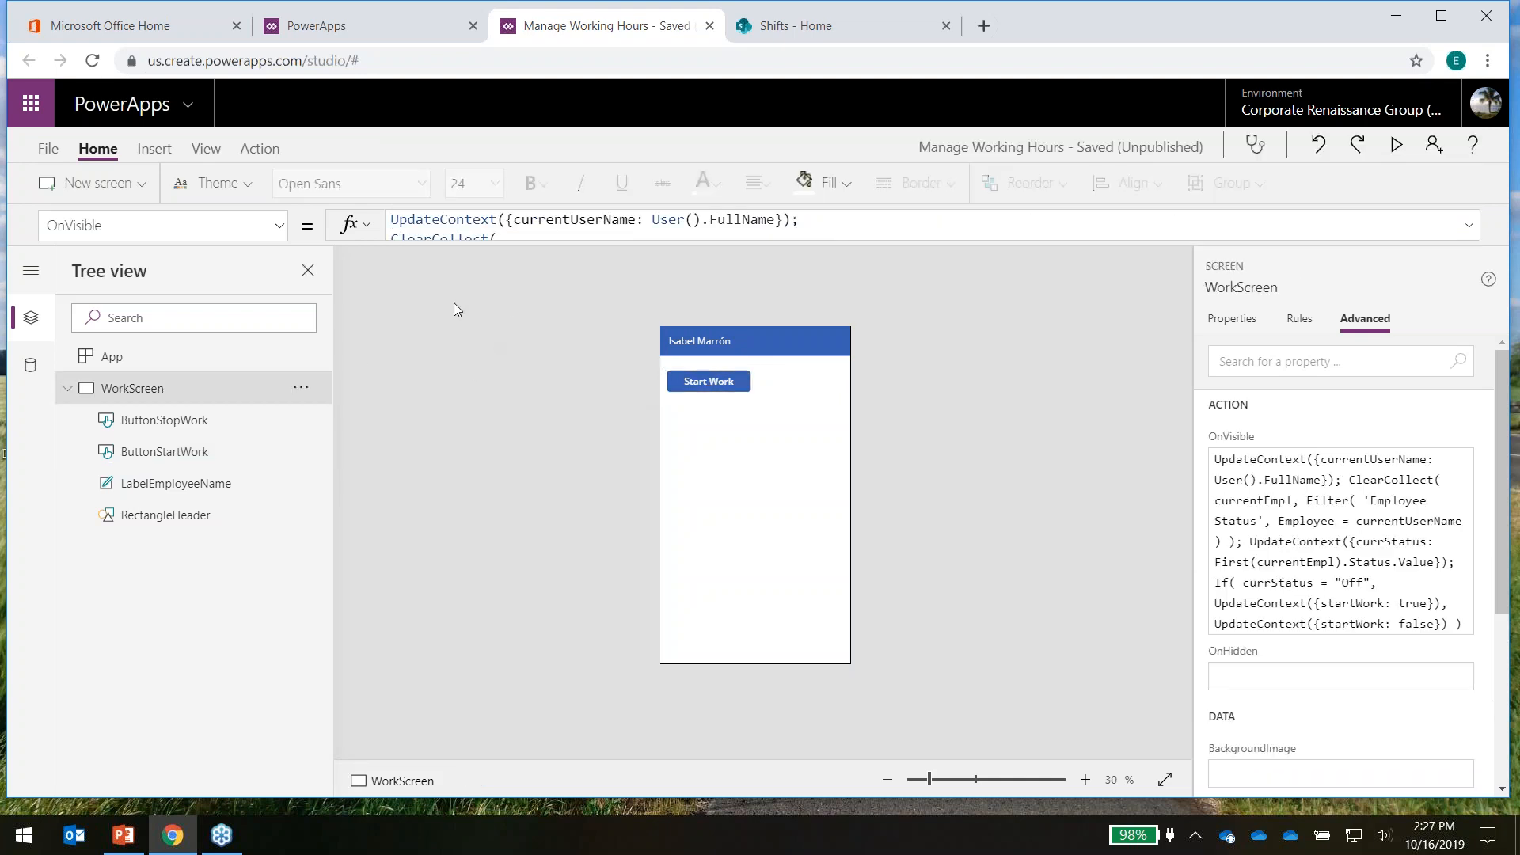
Show the app's Action commands, switch to Microsoft Flow from the Office 365 home page and list the user's own flows
click(260, 149)
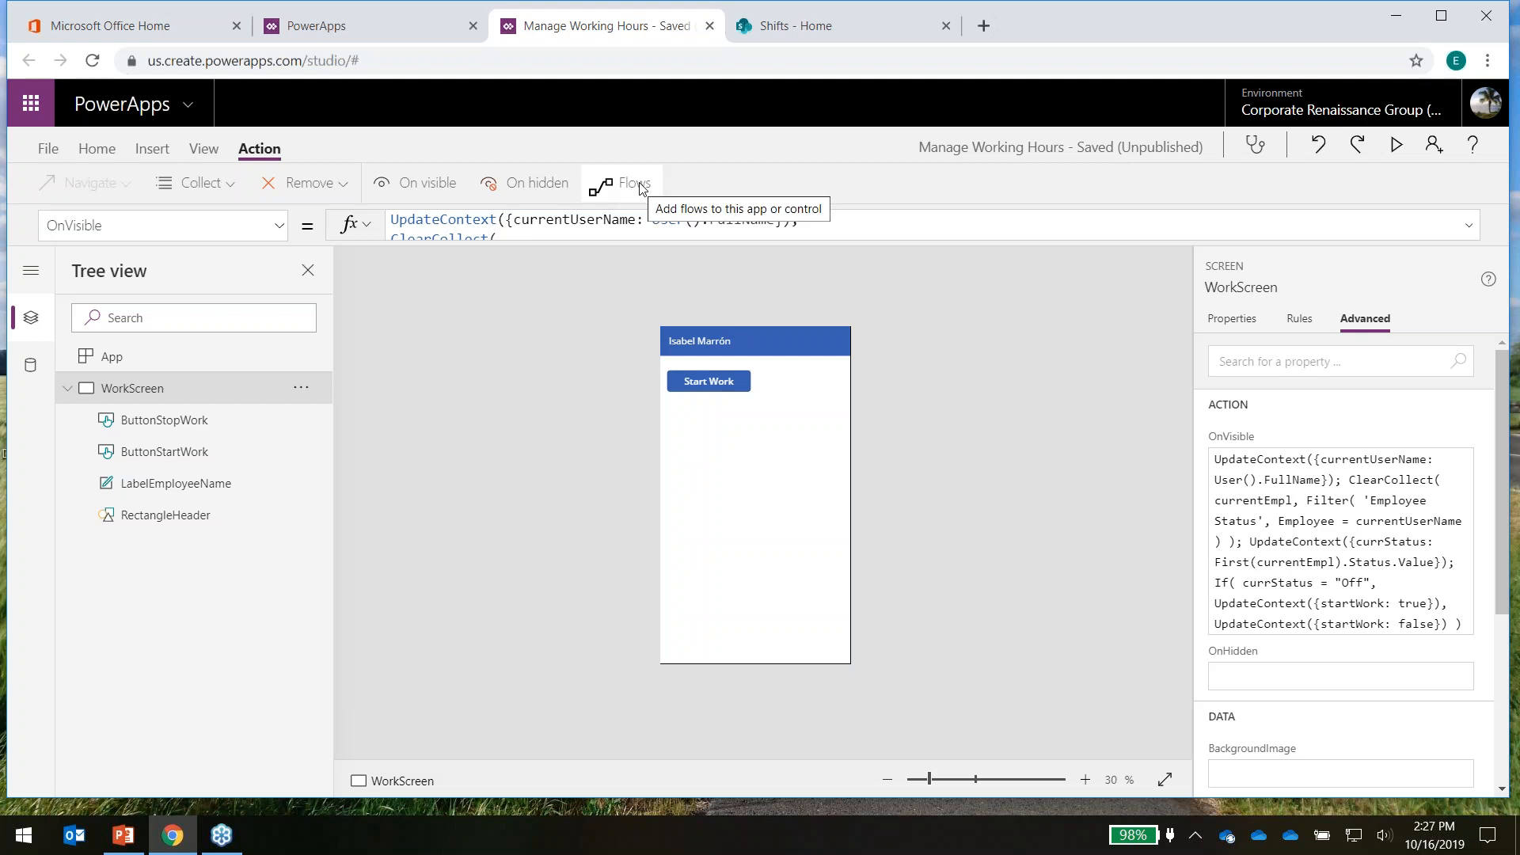
click(91, 28)
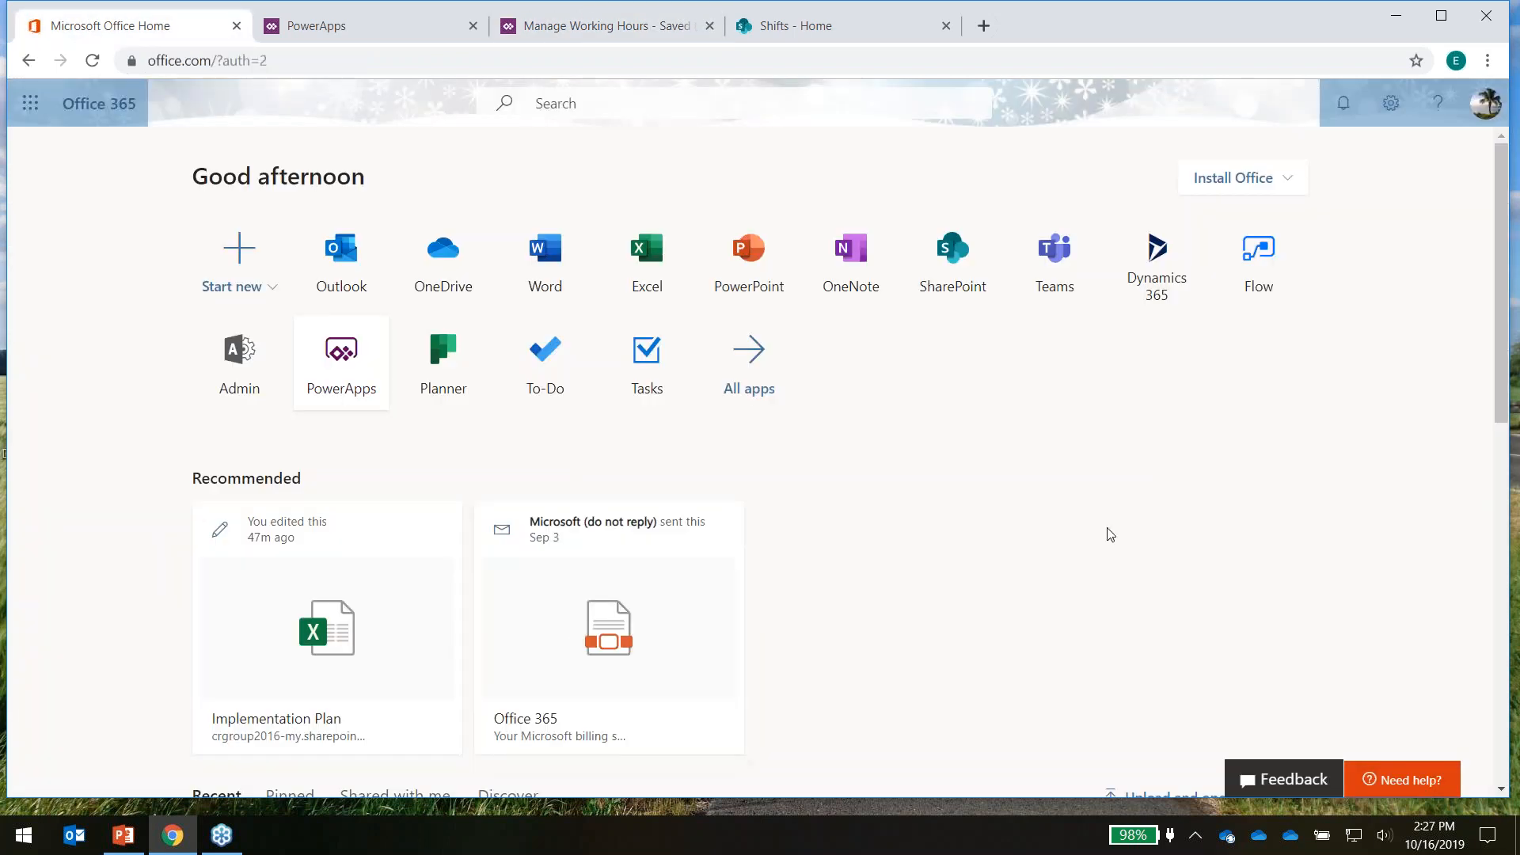
click(1254, 274)
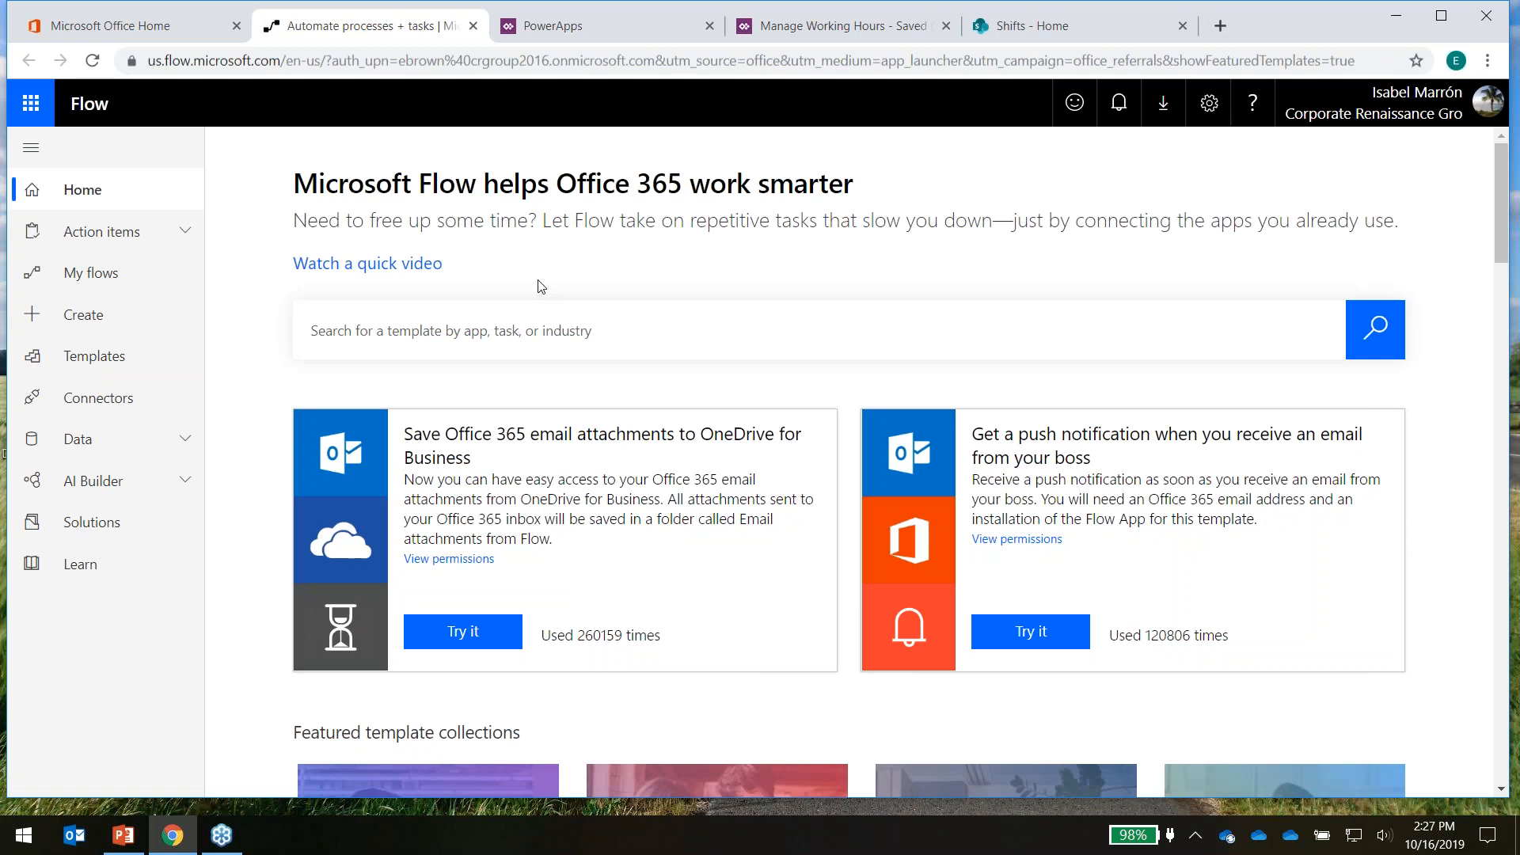
click(91, 272)
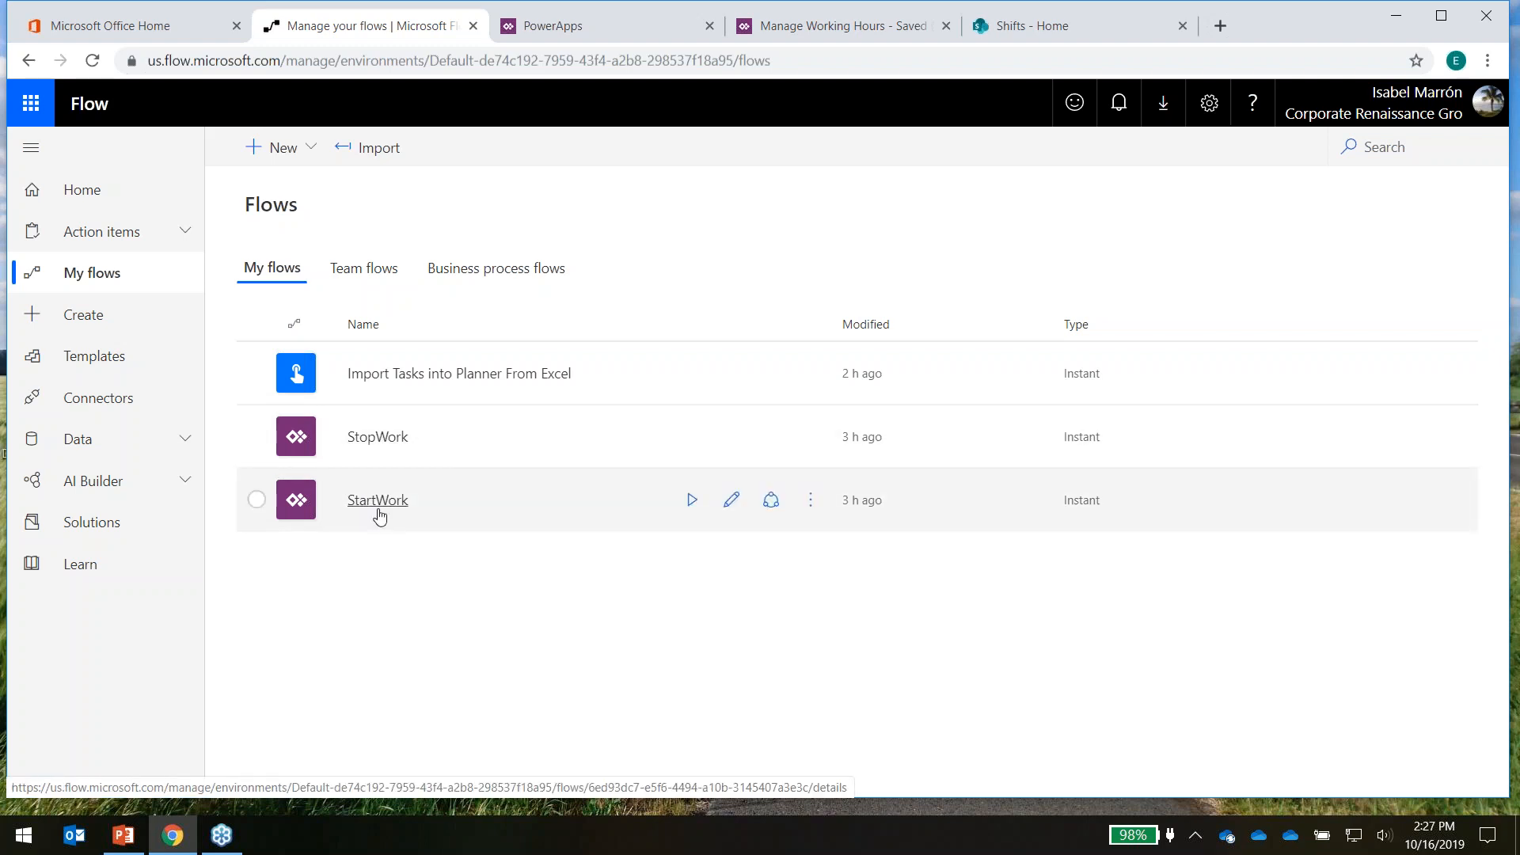
Open the details of the StartWork flow and look through its run history
click(377, 510)
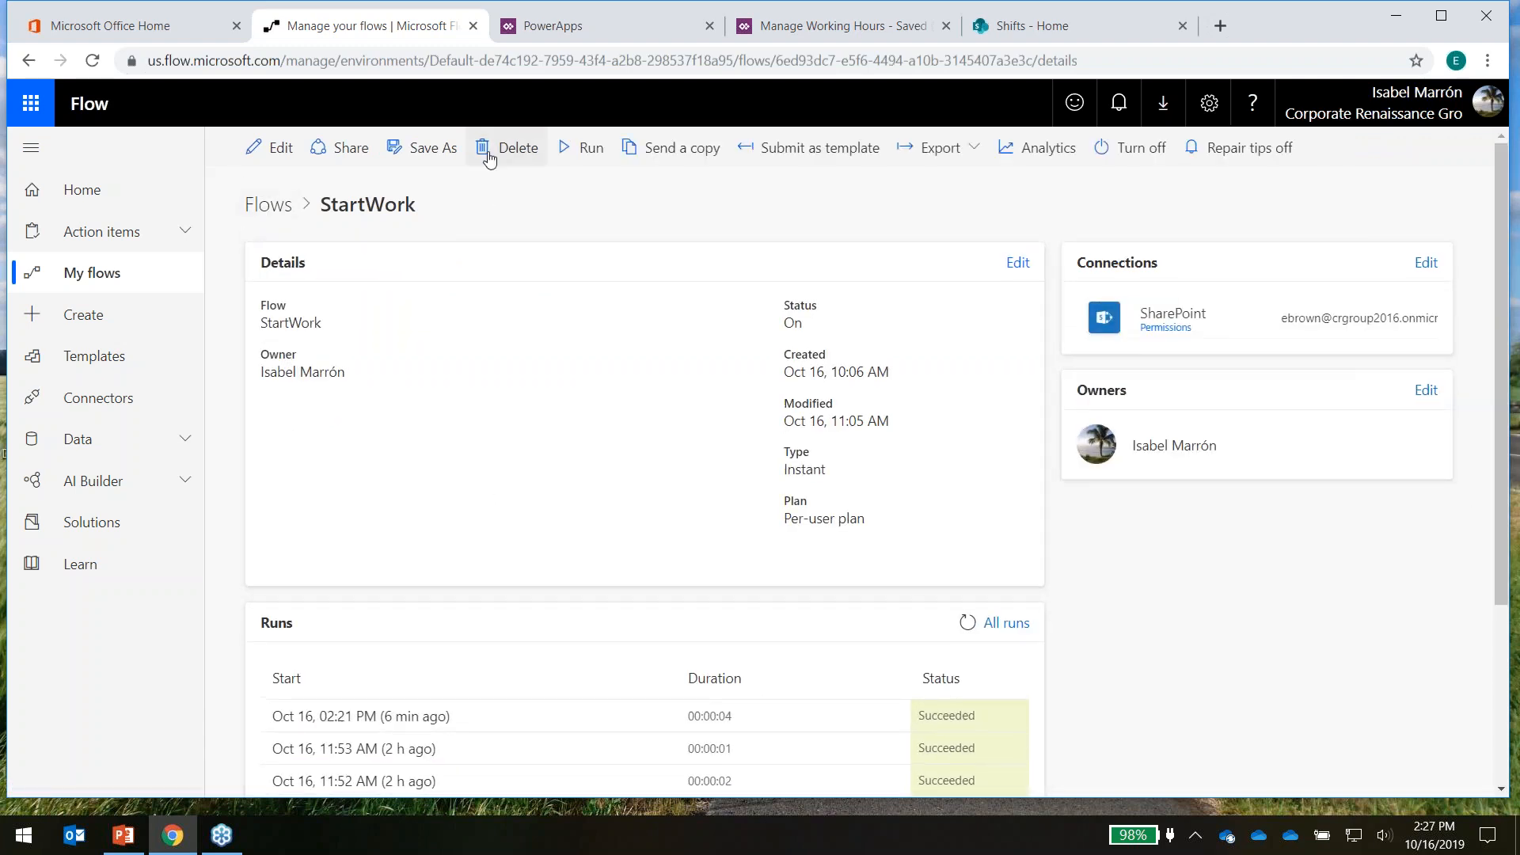
scroll(597, 397, down, 3)
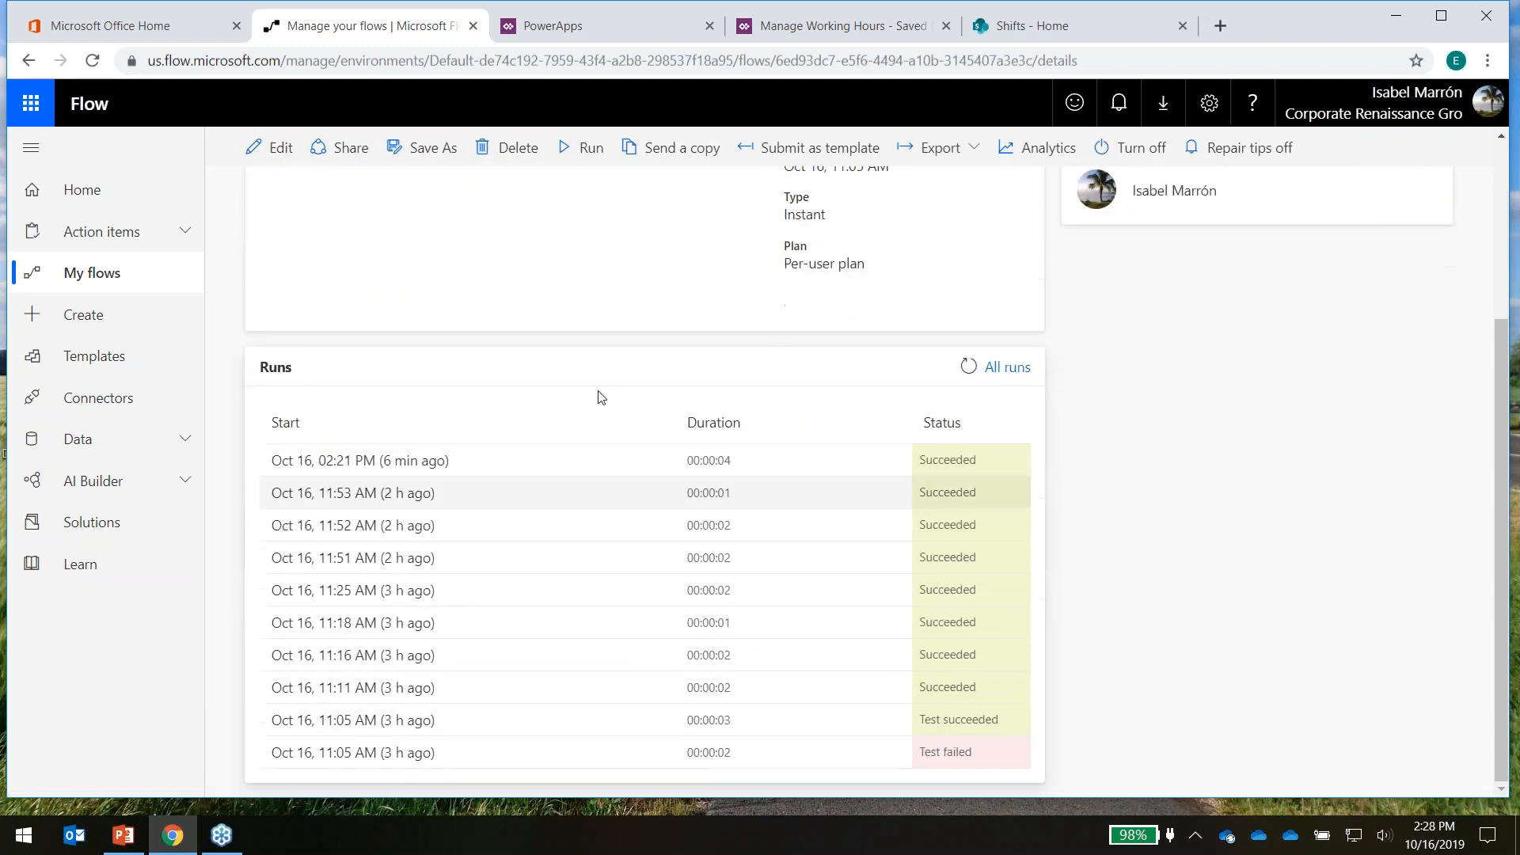
scroll(634, 525, up, 1)
scroll(633, 525, up, 3)
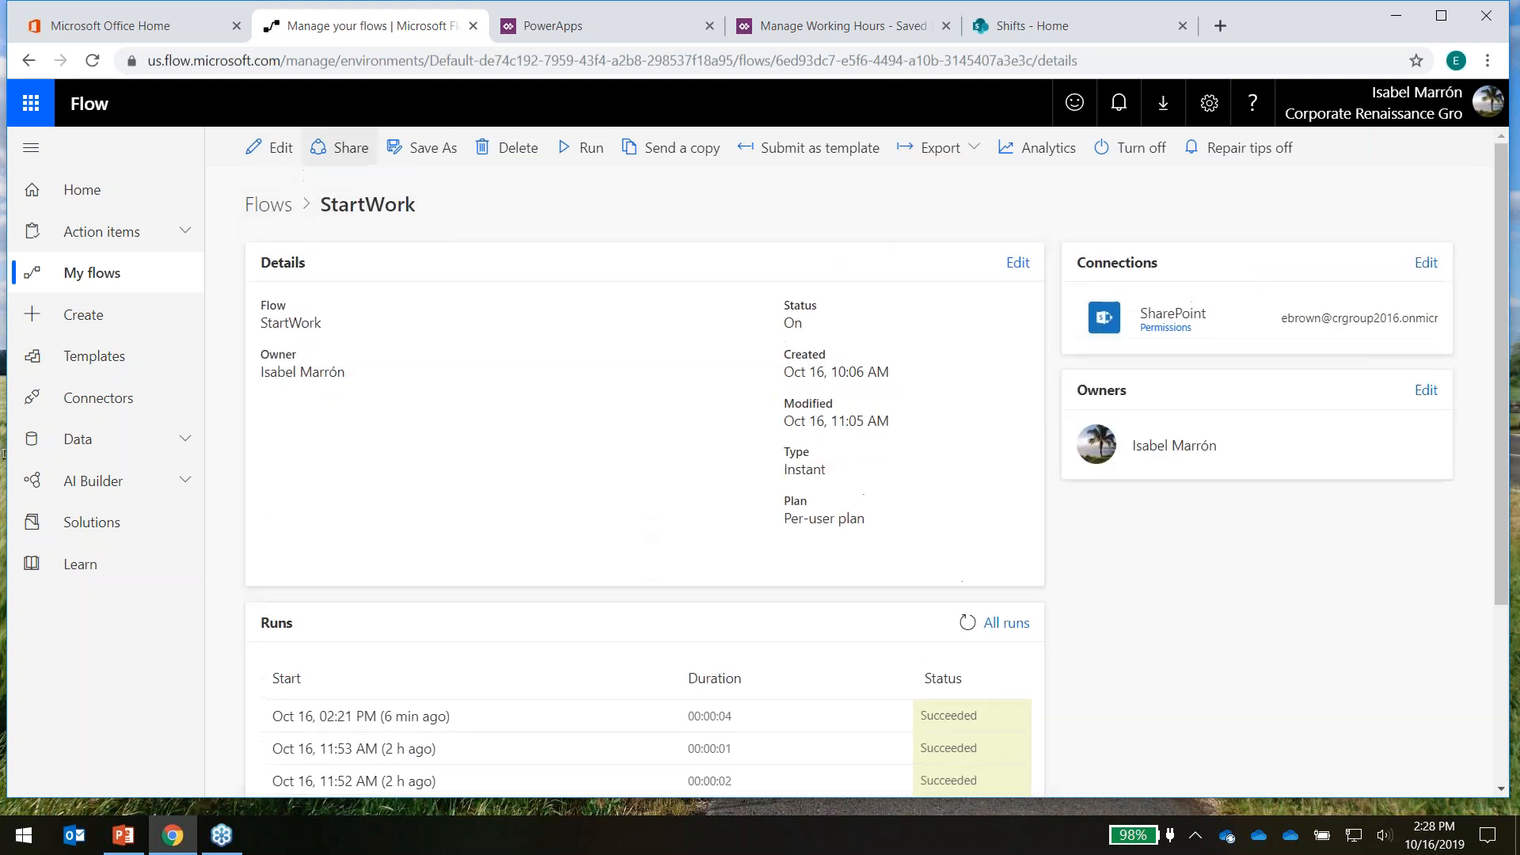
Open the StartWork flow for editing, expand its PowerApps trigger and Create item action, and show the dynamic content available for Location
click(270, 147)
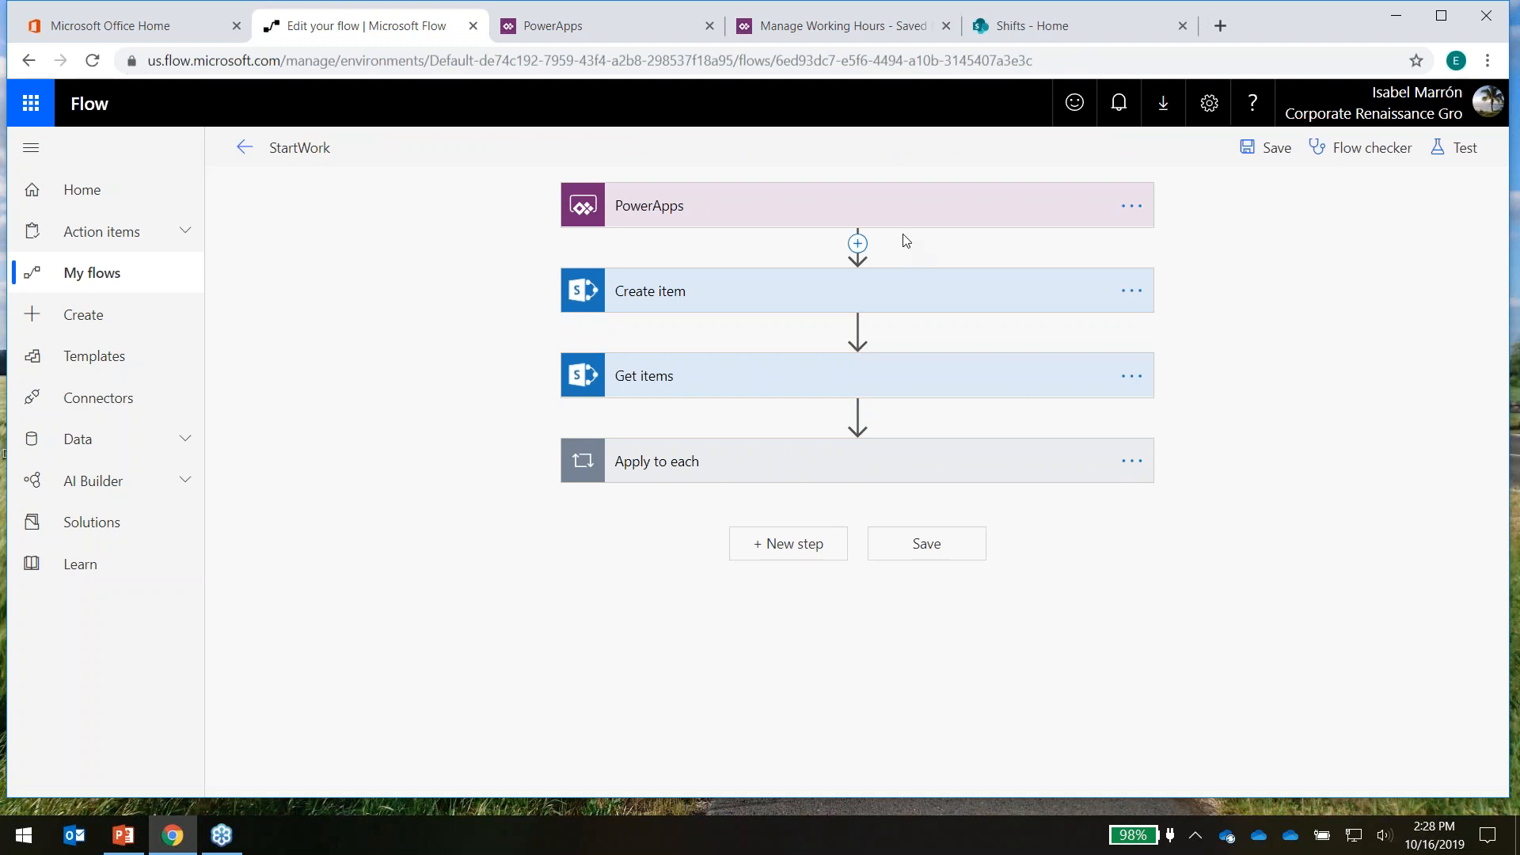
click(899, 210)
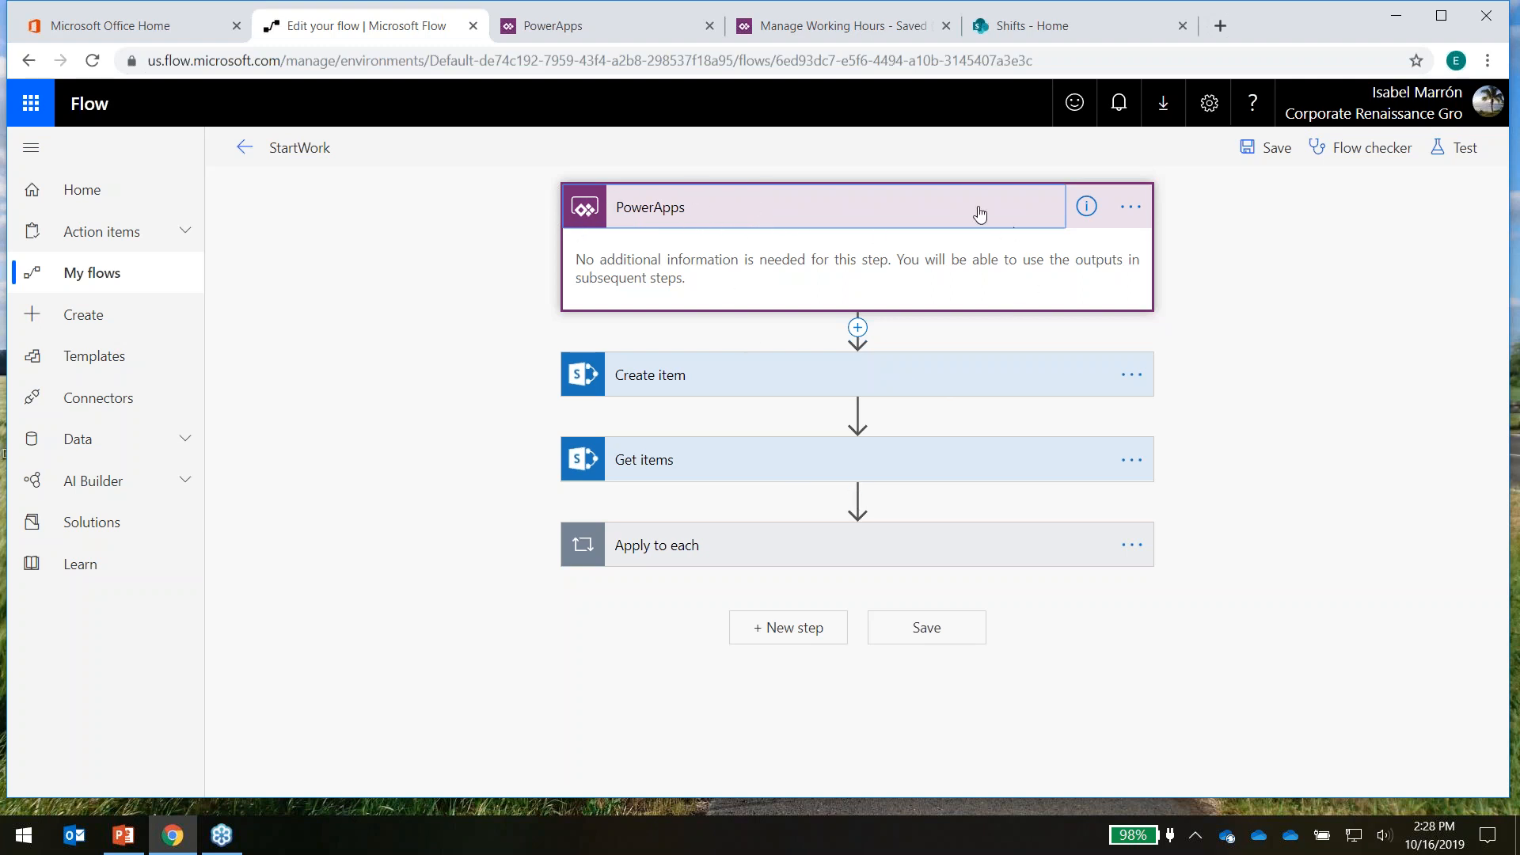
click(712, 386)
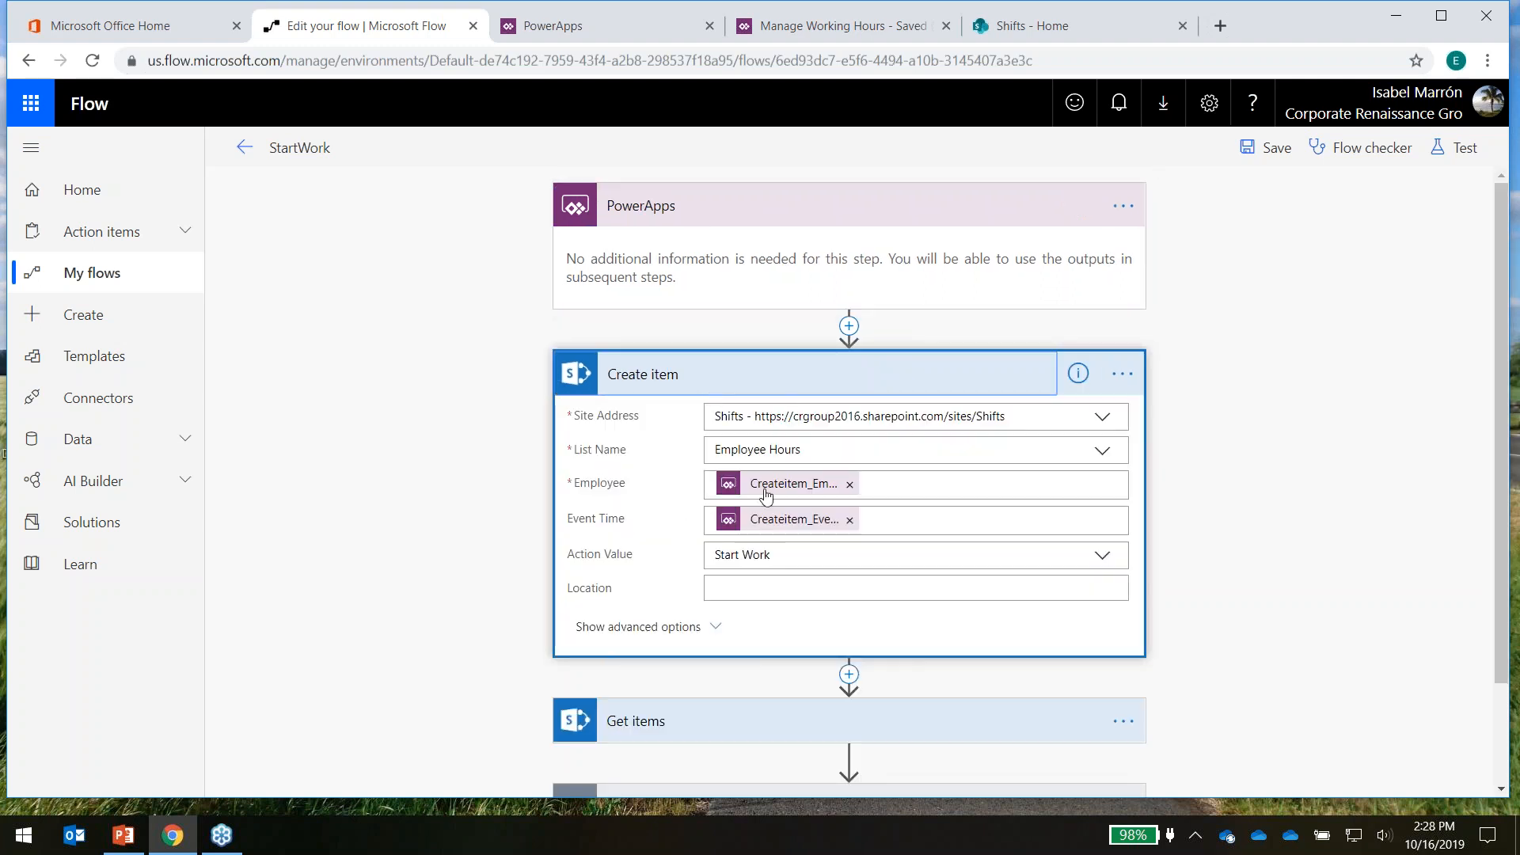
click(785, 591)
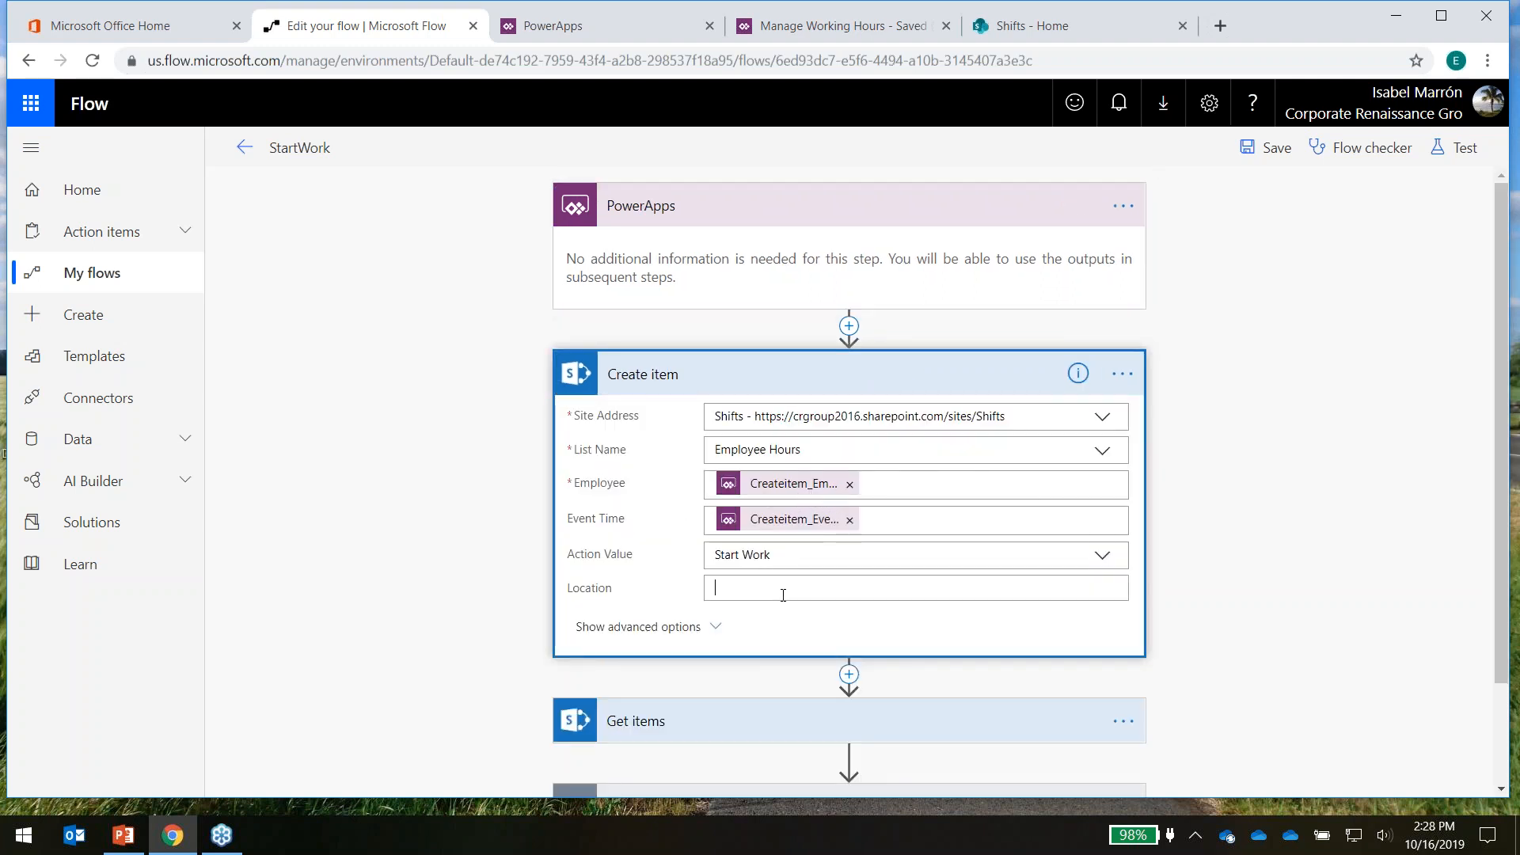
drag(1223, 790, 1290, 790)
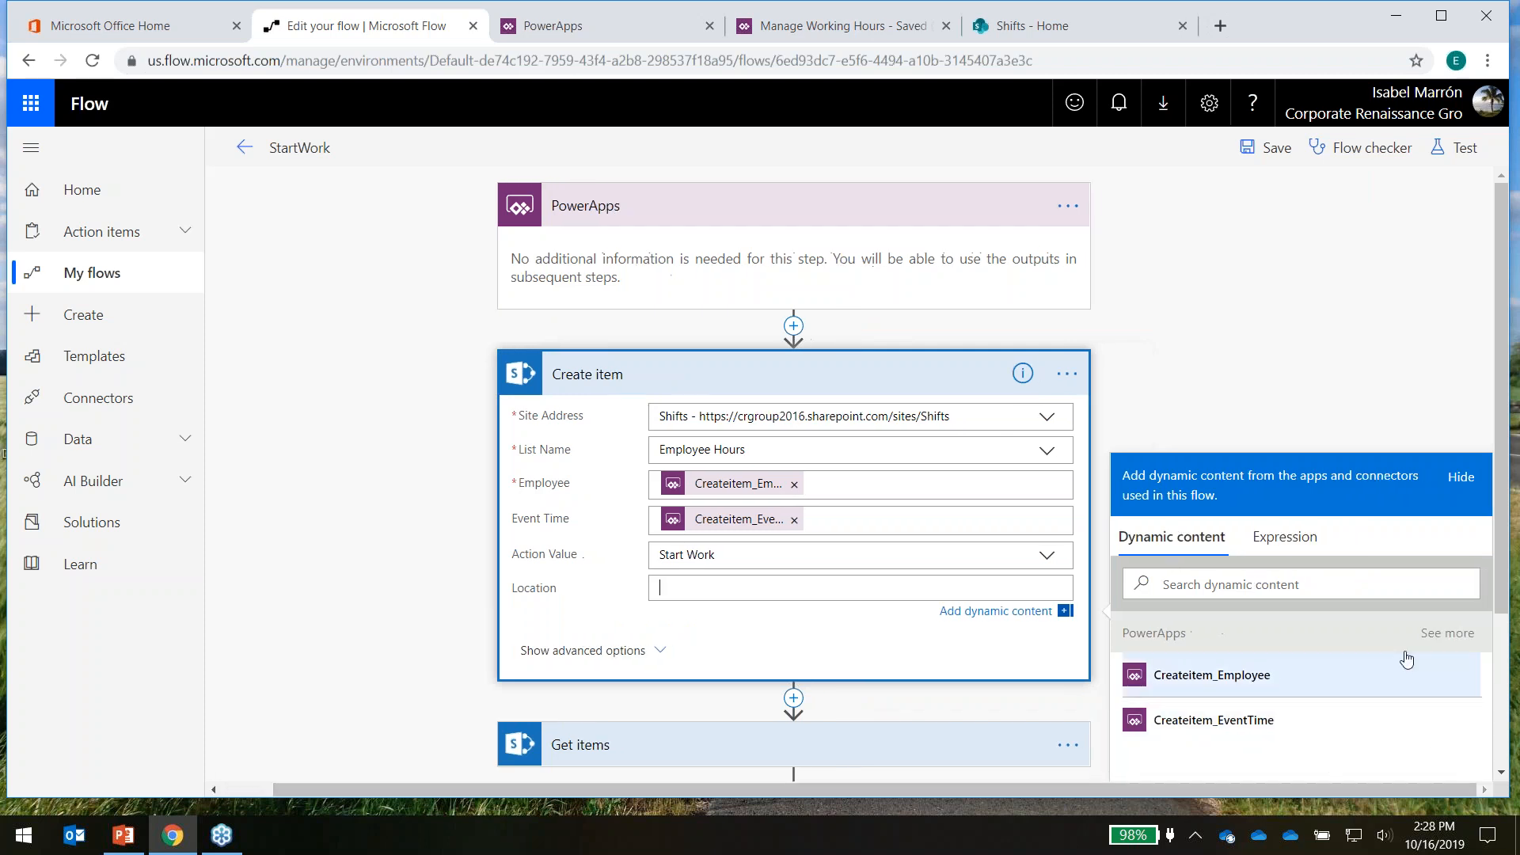
Show all PowerApps dynamic content available for Location, including Ask in PowerApps, dismiss the list, and collapse the Create item action
click(1432, 635)
scroll(1187, 669, down, 1)
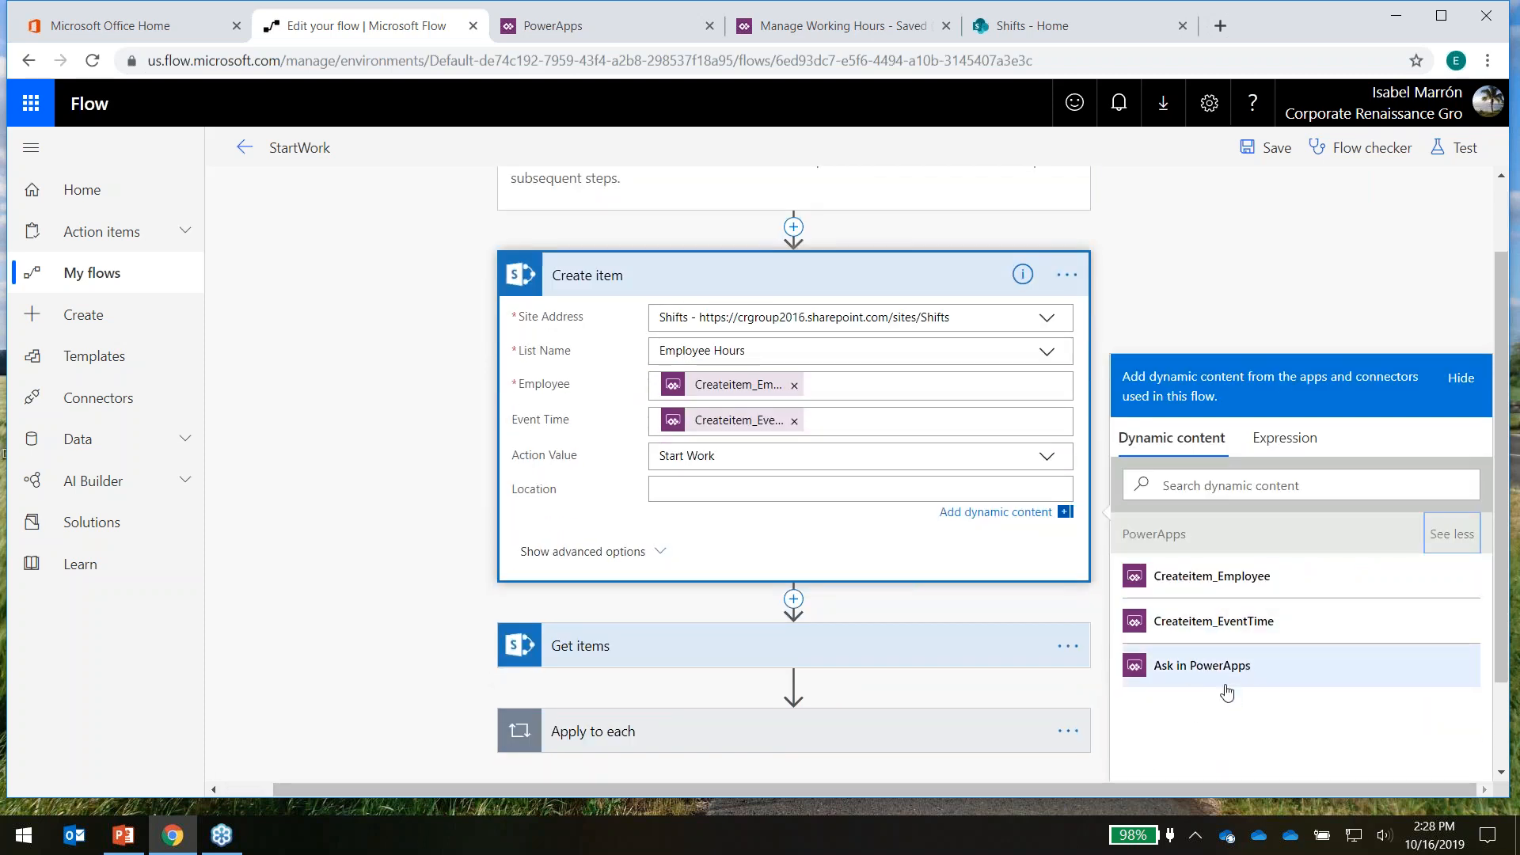
click(1251, 288)
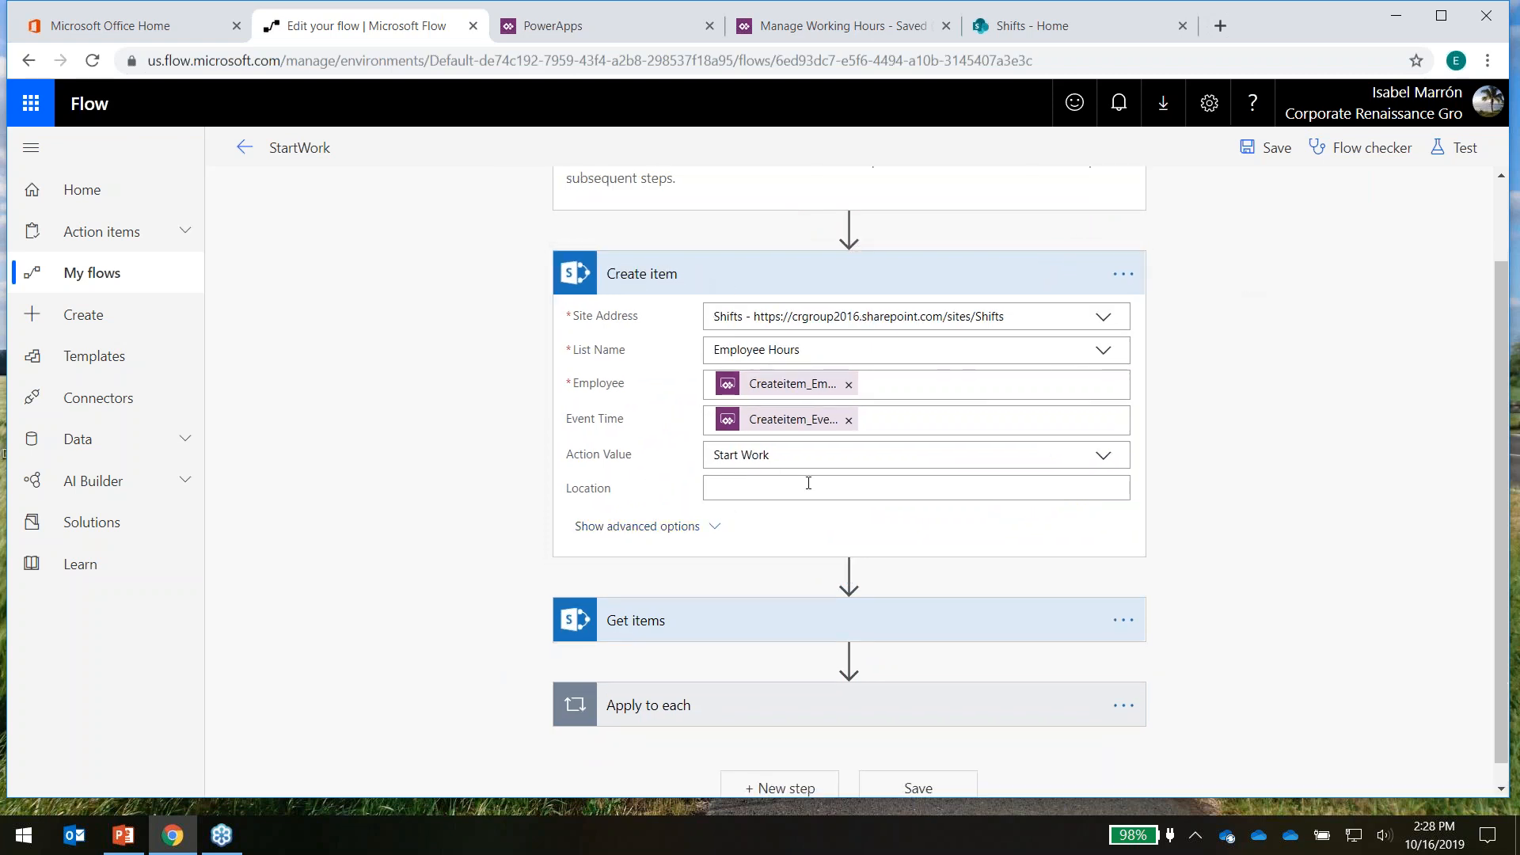
click(783, 283)
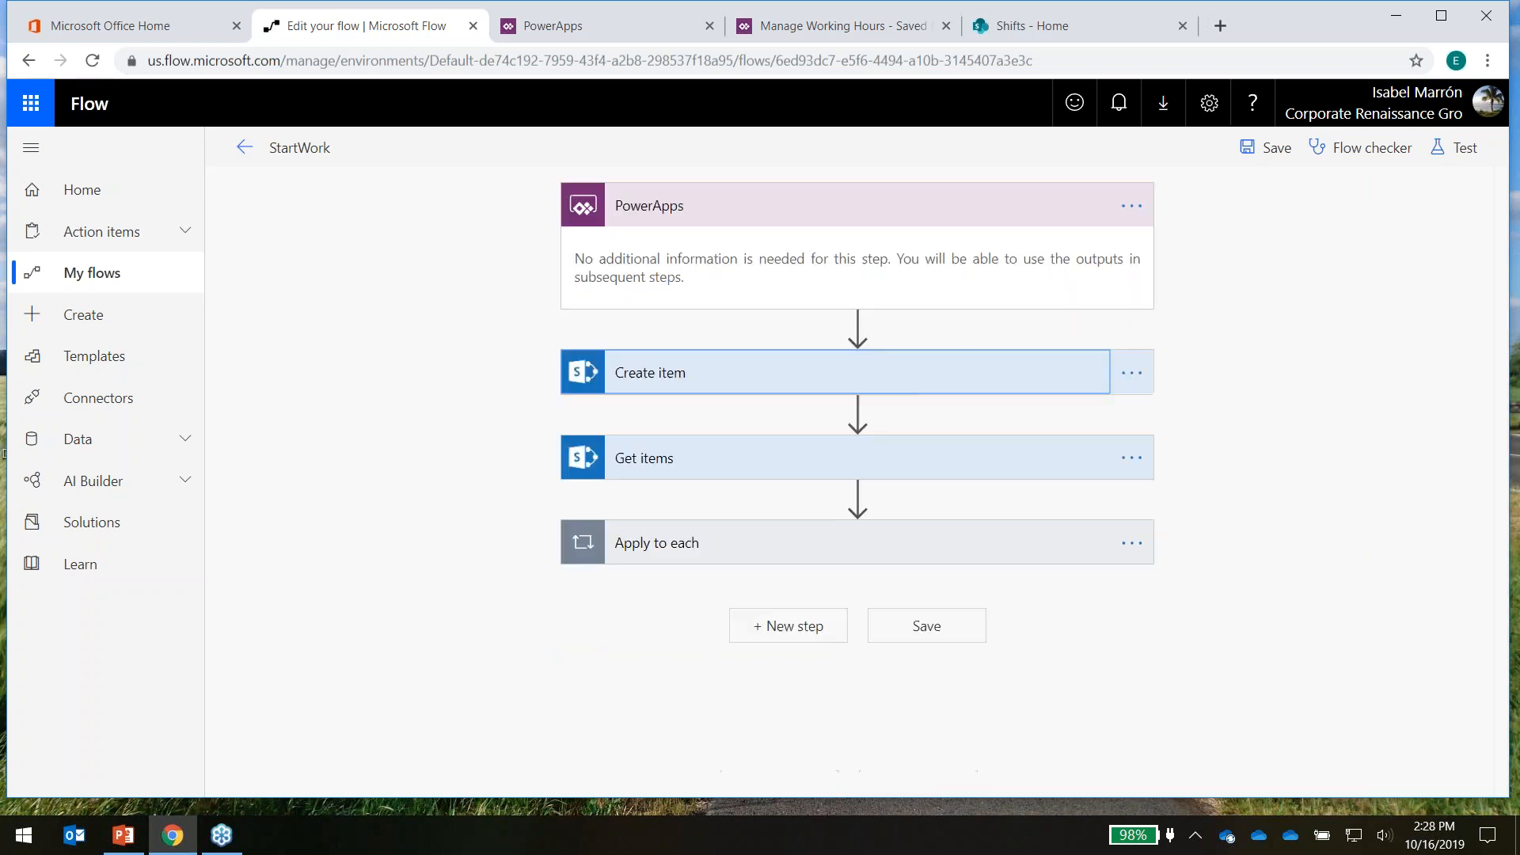
click(722, 373)
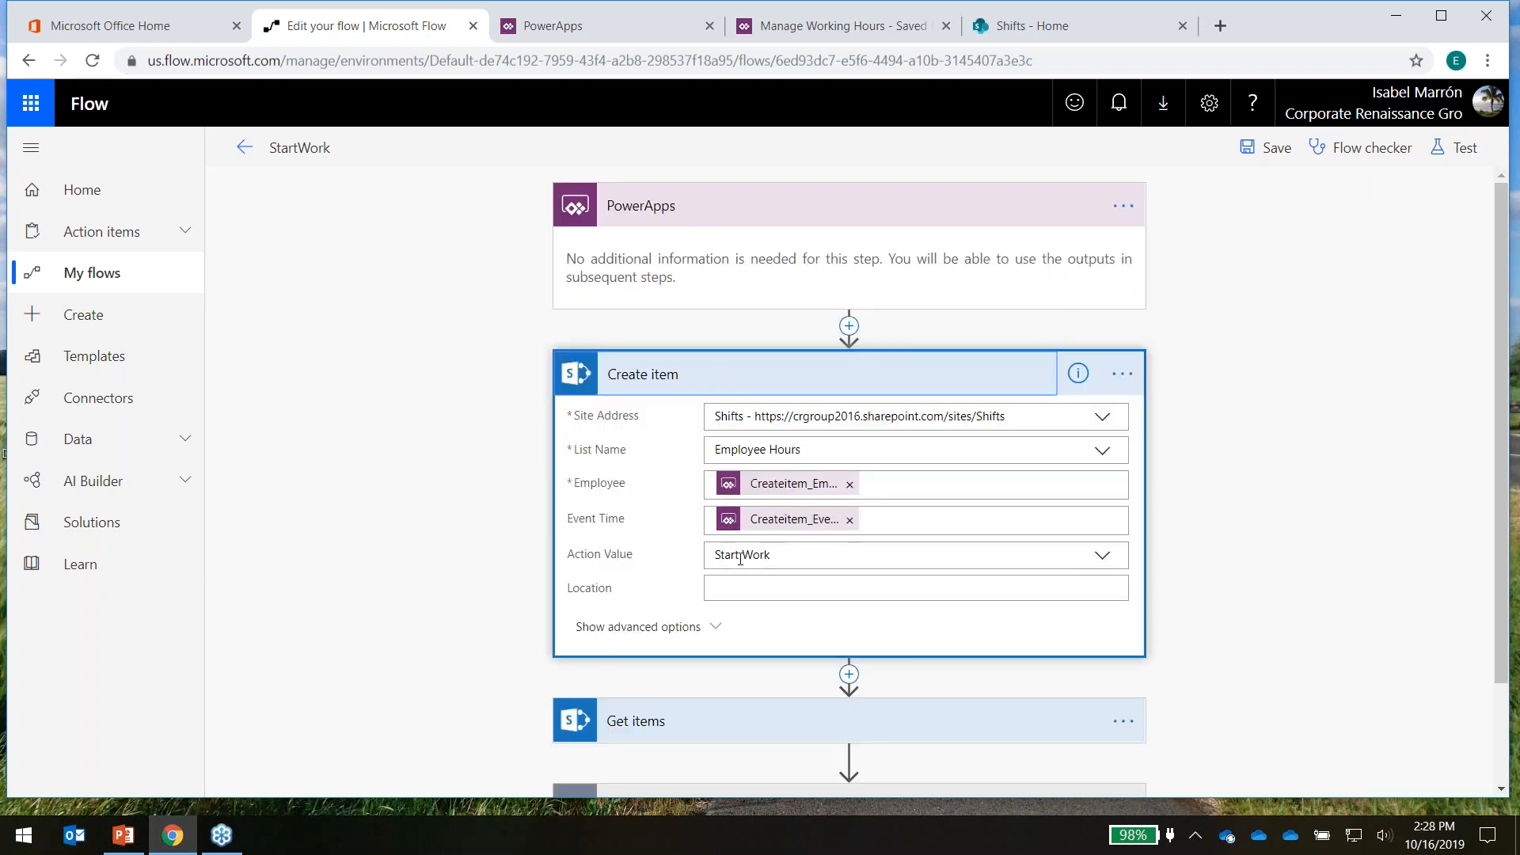
click(701, 375)
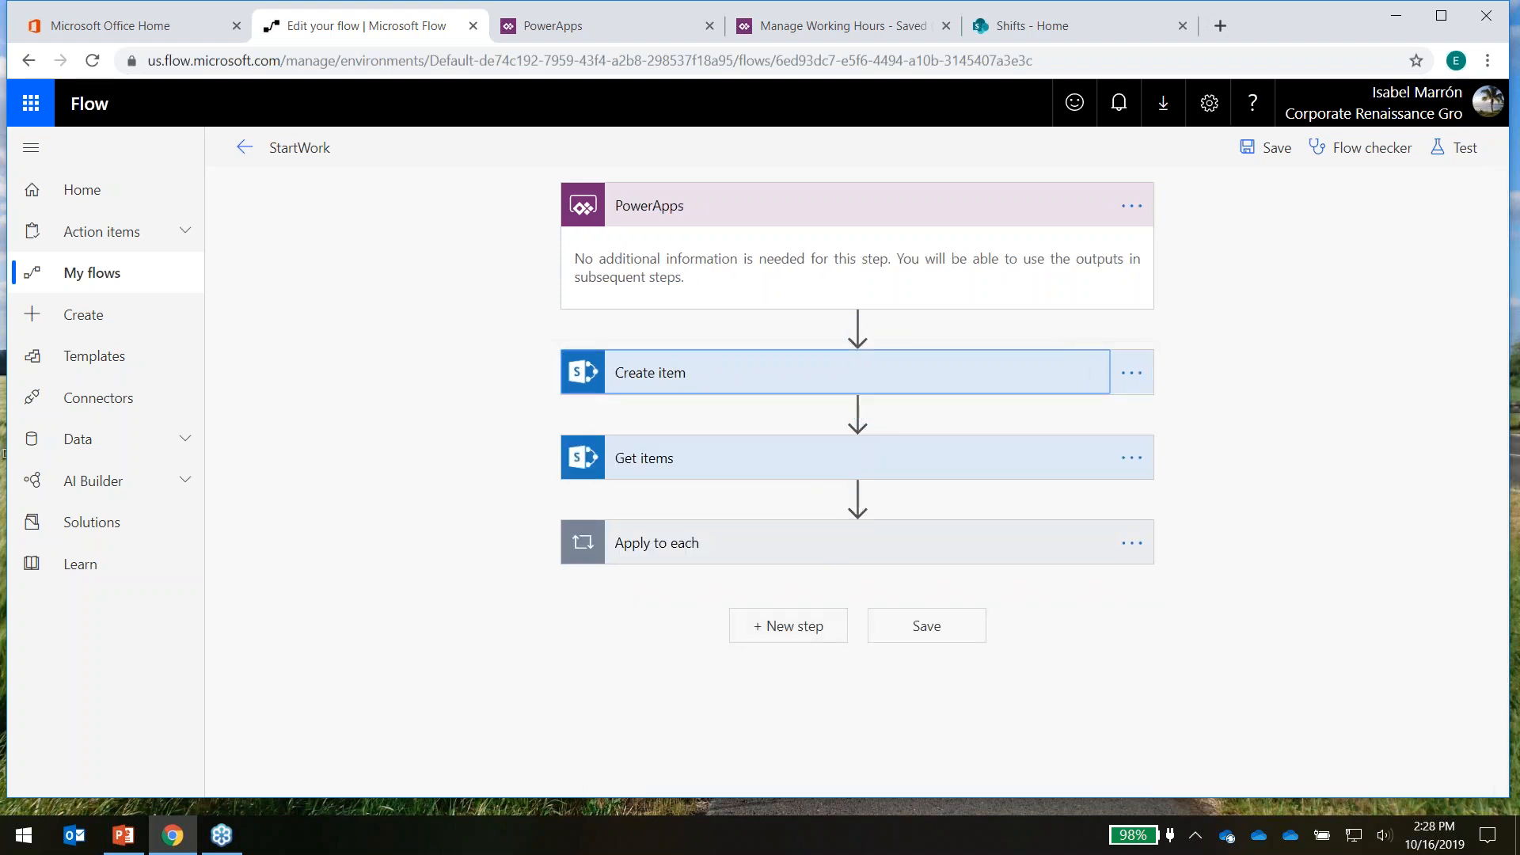
Expand the Get items action, review its advanced options with the Title filter query, and hide those options again
click(822, 477)
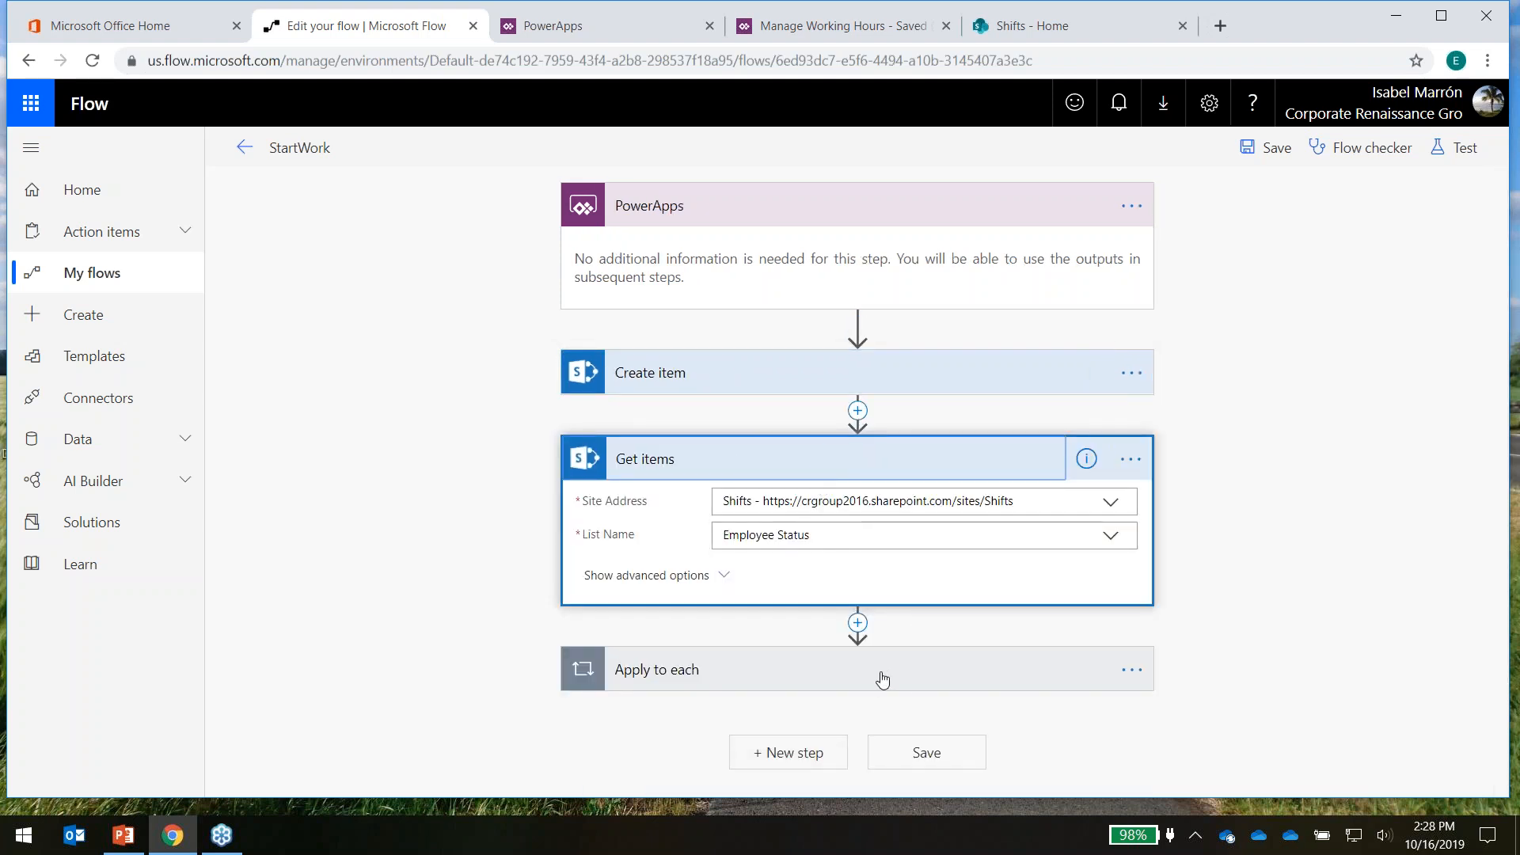
click(690, 577)
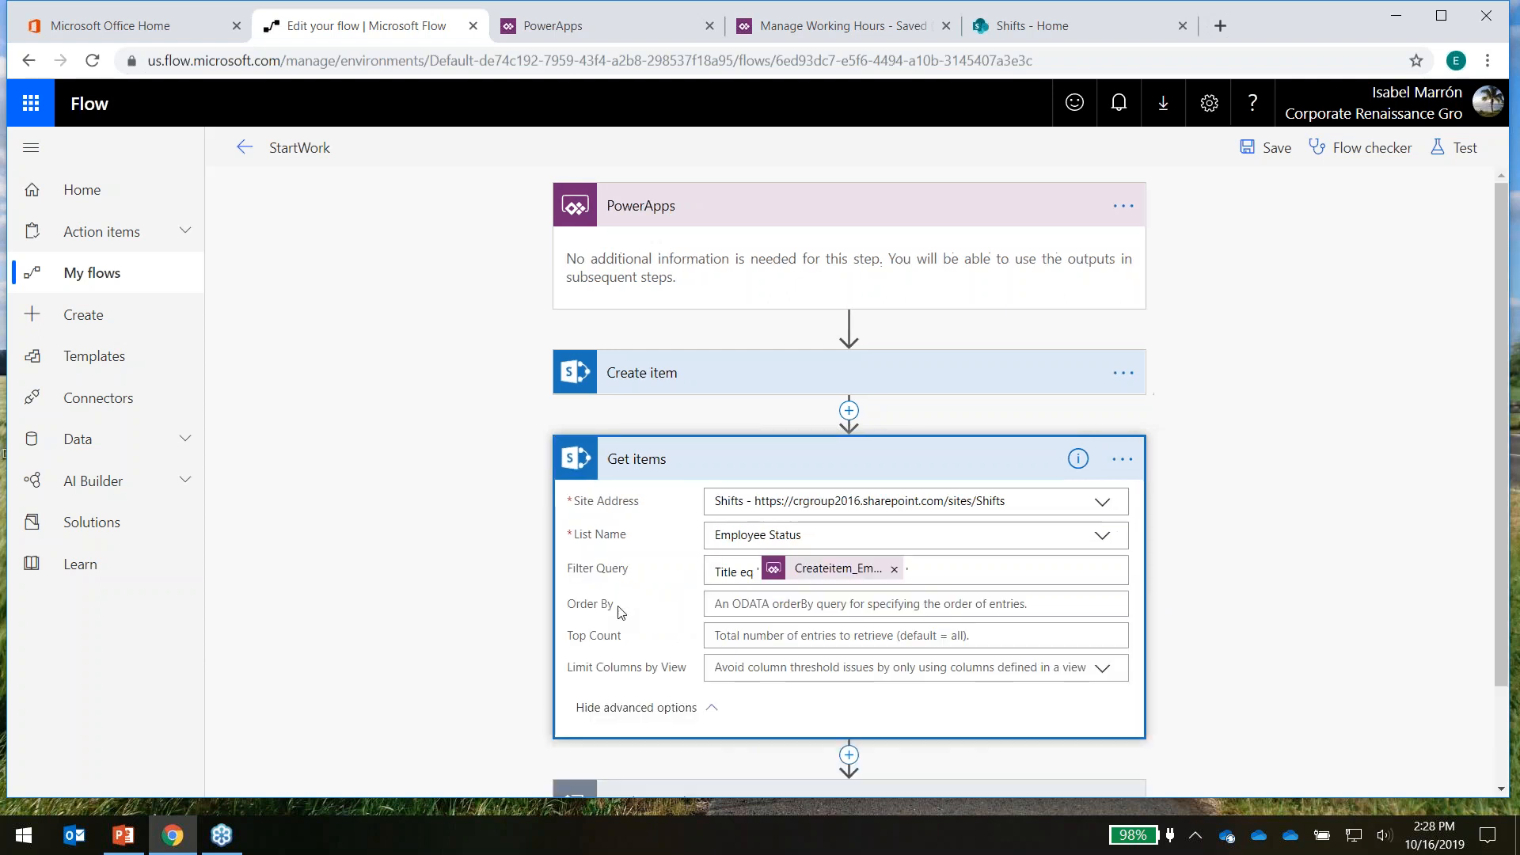
click(646, 707)
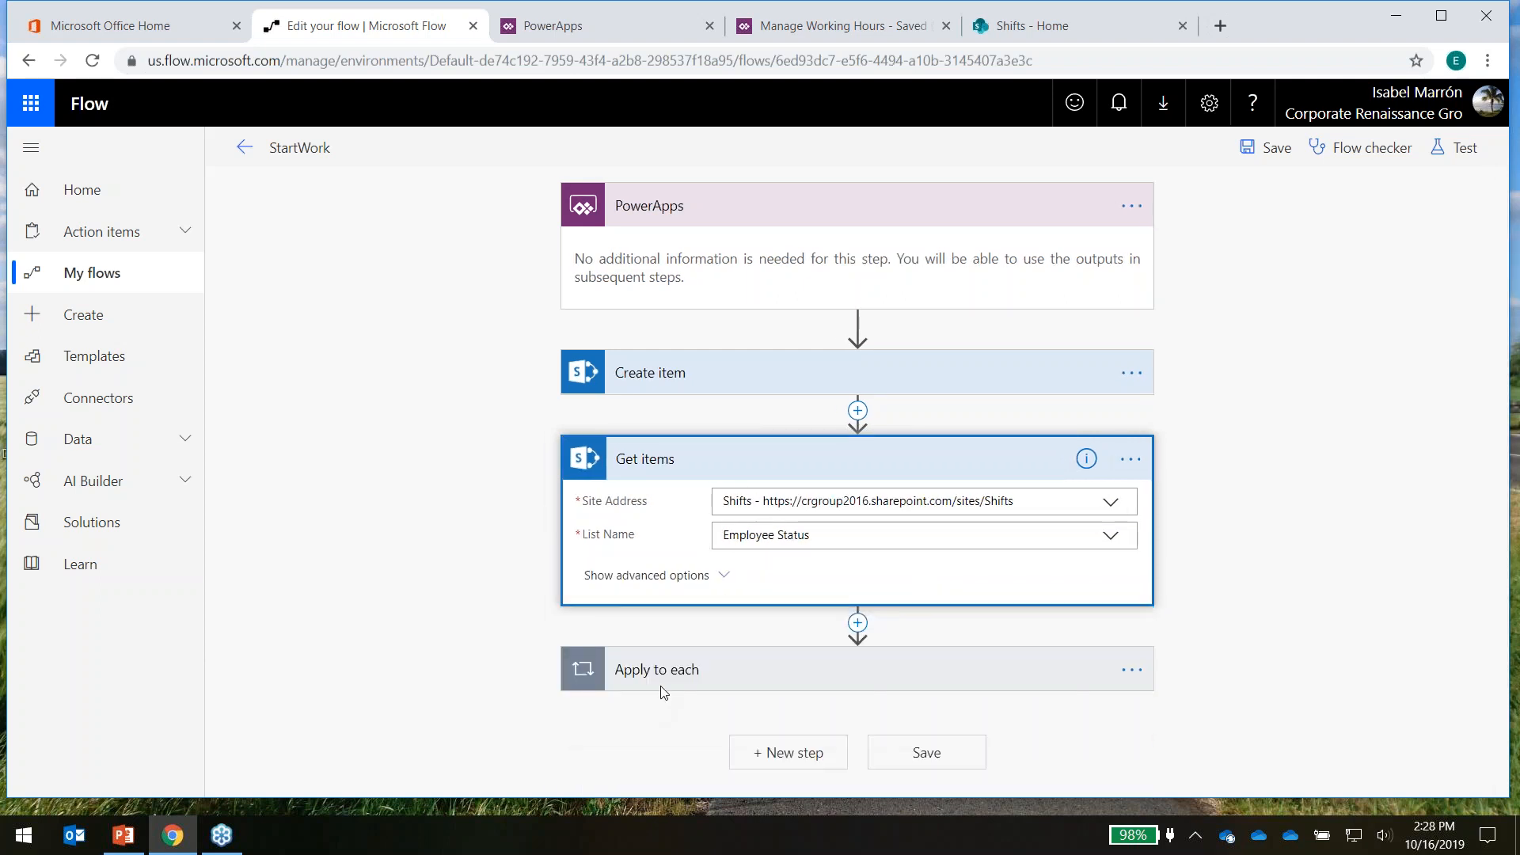
Expand the Apply to each loop and its Update item action, review their settings, and leave the flow editor without saving
click(879, 686)
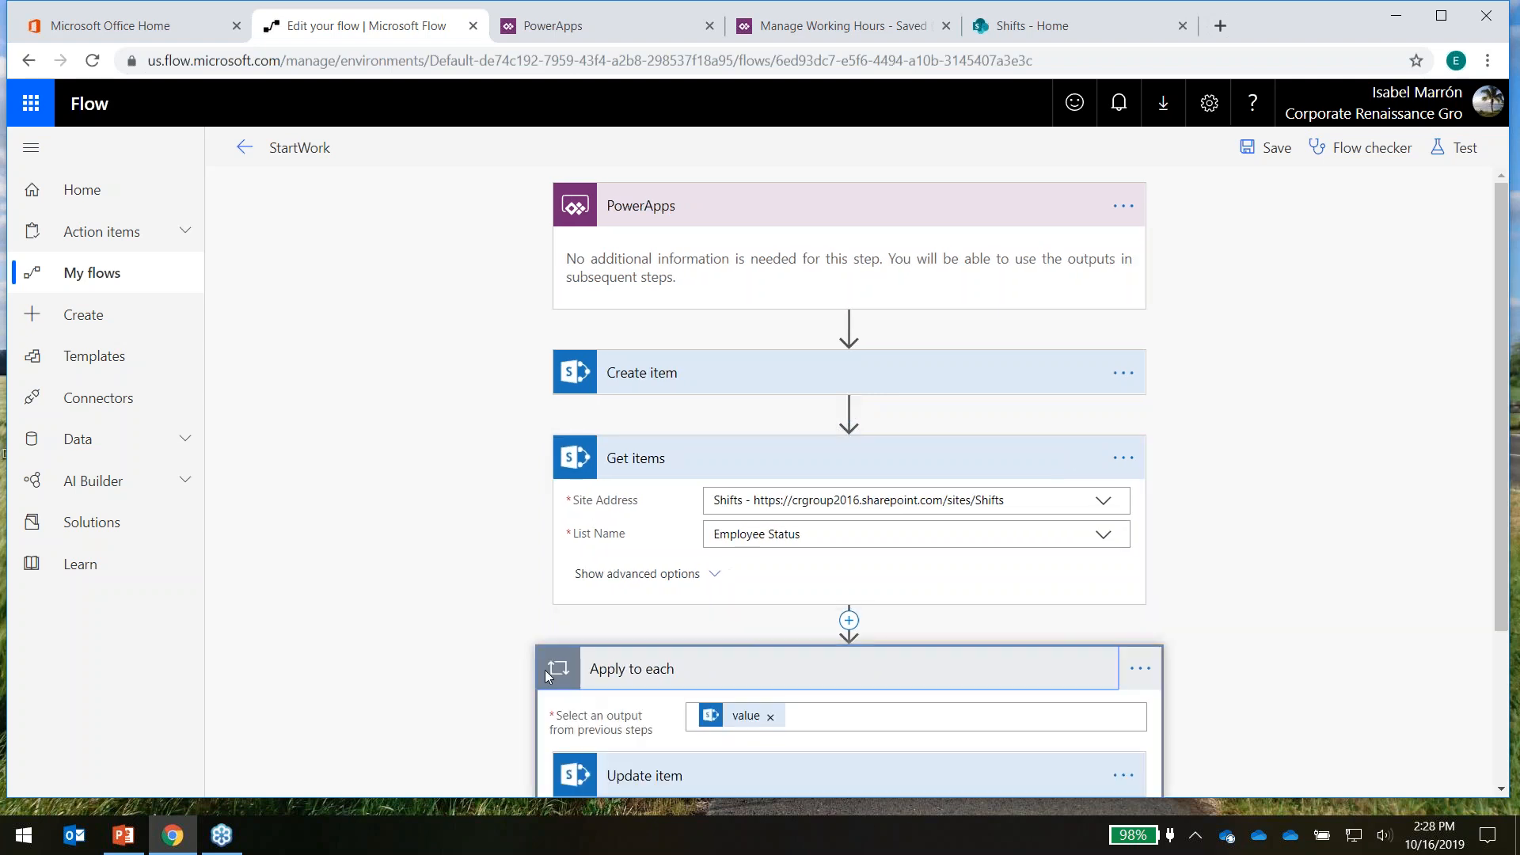
scroll(821, 641, down, 3)
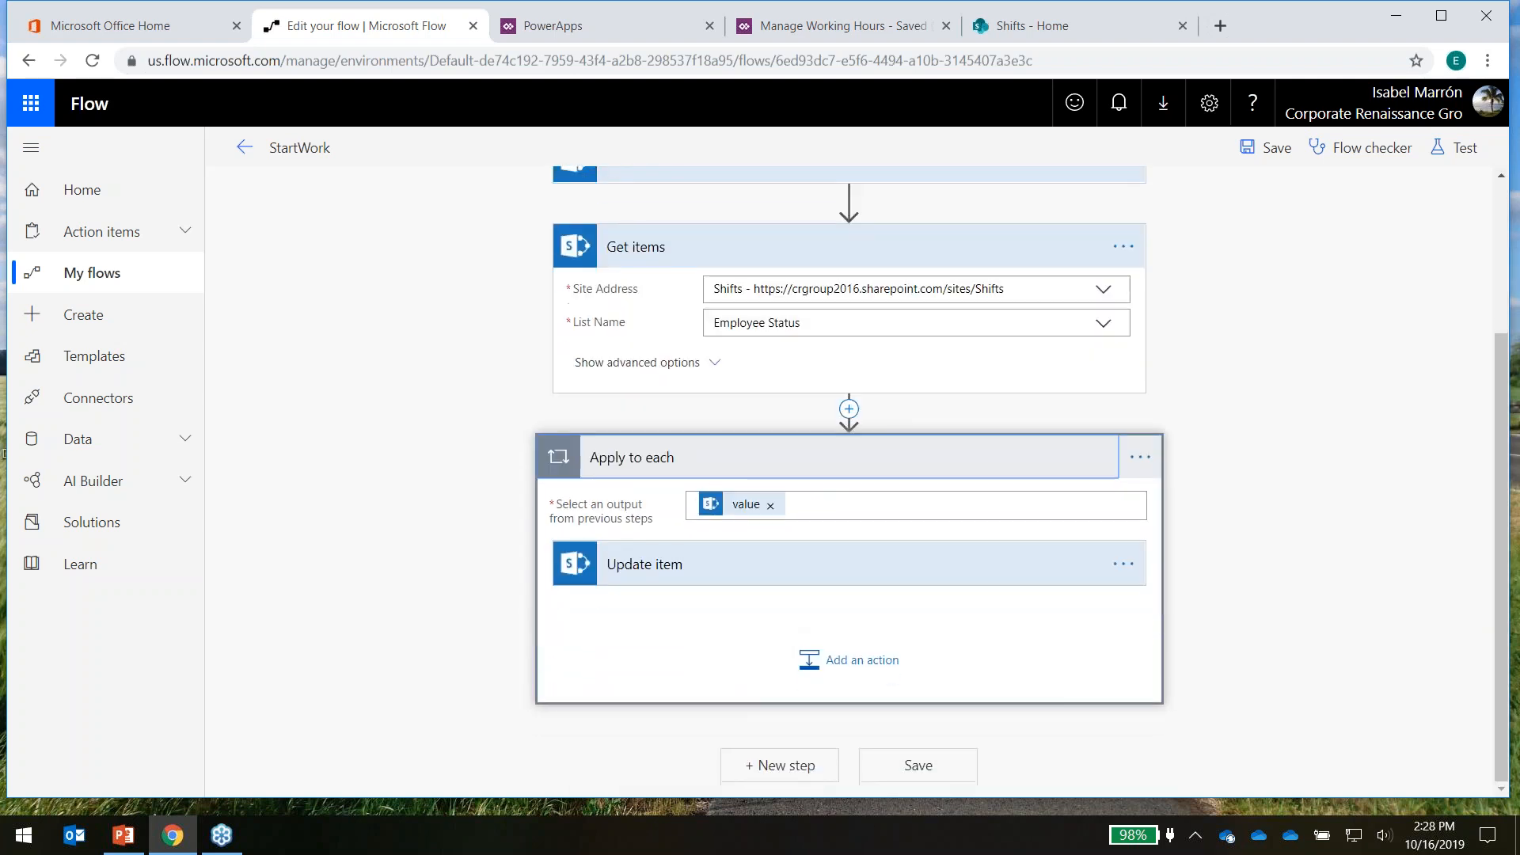
click(808, 565)
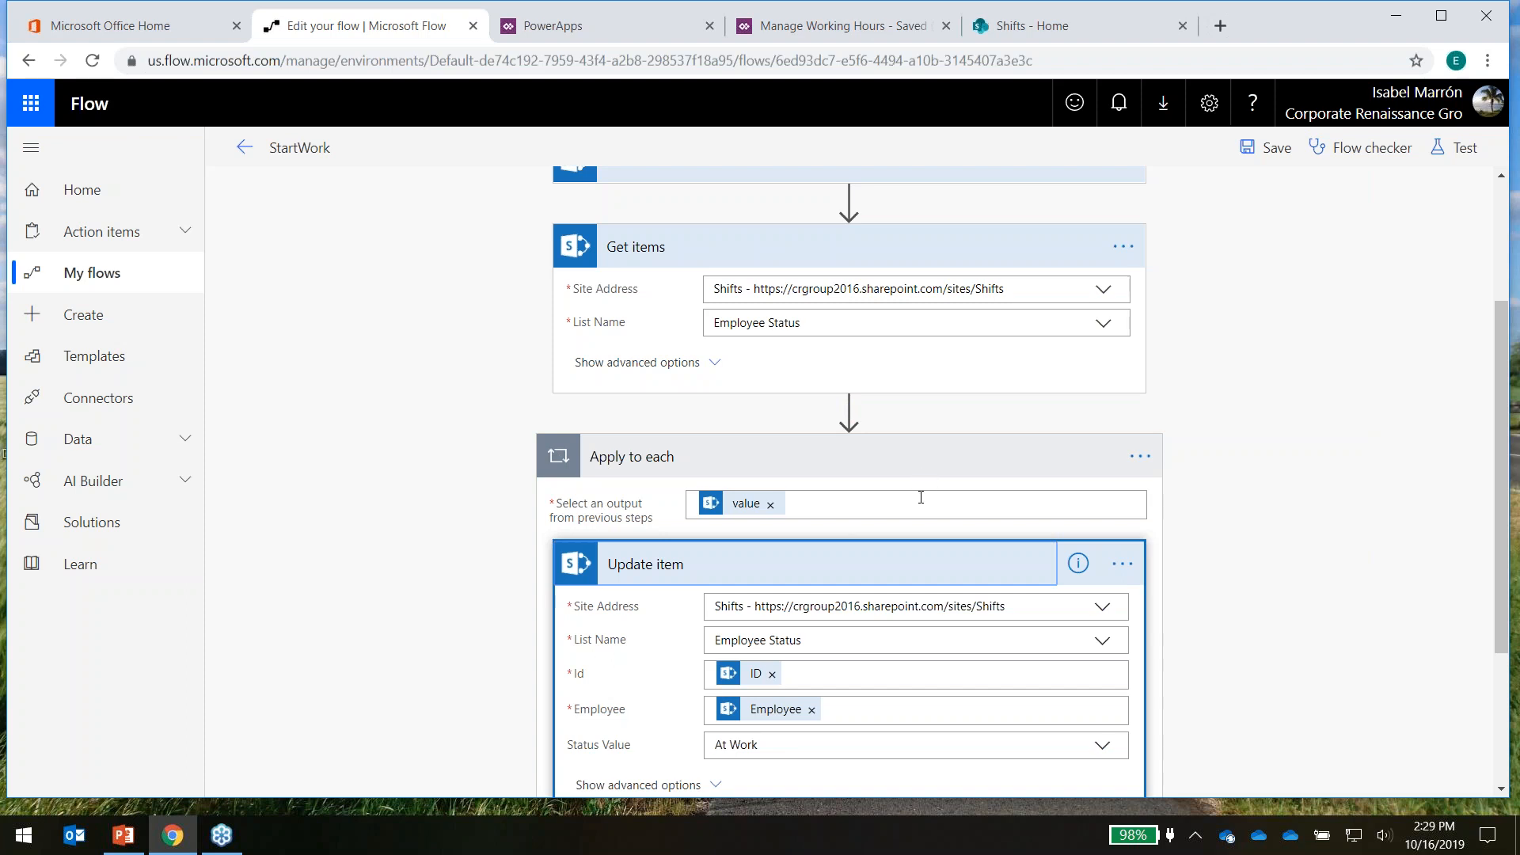
scroll(1112, 734, down, 2)
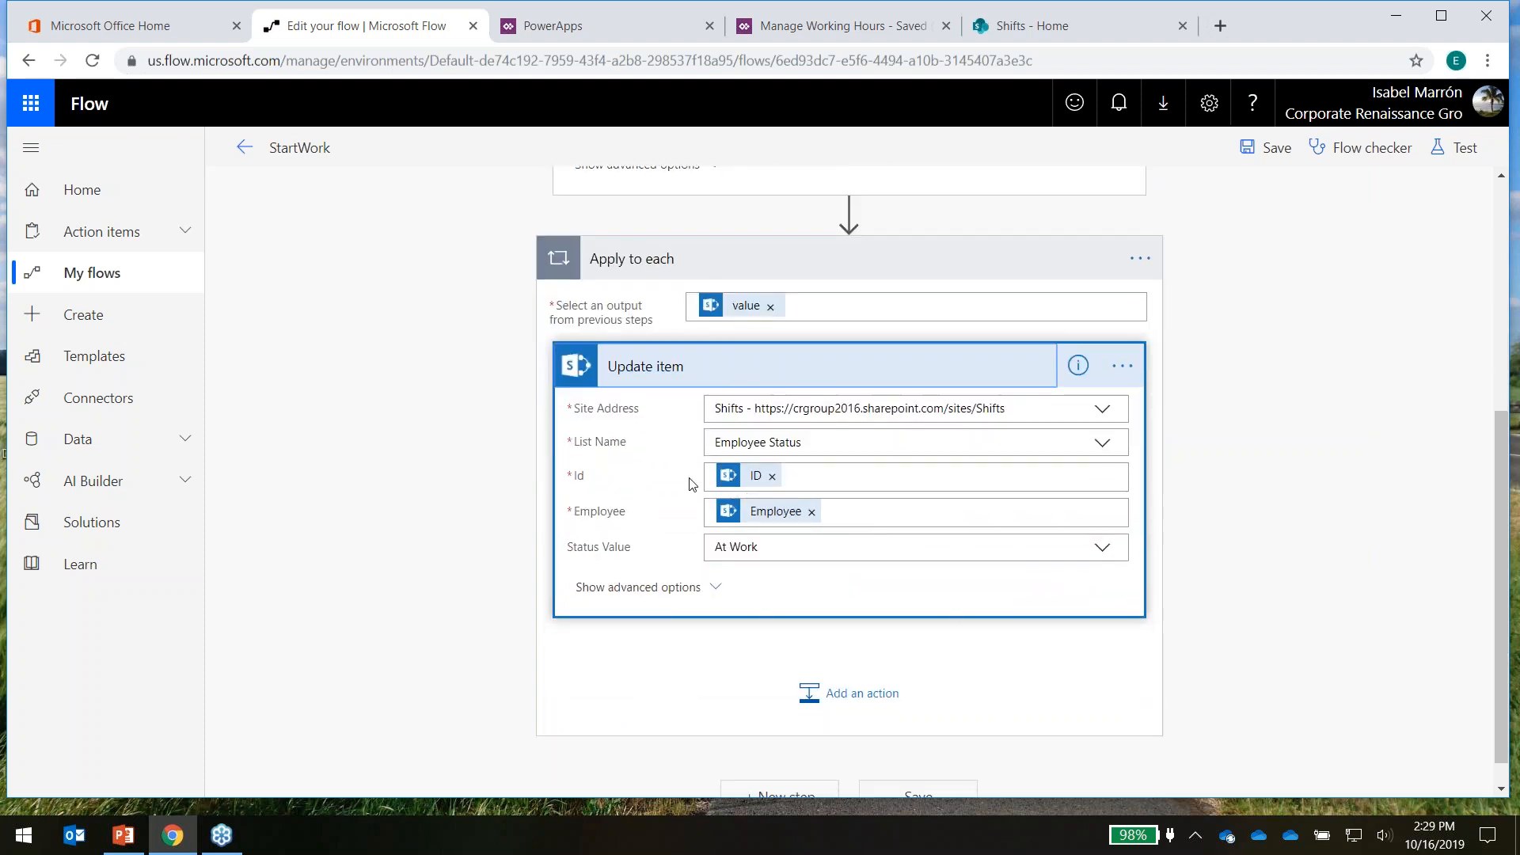
scroll(848, 451, up, 3)
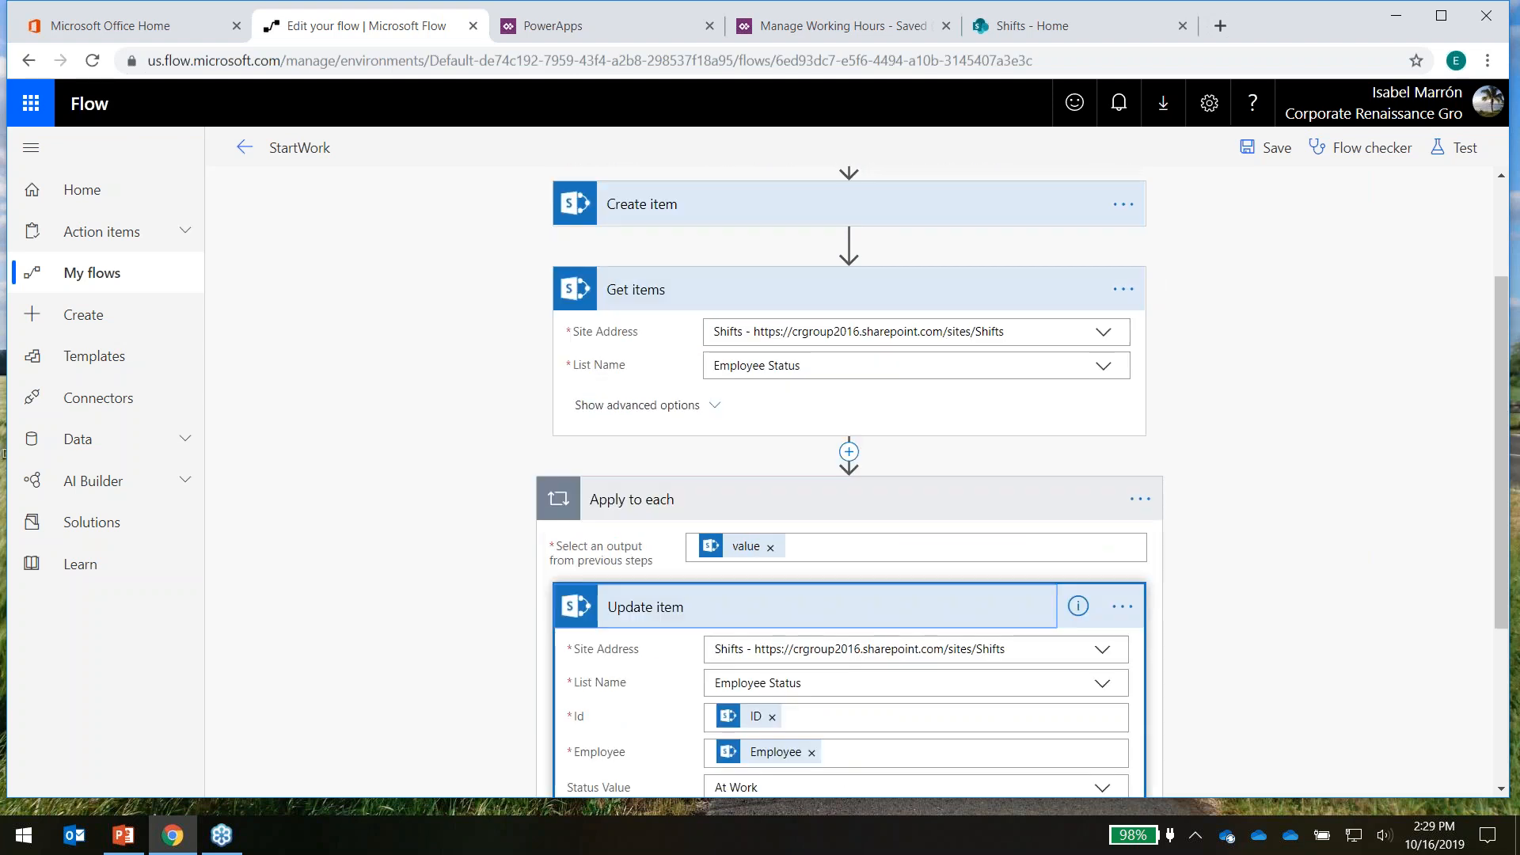
scroll(681, 724, down, 2)
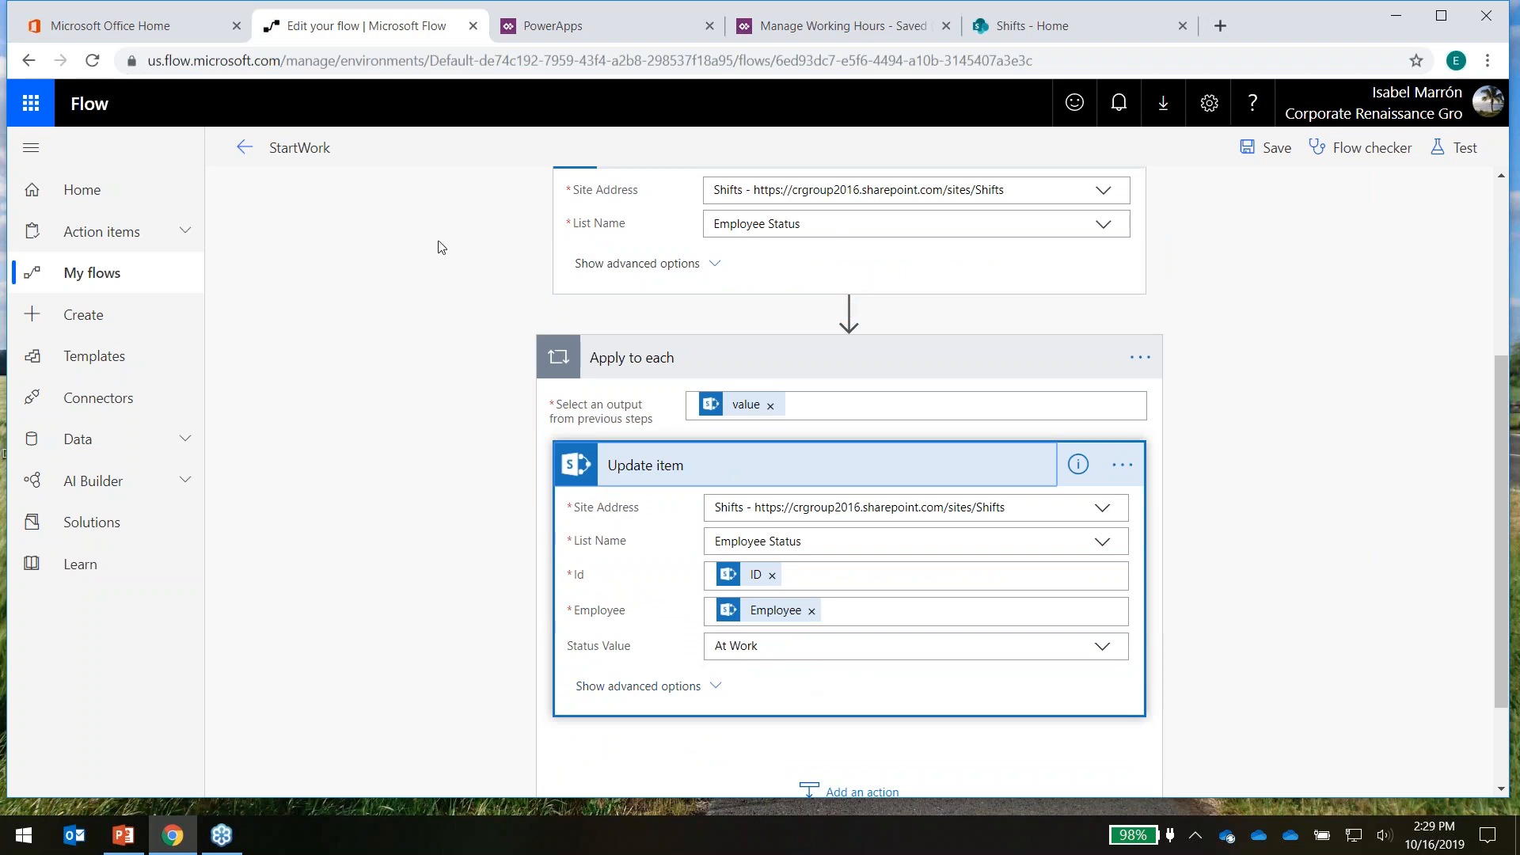
scroll(582, 384, up, 3)
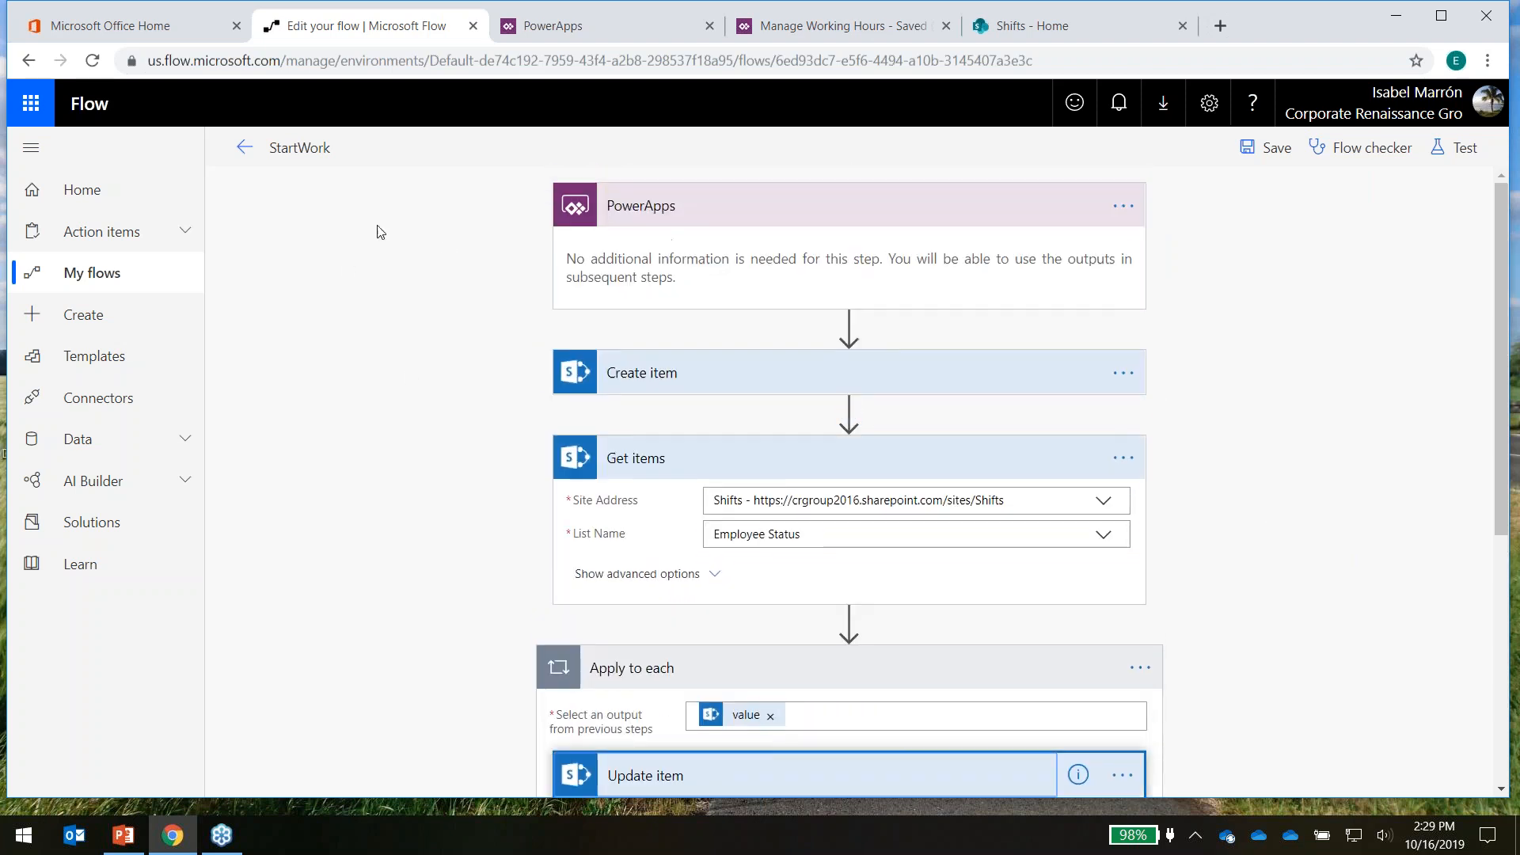
click(244, 148)
click(849, 231)
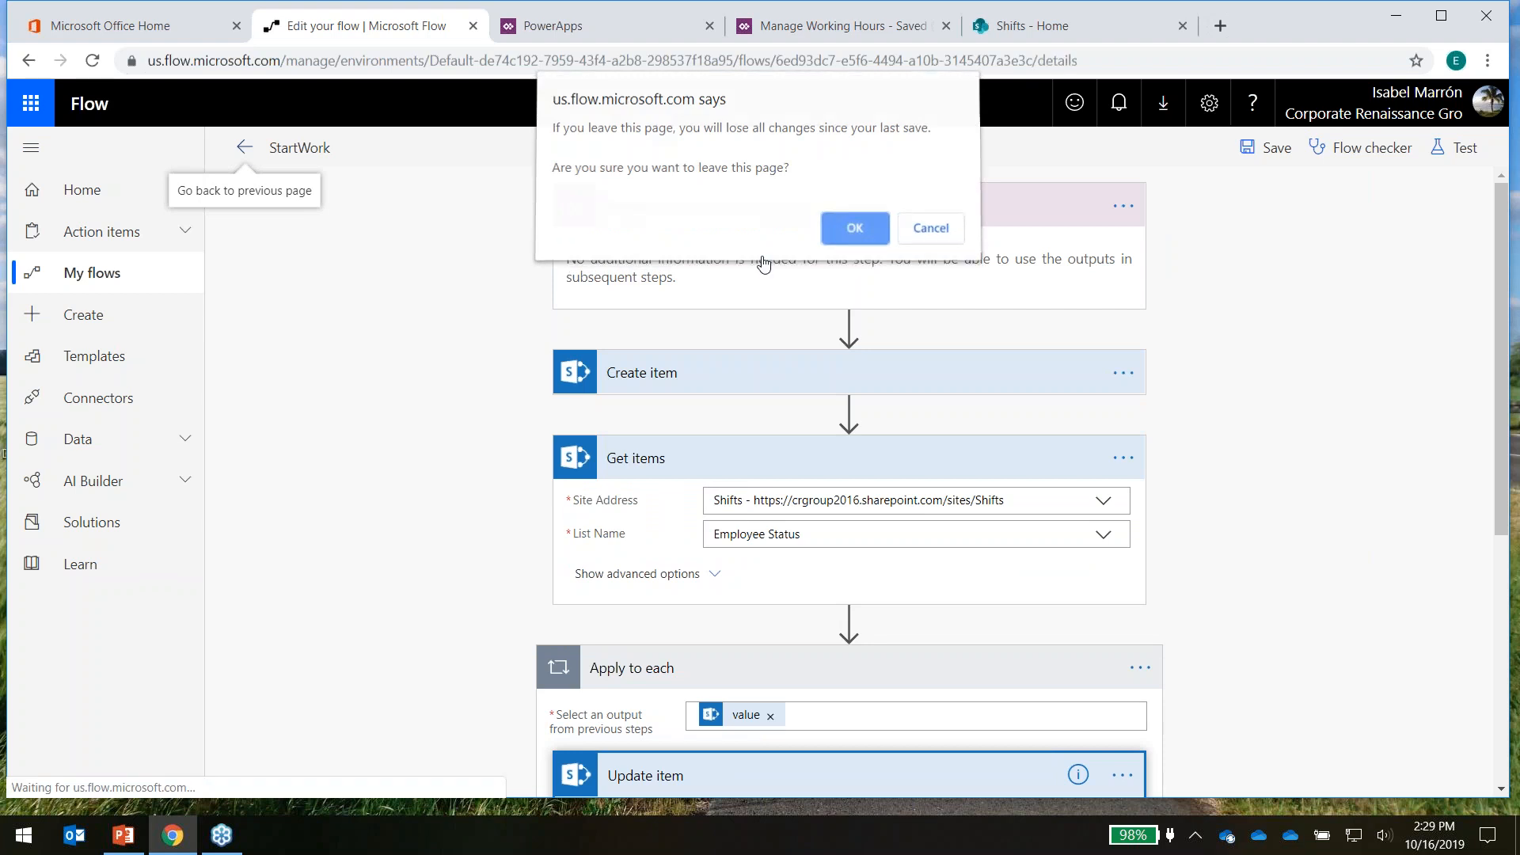
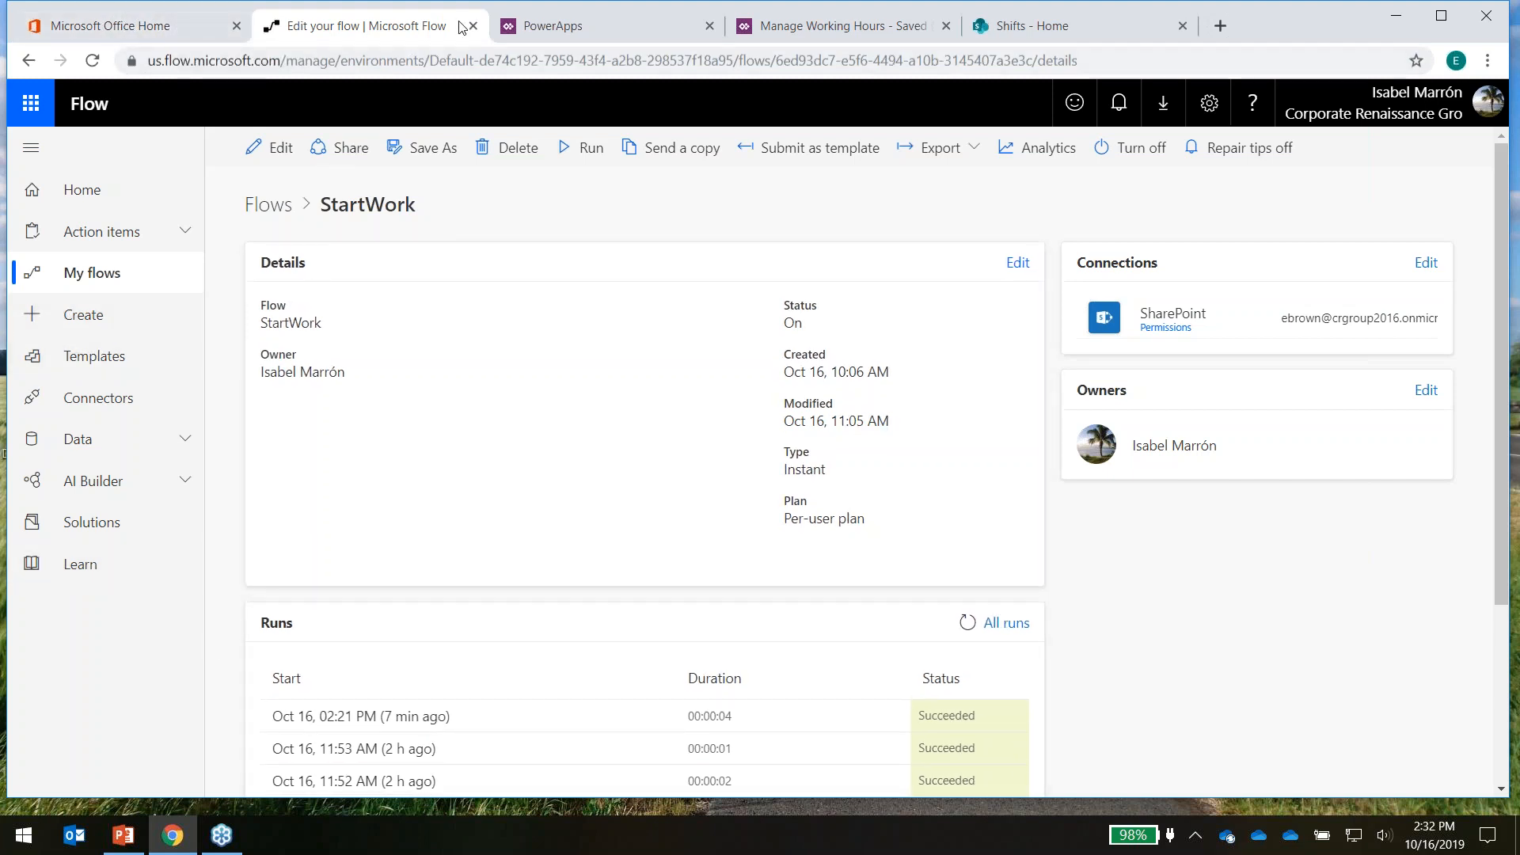
Close the Manage Working Hours app, the Shifts site and the StartWork flow, keeping the PowerApps home page open
click(854, 30)
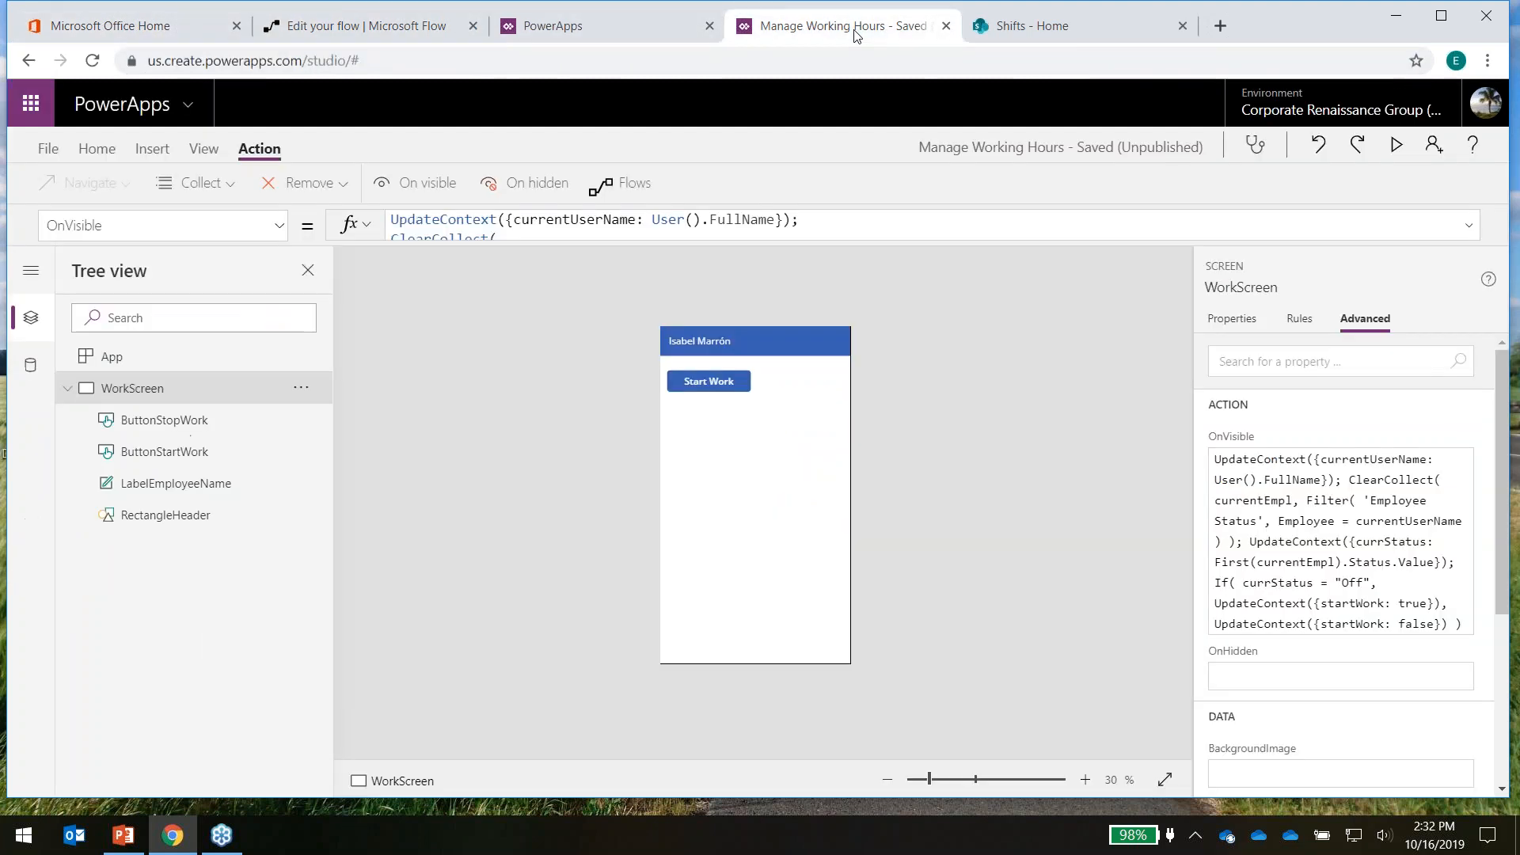
click(946, 26)
click(854, 172)
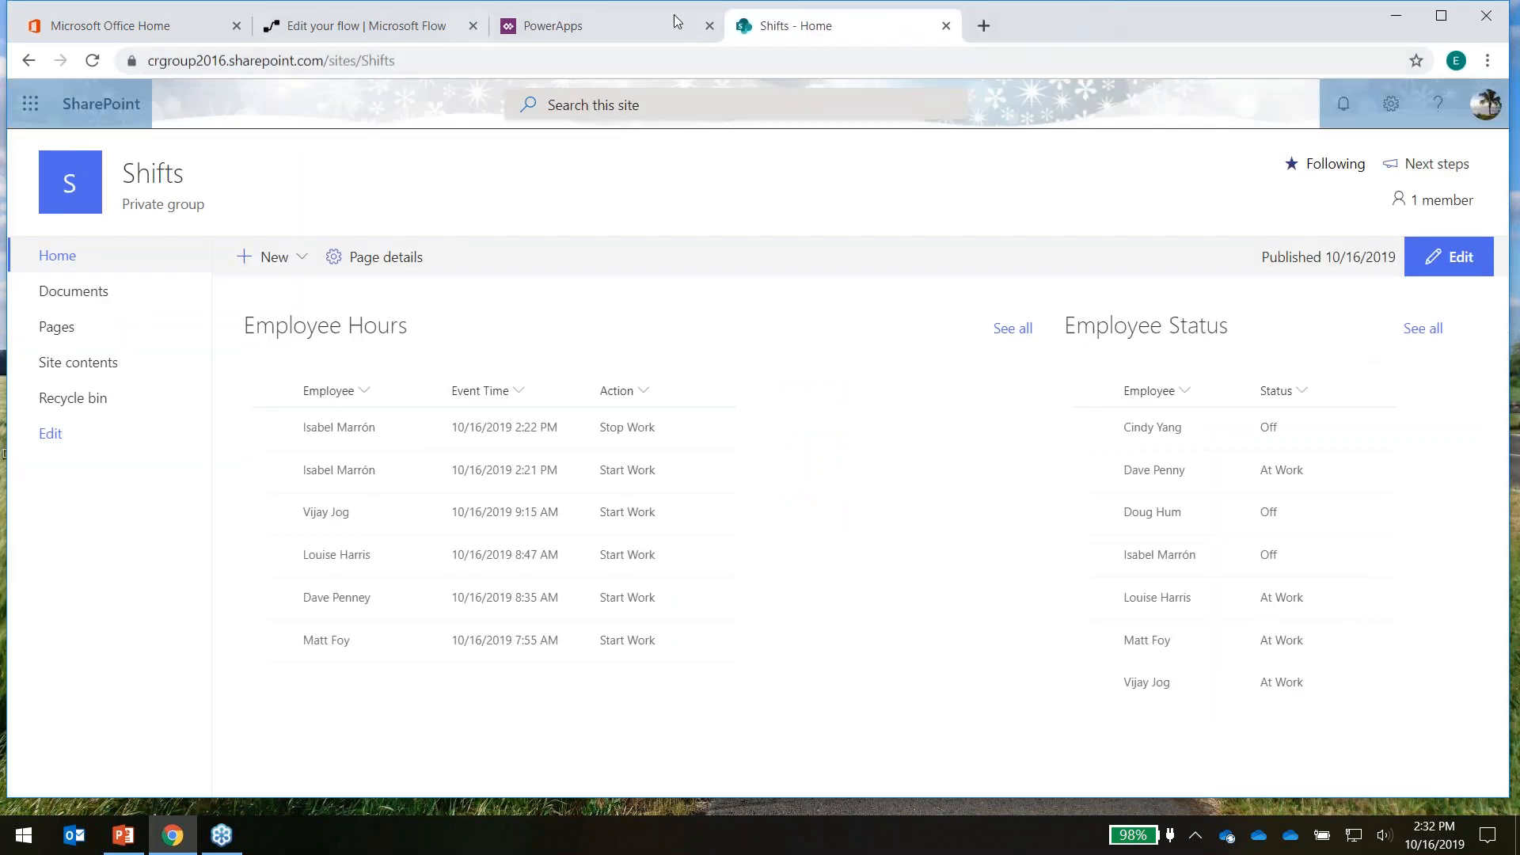
click(946, 26)
click(412, 61)
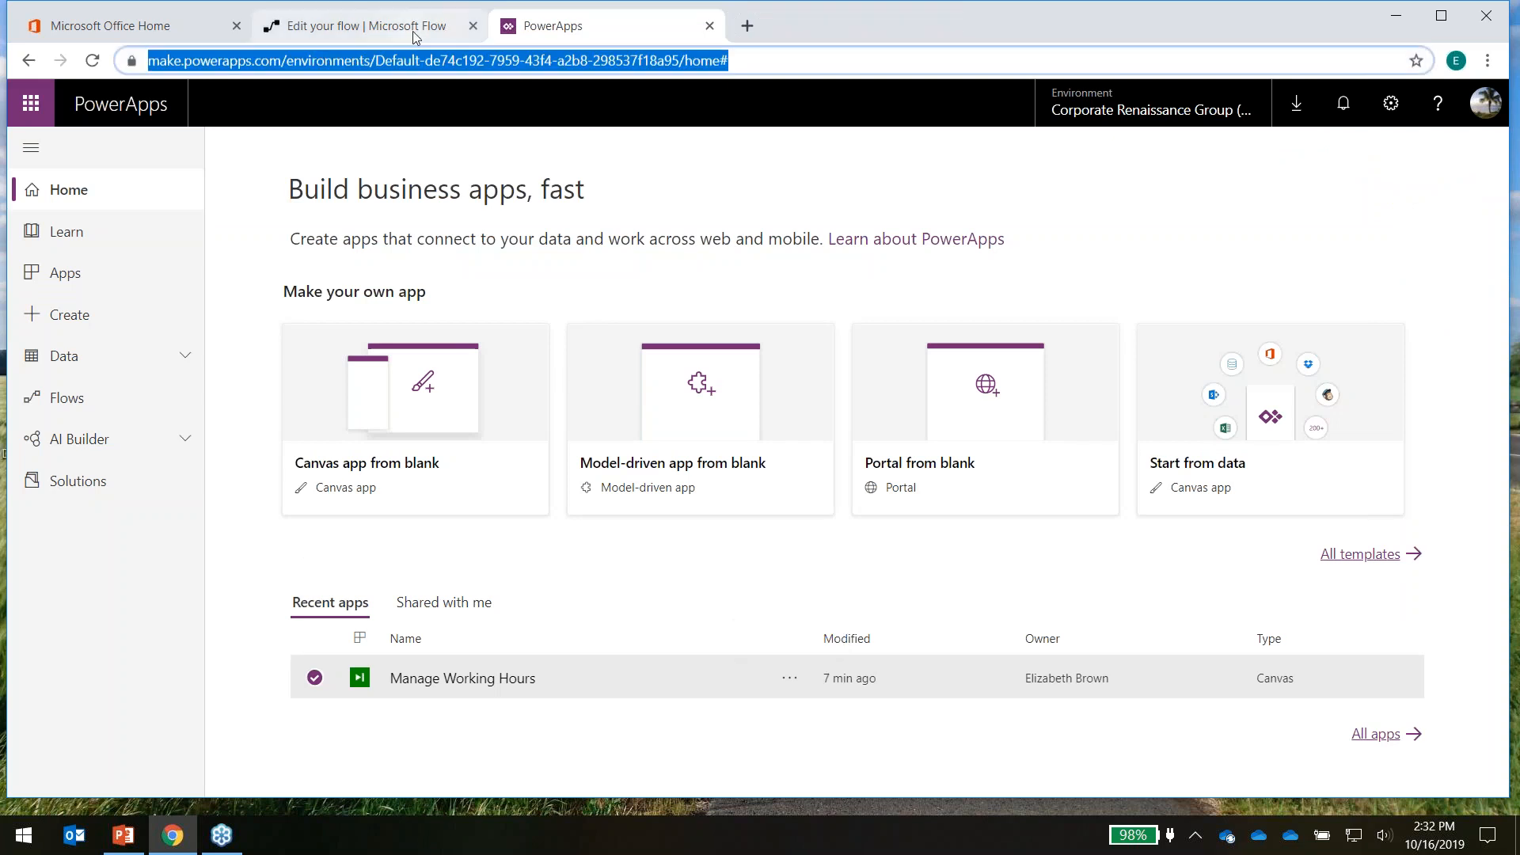
click(444, 30)
click(472, 28)
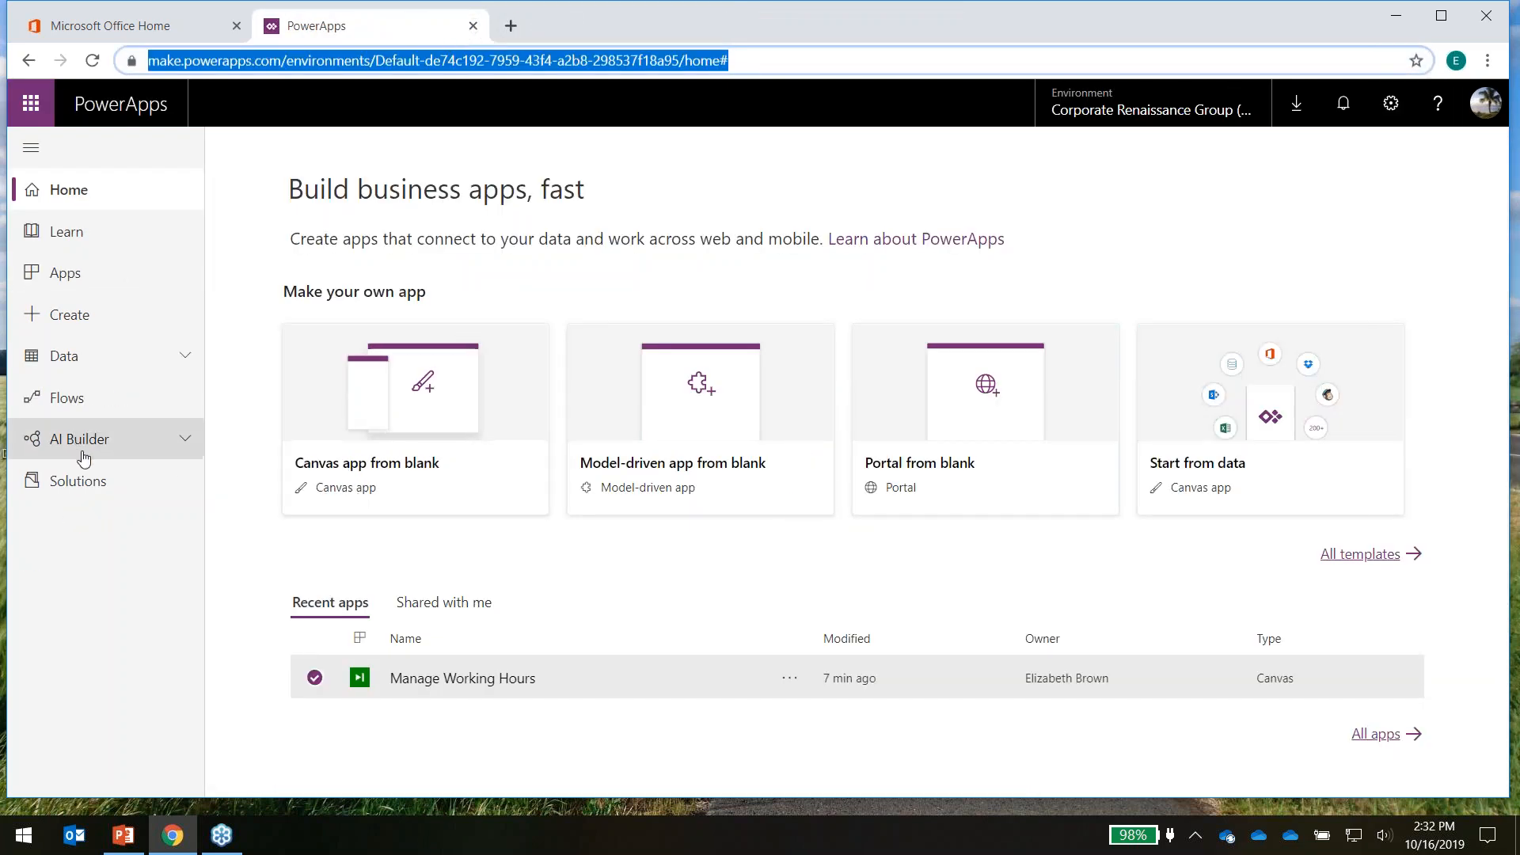
Create a Form Processing model named Invoices in AI Builder
click(152, 453)
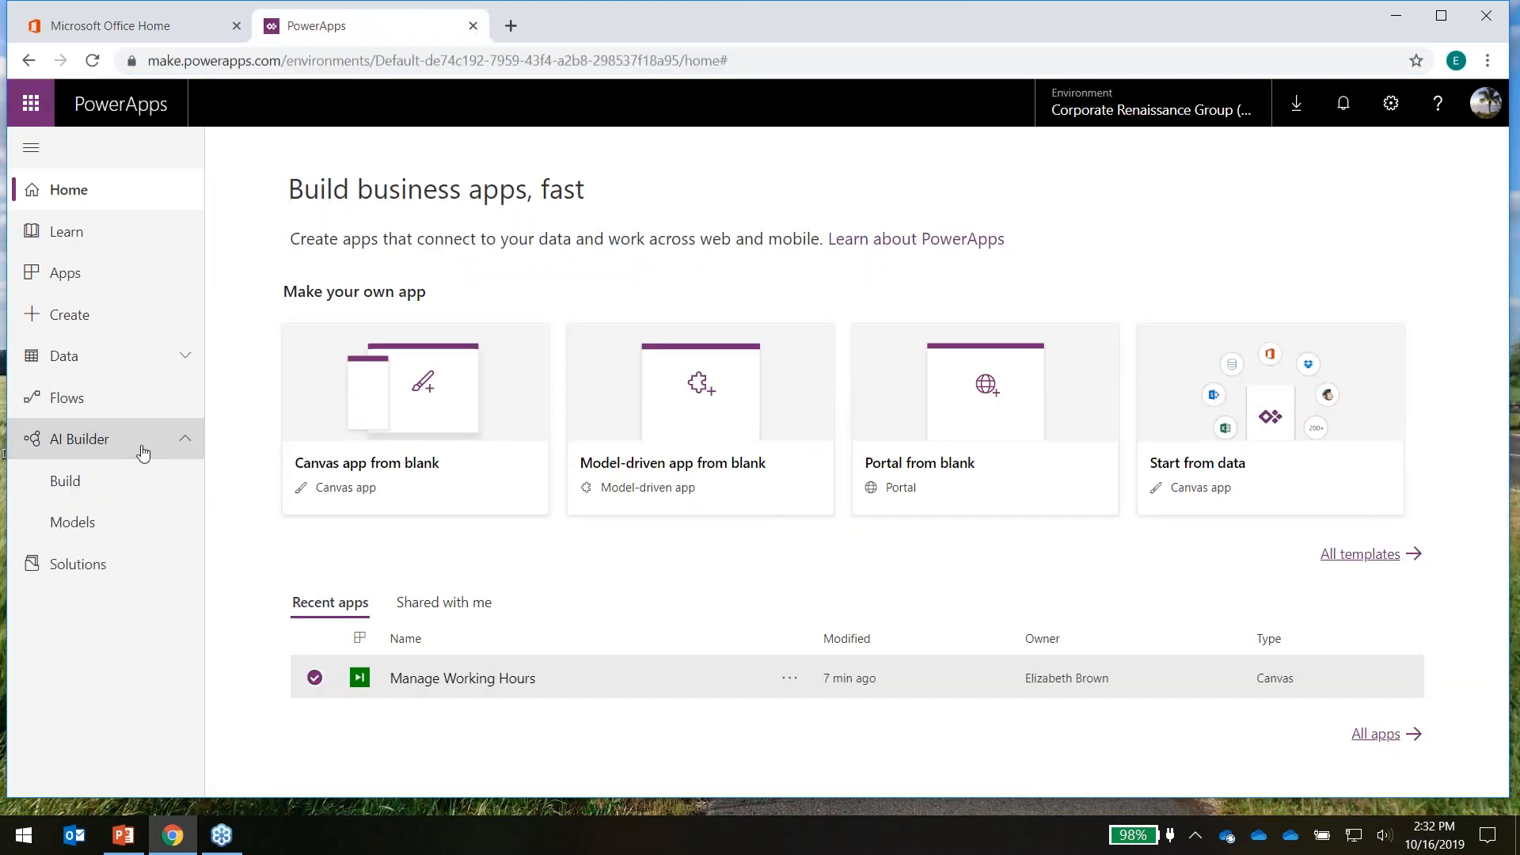
click(96, 482)
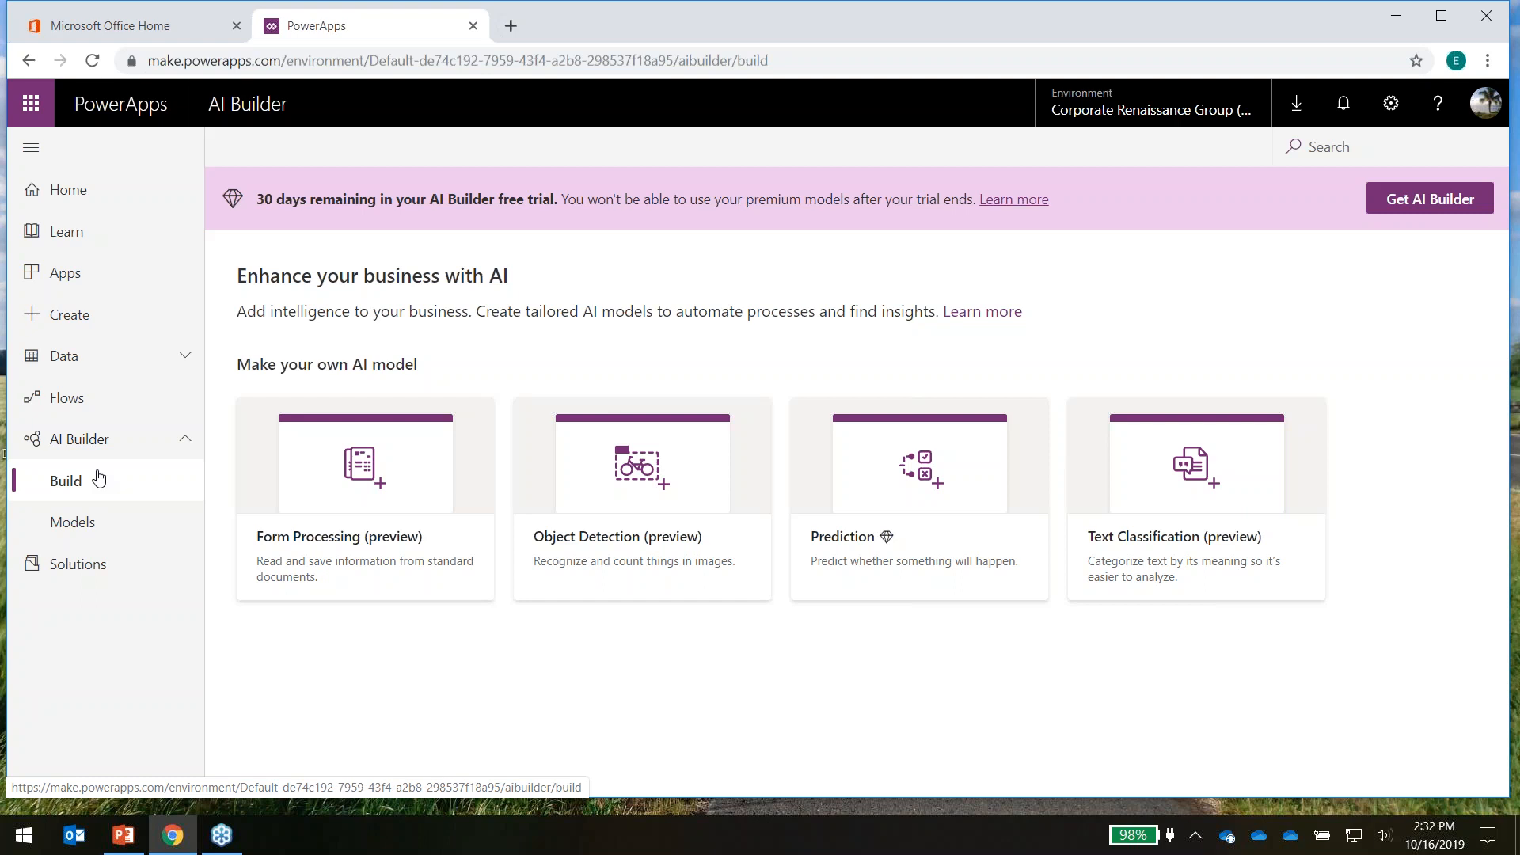
click(417, 478)
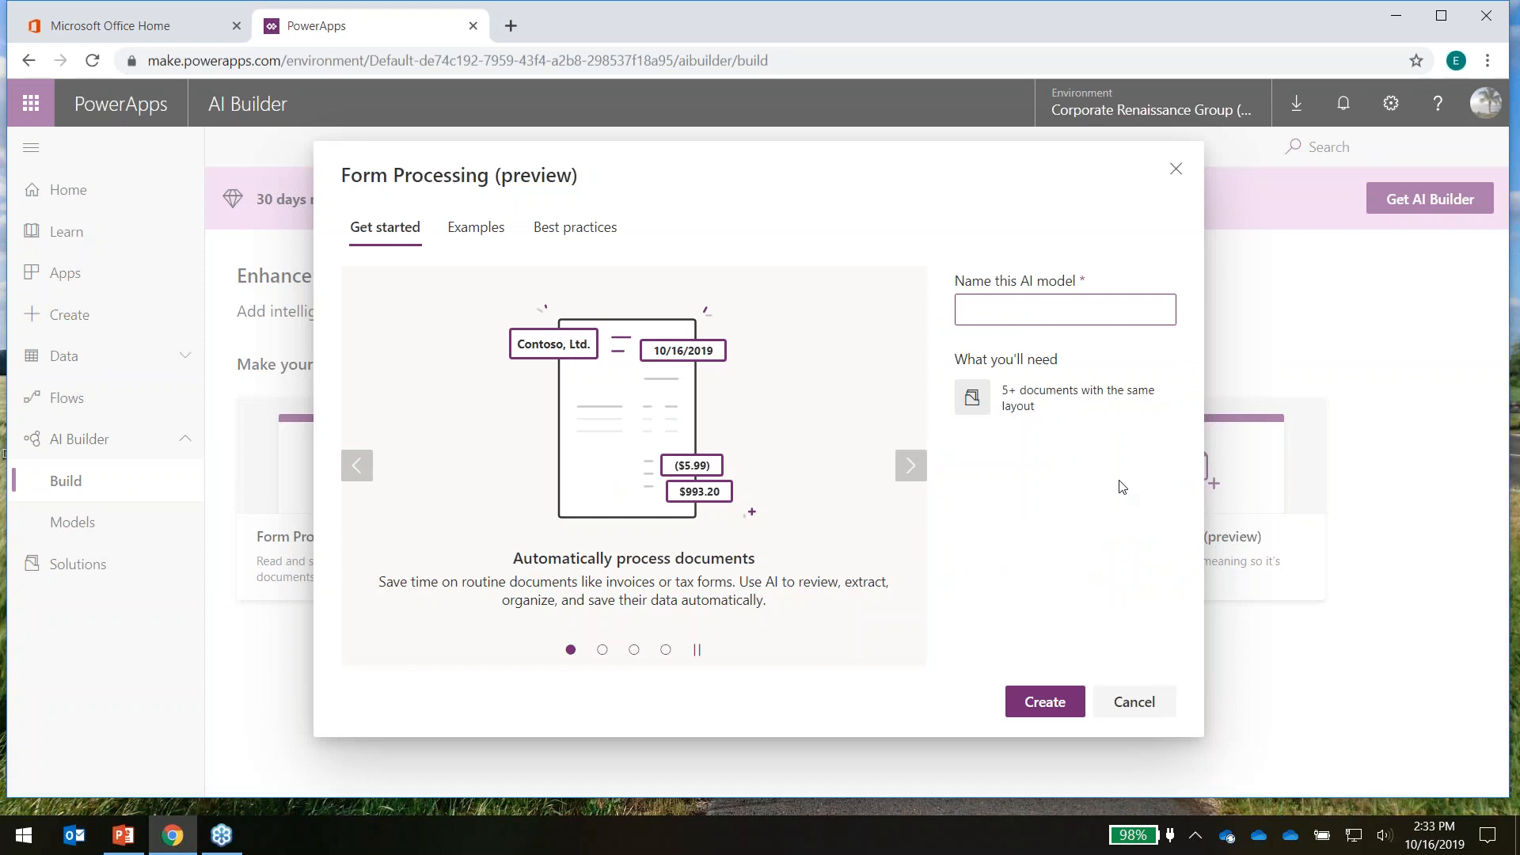
text(Invoices)
click(1030, 700)
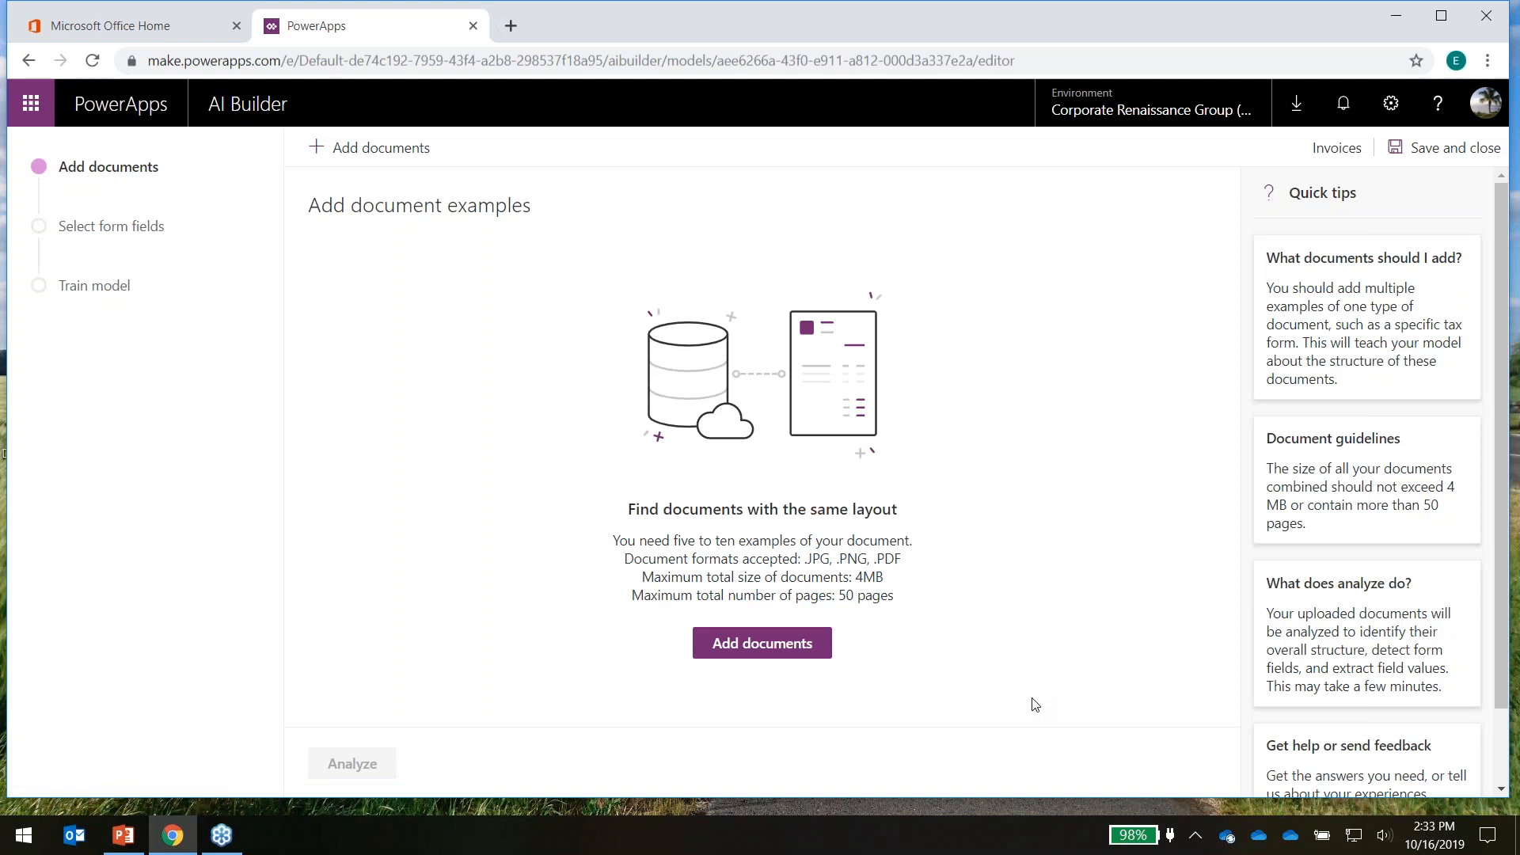
Start adding documents to the model and browse from Downloads through AIBuilder_MBAS_Lab and MBAS Lab Images to the FormProcessing_Invoices Train folder
click(745, 647)
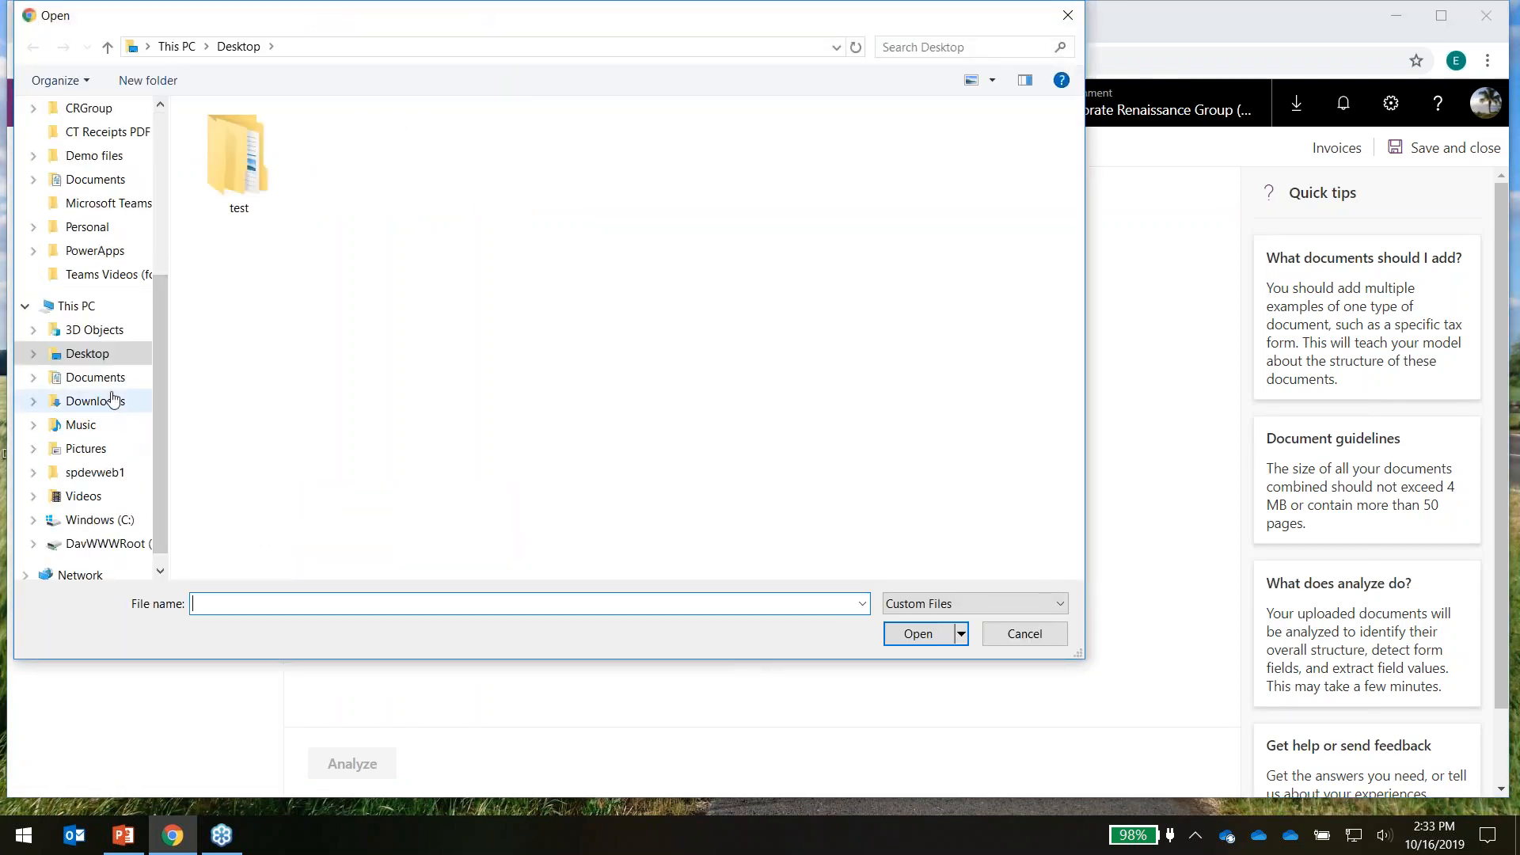
click(113, 399)
double_click(262, 209)
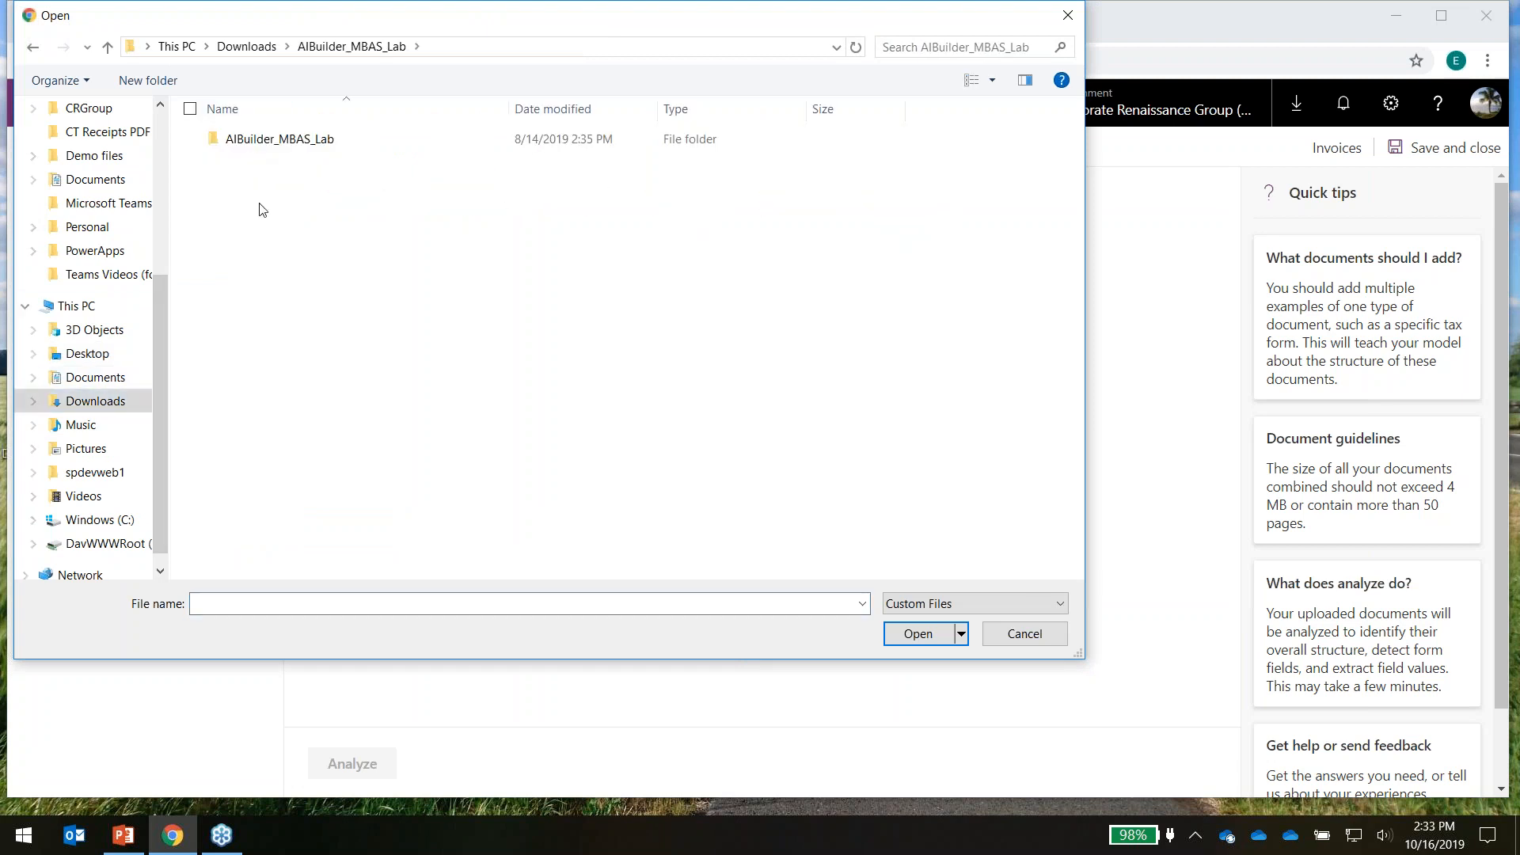
double_click(256, 139)
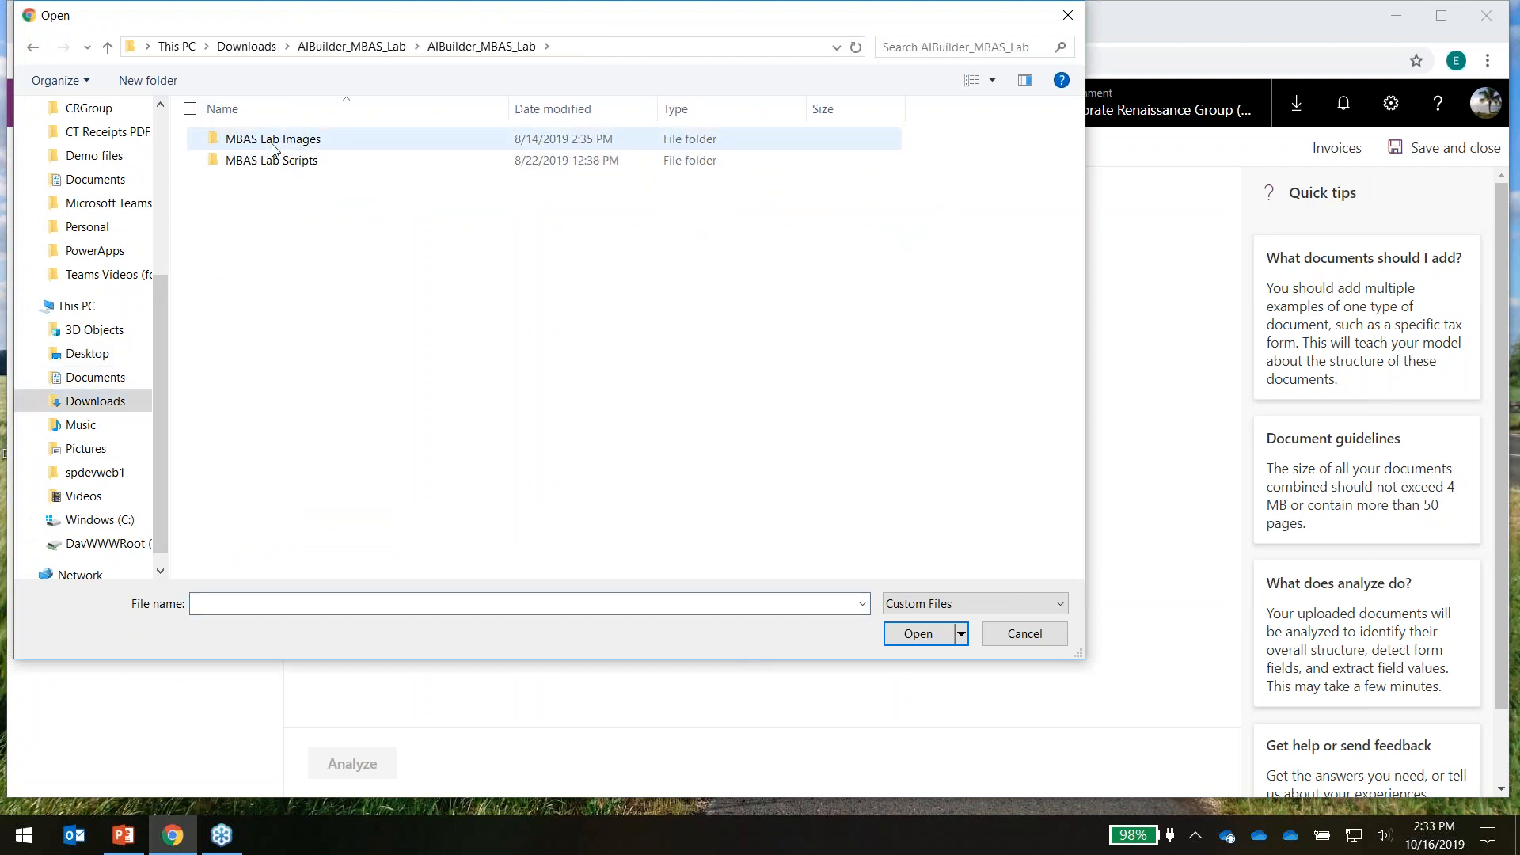
double_click(272, 142)
double_click(271, 156)
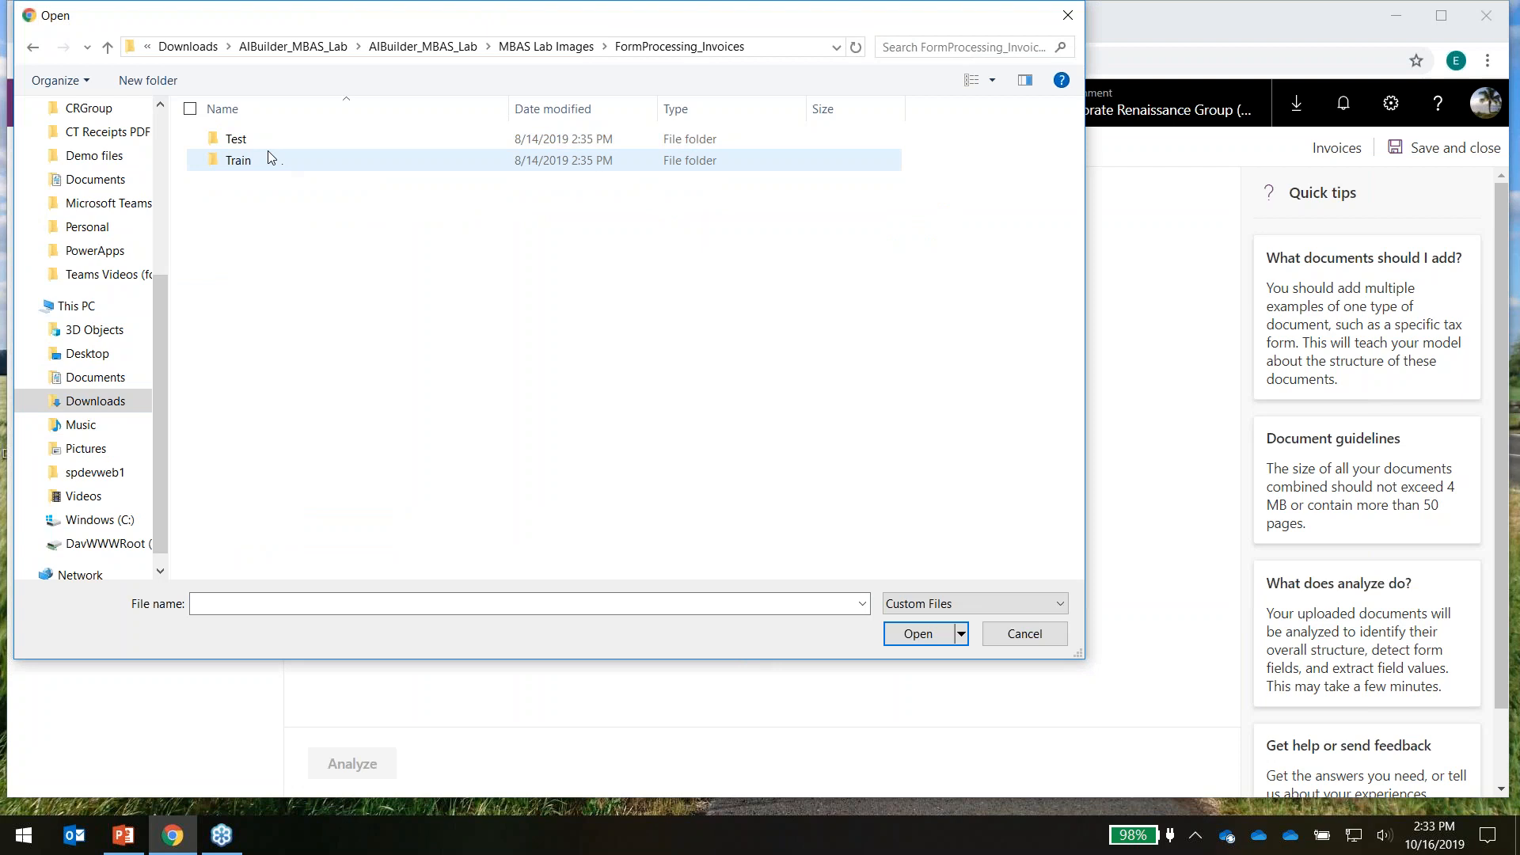
double_click(245, 158)
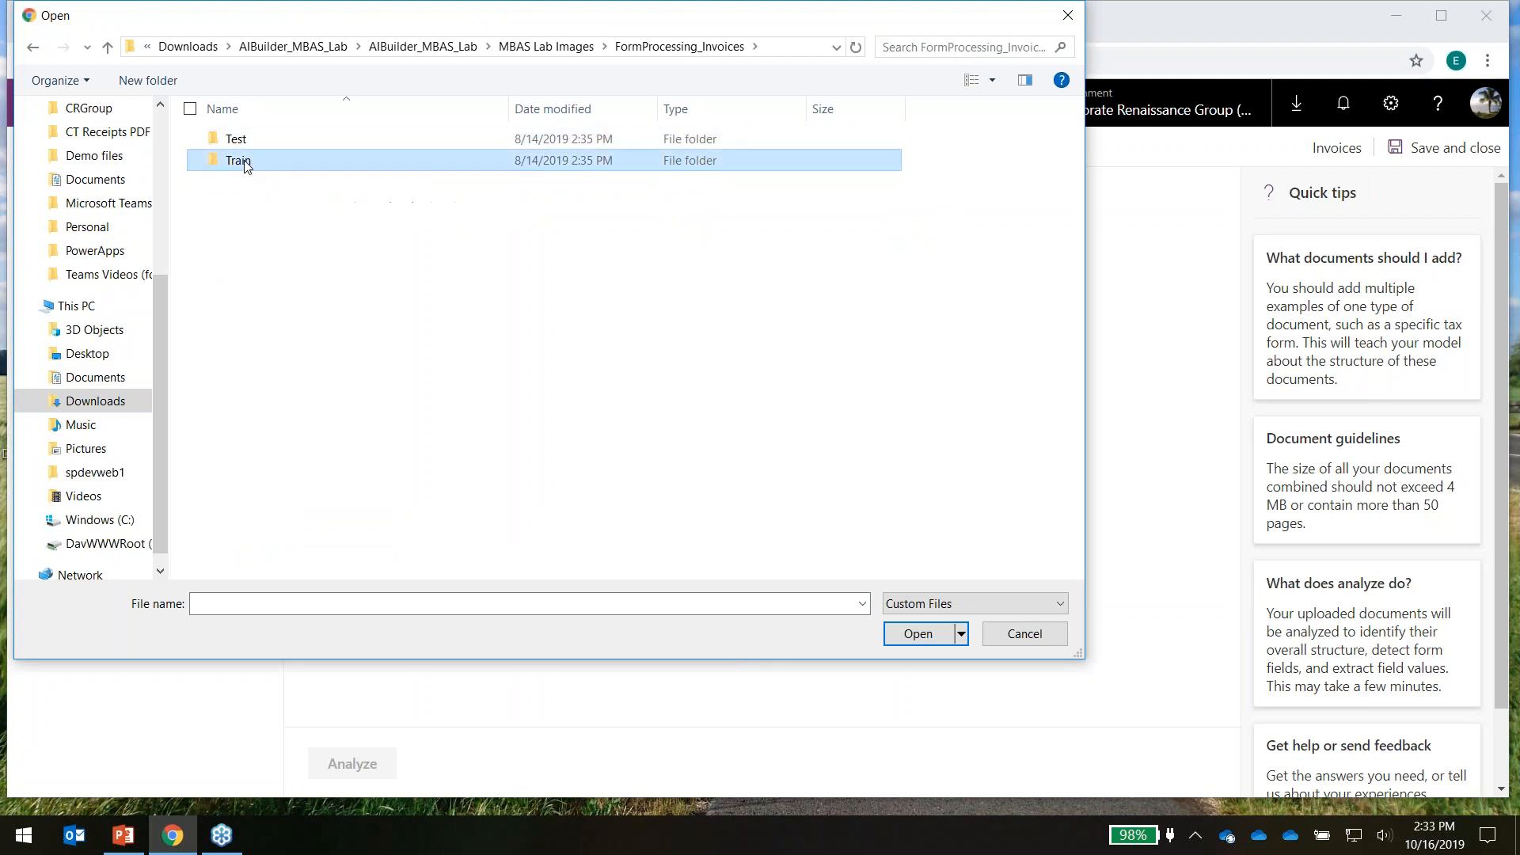
Upload all five invoice PDFs from the Train folder as document examples and start analyzing them
click(190, 108)
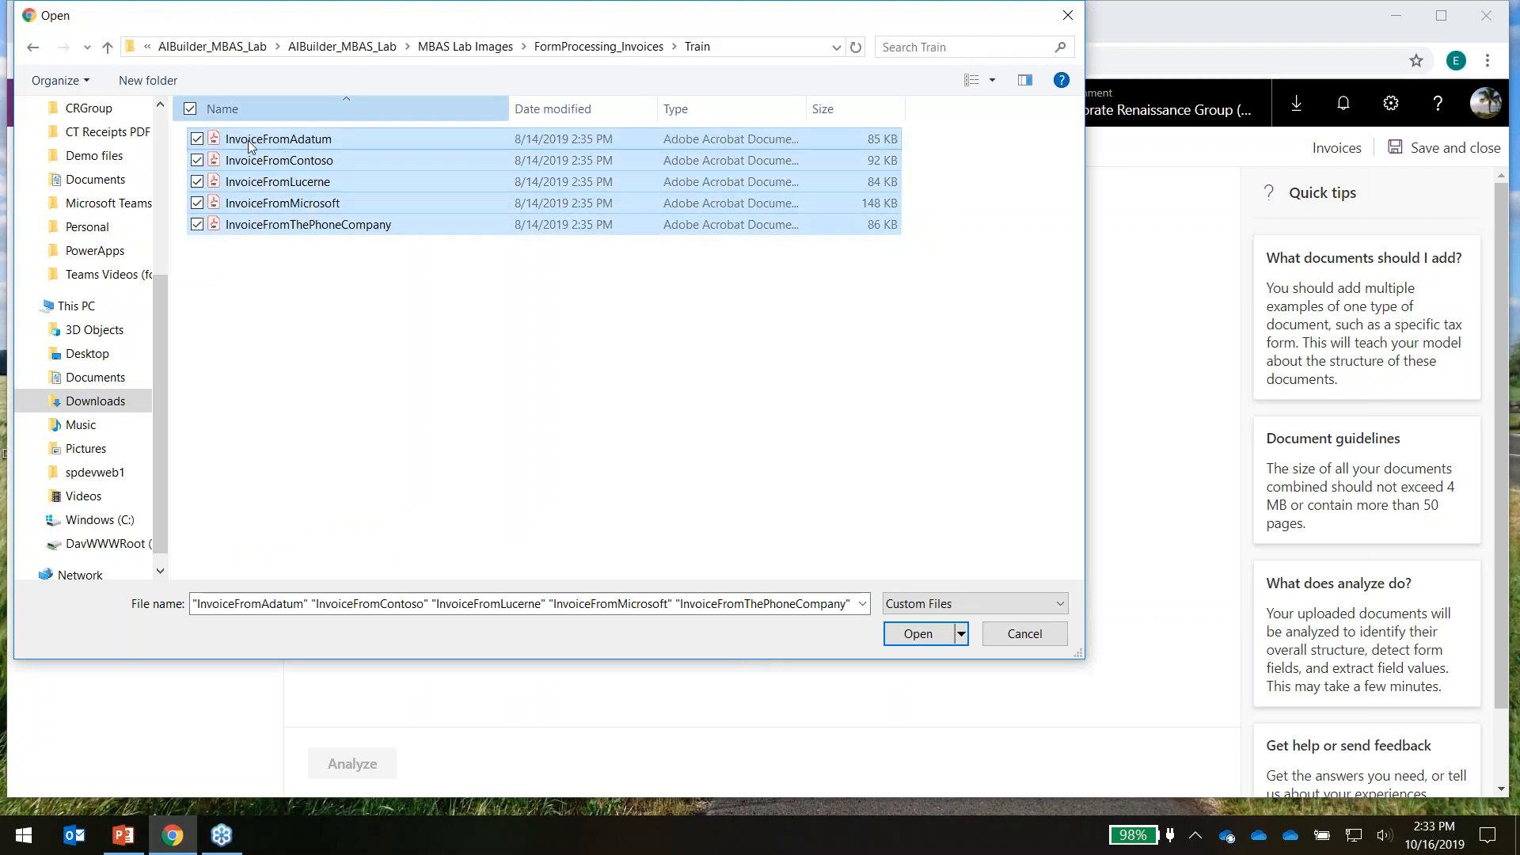
click(914, 634)
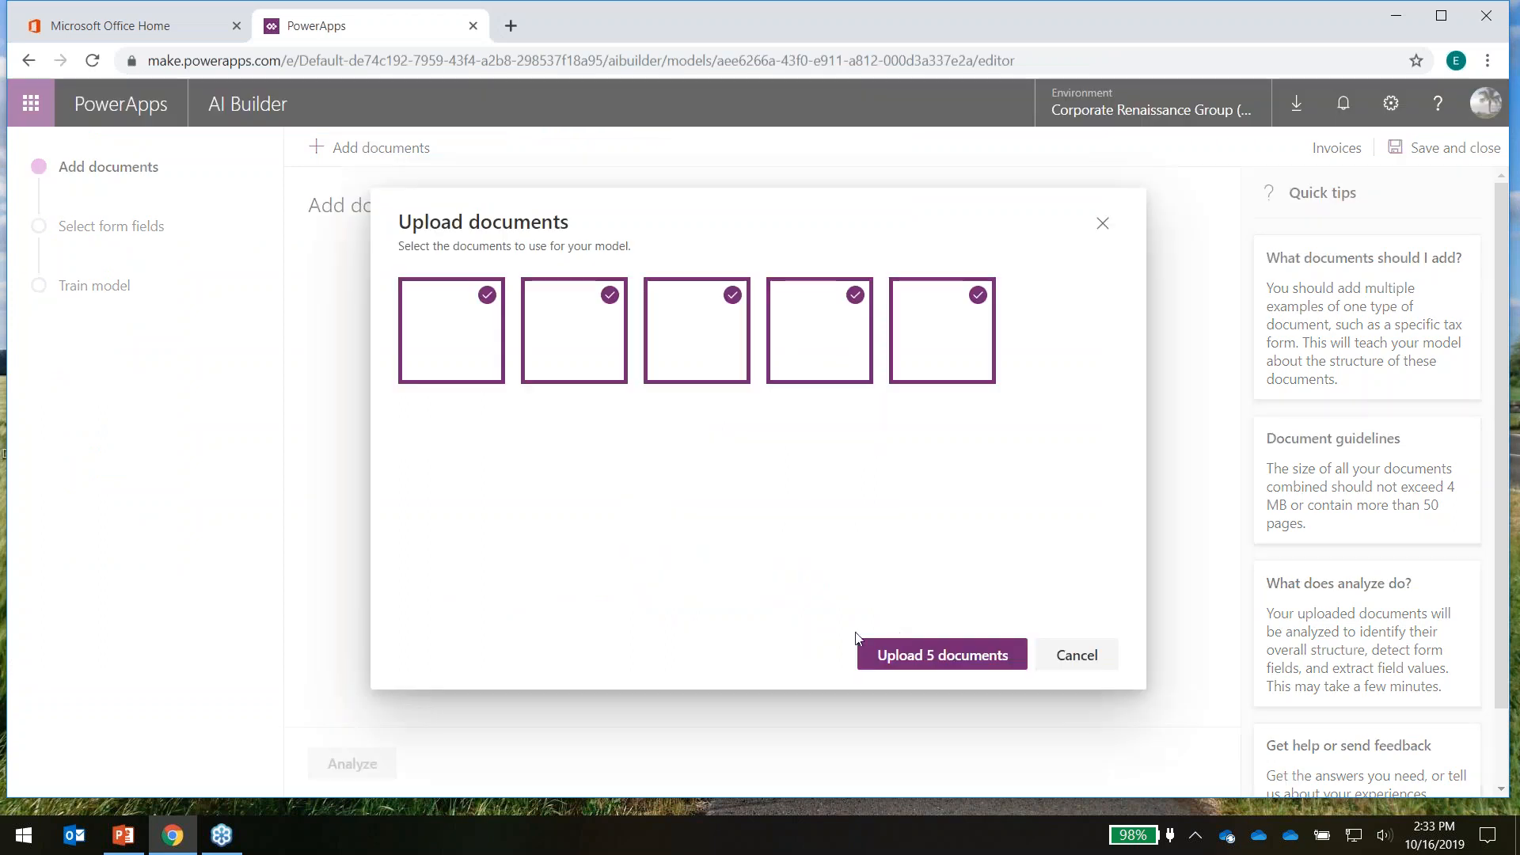
click(915, 658)
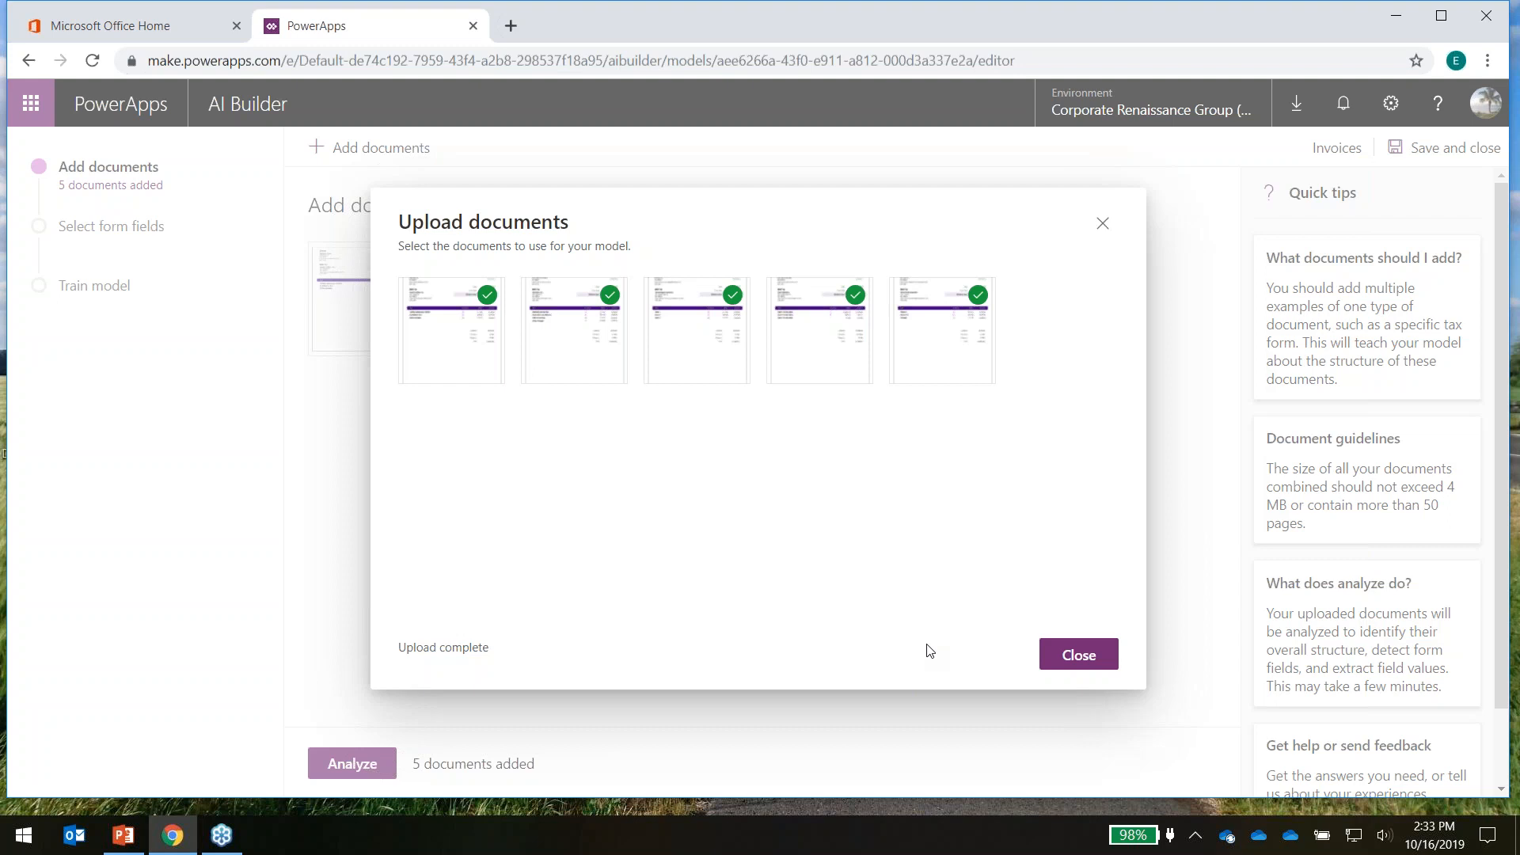
click(1084, 663)
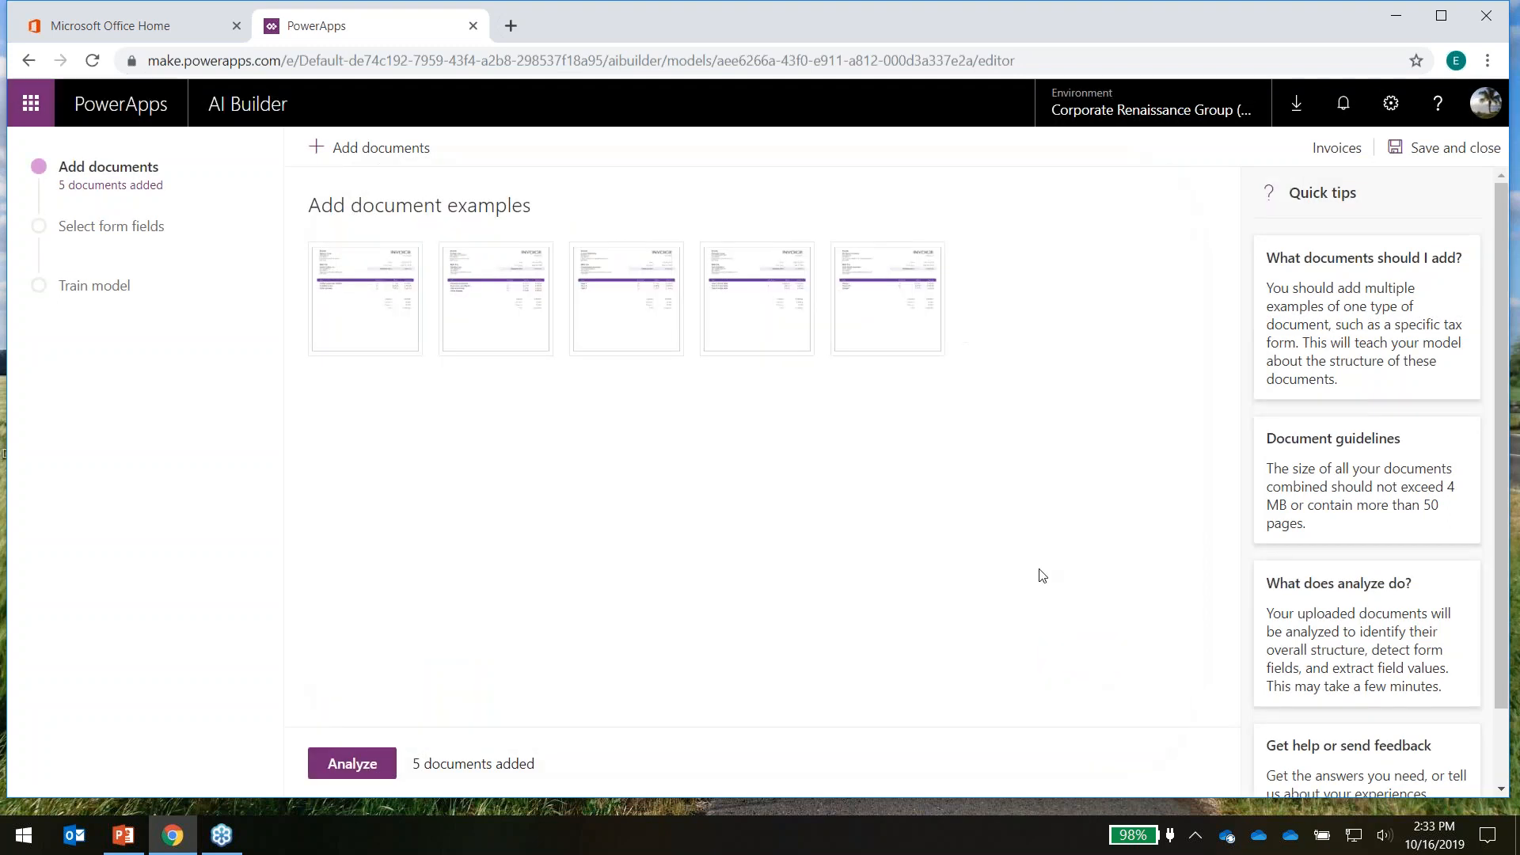
click(331, 768)
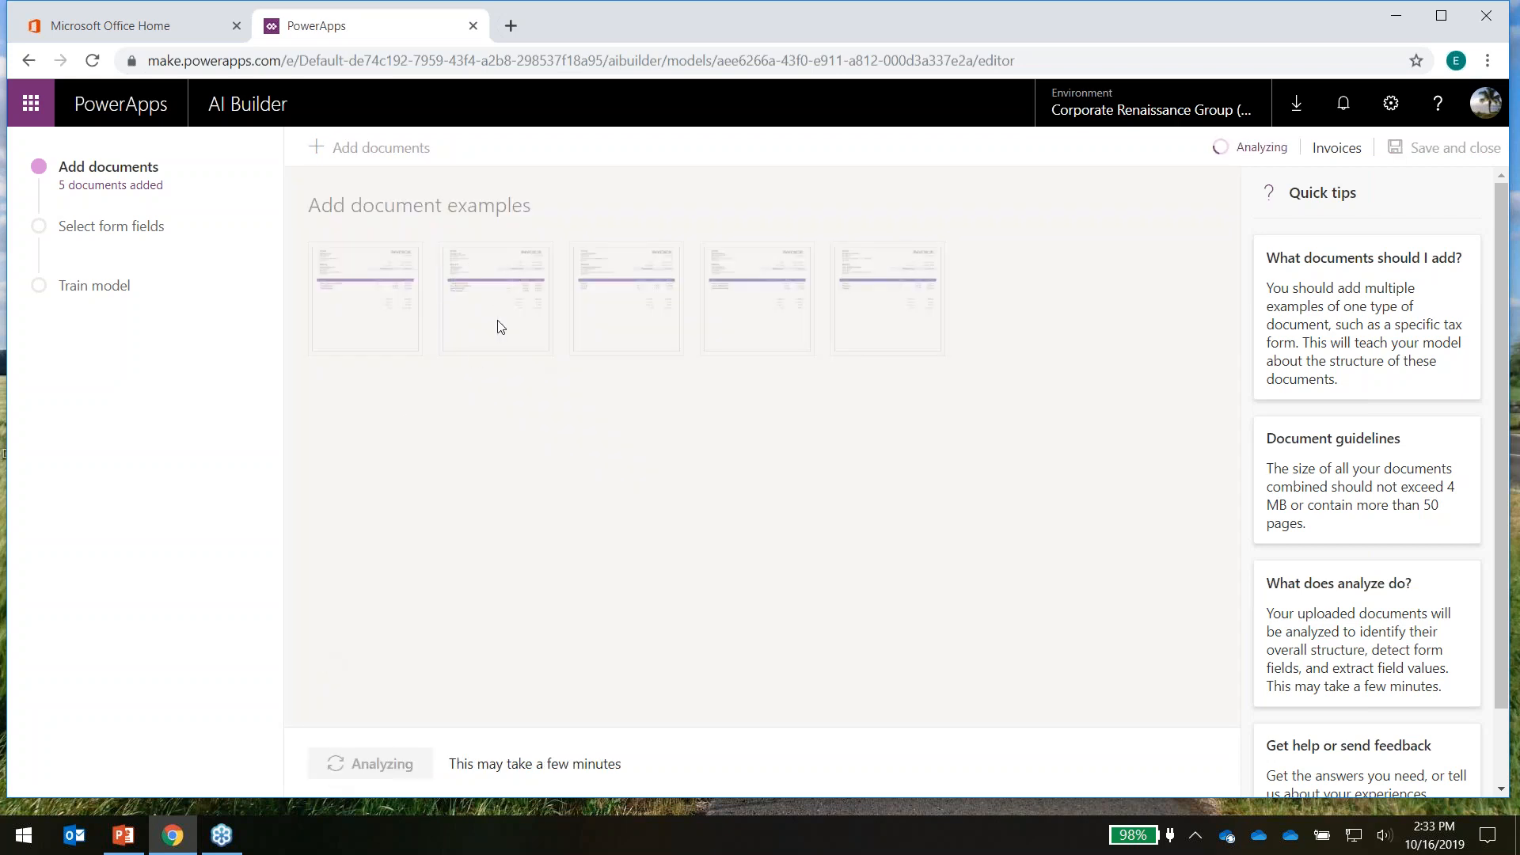
Switch to File Explorer and browse from Downloads through AIBuilder_MBAS_Lab and MBAS Lab Images to the FormProcessing_Invoices Train folder
click(26, 836)
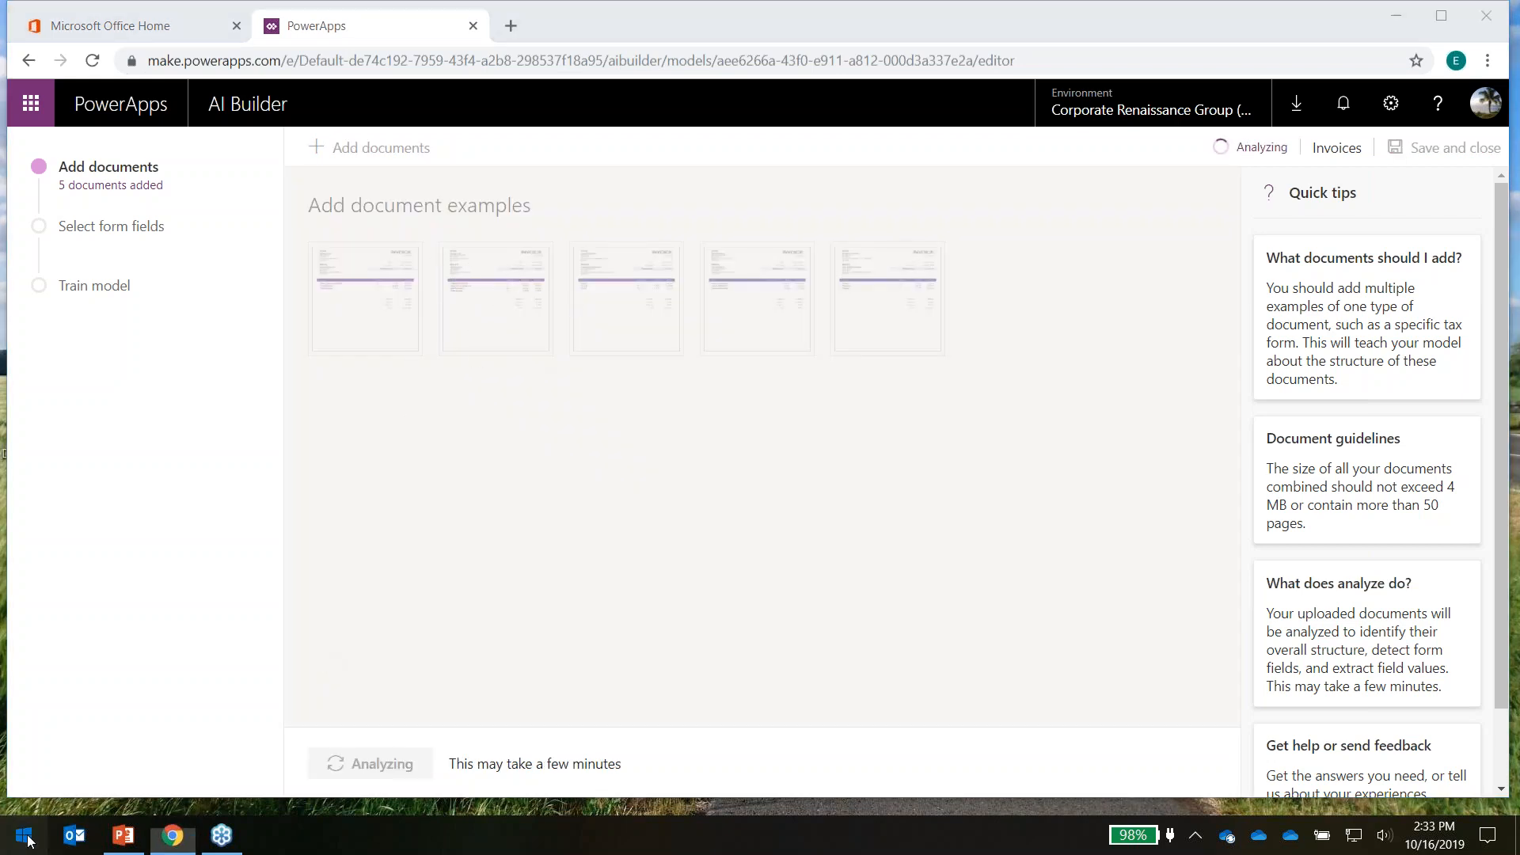
click(466, 791)
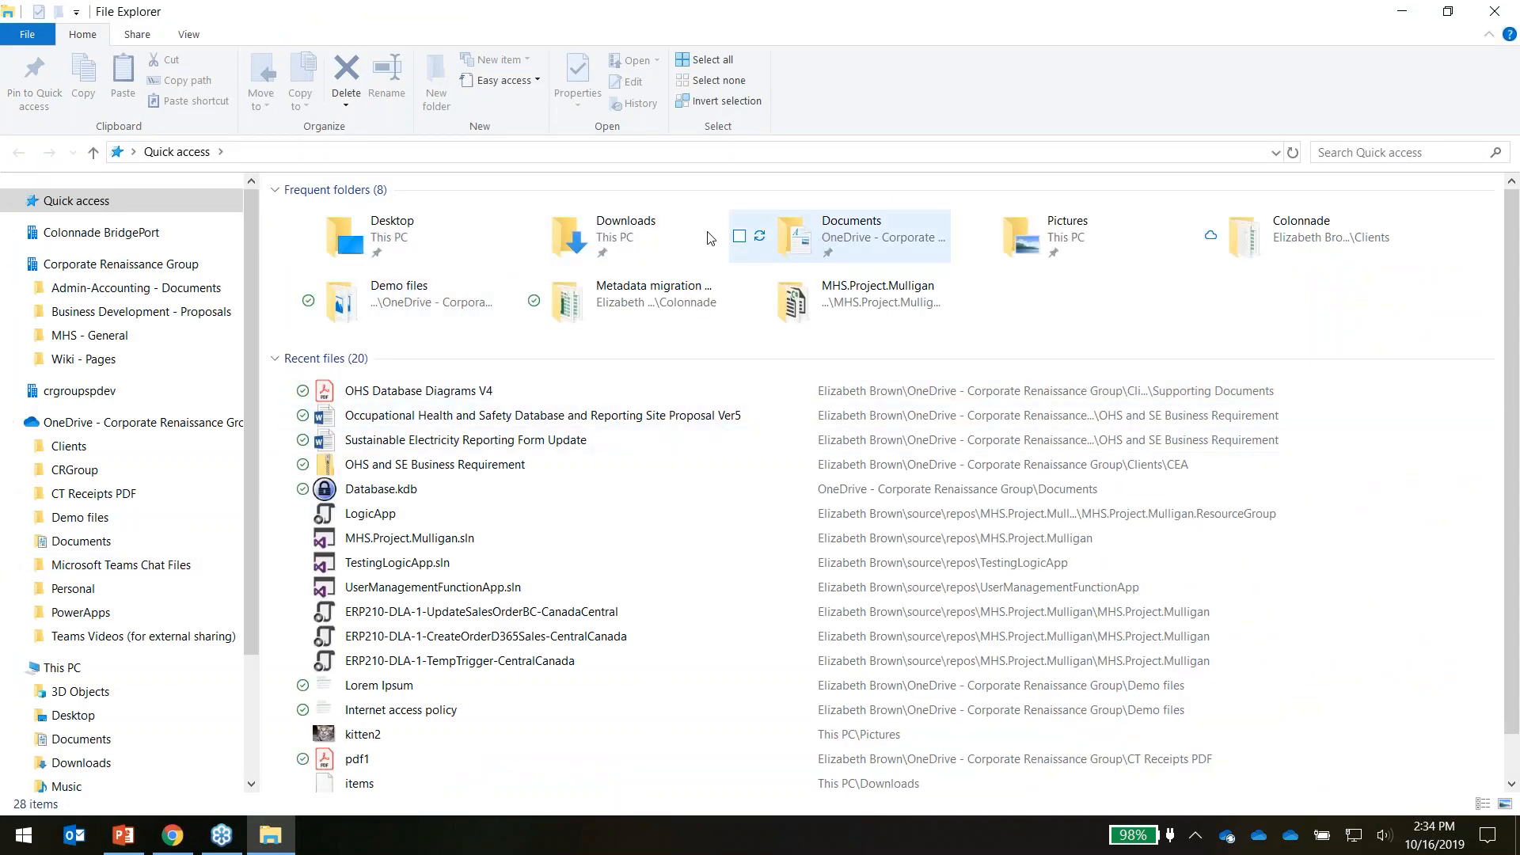
double_click(625, 236)
click(358, 238)
double_click(358, 238)
click(346, 227)
double_click(346, 228)
click(346, 226)
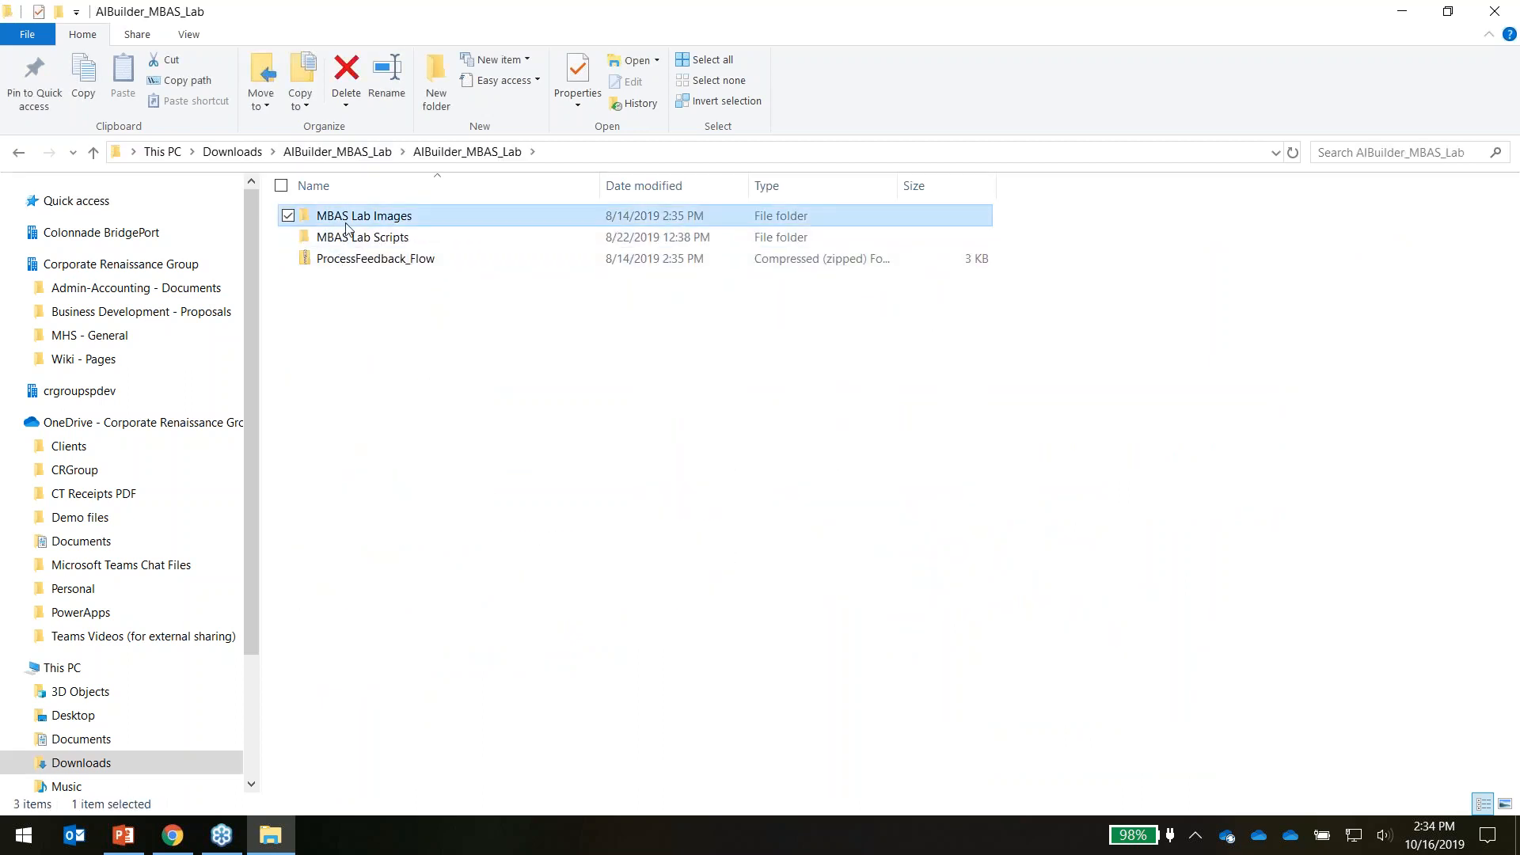
double_click(346, 225)
click(350, 241)
double_click(349, 241)
click(333, 236)
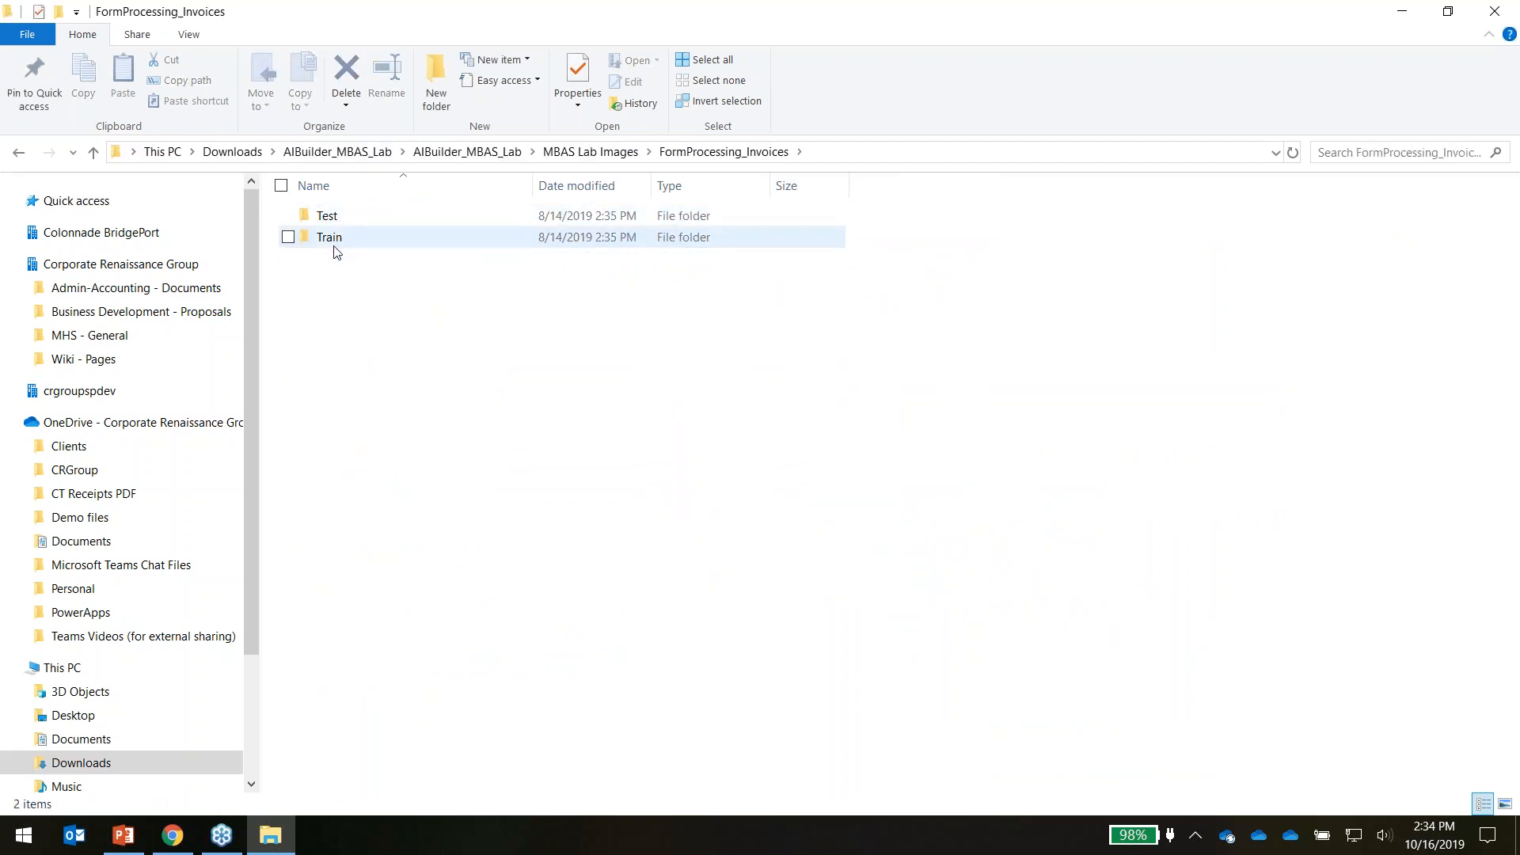
double_click(333, 237)
Open the InvoiceFromAdatum PDF, examine its header, line items and totals, and return to the Train folder
click(356, 220)
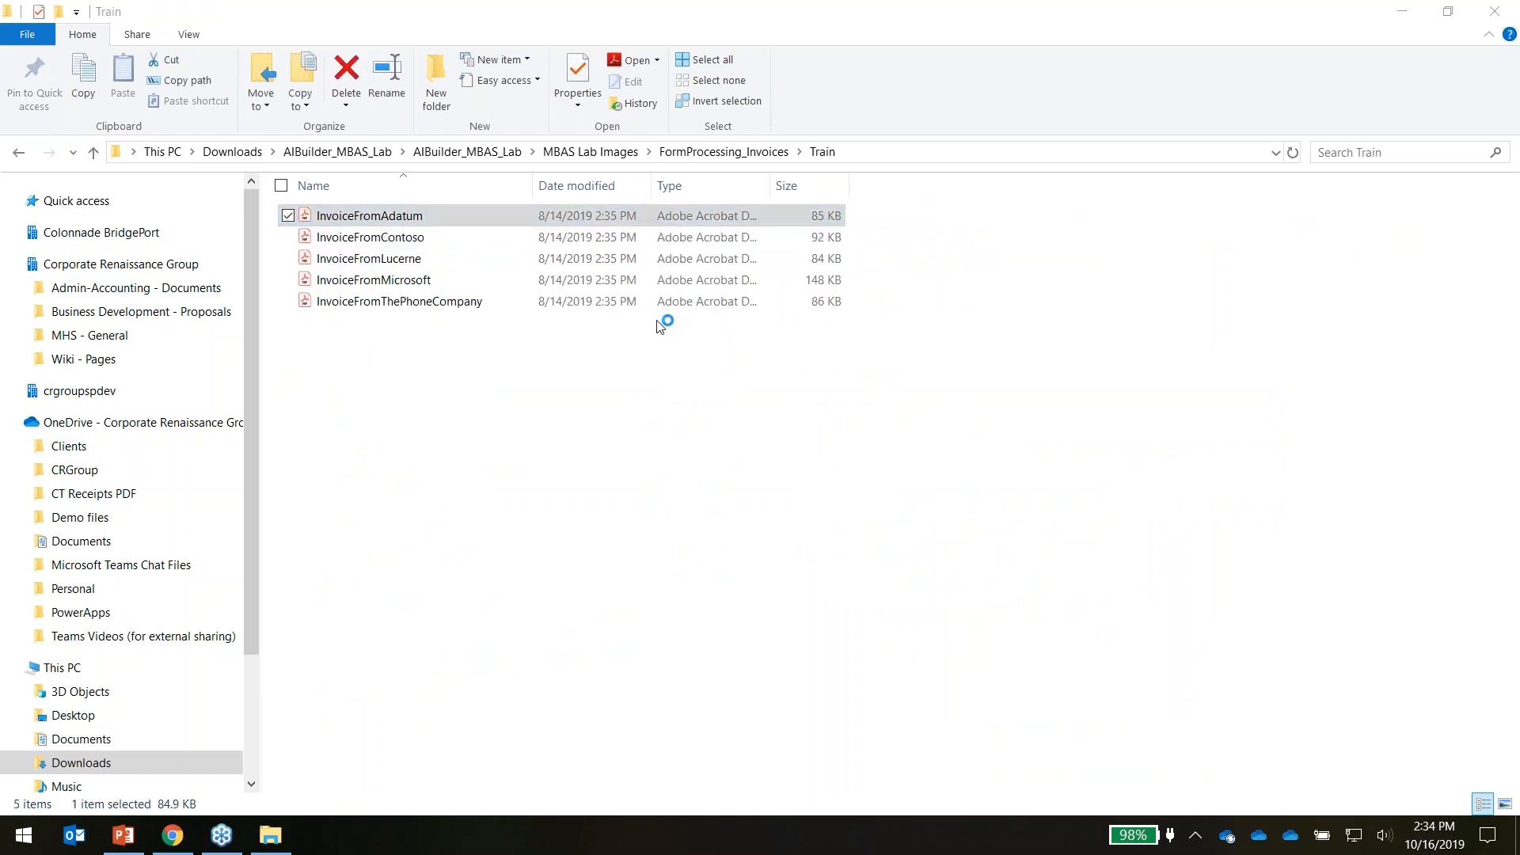
scroll(443, 325, down, 2)
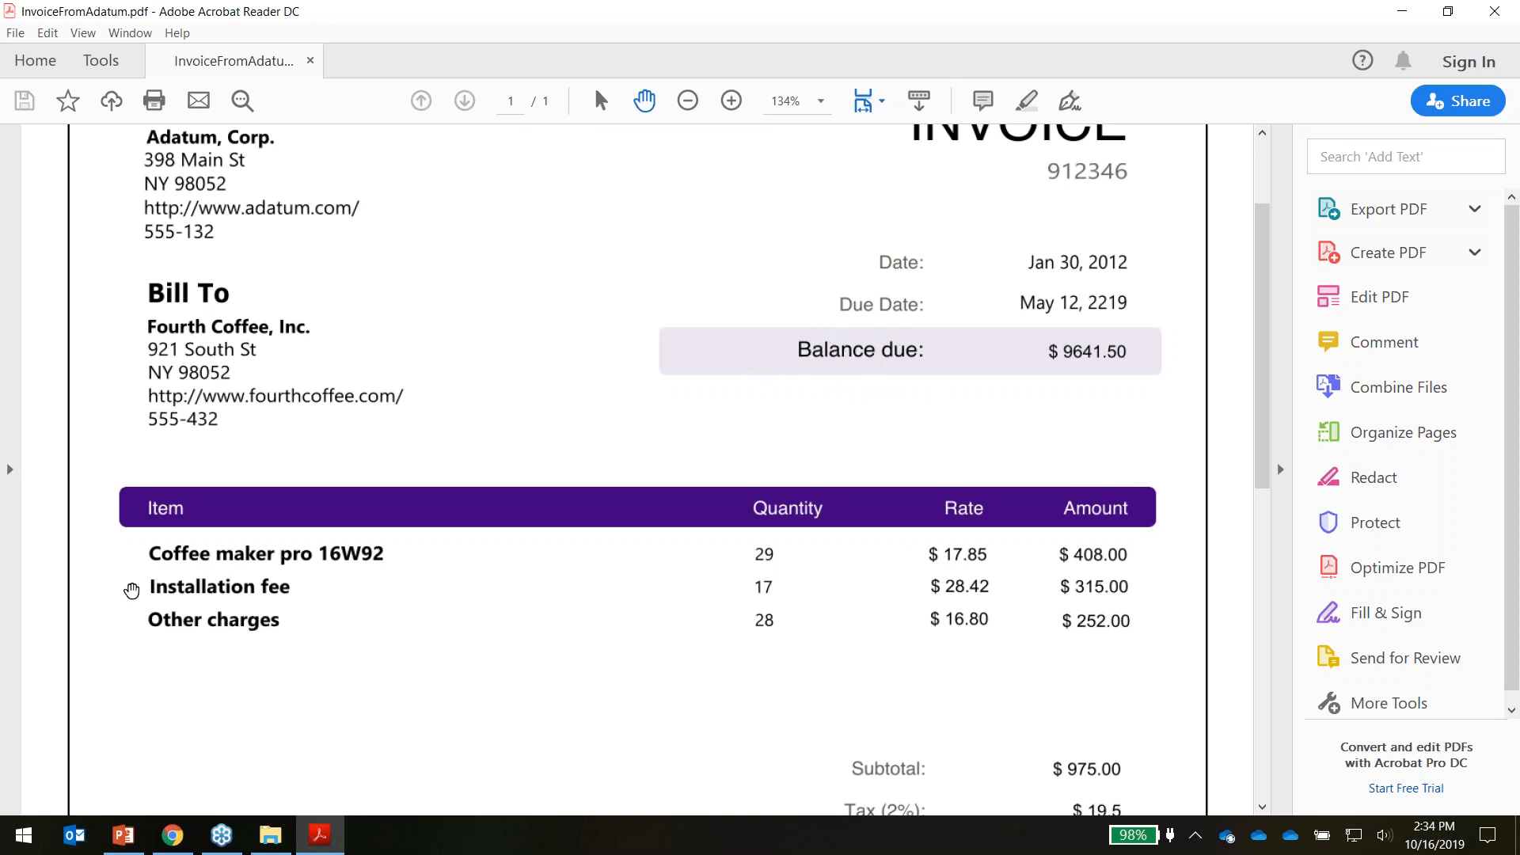
scroll(752, 554, up, 2)
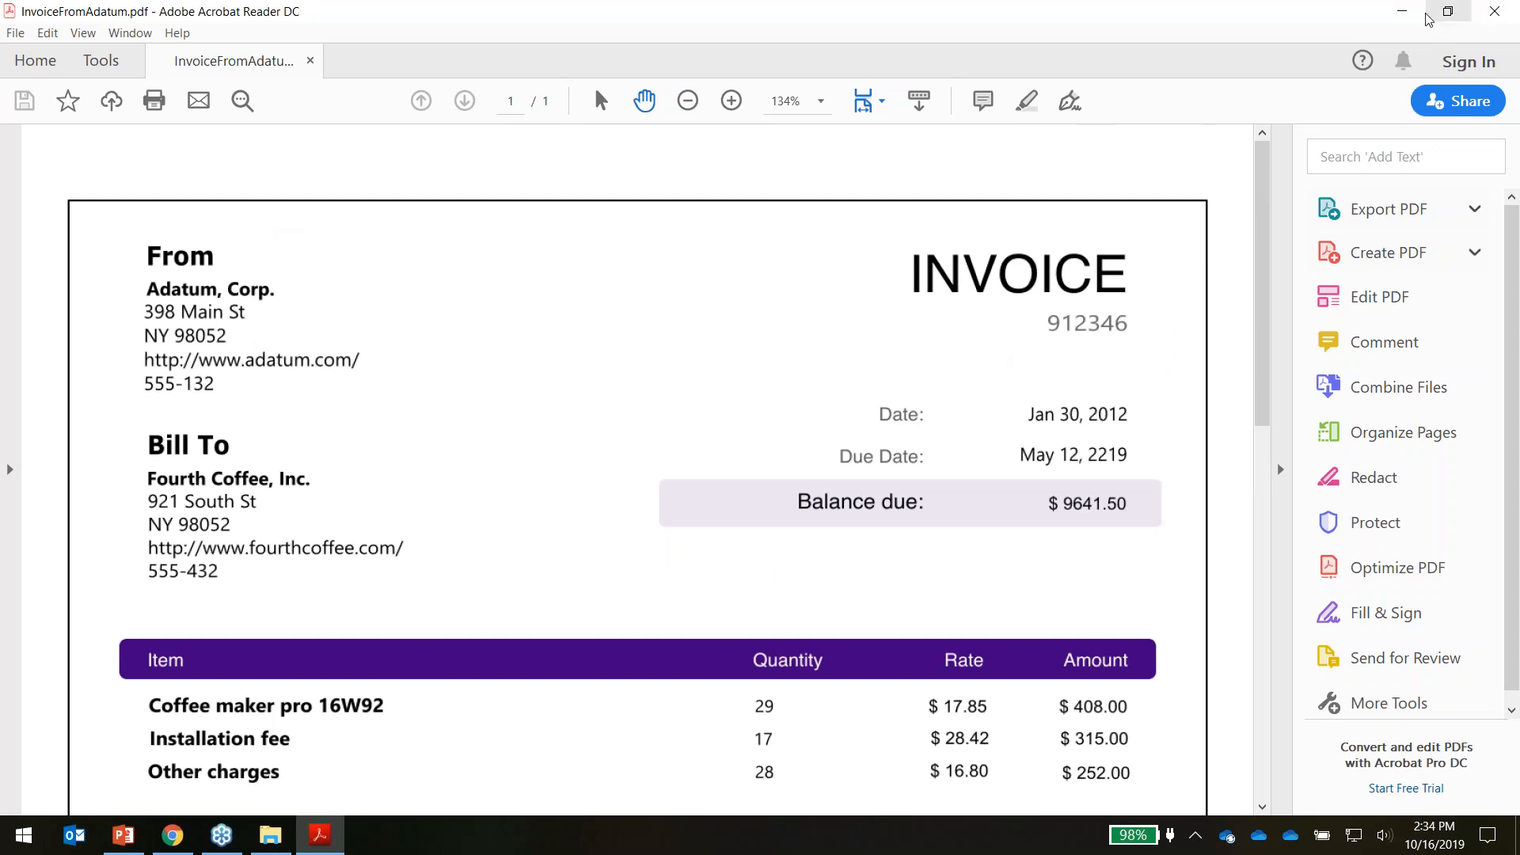
click(1401, 11)
Open the InvoiceFromLucerne PDF to compare its layout, close all open PDFs and return to the AI Builder model in the browser
click(382, 265)
double_click(381, 267)
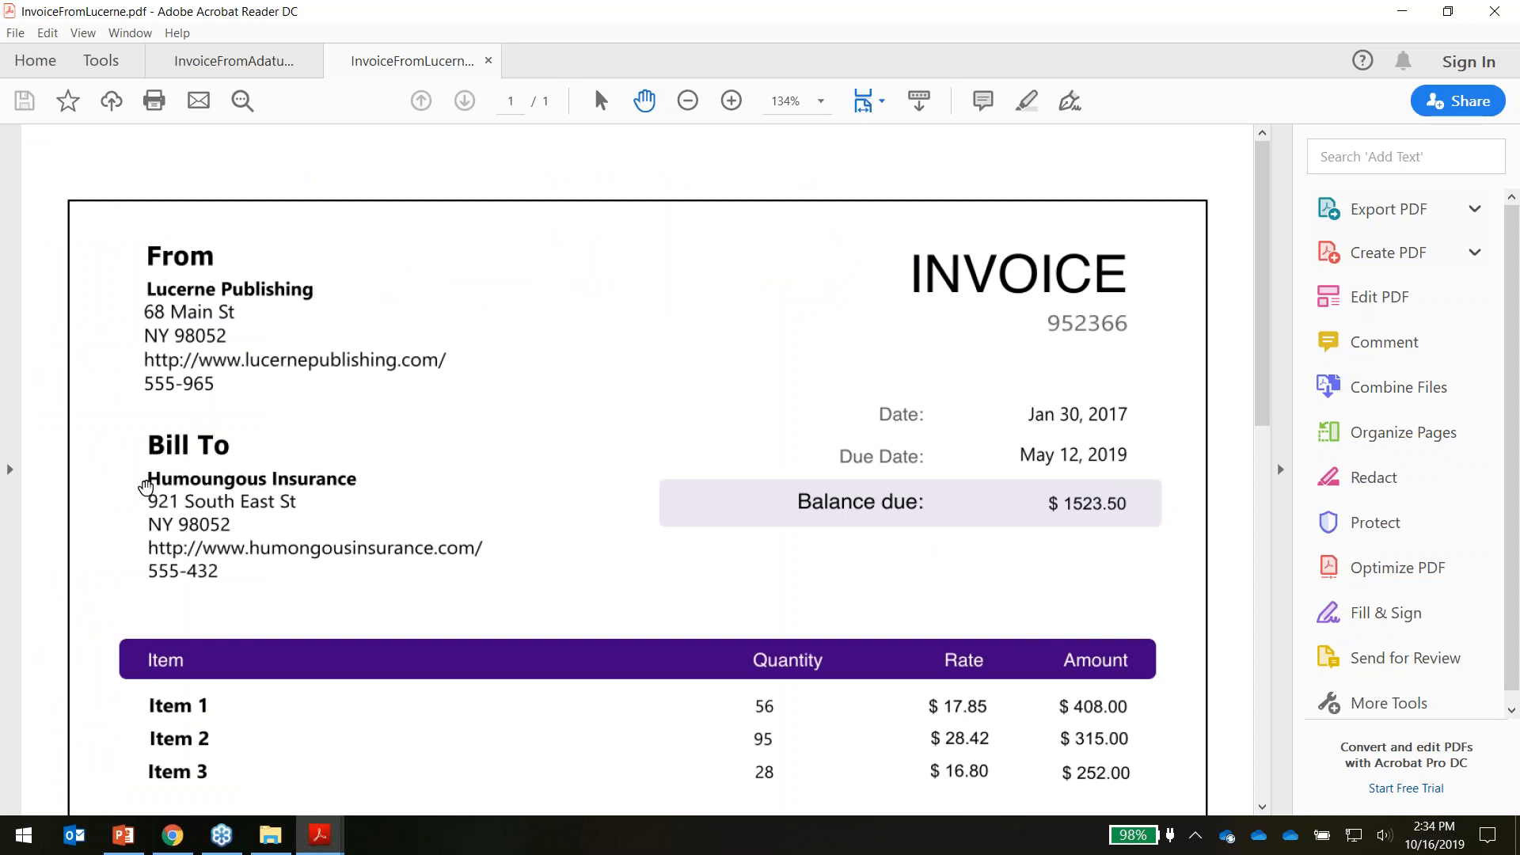
click(1502, 10)
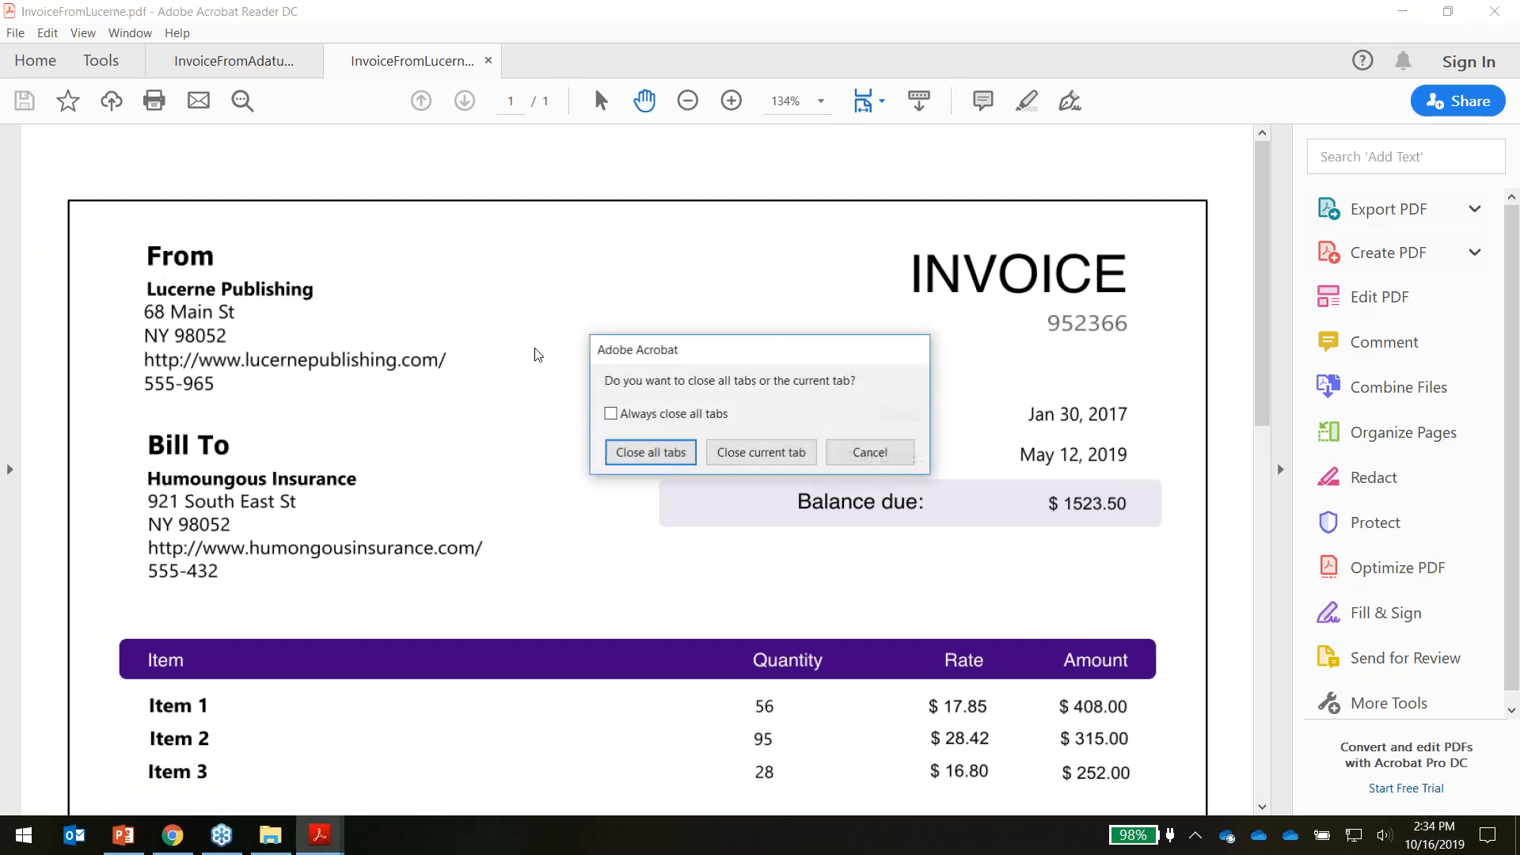
click(654, 453)
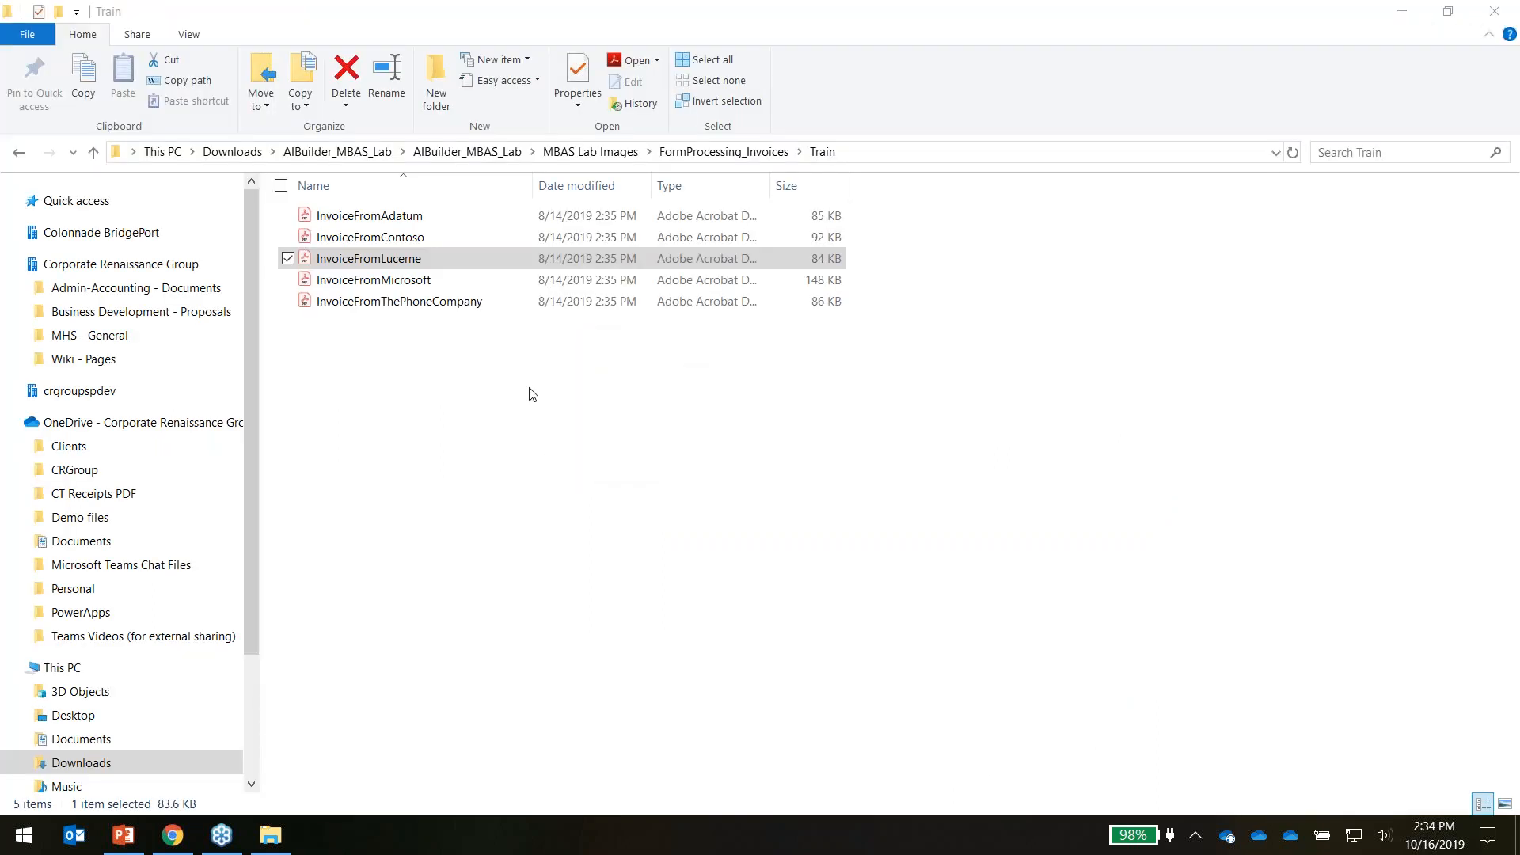
click(1401, 11)
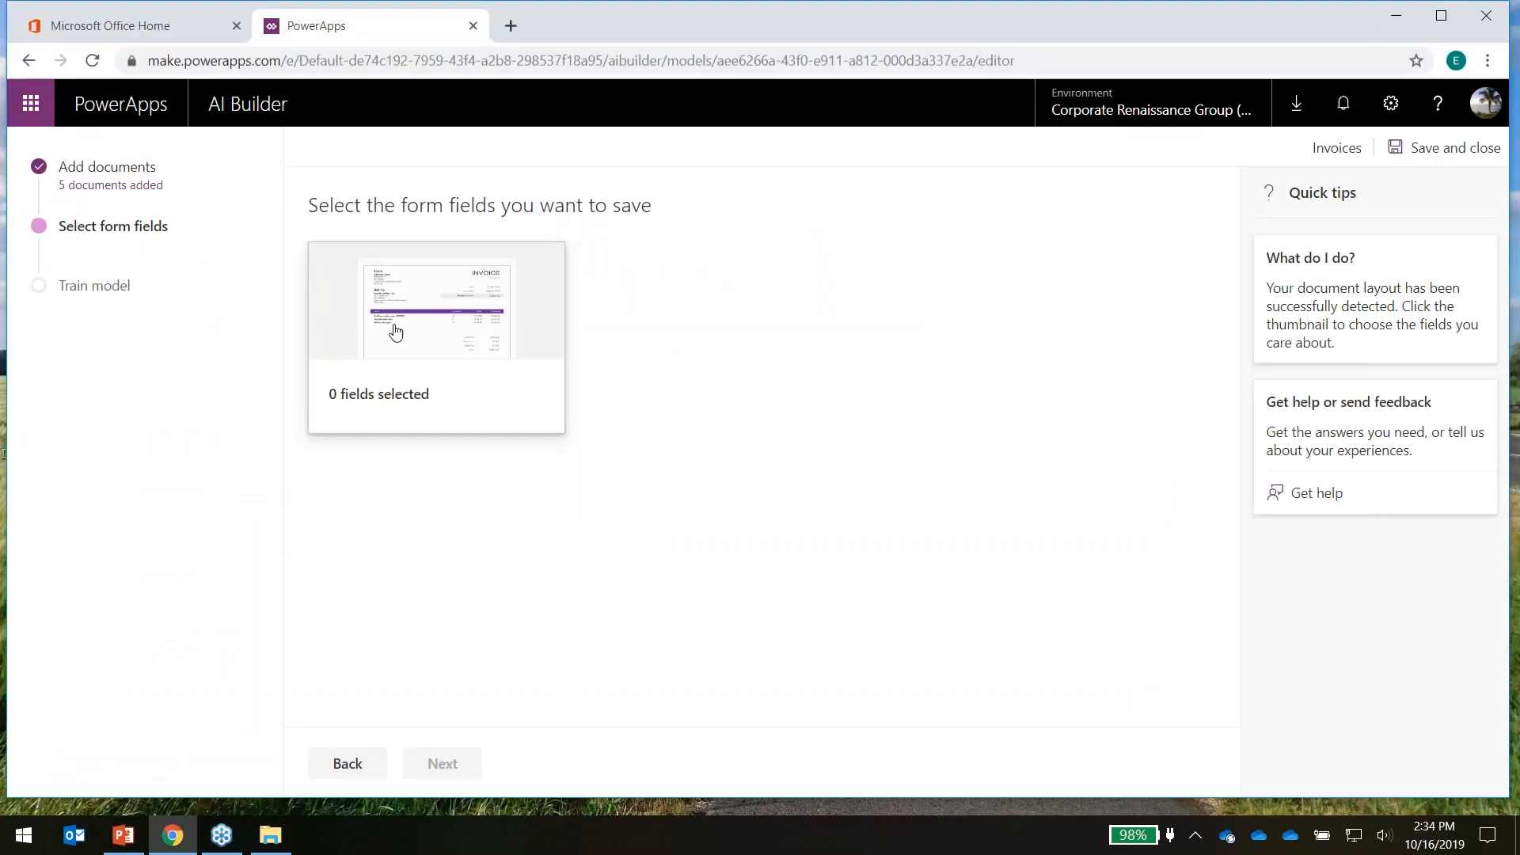
Open the detected invoice form with all its fields listed and select INVOICE, Date, Bill To, Due Date and Balance due
click(462, 306)
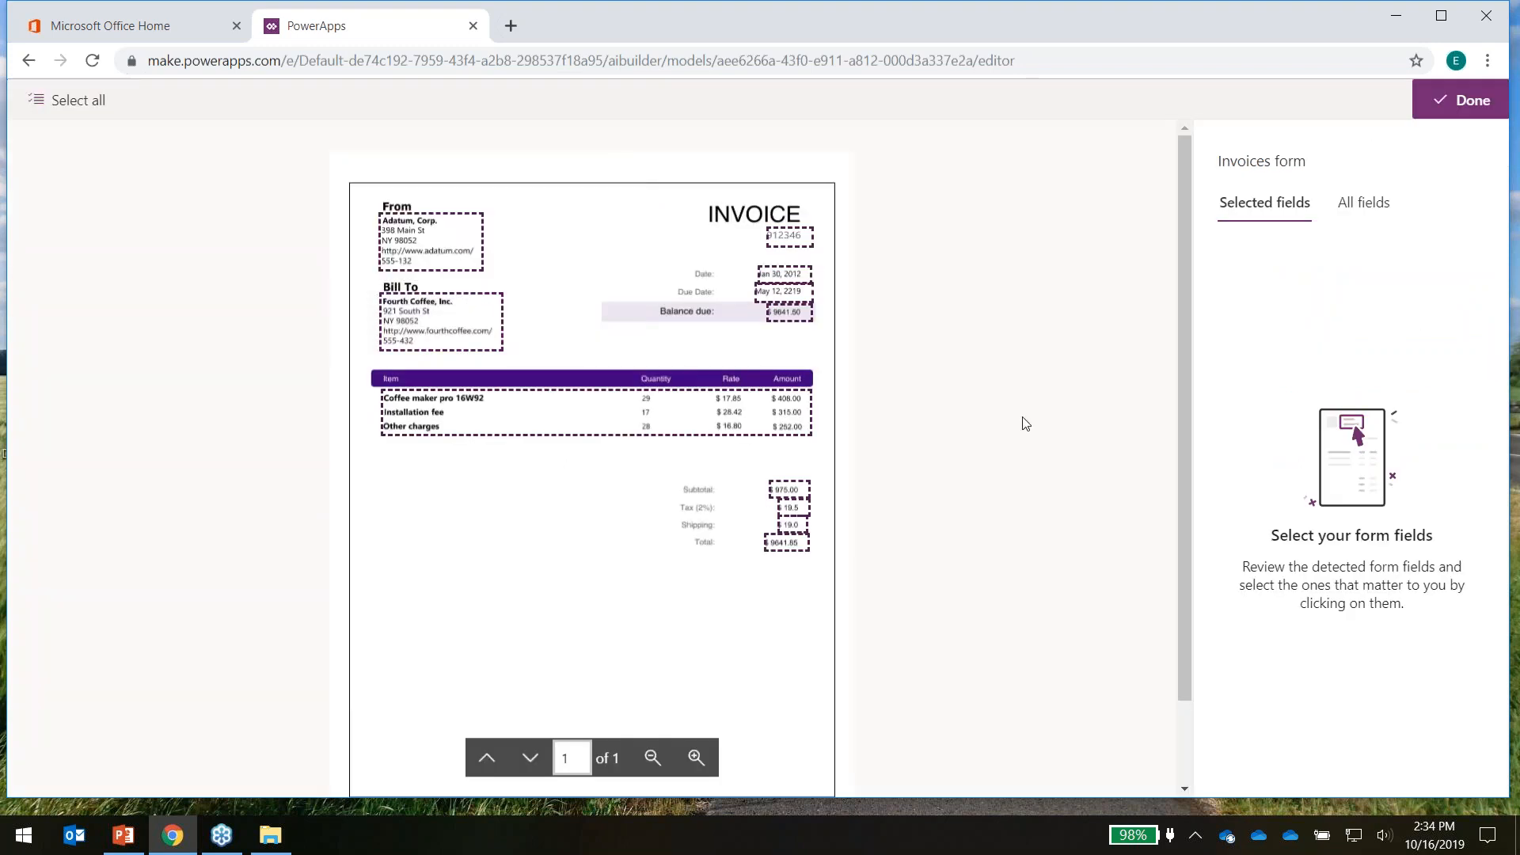
click(1360, 221)
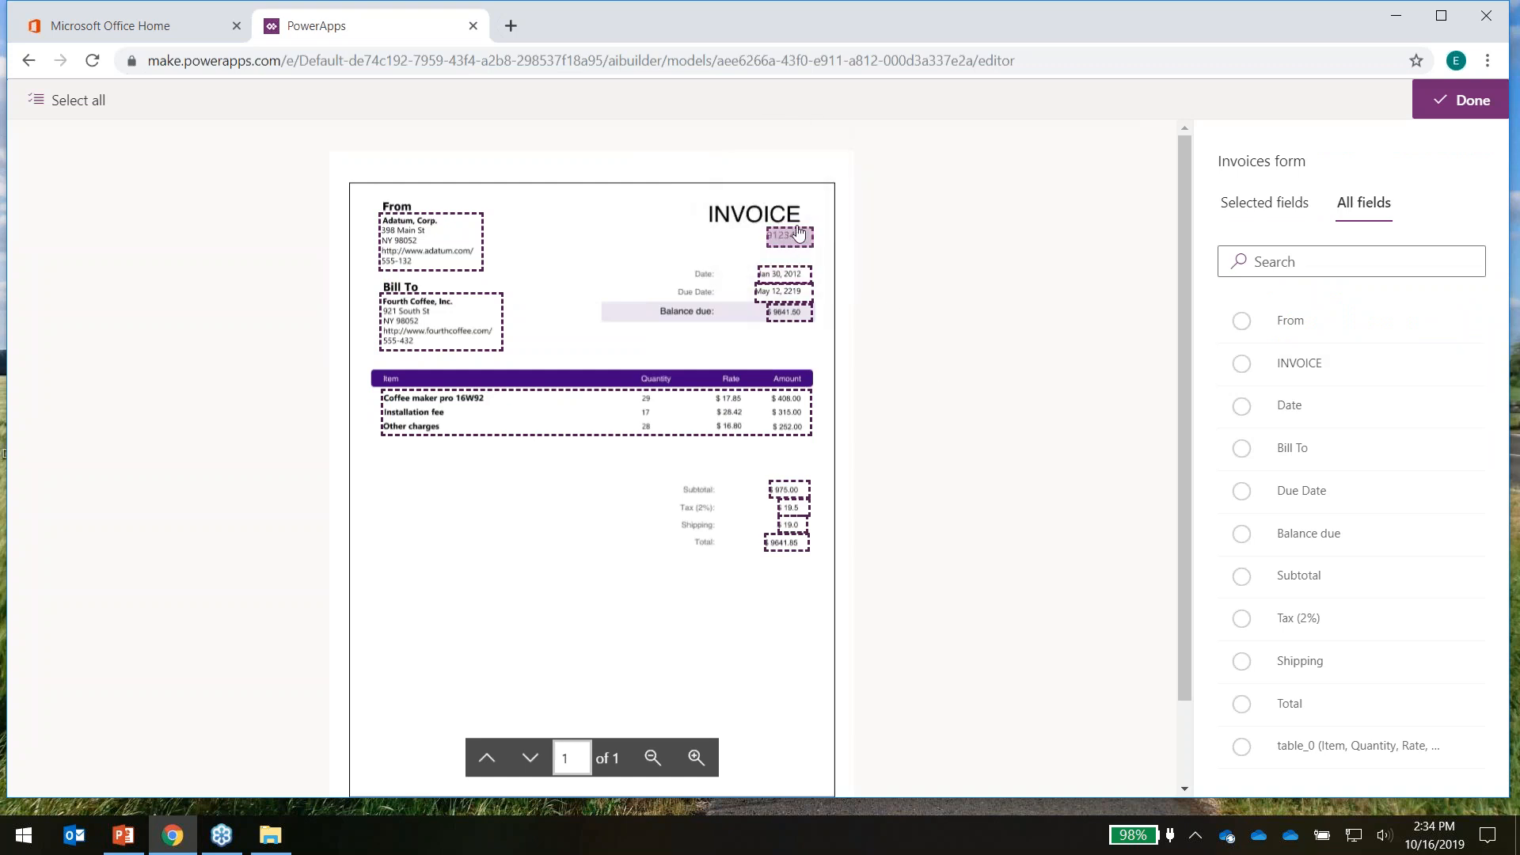
mouse_move(794, 229)
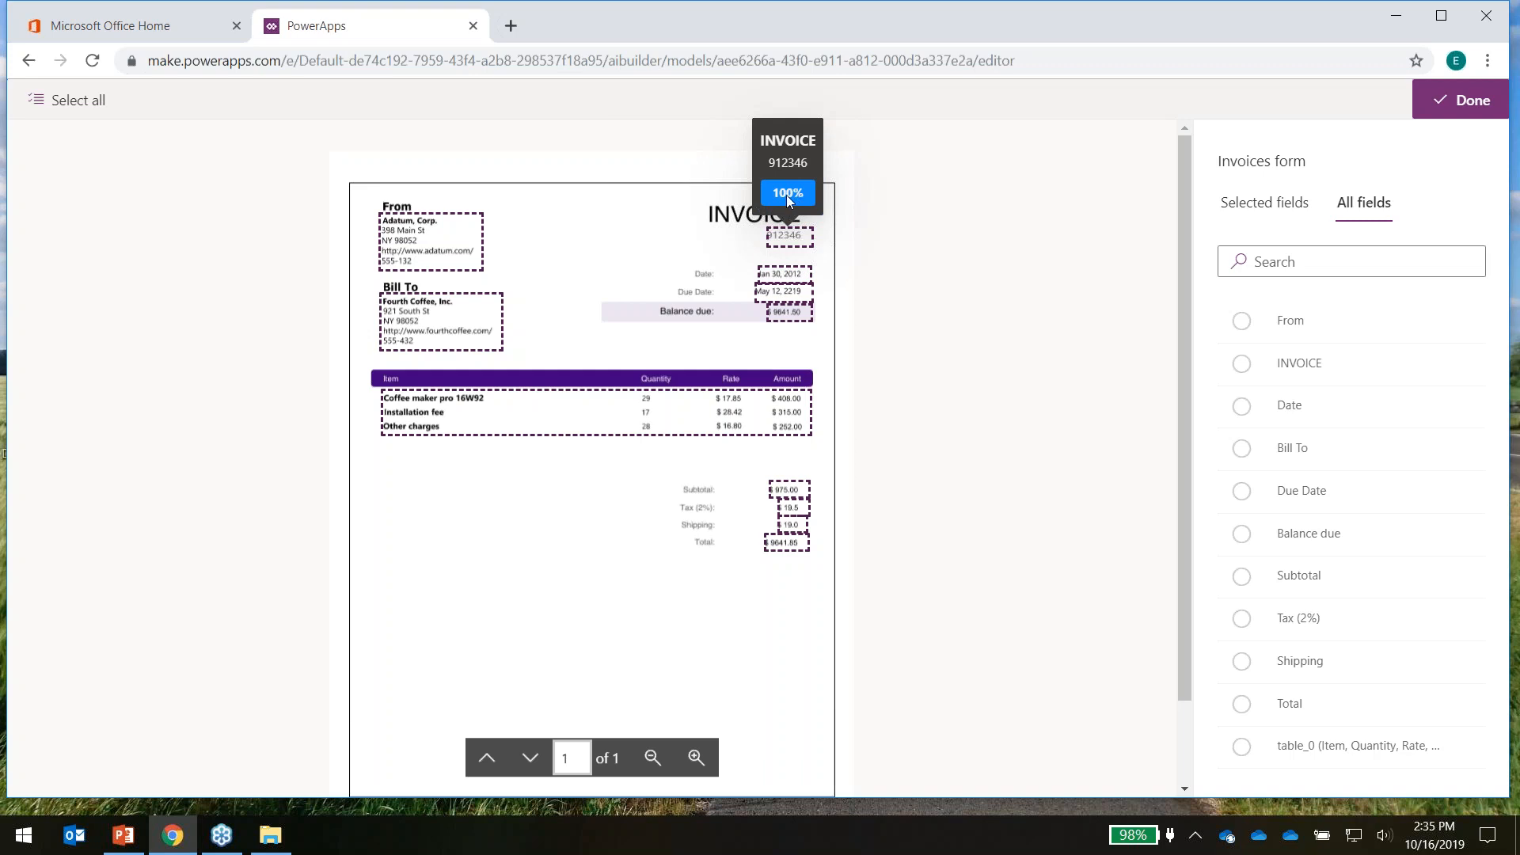
click(1241, 363)
click(1241, 409)
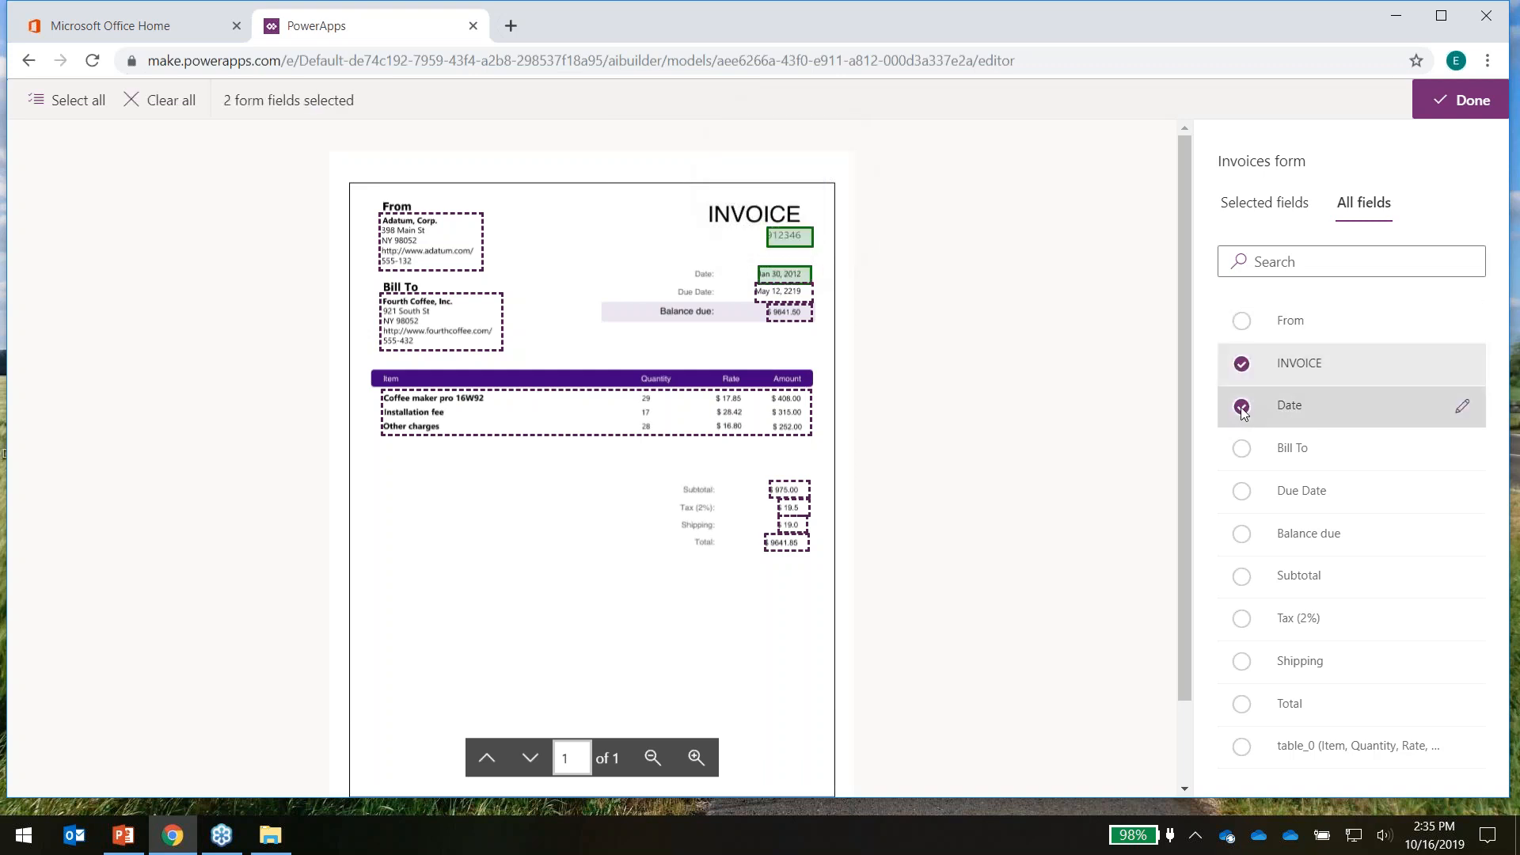
click(1243, 449)
click(1242, 492)
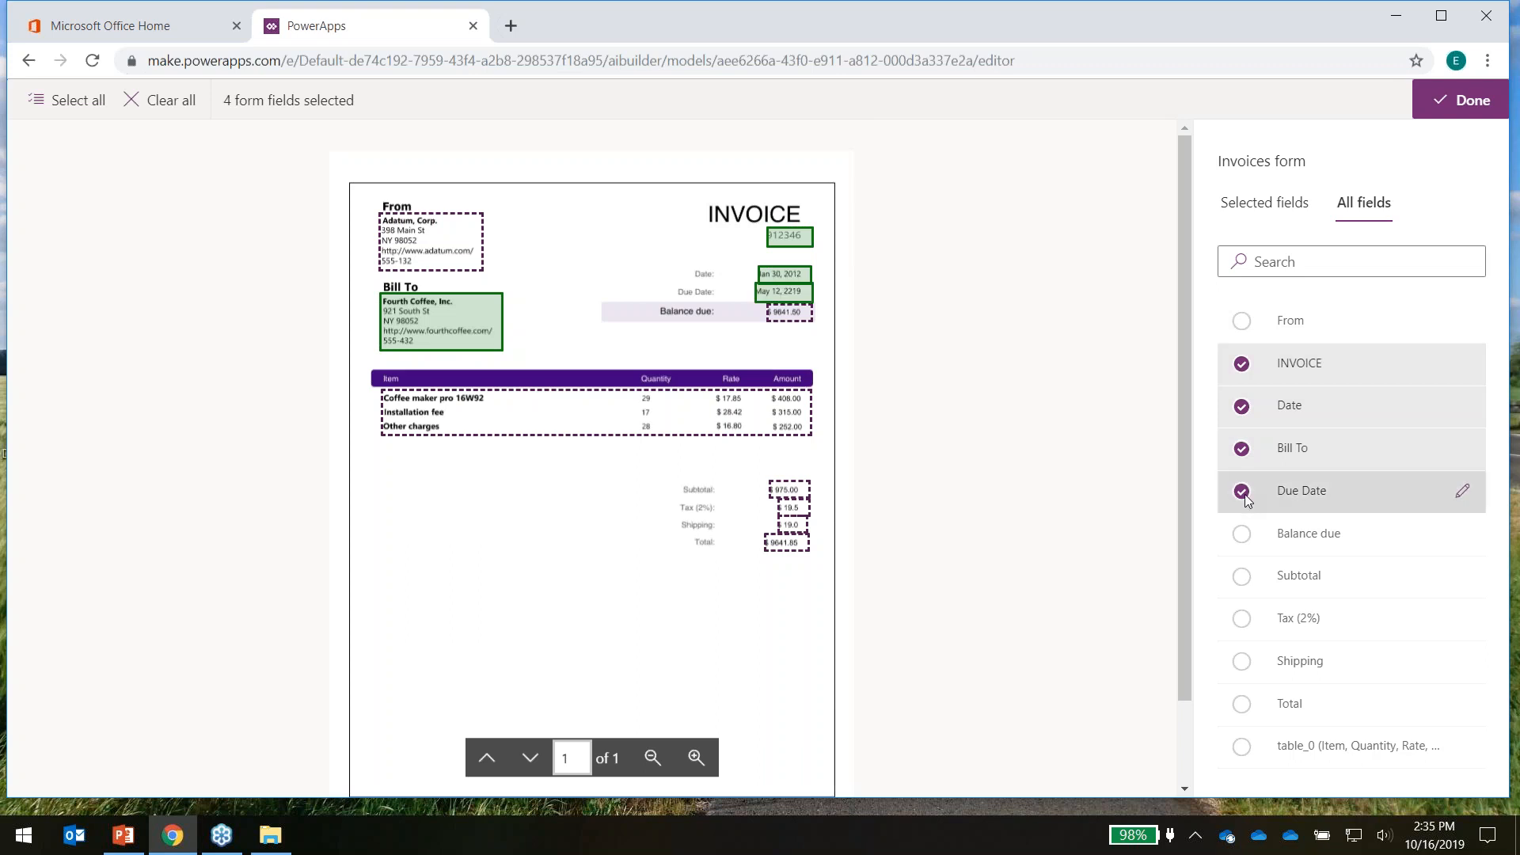
click(1248, 544)
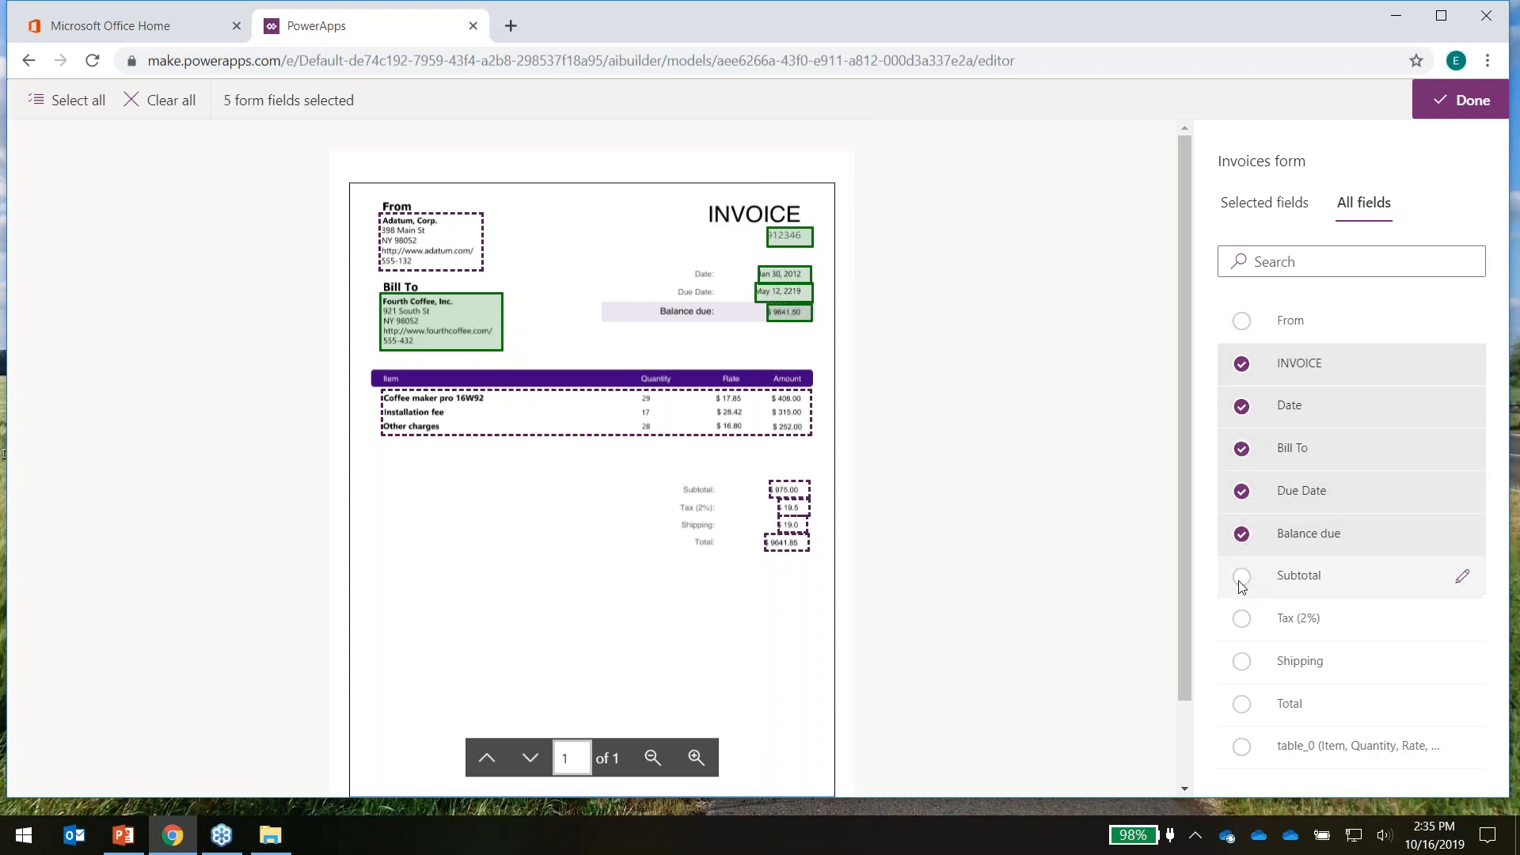
Add the Subtotal, Tax (2%), Shipping and Total fields to the selection and finish the field selection
click(1242, 581)
click(1241, 621)
click(1242, 665)
click(1239, 712)
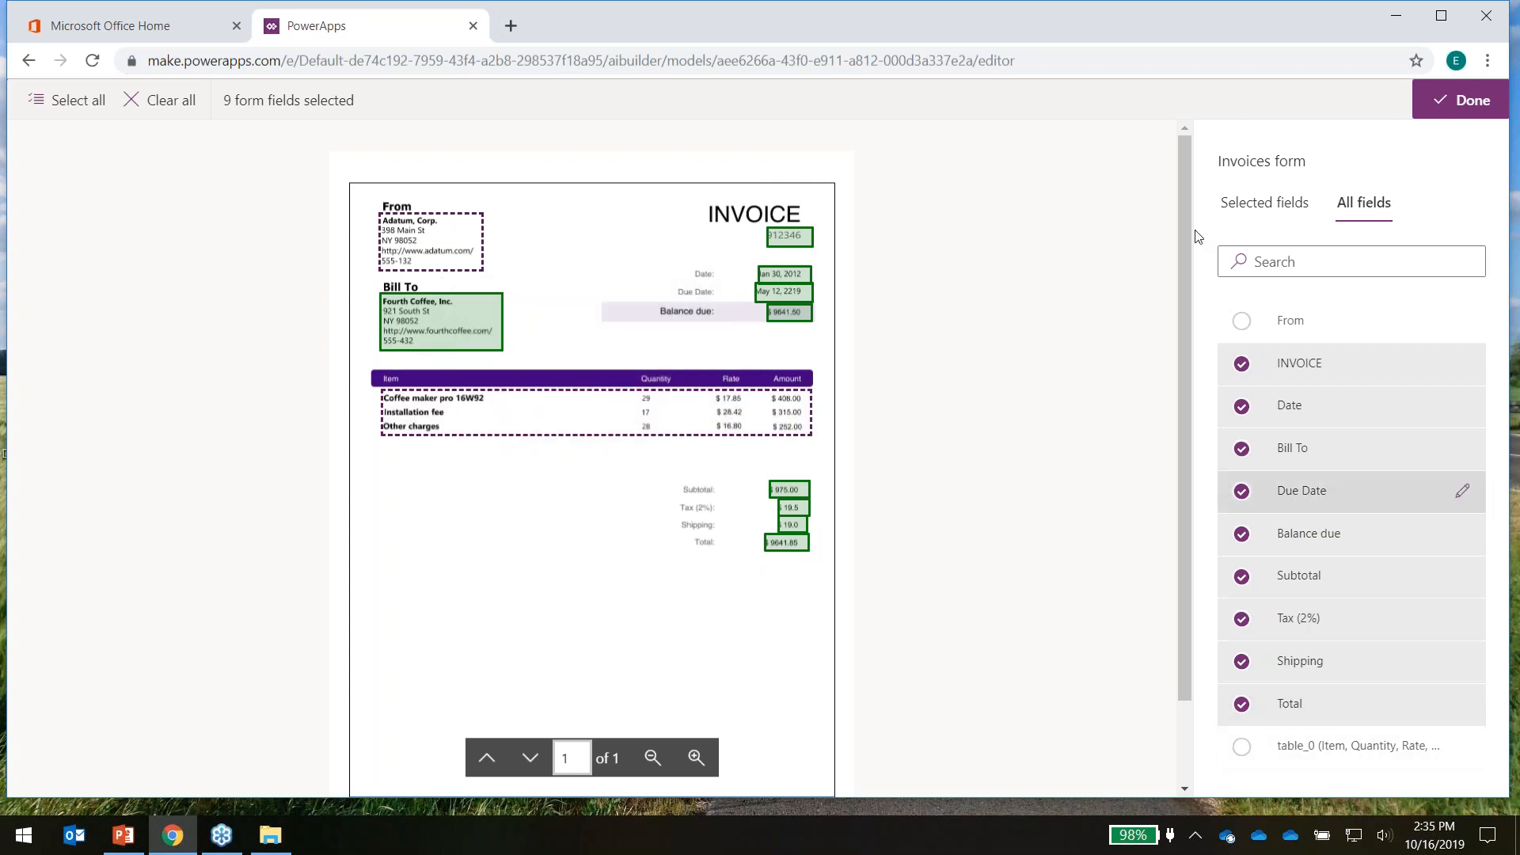
click(1458, 104)
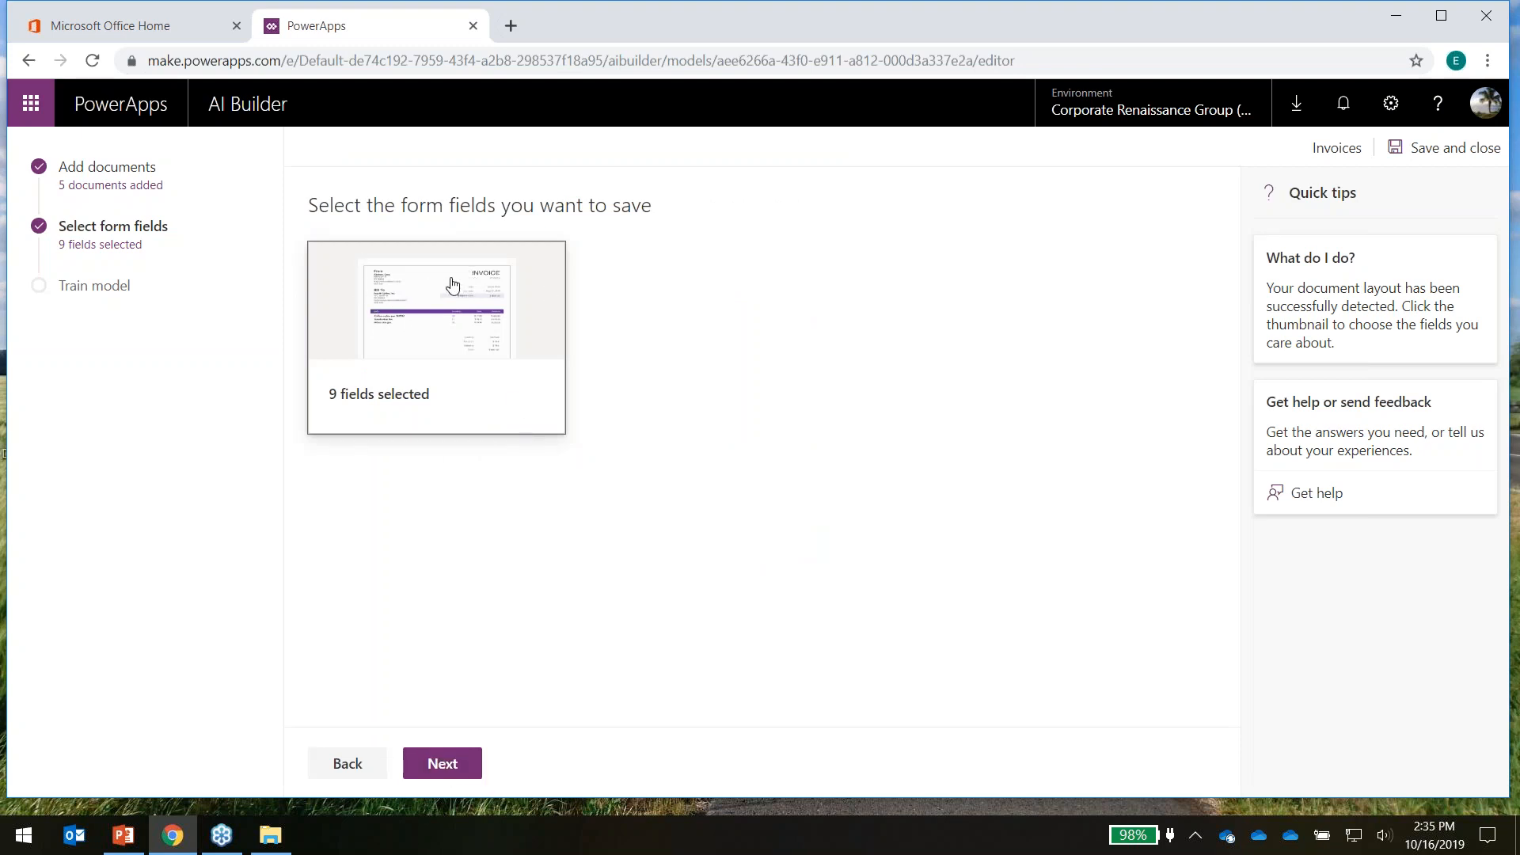
Proceed to training, train the Invoices model and open its details page
click(456, 764)
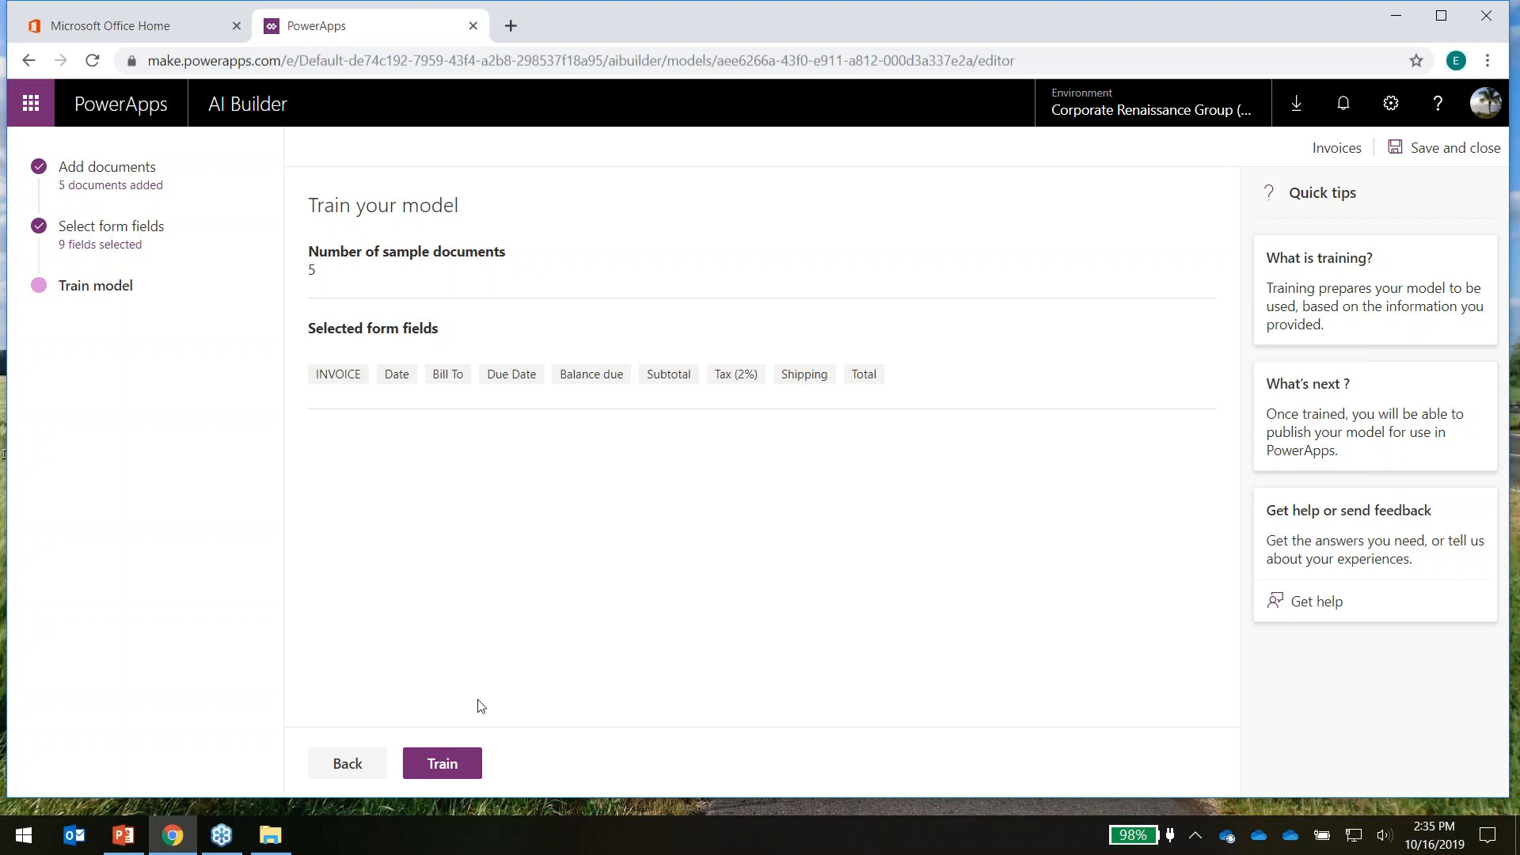
click(441, 762)
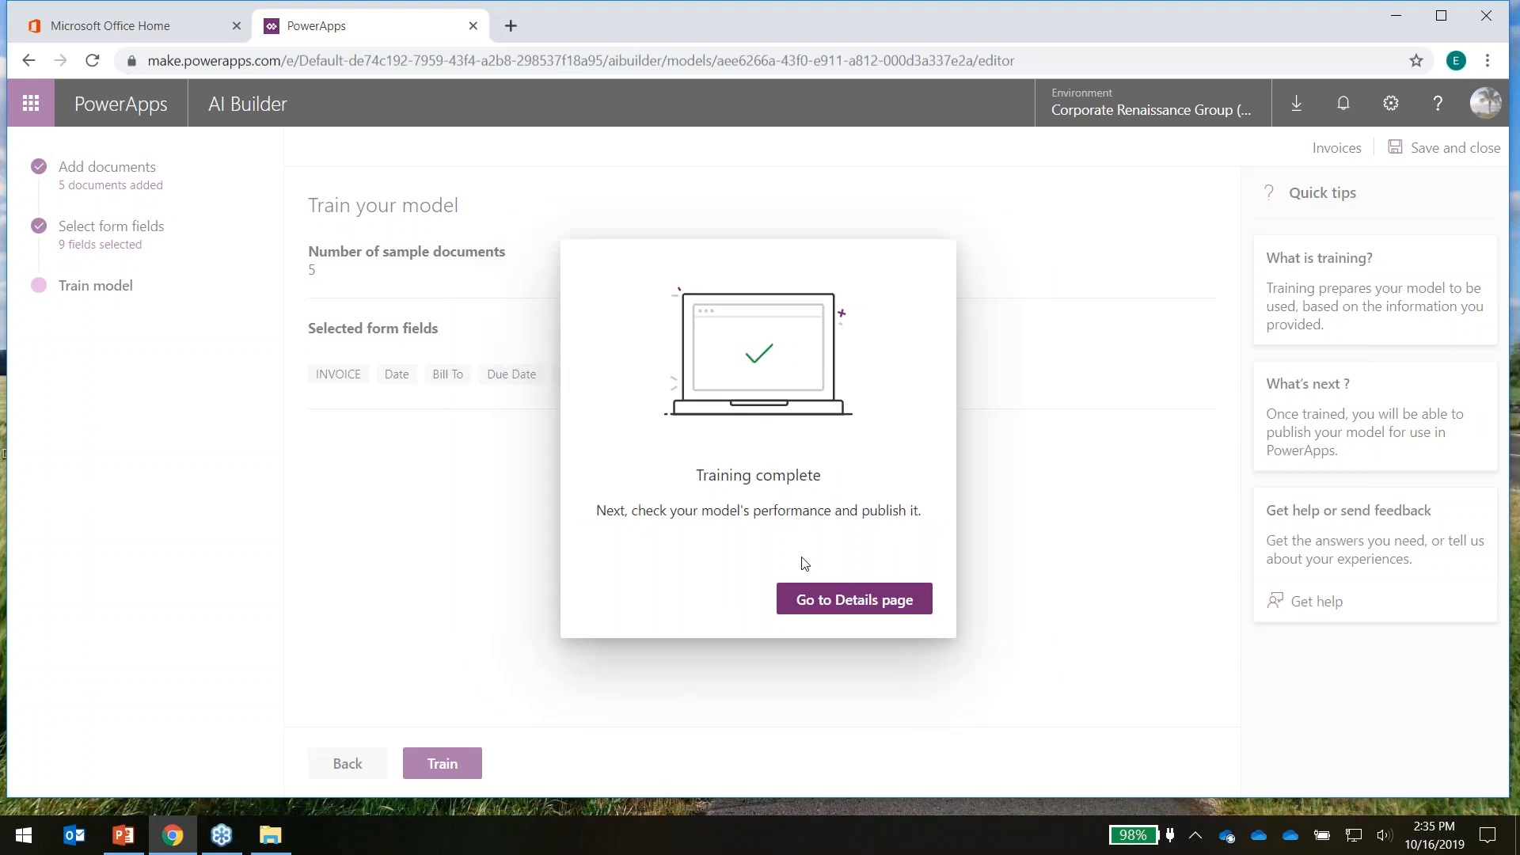
click(833, 602)
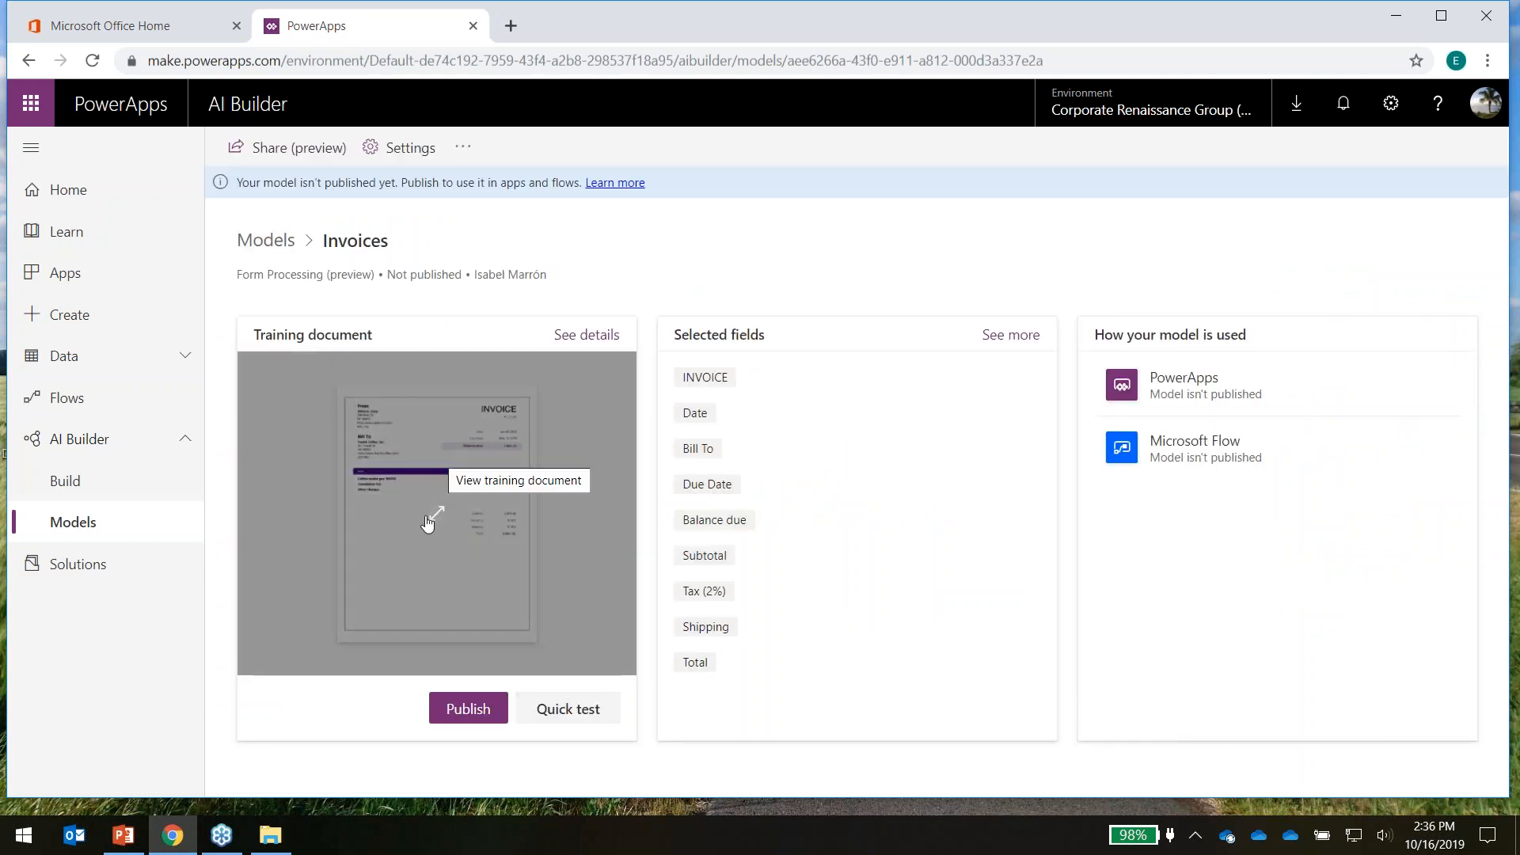
Run a quick test of the model with the InvoiceFromWingTip file from the FormProcessing_Invoices Test folder
click(584, 709)
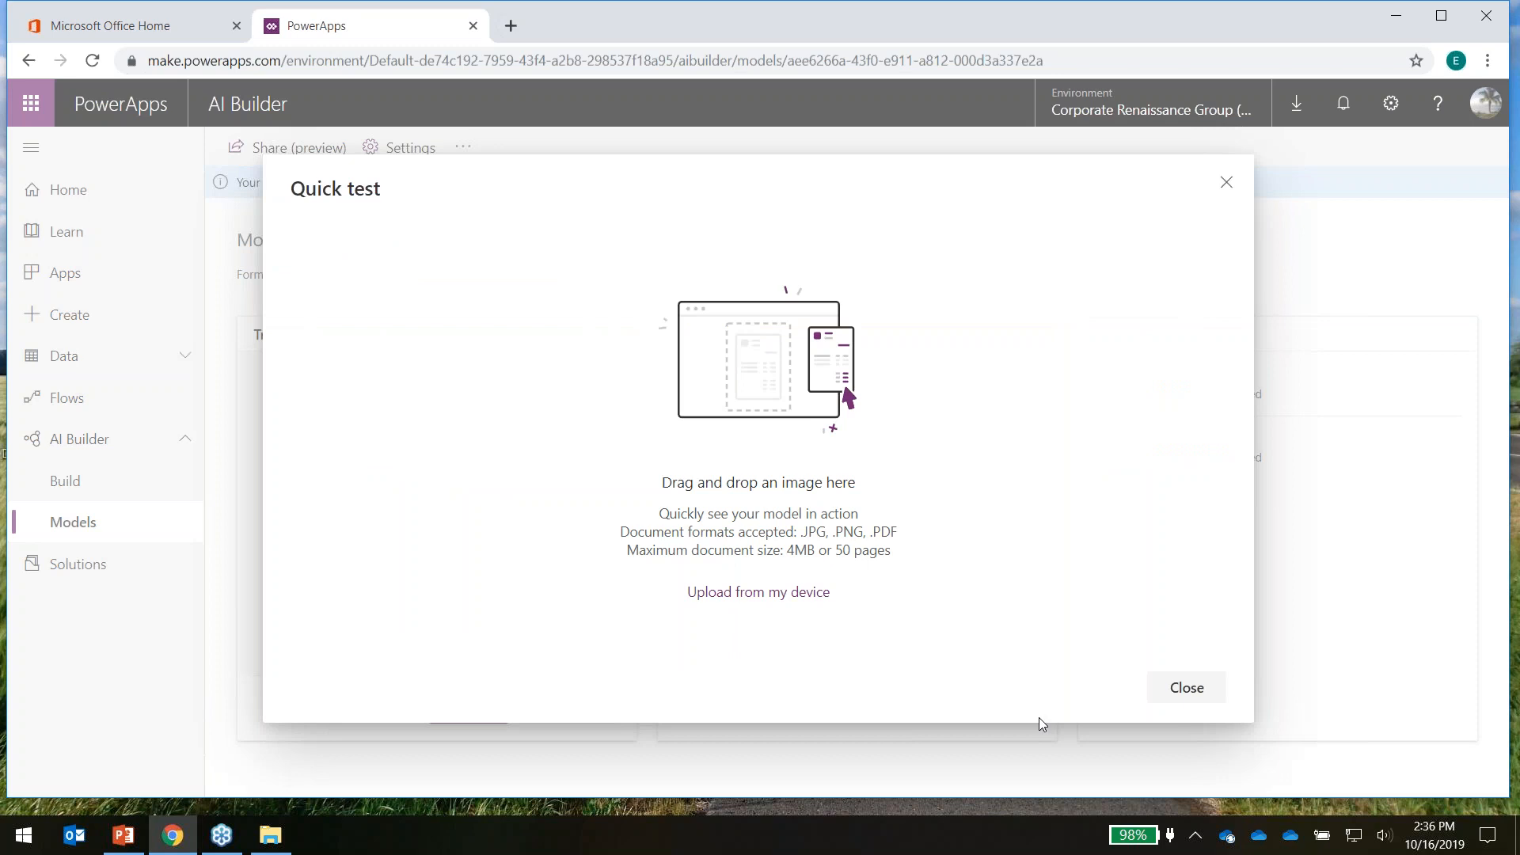
click(753, 593)
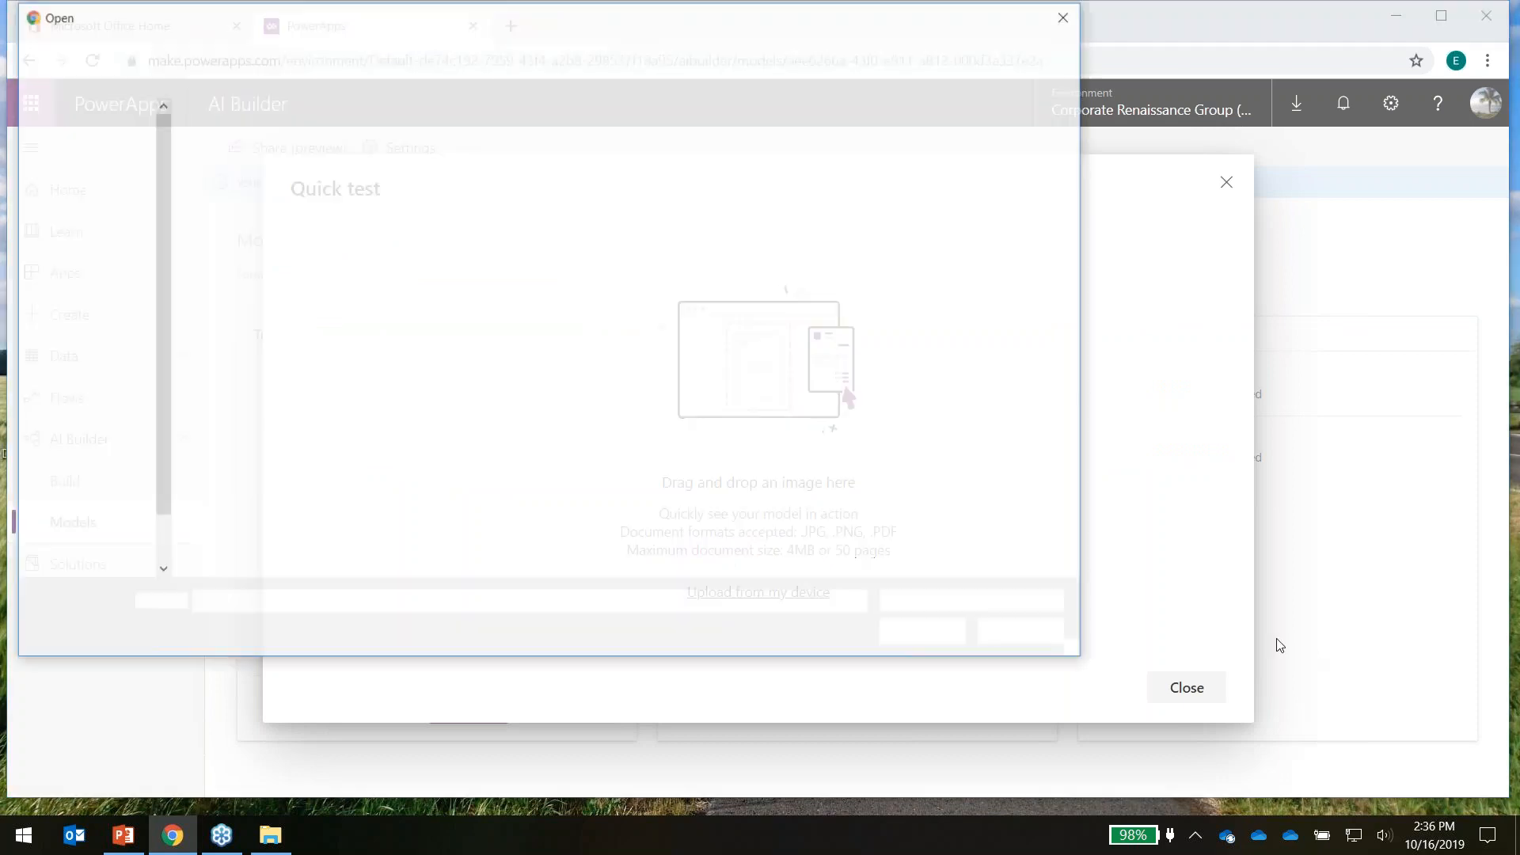
click(599, 46)
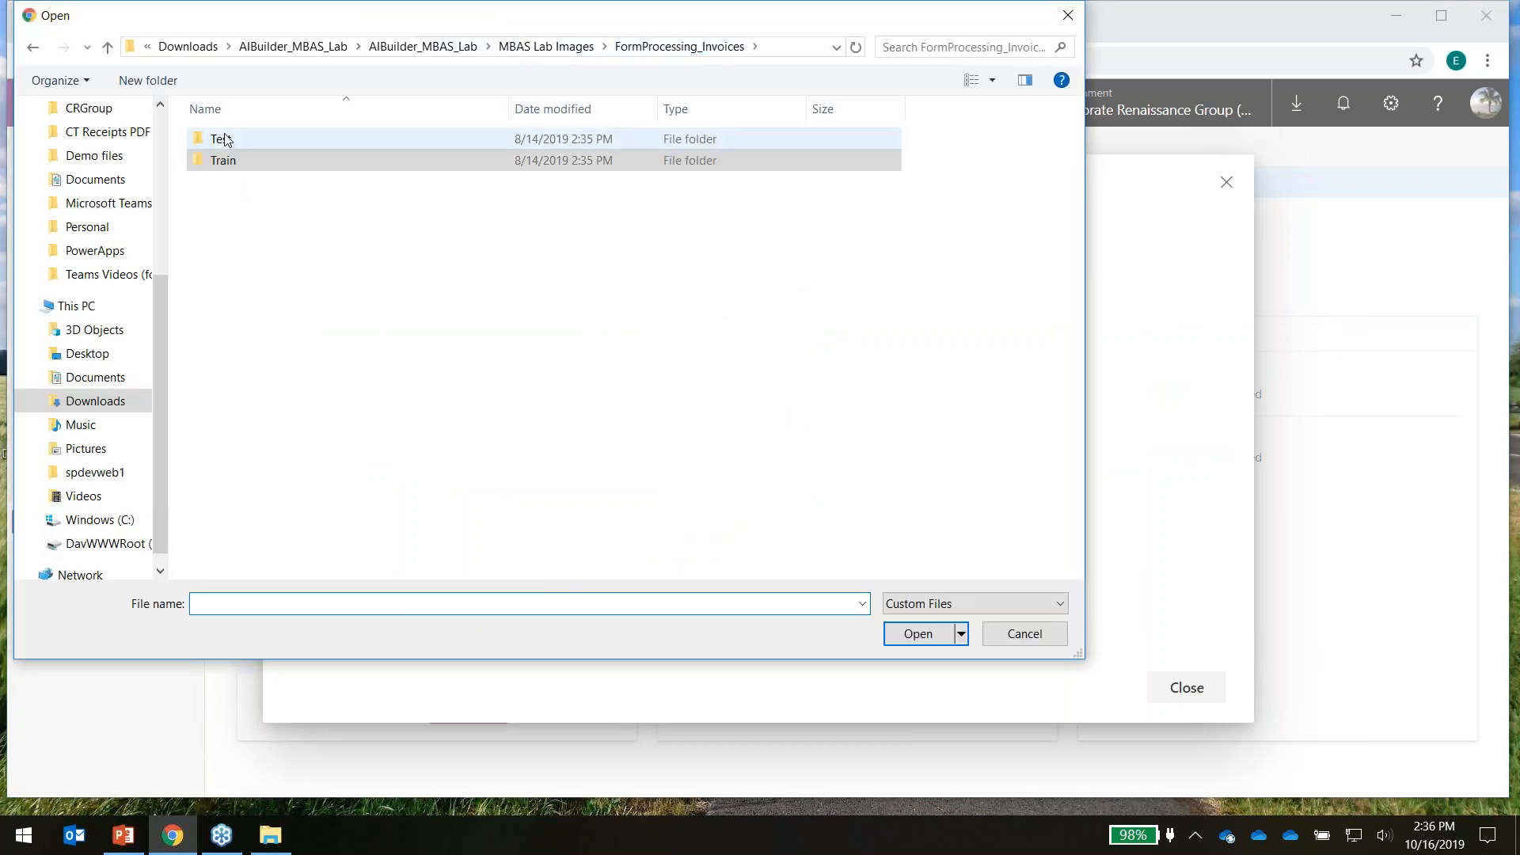
click(224, 139)
double_click(224, 139)
click(232, 159)
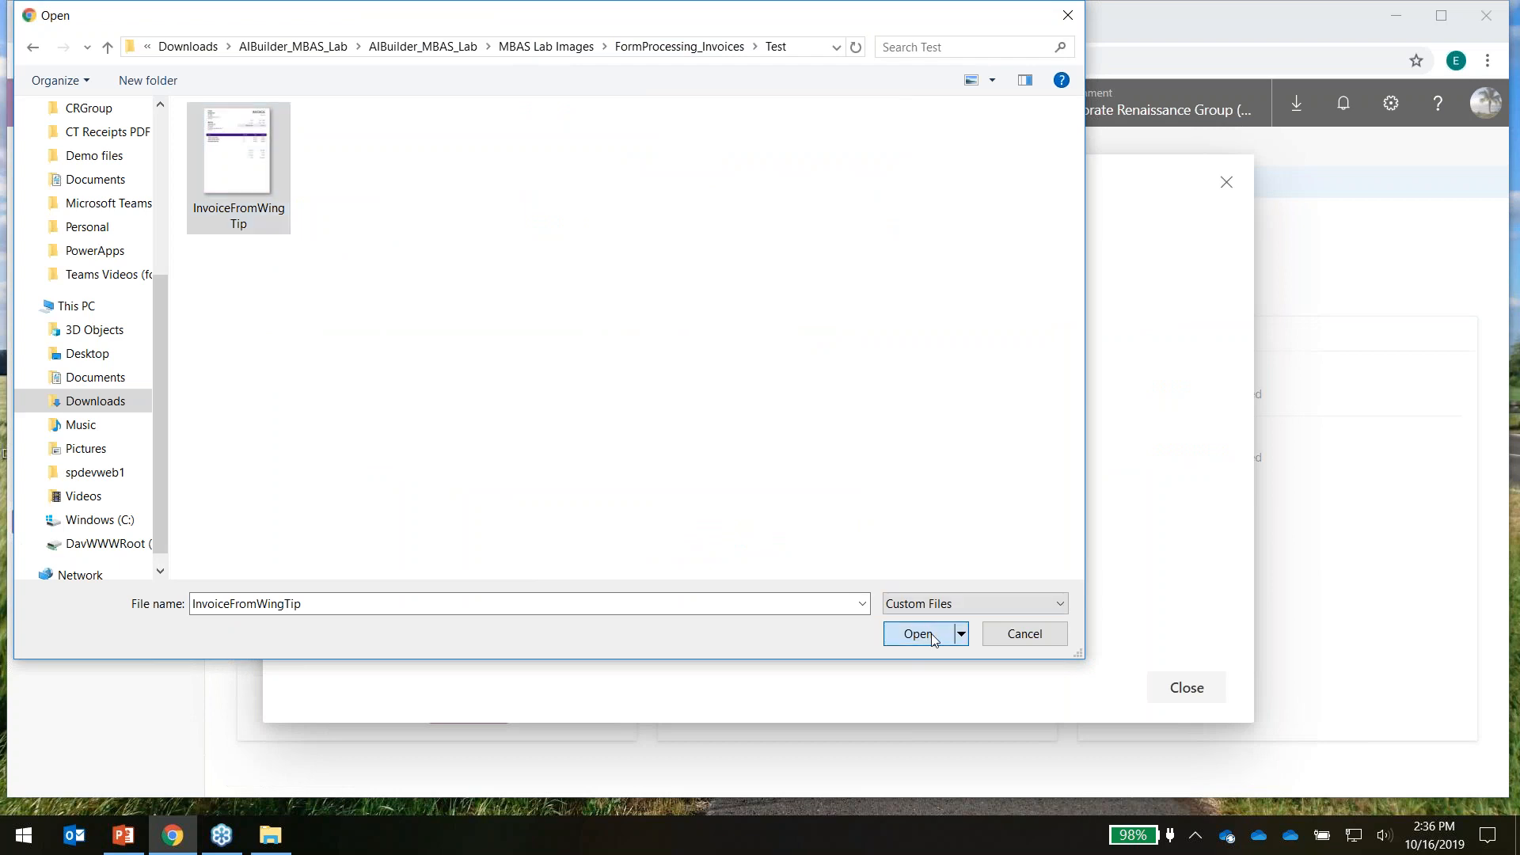
click(919, 633)
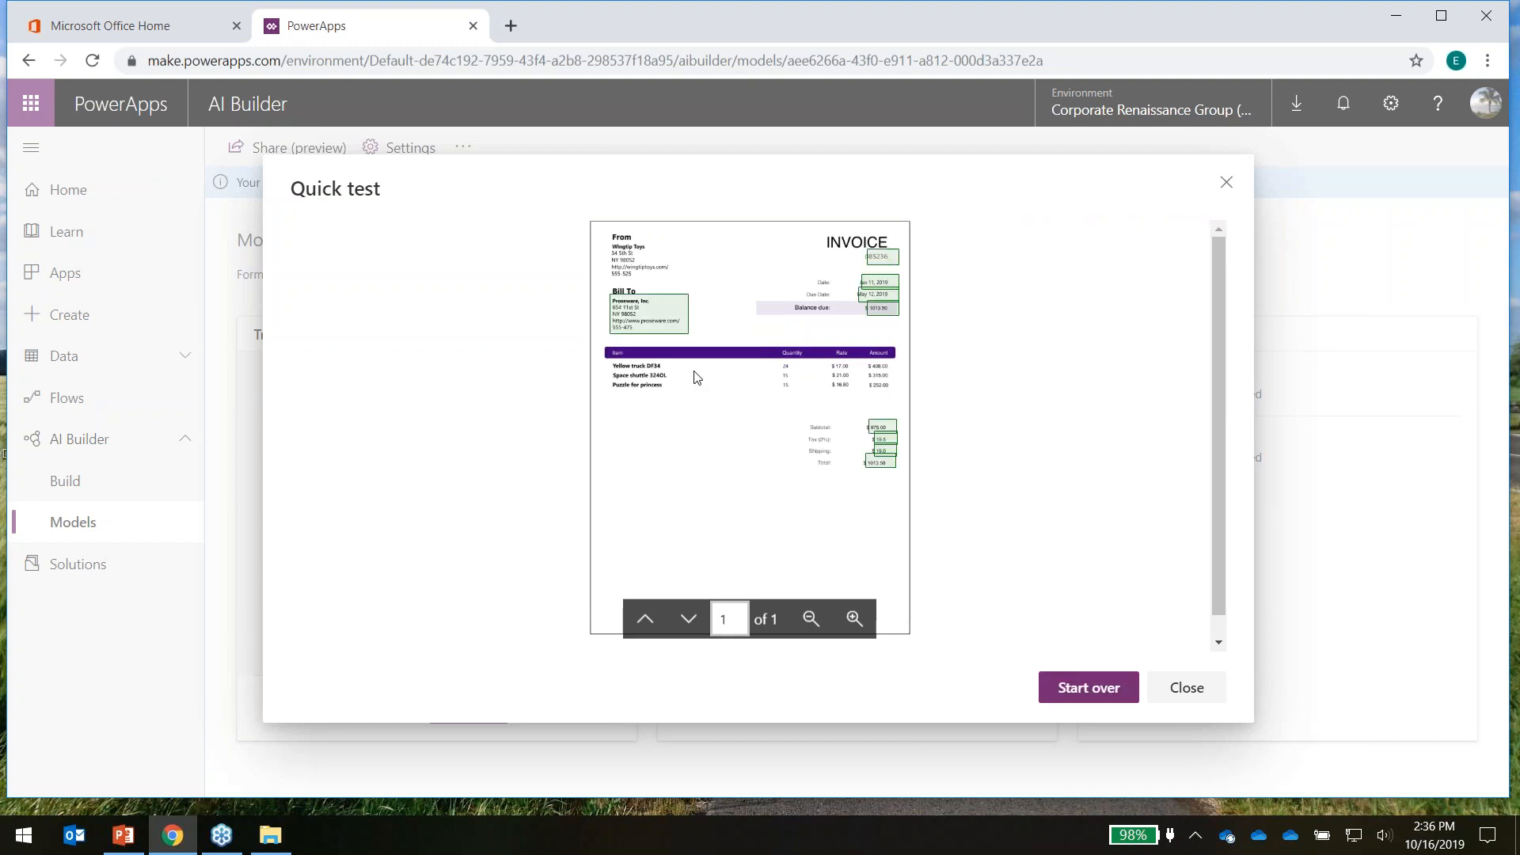
Check the extracted values and confidence scores of the Bill To, INVOICE and Total fields, and close the quick test
mouse_move(665, 325)
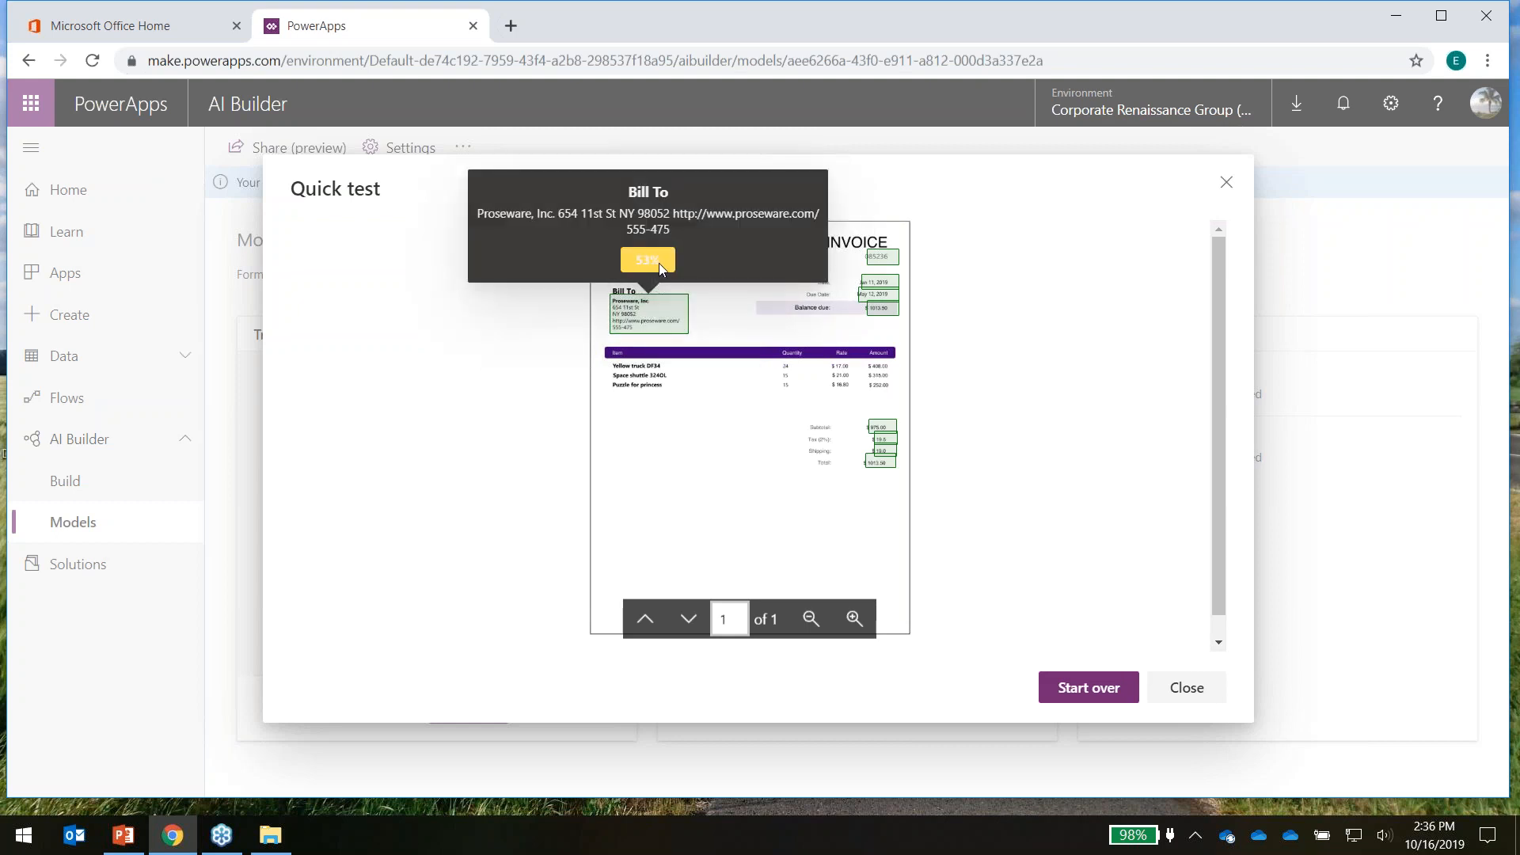
mouse_move(893, 277)
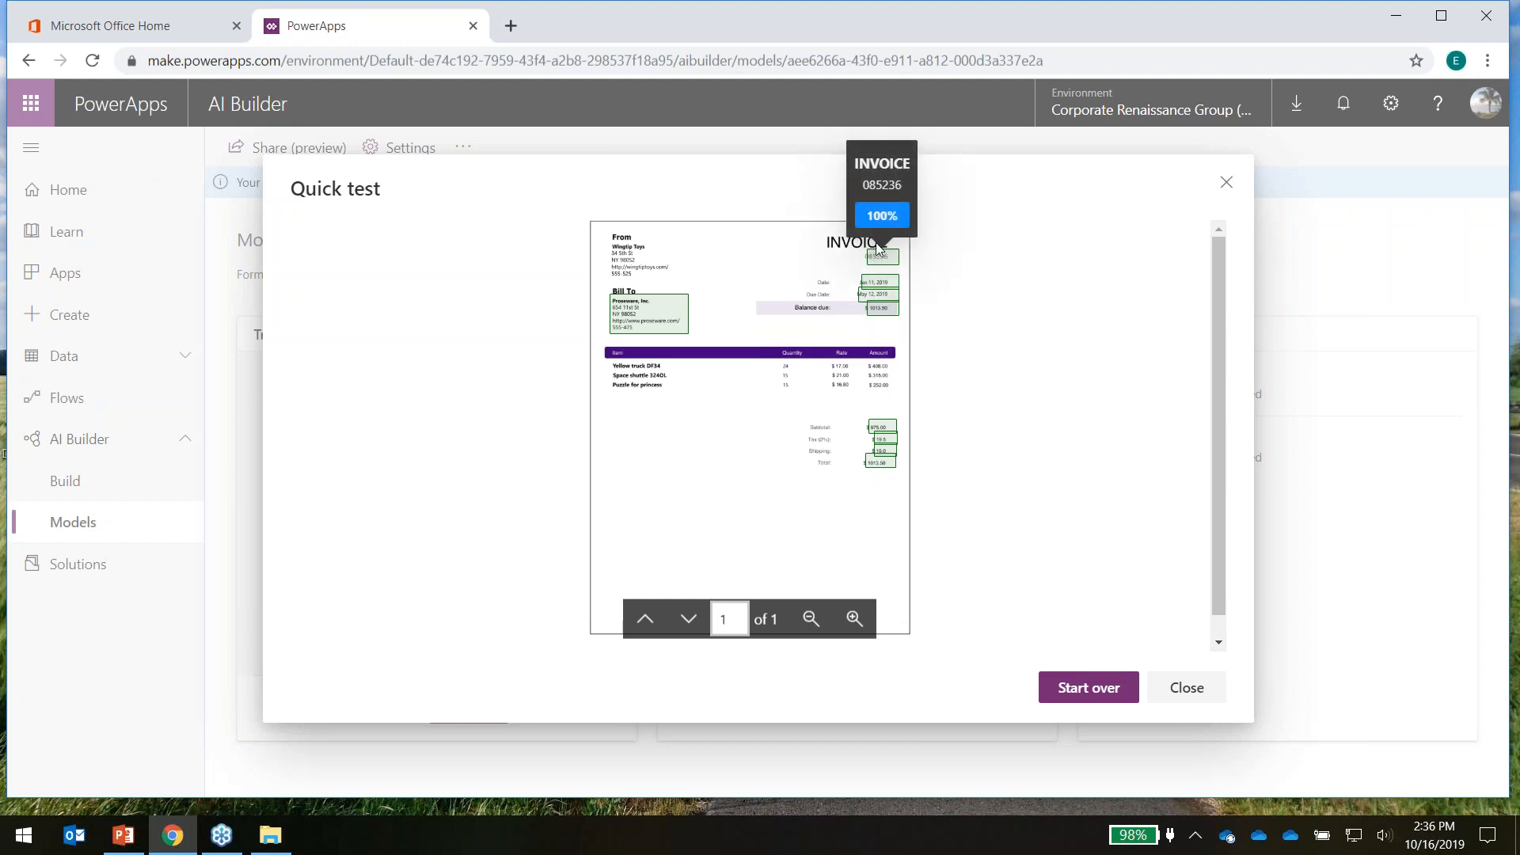
mouse_move(891, 467)
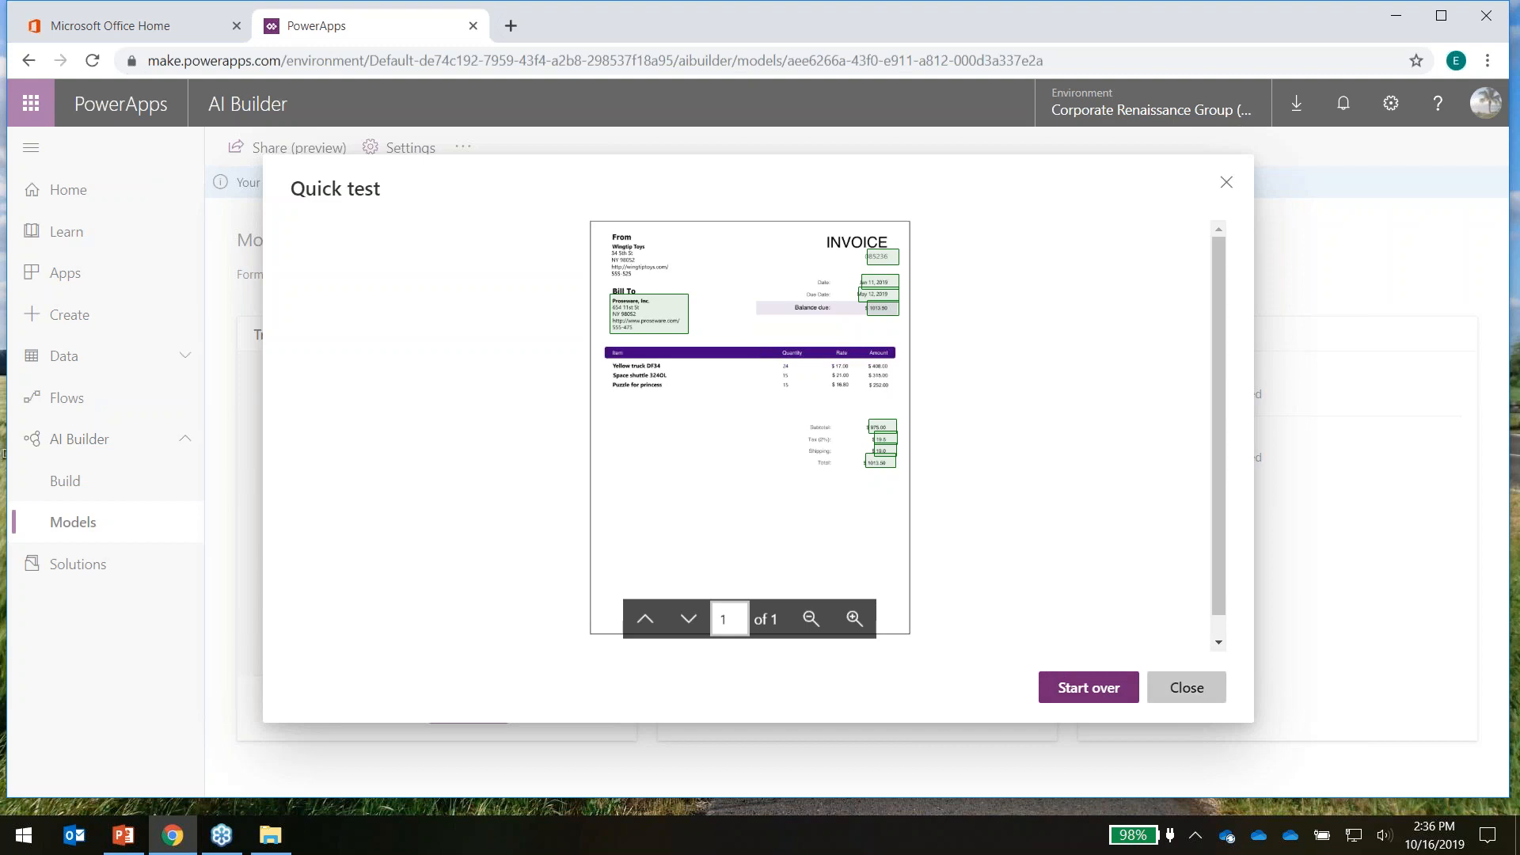
click(1186, 688)
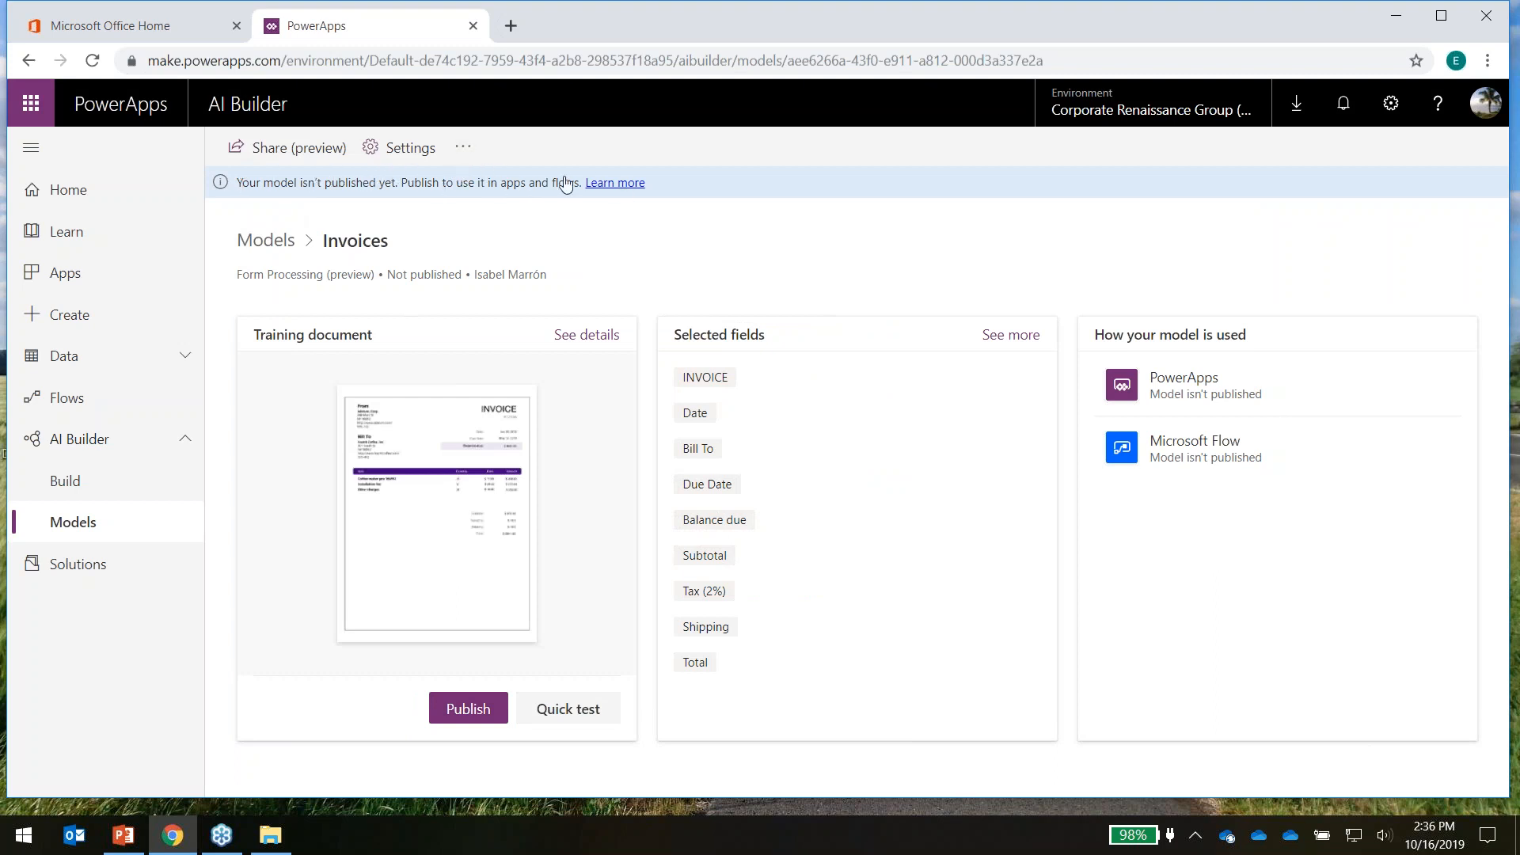
Publish the Invoices model and view its model settings, closing them without saving
click(441, 719)
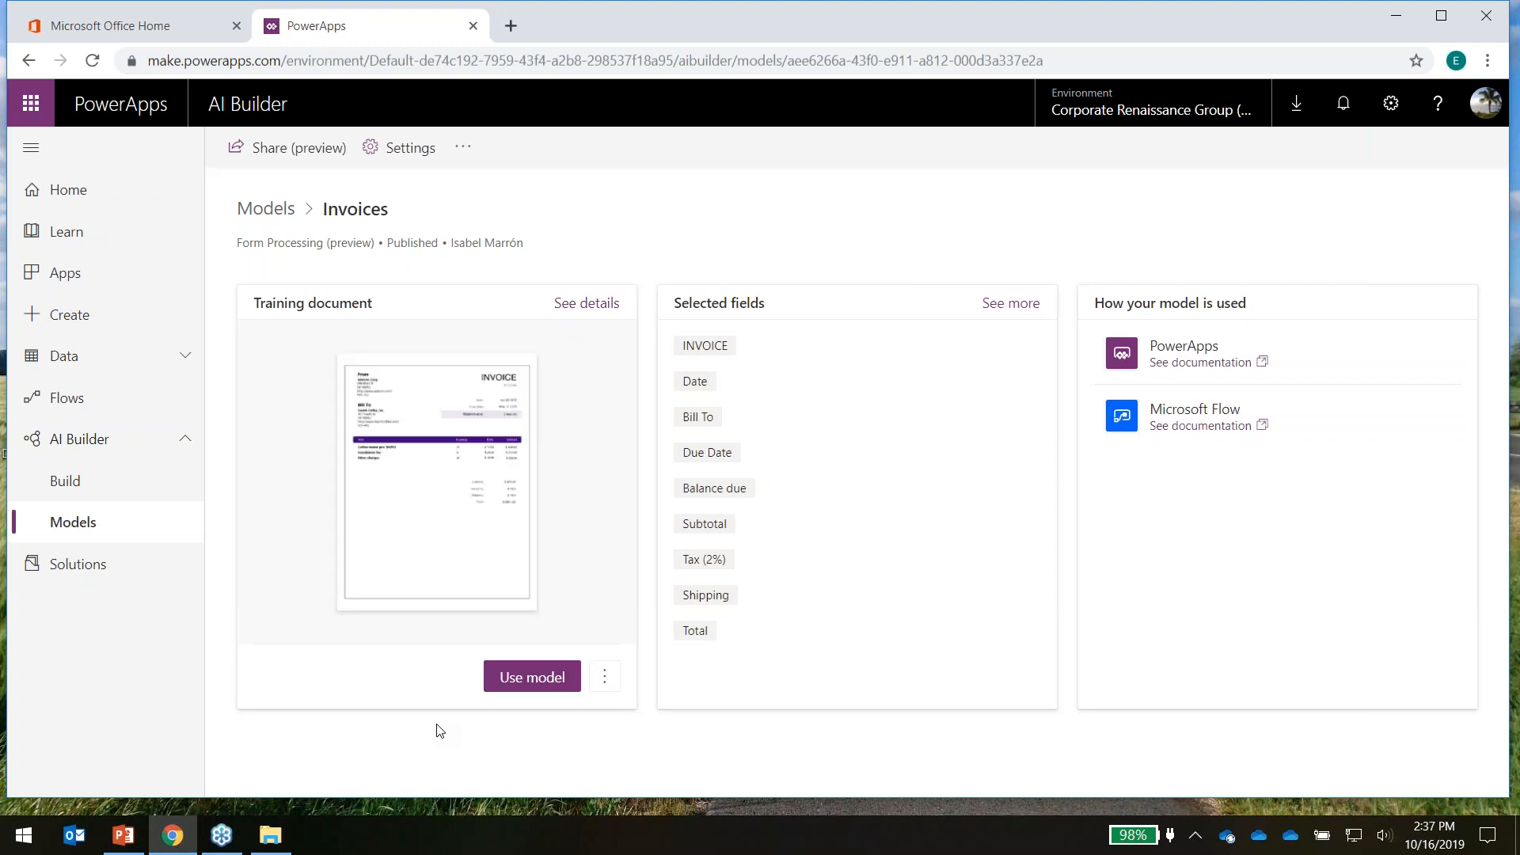
click(463, 147)
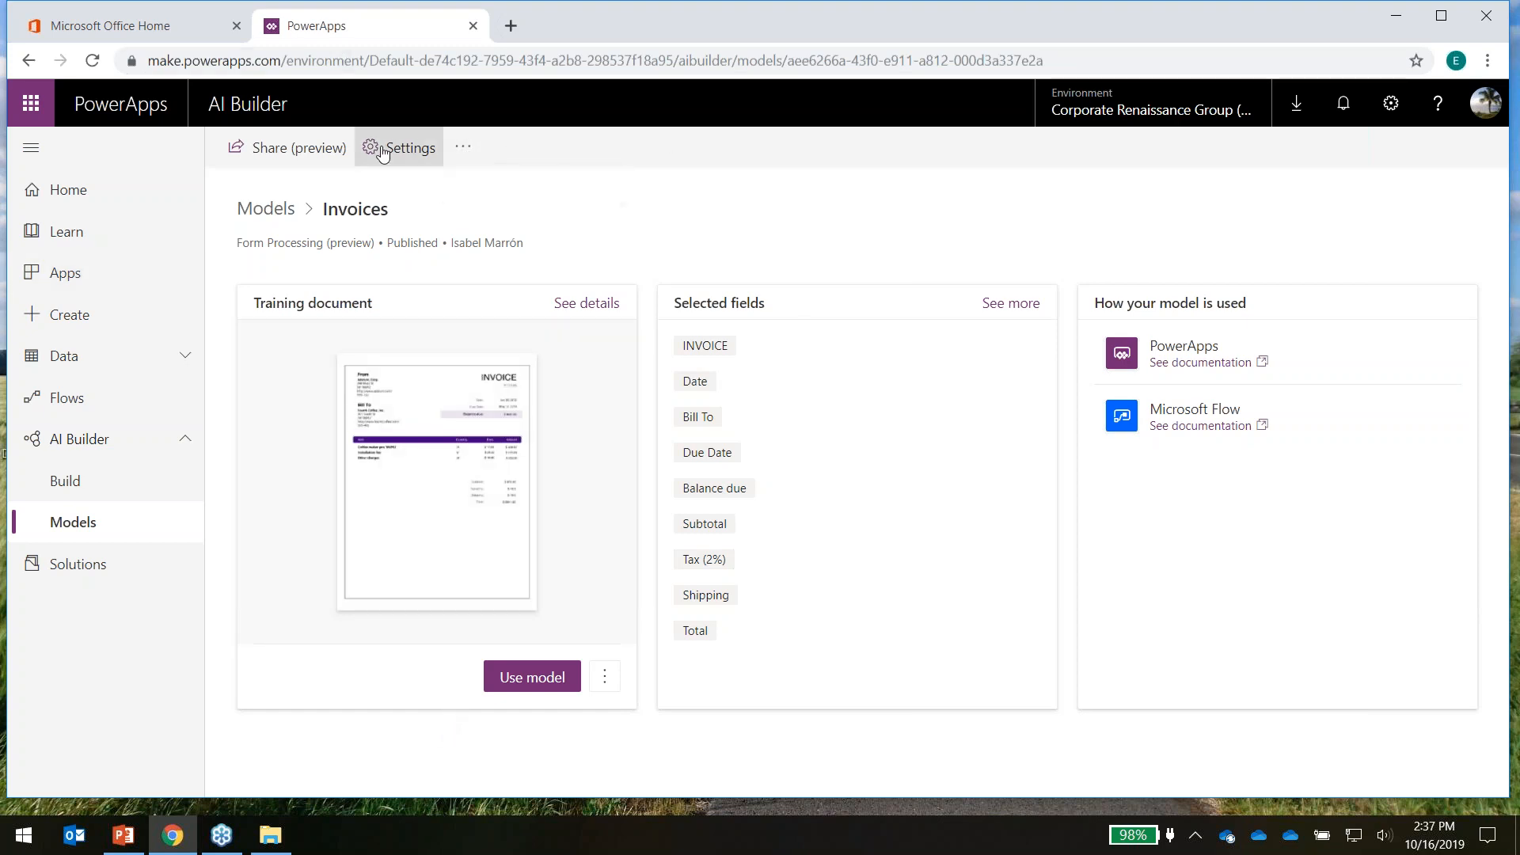
click(378, 148)
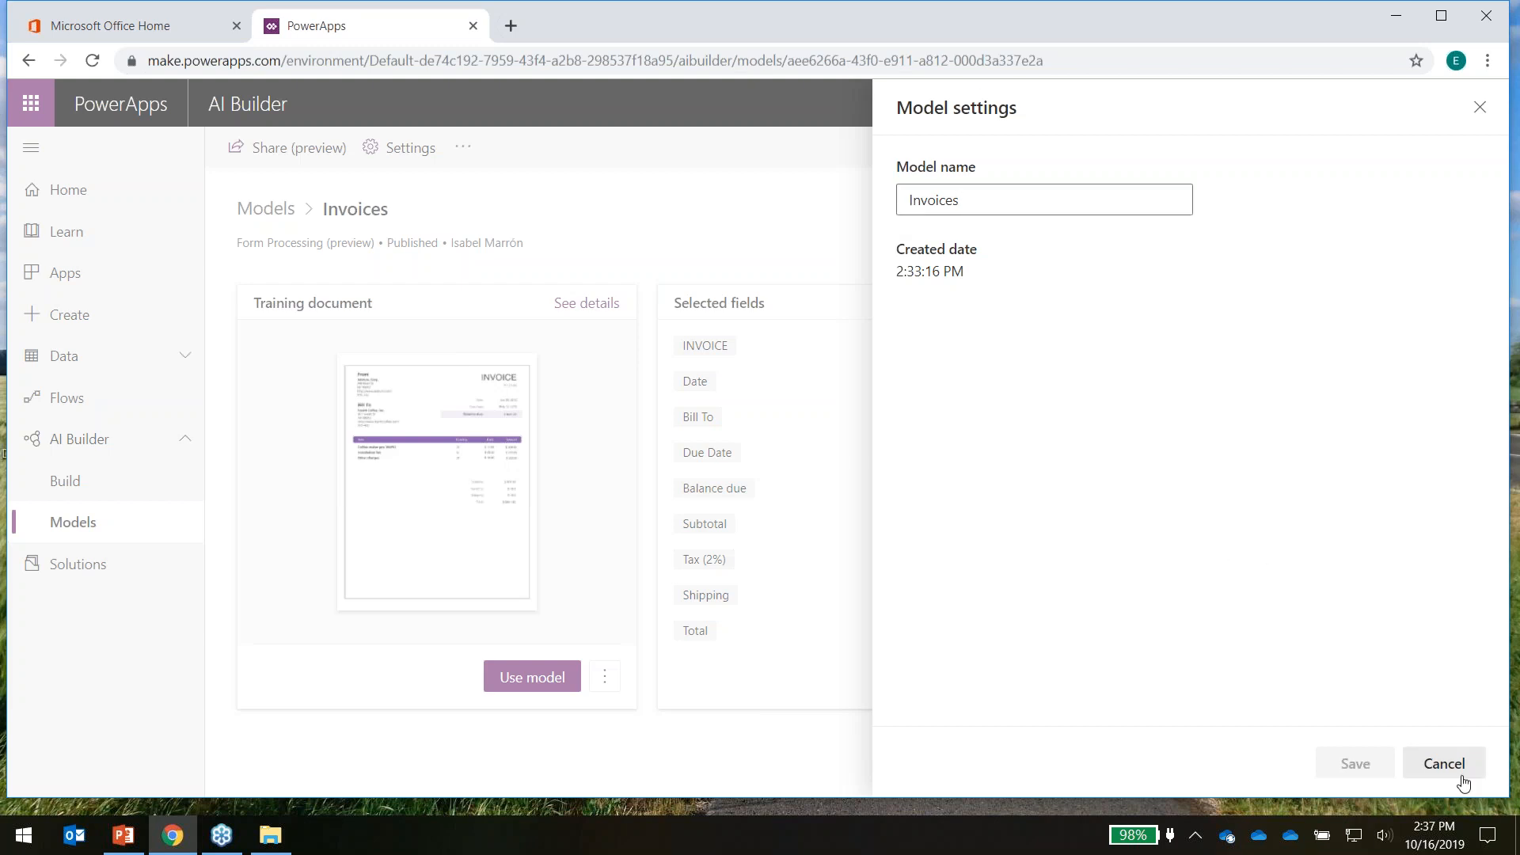
click(1442, 764)
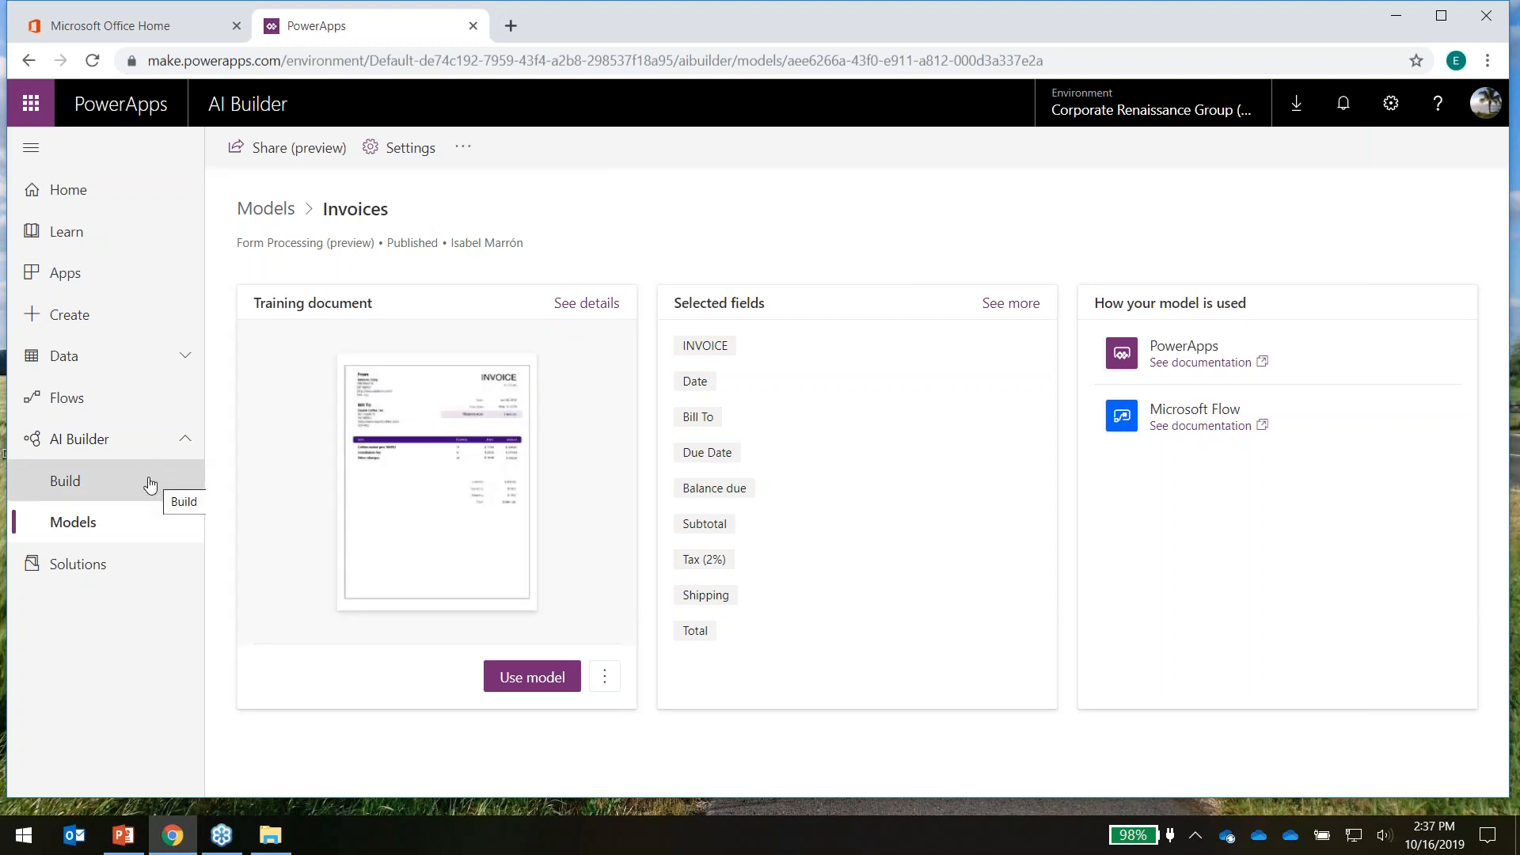
Create a blank canvas app with the tablet layout and skip the welcome screen
click(79, 484)
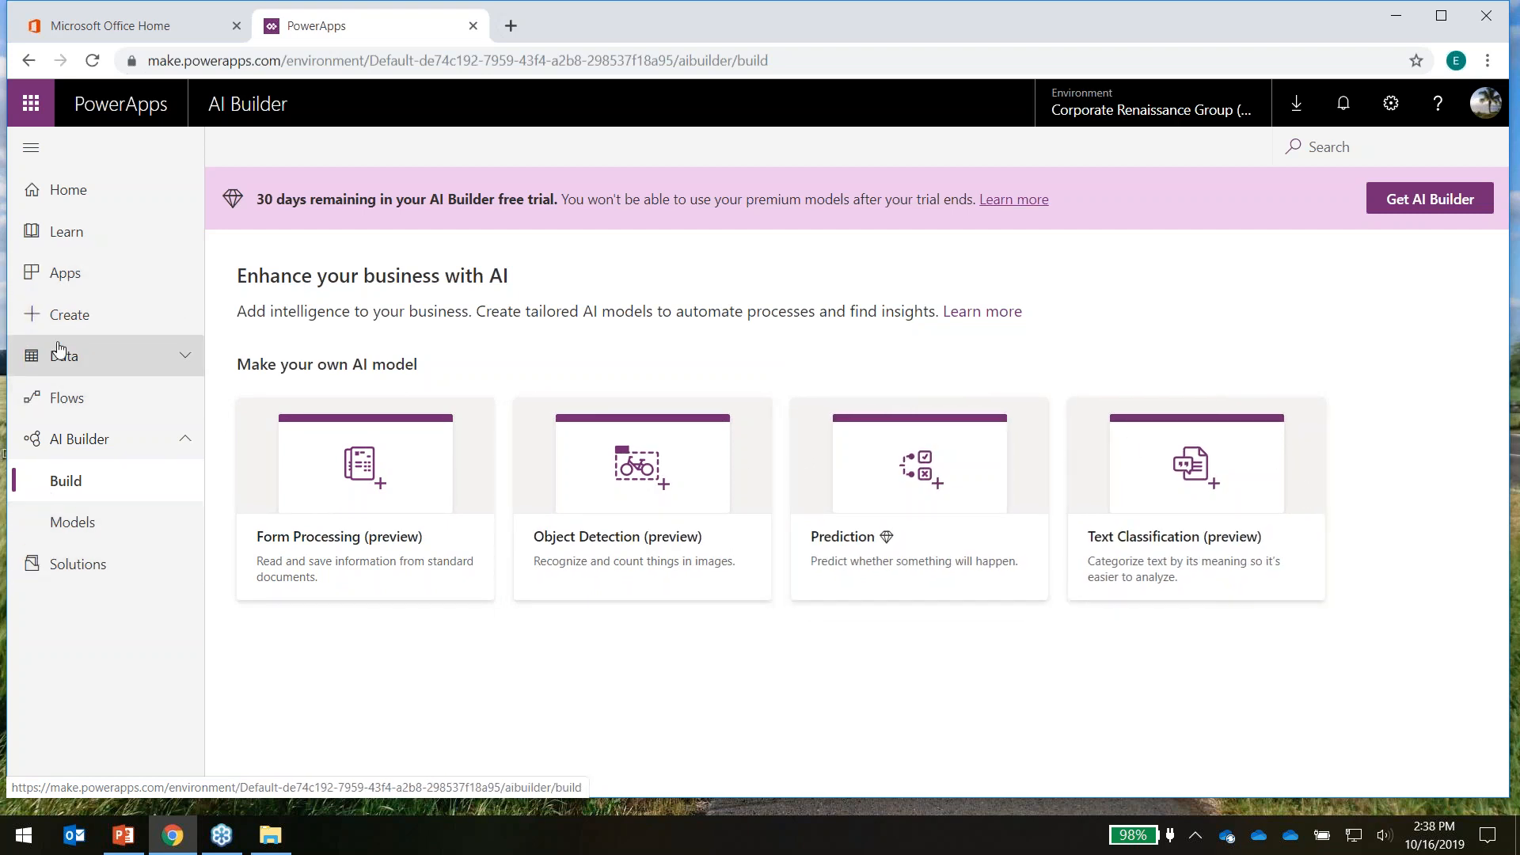
click(53, 273)
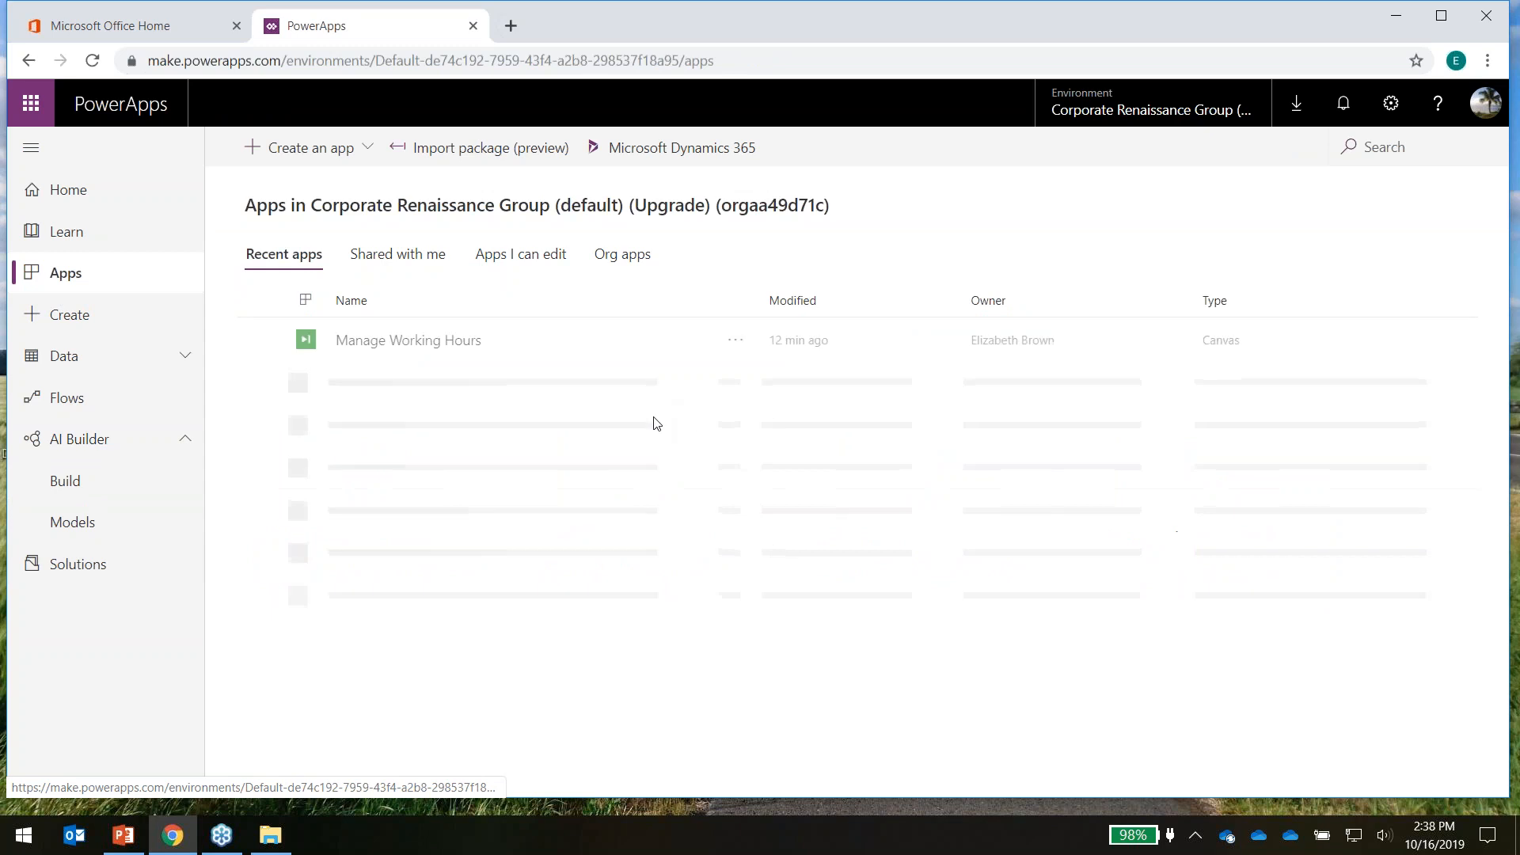
click(369, 148)
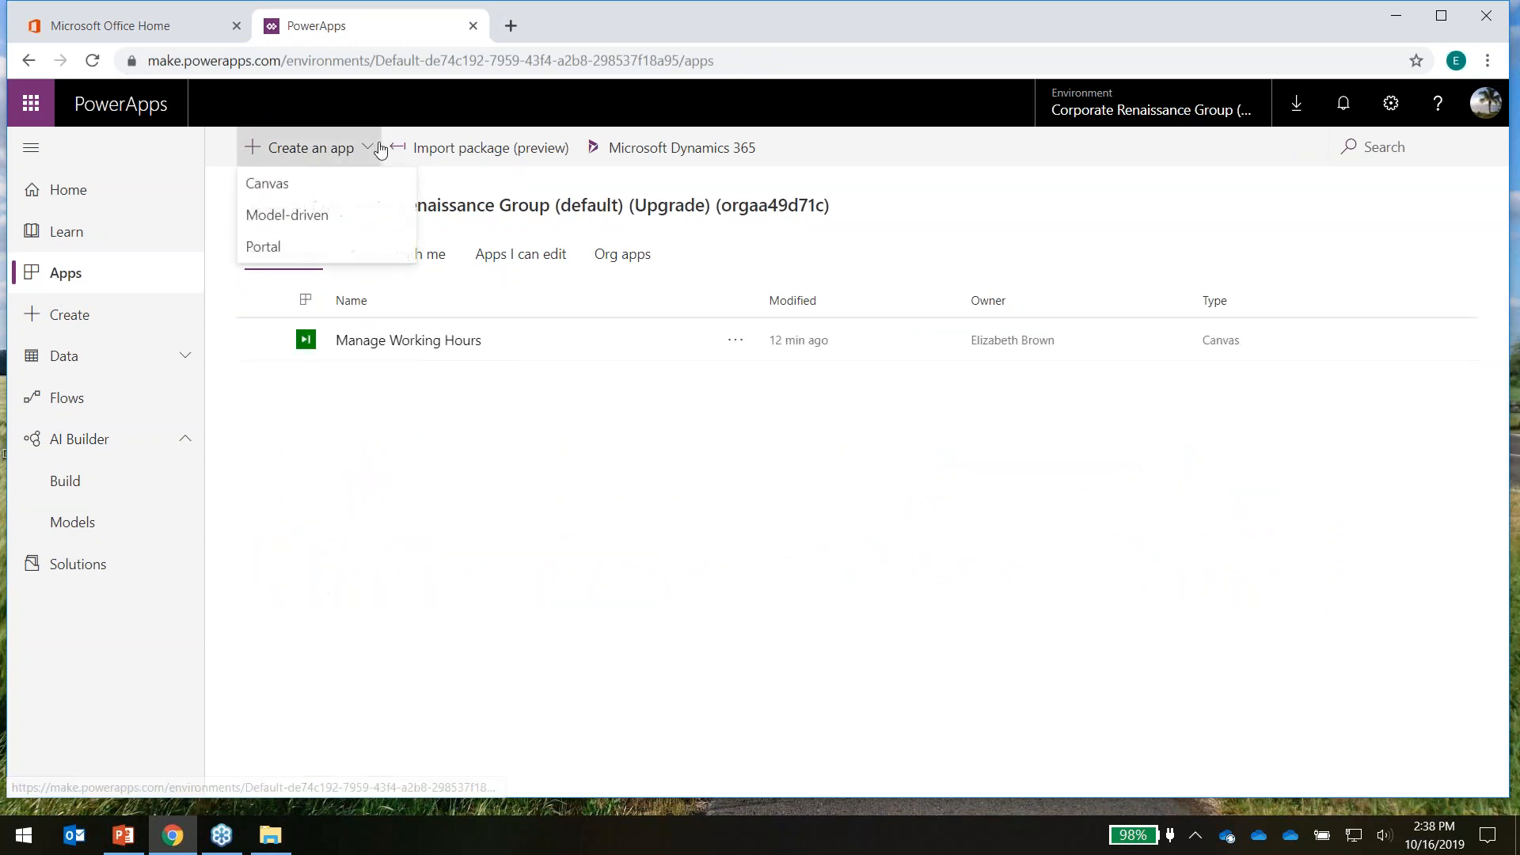
click(321, 195)
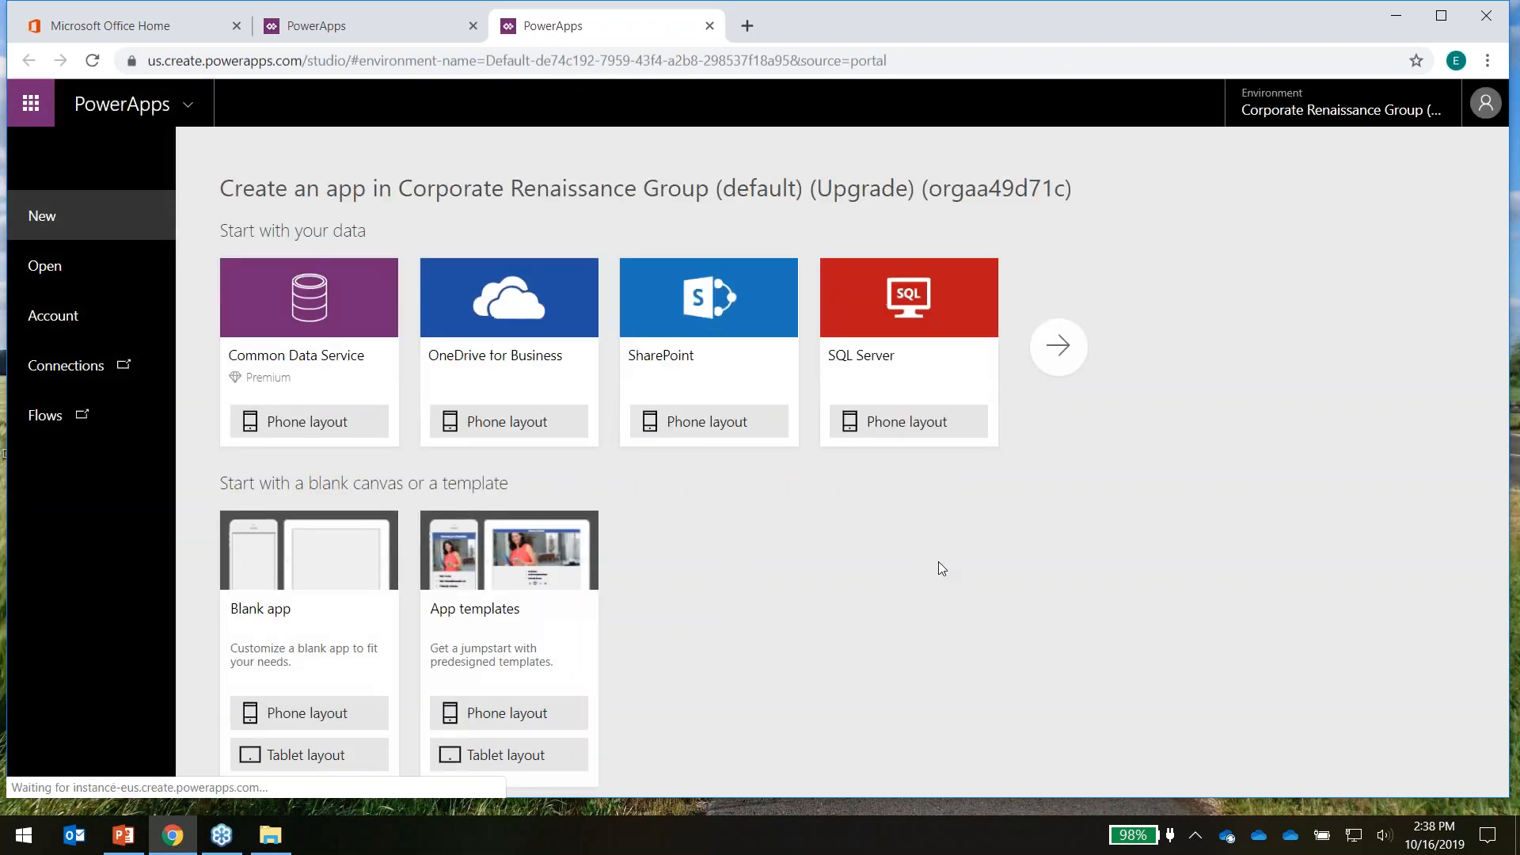
click(315, 756)
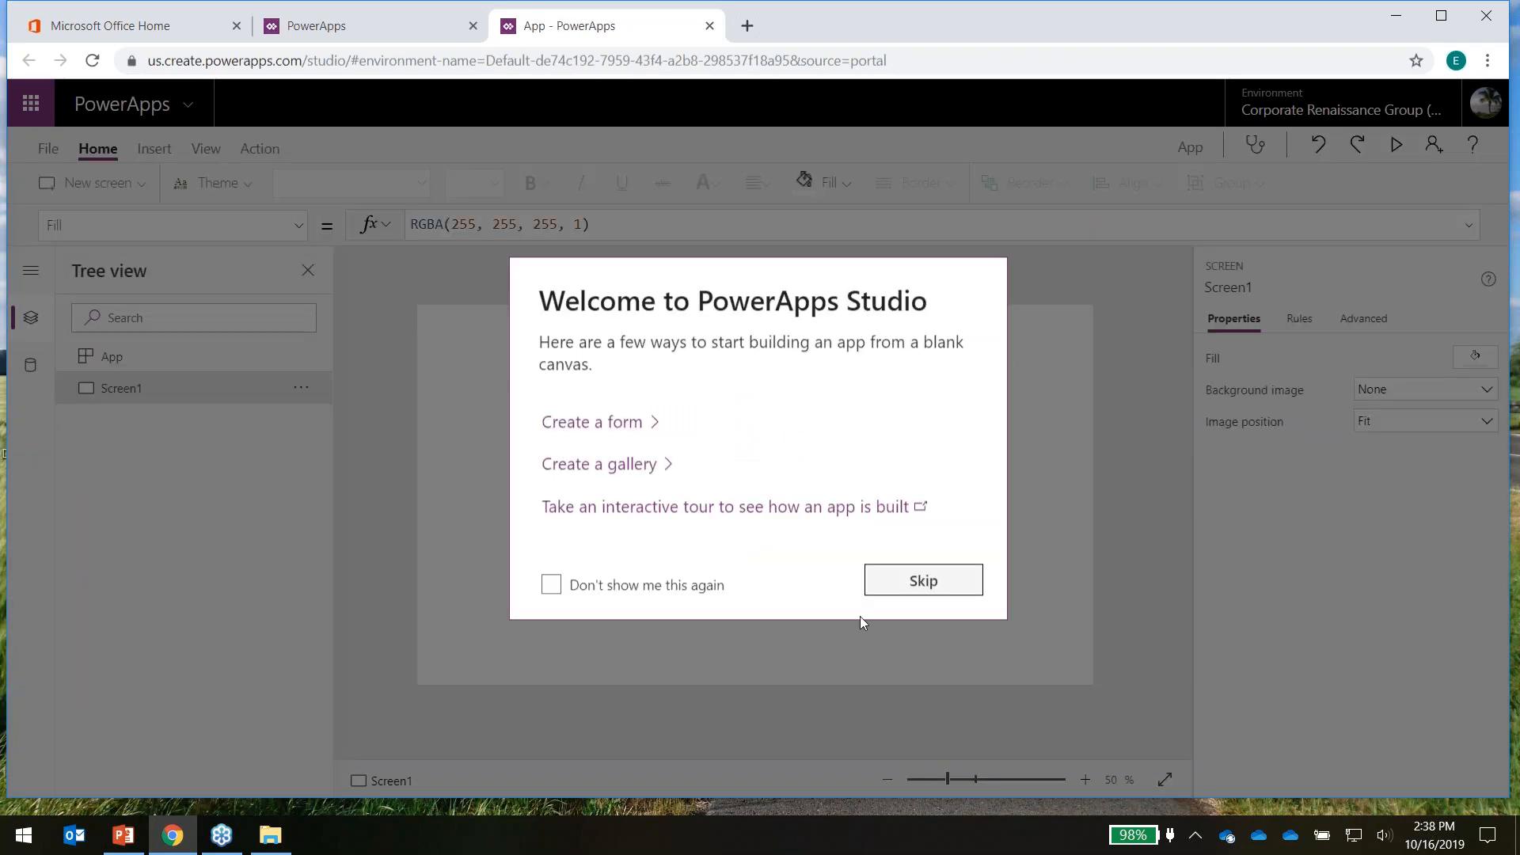
click(938, 586)
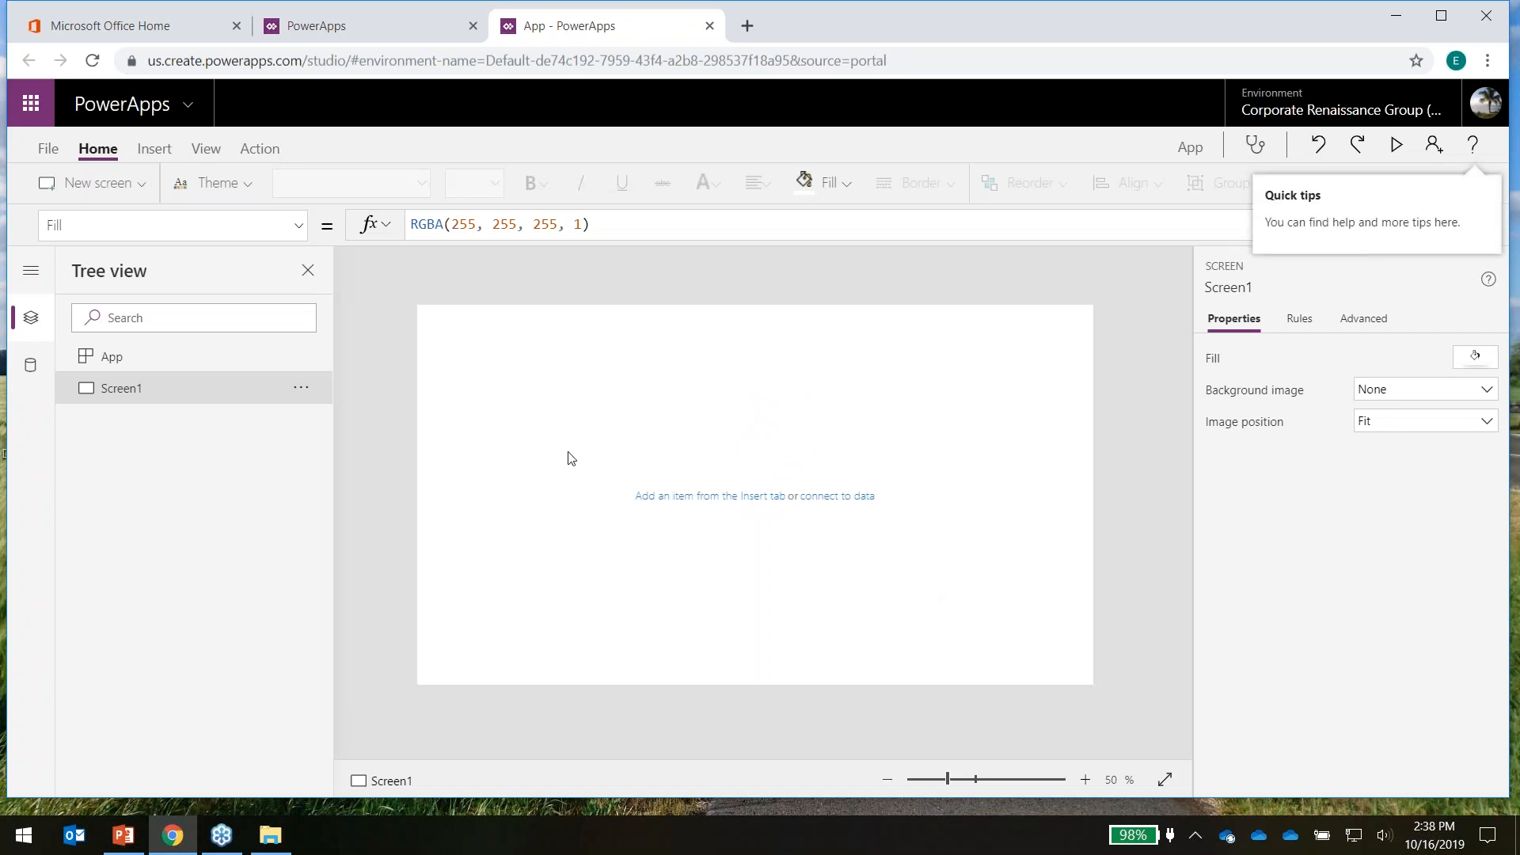
Insert an AI Builder form processor connected to the Invoices model and enlarge it to about 540 by 654
click(277, 151)
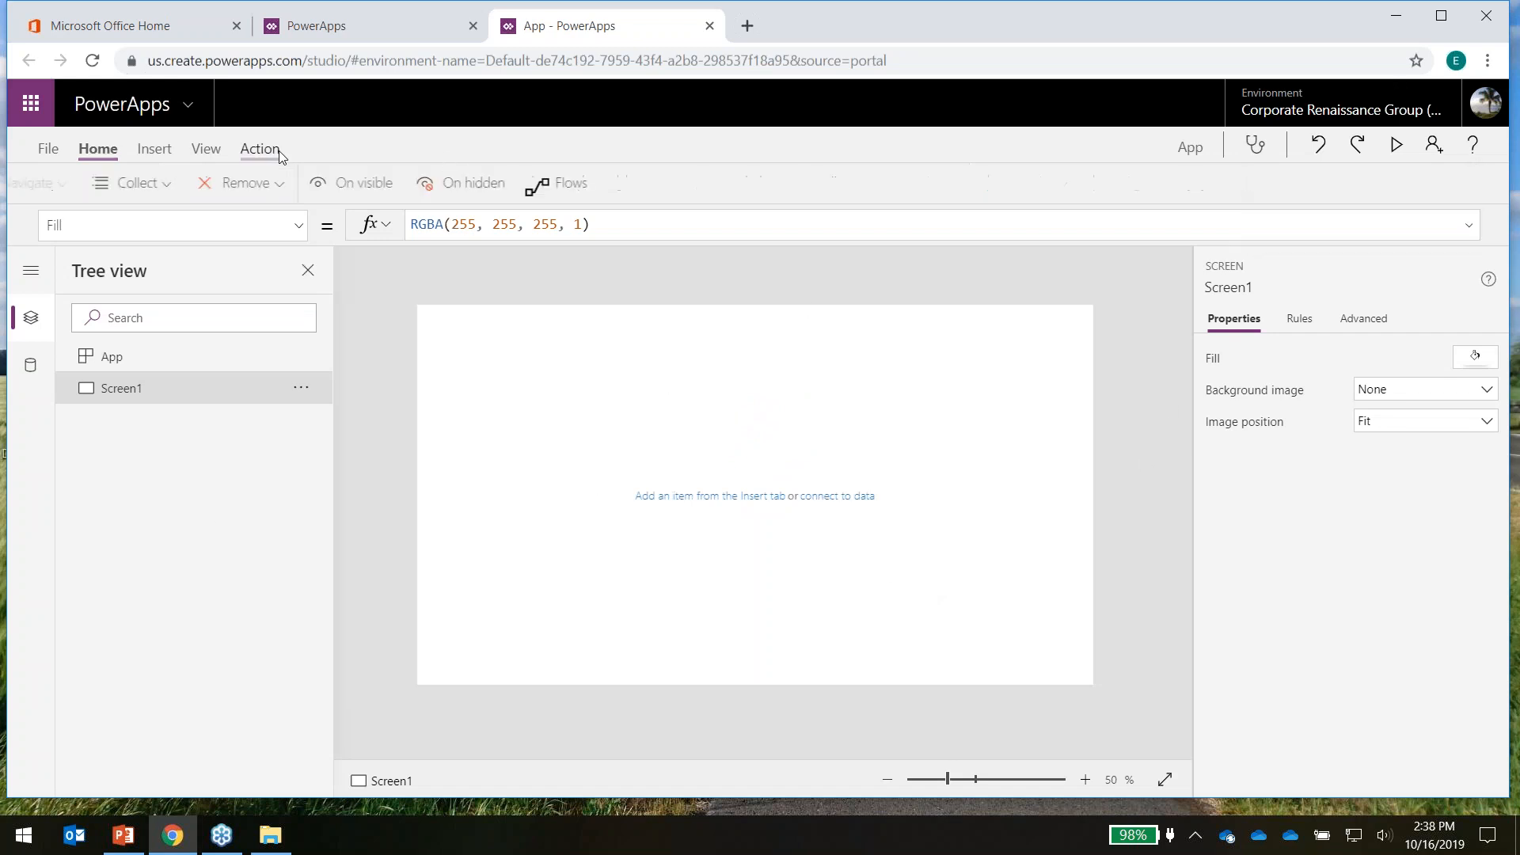
click(193, 155)
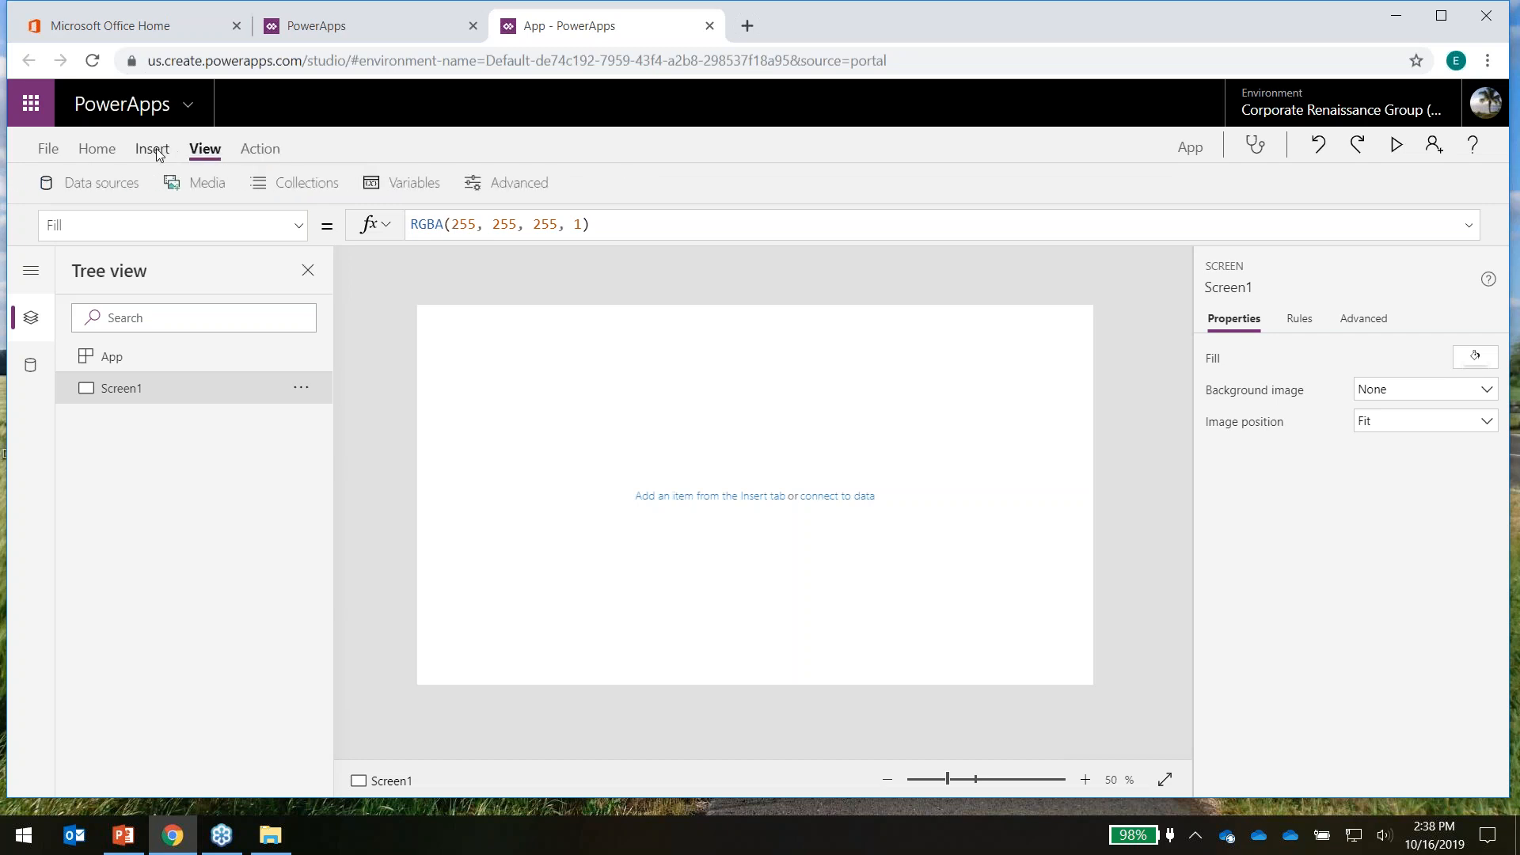
click(157, 154)
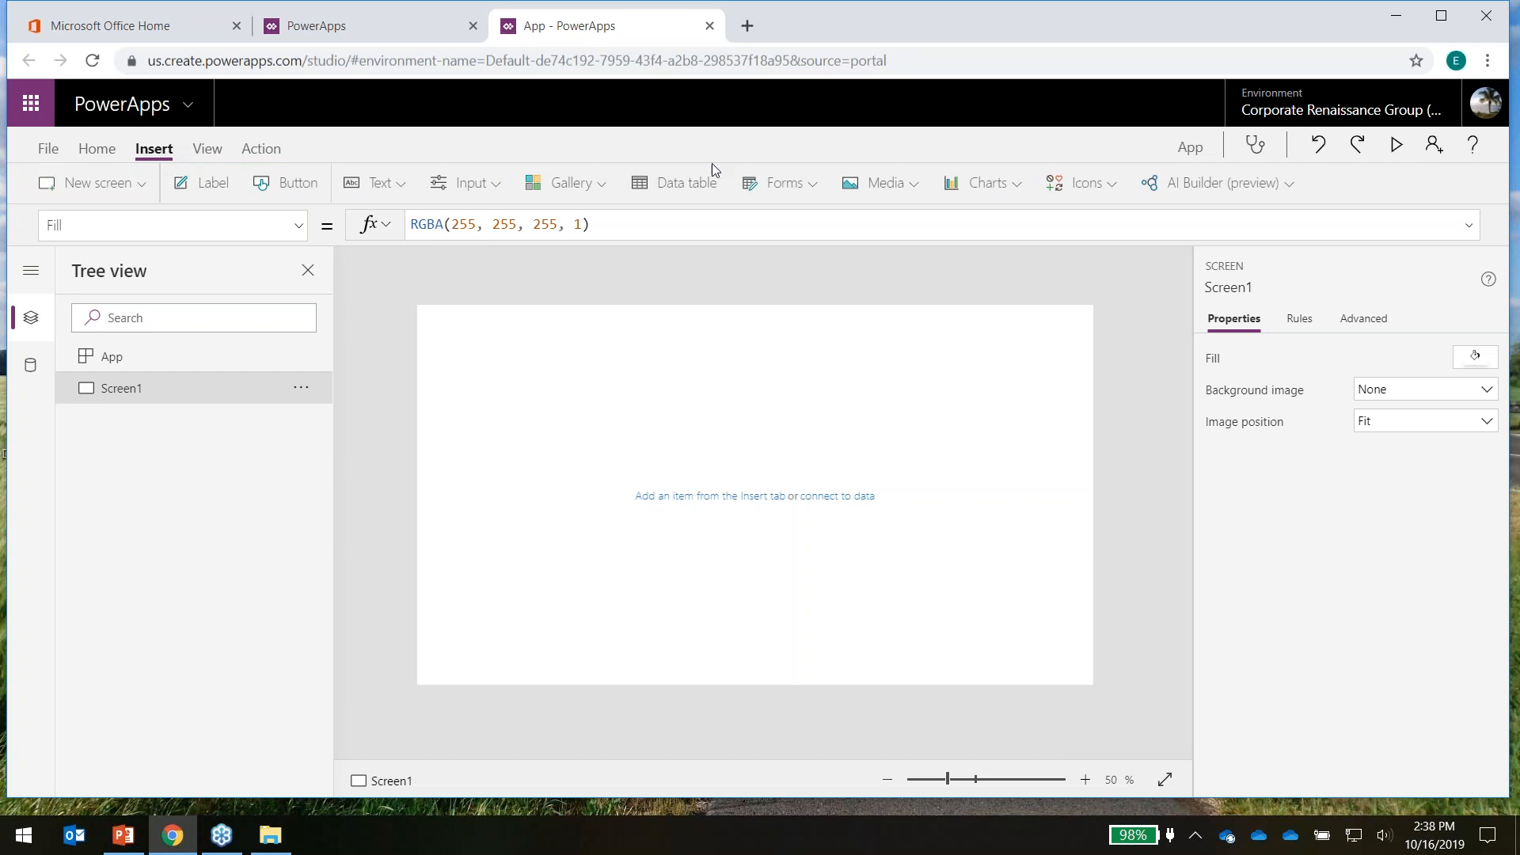
click(1291, 185)
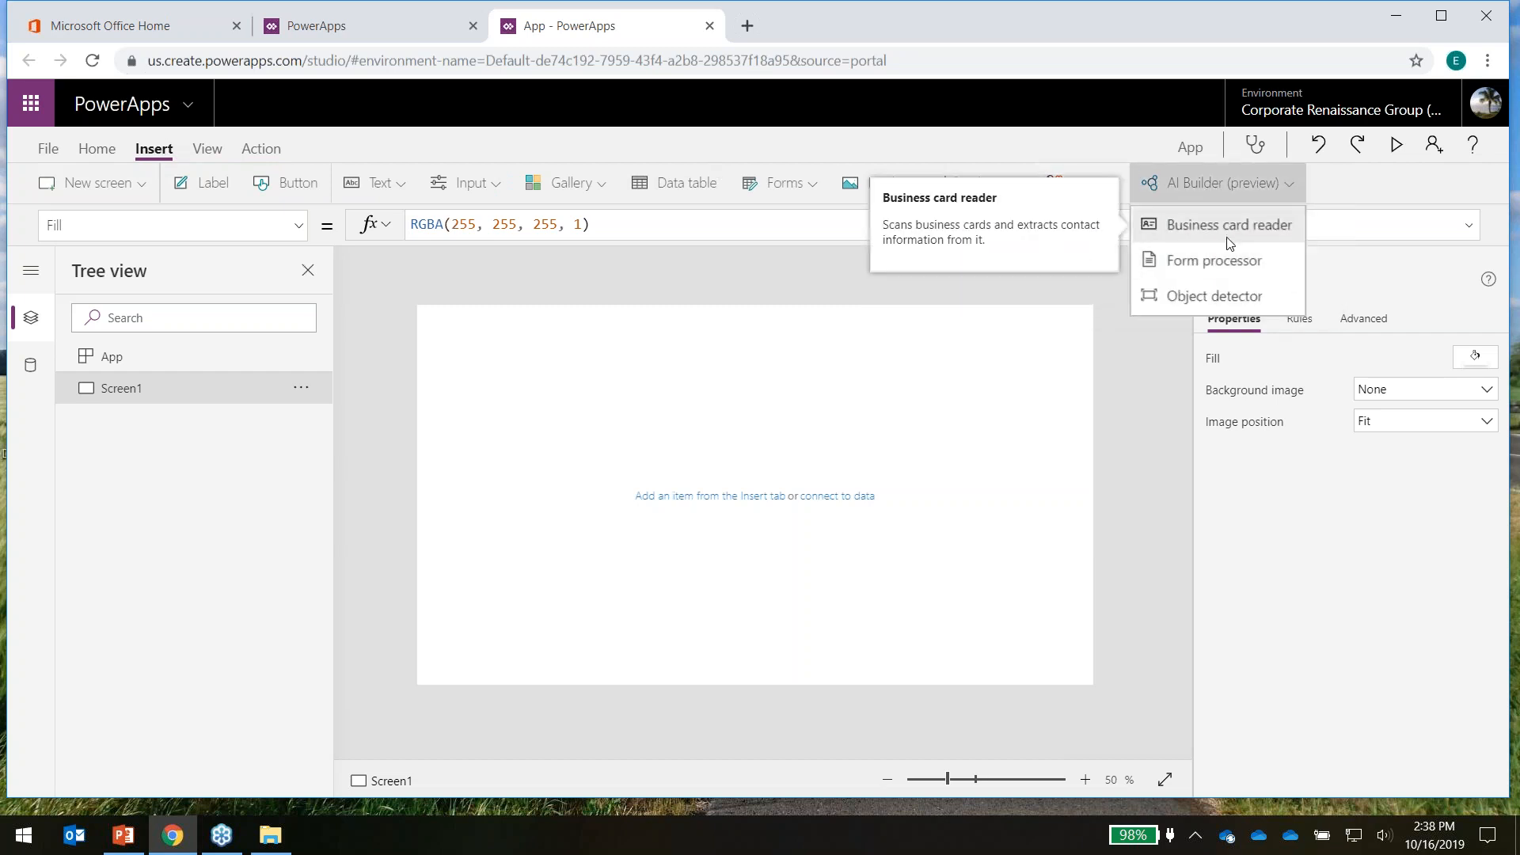
click(1228, 261)
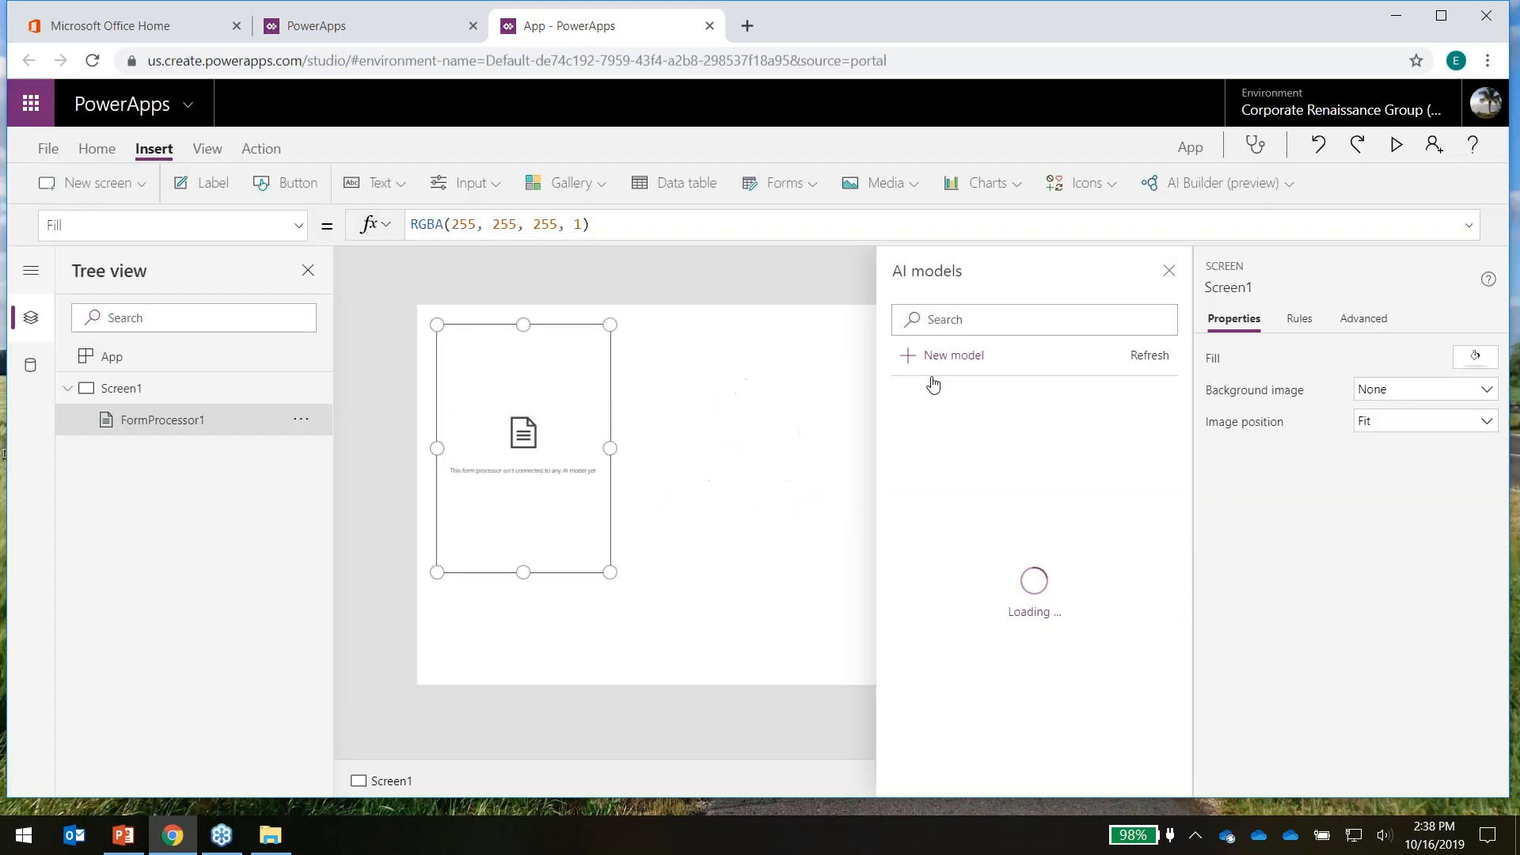
drag(609, 576, 660, 608)
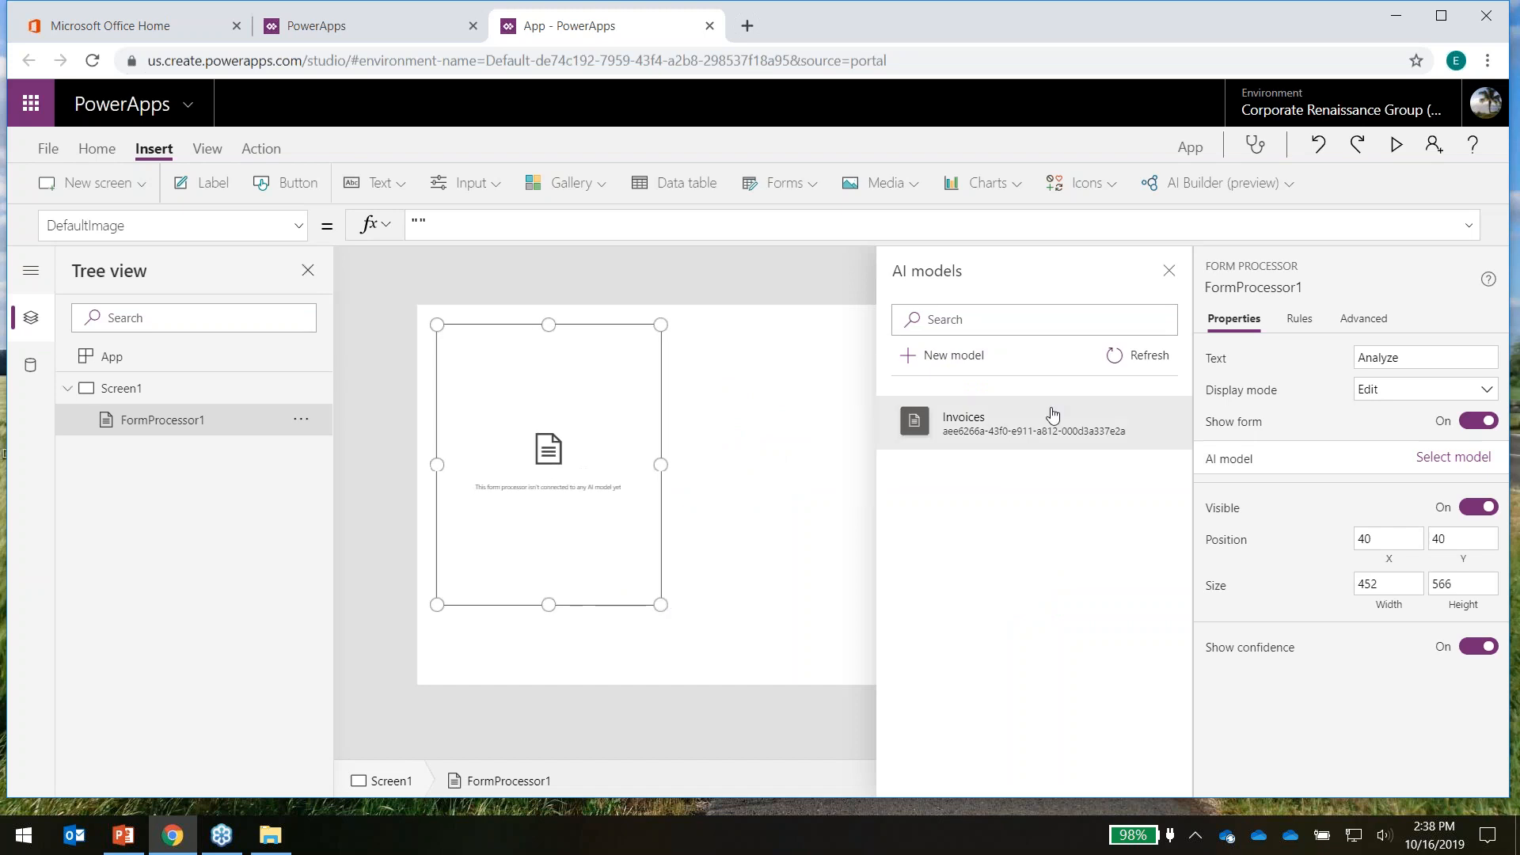
click(976, 430)
drag(661, 606, 705, 649)
click(821, 561)
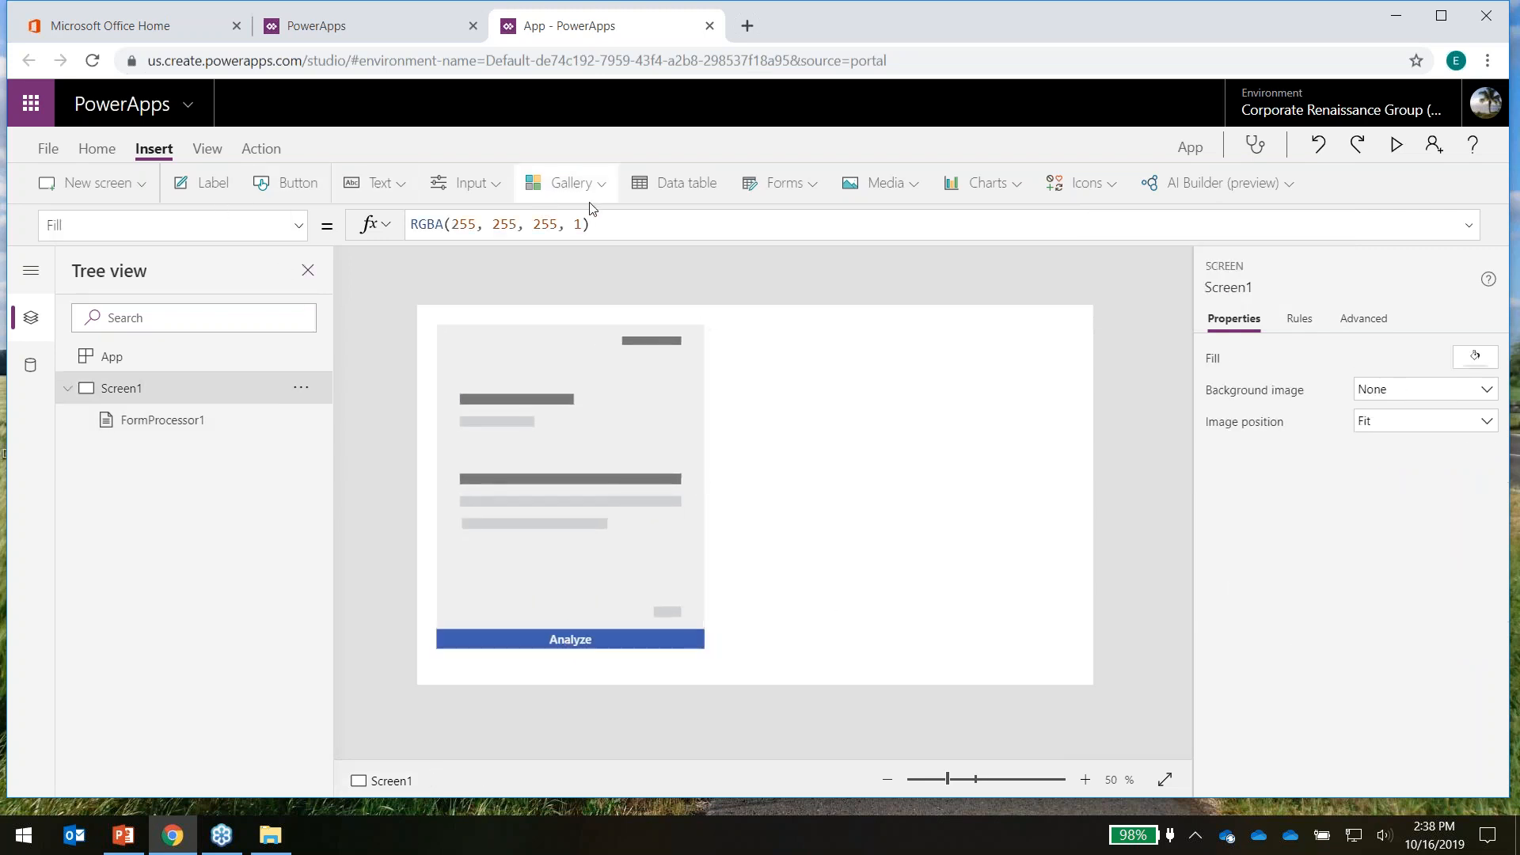
click(608, 190)
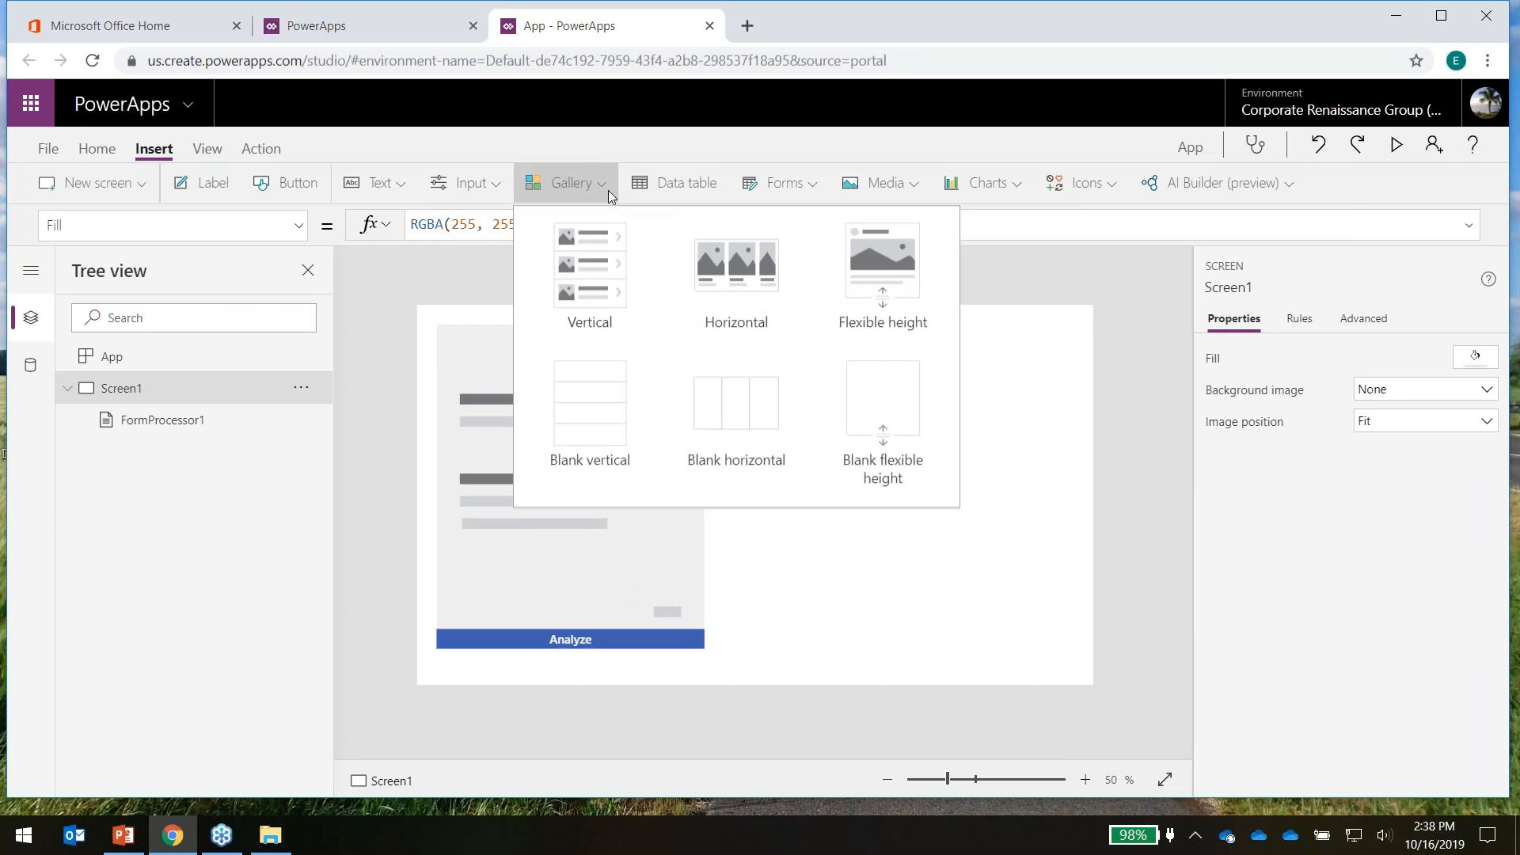
click(808, 185)
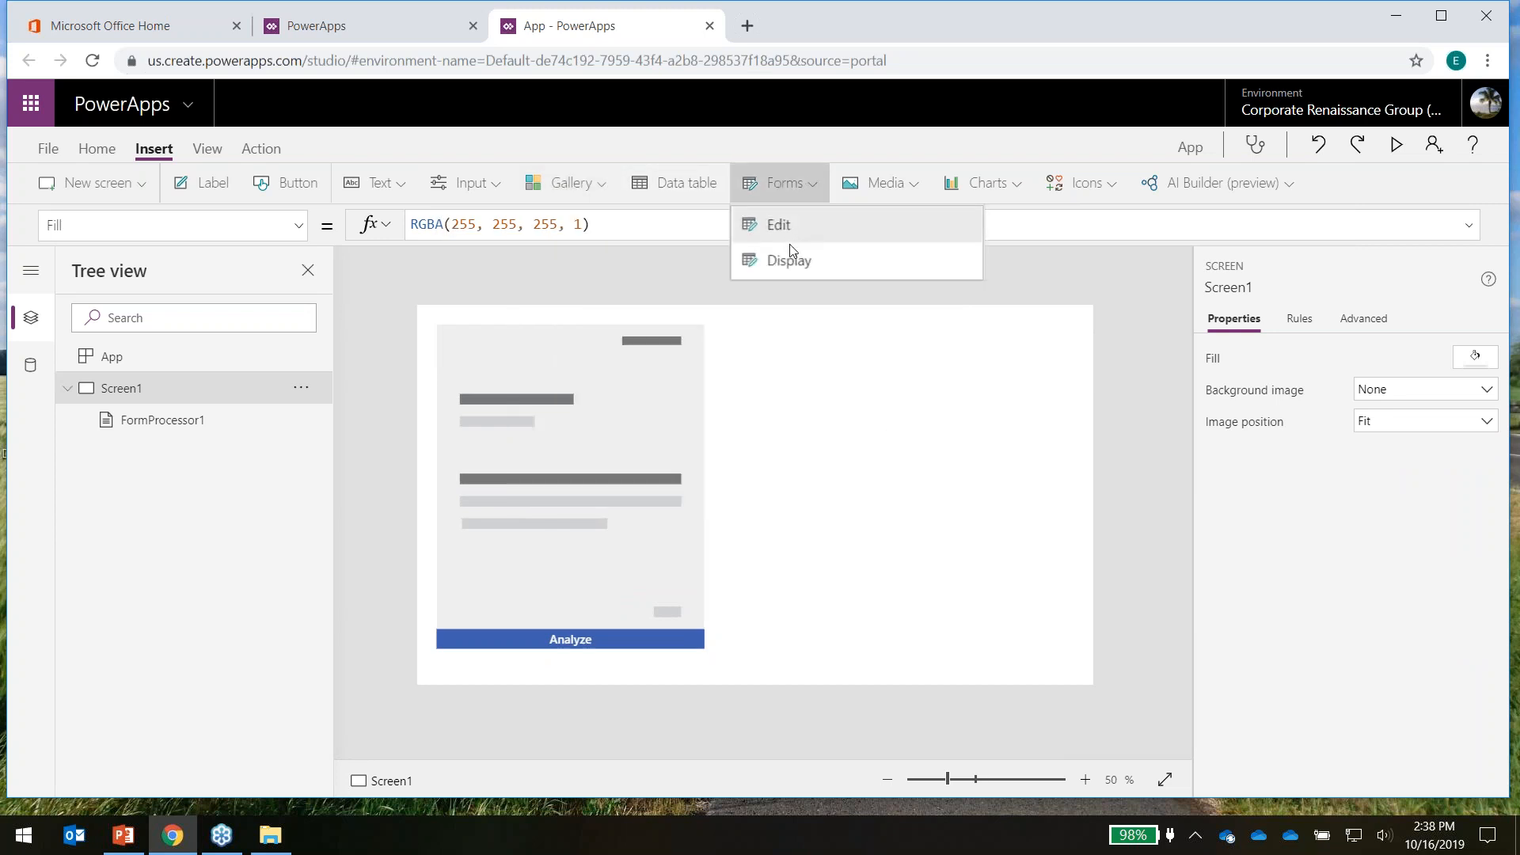
click(793, 265)
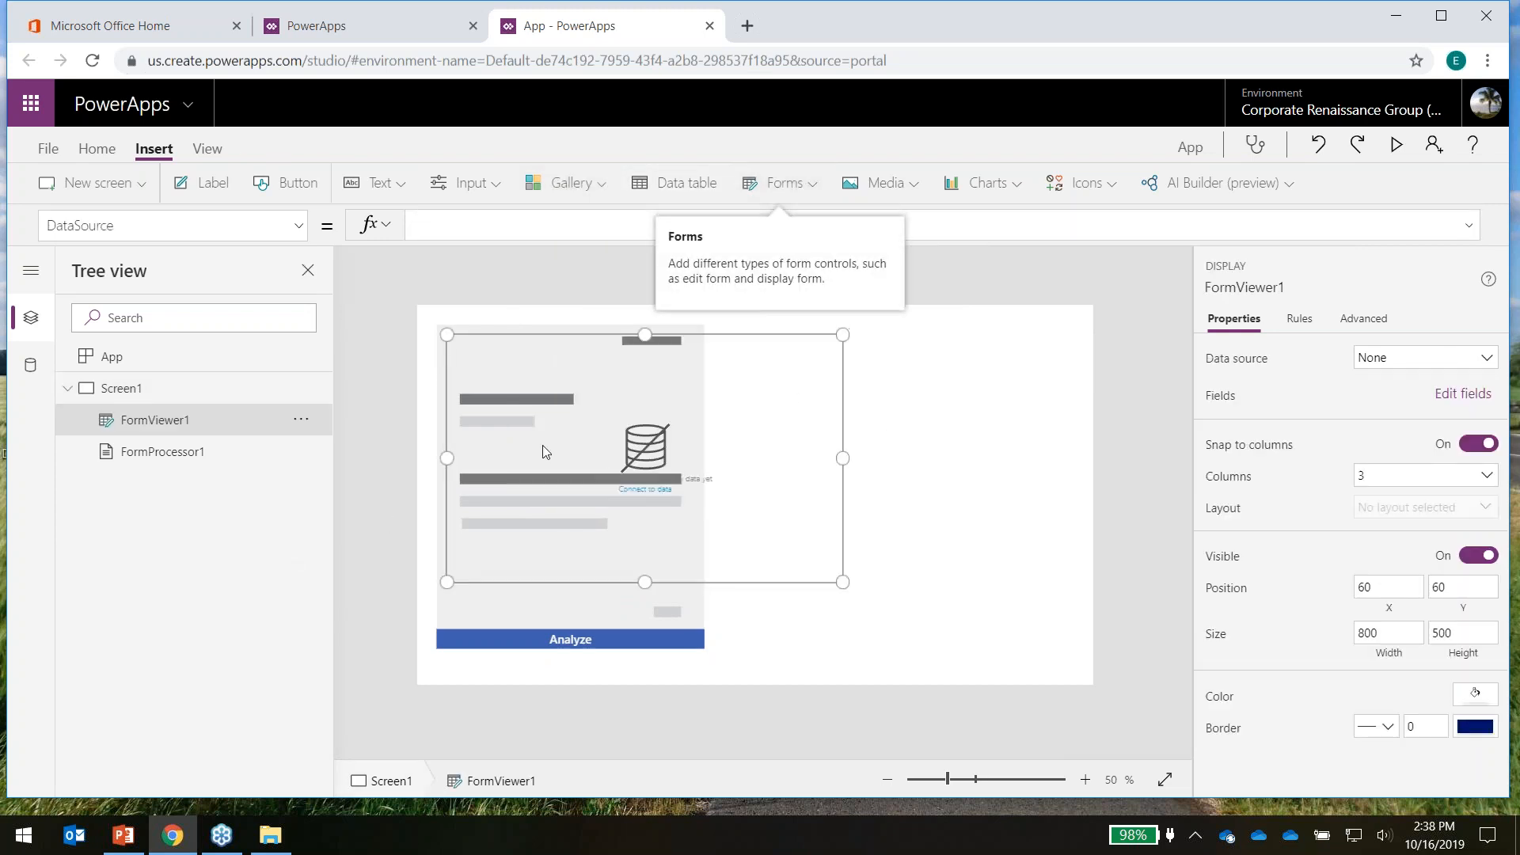
drag(447, 458, 951, 458)
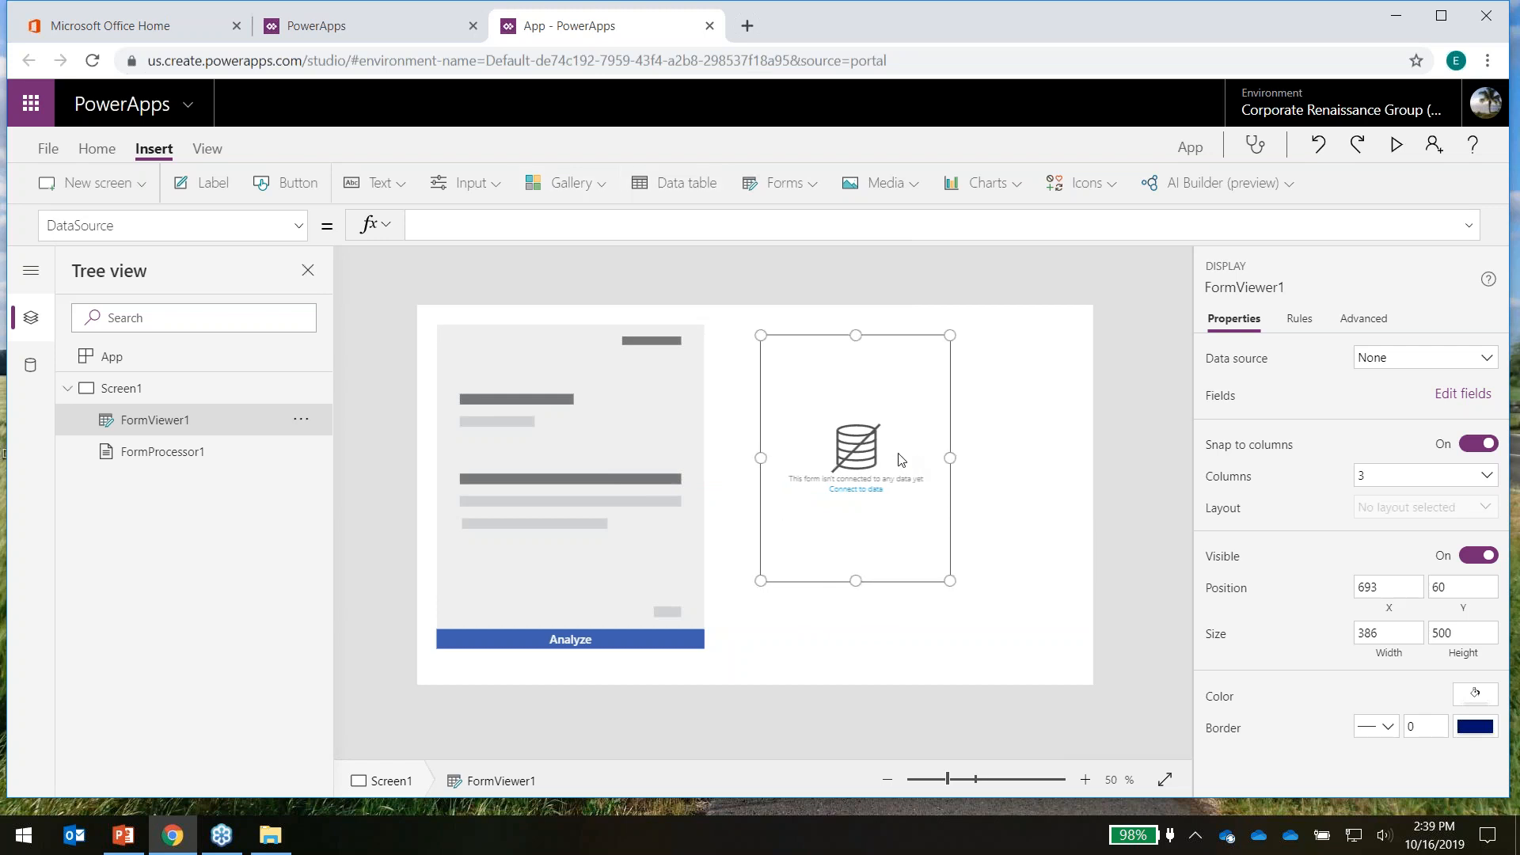
key(Delete)
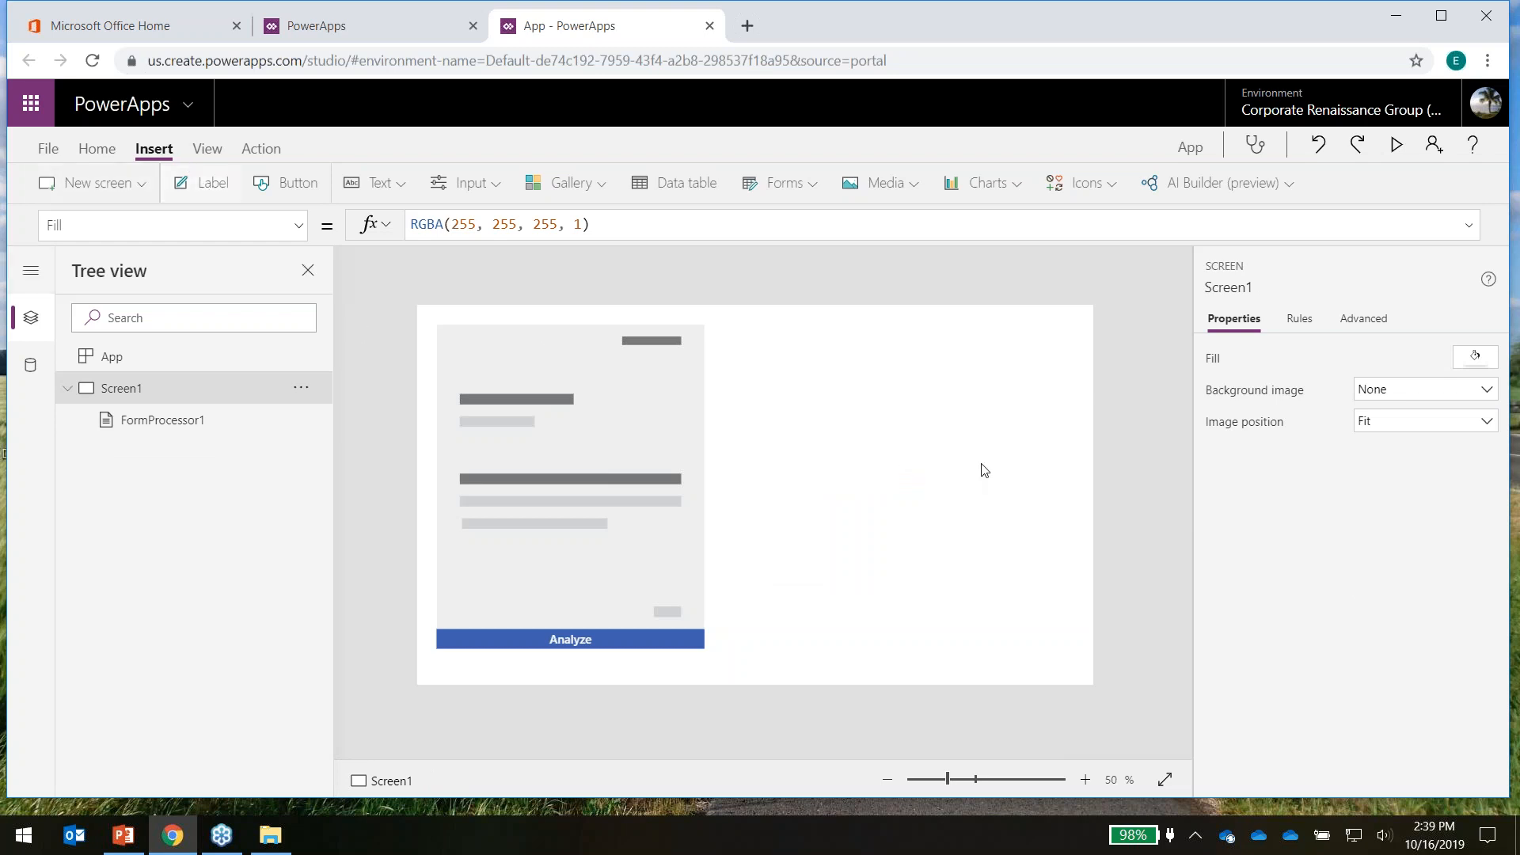
click(202, 182)
click(511, 355)
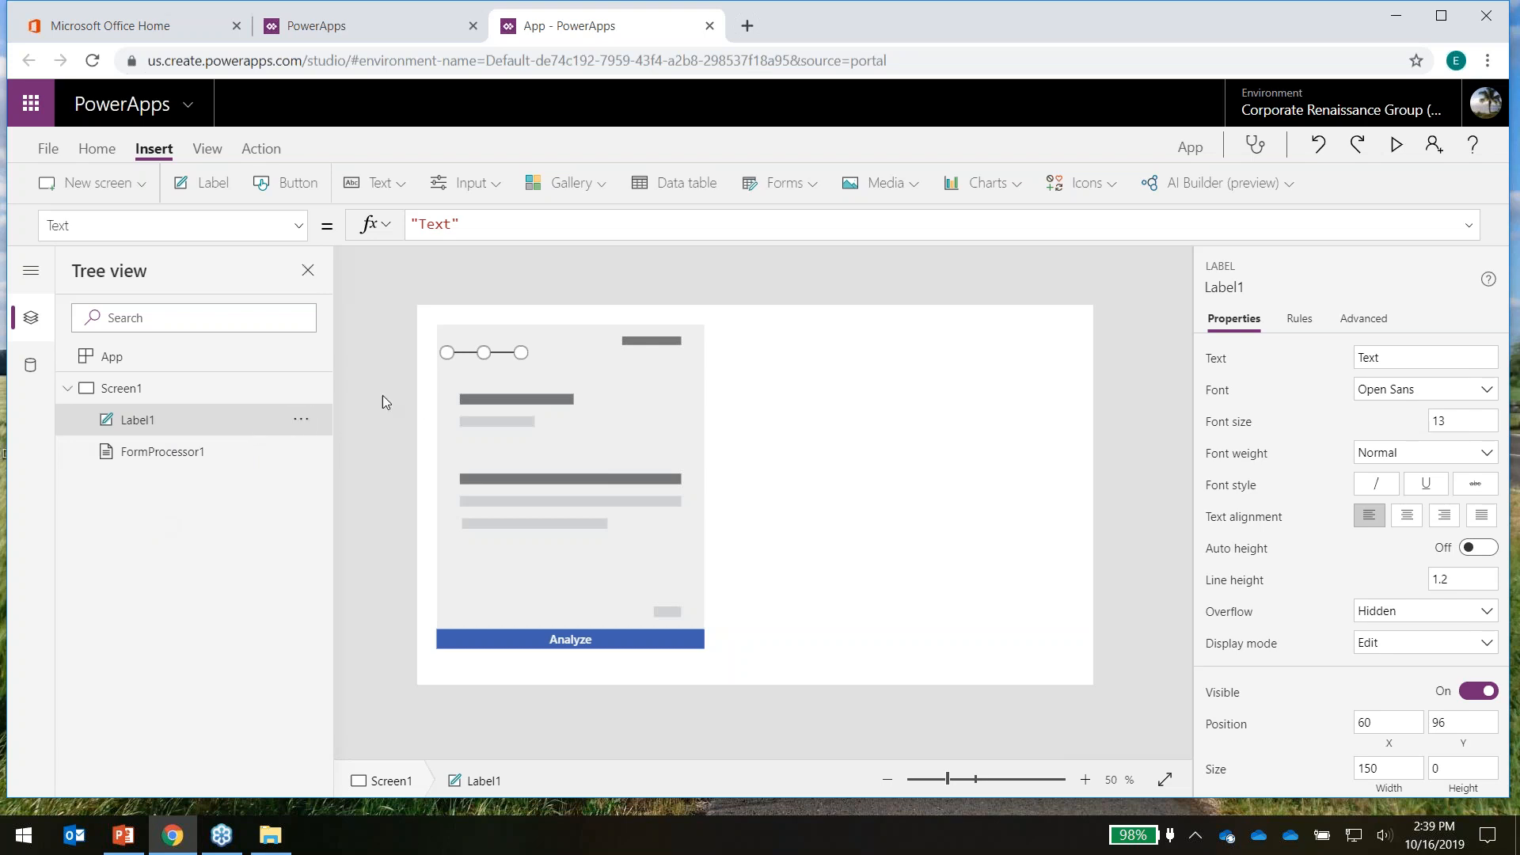
click(301, 420)
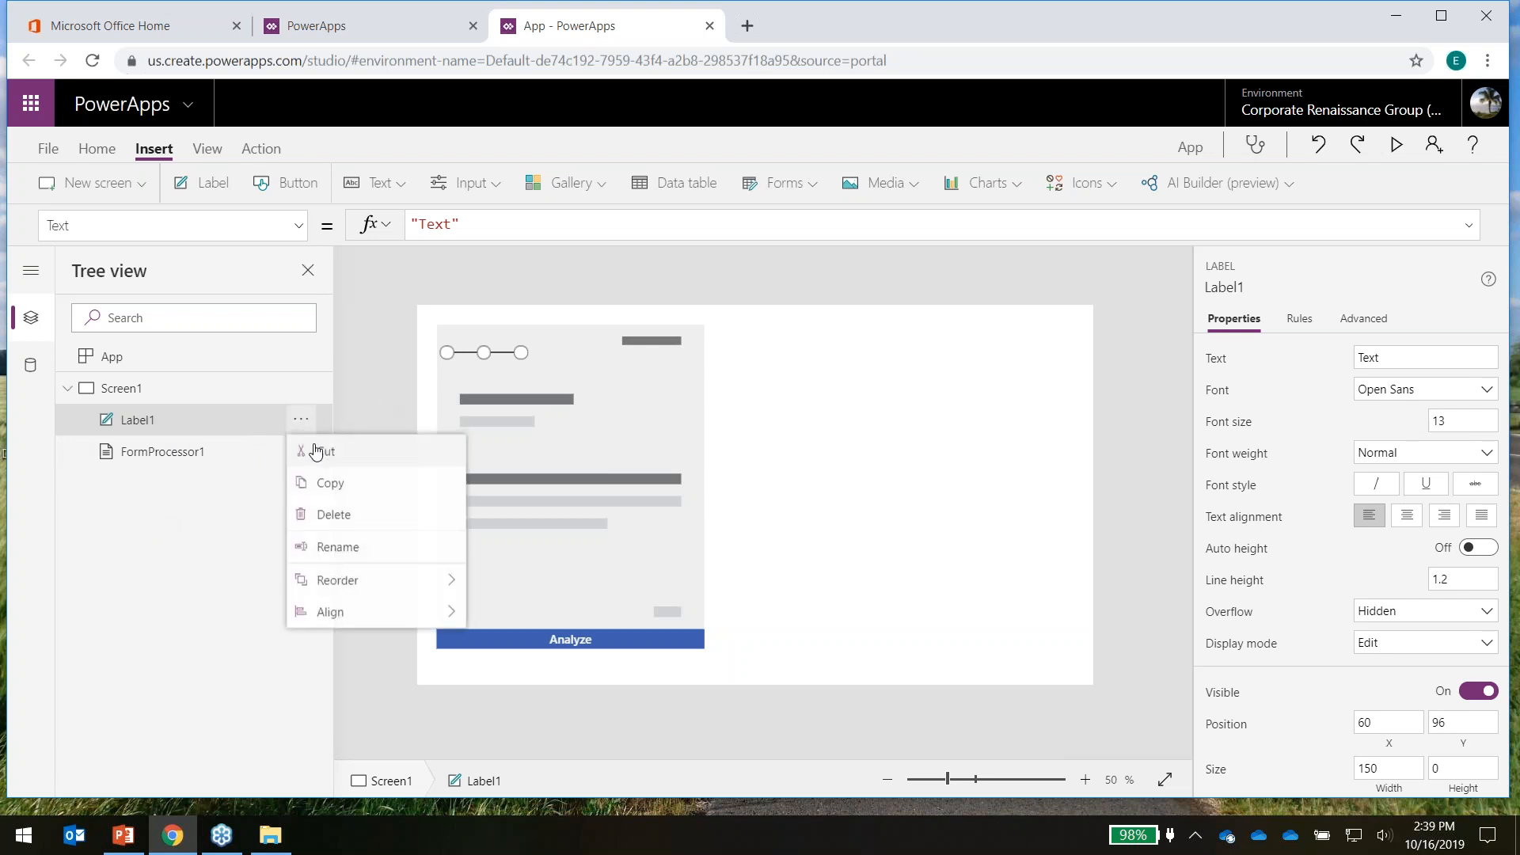
click(331, 516)
Move the form processor to the right half of the canvas, at about X 771, Y 30
click(576, 395)
drag(587, 376, 904, 390)
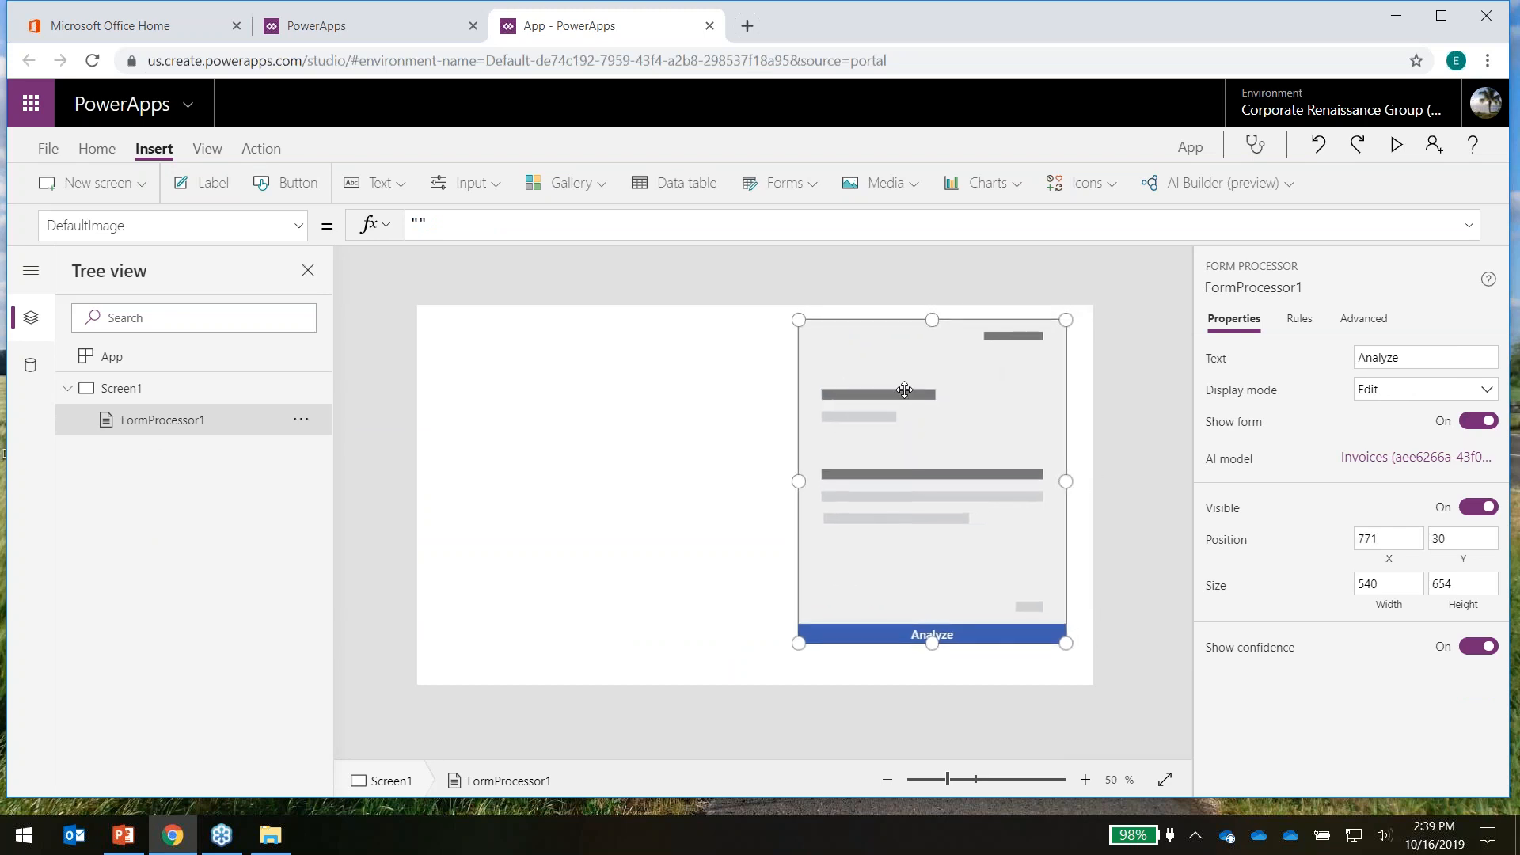
click(641, 451)
Add three text labels and stack them in the canvas's upper-left corner, starting at X 40, Y 40
click(199, 185)
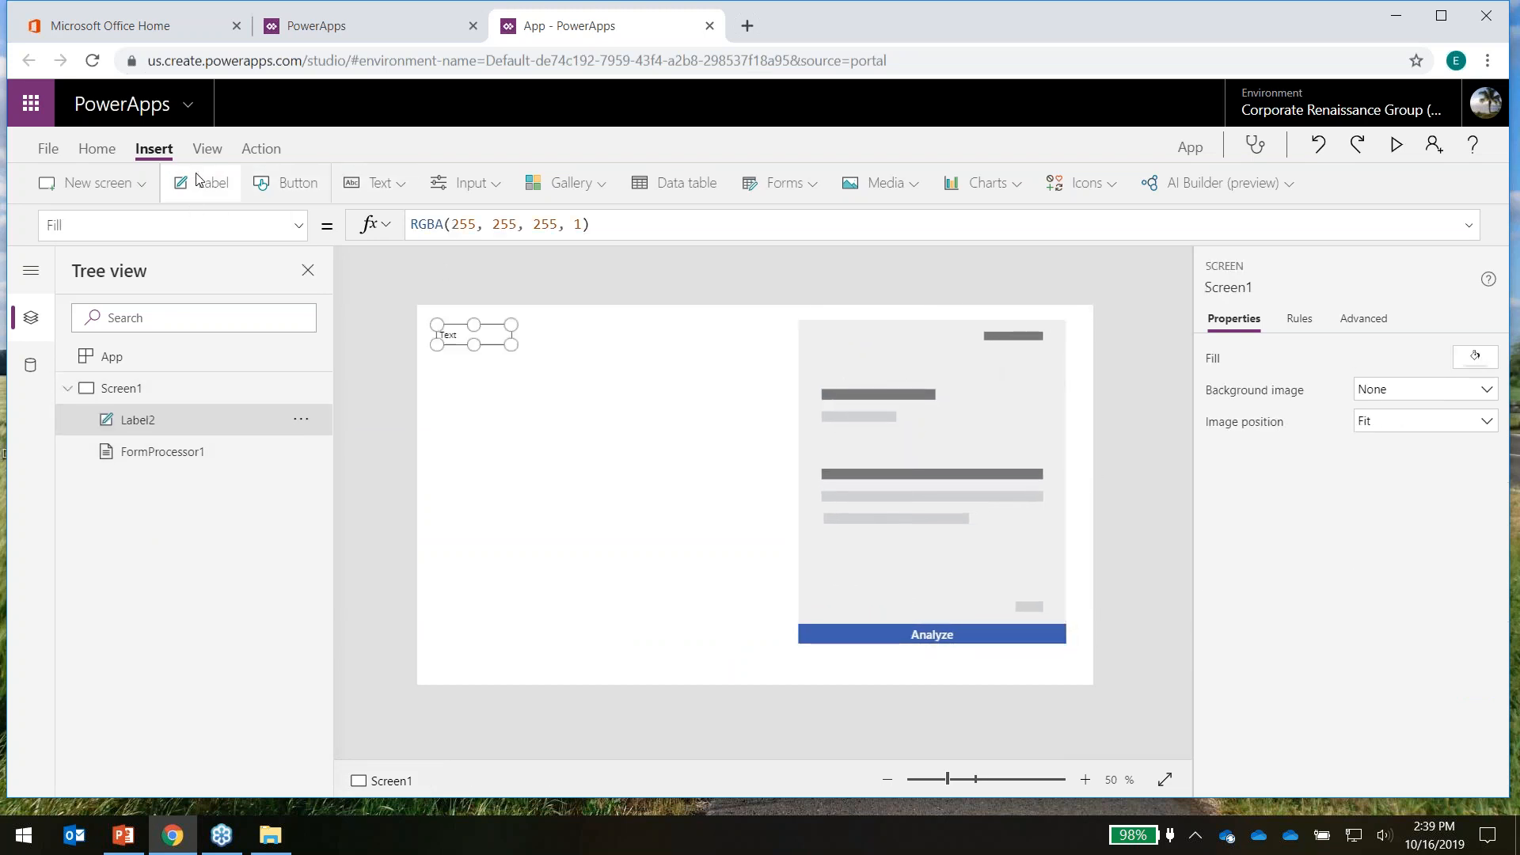
click(198, 184)
click(199, 184)
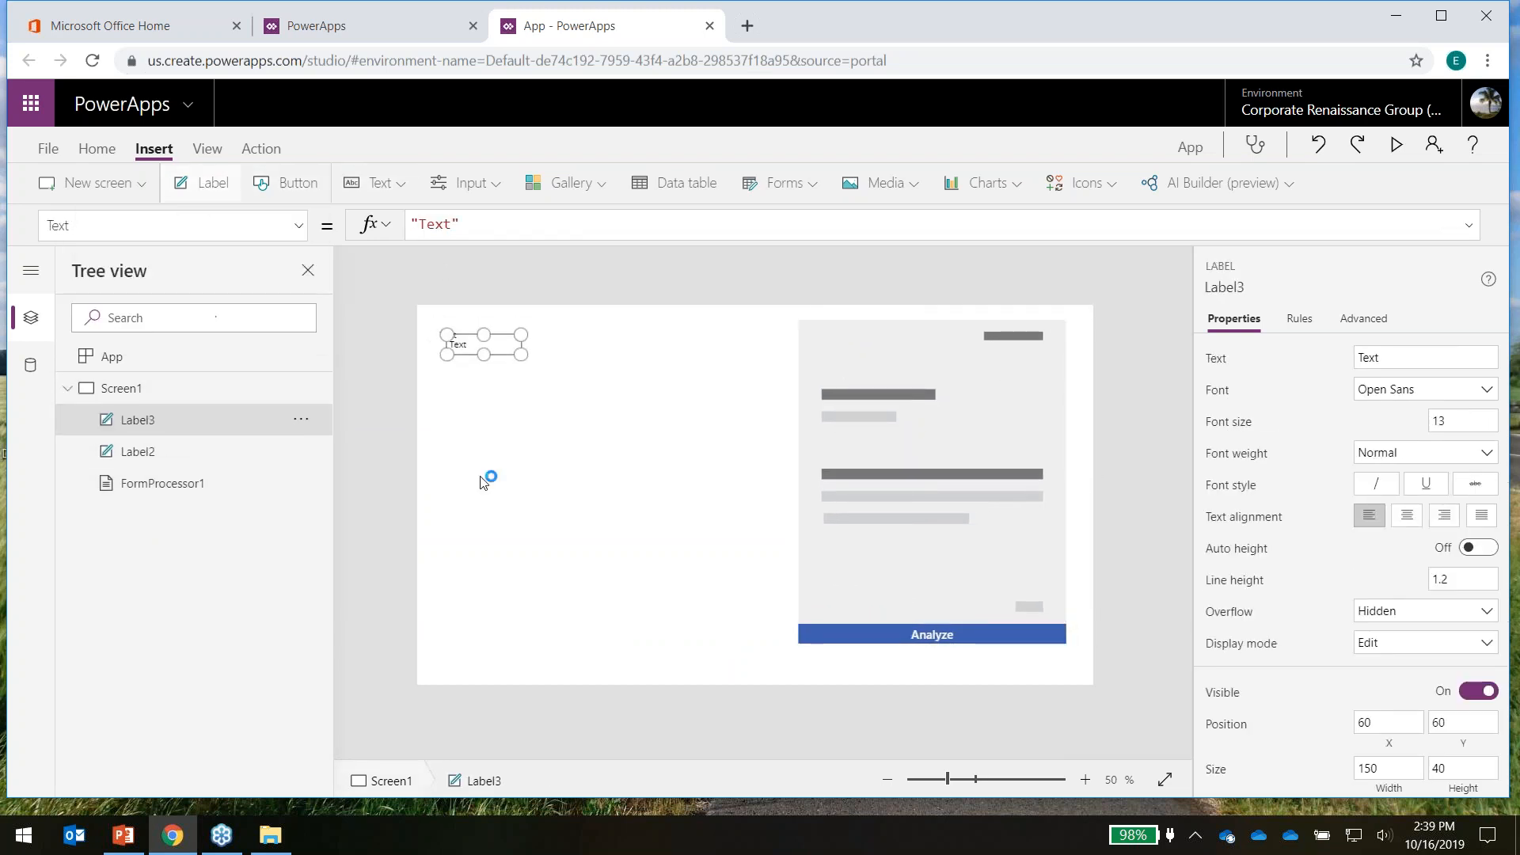
click(492, 376)
mouse_move(494, 361)
mouse_down()
mouse_move(477, 388)
mouse_move(473, 356)
mouse_up()
click(479, 345)
Set the first label's text formula to FormProcessor1.FormContent.Fields.Date
click(472, 339)
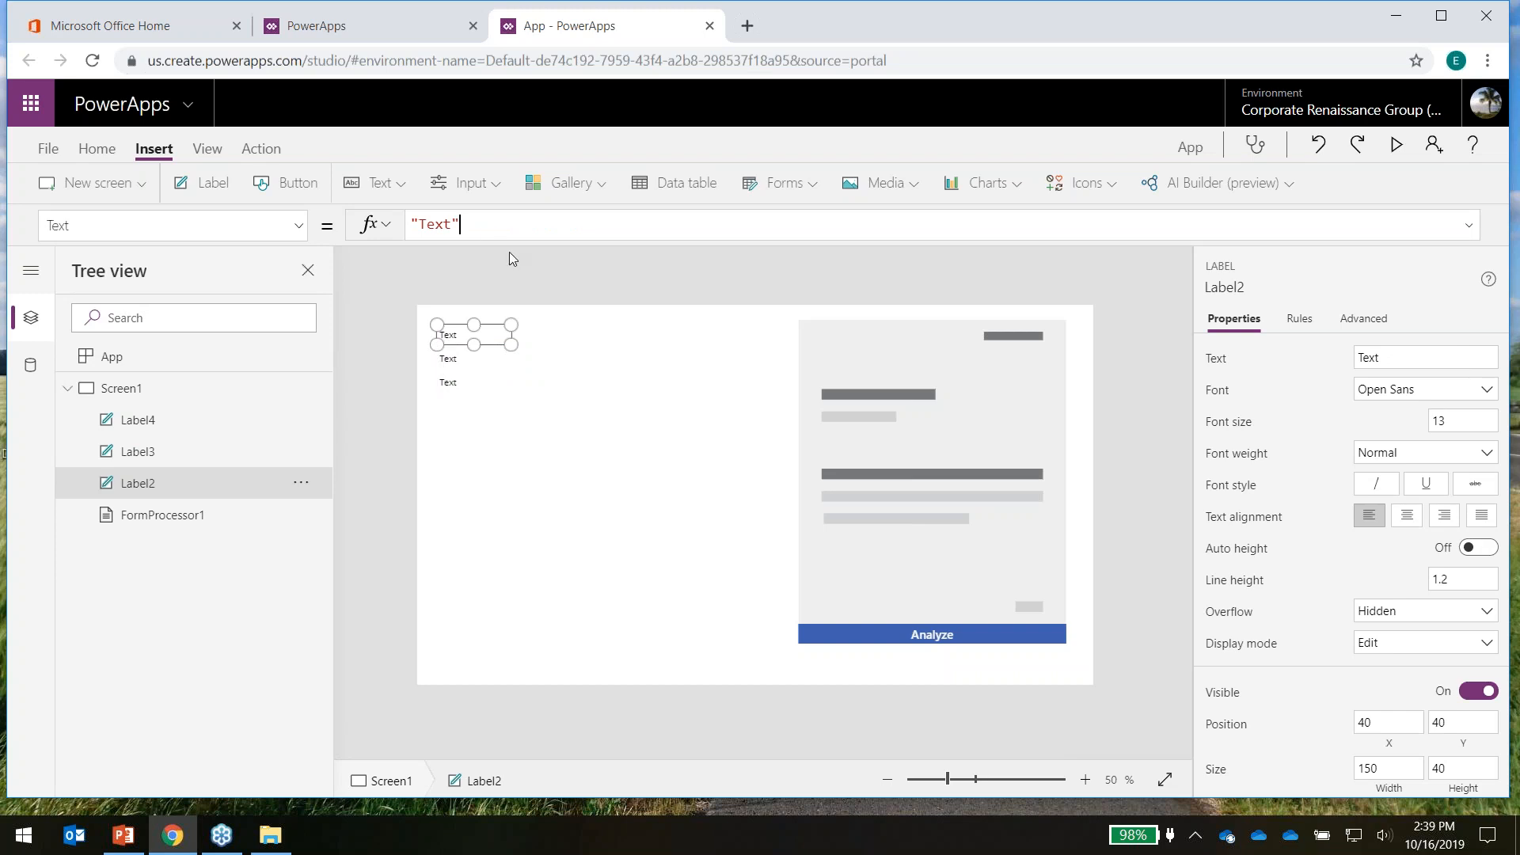
key(ctrl+a)
key(BackSpace)
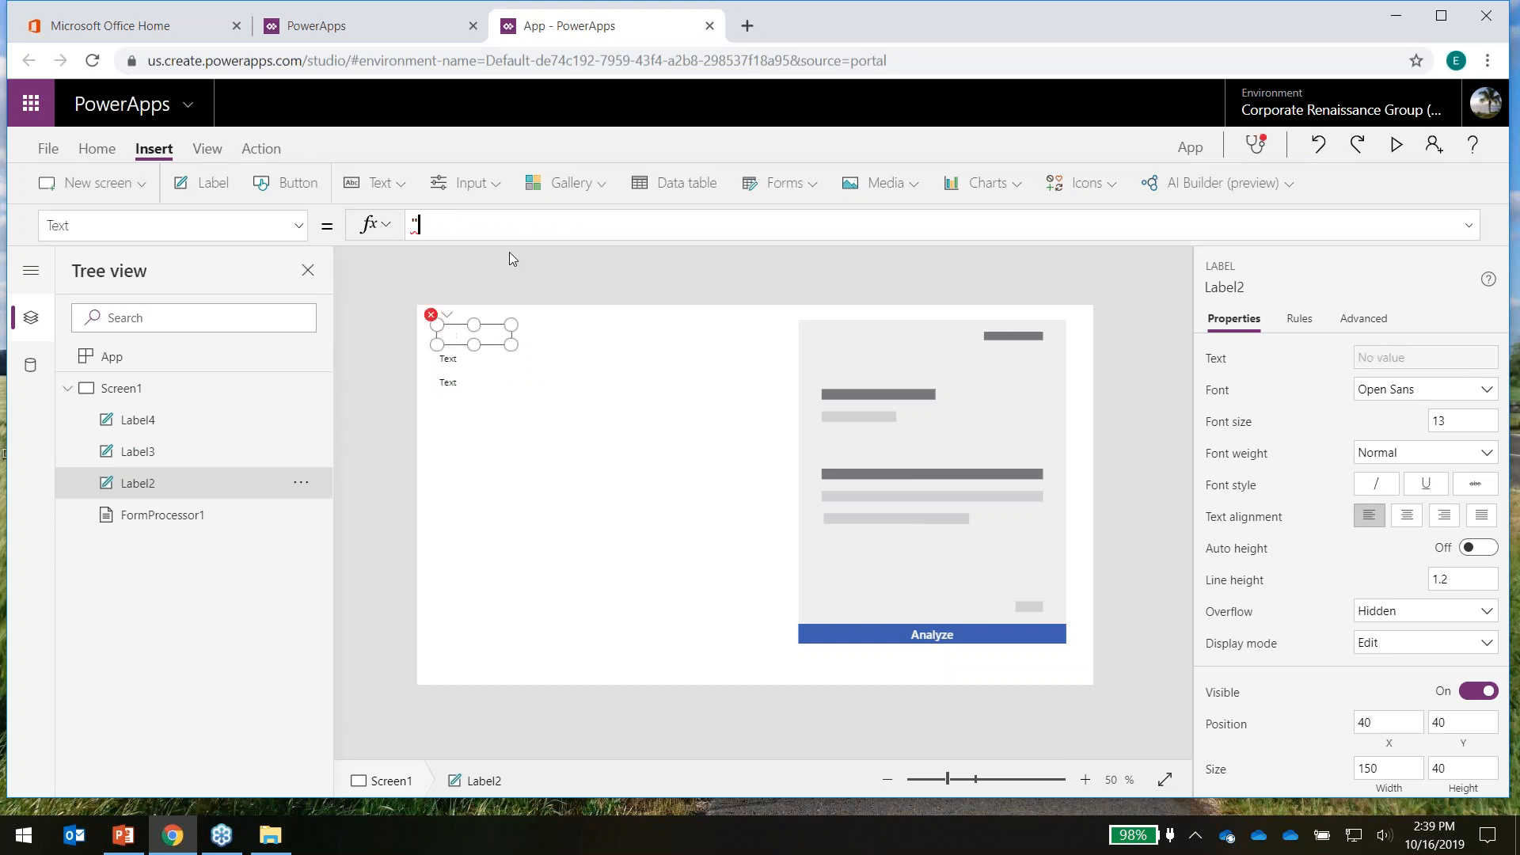
text(FormPro)
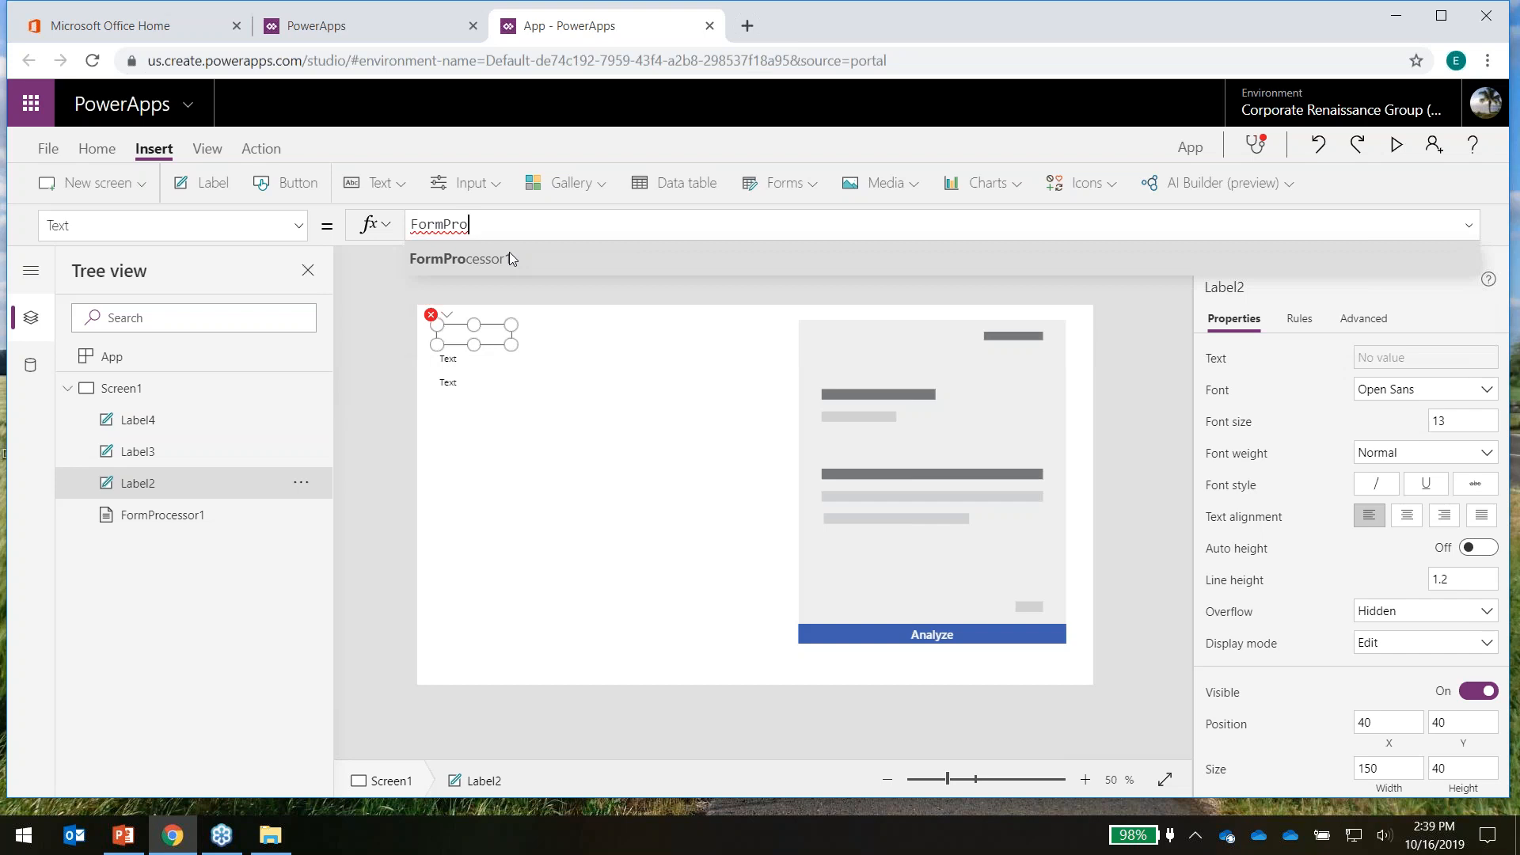
click(509, 252)
text(.)
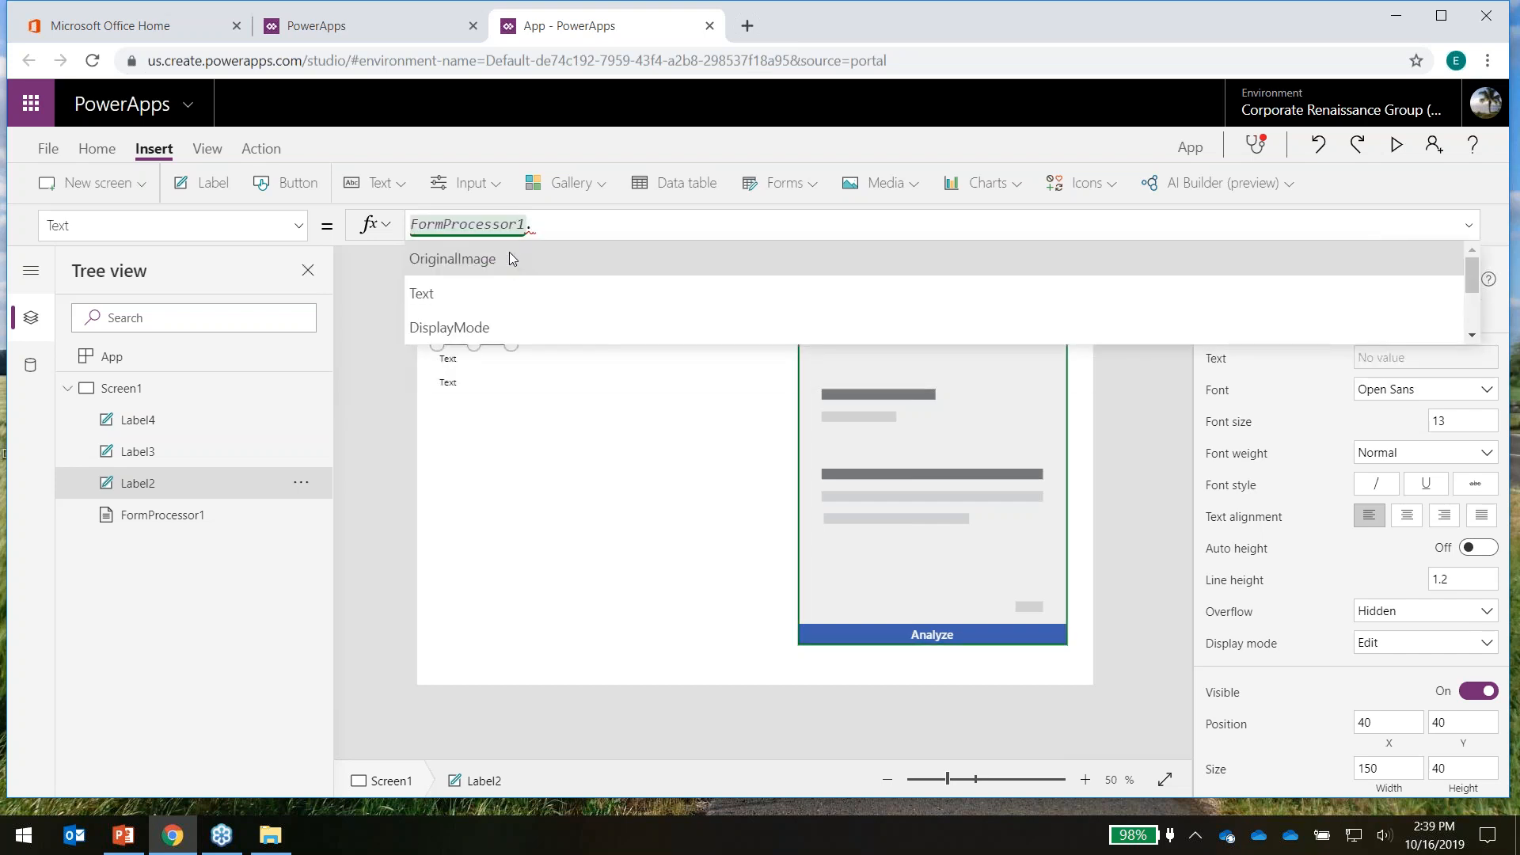
text(fi)
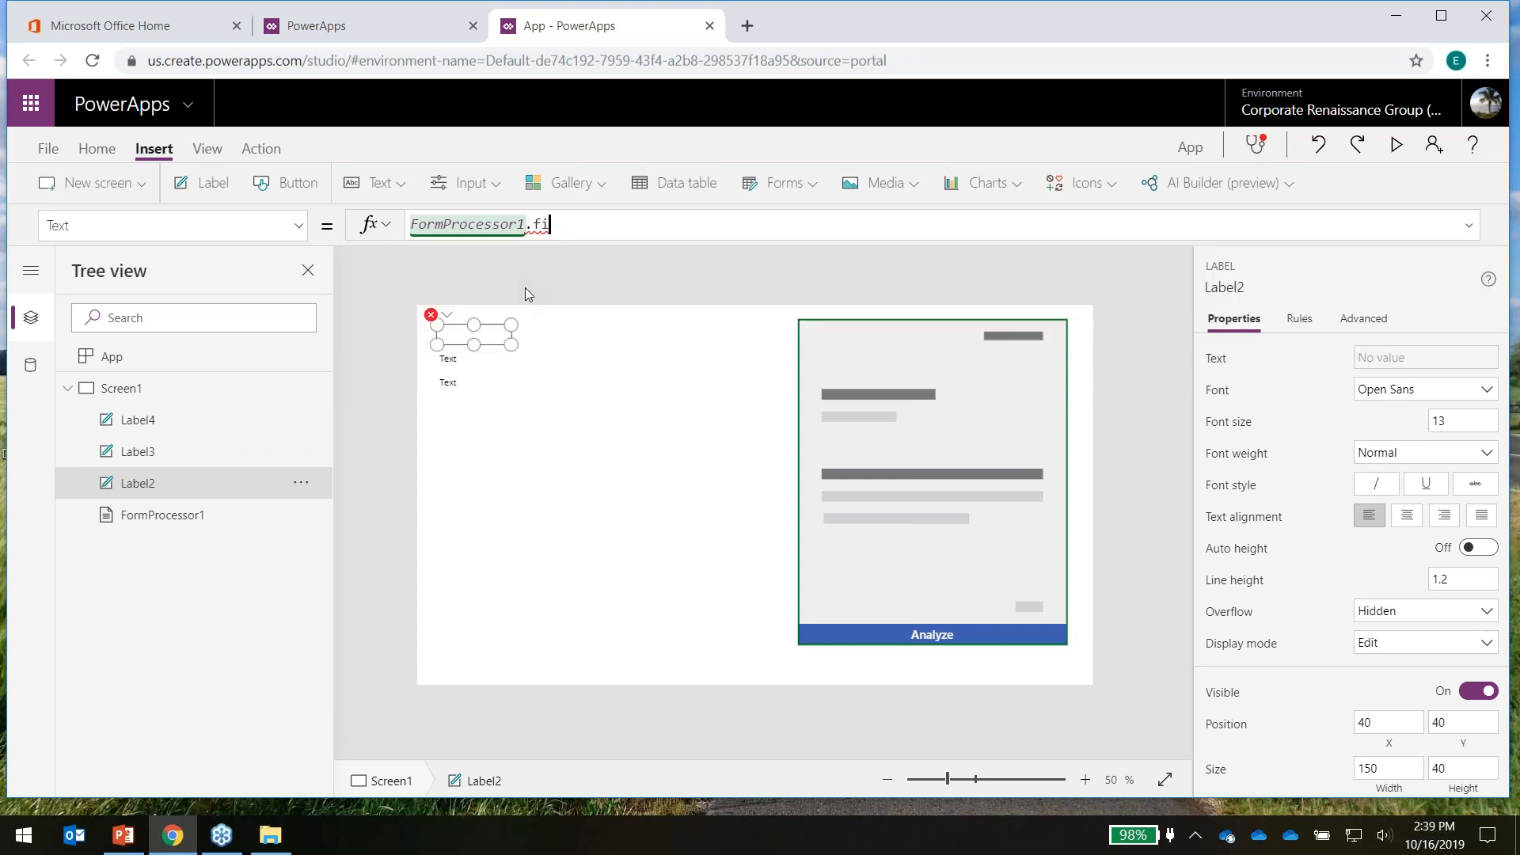
key(BackSpace)
key(BackSpace)
key(BackSpace)
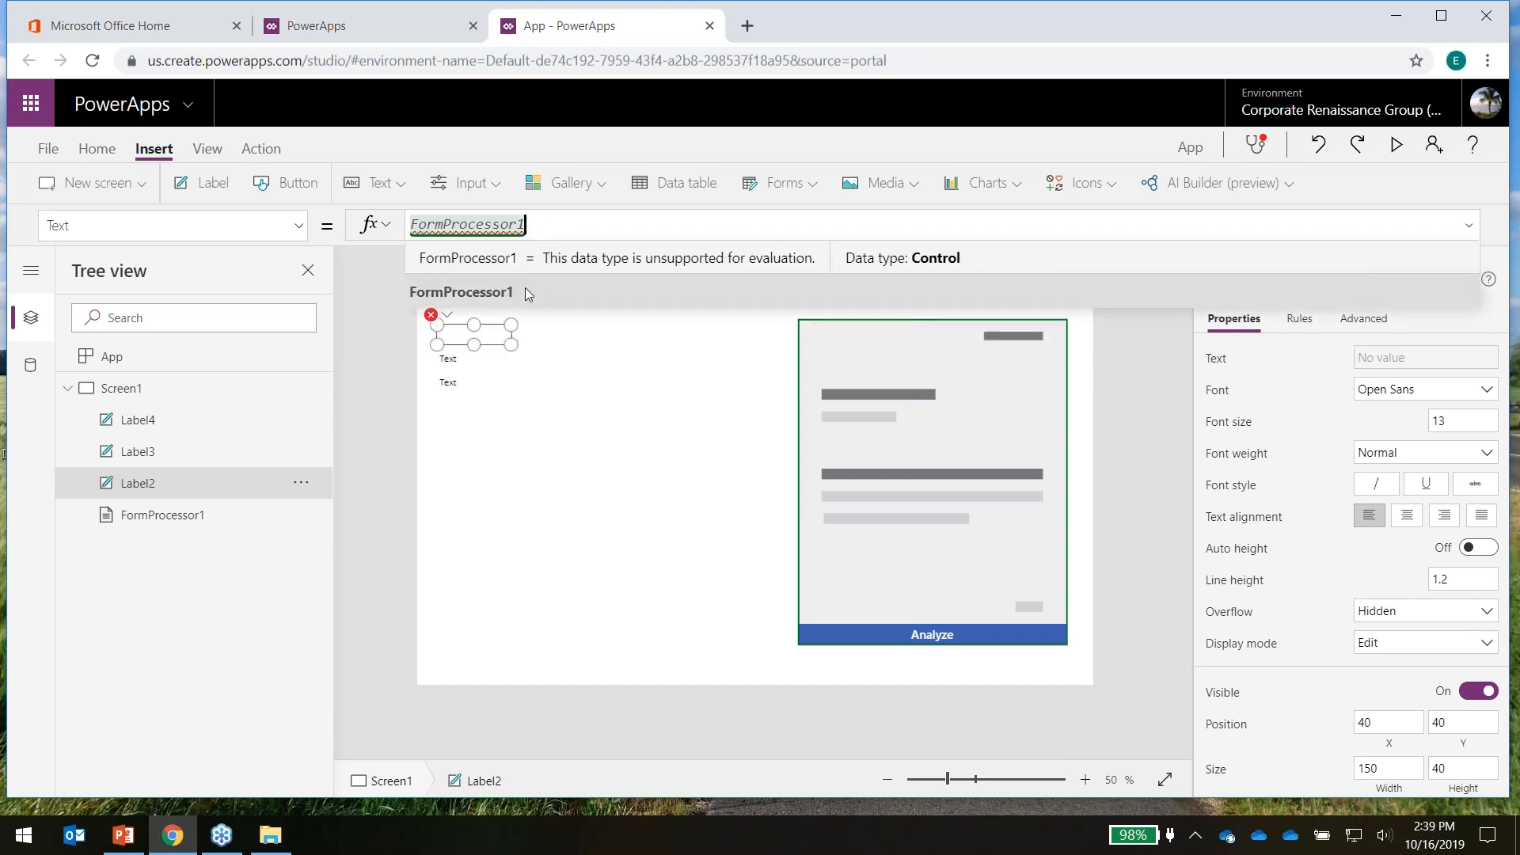
text(.FormContent)
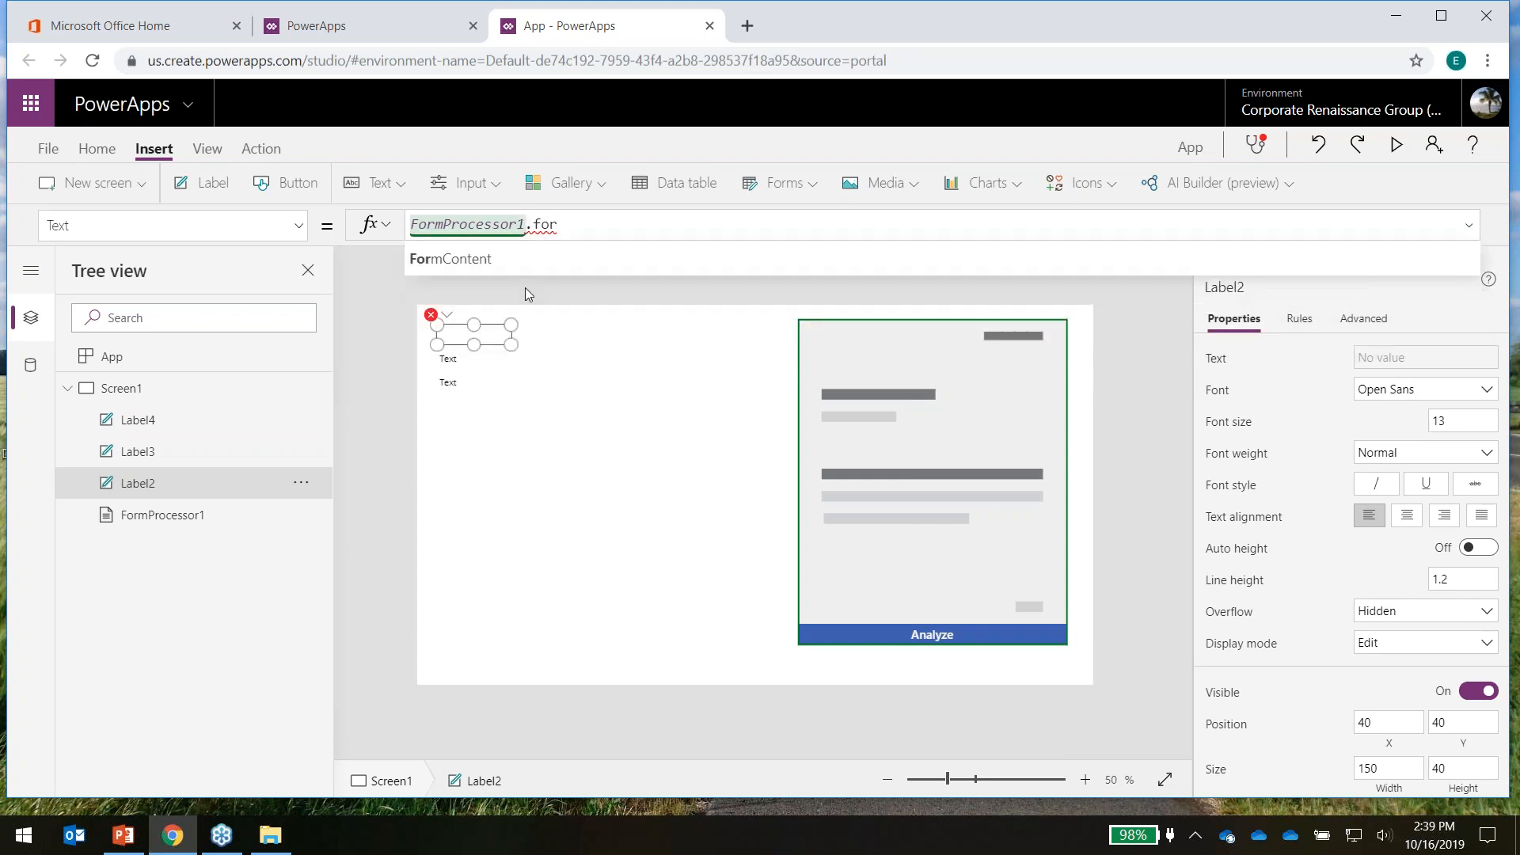
text(.Fields)
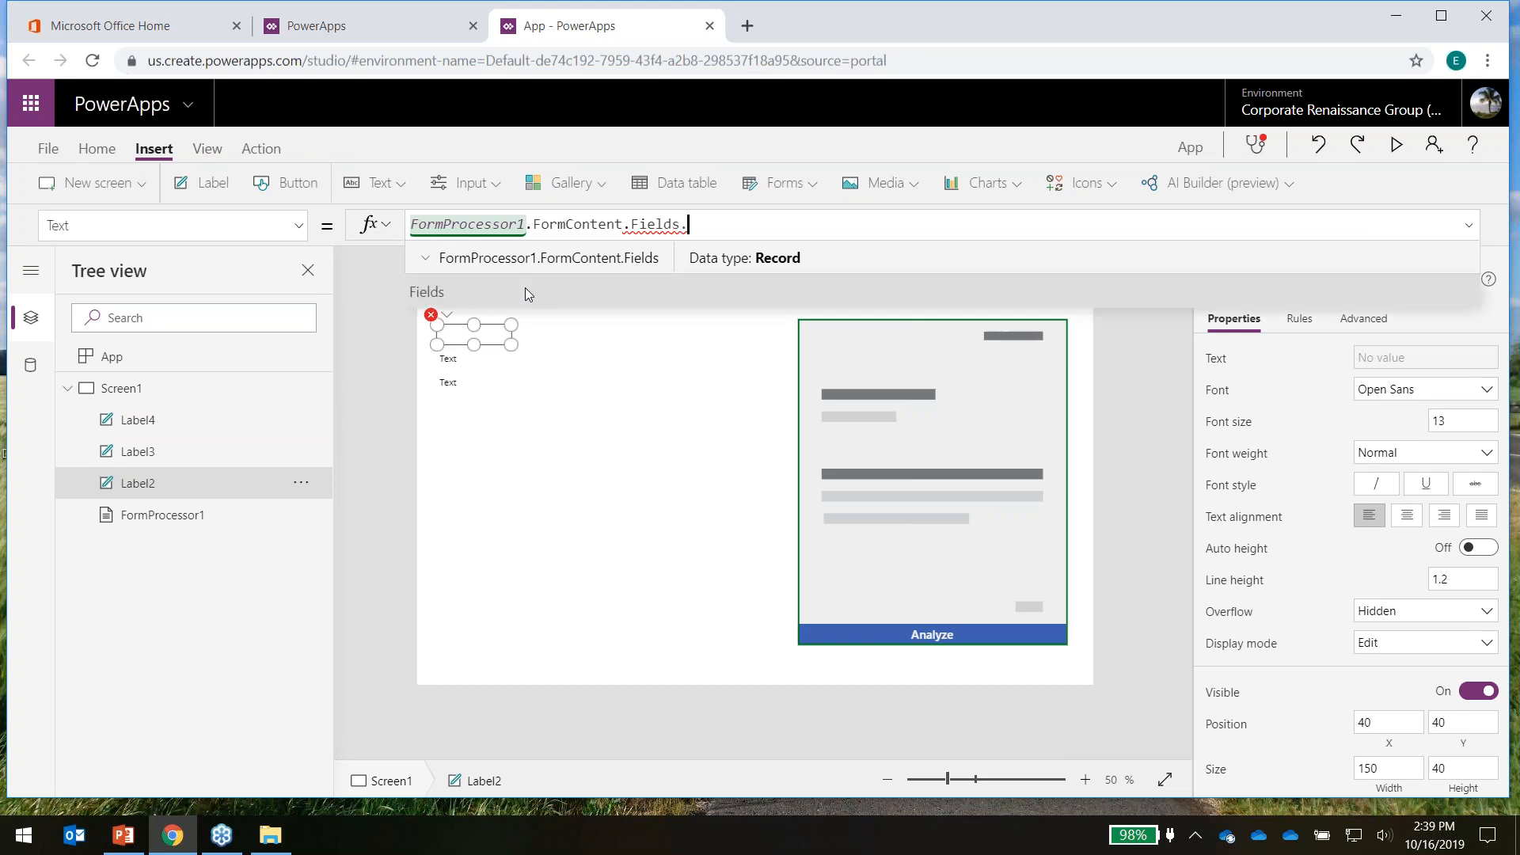
text(.)
key(Down)
key(Down)
key(Down)
key(Return)
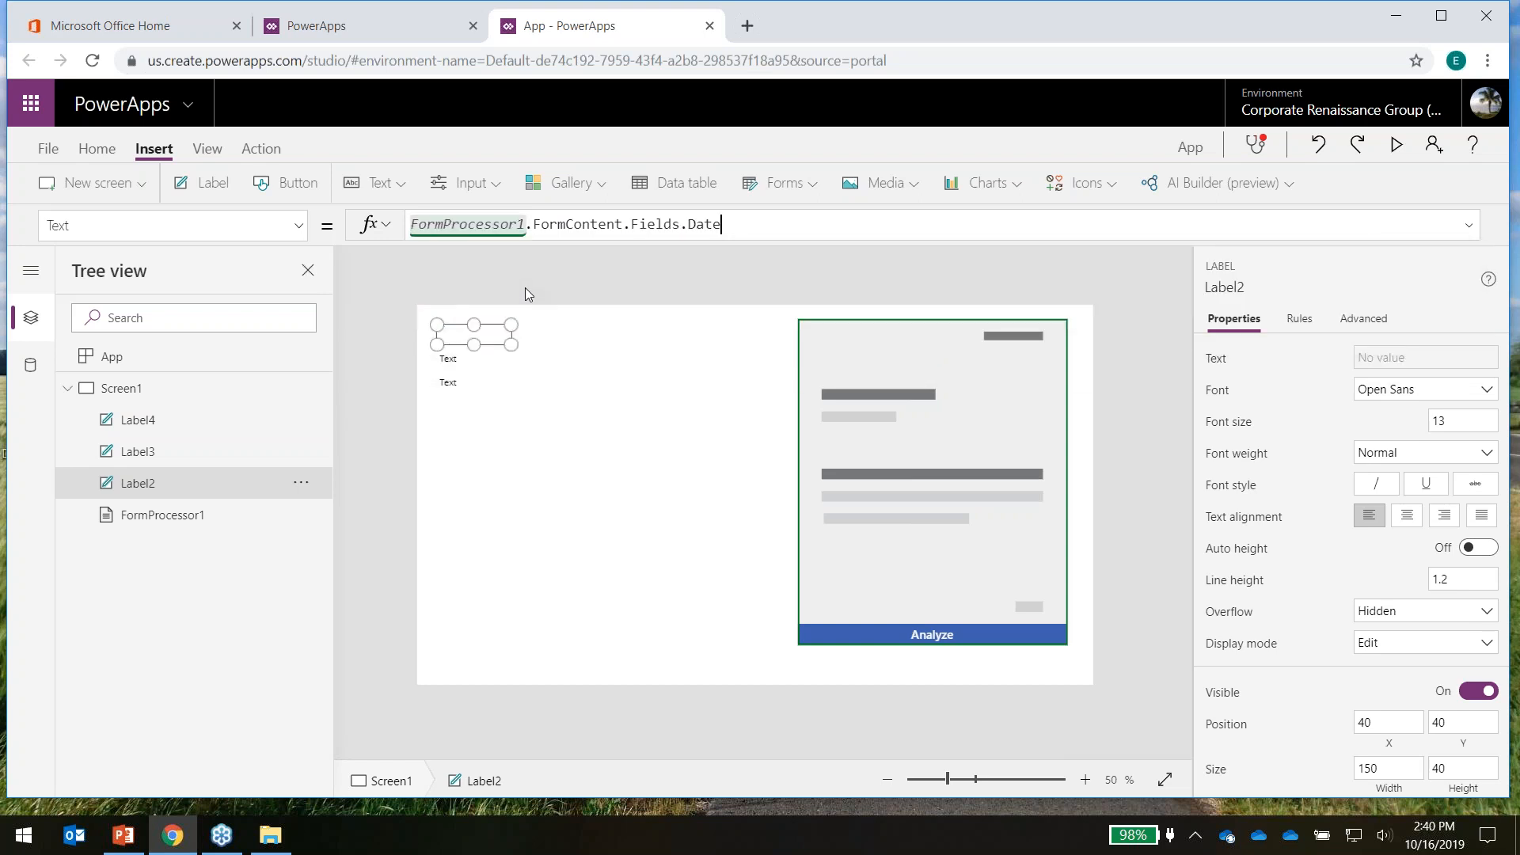
click(493, 373)
Set the second label's text formula to FormProcessor1.FormContent.Fields.'Balance due'
click(448, 360)
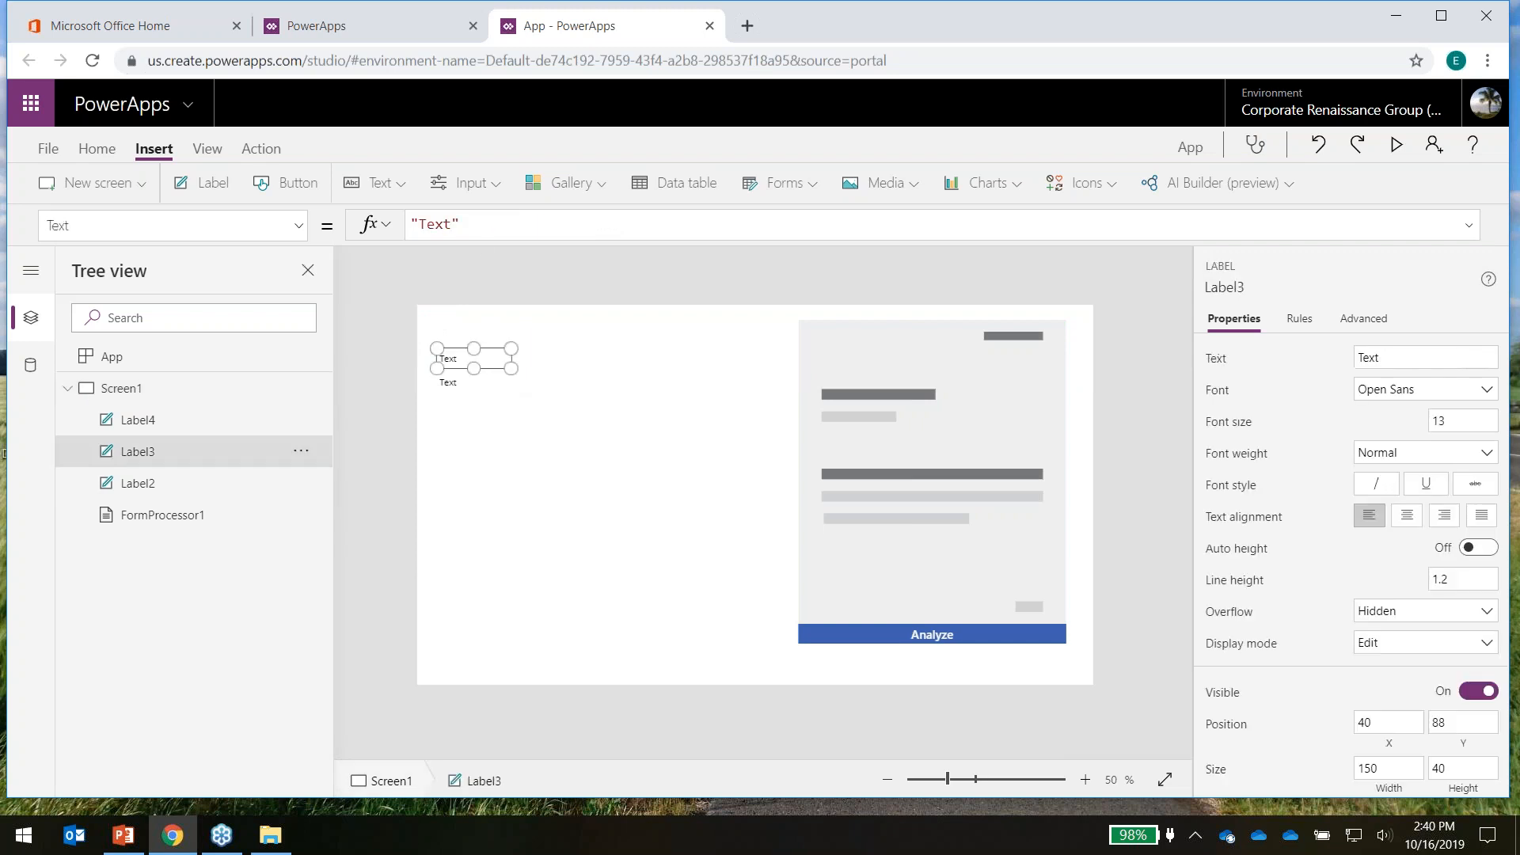
key(ctrl+a)
key(BackSpace)
text(FormProcessor1)
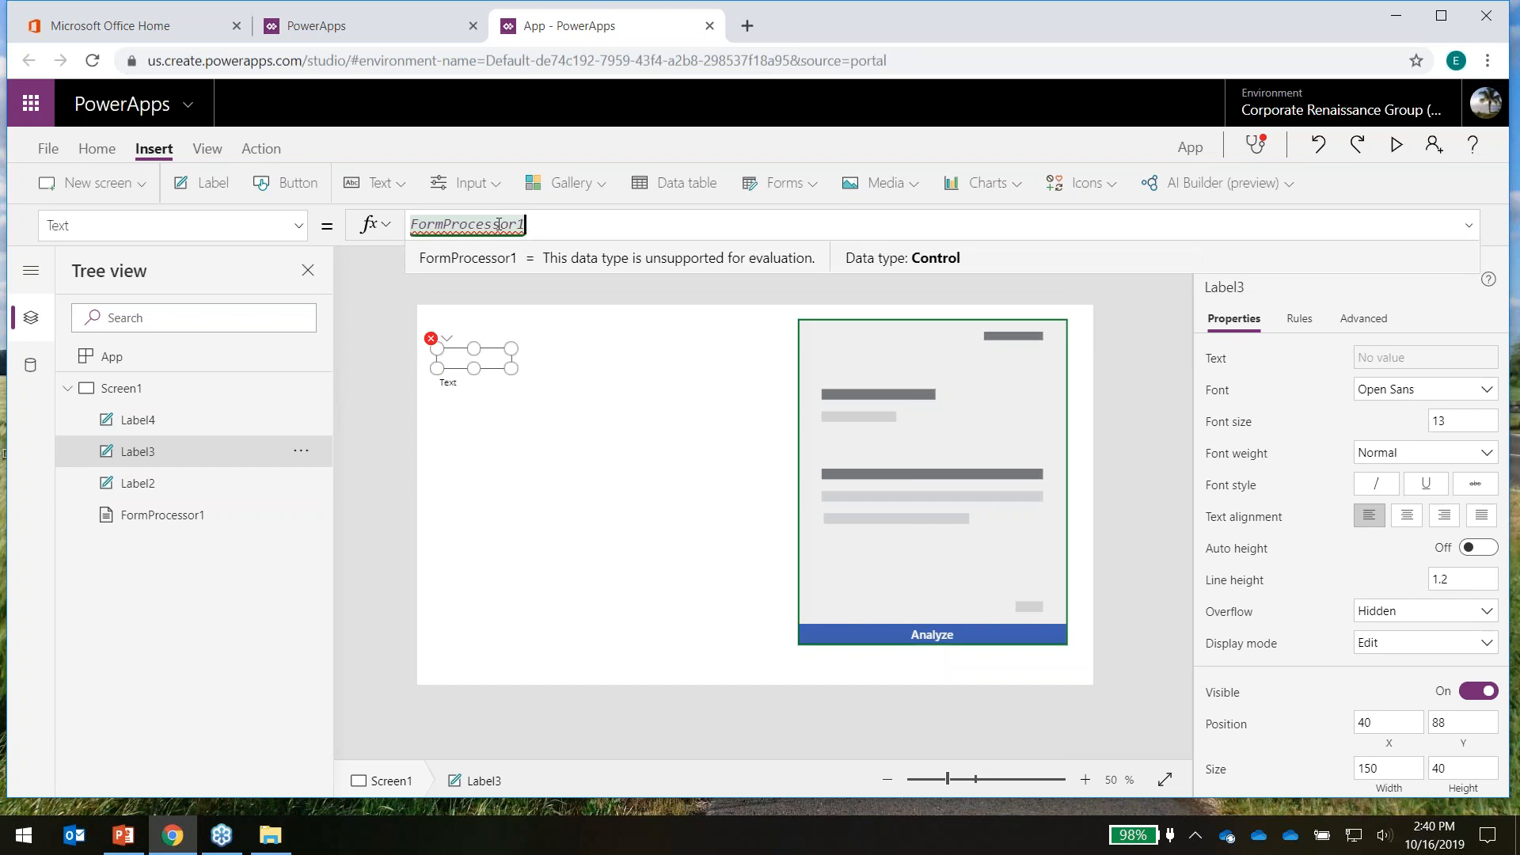
text(.Form)
key(Tab)
text(.f)
key(Tab)
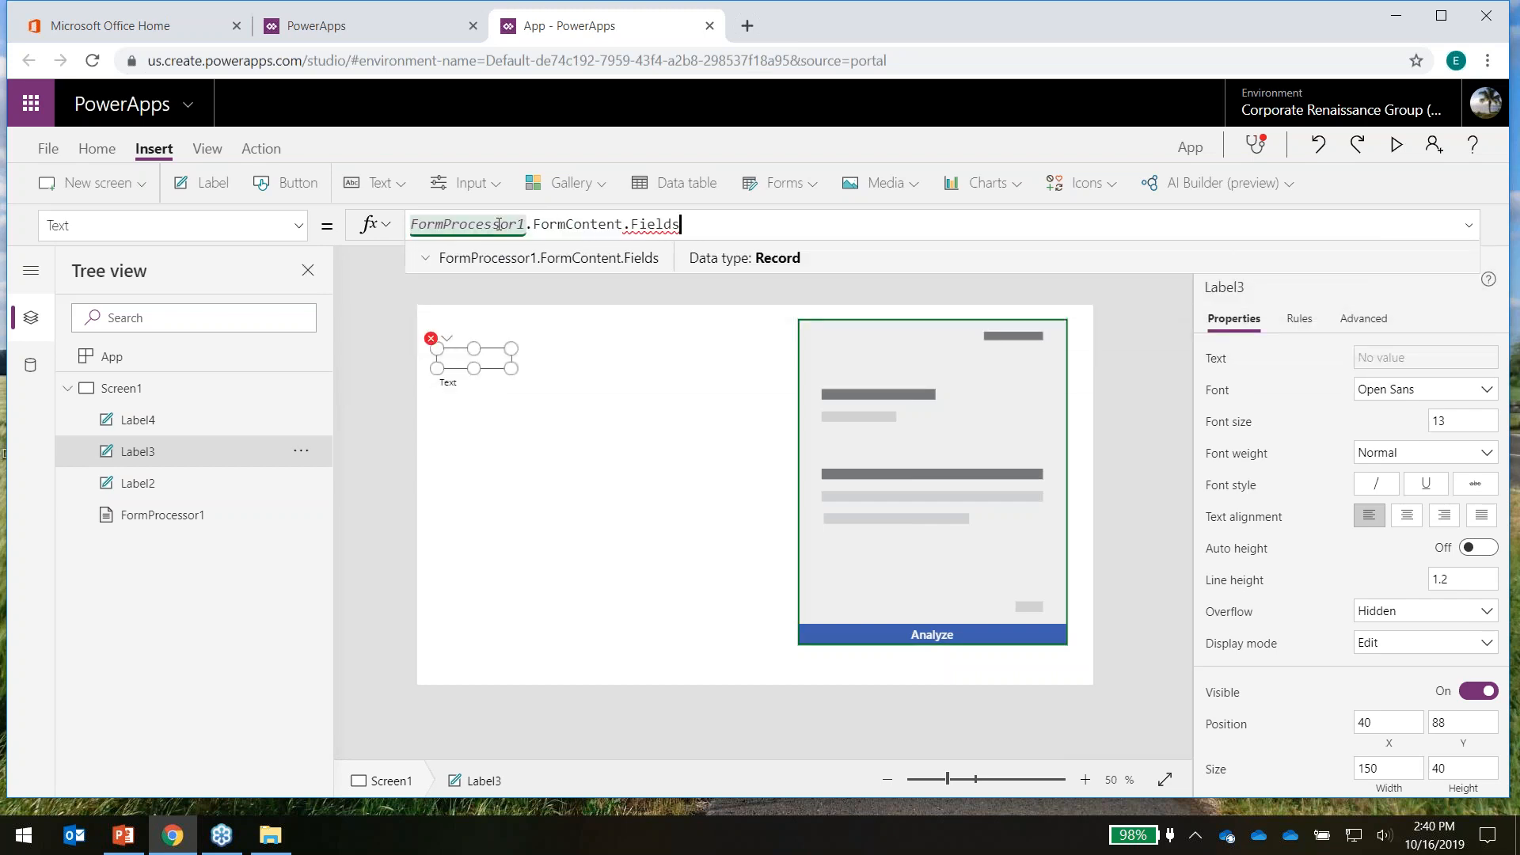
text(.)
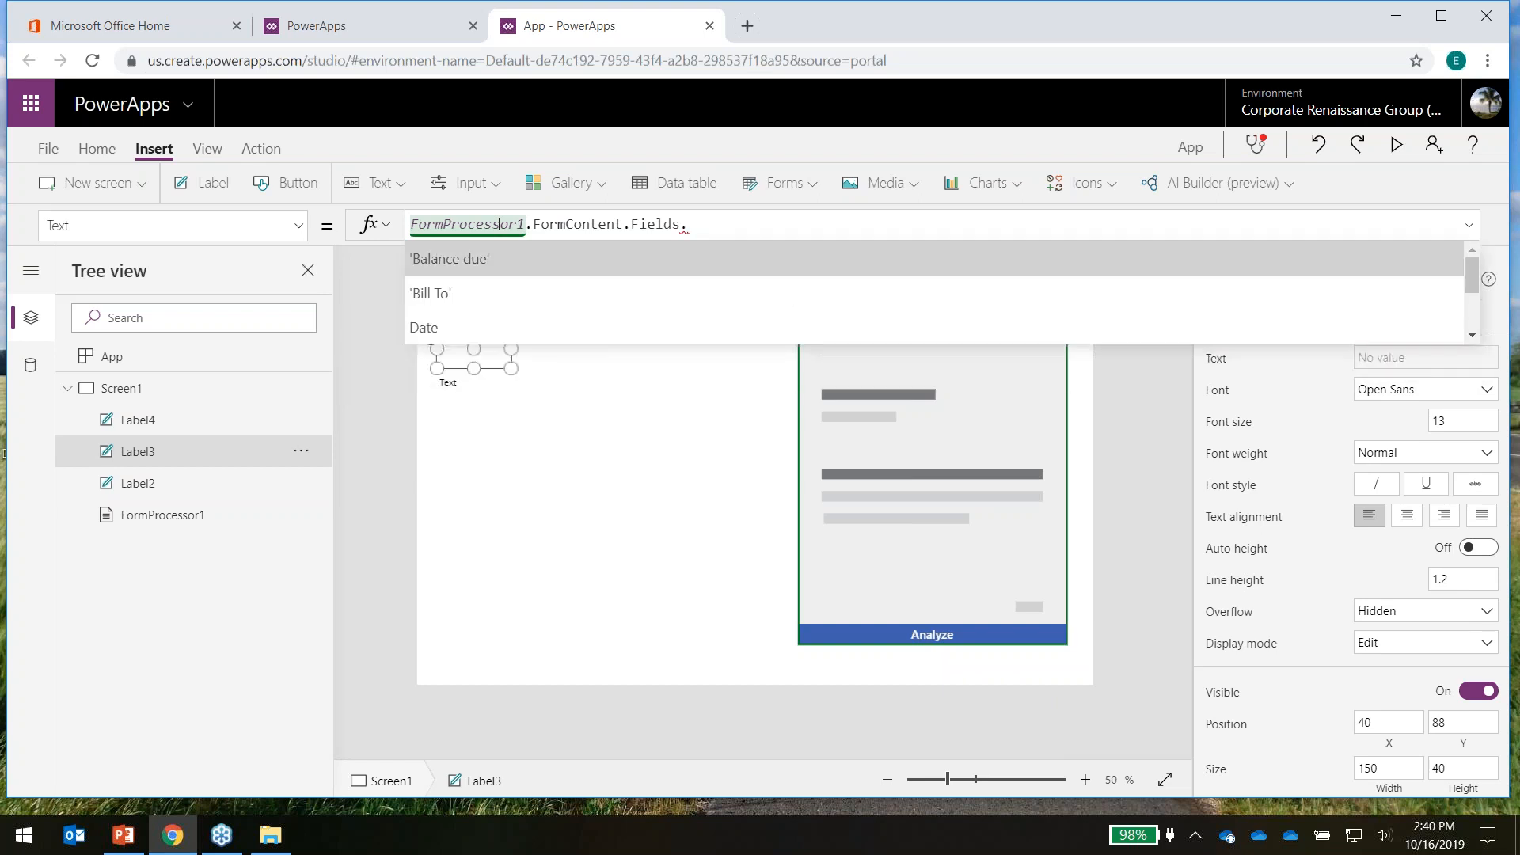
key(Tab)
click(522, 471)
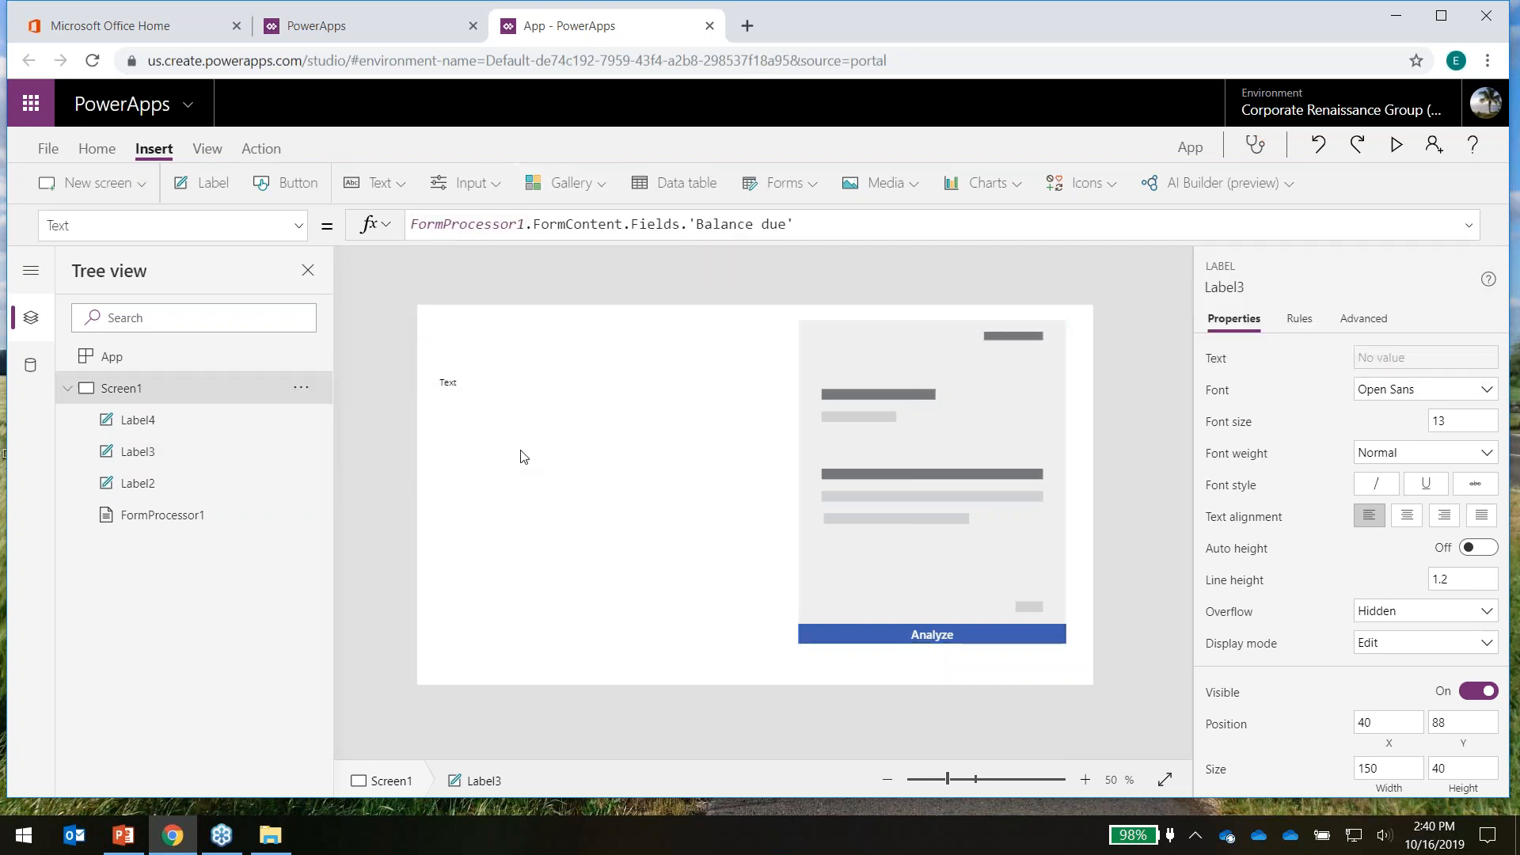
Replace the third label's default text with the formula FormProcessor1.FormContent.Fields.INVOICE
click(463, 383)
click(519, 230)
key(BackSpace)
key(BackSpace)
key(BackSpace)
key(BackSpace)
key(BackSpace)
key(BackSpace)
text(Form)
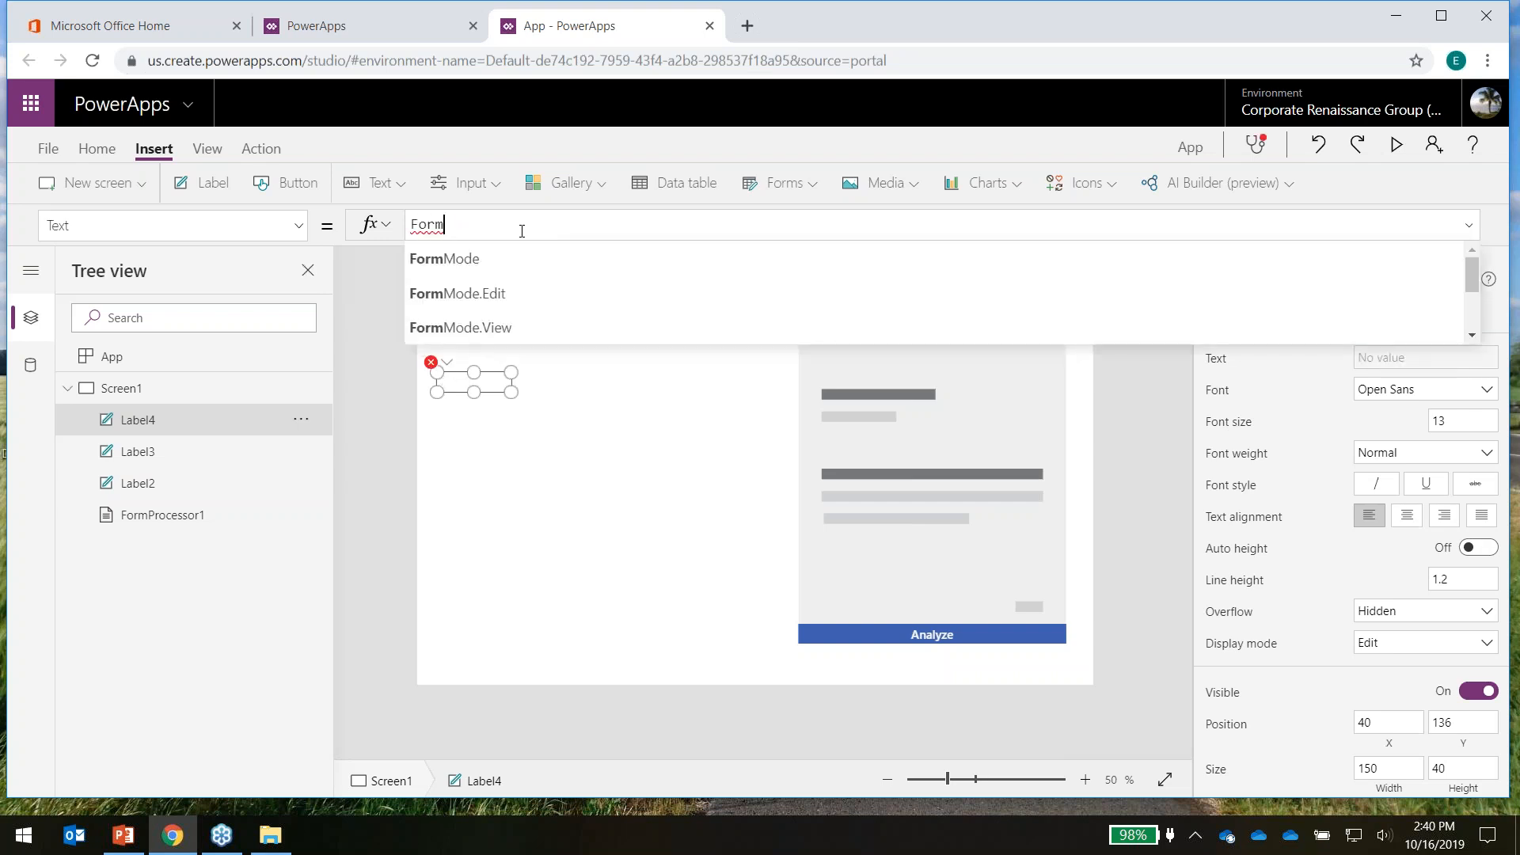
text(Po)
key(BackSpace)
text(r)
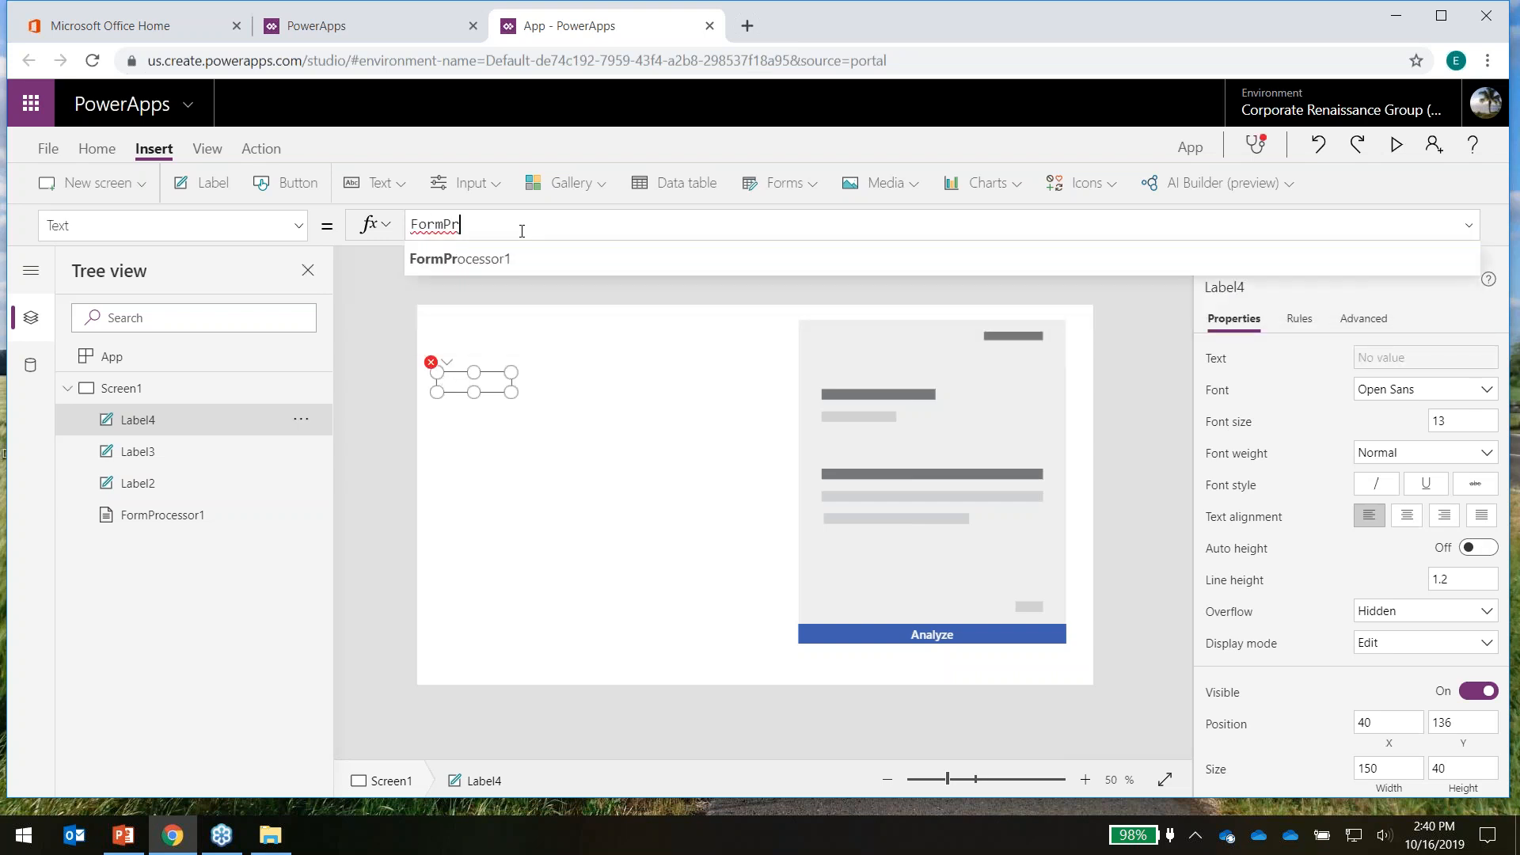
key(Tab)
text(.)
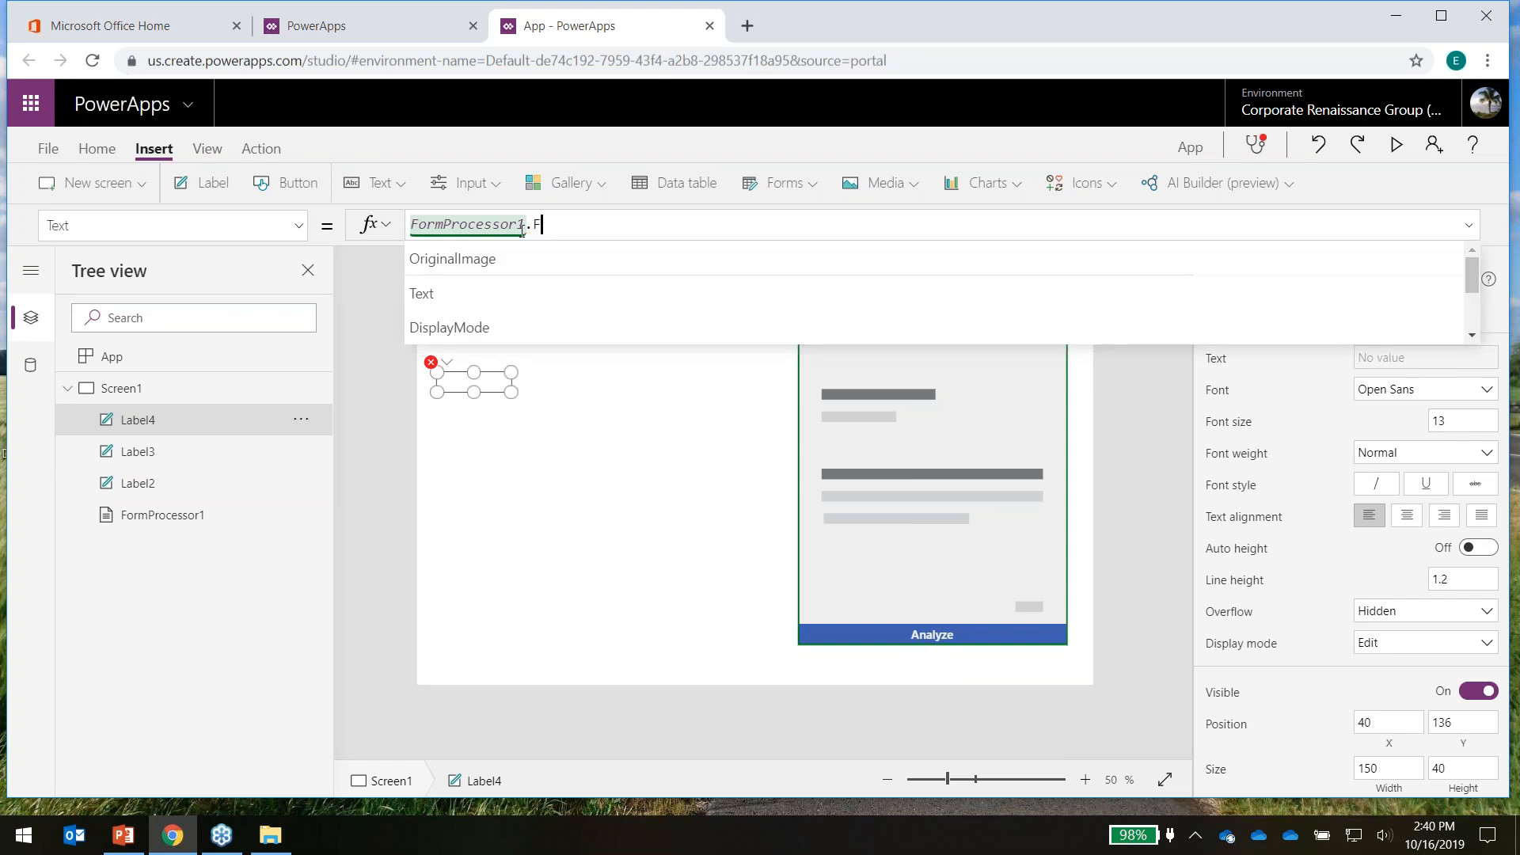
text(Formc)
key(Tab)
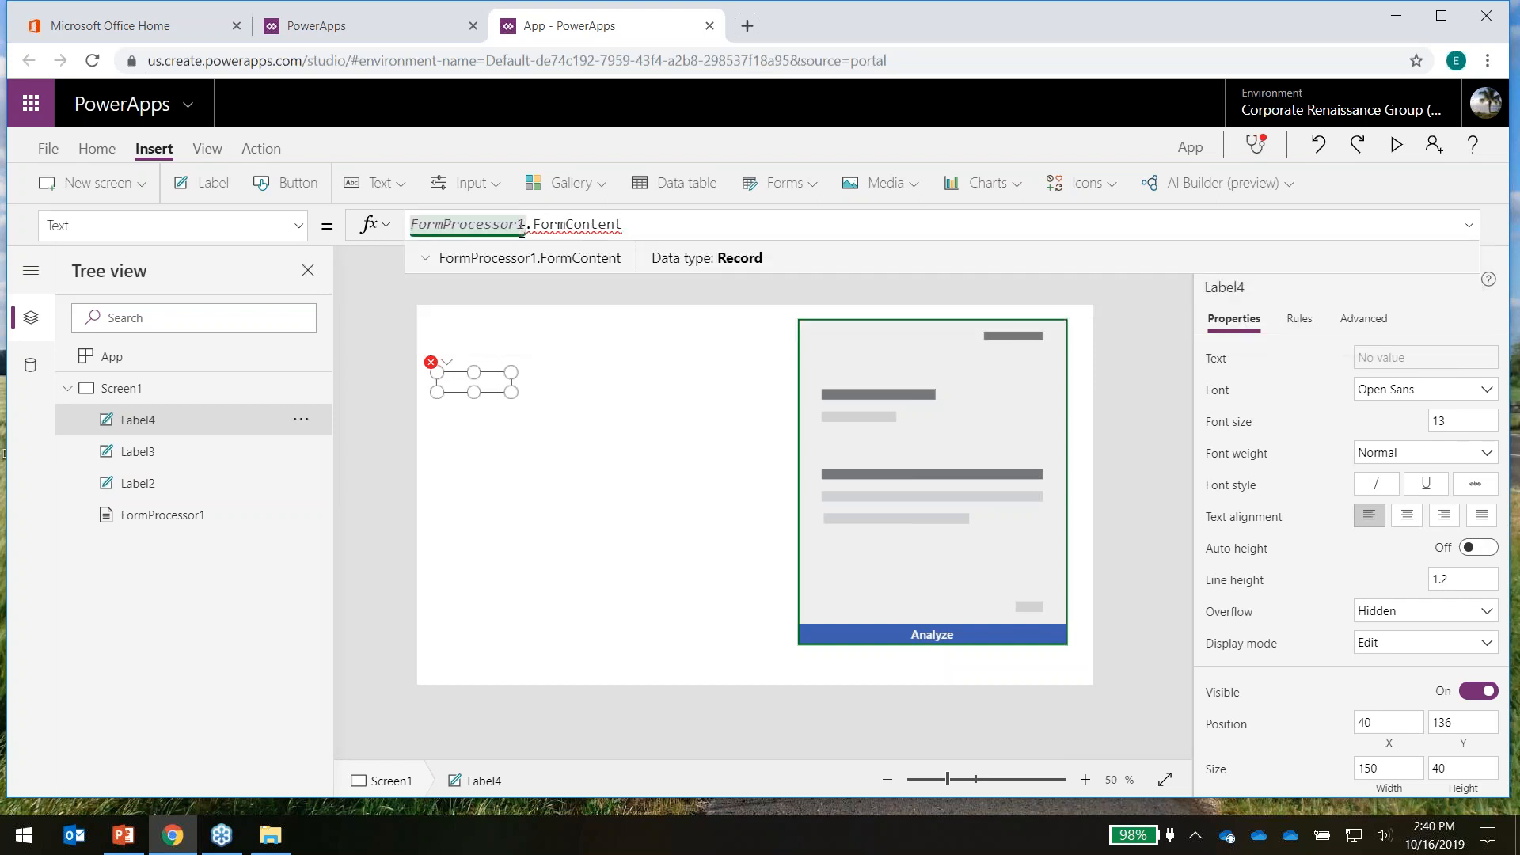
text(.Fiel)
key(Tab)
text(.)
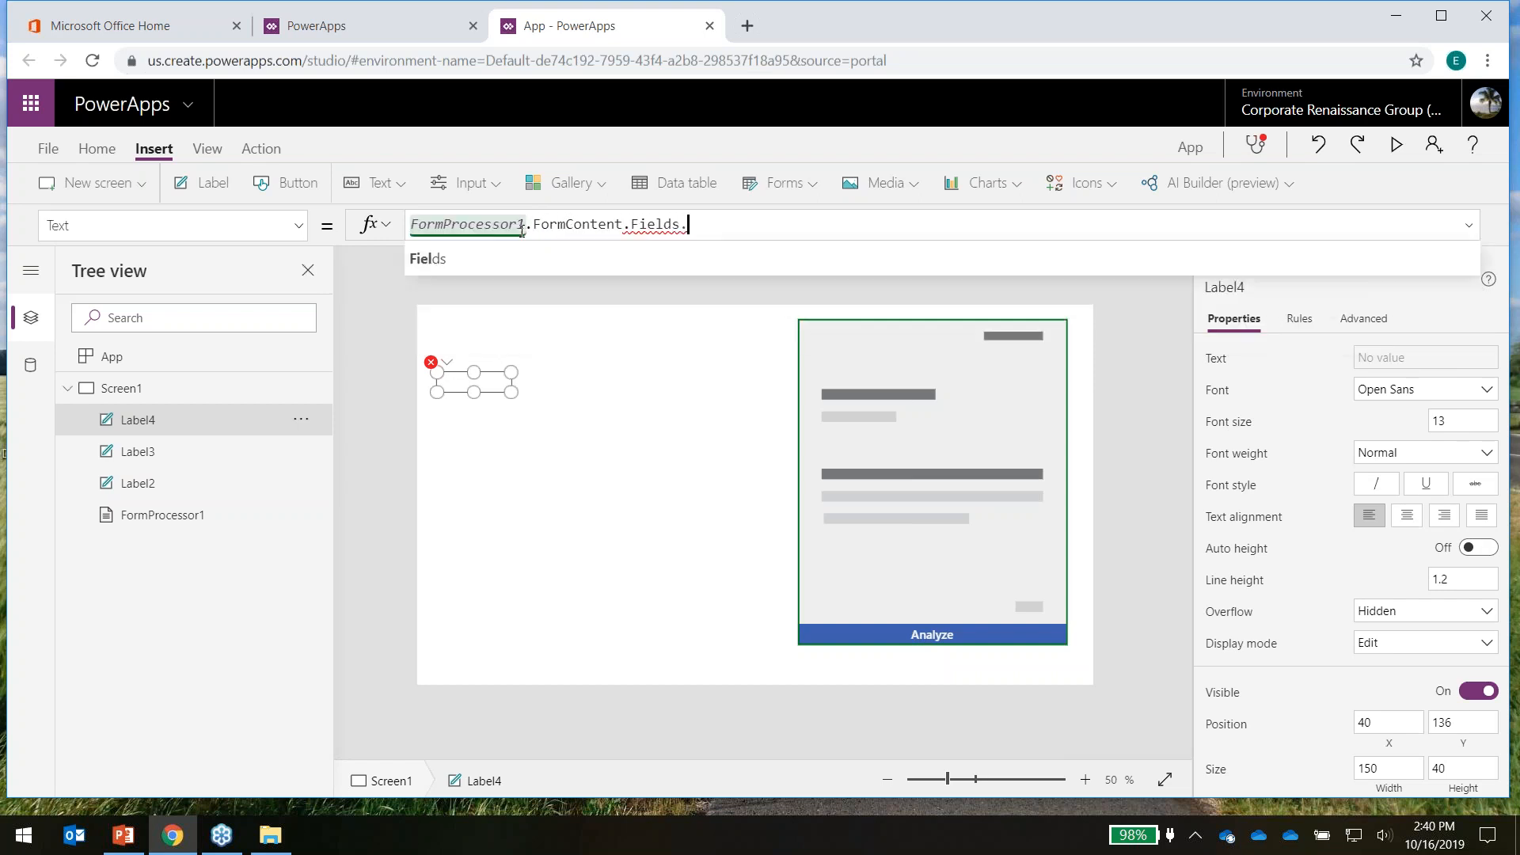
key(Down)
key(Down)
key(Down)
key(Down)
key(Down)
key(Down)
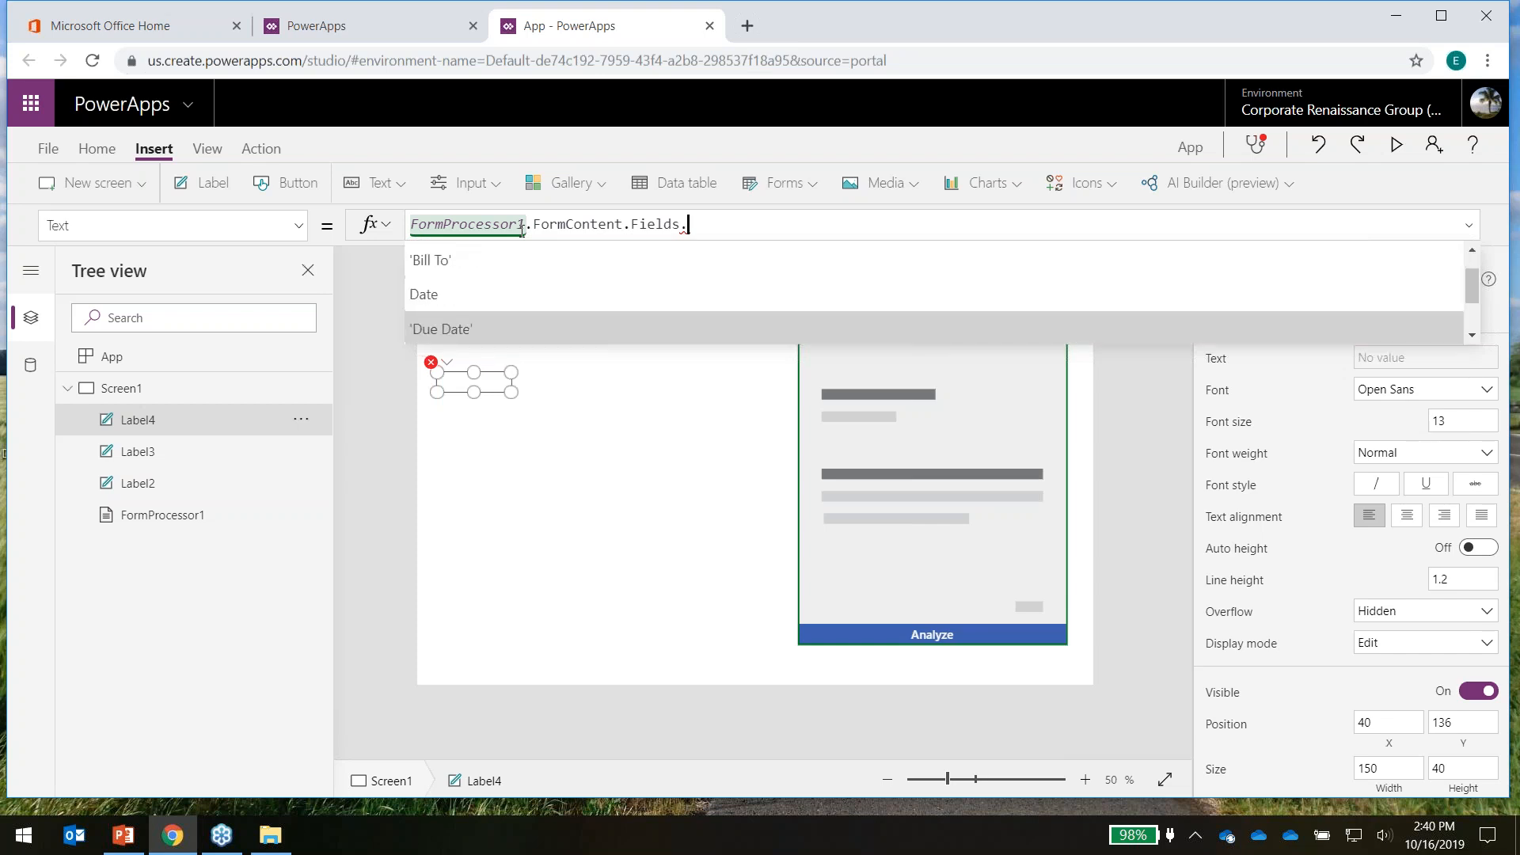
key(Up)
key(Tab)
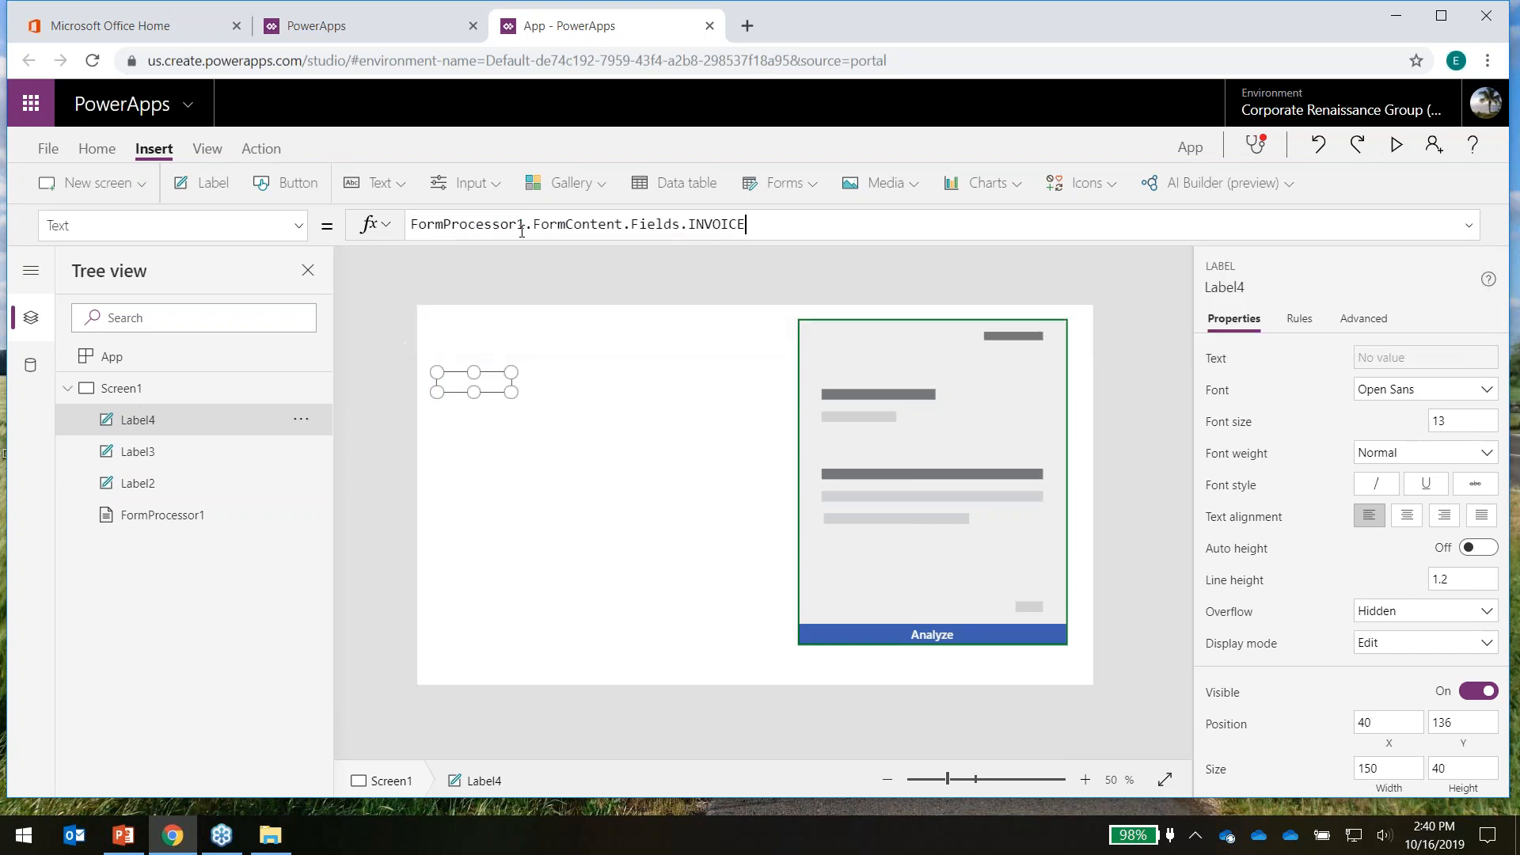
click(509, 428)
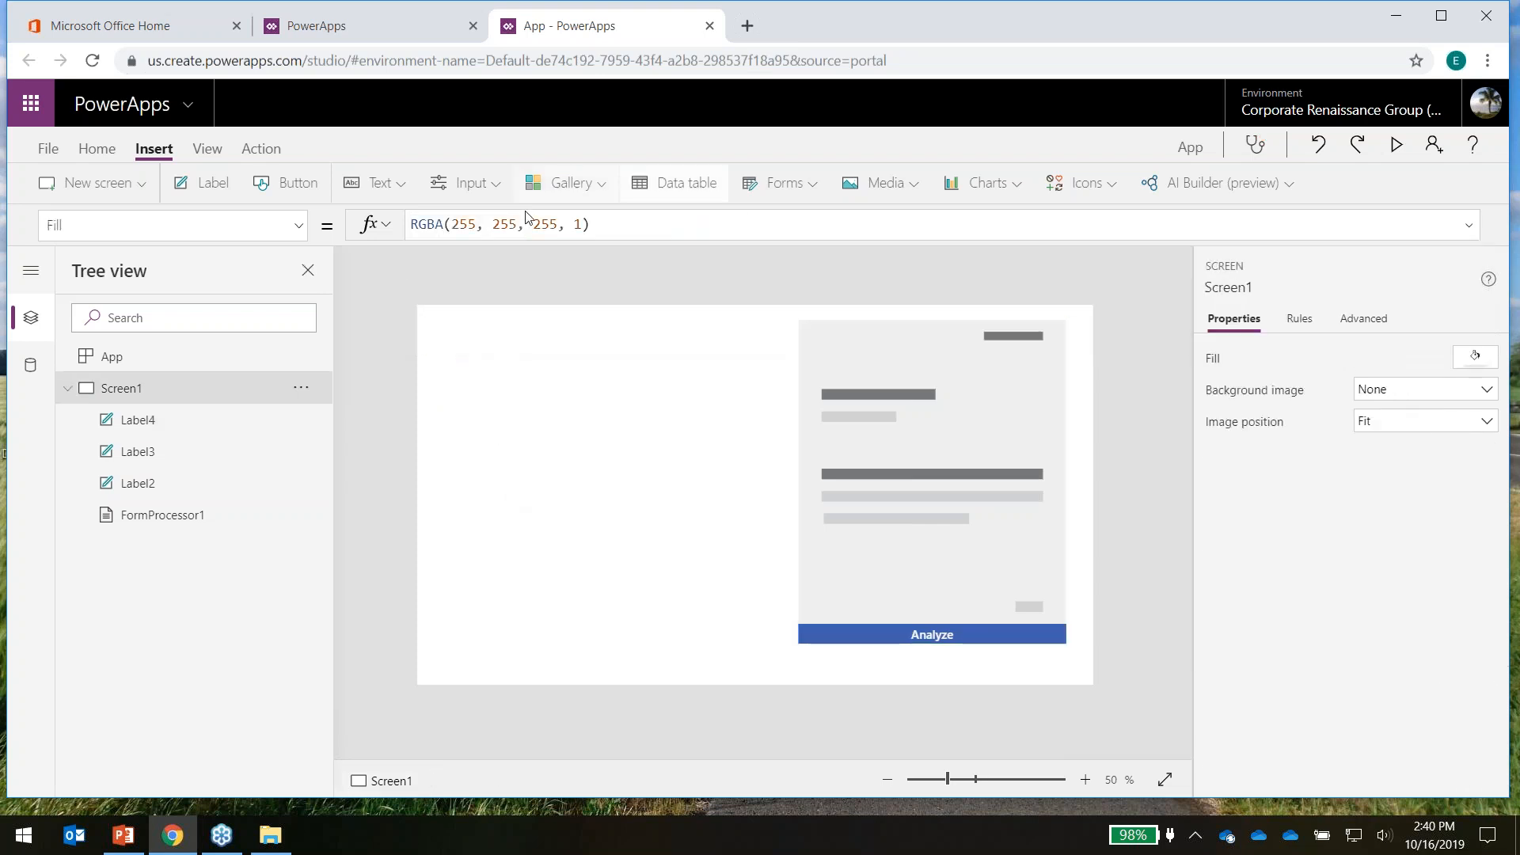
Preview the app and have the form processor analyze the InvoiceFromWingTip file from the Test folder
click(1397, 149)
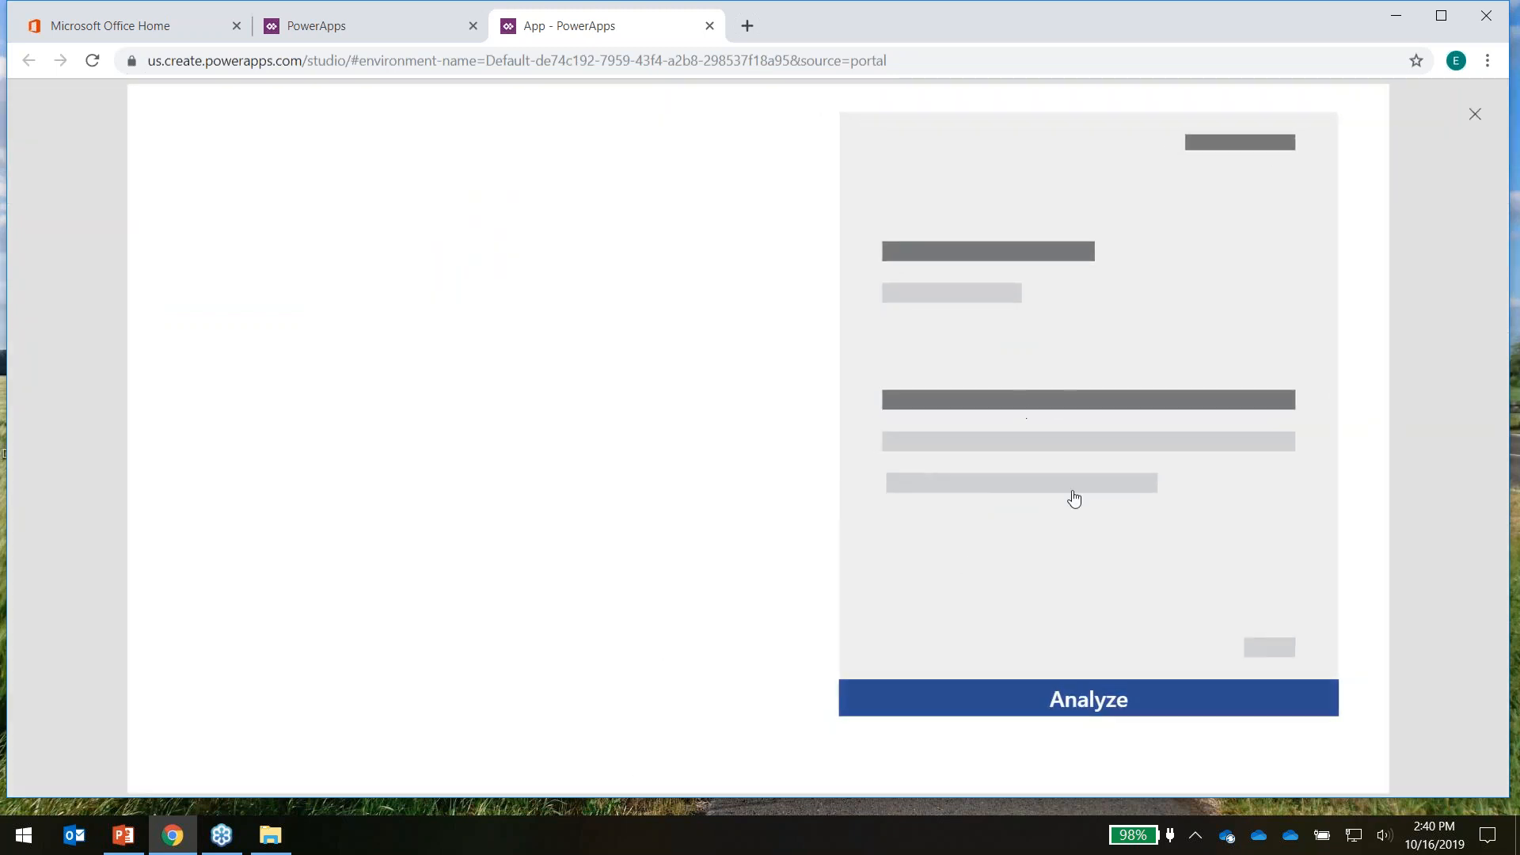
click(1065, 402)
click(245, 180)
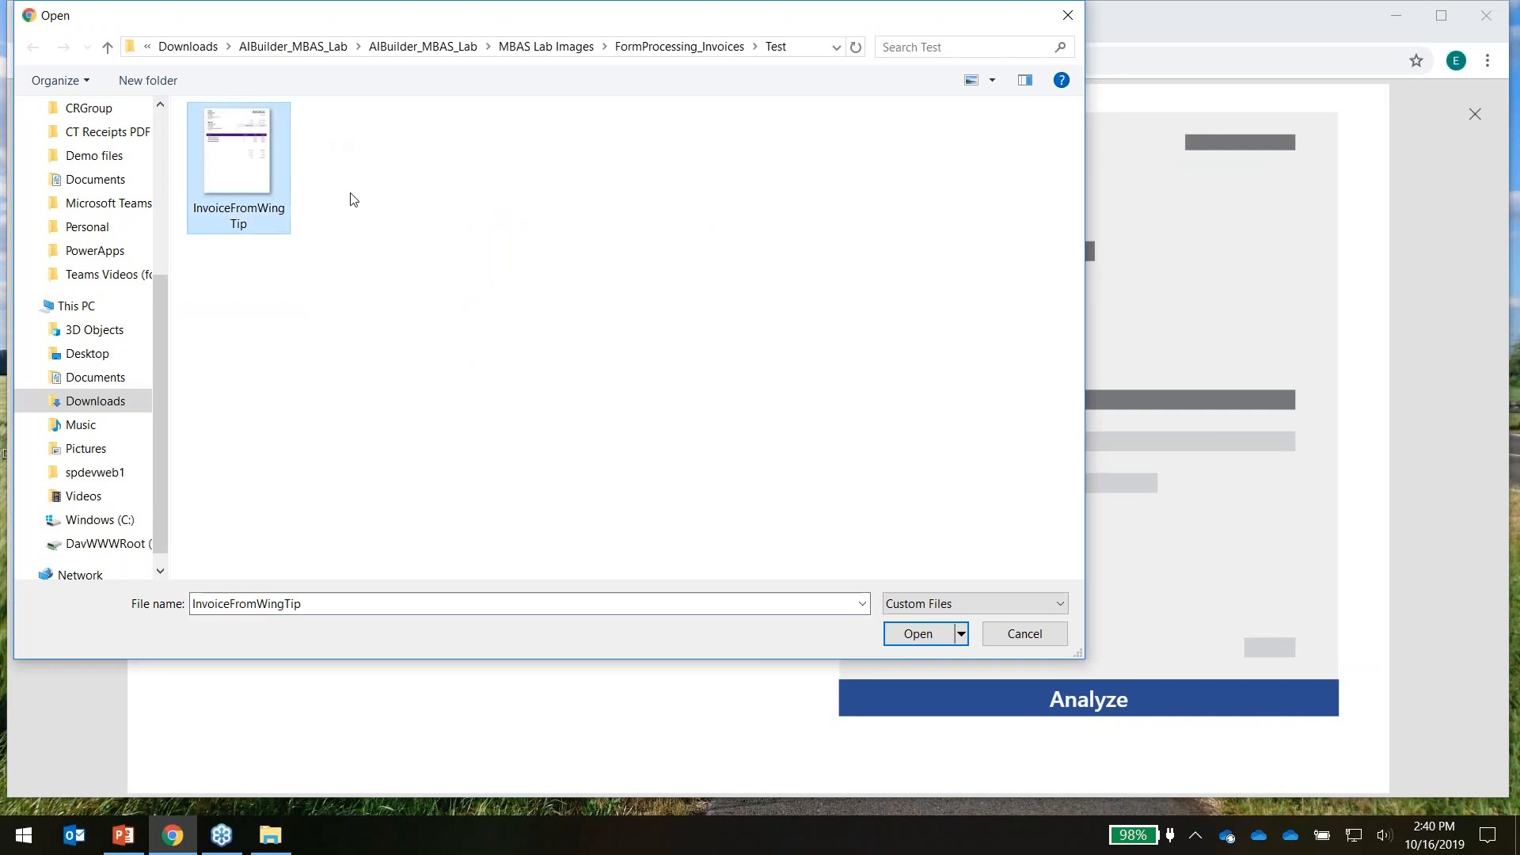
click(960, 635)
click(950, 640)
click(943, 637)
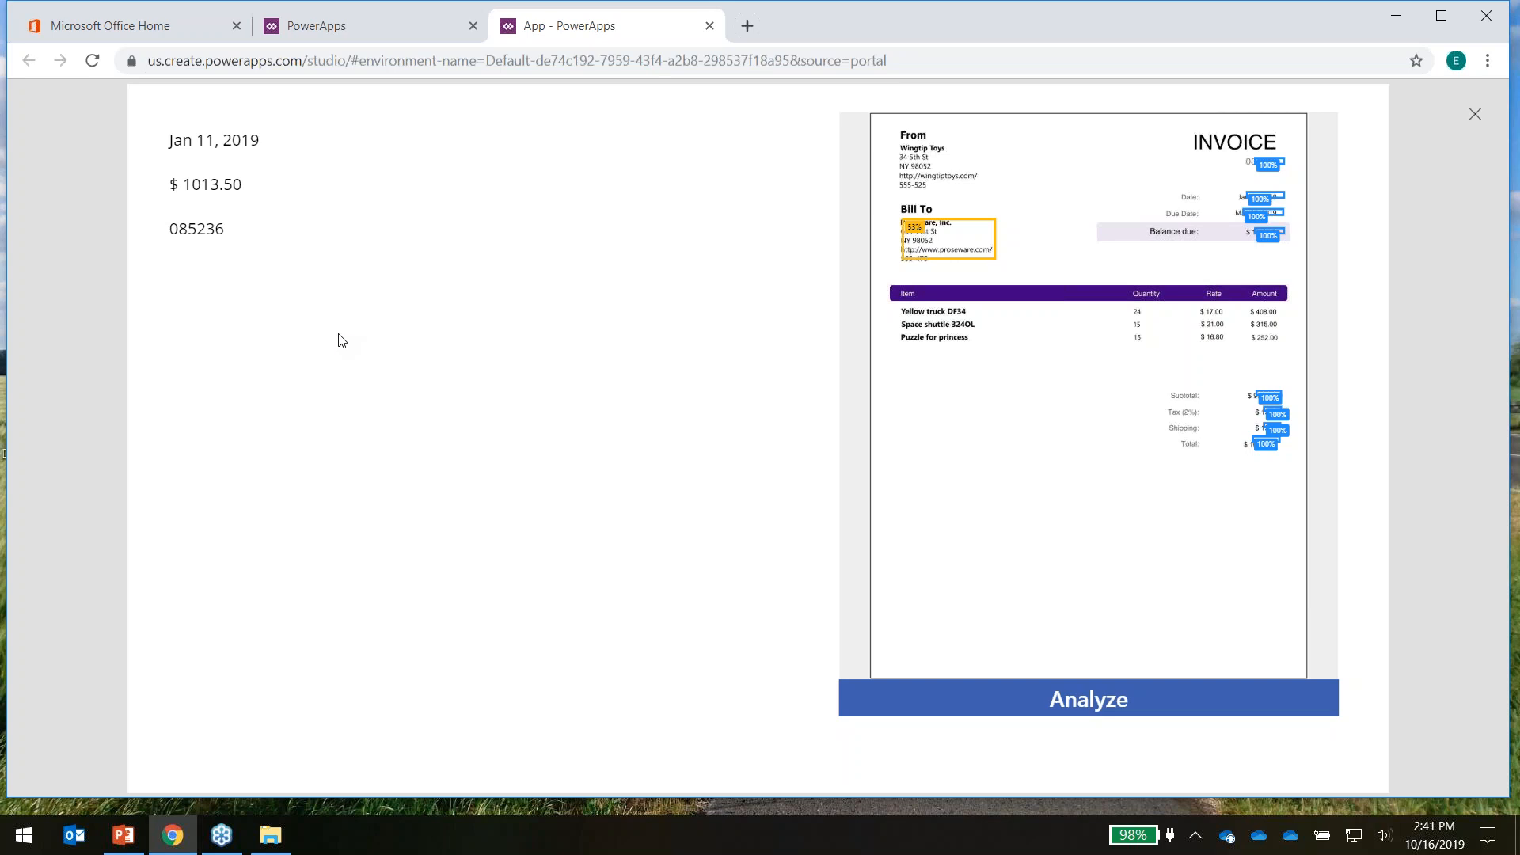
Close the app editor without saving and switch to the PowerPoint webinar deck to display the Recap slide
click(710, 25)
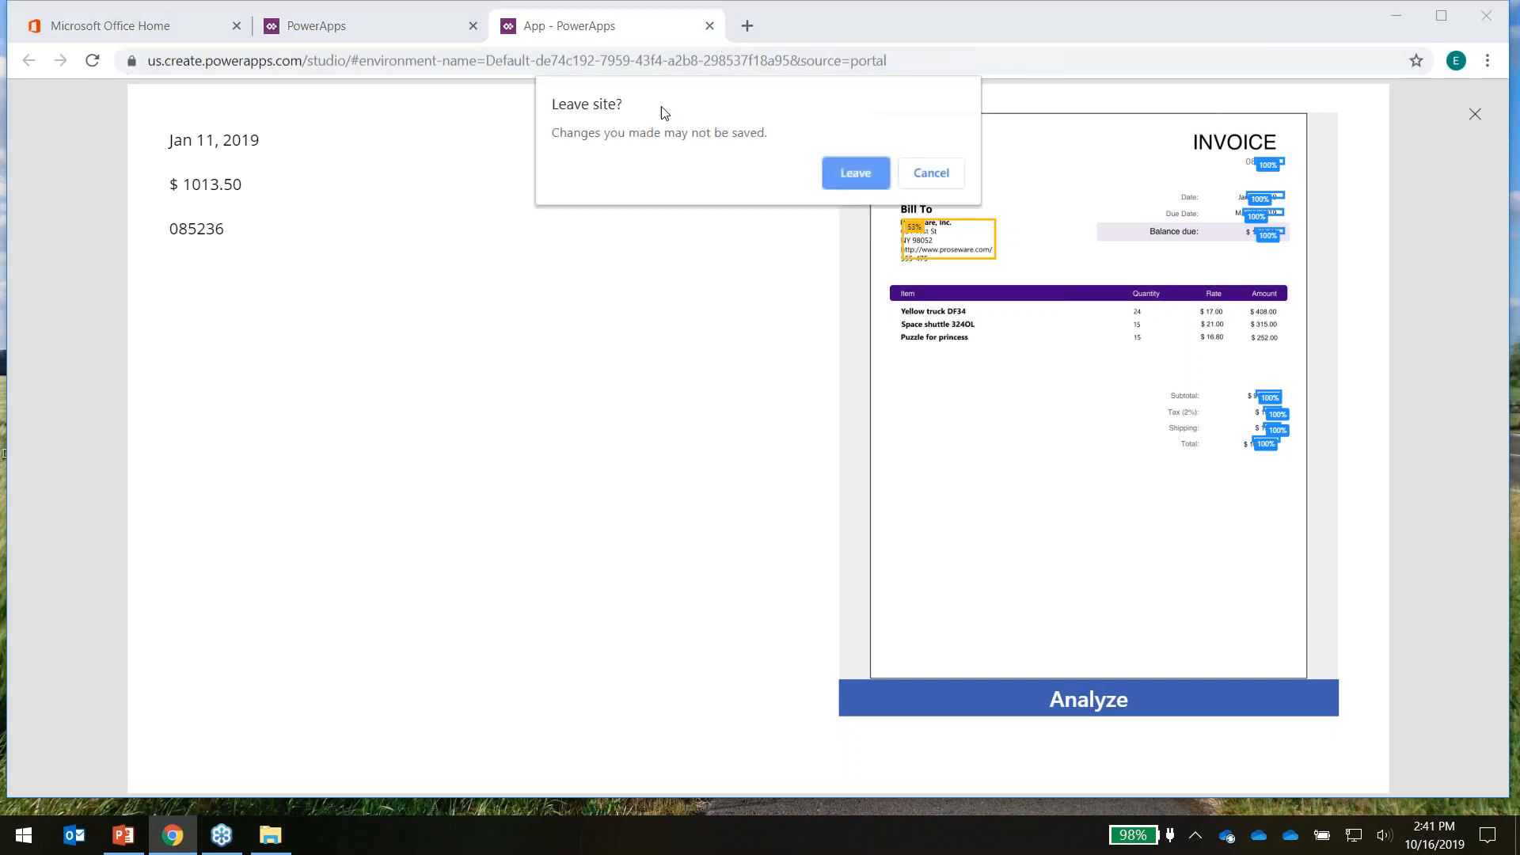
click(857, 177)
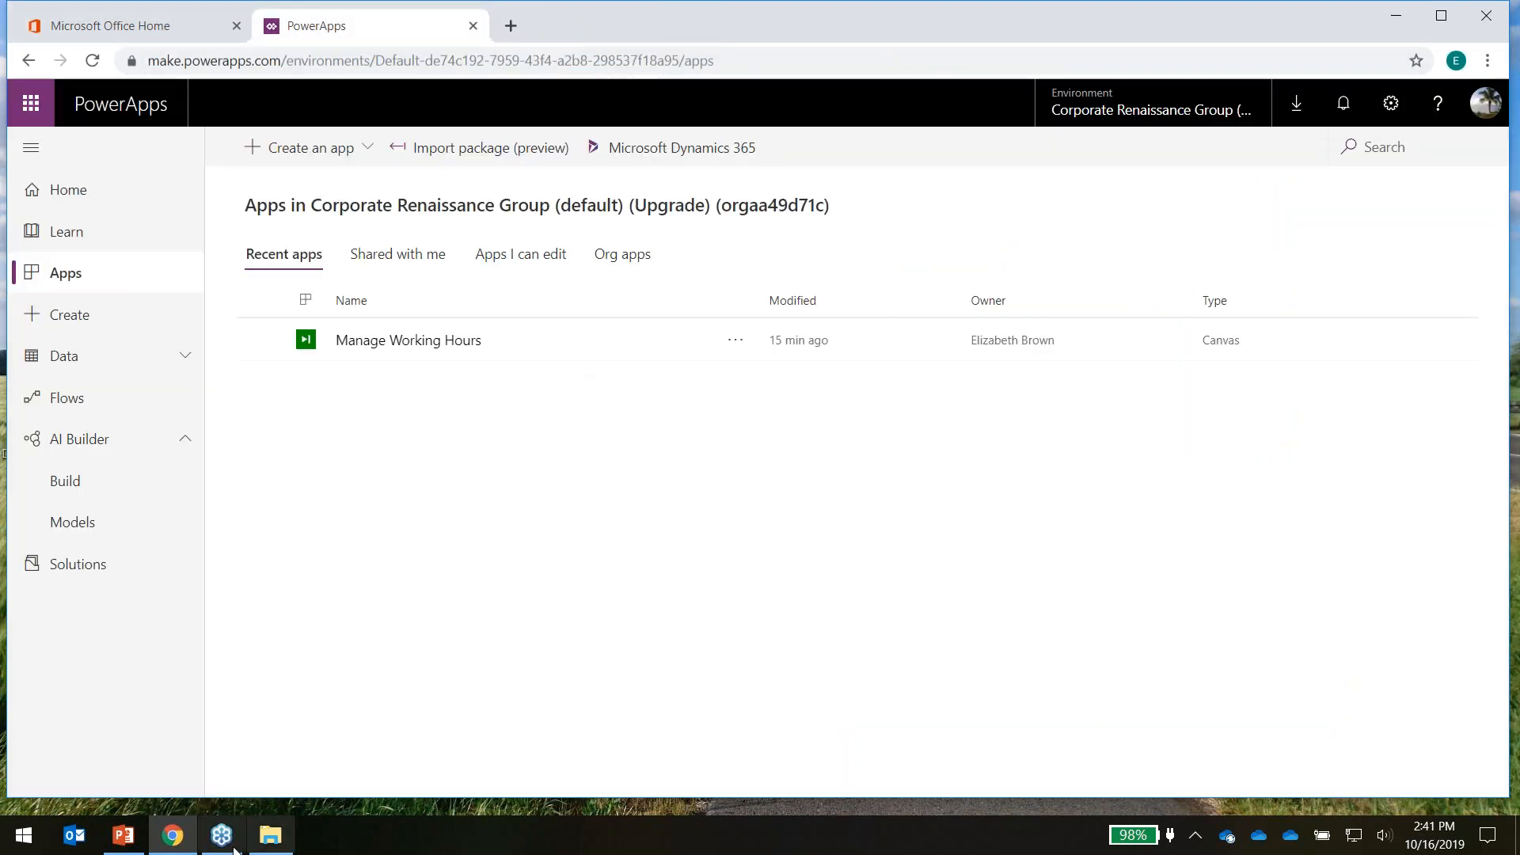
click(123, 835)
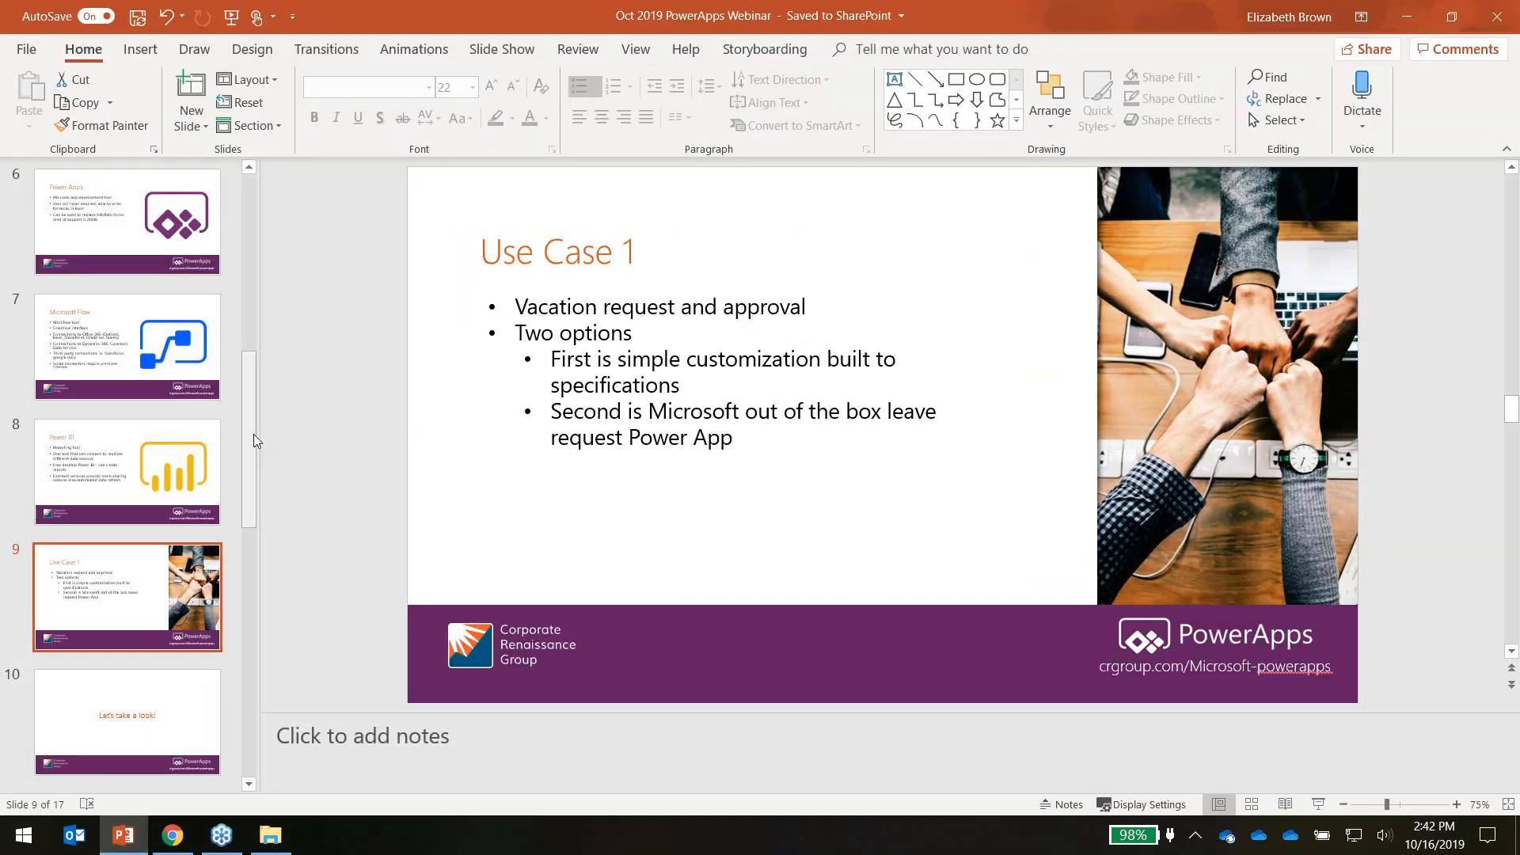
drag(244, 496, 261, 702)
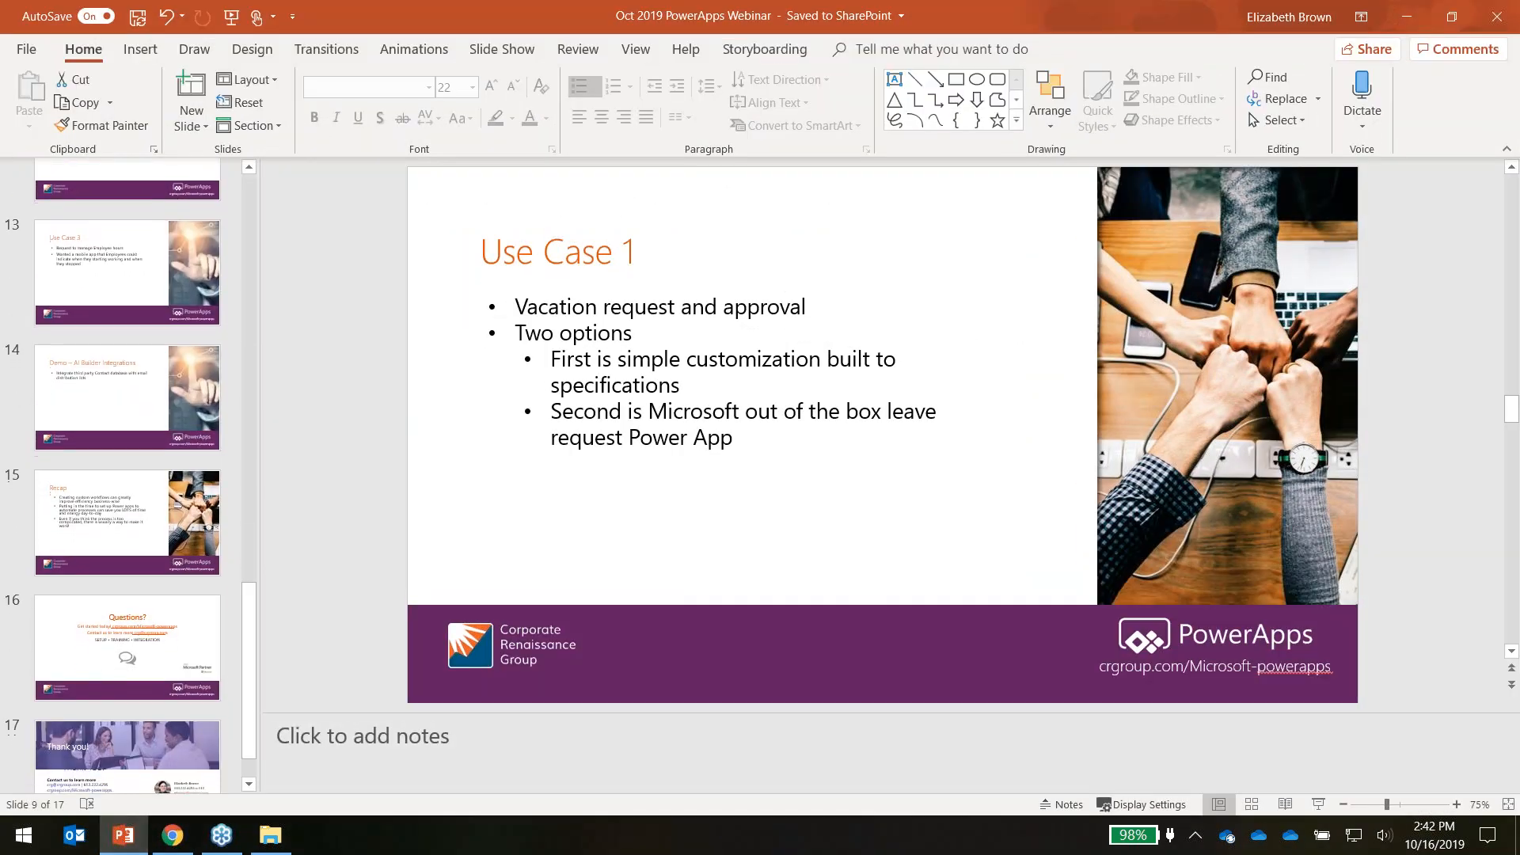
click(152, 536)
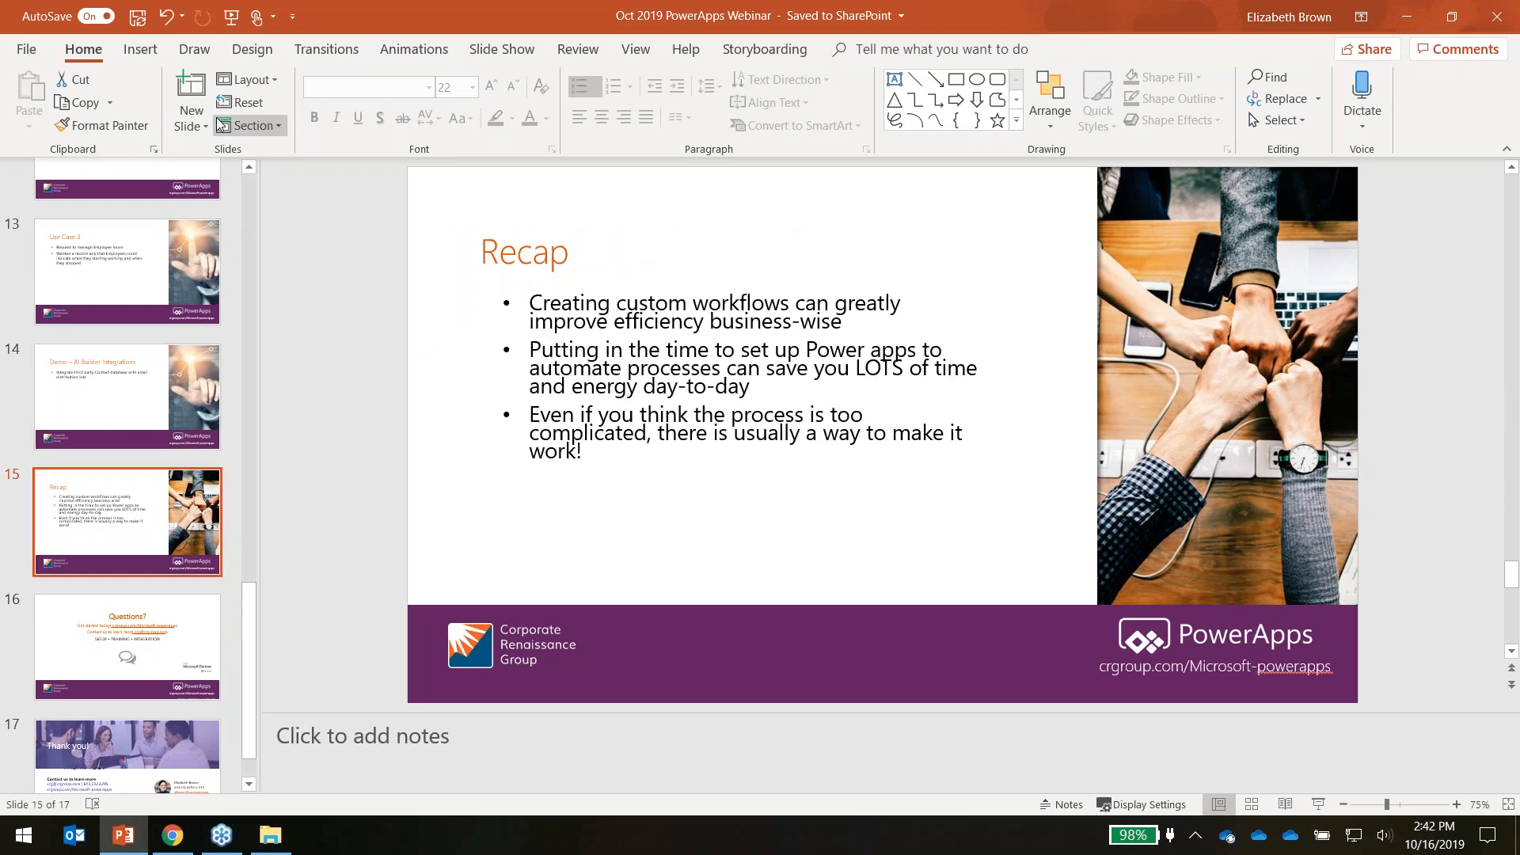